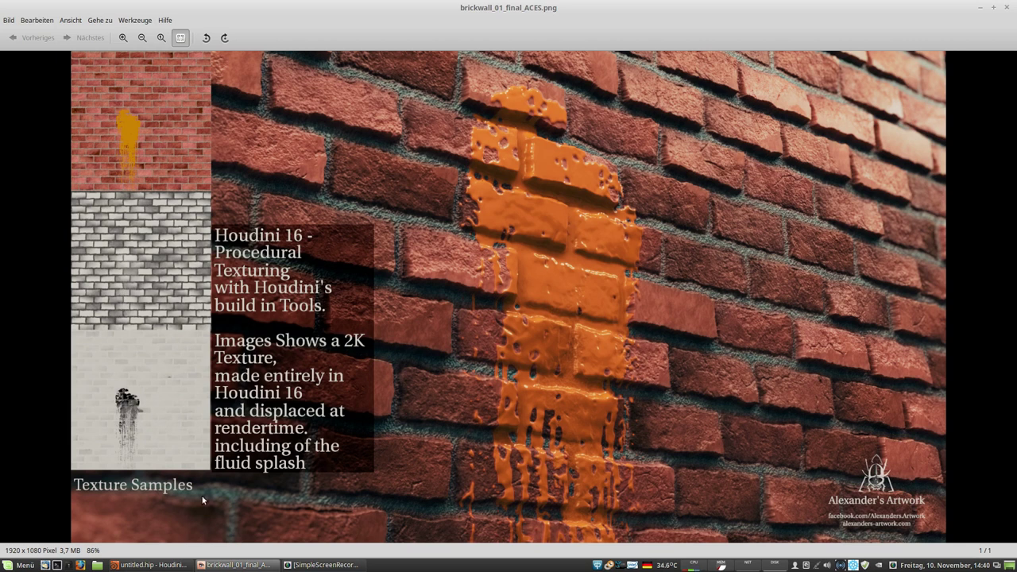
# Step: Switch to Houdini and widen the parameters and network editor panes by shifting the dividers beside the Scene View
pyautogui.moveTo(173, 567)
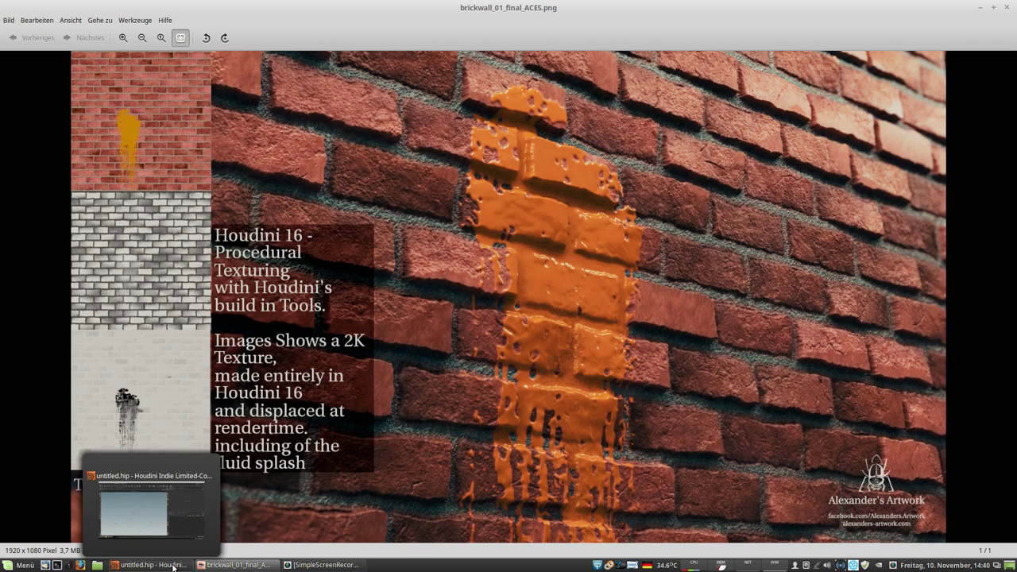
pyautogui.moveTo(240, 568)
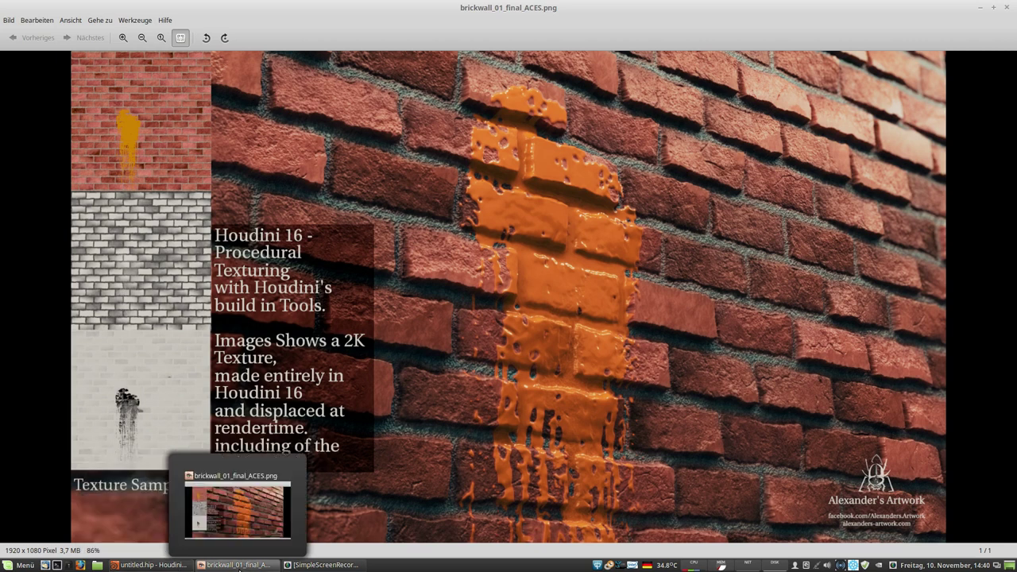
pyautogui.click(184, 566)
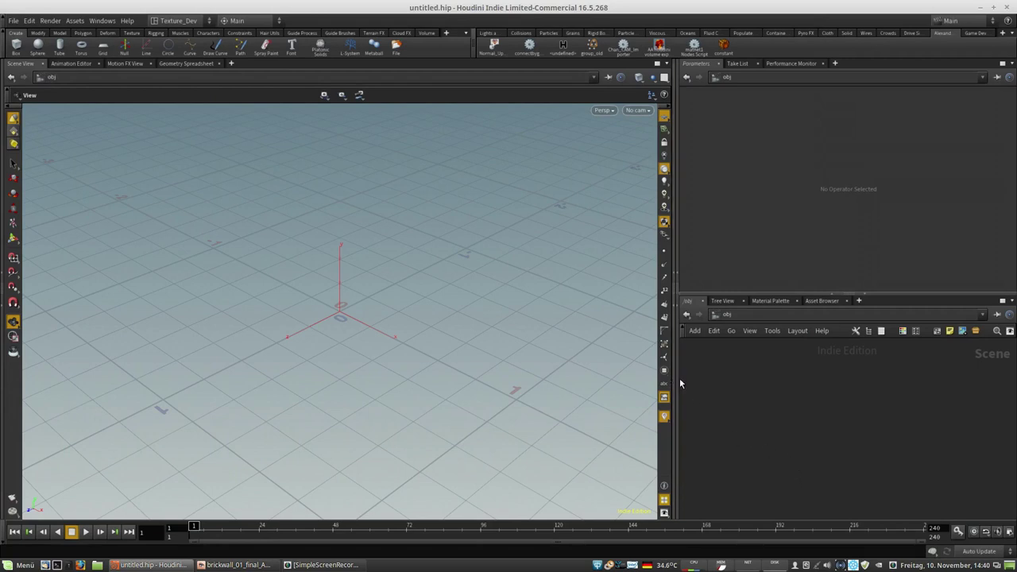
pyautogui.moveTo(677, 377); pyautogui.dragTo(622, 379)
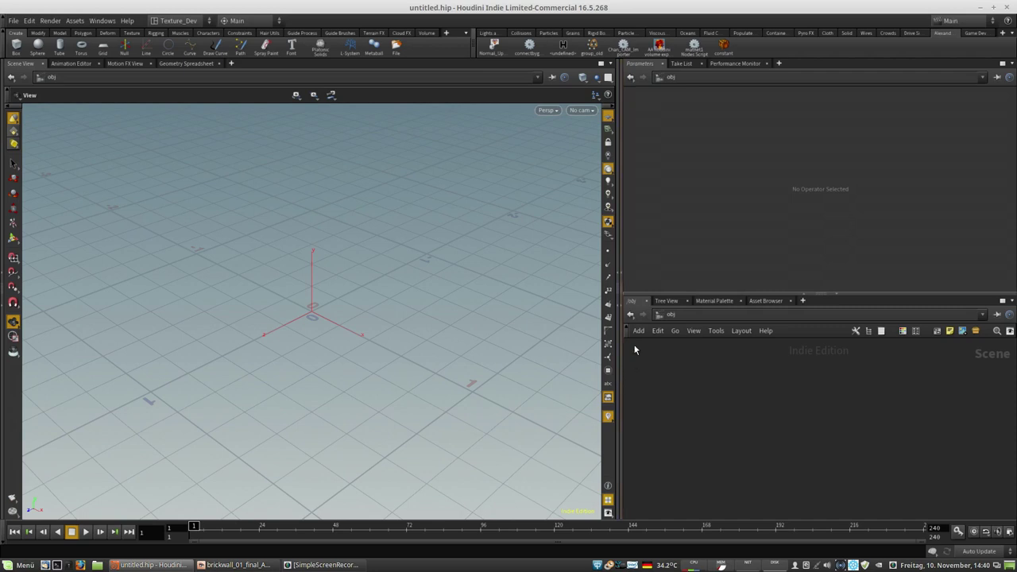
pyautogui.moveTo(639, 293)
pyautogui.mouseDown()
pyautogui.moveTo(638, 303)
pyautogui.moveTo(637, 291)
pyautogui.mouseUp()
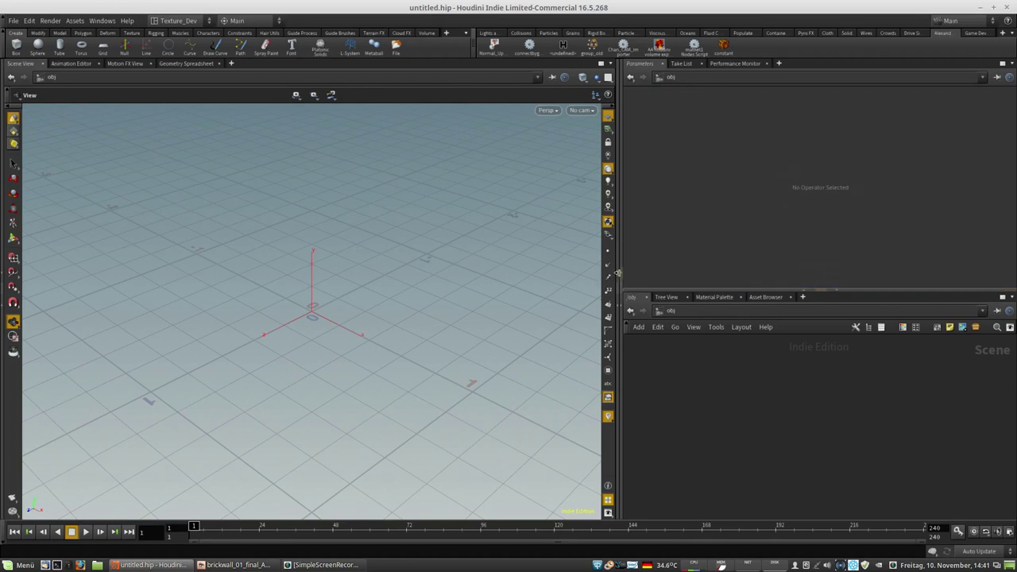
pyautogui.moveTo(618, 334); pyautogui.dragTo(606, 336)
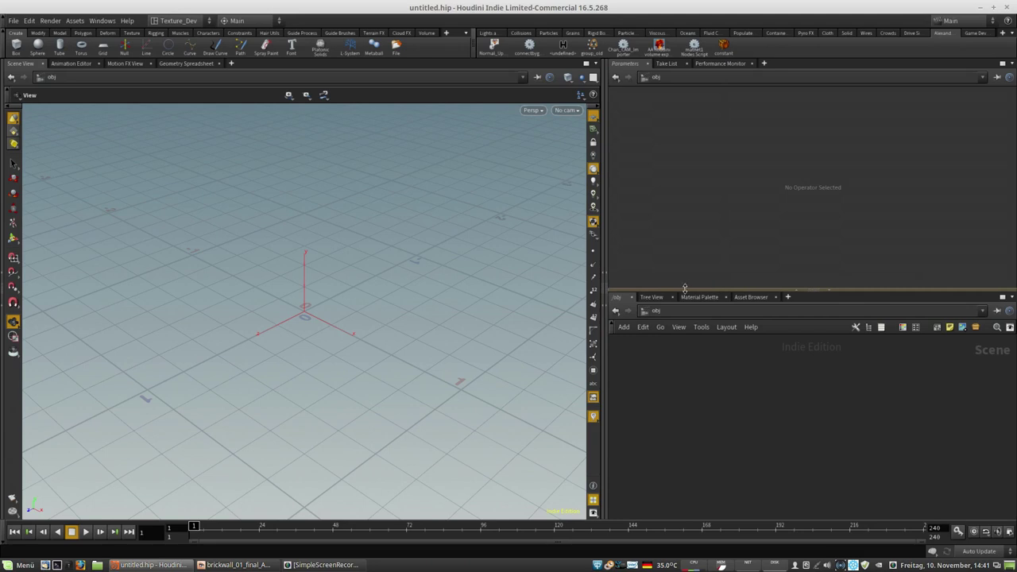
pyautogui.moveTo(608, 264); pyautogui.dragTo(594, 261)
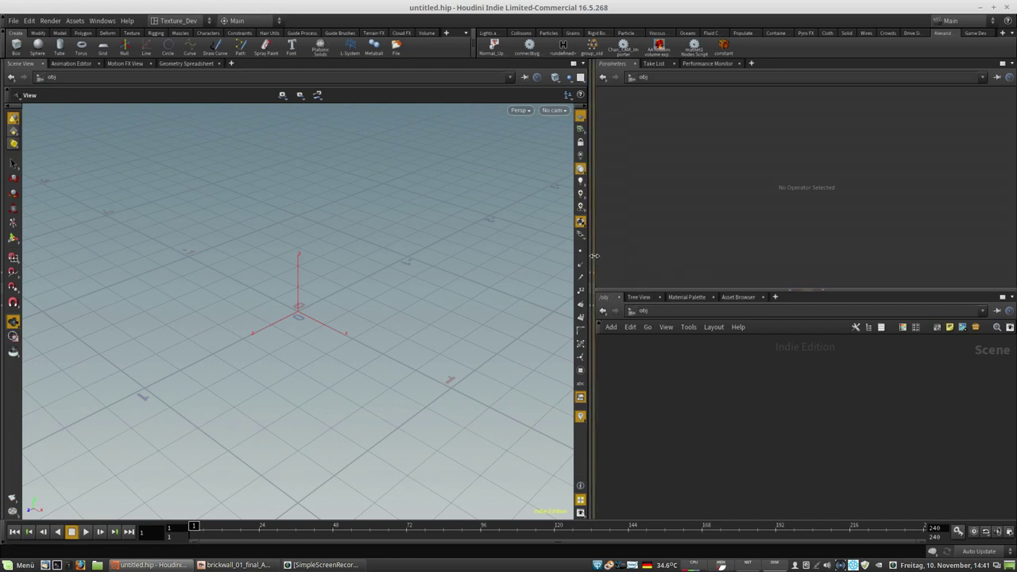
pyautogui.moveTo(594, 256); pyautogui.dragTo(592, 256)
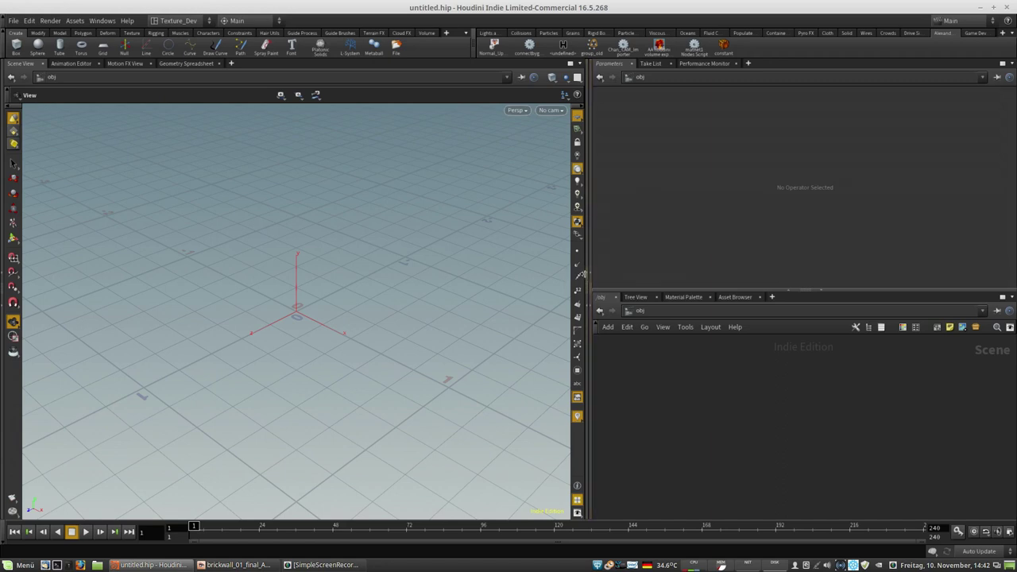
# Step: Restore the minimized Composite View pane beside the Scene View and widen it
pyautogui.click(585, 272)
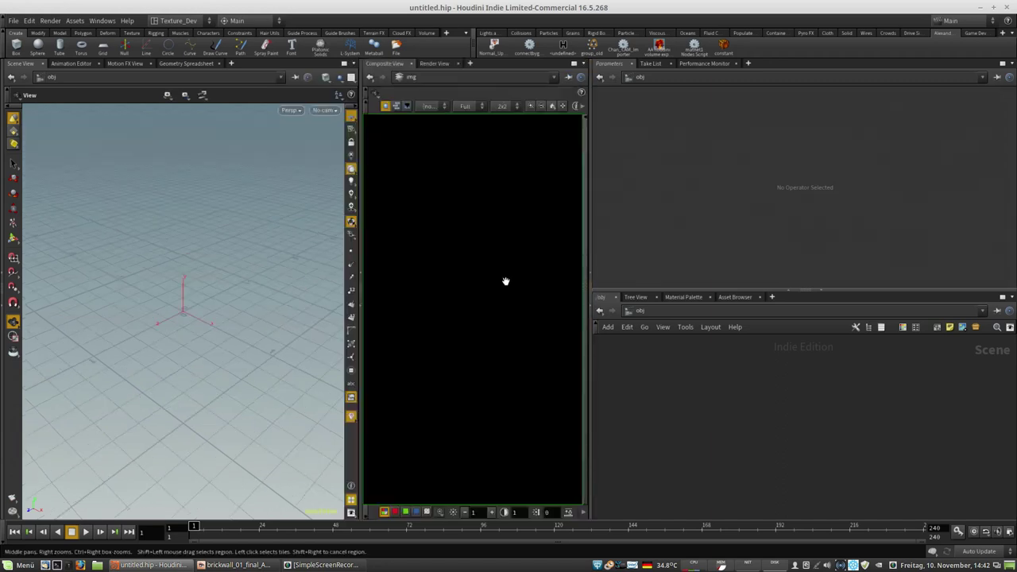
pyautogui.moveTo(362, 245); pyautogui.dragTo(322, 250)
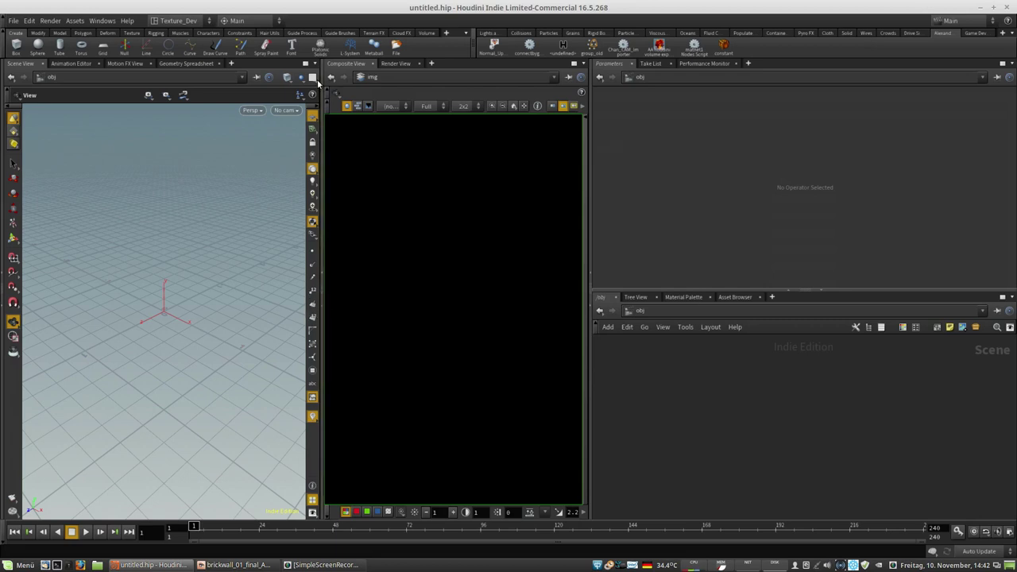
pyautogui.click(163, 19)
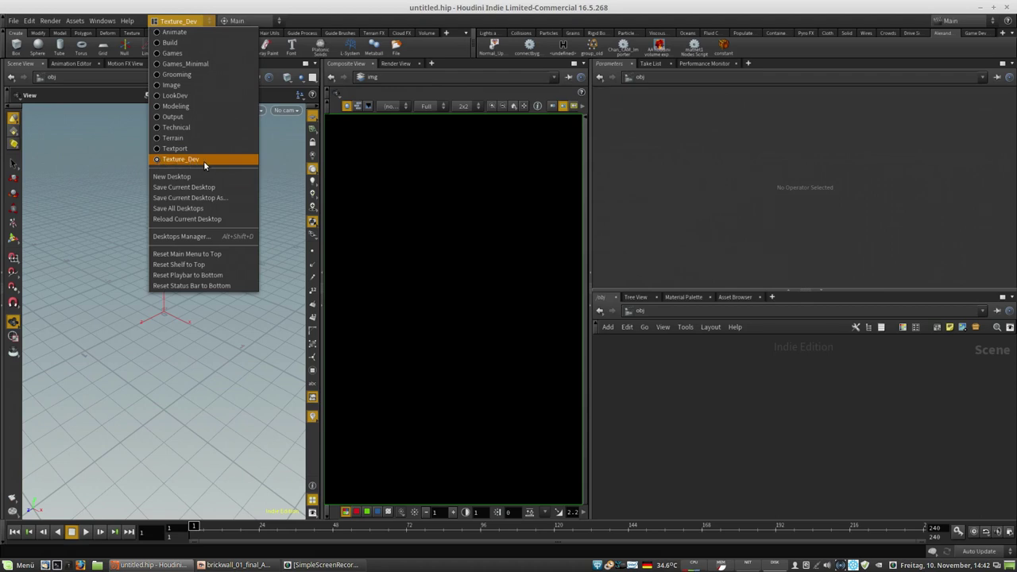
pyautogui.click(179, 23)
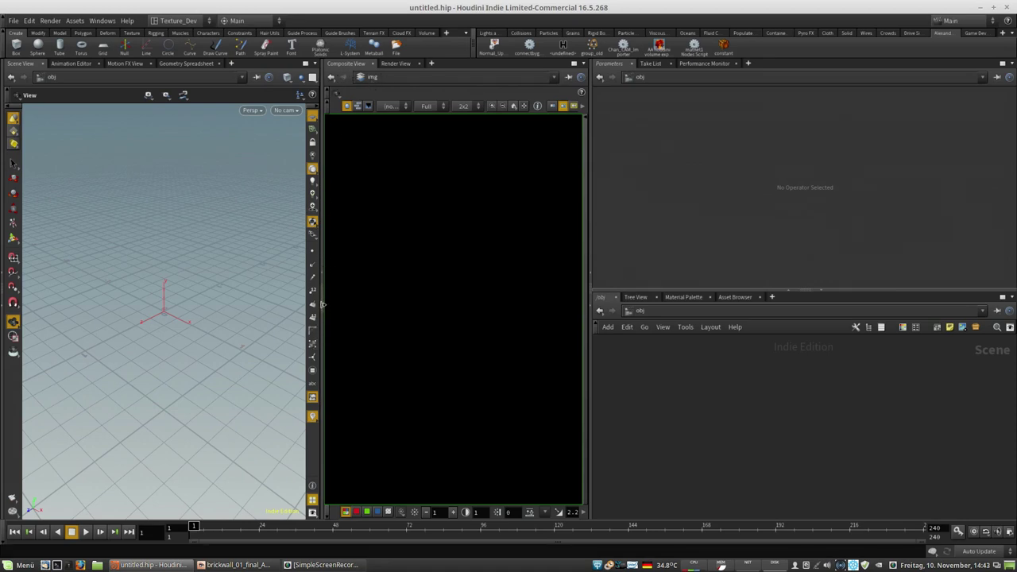
pyautogui.click(584, 63)
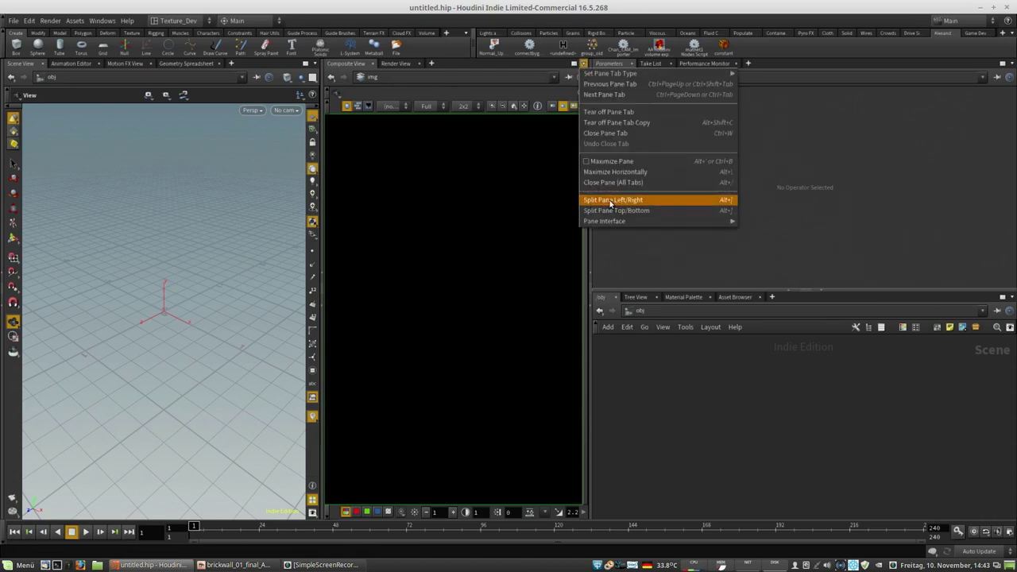
pyautogui.click(657, 406)
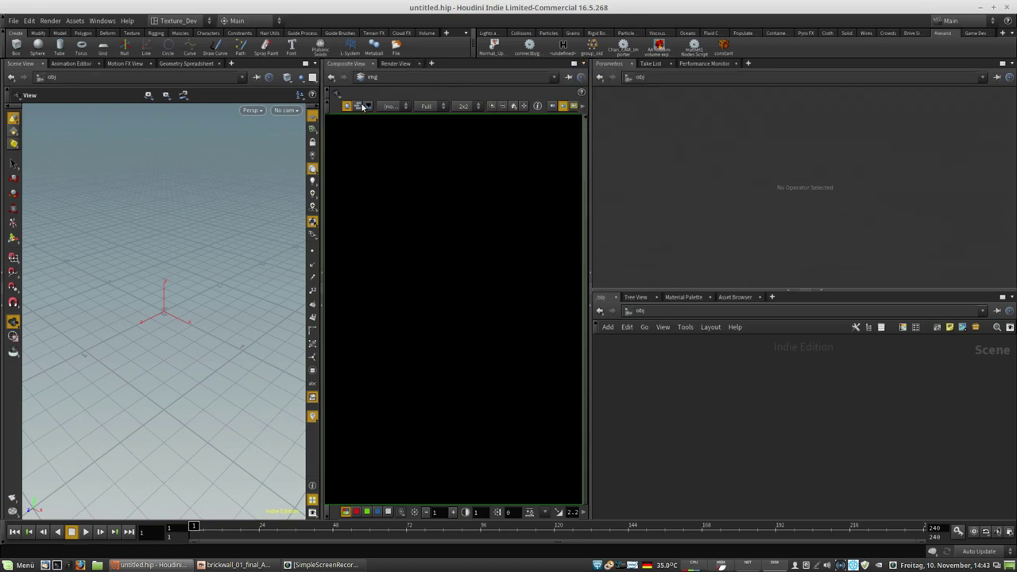
# Step: Minimize the Composite View pane, trying out its restoring and collapsing beside the Scene View
pyautogui.click(322, 304)
pyautogui.click(589, 306)
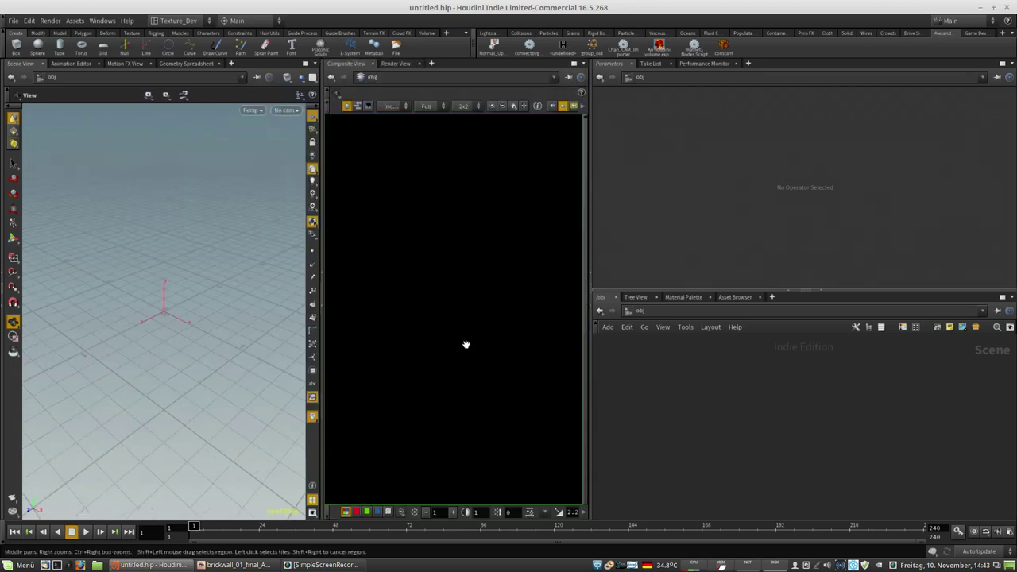
pyautogui.click(323, 303)
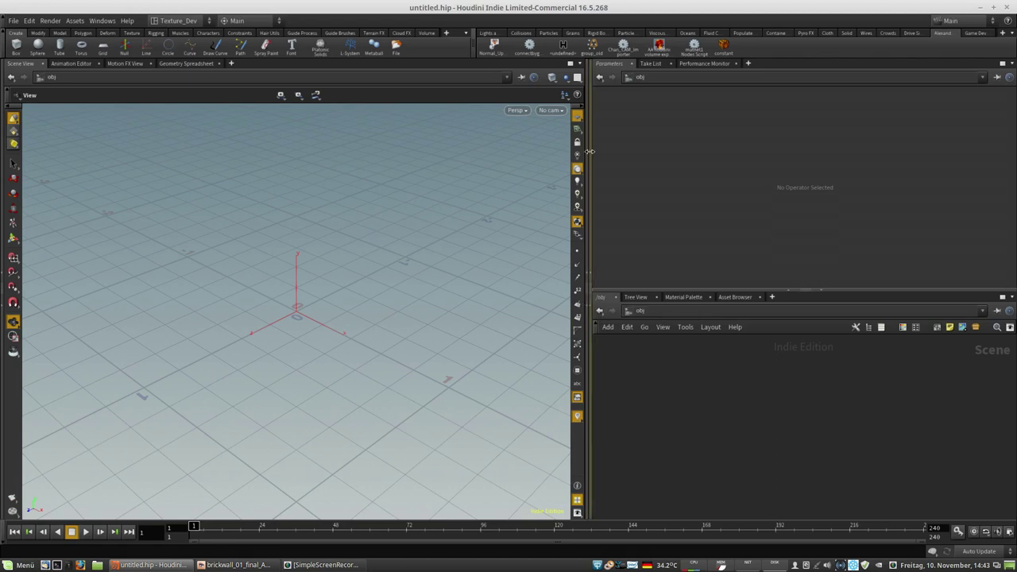
pyautogui.click(588, 306)
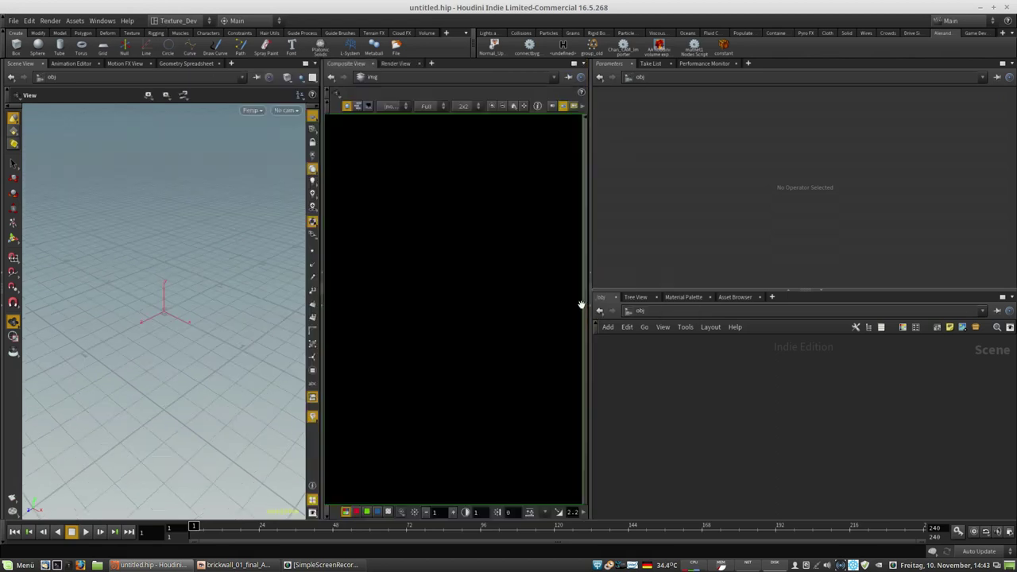
pyautogui.click(320, 303)
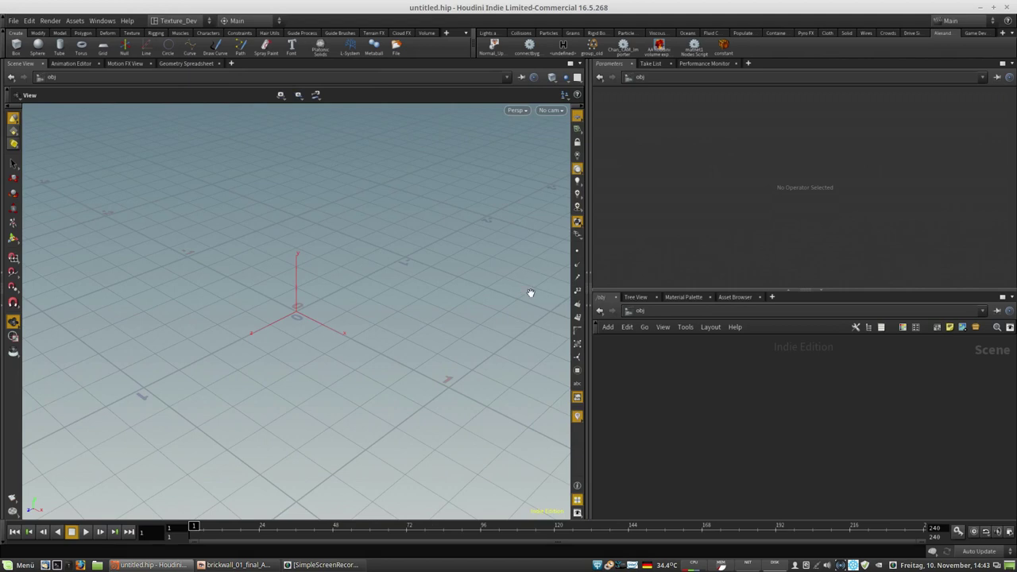
# Step: Save all desktops with the Composite View pane minimized, and test restoring and minimizing that pane again
pyautogui.click(178, 21)
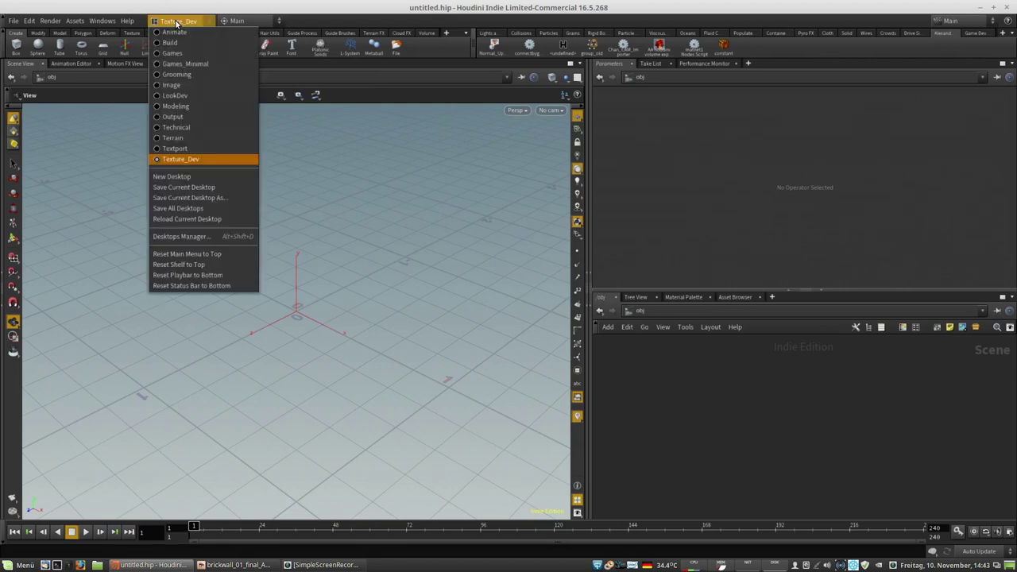
pyautogui.click(170, 209)
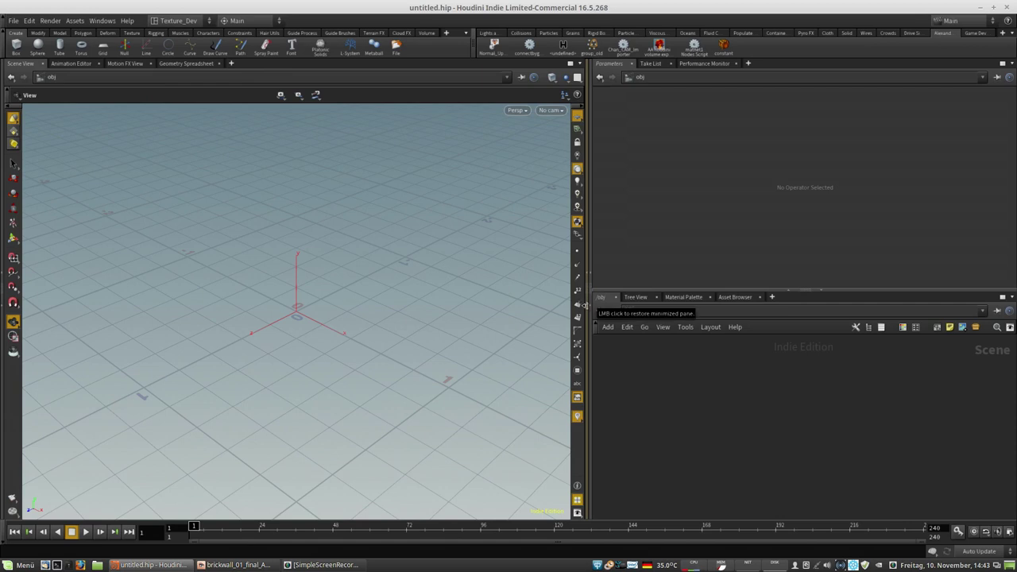
pyautogui.click(585, 305)
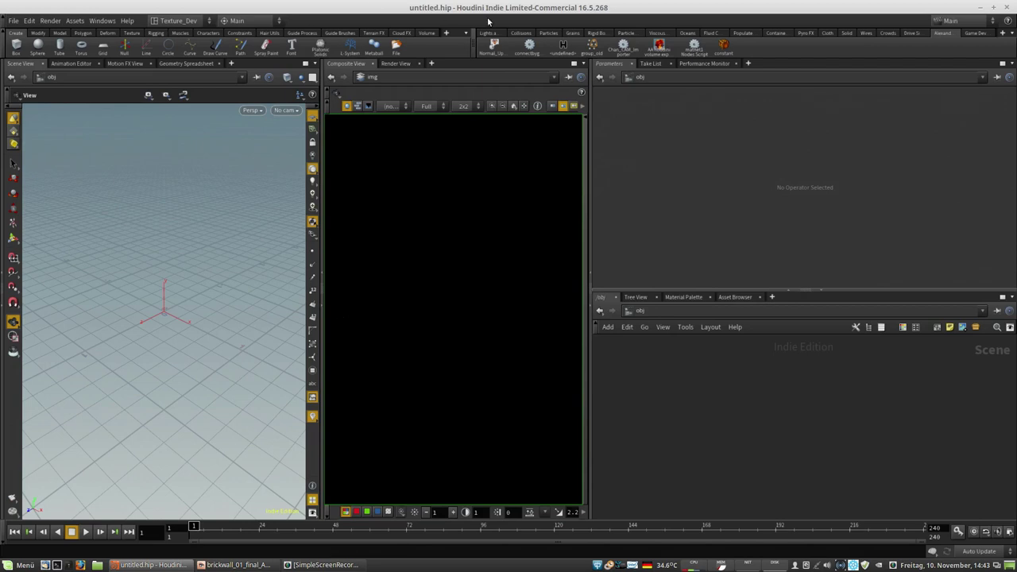
pyautogui.click(323, 307)
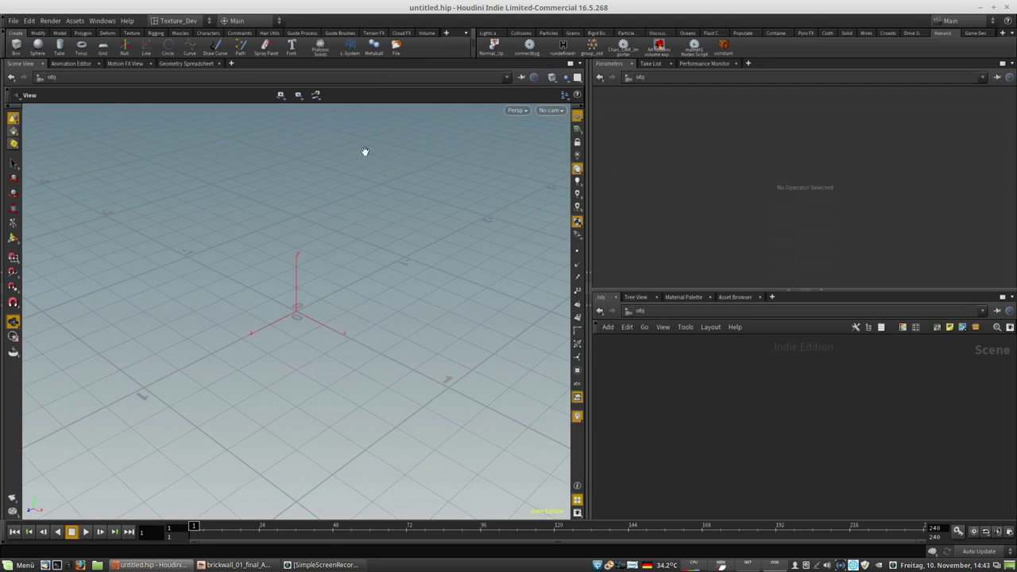
# Step: Create a Geometry object at the object level and enter its network
pyautogui.moveTo(318, 279); pyautogui.dragTo(355, 318)
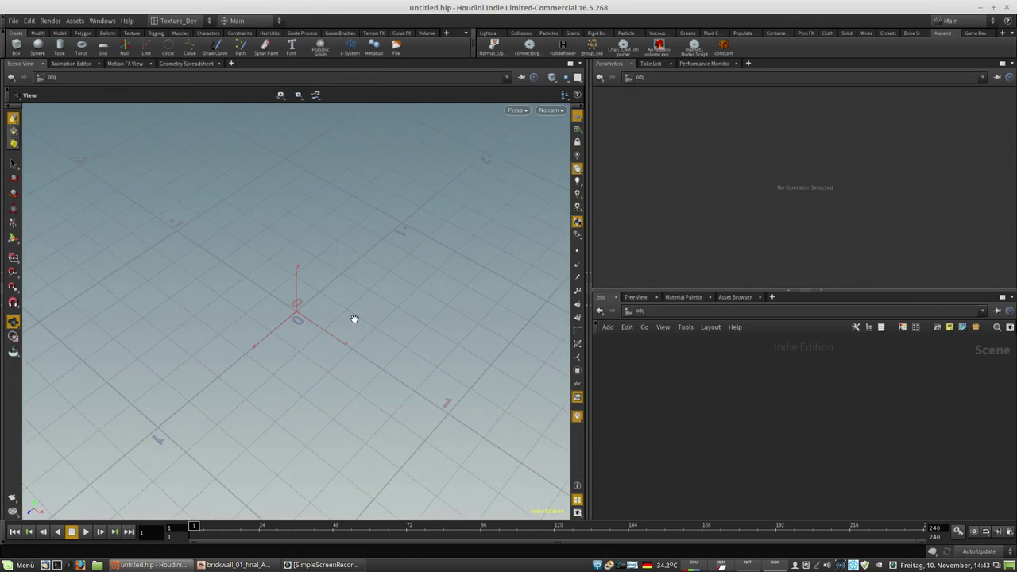
pyautogui.press('Tab')
pyautogui.write('gr')
pyautogui.click(790, 277)
pyautogui.click(777, 423)
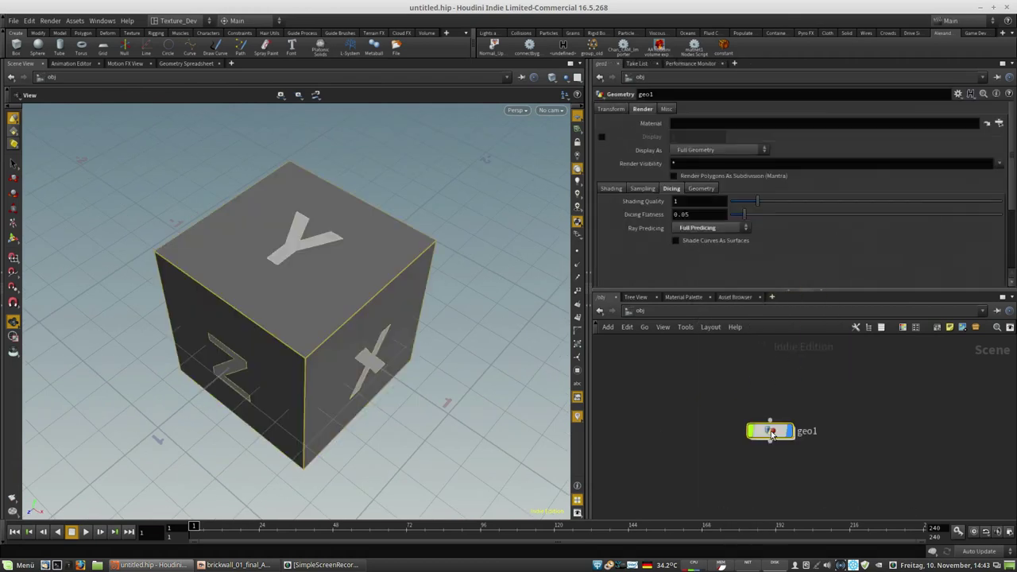
pyautogui.doubleClick(781, 425)
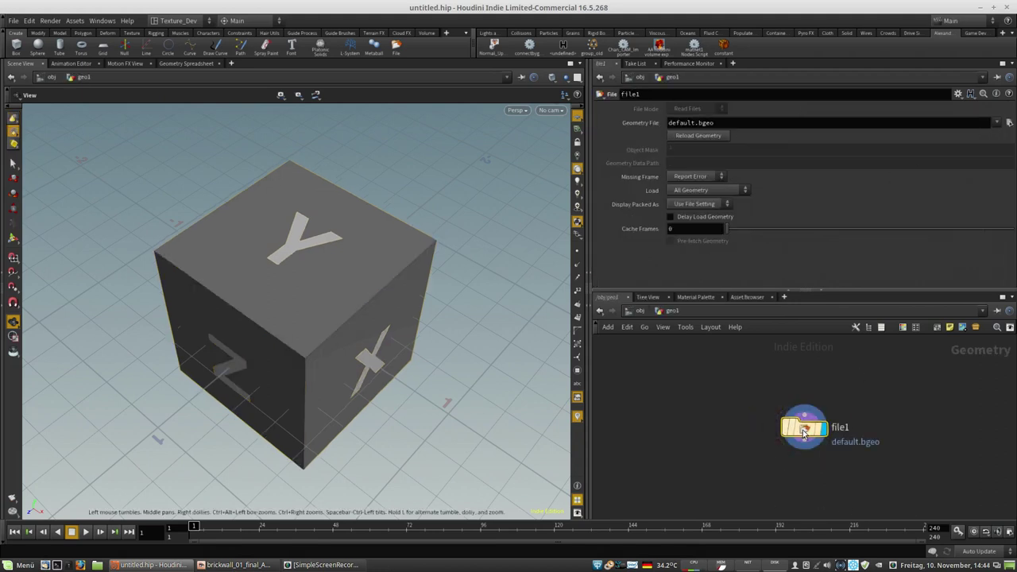
# Step: Delete the default File node in the geometry network and place a Sphere node instead
pyautogui.press('Delete')
pyautogui.press('Tab')
pyautogui.write('sphe')
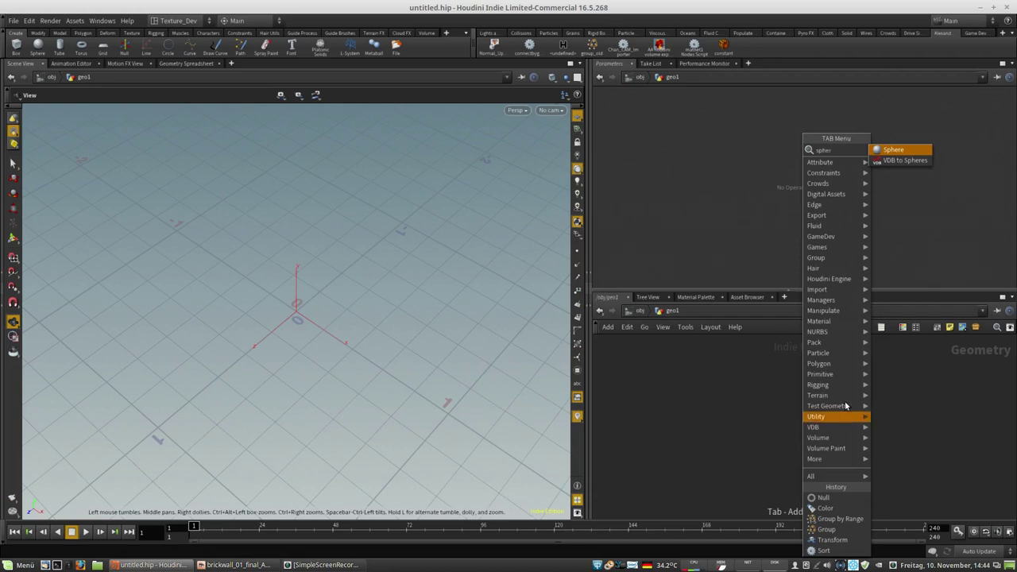
pyautogui.click(890, 150)
pyautogui.click(789, 416)
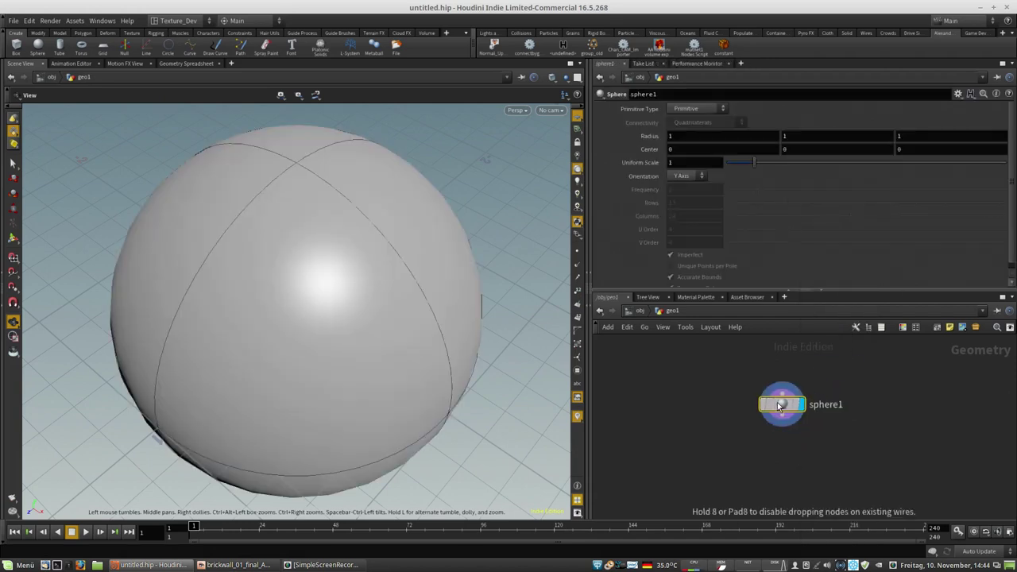
# Step: Return to the object level and add a Material Network node beside the geometry object
pyautogui.press('Tab')
pyautogui.write('mat')
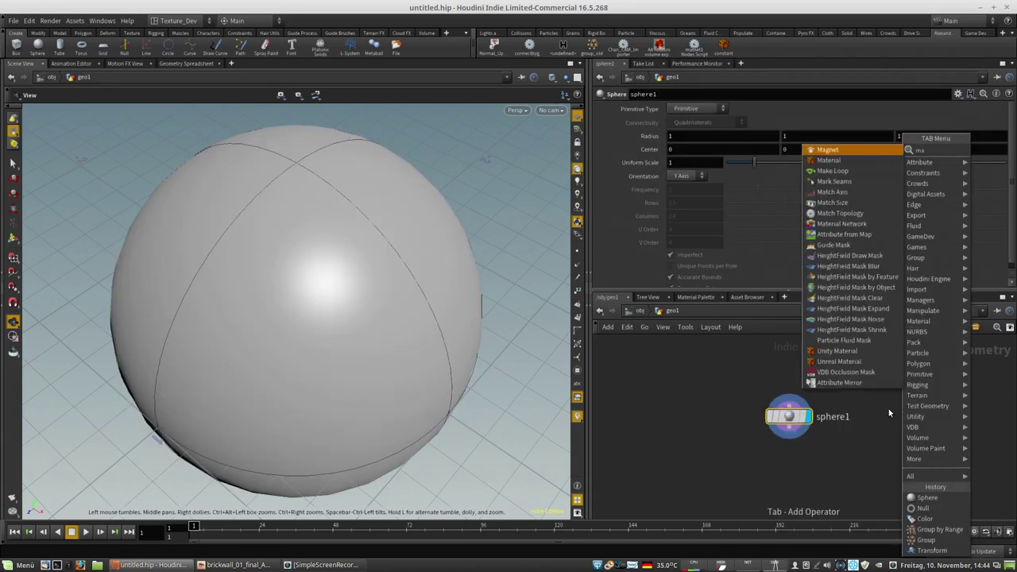
pyautogui.click(633, 310)
pyautogui.press('Tab')
pyautogui.write('ma')
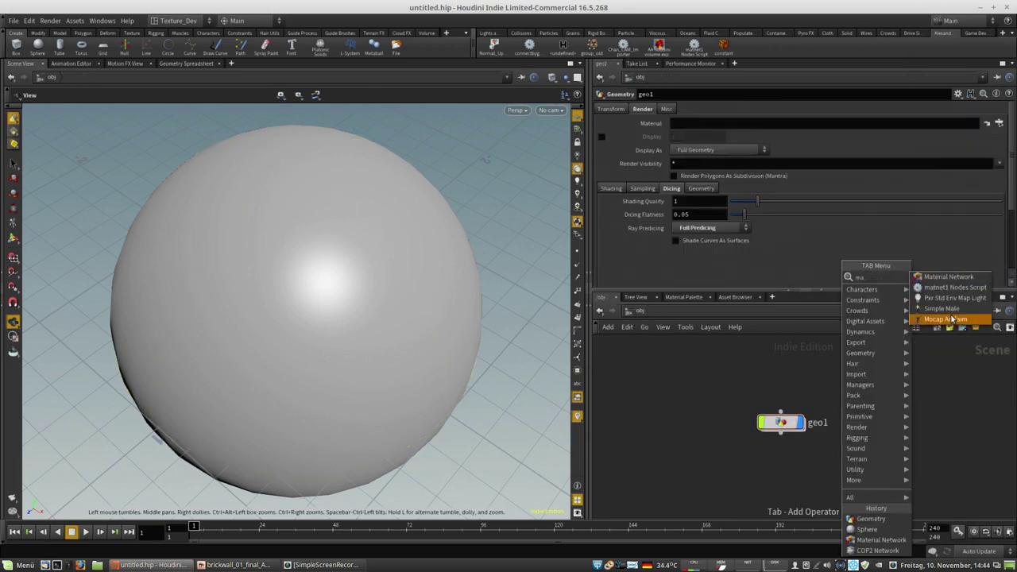
pyautogui.click(953, 281)
pyautogui.click(896, 425)
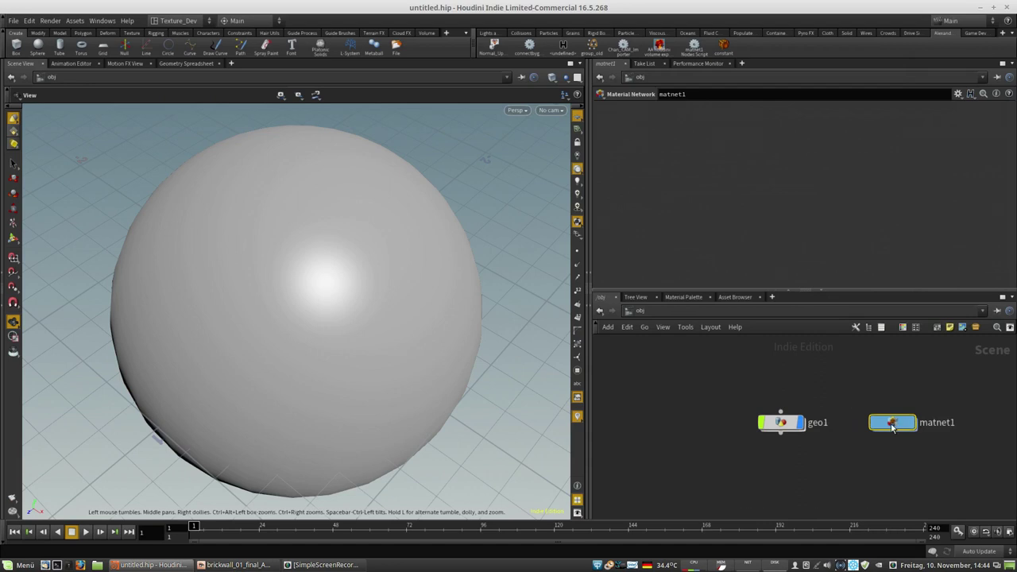
# Step: Add a COP2 Network node below the material network and select the material network
pyautogui.moveTo(829, 382); pyautogui.dragTo(790, 370, button='middle')
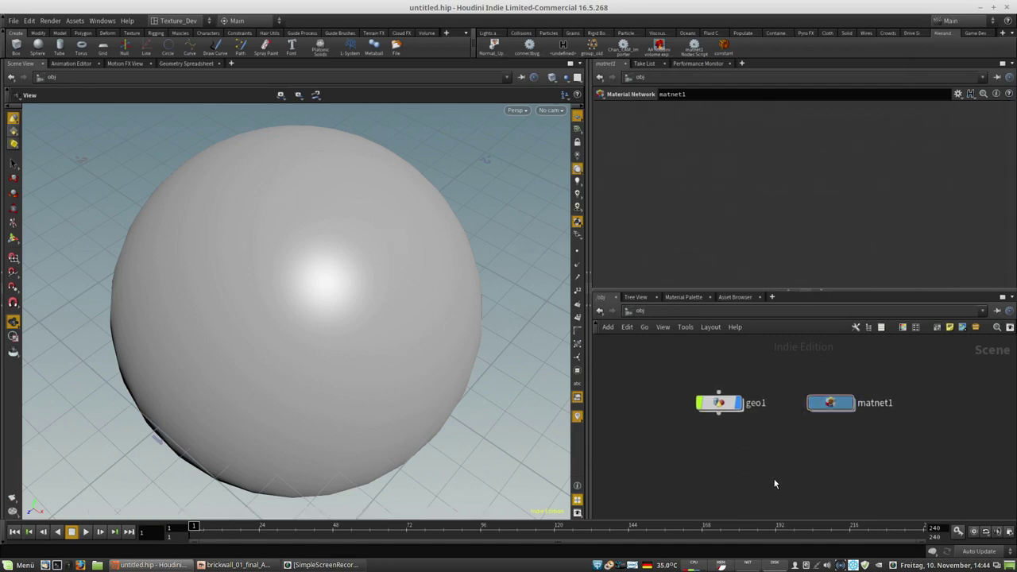
pyautogui.press('Tab')
pyautogui.write('im')
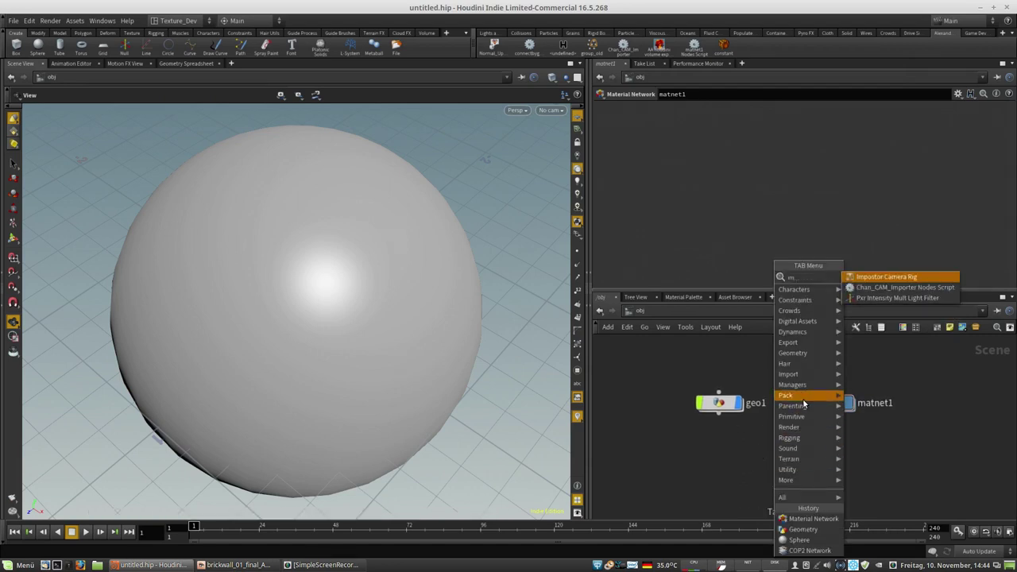
pyautogui.moveTo(805, 385)
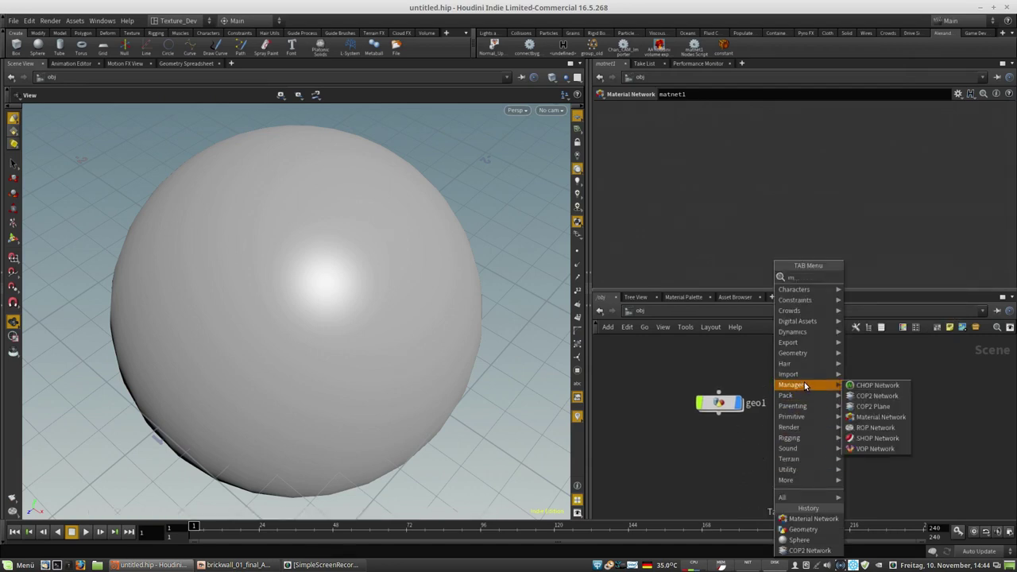
pyautogui.click(893, 397)
pyautogui.click(825, 459)
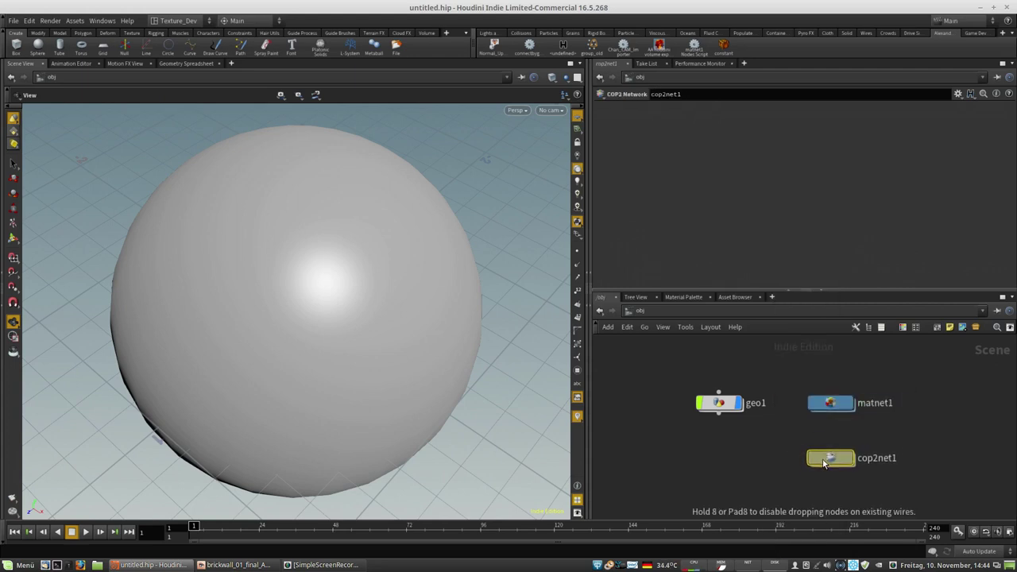
pyautogui.click(825, 406)
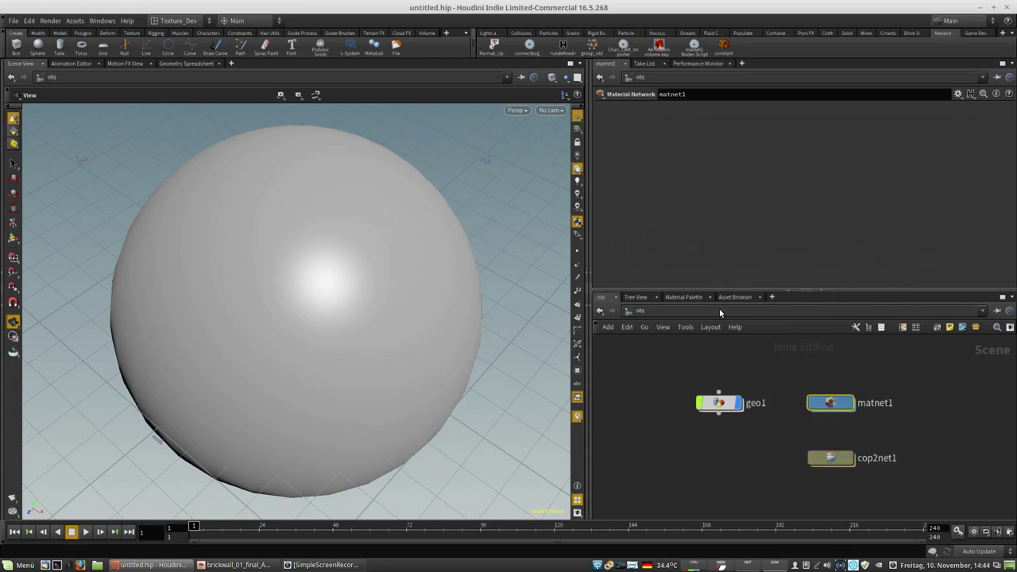
# Step: Create a Principled Shader in the matnet1 material network from the material gallery and assign it to the sphere
pyautogui.click(683, 298)
pyautogui.click(740, 501)
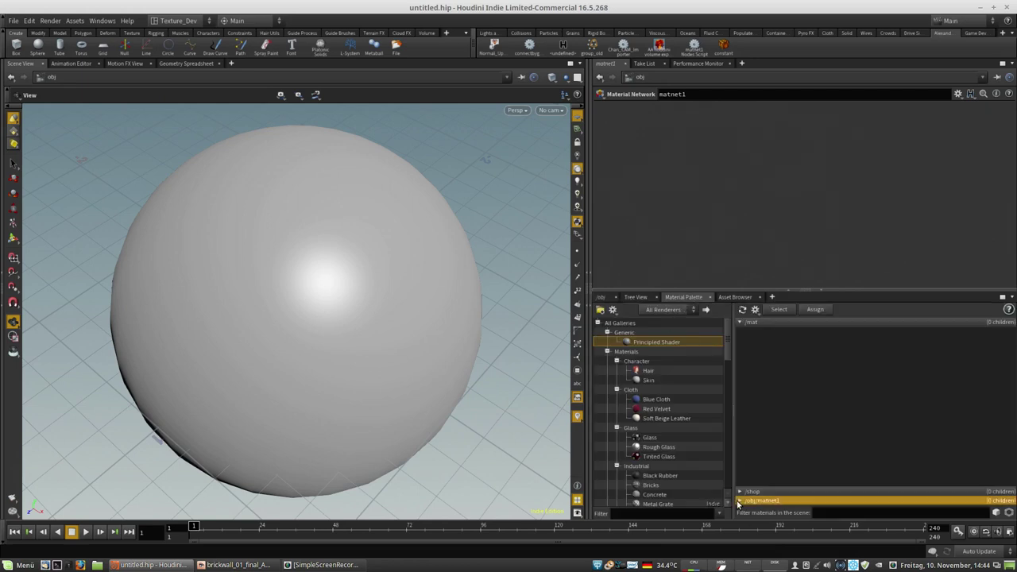
pyautogui.moveTo(638, 347); pyautogui.dragTo(401, 295)
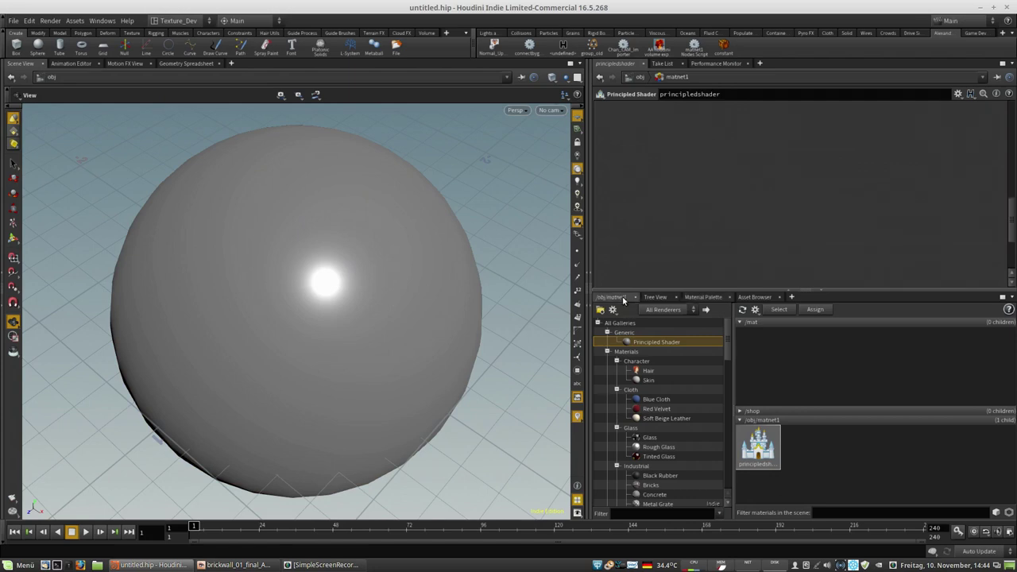
pyautogui.click(612, 297)
pyautogui.moveTo(814, 383); pyautogui.dragTo(814, 380)
pyautogui.moveTo(355, 288); pyautogui.dragTo(564, 328)
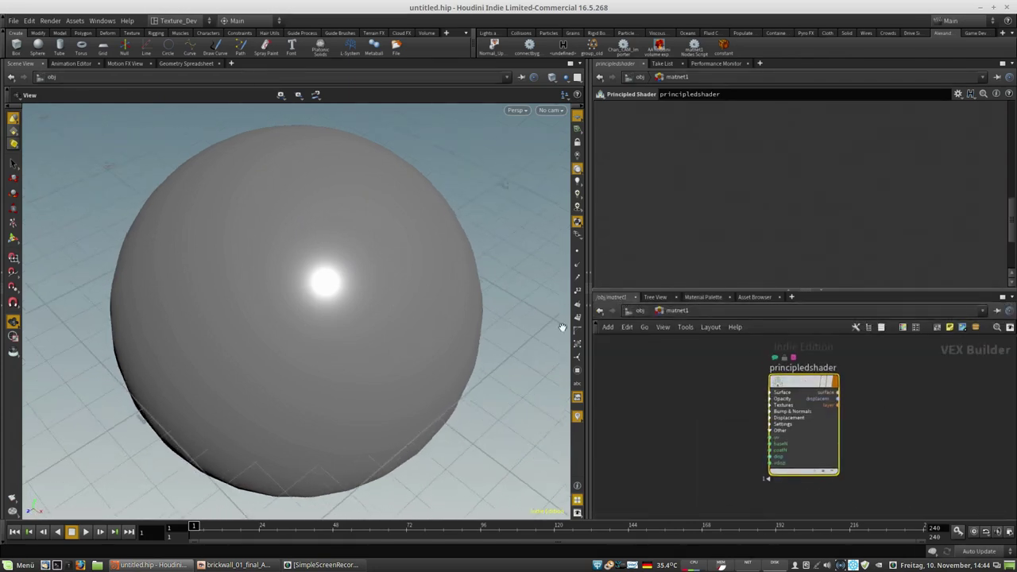
# Step: Return to the object level, enter the COP2 network and place a Color node in it
pyautogui.click(639, 311)
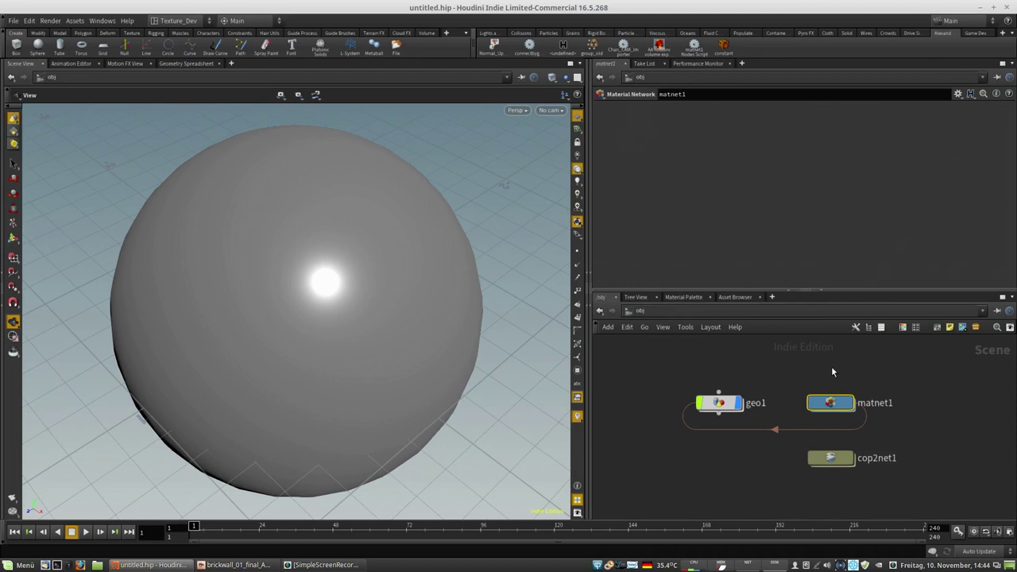
pyautogui.click(832, 460)
pyautogui.doubleClick(832, 460)
pyautogui.press('Tab')
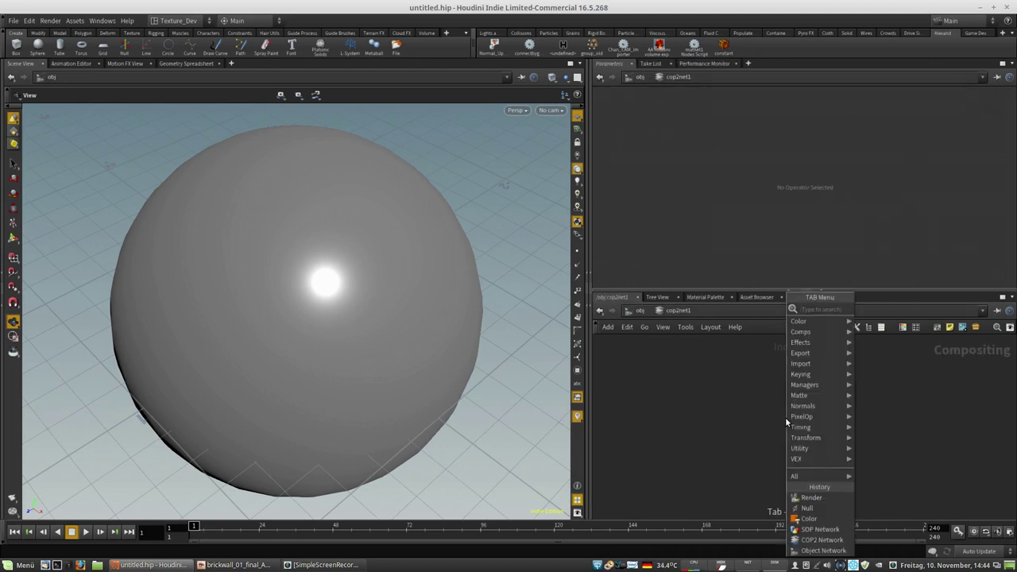
pyautogui.write('colo')
pyautogui.press('Return')
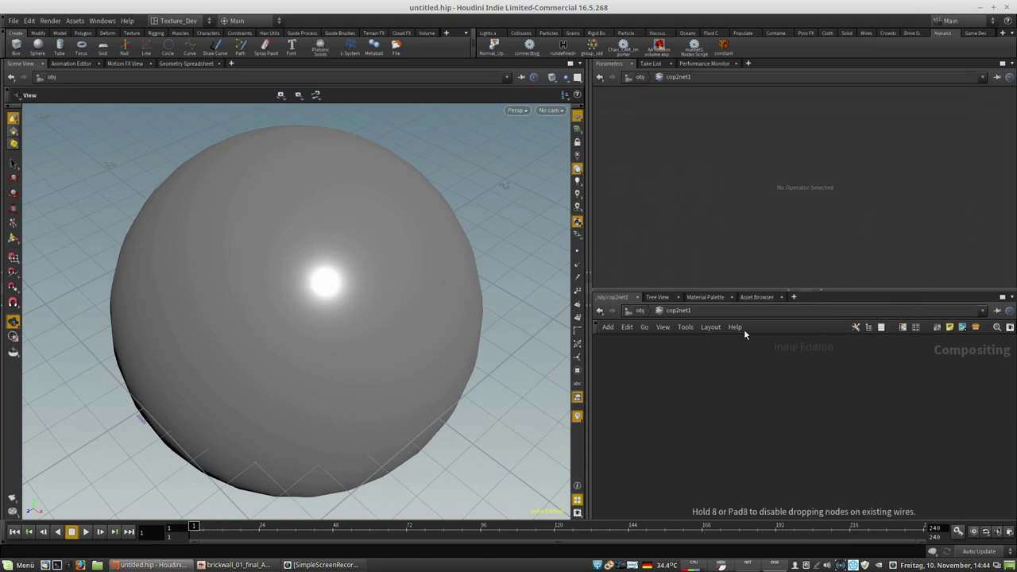
pyautogui.click(785, 436)
# Step: Add a Null node named OUT below the Color node, connect the Color output to it and make it the displayed node
pyautogui.press('Tab')
pyautogui.write('ram')
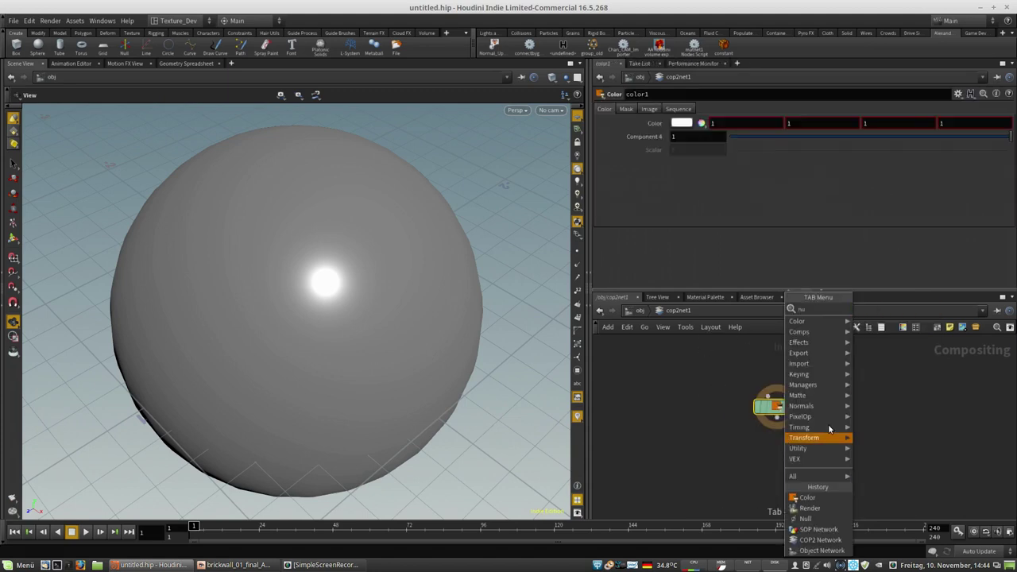
pyautogui.click(879, 308)
pyautogui.click(785, 478)
pyautogui.doubleClick(816, 472)
pyautogui.write('OUT')
pyautogui.press('Return')
pyautogui.moveTo(783, 463); pyautogui.dragTo(777, 428)
pyautogui.moveTo(790, 483); pyautogui.dragTo(777, 465)
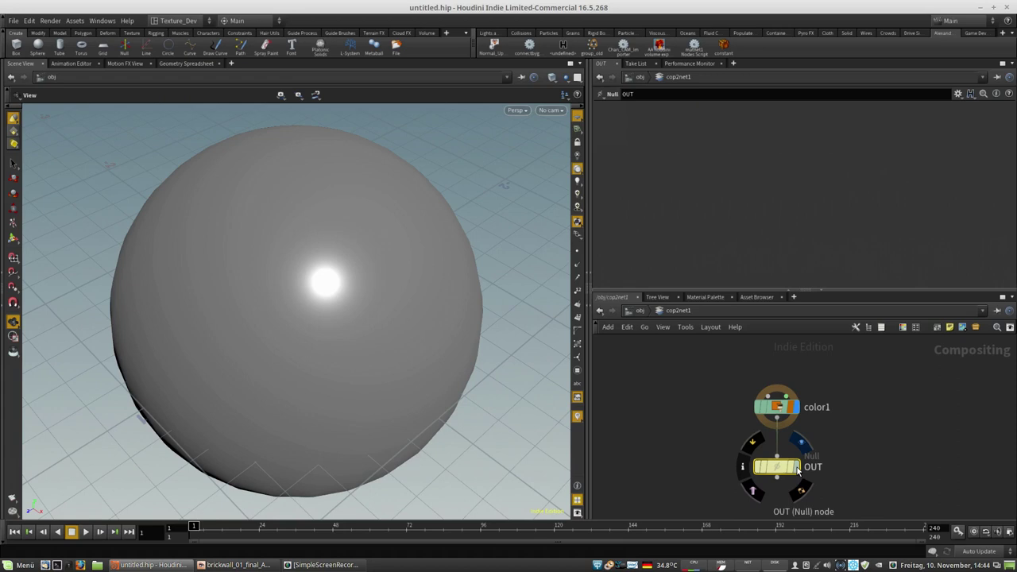
pyautogui.click(797, 468)
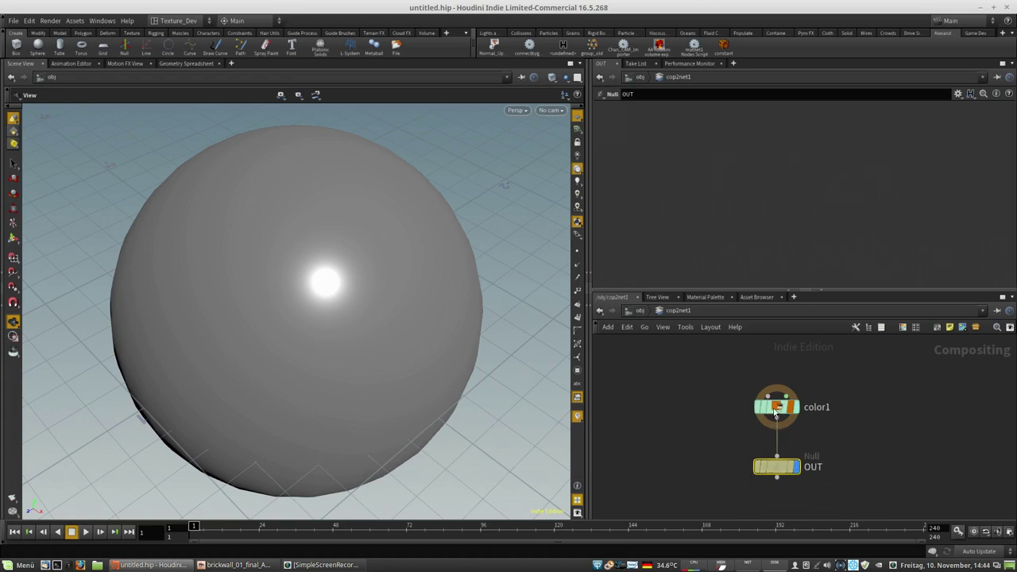
# Step: Set the Color node's colour to pure red with the values 1, 0, 0
pyautogui.click(776, 410)
pyautogui.click(791, 127)
pyautogui.write('0')
pyautogui.press('Tab')
pyautogui.write('0')
pyautogui.press('Return')
# Step: Copy the OUT node's path /obj/cop2net1/OUT from its Scope Channels dialog and close the dialog
pyautogui.click(771, 472)
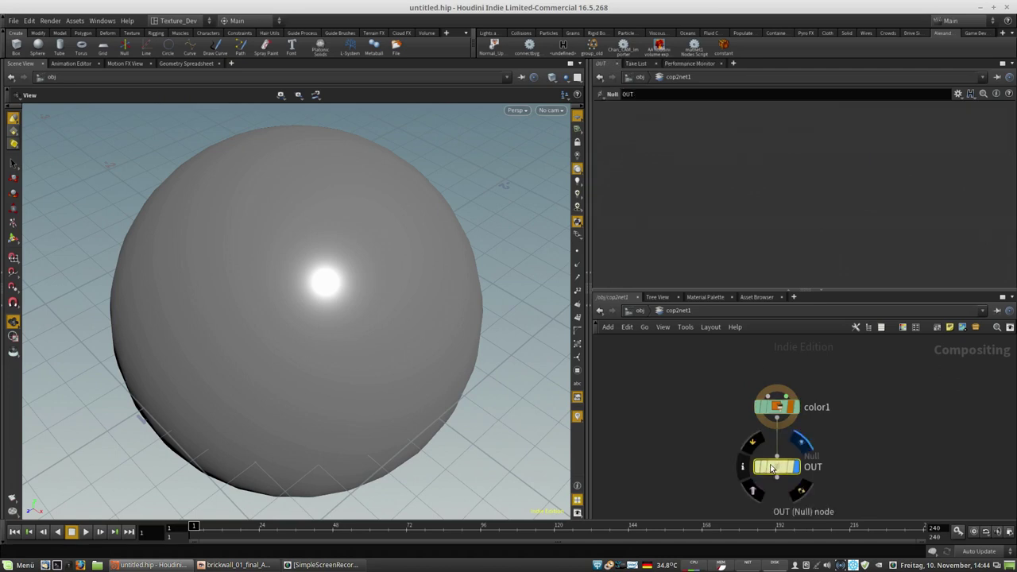
pyautogui.rightClick(779, 474)
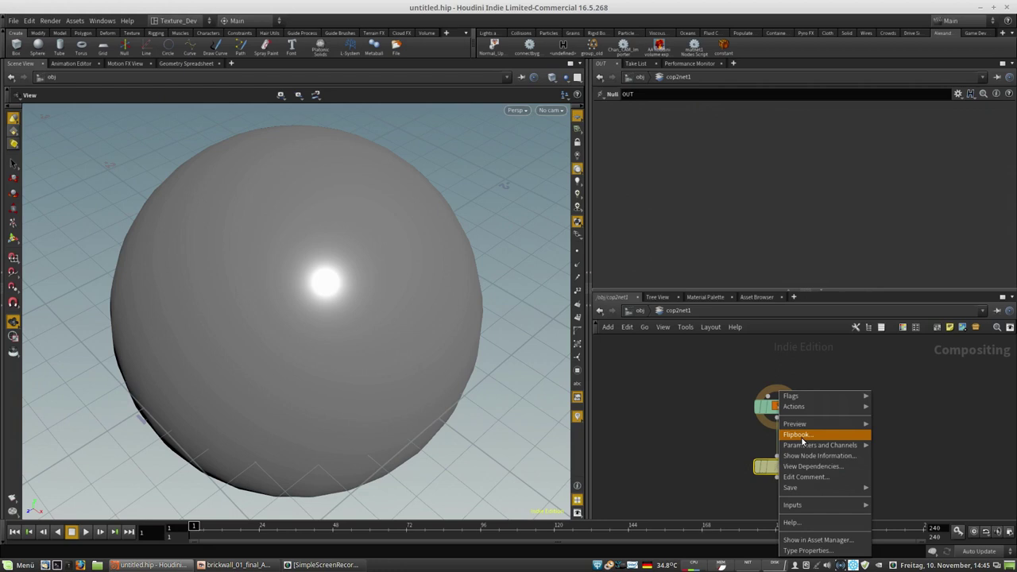
pyautogui.moveTo(809, 446)
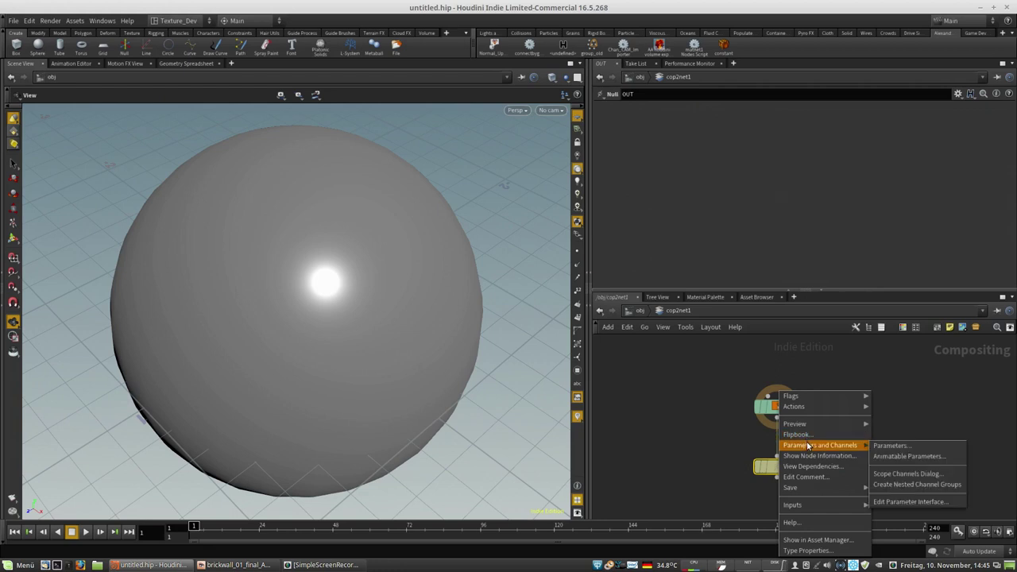
pyautogui.click(891, 474)
pyautogui.moveTo(943, 435); pyautogui.dragTo(884, 436)
pyautogui.hotkey('ctrl', 'c')
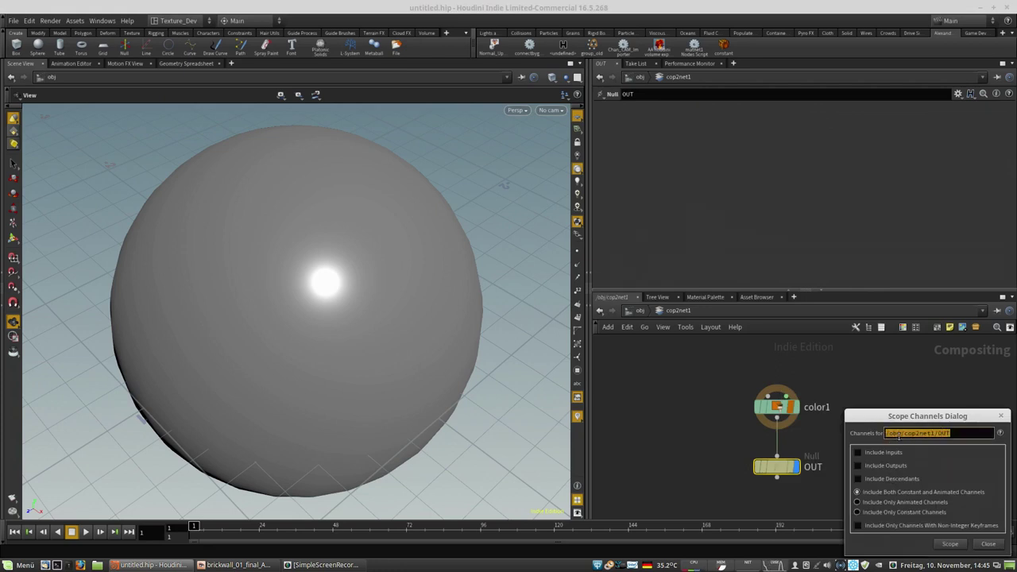
pyautogui.click(988, 543)
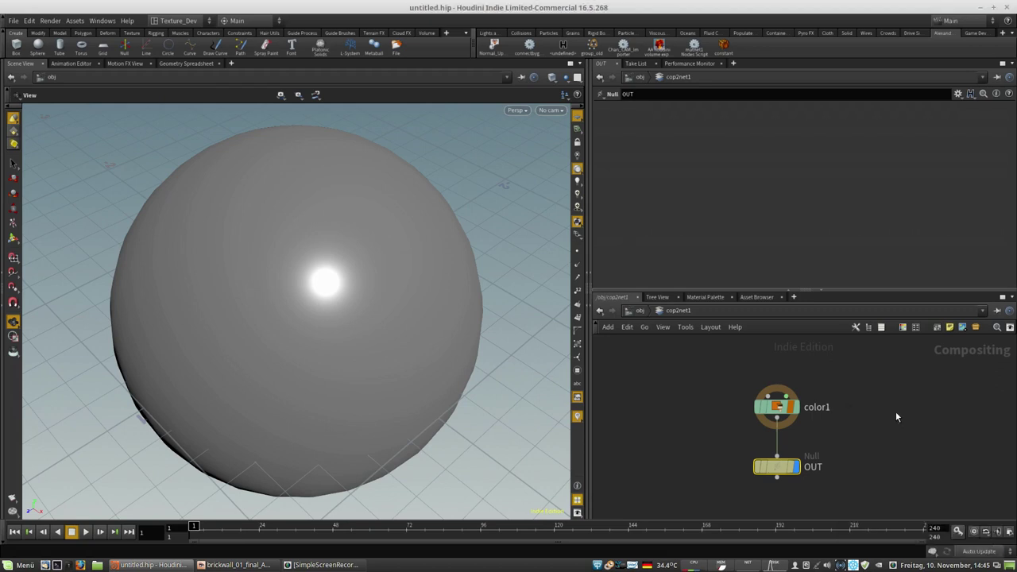
# Step: Return to the object level and enter the matnet1 material network
pyautogui.click(640, 311)
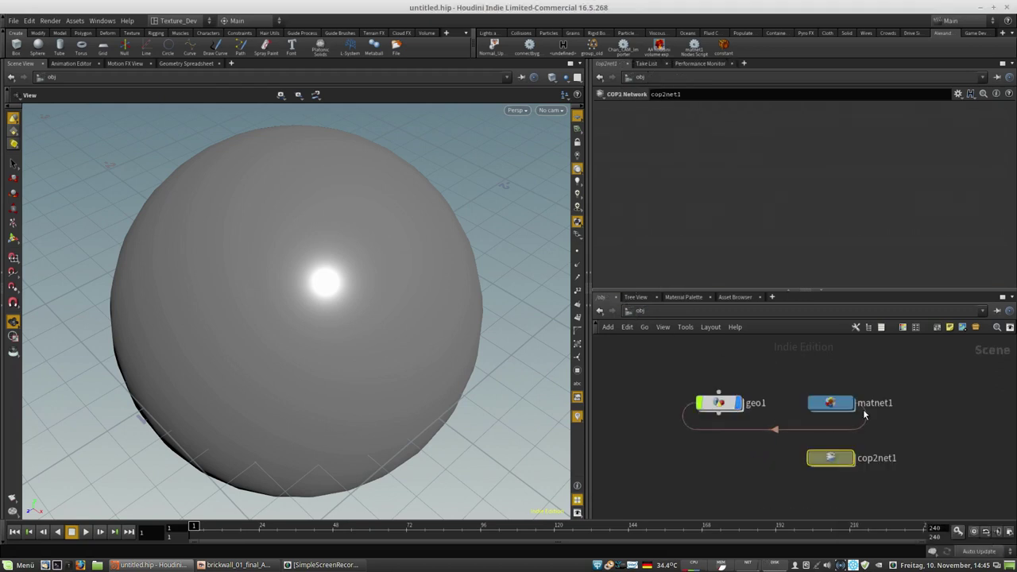
pyautogui.click(830, 405)
pyautogui.doubleClick(835, 406)
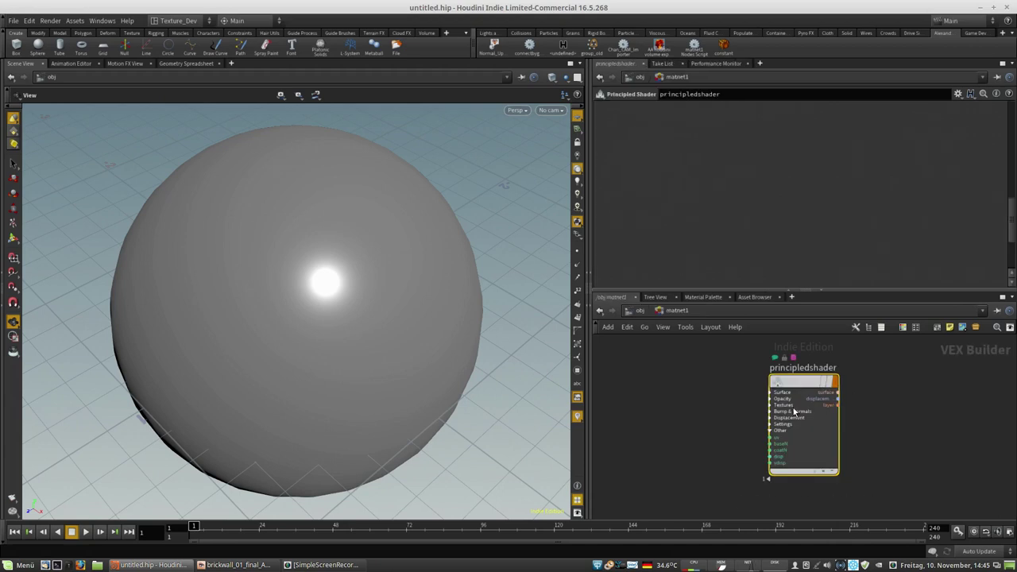
pyautogui.moveTo(806, 399)
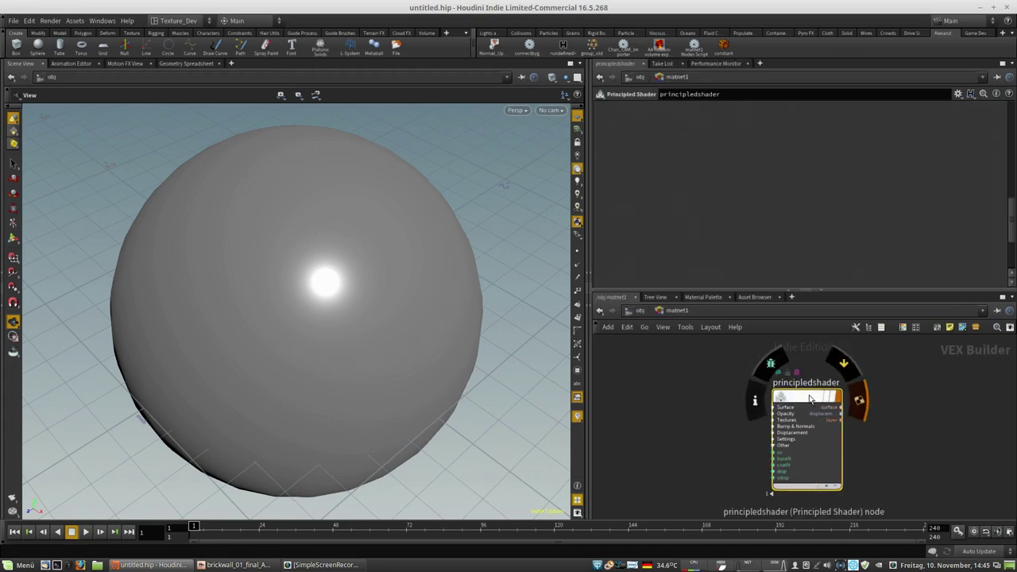
pyautogui.doubleClick(810, 399)
pyautogui.rightClick(677, 310)
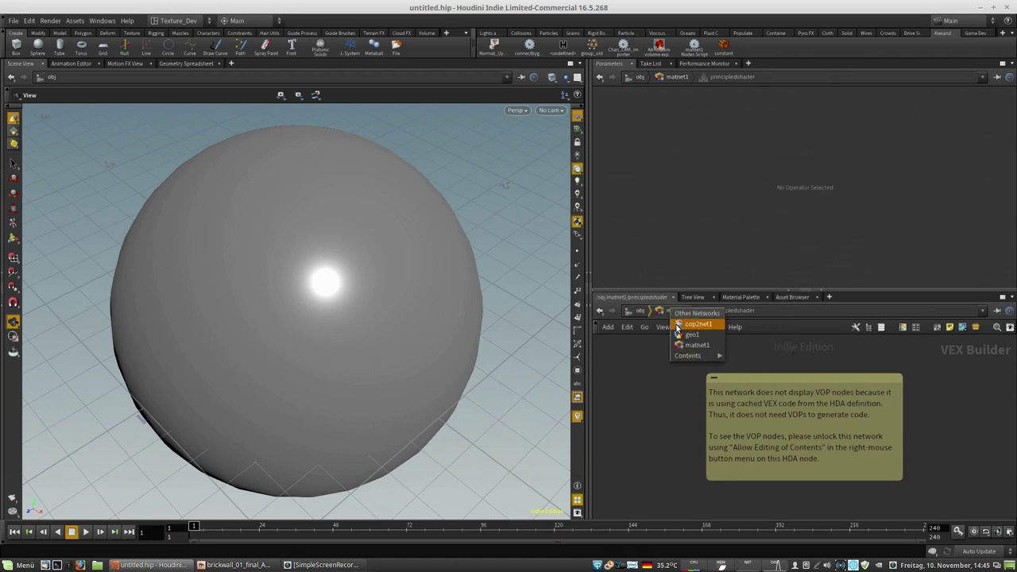
pyautogui.click(645, 311)
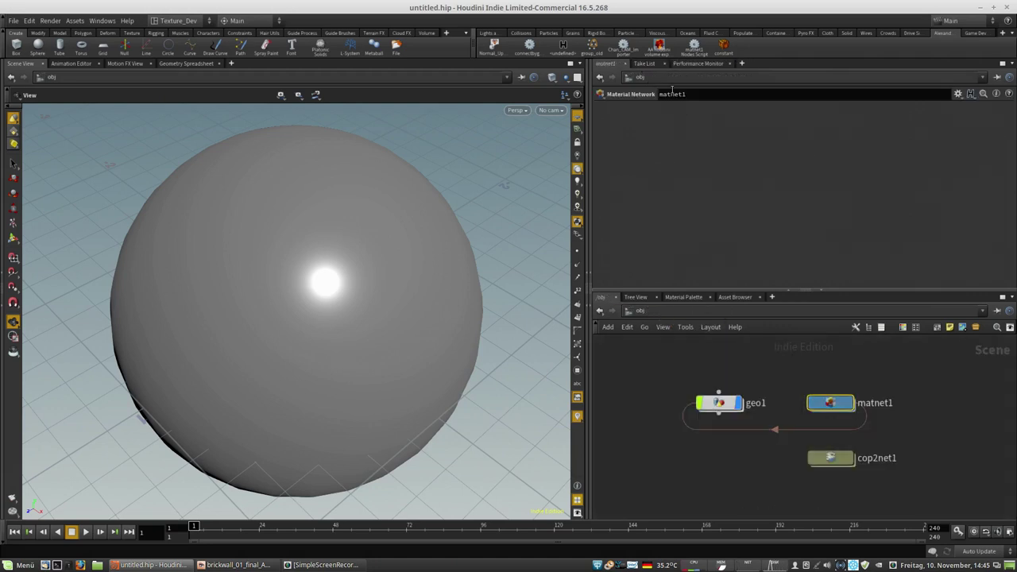
pyautogui.click(698, 63)
pyautogui.click(606, 63)
pyautogui.doubleClick(827, 401)
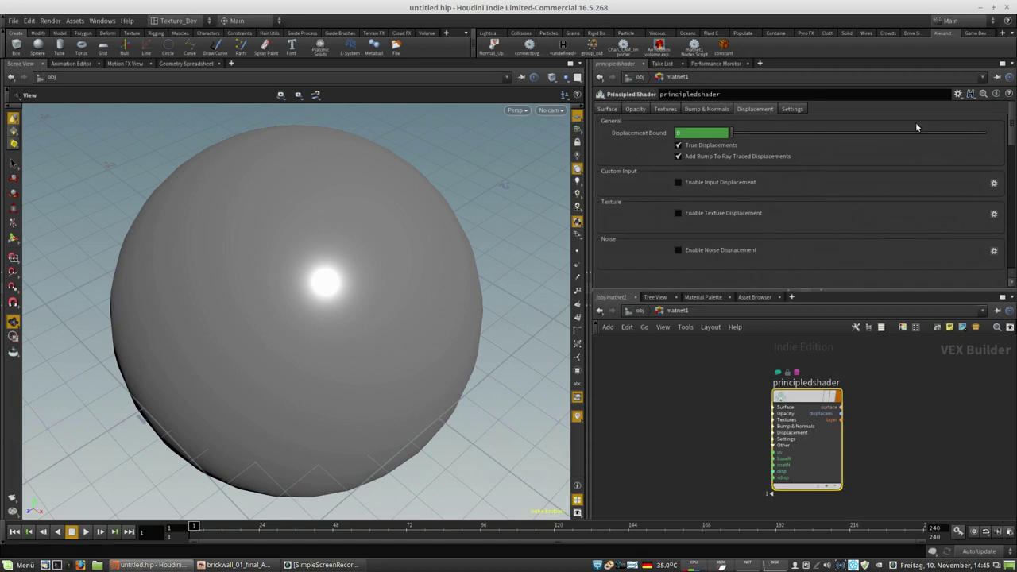
# Step: Enable the Principled Shader's base color texture and set its path to op:/obj/cop2net1/OUT
pyautogui.click(667, 110)
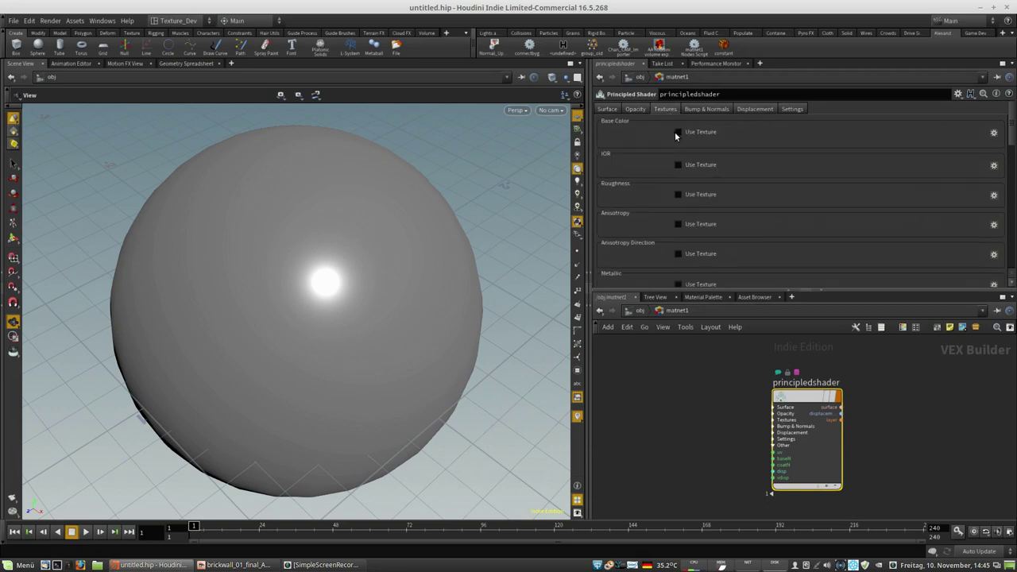
pyautogui.click(676, 133)
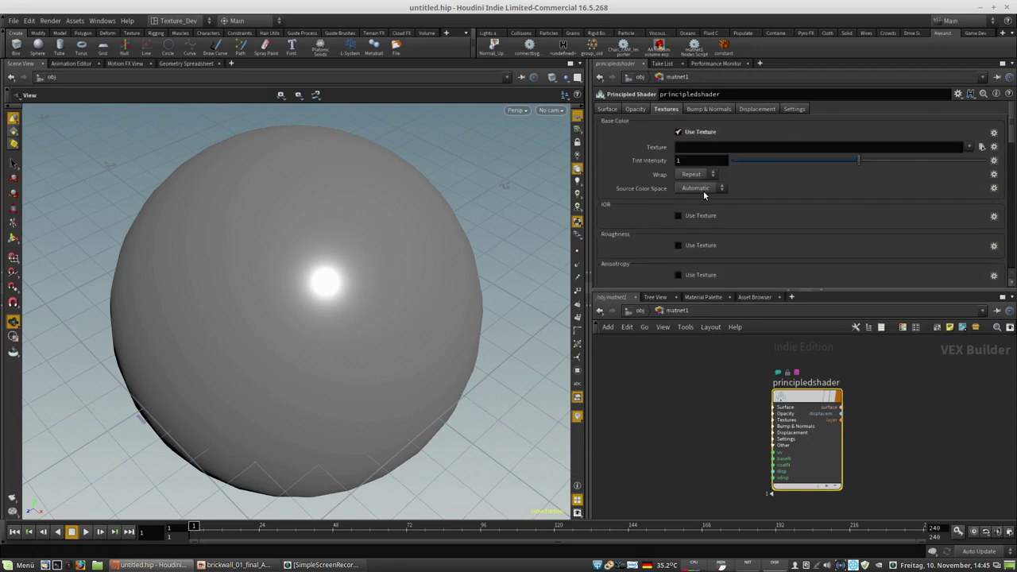
pyautogui.click(697, 147)
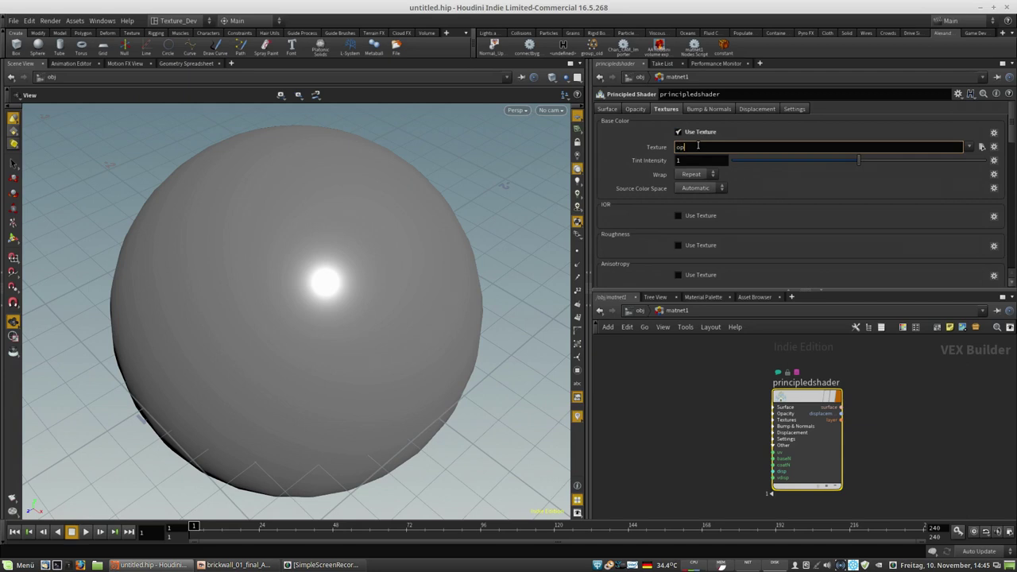
pyautogui.hotkey('ctrl', 'v')
pyautogui.moveTo(751, 147); pyautogui.dragTo(740, 151)
pyautogui.press('Return')
pyautogui.moveTo(340, 223); pyautogui.dragTo(377, 207)
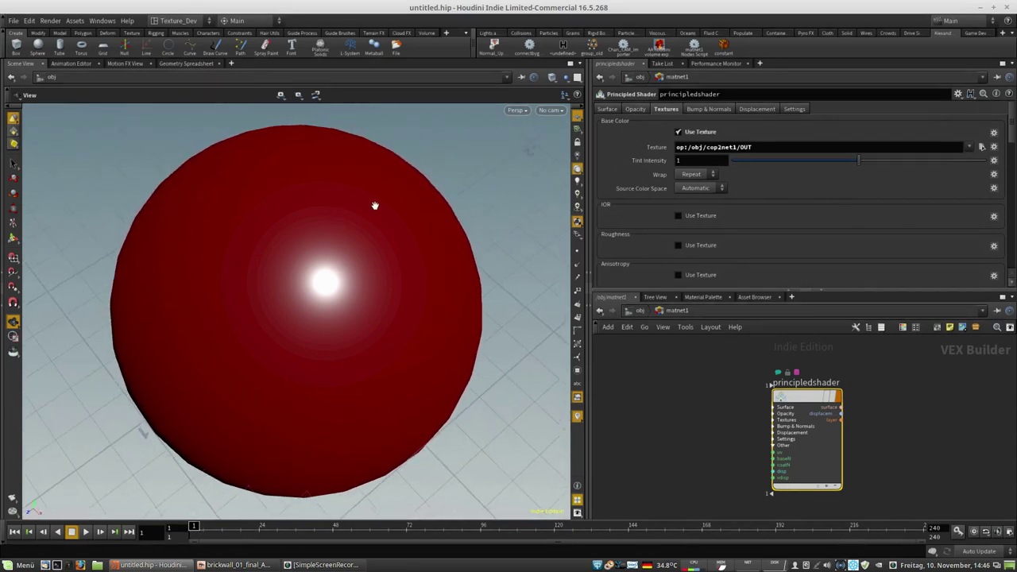
# Step: Go back into the COP2 network and set the Color node's colour to green with the values 0, 1, 0
pyautogui.click(640, 311)
pyautogui.moveTo(478, 256); pyautogui.dragTo(293, 357, button='right')
pyautogui.moveTo(293, 357); pyautogui.dragTo(347, 377)
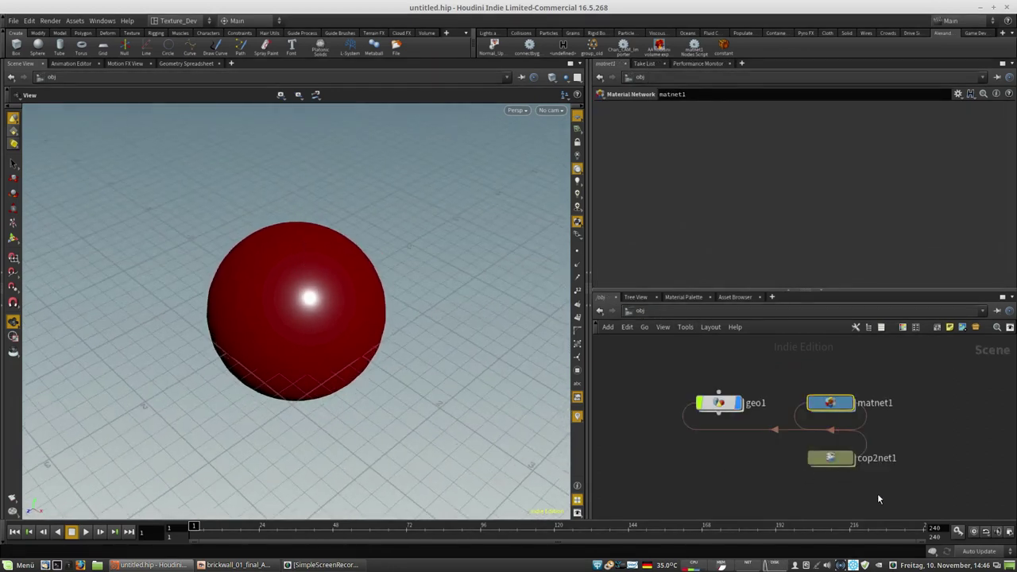
pyautogui.doubleClick(837, 458)
pyautogui.click(777, 407)
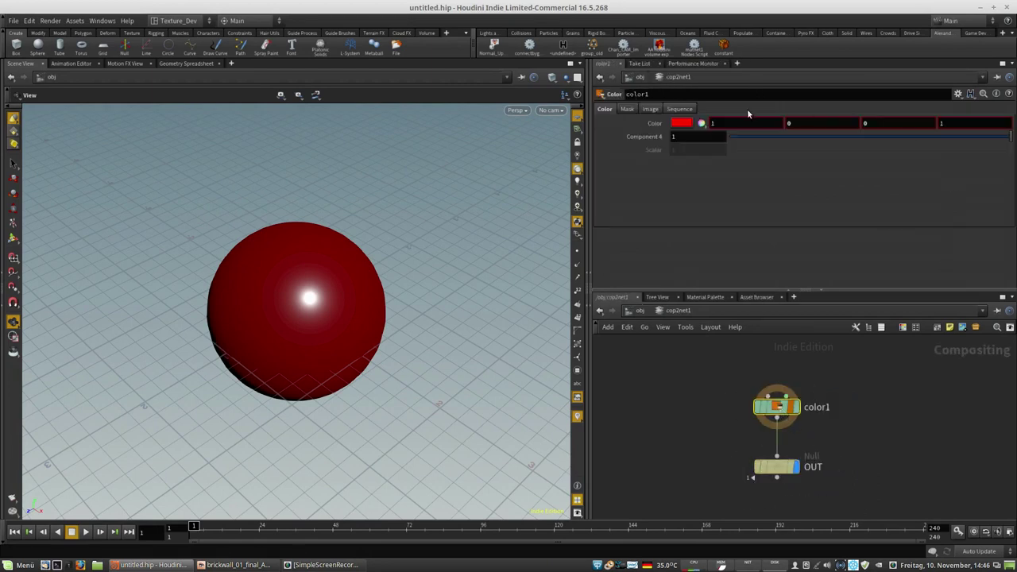
pyautogui.write('1')
pyautogui.press('Return')
pyautogui.moveTo(738, 125); pyautogui.dragTo(675, 139)
pyautogui.write('0')
pyautogui.press('Return')
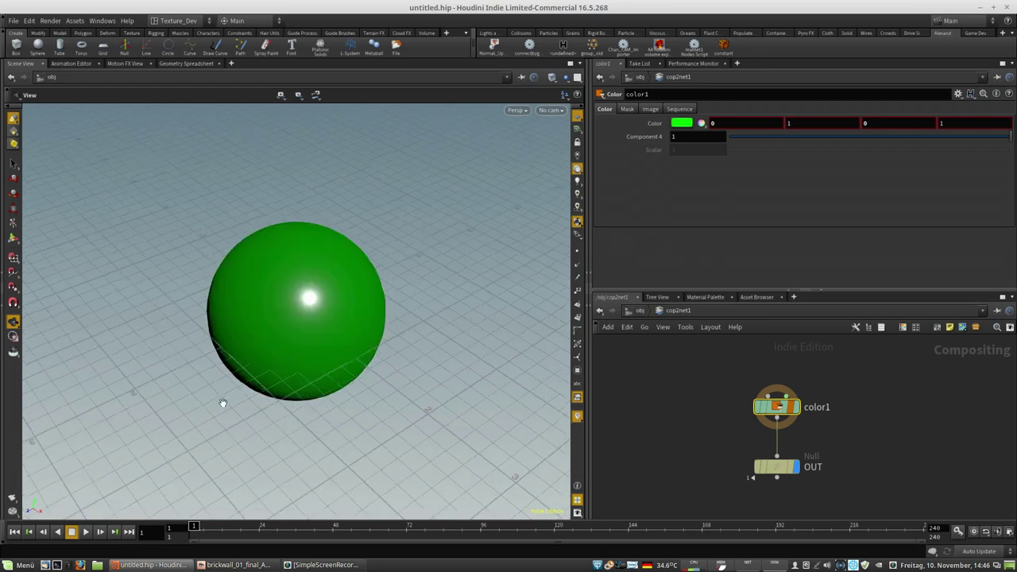
# Step: Switch the Color node's colour to red with the values 1, 0, 0 and check it on the sphere
pyautogui.write('0')
pyautogui.press('Return')
pyautogui.moveTo(756, 128); pyautogui.dragTo(710, 123)
pyautogui.write('1')
pyautogui.press('Return')
pyautogui.moveTo(389, 273); pyautogui.dragTo(482, 231)
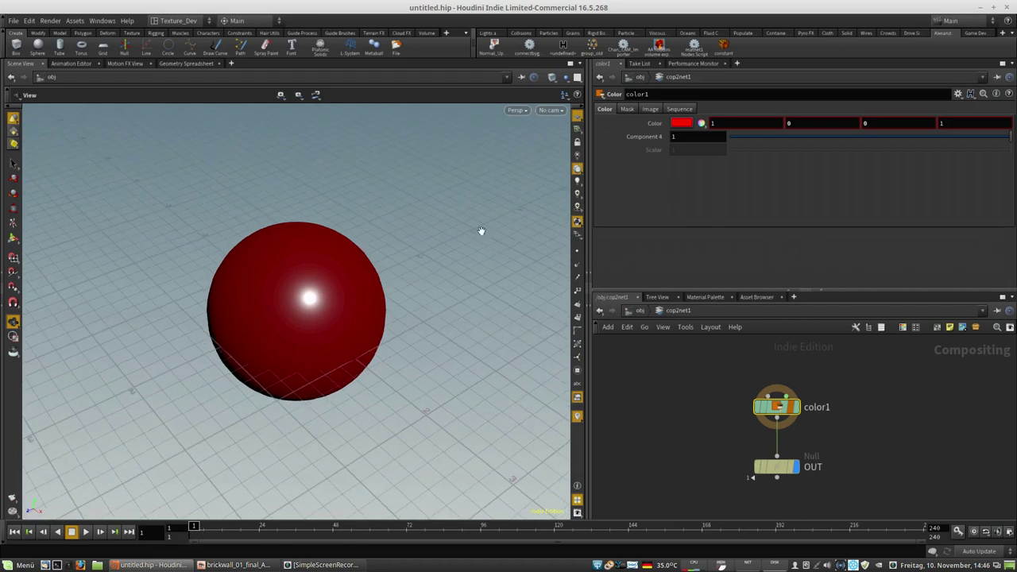
# Step: Change the Color node's colour to blue with the values 0, 0, 1 and inspect the sphere
pyautogui.moveTo(722, 123); pyautogui.dragTo(695, 125)
pyautogui.write('0')
pyautogui.press('Return')
pyautogui.write('1')
pyautogui.press('Return')
pyautogui.moveTo(413, 282); pyautogui.dragTo(268, 188)
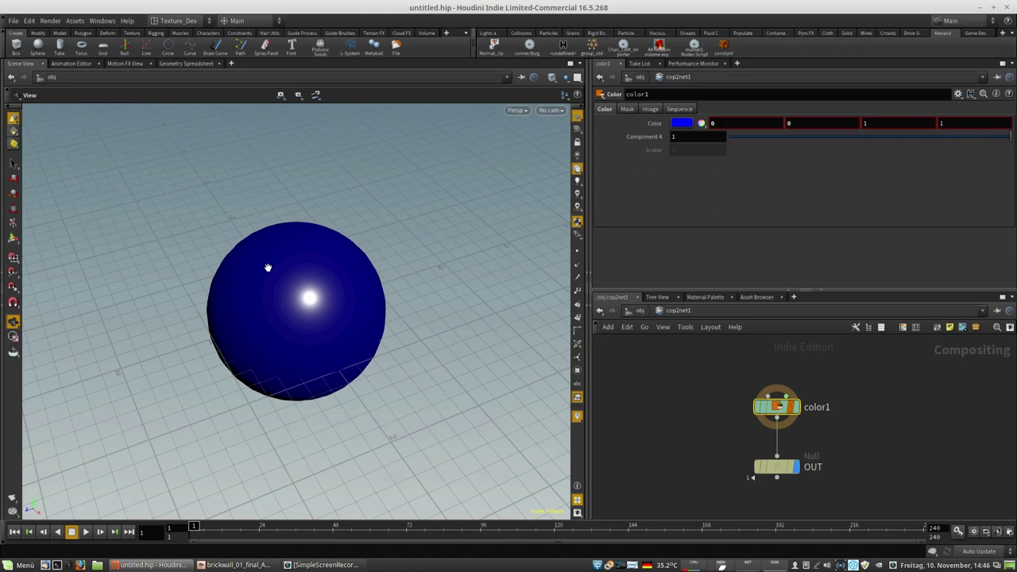
pyautogui.moveTo(272, 339); pyautogui.dragTo(276, 314)
pyautogui.moveTo(372, 323); pyautogui.dragTo(377, 275)
# Step: Set the Color node's green component to 1 and its blue component to 0
pyautogui.moveTo(816, 124); pyautogui.dragTo(743, 125)
pyautogui.write('1')
pyautogui.press('Tab')
pyautogui.write('0')
pyautogui.press('Return')
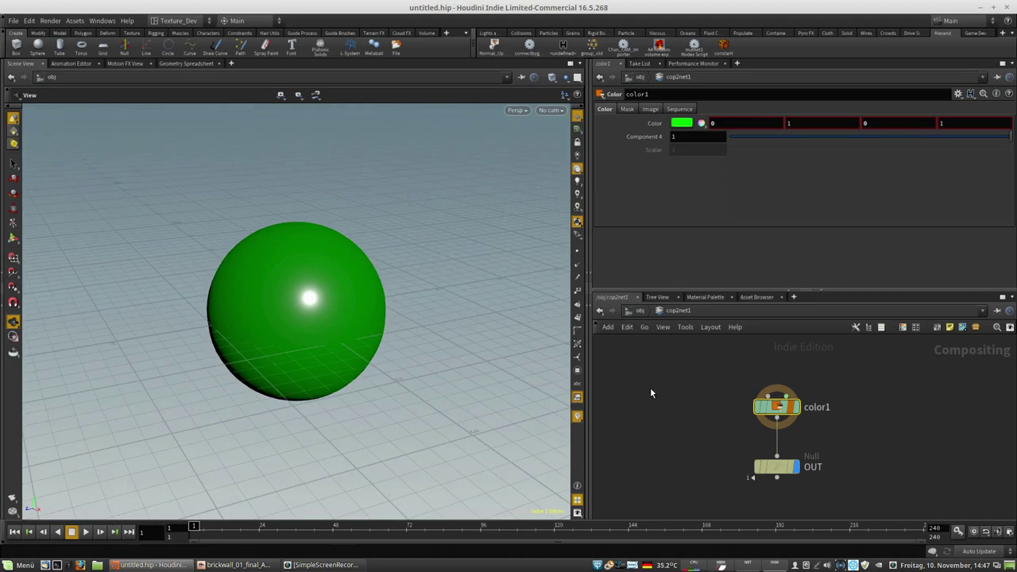
pyautogui.moveTo(334, 313); pyautogui.dragTo(329, 341)
# Step: Move the Color and OUT nodes aside together and place the Color node closer above OUT to free network space
pyautogui.moveTo(718, 357); pyautogui.dragTo(810, 503)
pyautogui.moveTo(775, 467); pyautogui.dragTo(655, 494)
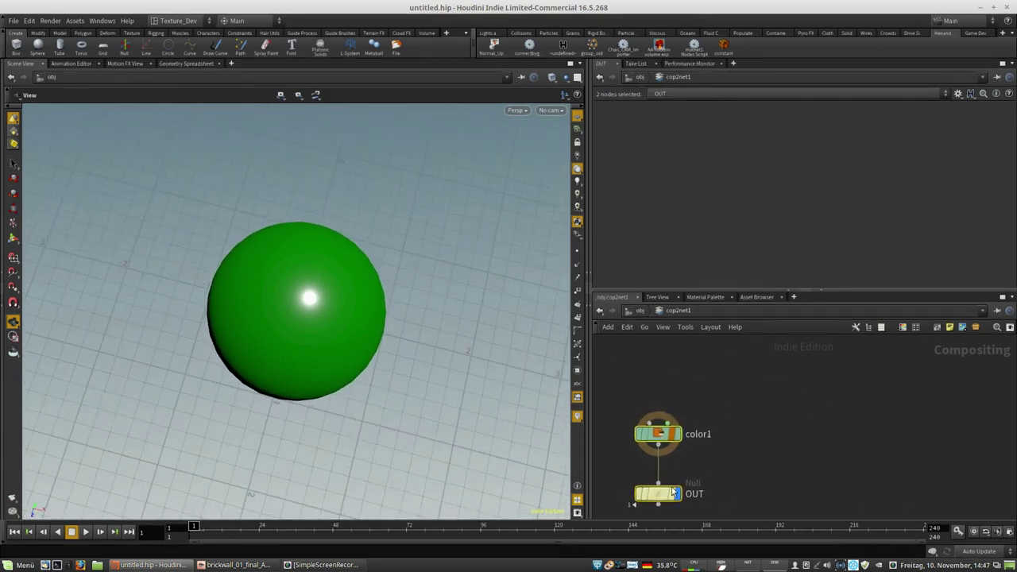
pyautogui.click(693, 468)
pyautogui.moveTo(661, 438); pyautogui.dragTo(661, 461)
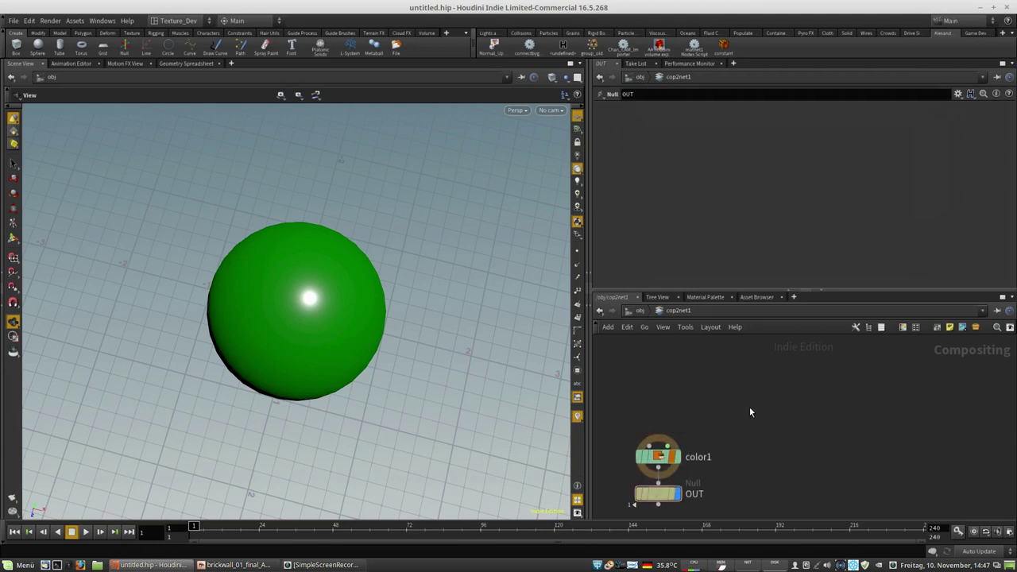
pyautogui.moveTo(723, 377); pyautogui.dragTo(733, 393, button='middle')
pyautogui.scroll(-5, 710, 415)
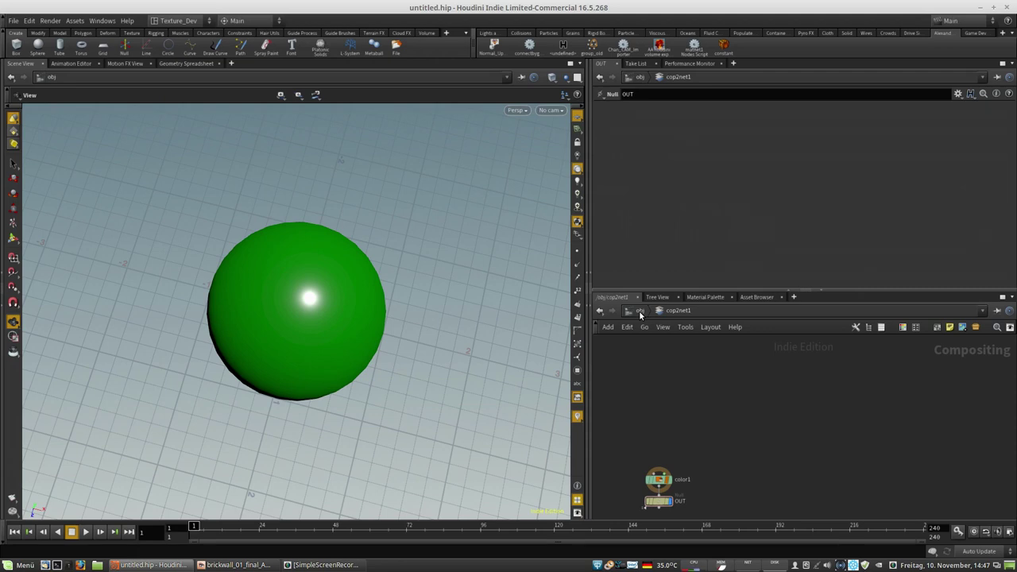
pyautogui.moveTo(668, 407); pyautogui.dragTo(750, 388, button='middle')
pyautogui.moveTo(743, 484)
pyautogui.mouseDown()
pyautogui.moveTo(744, 494)
pyautogui.moveTo(742, 477)
pyautogui.mouseUp()
# Step: Add a Geometry node to the COP2 network in the free space above the Color node
pyautogui.moveTo(736, 400); pyautogui.dragTo(770, 399, button='middle')
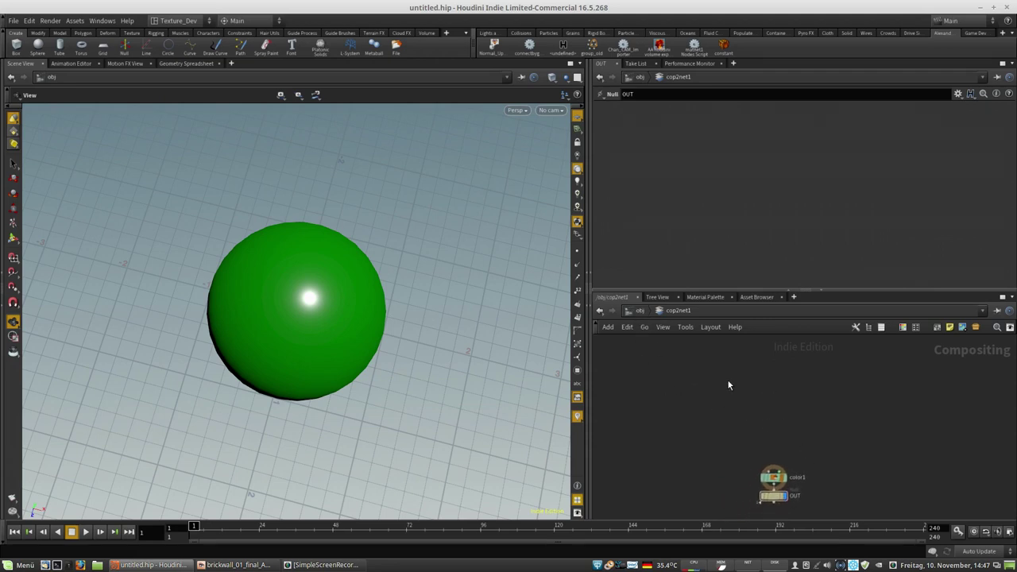
pyautogui.moveTo(728, 385); pyautogui.dragTo(718, 393, button='middle')
pyautogui.press('Tab')
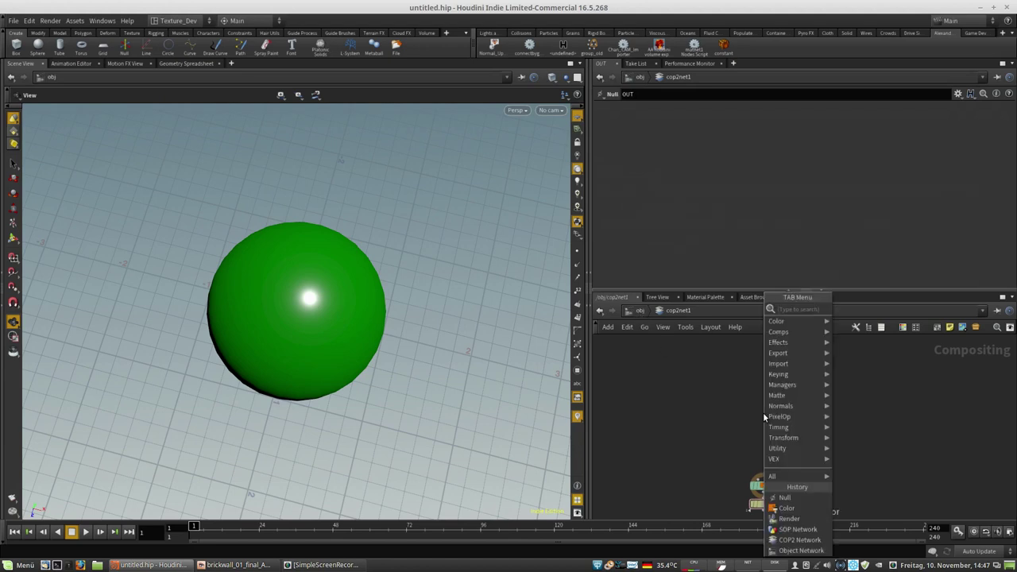
pyautogui.write('ge')
pyautogui.click(866, 321)
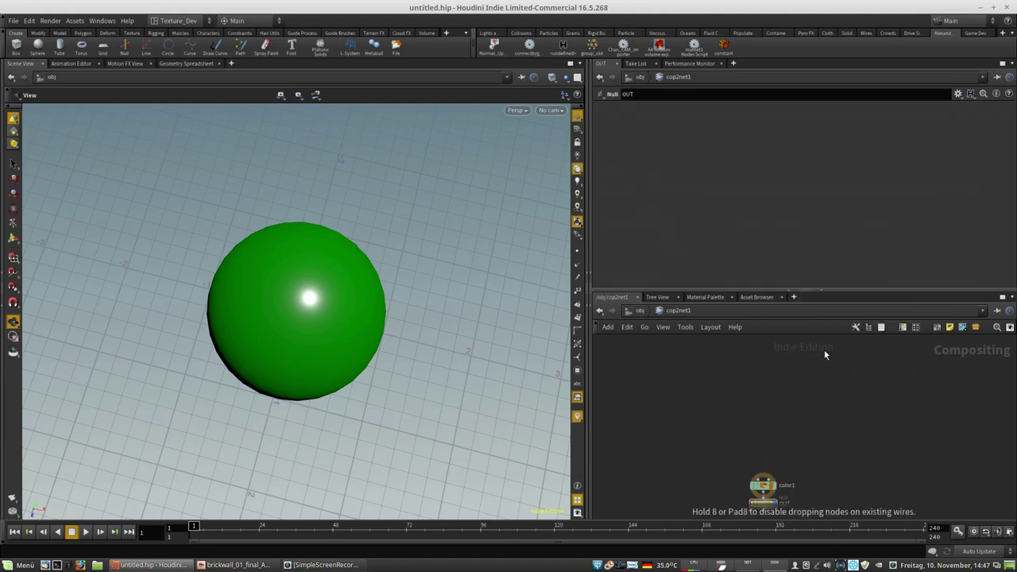
pyautogui.click(738, 409)
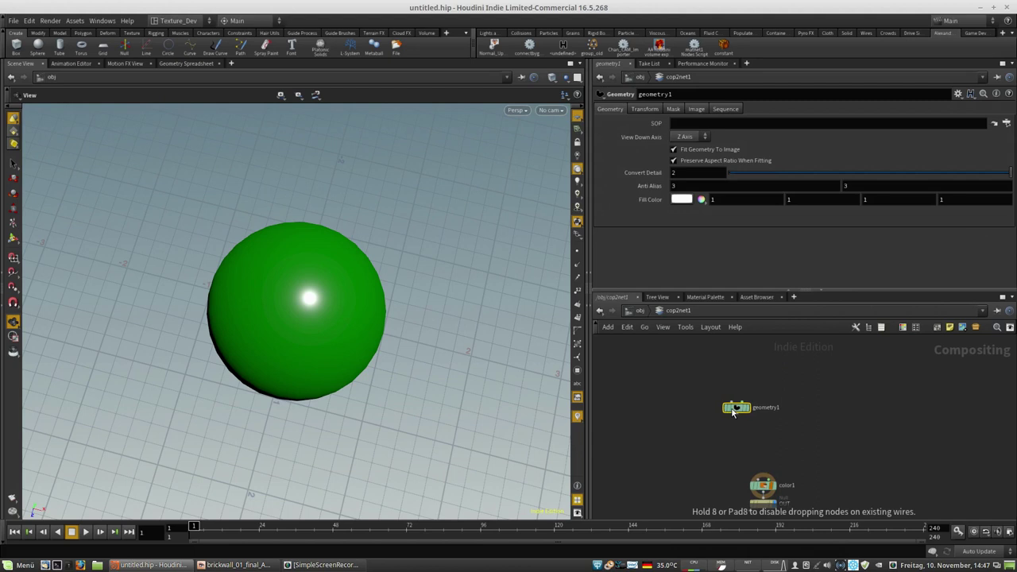
pyautogui.moveTo(732, 409); pyautogui.dragTo(733, 413)
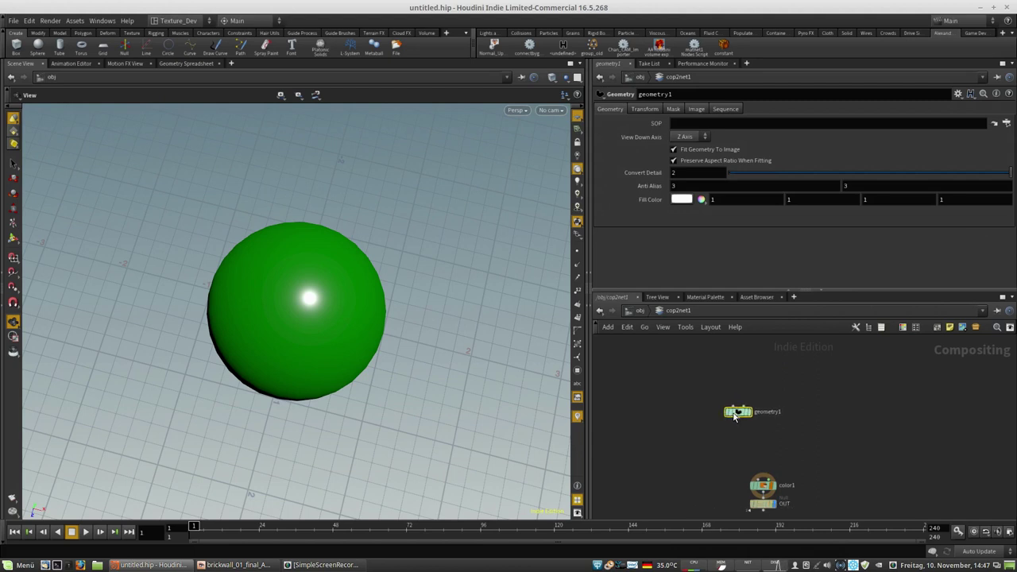
pyautogui.click(706, 124)
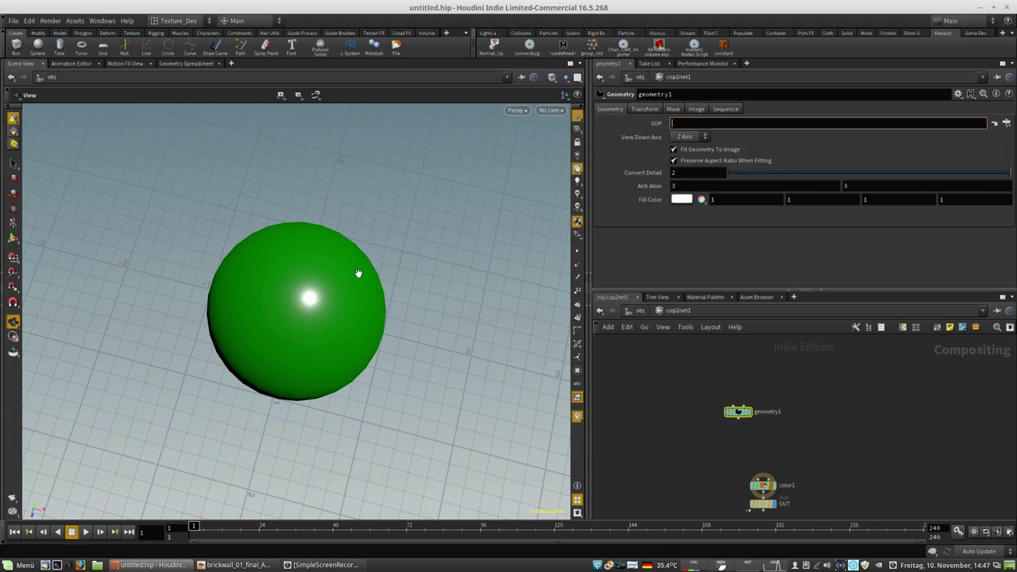
# Step: Add a Render node to the COP2 network beside the Geometry node
pyautogui.press('Tab')
pyautogui.write('ren')
pyautogui.click(906, 320)
pyautogui.click(841, 412)
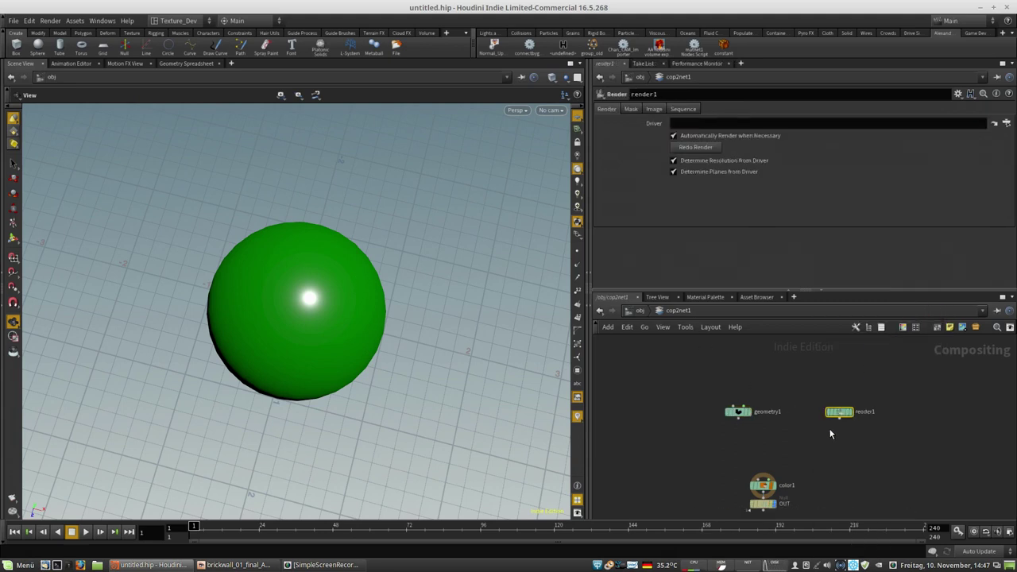
pyautogui.click(838, 433)
# Step: Add a SOP Network node just above the Render node in the COP2 network
pyautogui.press('Tab')
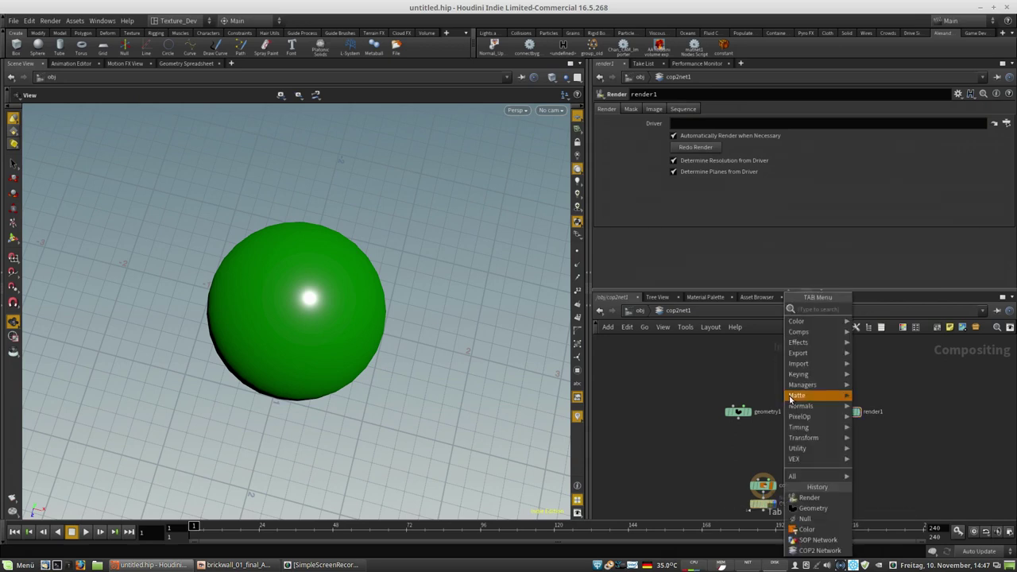
pyautogui.moveTo(824, 387)
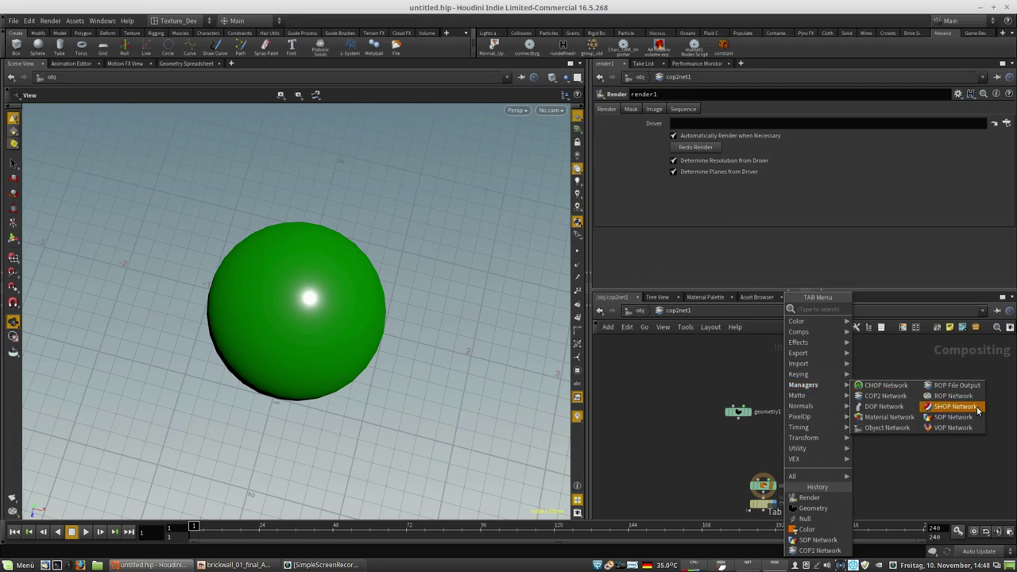
pyautogui.click(953, 417)
pyautogui.click(849, 385)
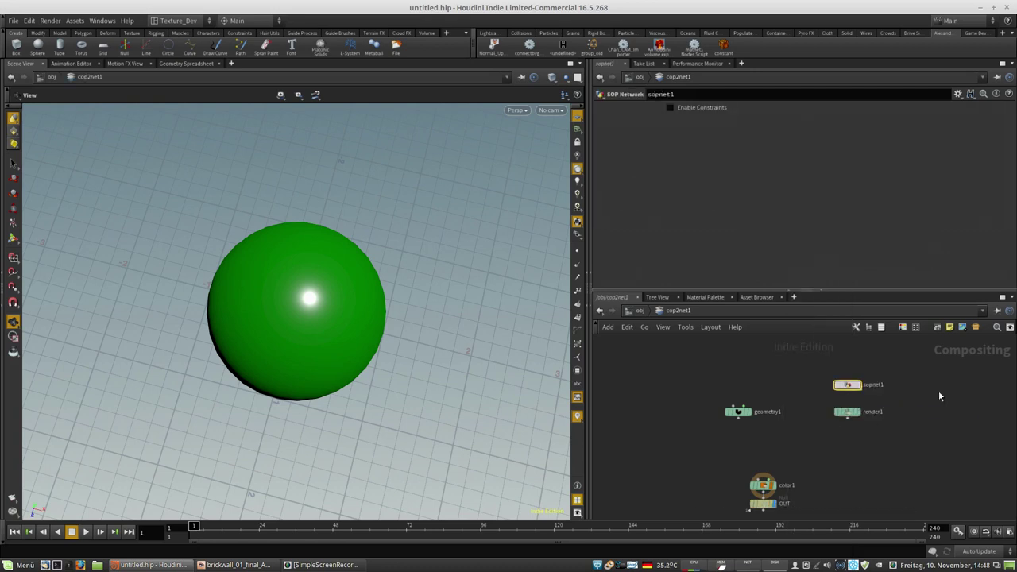
pyautogui.moveTo(939, 393); pyautogui.dragTo(895, 412, button='middle')
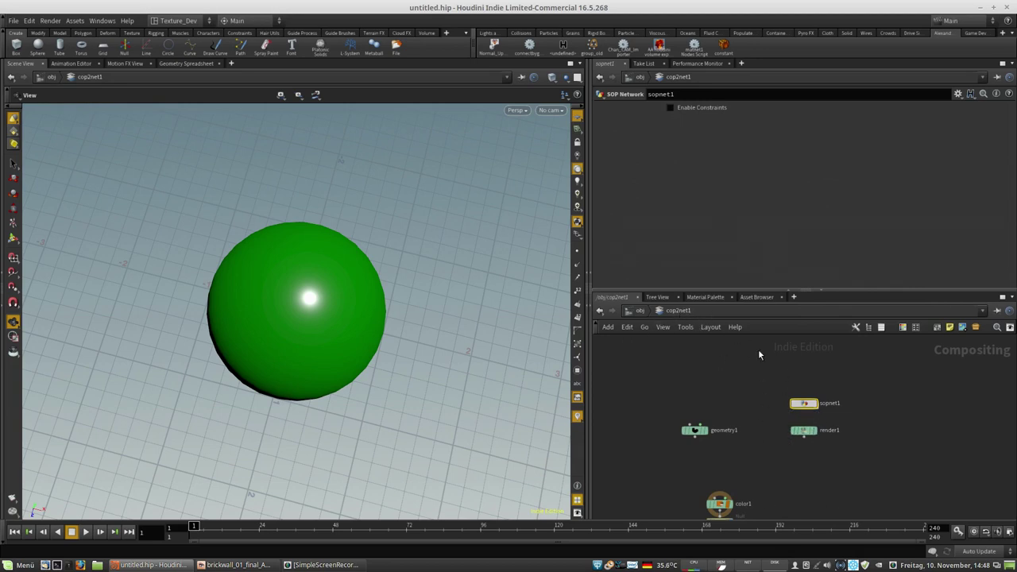
pyautogui.moveTo(806, 402); pyautogui.dragTo(804, 437)
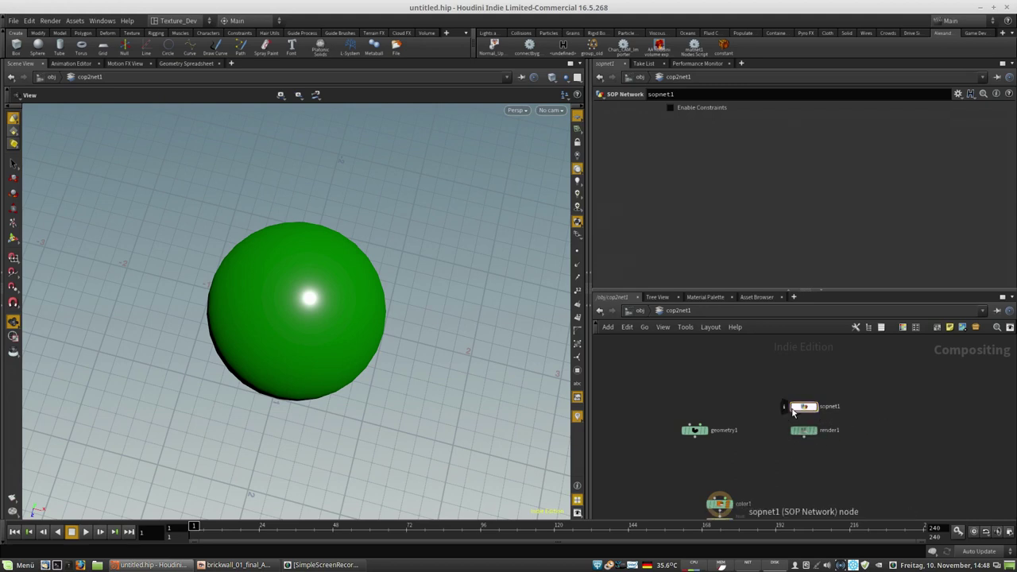
# Step: Review the geometry, material and COP2 networks at the object level, and return to the inside of cop2net1
pyautogui.click(695, 430)
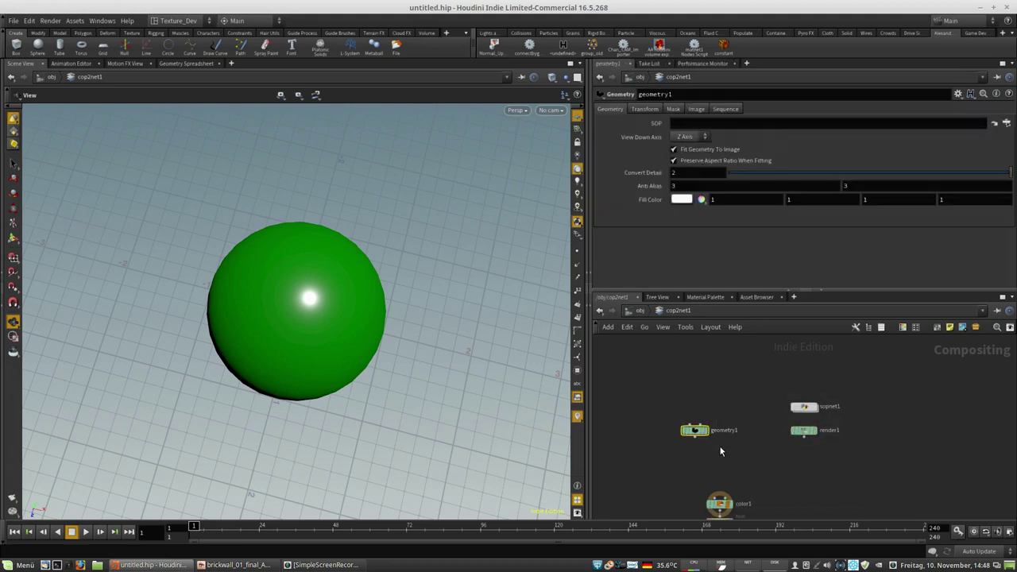
pyautogui.moveTo(613, 370); pyautogui.dragTo(718, 431)
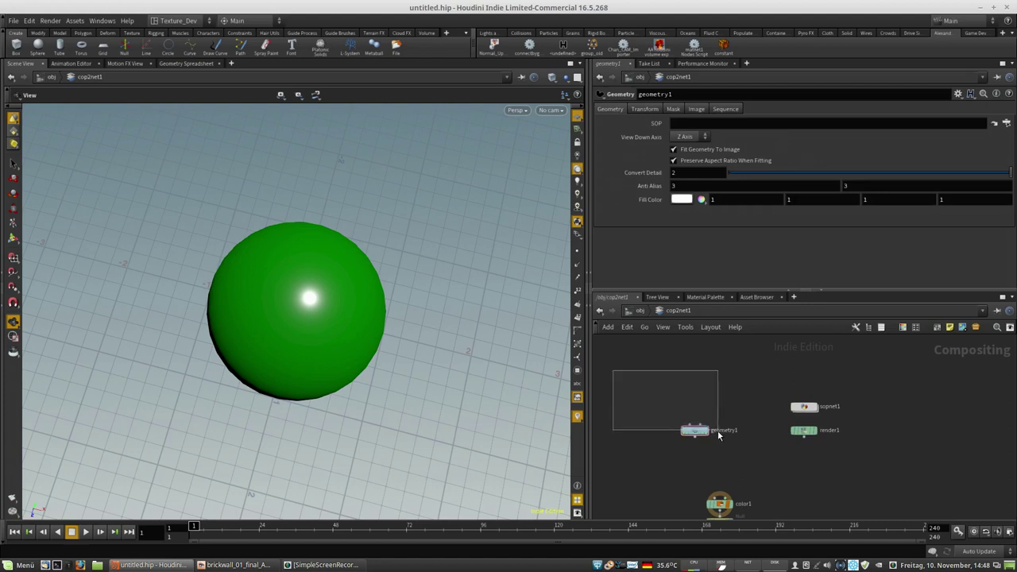
pyautogui.click(639, 310)
pyautogui.moveTo(722, 407)
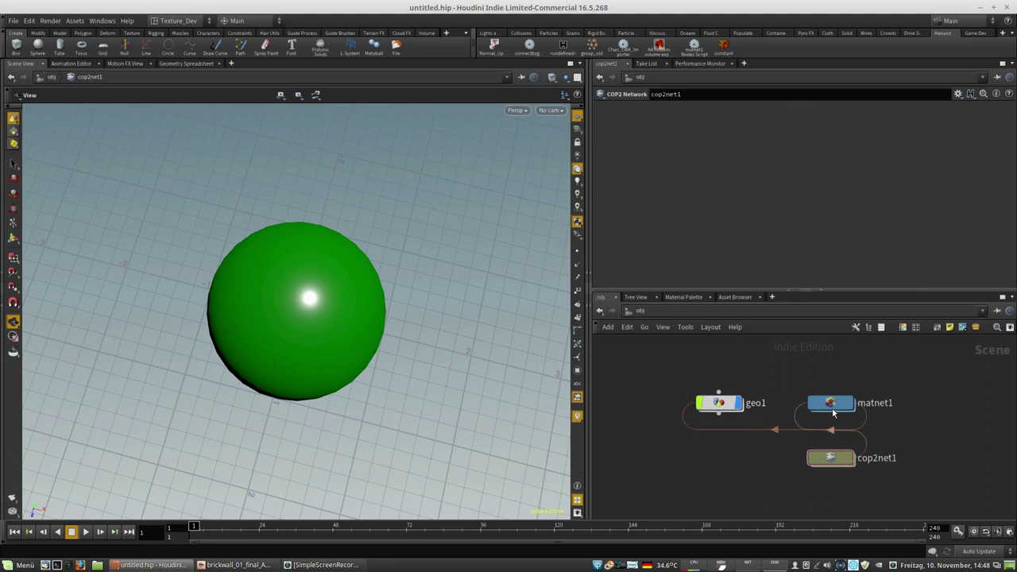
pyautogui.doubleClick(835, 461)
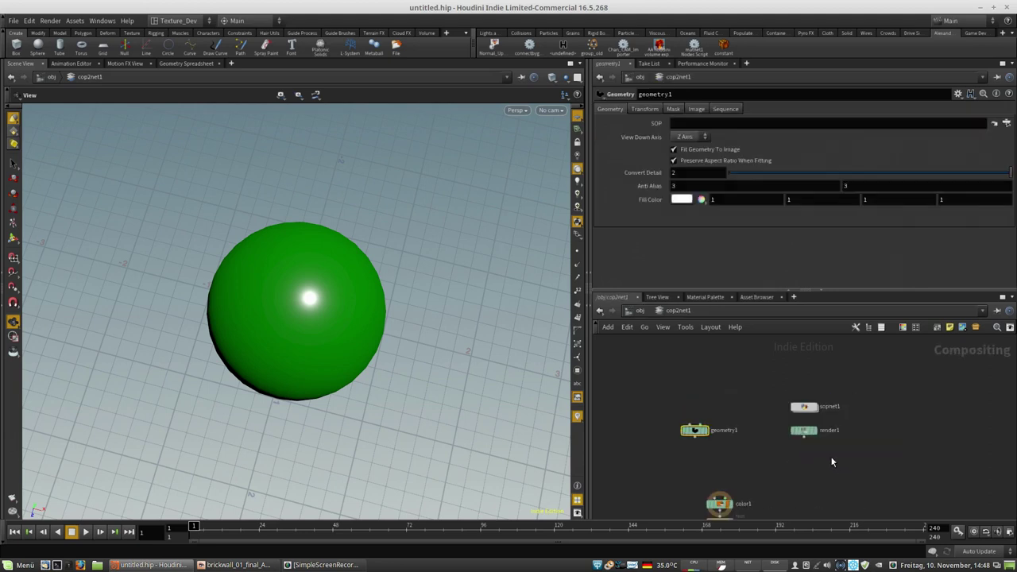
pyautogui.press('u')
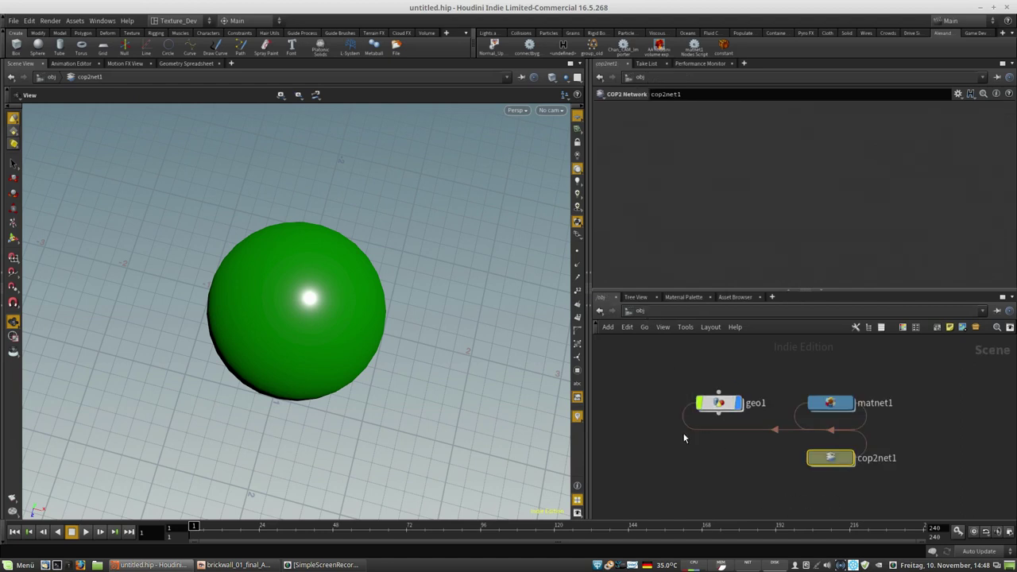
pyautogui.press('Tab')
pyautogui.press('Escape')
pyautogui.moveTo(738, 400); pyautogui.dragTo(713, 400)
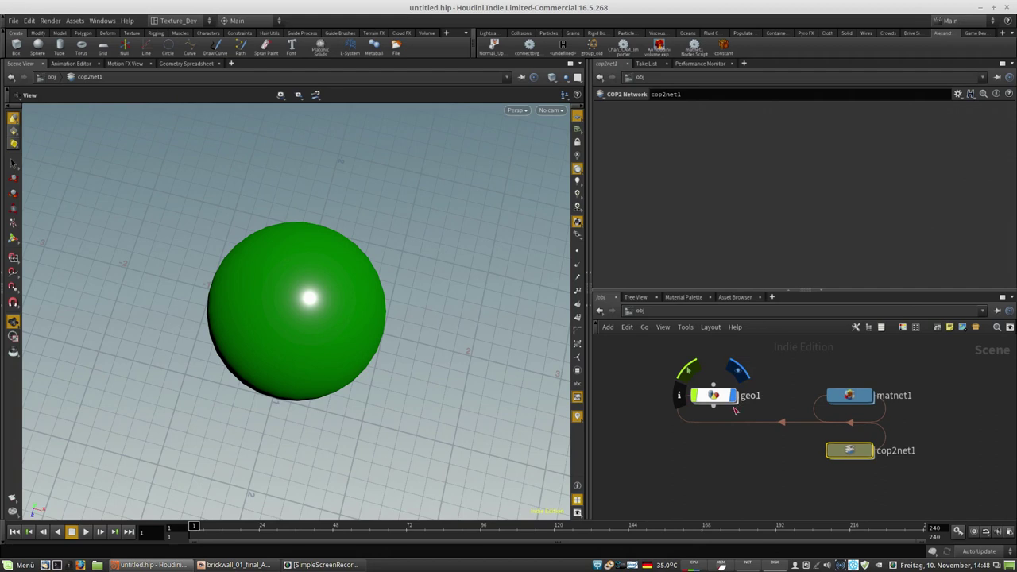
pyautogui.press('Tab')
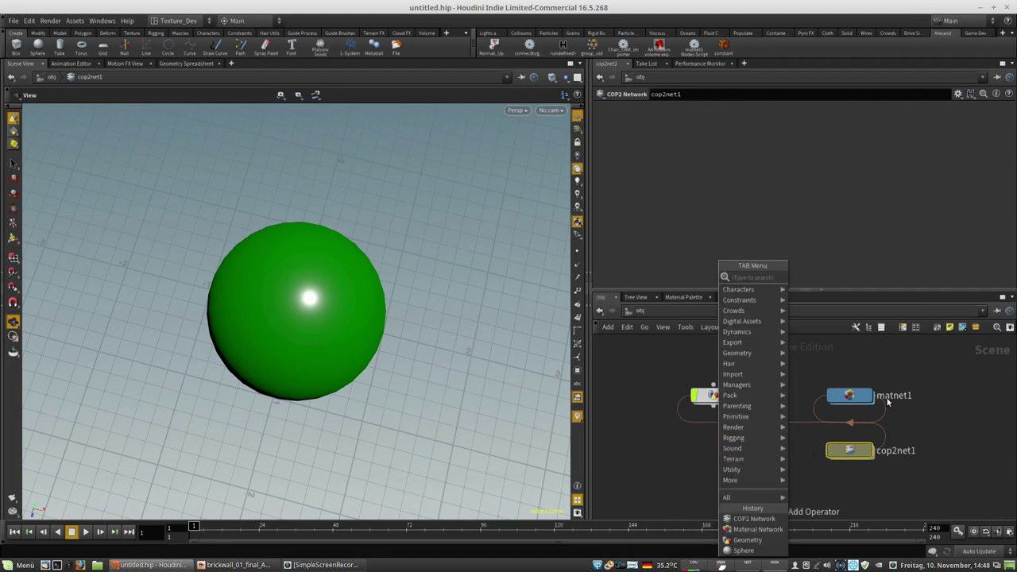
pyautogui.click(959, 447)
pyautogui.moveTo(903, 477); pyautogui.dragTo(857, 486, button='middle')
pyautogui.doubleClick(805, 460)
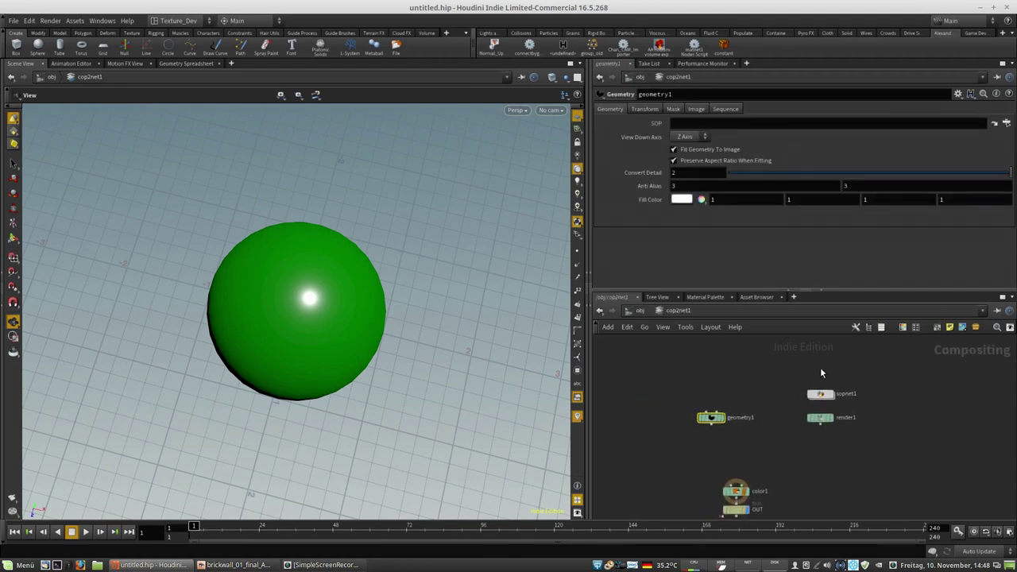
# Step: Move sopnet1 between the Geometry and Render nodes and add an Object Network node inside it
pyautogui.moveTo(827, 397); pyautogui.dragTo(791, 400)
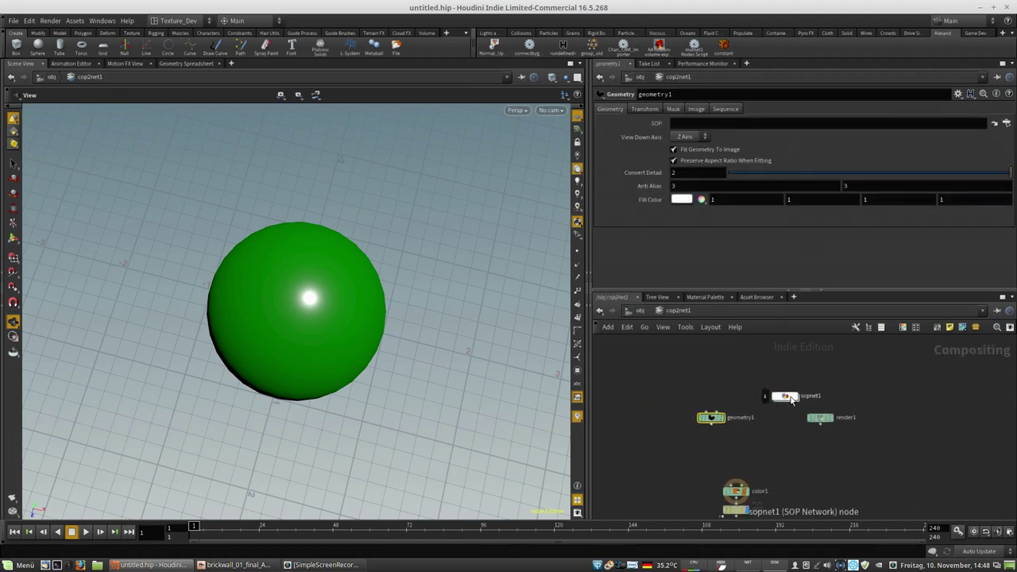
pyautogui.doubleClick(786, 398)
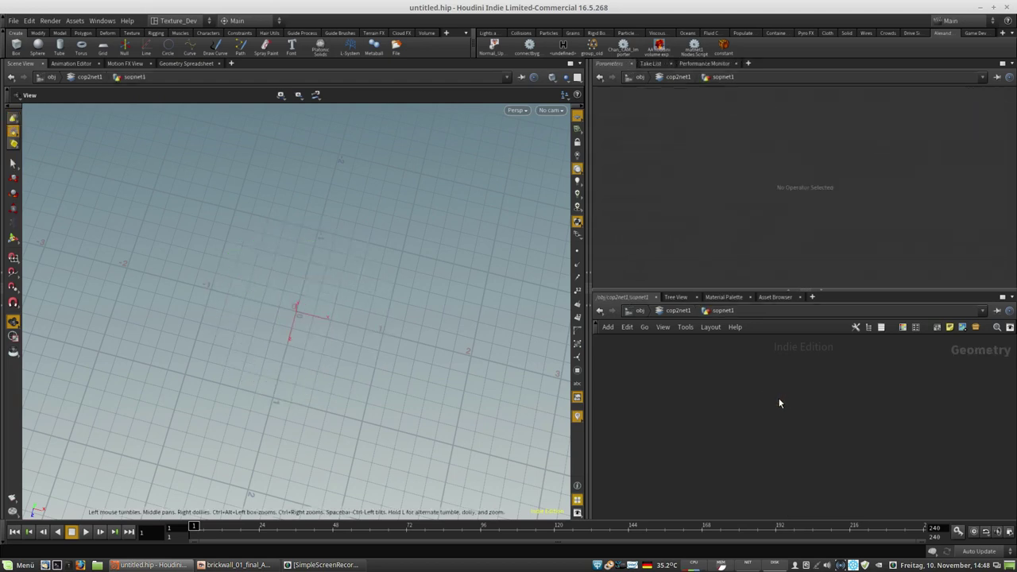
pyautogui.press('Tab')
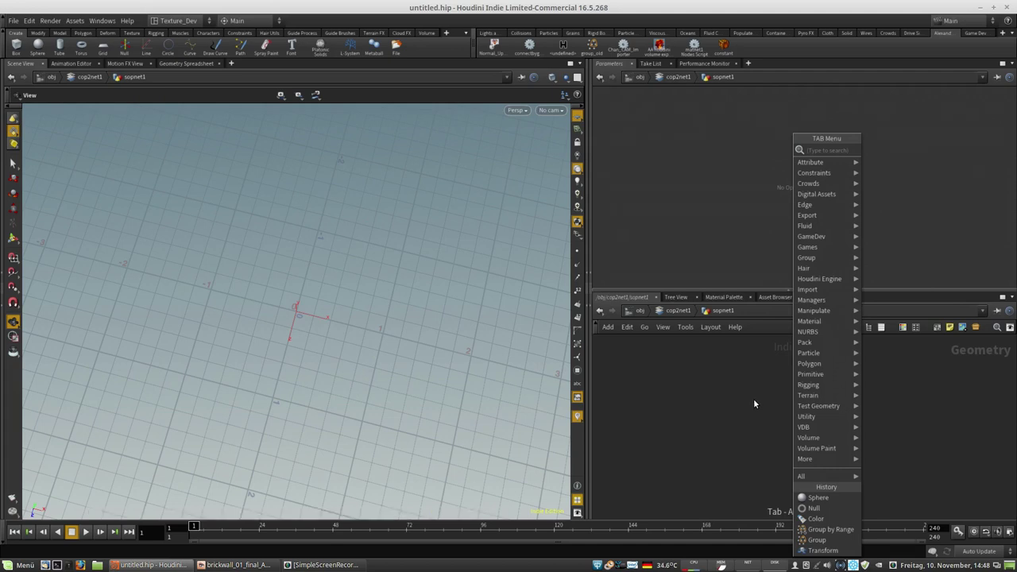
pyautogui.write('s')
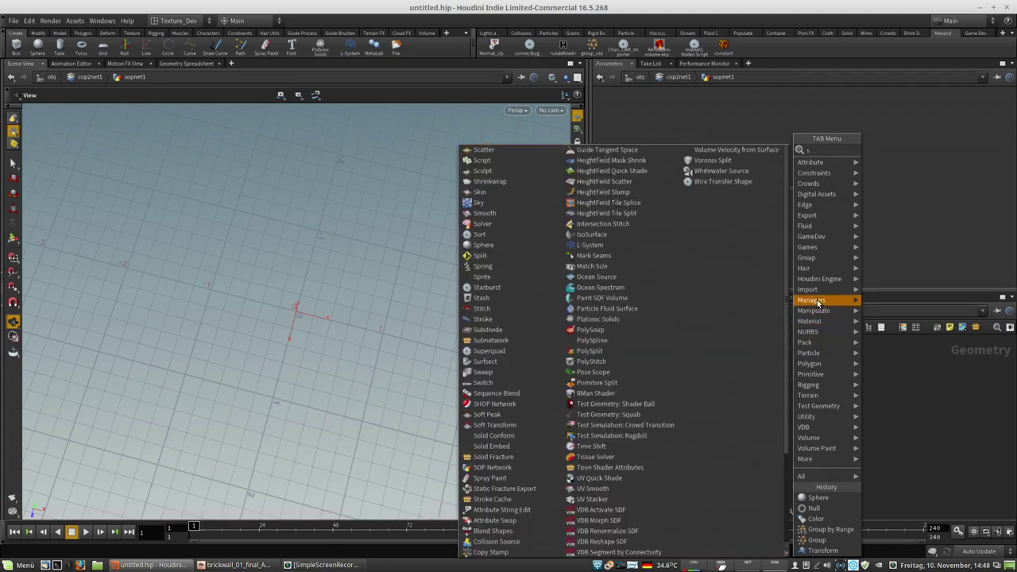
pyautogui.moveTo(815, 300)
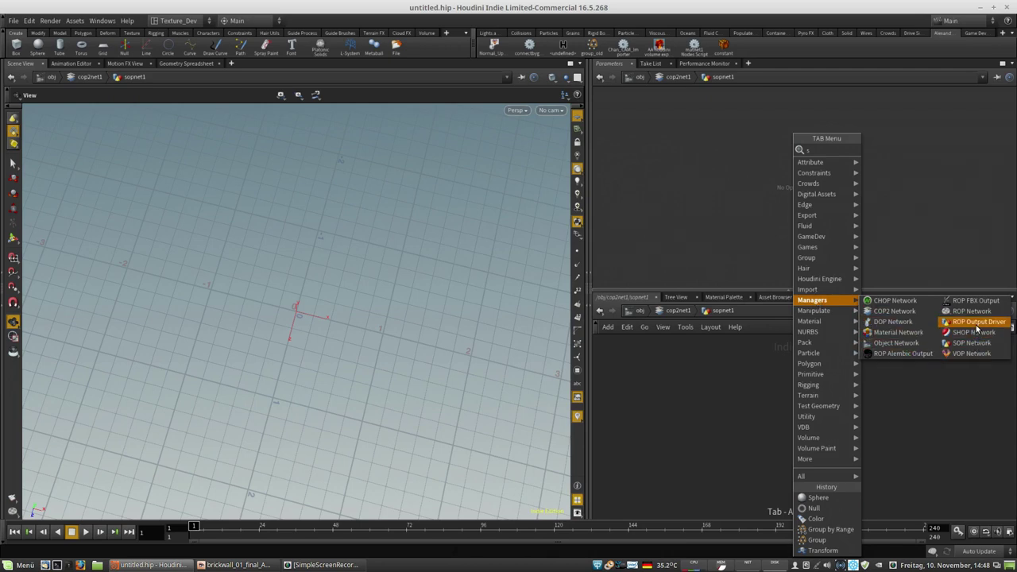
pyautogui.click(898, 343)
pyautogui.click(763, 421)
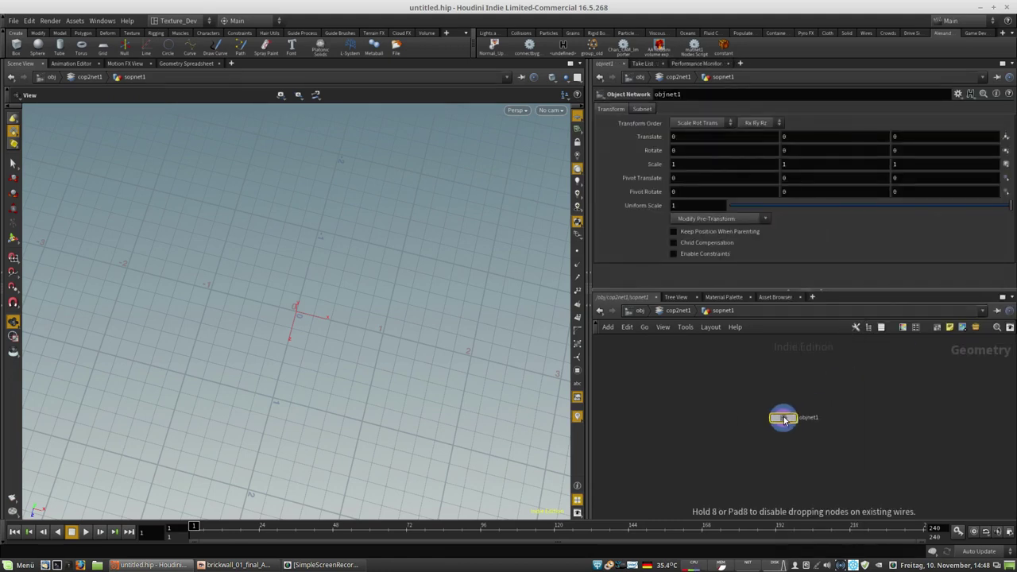
# Step: Add a Geometry object inside the objnet1 object network
pyautogui.doubleClick(783, 420)
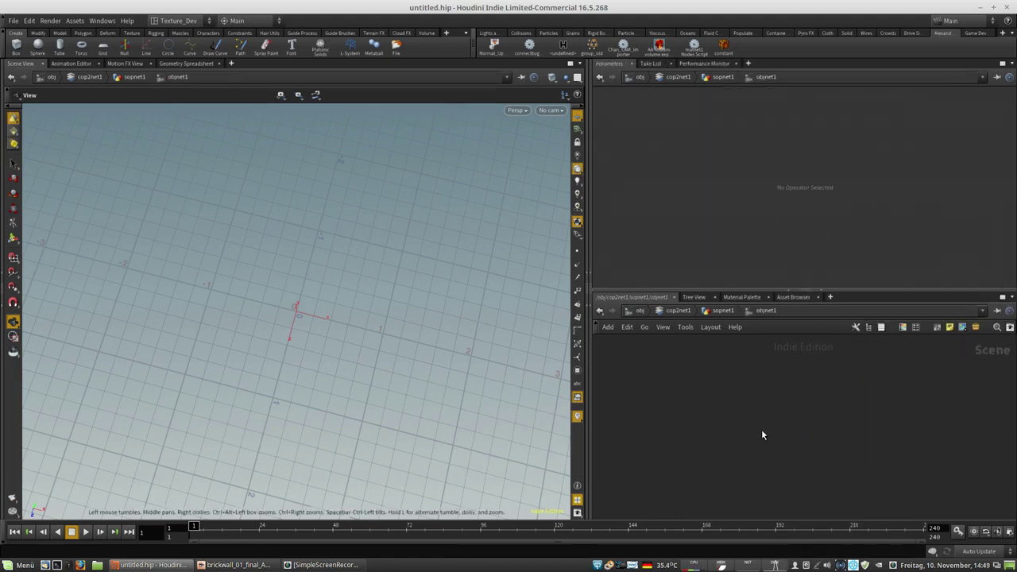
pyautogui.press('Tab')
pyautogui.write('gr')
pyautogui.click(858, 277)
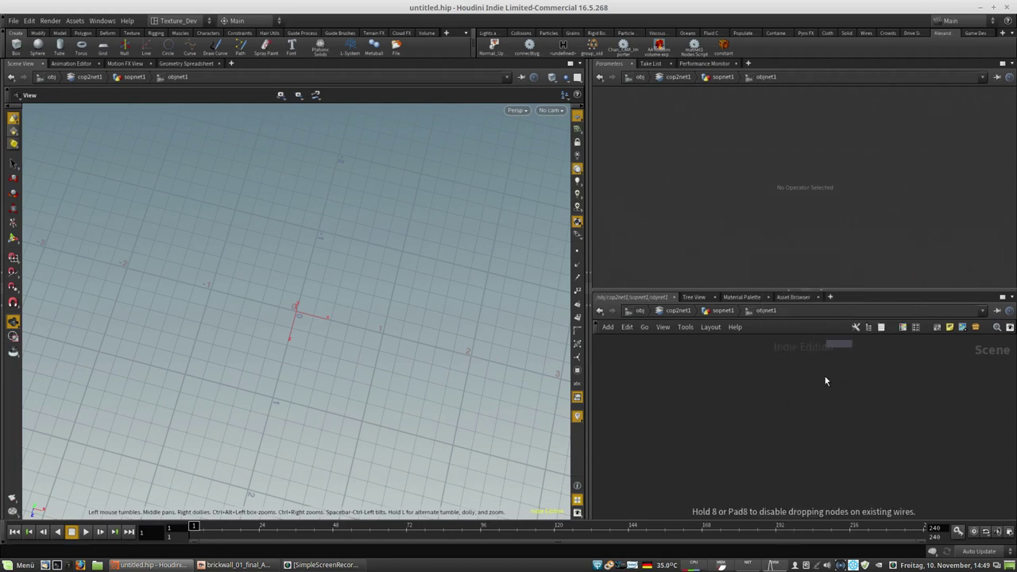
pyautogui.click(804, 433)
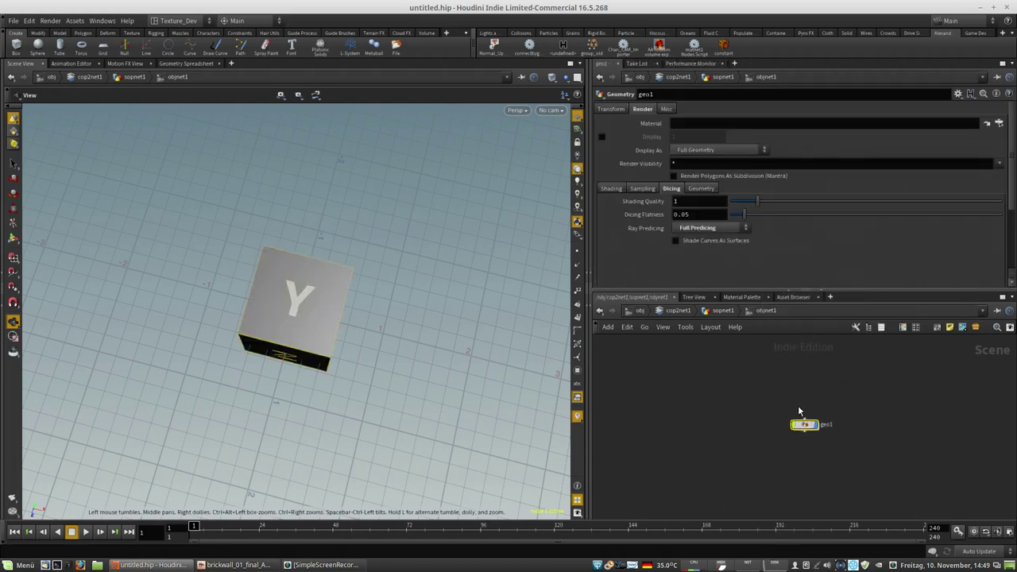
# Step: Back in cop2net1, set the geometry1 node's SOP path to /obj/cop2net1/sopnet1/objnet1/geo1
pyautogui.click(720, 311)
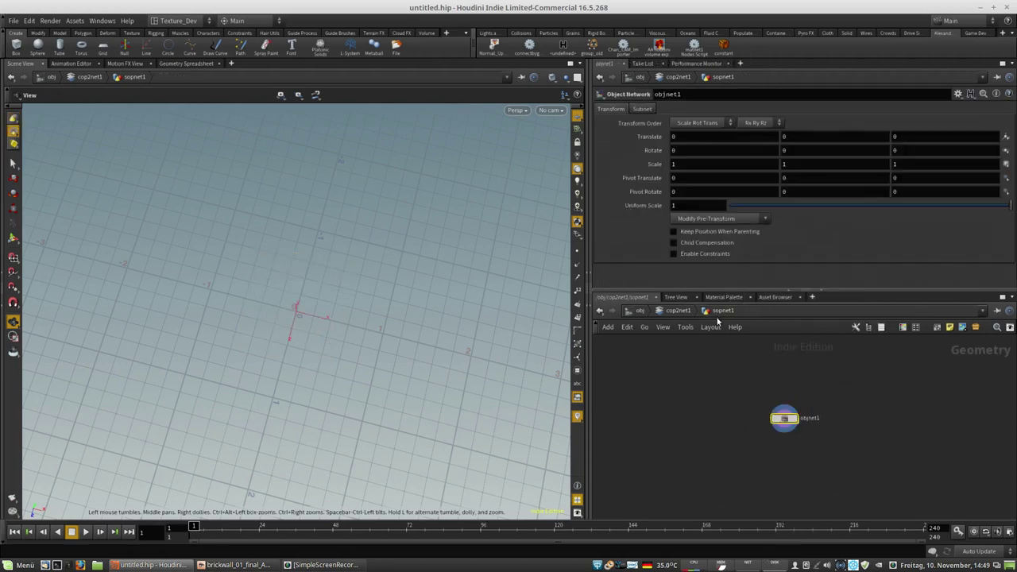
pyautogui.click(676, 311)
pyautogui.moveTo(820, 419); pyautogui.dragTo(817, 423)
pyautogui.click(711, 419)
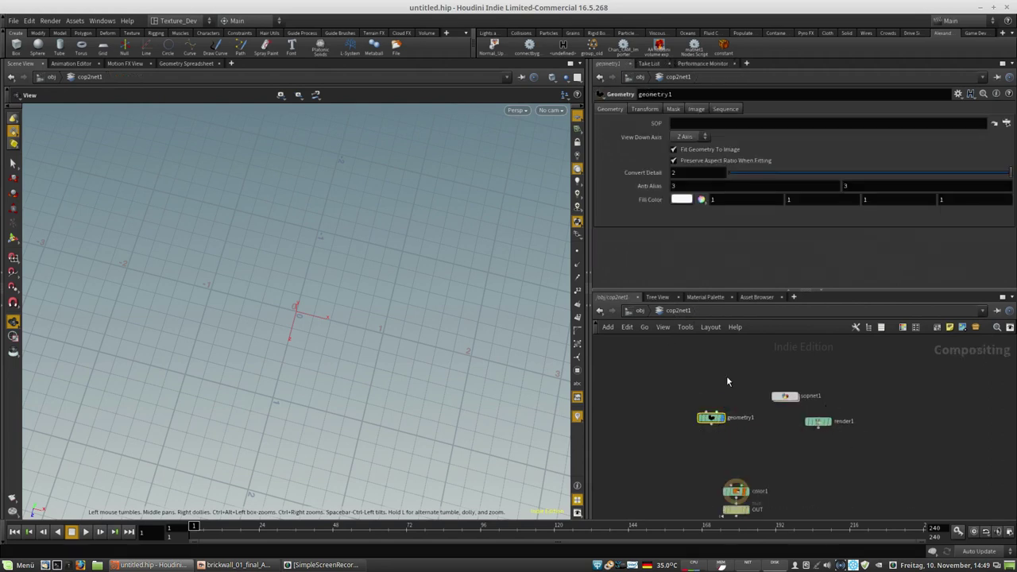
pyautogui.click(1006, 124)
pyautogui.click(413, 60)
pyautogui.click(422, 70)
pyautogui.click(431, 79)
pyautogui.click(441, 89)
pyautogui.click(463, 89)
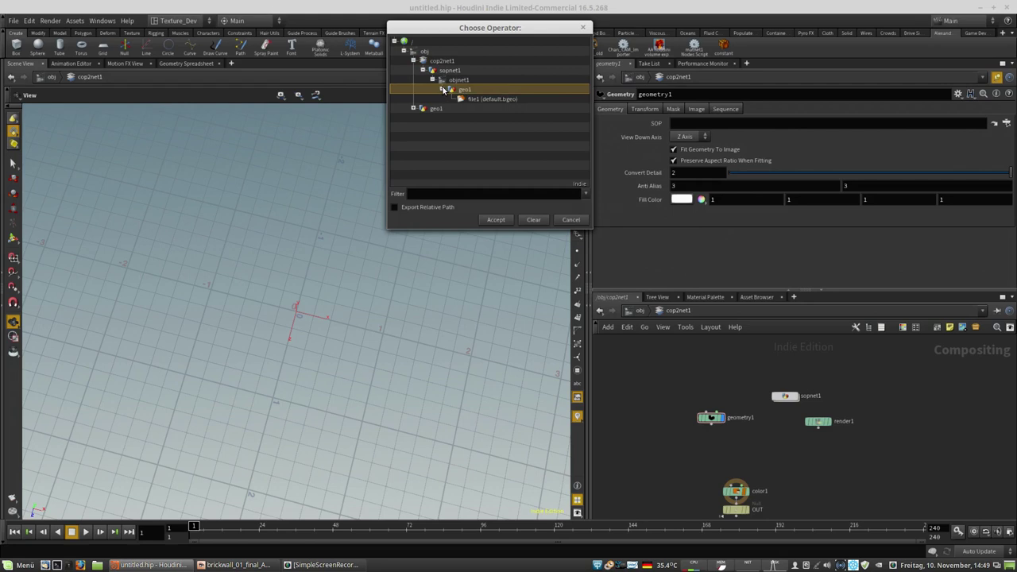
pyautogui.click(496, 219)
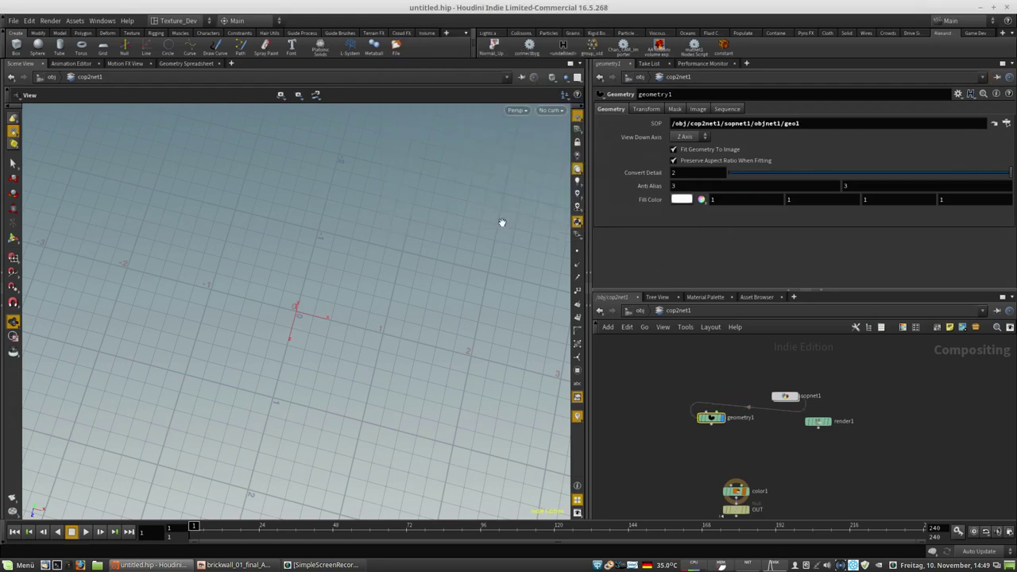
# Step: Expand the Composite View over the whole 3D view area and fit the geometry1 image in it
pyautogui.click(588, 274)
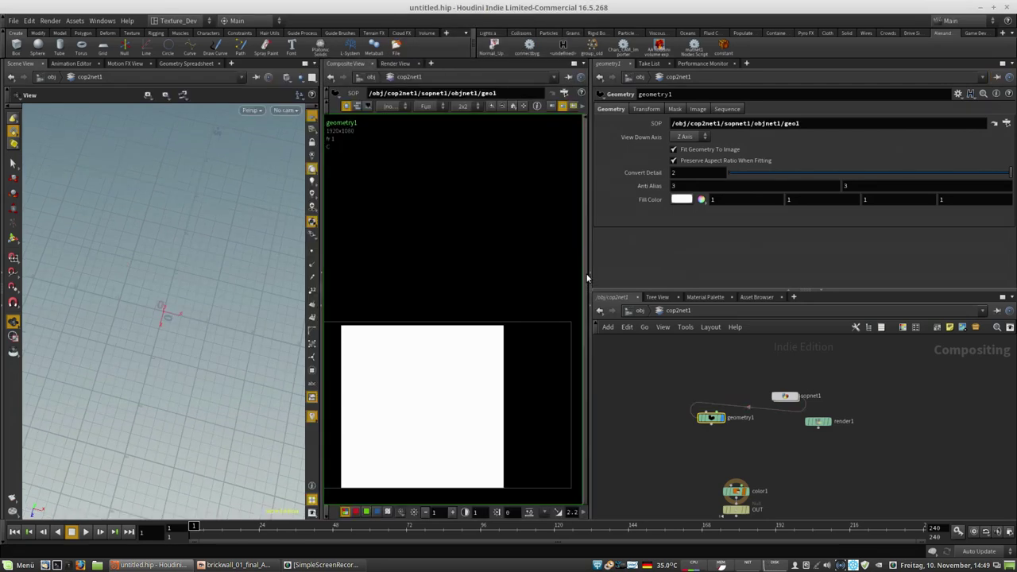
pyautogui.click(321, 272)
pyautogui.scroll(-6, 489, 274)
pyautogui.scroll(3, 408, 342)
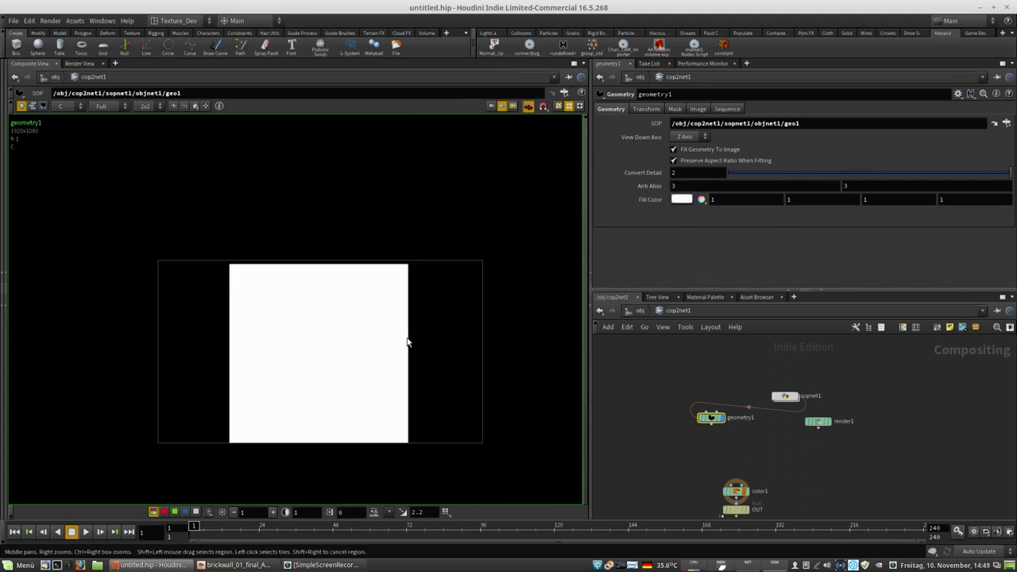
# Step: Go into sopnet1's objnet1 and set geo1's rotation to 90 on both the X and Y axes
pyautogui.moveTo(408, 342); pyautogui.dragTo(387, 327, button='middle')
pyautogui.scroll(2, 339, 326)
pyautogui.doubleClick(785, 396)
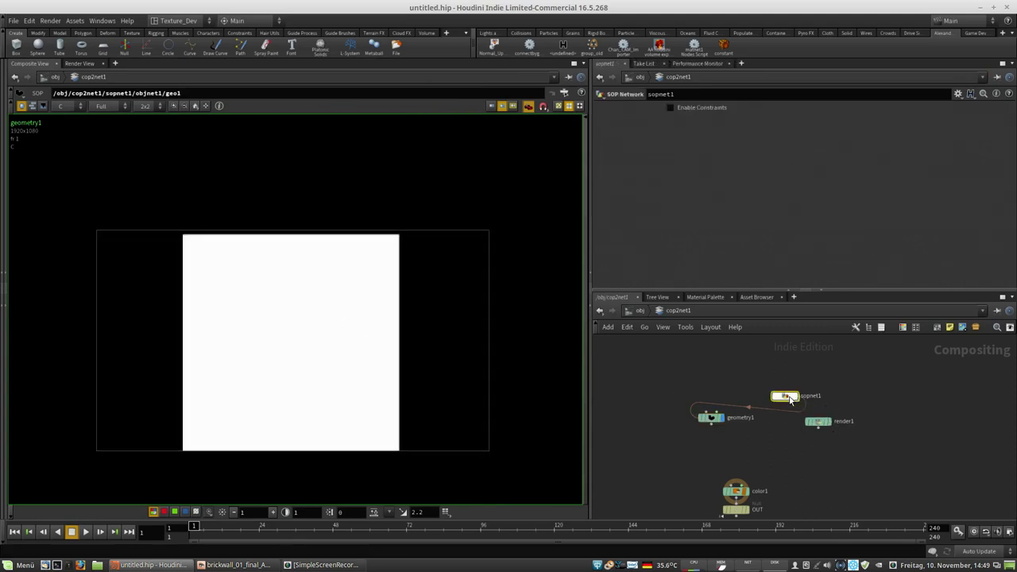
pyautogui.doubleClick(785, 419)
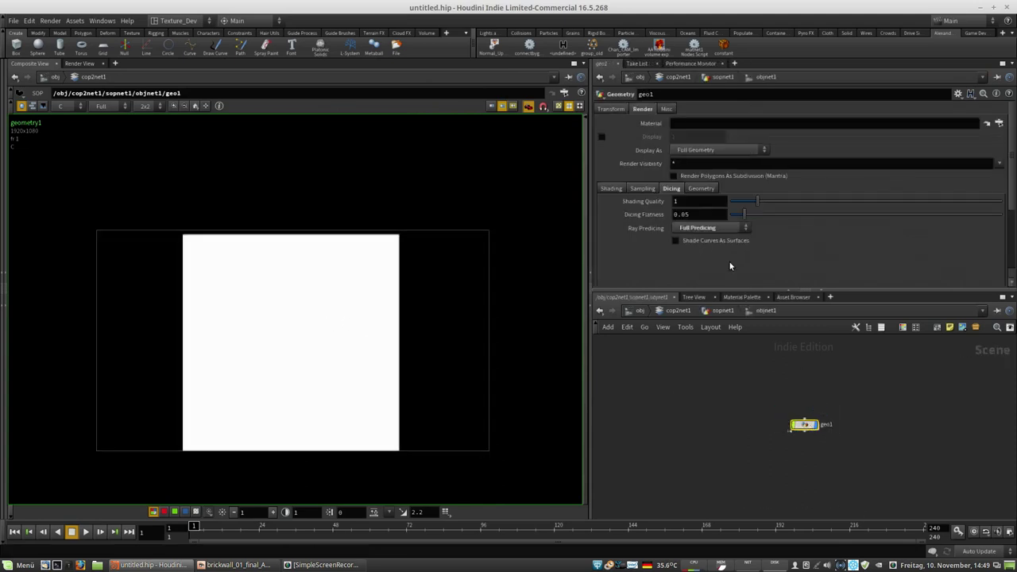
pyautogui.click(612, 109)
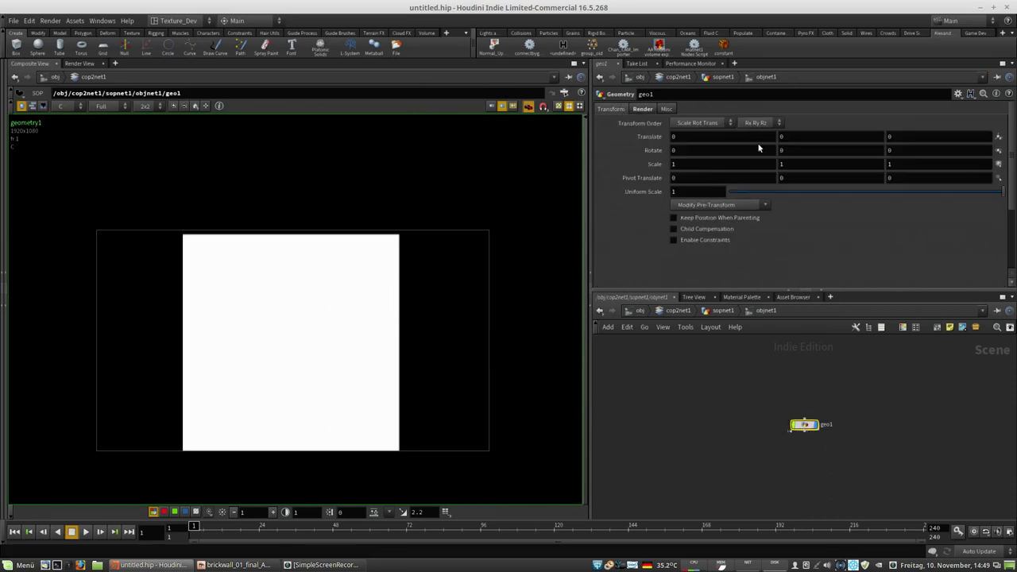
pyautogui.moveTo(680, 151)
pyautogui.mouseDown(button='middle')
pyautogui.moveTo(689, 191)
pyautogui.moveTo(700, 192)
pyautogui.moveTo(676, 149)
pyautogui.mouseUp(button='middle')
pyautogui.click(780, 151)
pyautogui.press('Return')
pyautogui.click(737, 152)
pyautogui.write('90')
pyautogui.press('Return')
# Step: Return to cop2net1, try a different View Down Axis on the geometry1 node and switch it back to Z Axis
pyautogui.click(724, 311)
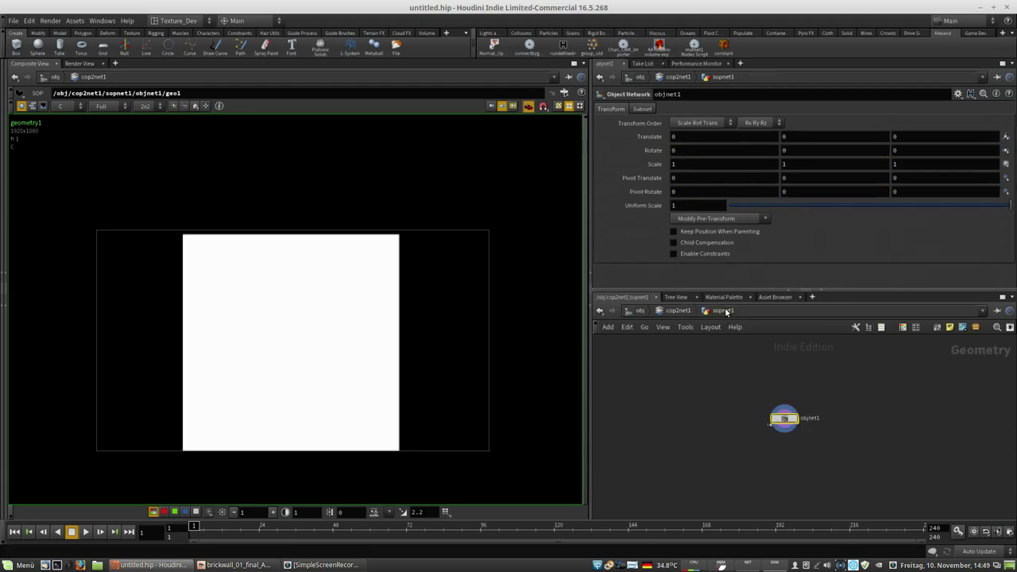
pyautogui.click(677, 310)
pyautogui.click(719, 420)
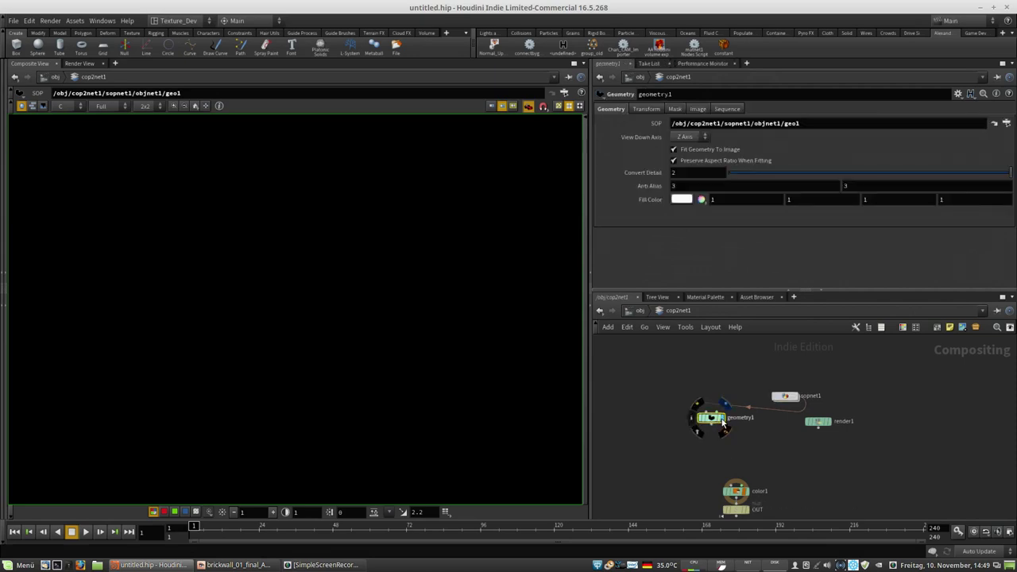
pyautogui.click(685, 136)
pyautogui.click(688, 163)
pyautogui.click(686, 137)
pyautogui.click(689, 171)
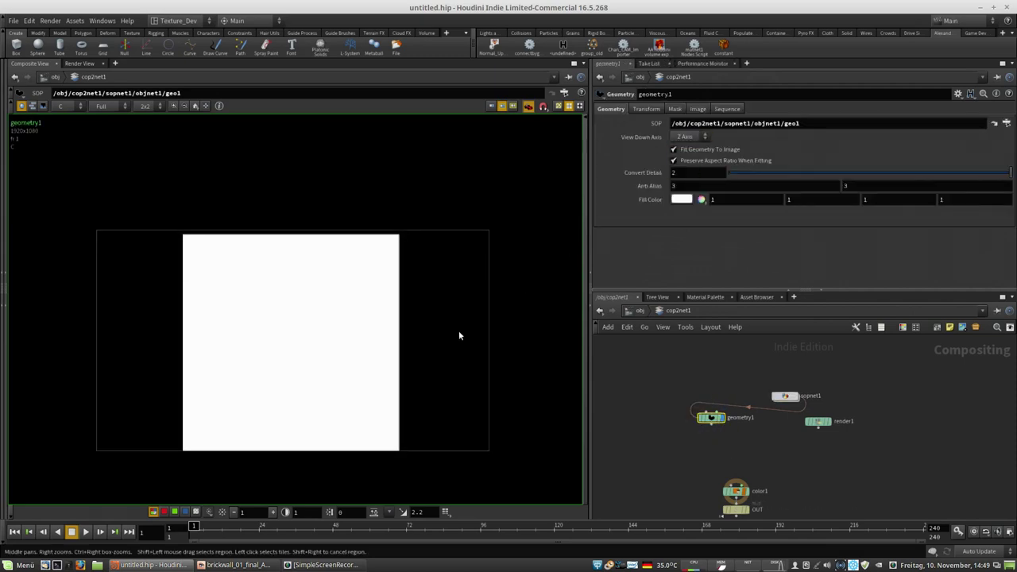
# Step: Go back into objnet1 inside sopnet1 and set geo1's Y rotation to 45
pyautogui.doubleClick(787, 397)
pyautogui.doubleClick(782, 419)
pyautogui.moveTo(795, 423); pyautogui.dragTo(748, 411)
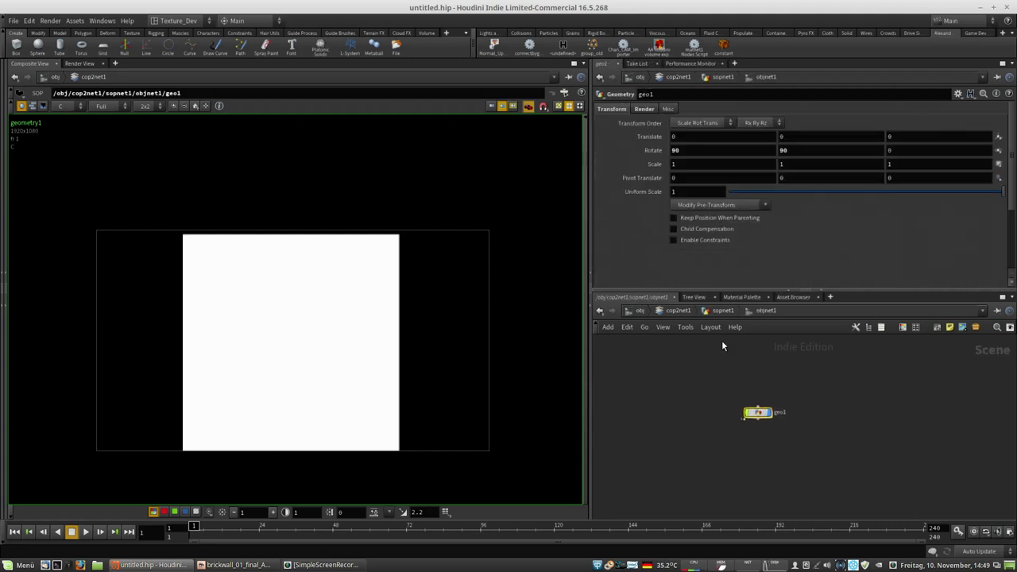
pyautogui.click(804, 156)
pyautogui.write('45')
pyautogui.press('Return')
# Step: Return to cop2net1, delete the geometry1 node and line up sopnet1 beside render1
pyautogui.click(724, 311)
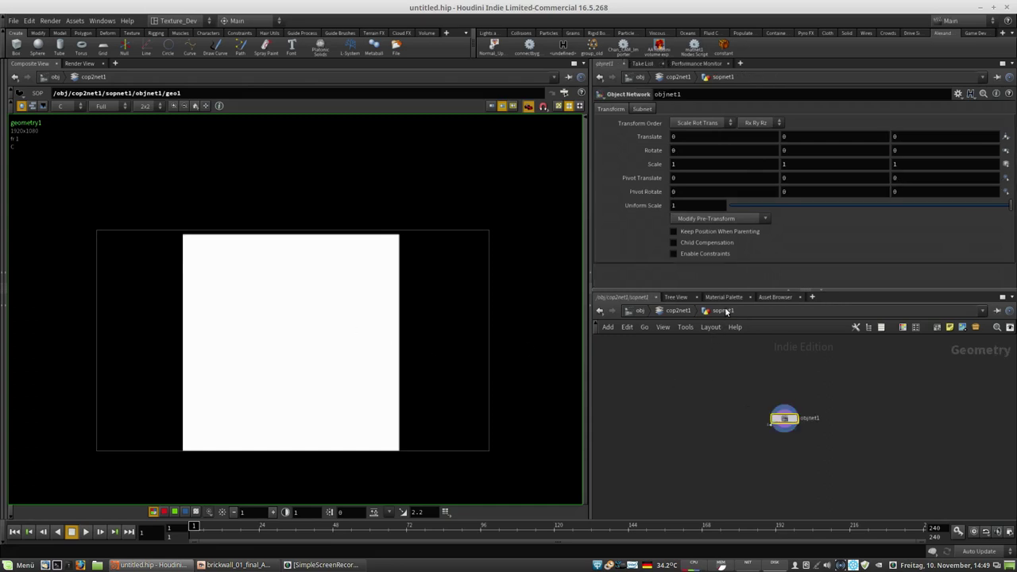
pyautogui.click(682, 310)
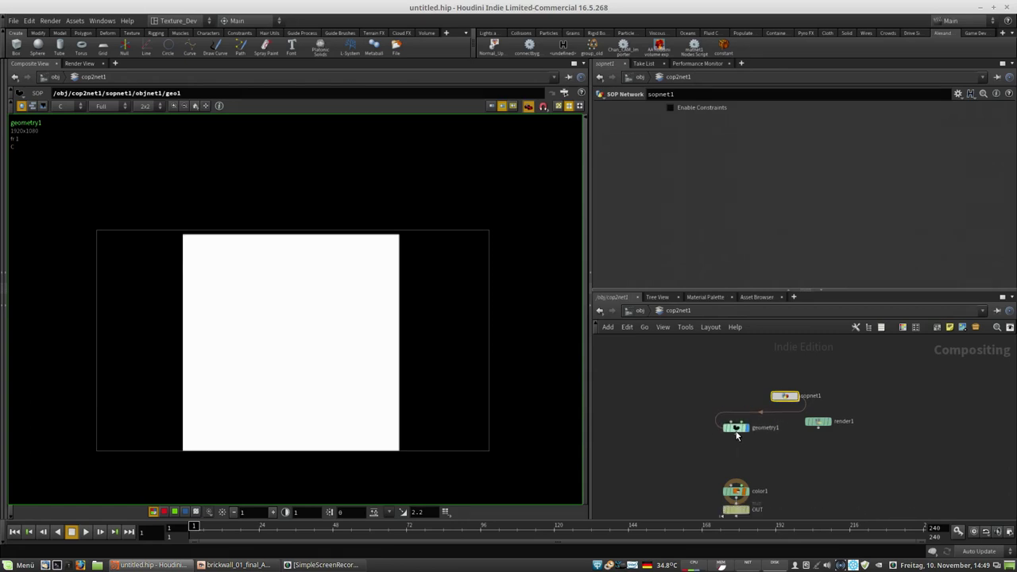
pyautogui.click(736, 430)
pyautogui.moveTo(765, 438); pyautogui.dragTo(718, 456, button='middle')
pyautogui.moveTo(718, 456); pyautogui.dragTo(659, 446)
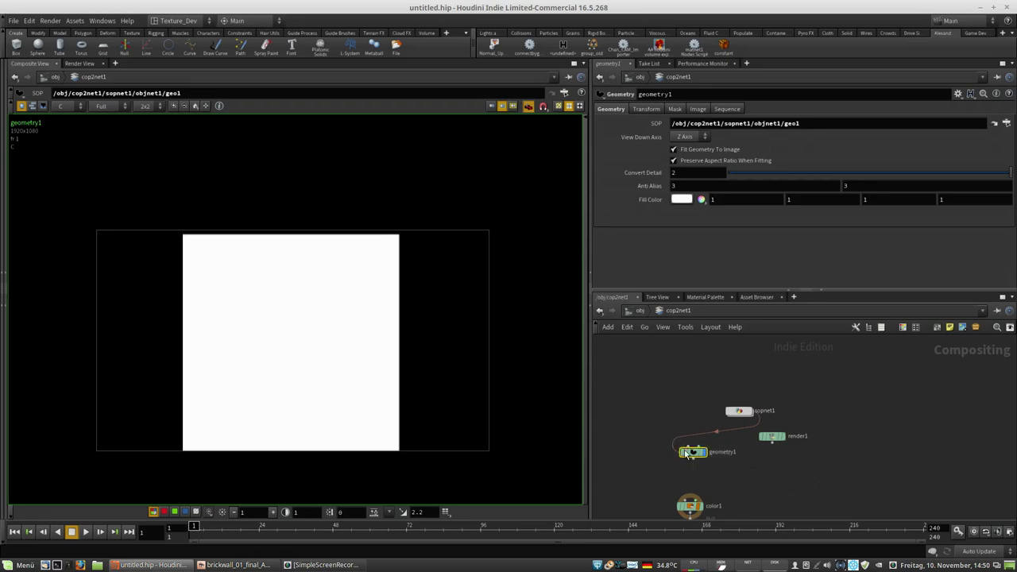
pyautogui.press('Delete')
pyautogui.moveTo(739, 410); pyautogui.dragTo(696, 435)
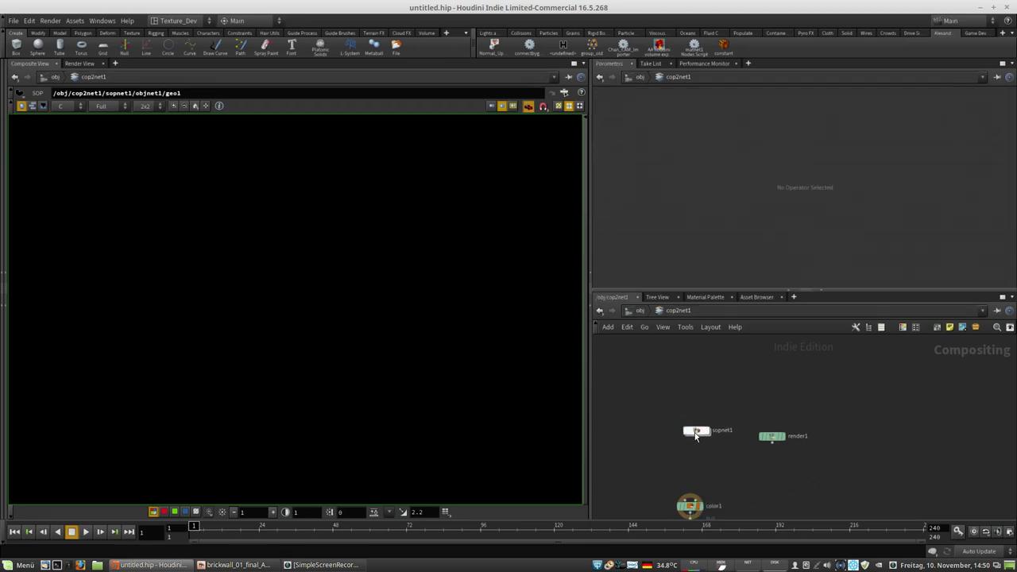
pyautogui.moveTo(763, 437); pyautogui.dragTo(773, 430)
# Step: Inside sopnet1's objnet1, delete geo1 and paste the copied geo1, matnet1, pattern_cam, ropnet1 and ambient2 nodes
pyautogui.doubleClick(689, 433)
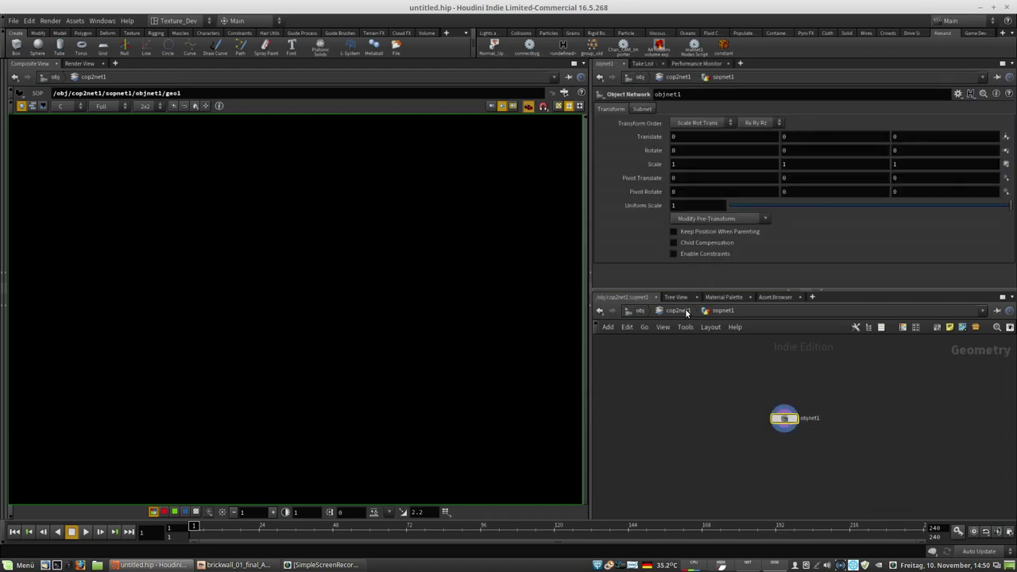
pyautogui.doubleClick(786, 419)
pyautogui.moveTo(889, 390); pyautogui.dragTo(679, 439)
pyautogui.press('Delete')
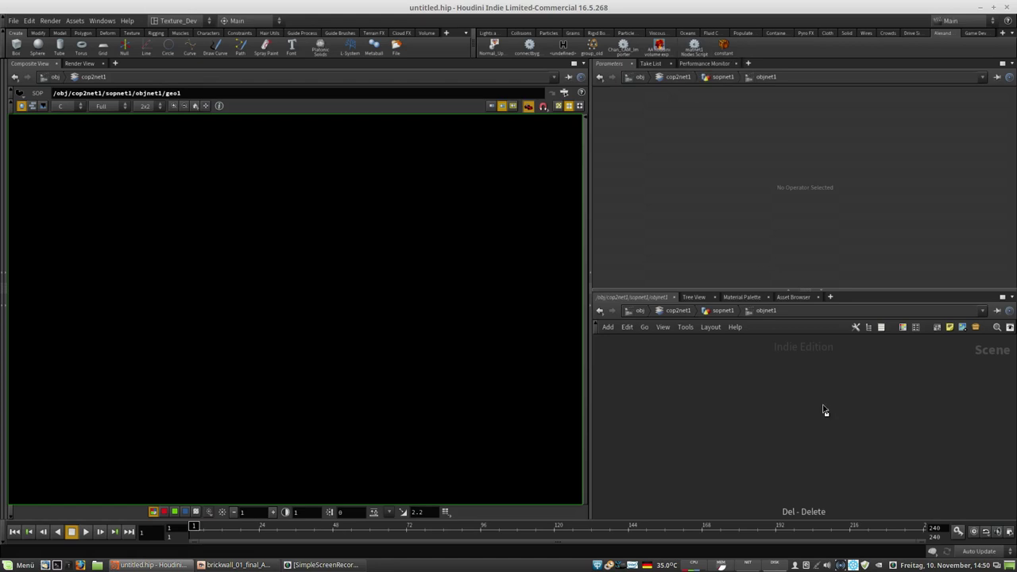
pyautogui.hotkey('ctrl', 'v')
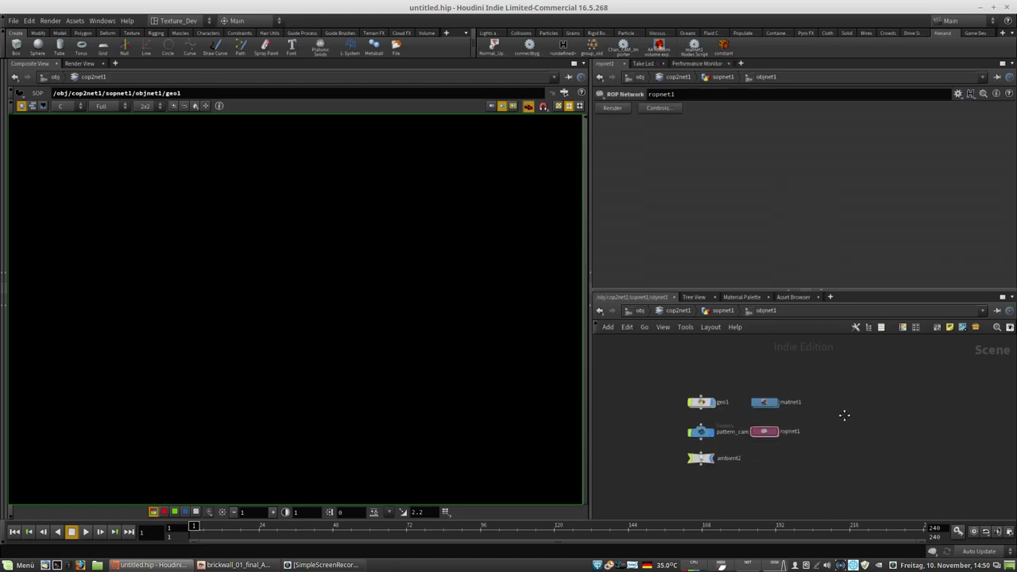
# Step: In matnet1, delete the bind and classic shader nodes and add the constant material in their place
pyautogui.click(798, 403)
pyautogui.press('i')
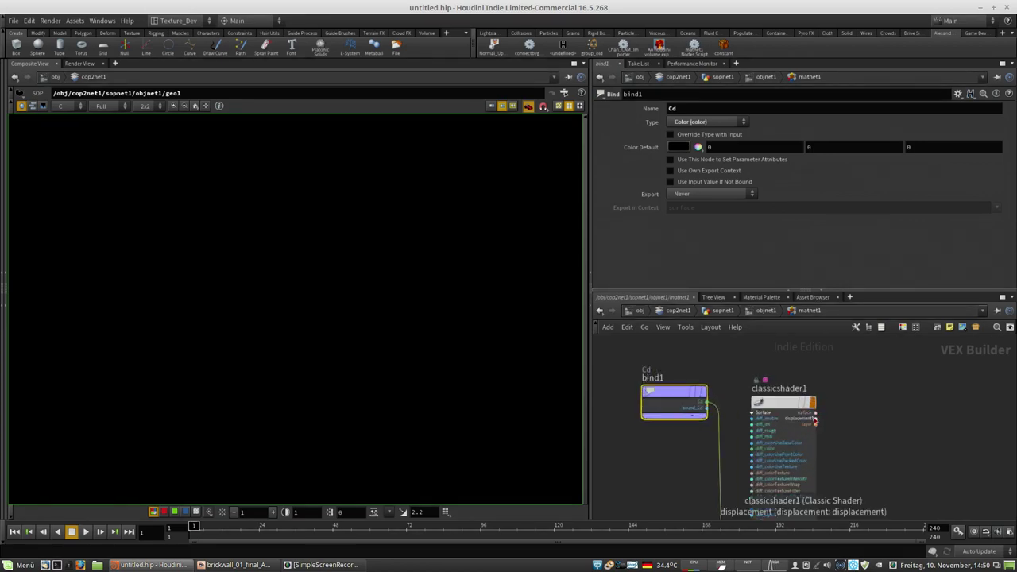
pyautogui.moveTo(899, 405); pyautogui.dragTo(957, 402, button='middle')
pyautogui.scroll(-3, 914, 402)
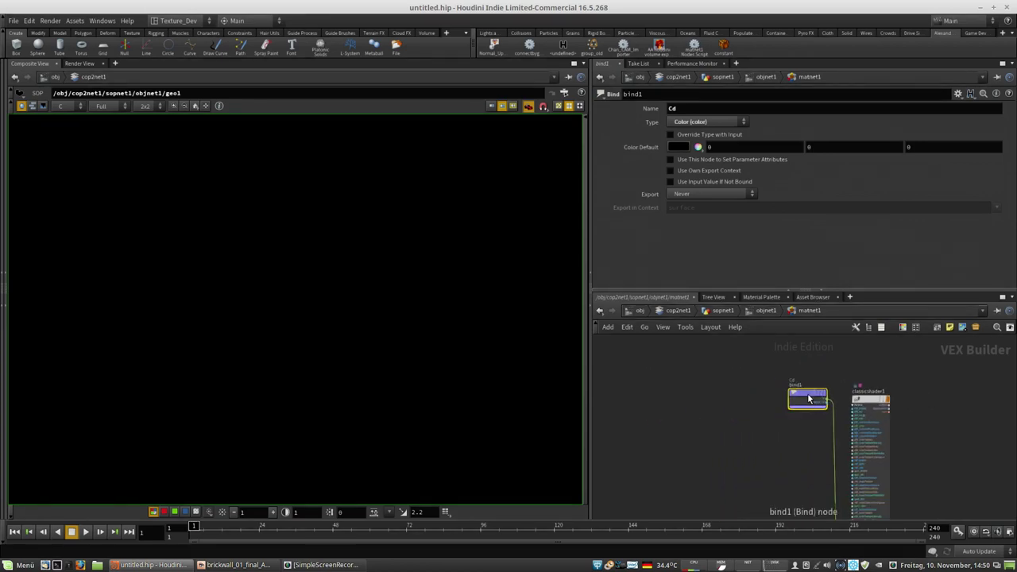
pyautogui.moveTo(808, 400); pyautogui.dragTo(761, 449)
pyautogui.click(765, 310)
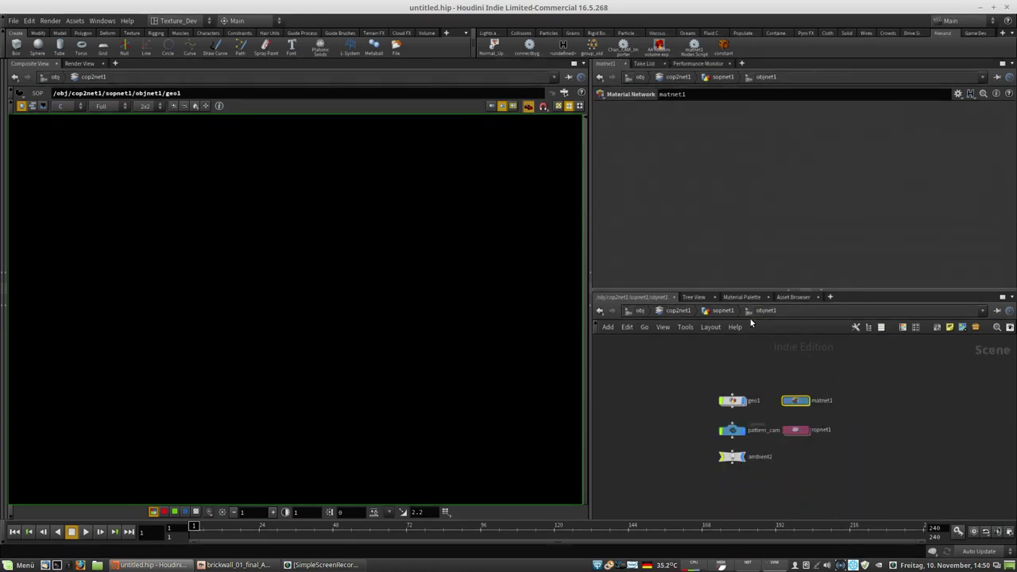
pyautogui.doubleClick(798, 401)
pyautogui.moveTo(929, 374); pyautogui.dragTo(702, 468)
pyautogui.press('Delete')
pyautogui.moveTo(825, 387); pyautogui.dragTo(797, 421)
# Step: Examine the Cd parameter and output nodes inside the constant material, and return to objnet1
pyautogui.doubleClick(794, 421)
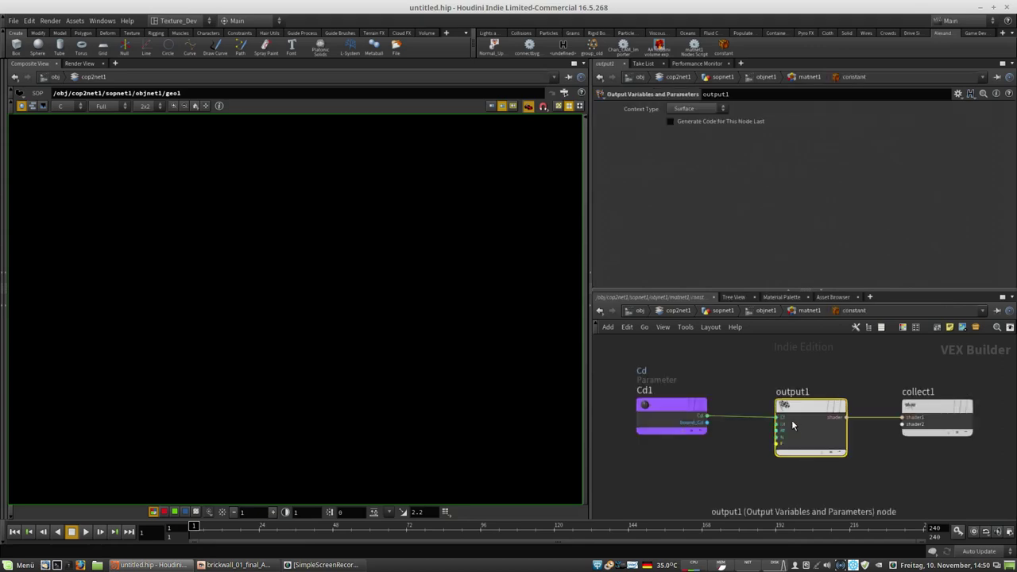
pyautogui.click(650, 409)
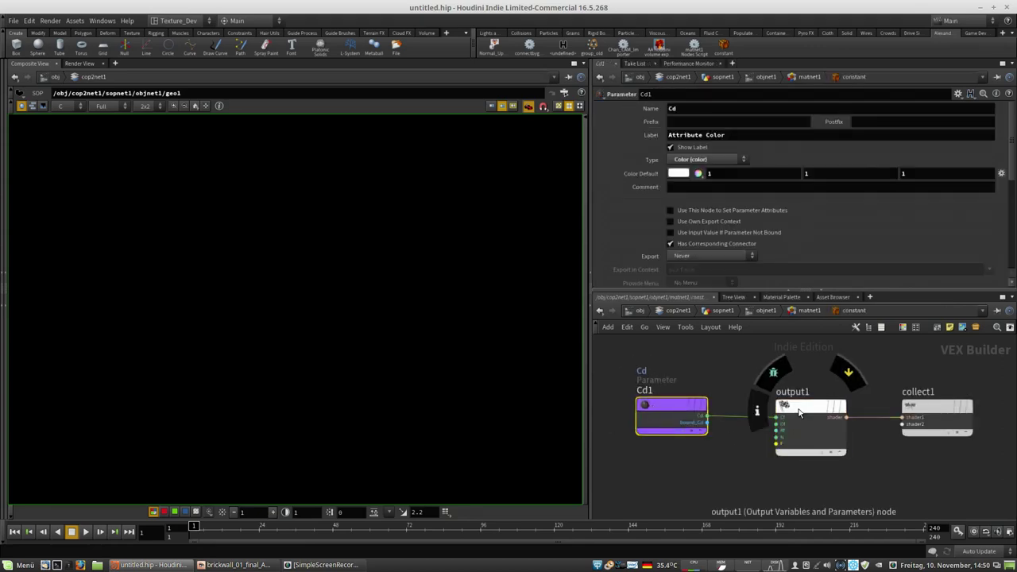
pyautogui.click(804, 311)
pyautogui.click(766, 311)
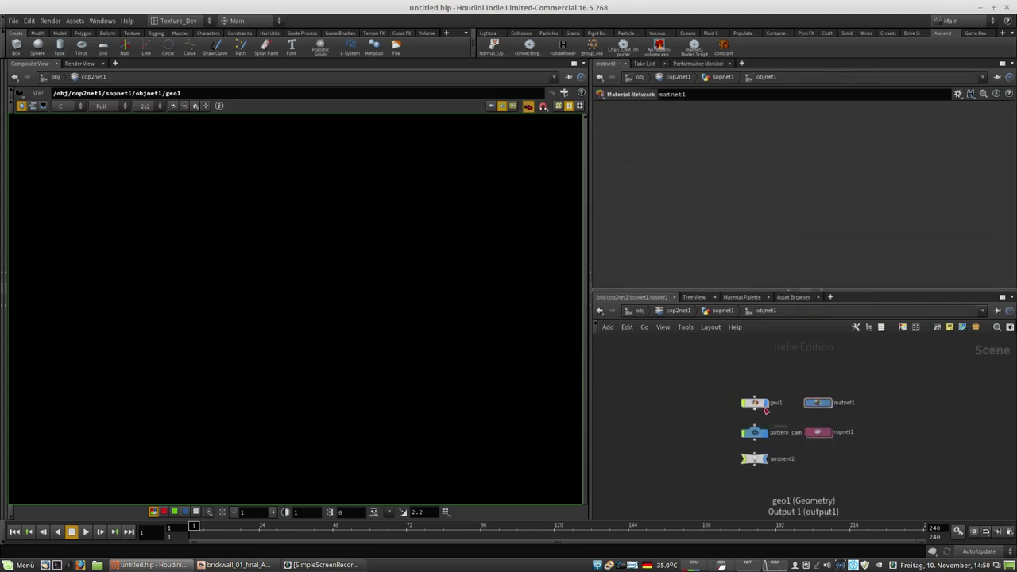
# Step: Assign /obj/cop2net1/sopnet1/objnet1/matnet1/constant as geo1's material
pyautogui.click(760, 408)
pyautogui.click(999, 123)
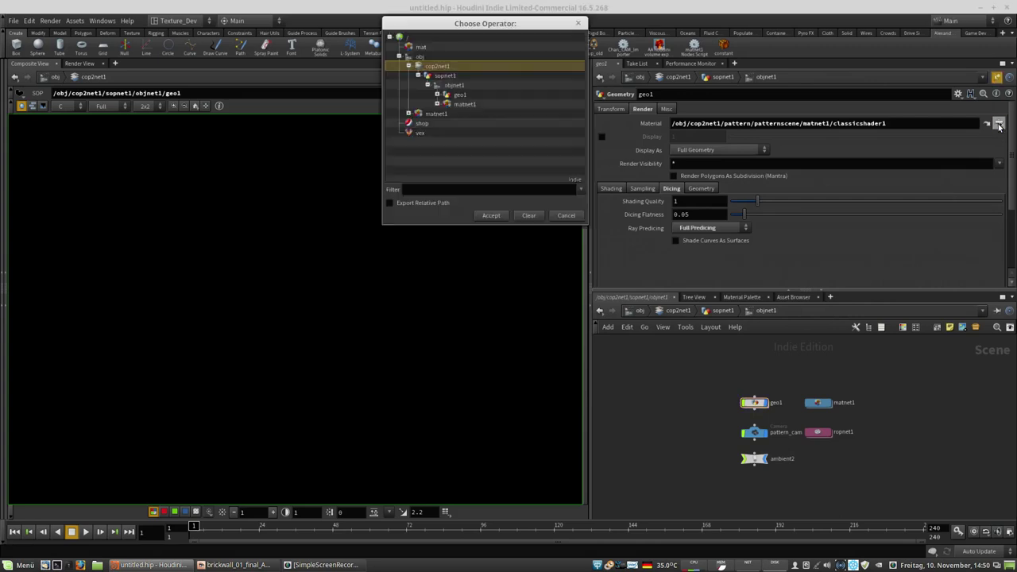
pyautogui.click(438, 104)
pyautogui.click(473, 115)
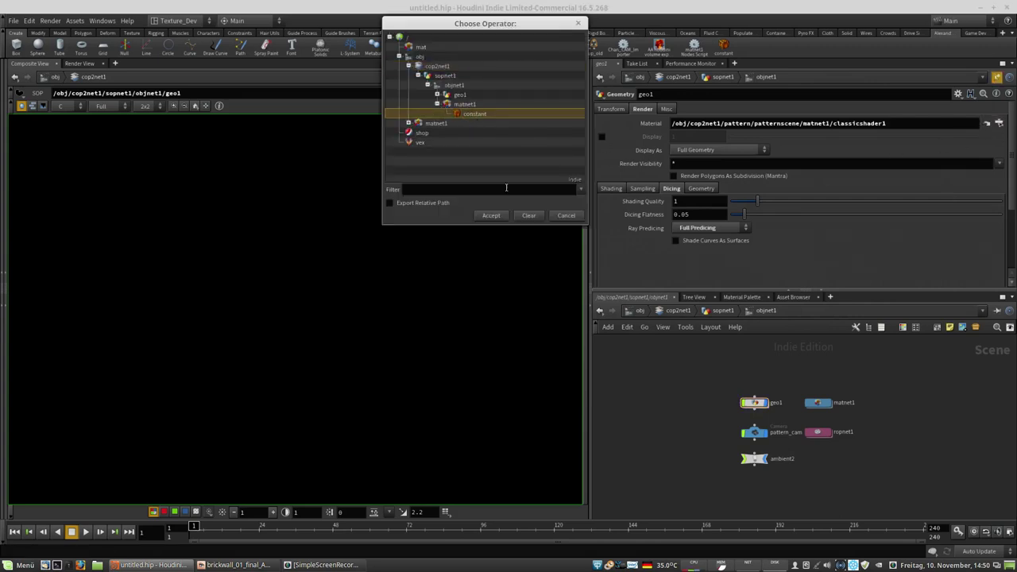
pyautogui.click(491, 216)
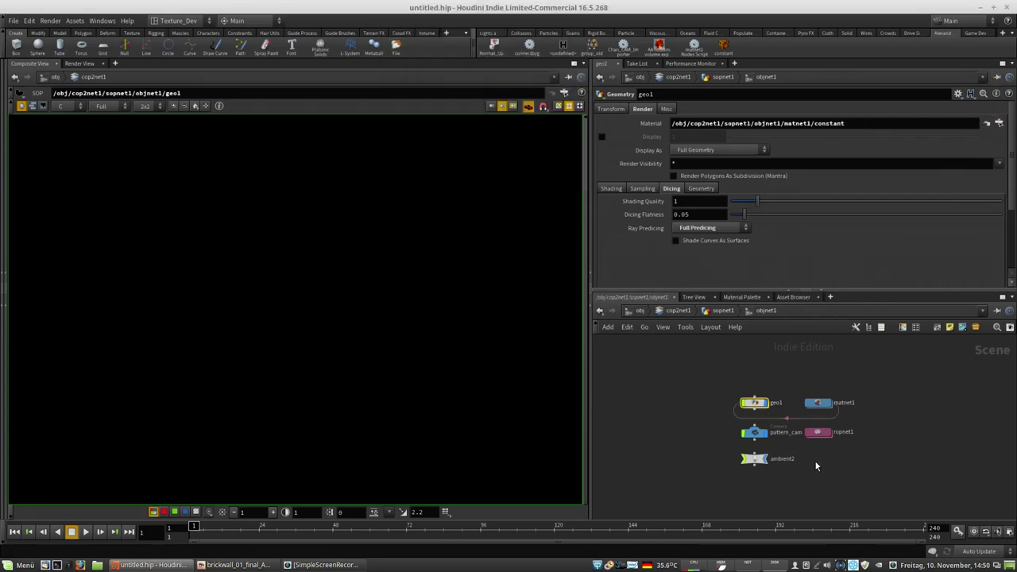
# Step: Open geo1's network, restore the Scene View beside the Composite View and turn the copied box pattern to face the camera
pyautogui.doubleClick(753, 403)
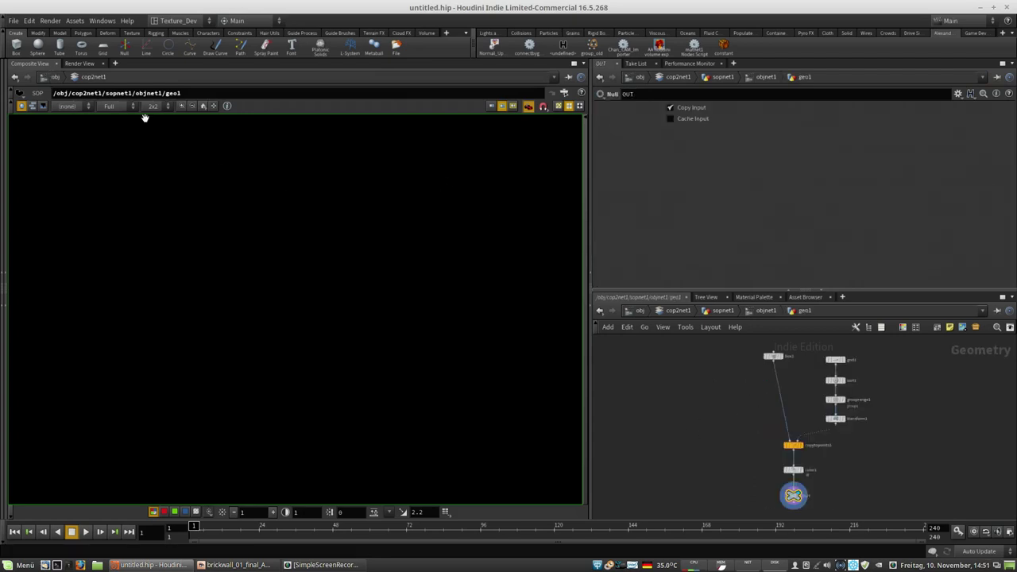
pyautogui.click(6, 275)
pyautogui.moveTo(151, 252); pyautogui.dragTo(216, 265)
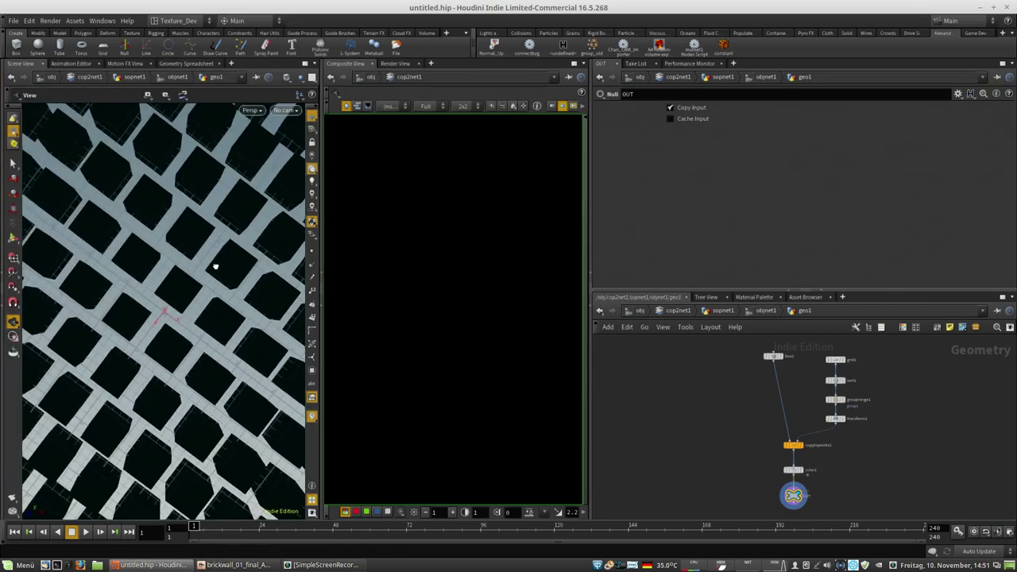
pyautogui.moveTo(228, 259); pyautogui.dragTo(39, 262, button='right')
pyautogui.moveTo(39, 262); pyautogui.dragTo(136, 305)
pyautogui.moveTo(136, 305); pyautogui.dragTo(218, 289, button='right')
pyautogui.moveTo(143, 232)
pyautogui.mouseDown()
pyautogui.moveTo(132, 250)
pyautogui.moveTo(141, 182)
pyautogui.moveTo(149, 227)
pyautogui.moveTo(179, 186)
pyautogui.moveTo(143, 227)
pyautogui.moveTo(146, 216)
pyautogui.mouseUp()
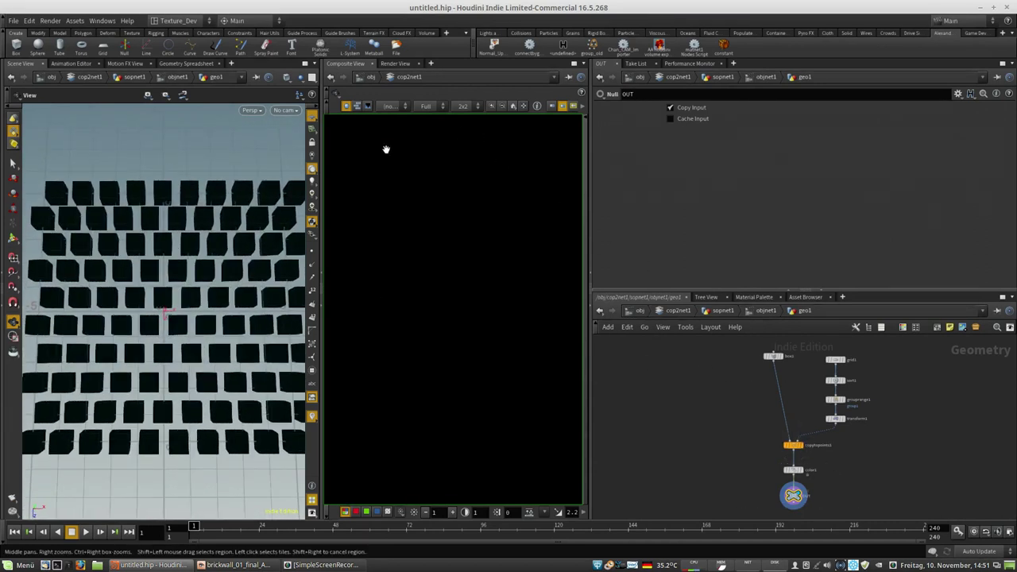
# Step: Move box1 down slightly and display the output of transform1, followed by that of copytopoints1
pyautogui.scroll(1, 847, 363)
pyautogui.scroll(1, 846, 364)
pyautogui.moveTo(740, 356); pyautogui.dragTo(734, 372)
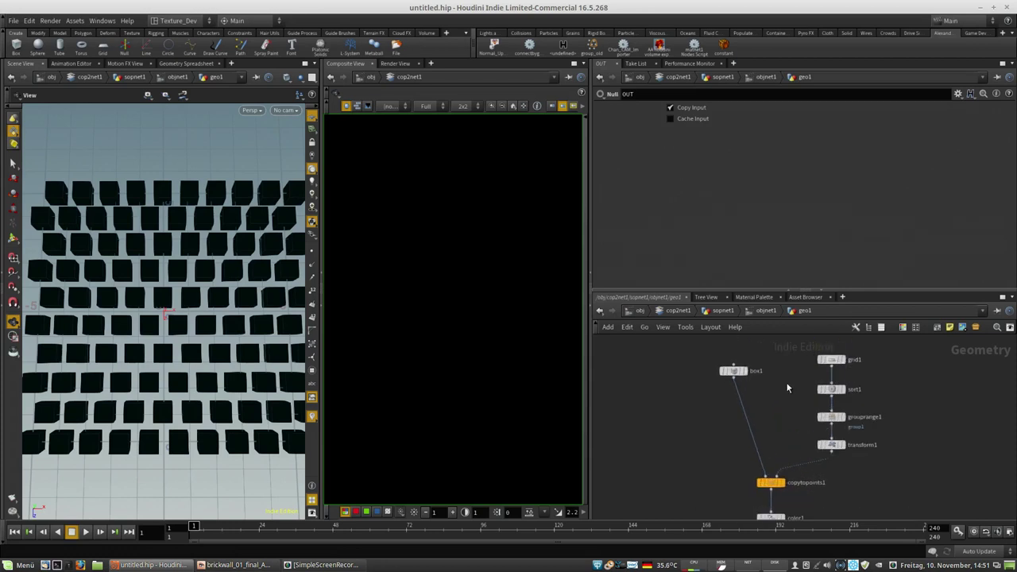
pyautogui.click(835, 445)
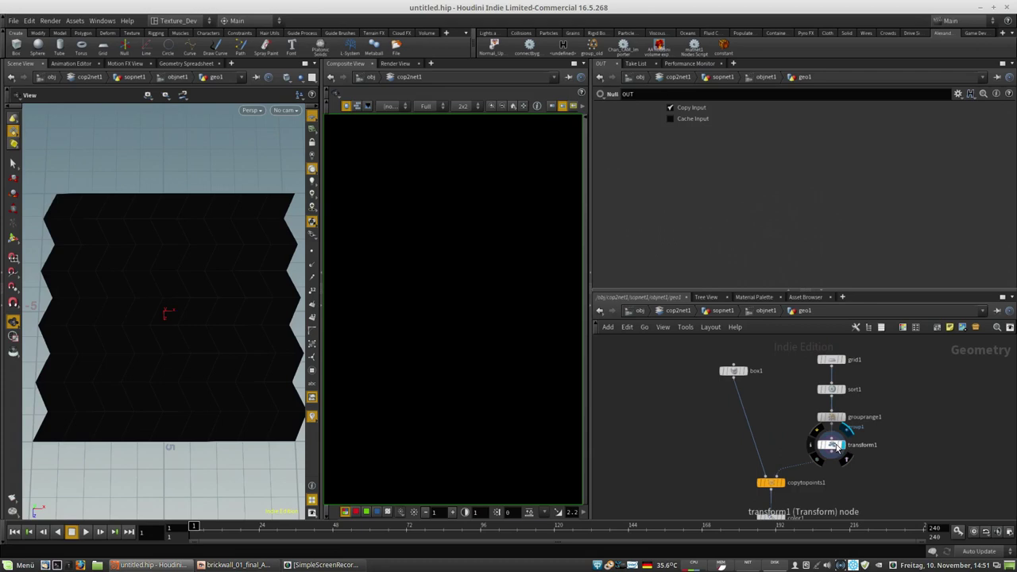
pyautogui.click(771, 483)
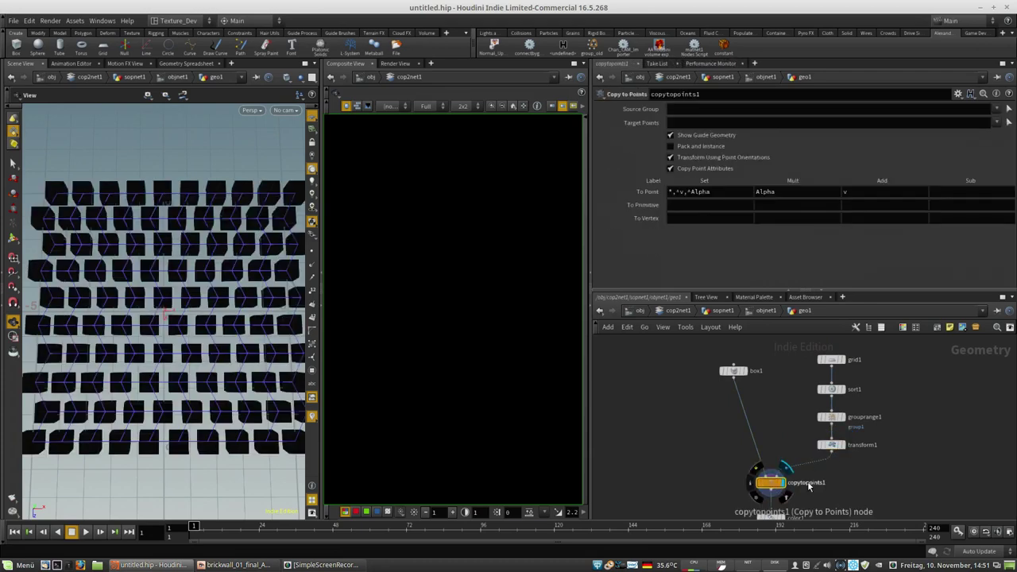
# Step: Set the color1 node's color to red (1, 0, 0) and make OUT the displayed node again
pyautogui.moveTo(845, 487); pyautogui.dragTo(864, 443, button='middle')
pyautogui.moveTo(231, 250); pyautogui.dragTo(234, 243)
pyautogui.moveTo(831, 482); pyautogui.dragTo(842, 446, button='middle')
pyautogui.click(814, 438)
pyautogui.click(801, 438)
pyautogui.moveTo(831, 176); pyautogui.dragTo(706, 178)
pyautogui.write('01')
pyautogui.moveTo(926, 175); pyautogui.dragTo(811, 176)
pyautogui.write('0')
pyautogui.press('Return')
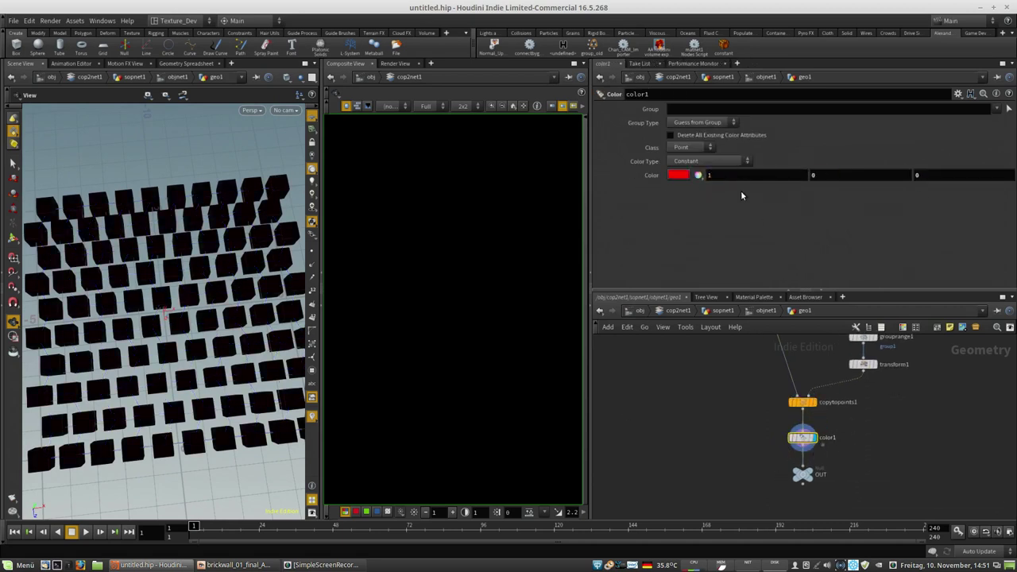
pyautogui.moveTo(809, 475)
pyautogui.moveTo(811, 475); pyautogui.dragTo(804, 475)
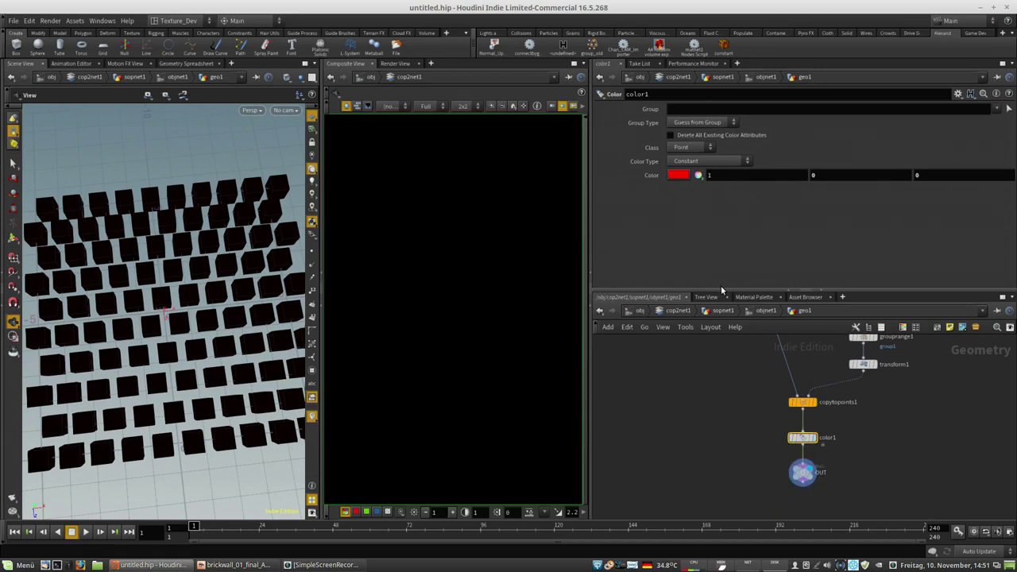
# Step: Back in objnet1, render ropnet1's mantra1 in the Render View through the nested pattern camera and orbit the boxes for comparison
pyautogui.click(770, 313)
pyautogui.click(819, 403)
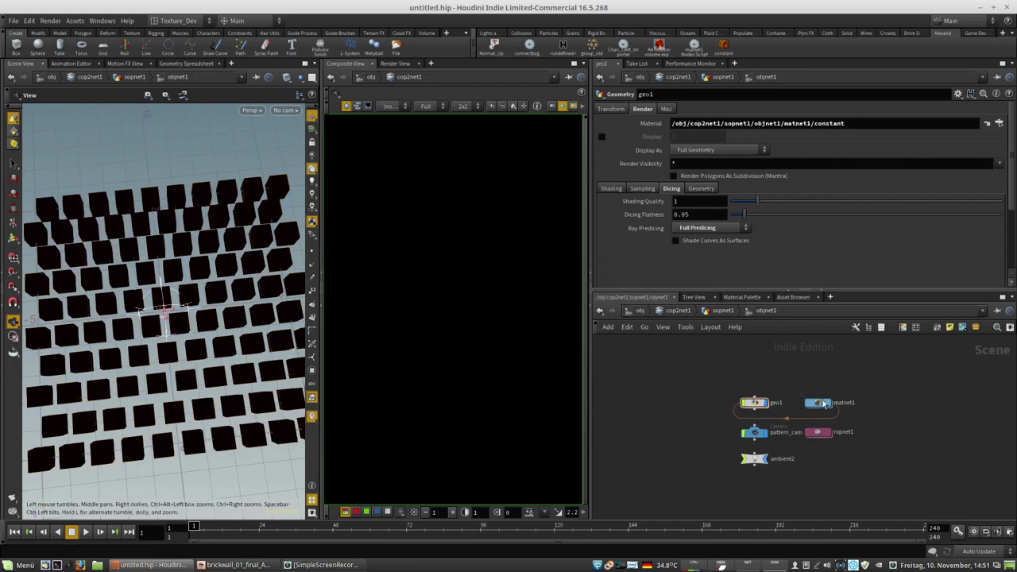
pyautogui.click(395, 63)
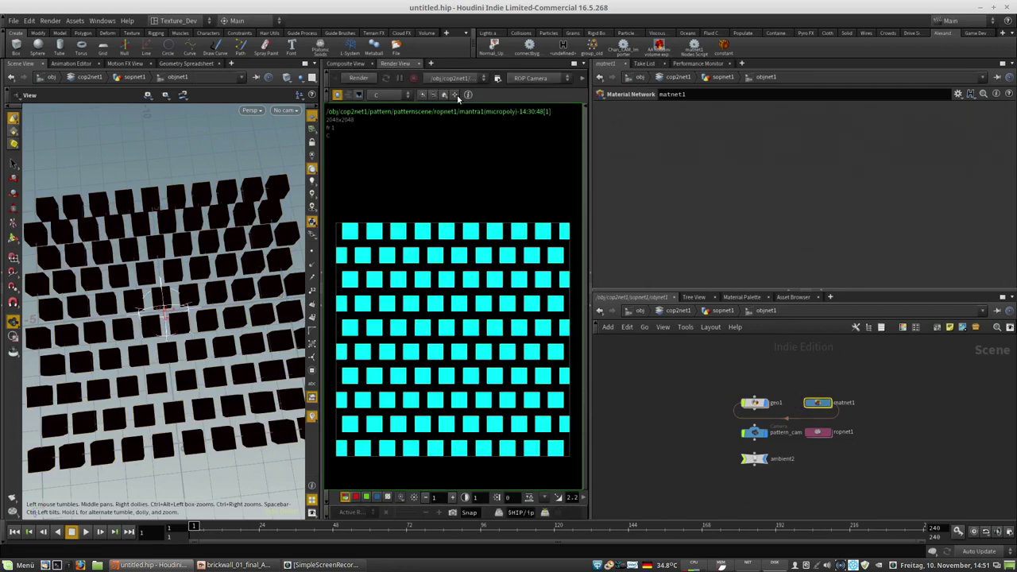
pyautogui.click(531, 78)
pyautogui.click(539, 107)
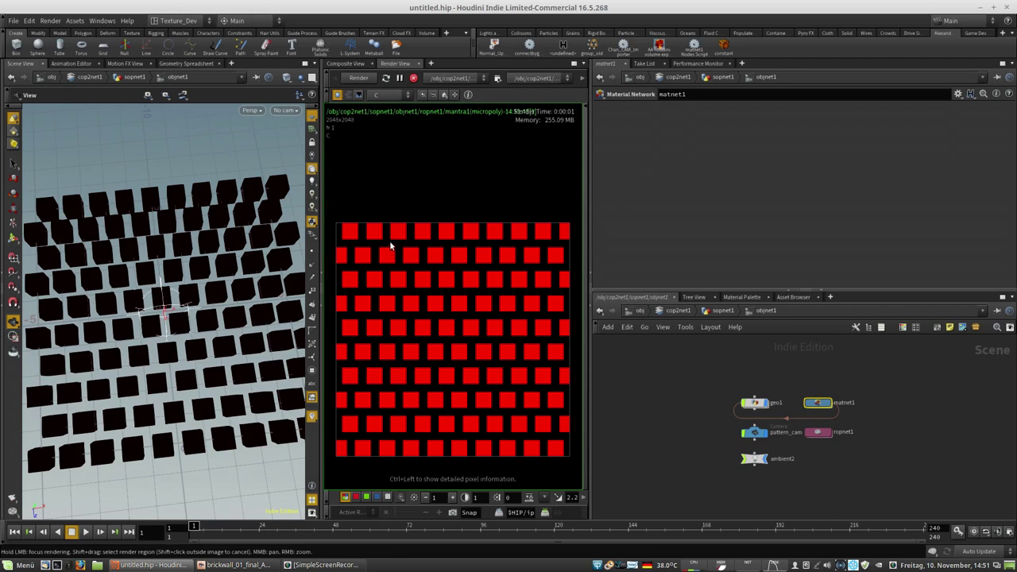
pyautogui.moveTo(234, 199); pyautogui.dragTo(222, 373)
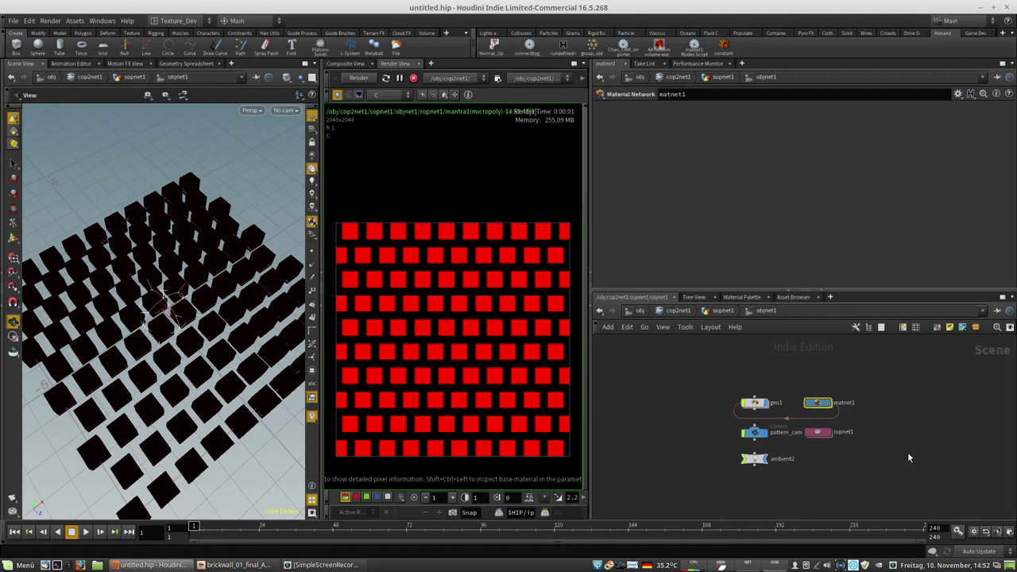
# Step: Look through pattern_cam at the box pattern in the Scene View
pyautogui.click(762, 438)
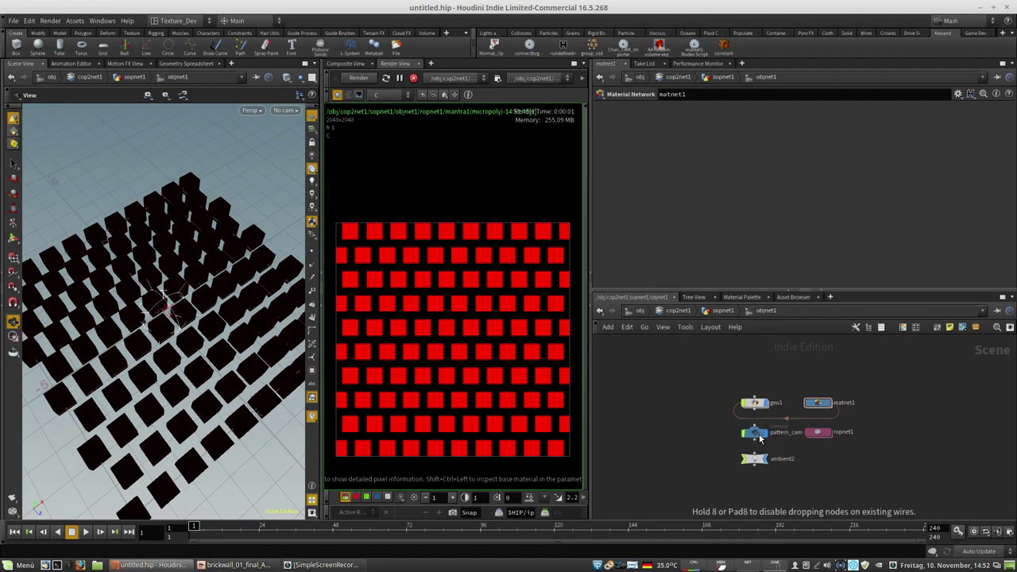
pyautogui.moveTo(762, 430); pyautogui.dragTo(758, 305)
pyautogui.click(755, 430)
pyautogui.moveTo(754, 430); pyautogui.dragTo(280, 113)
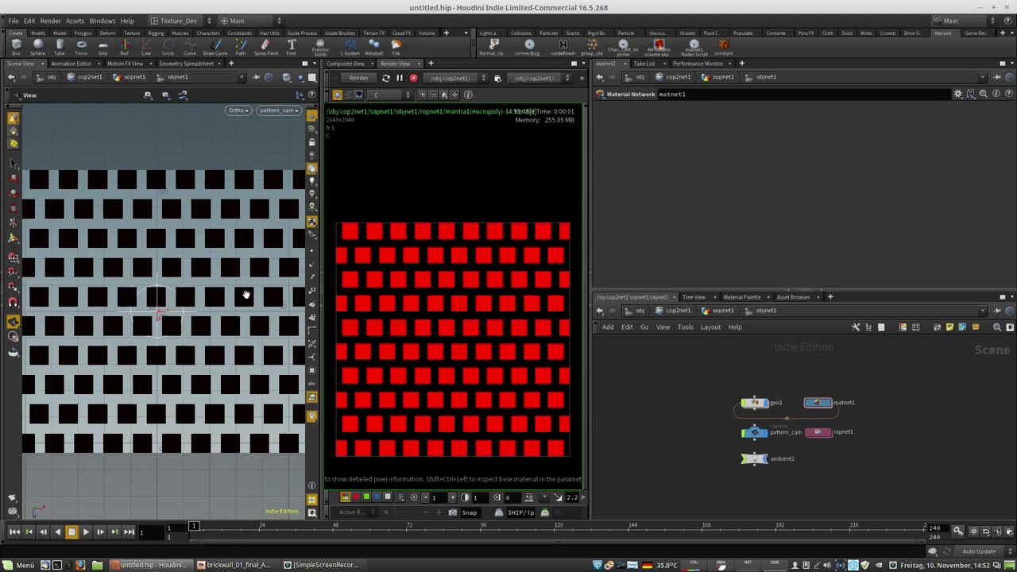
# Step: Open ropnet1 and review mantra1's output and sampling settings, including pixel samples, ray samples and quality values
pyautogui.doubleClick(820, 433)
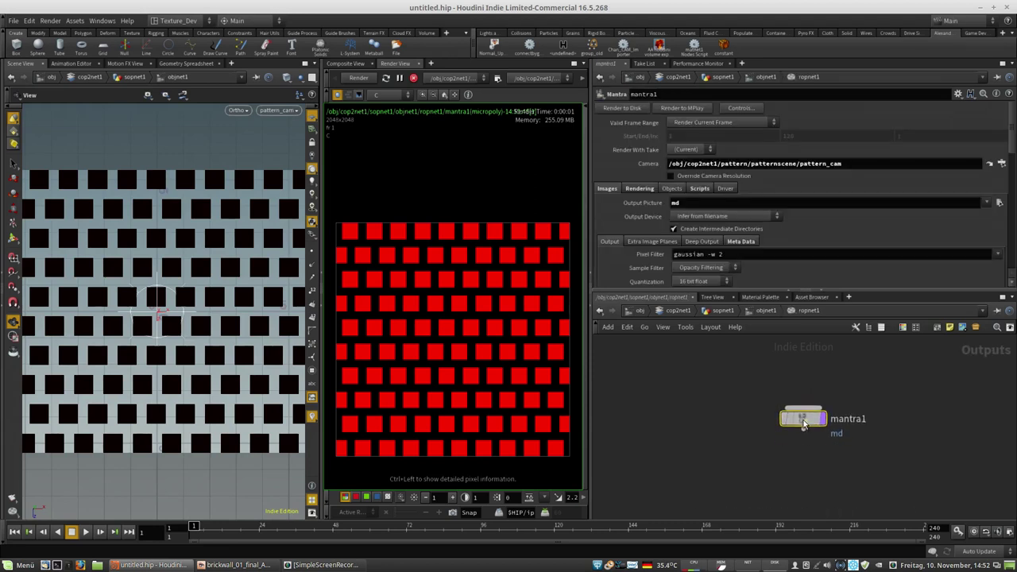
pyautogui.scroll(-3, 698, 246)
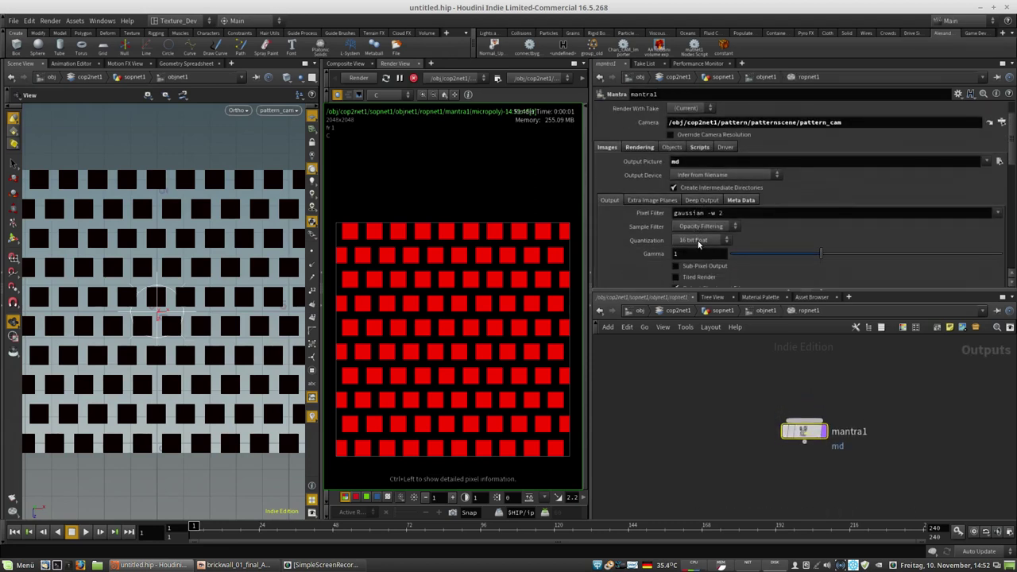
pyautogui.scroll(2, 668, 214)
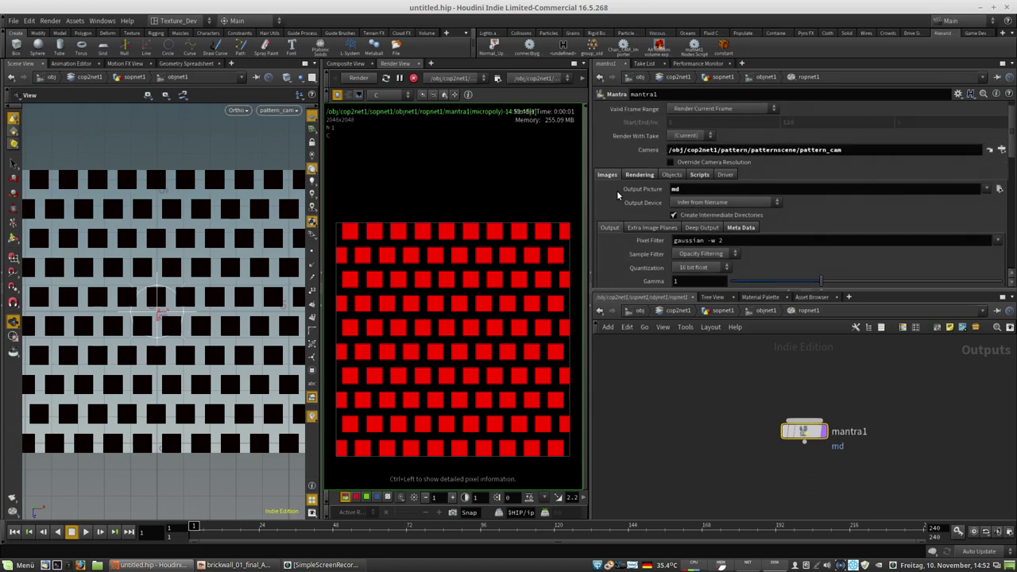
pyautogui.click(639, 175)
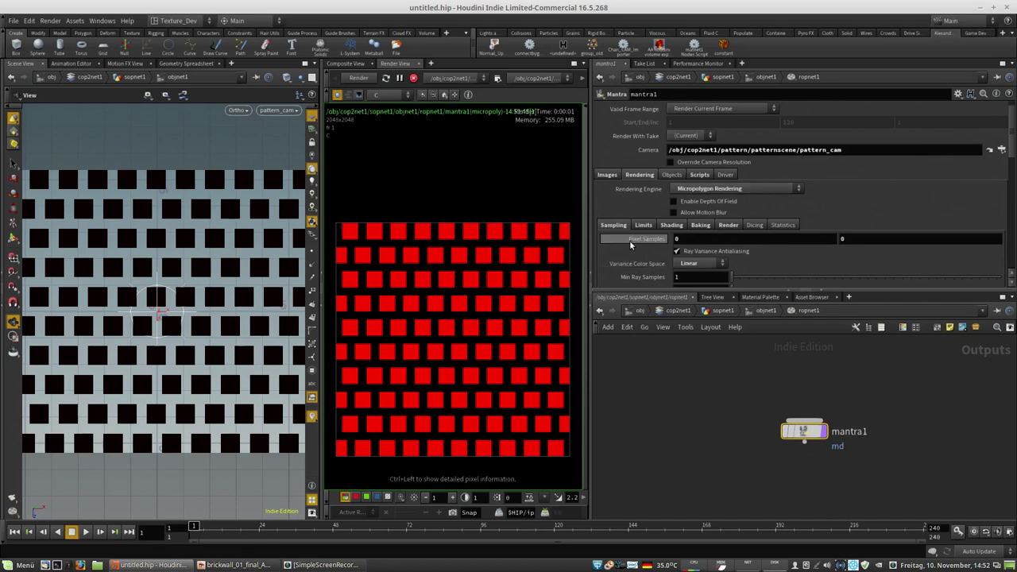
pyautogui.scroll(-3, 631, 241)
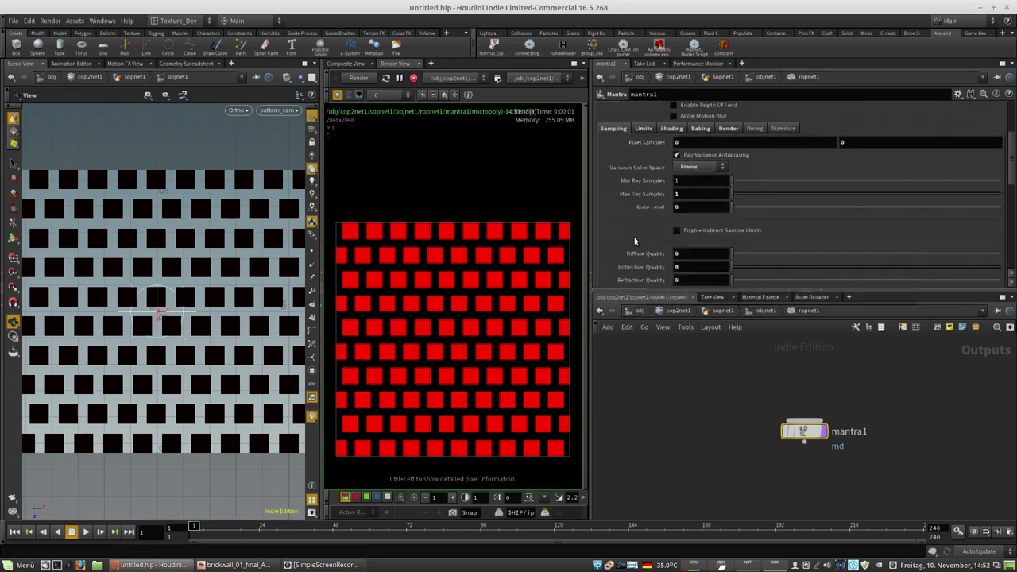
pyautogui.scroll(-1, 634, 237)
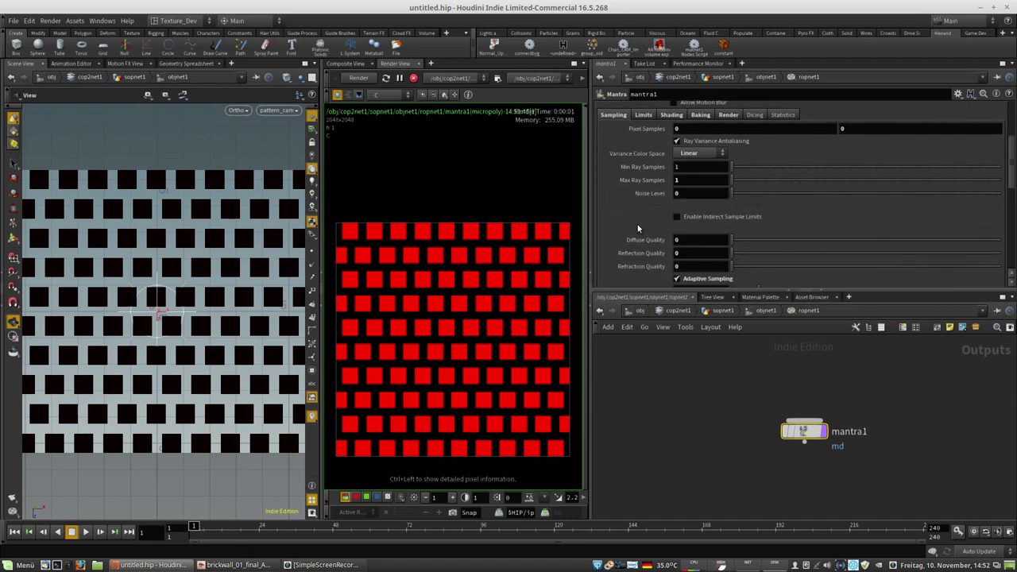
pyautogui.scroll(3, 636, 222)
# Step: Examine mantra1's limits, shading, baking and render settings, including the tile size
pyautogui.click(644, 183)
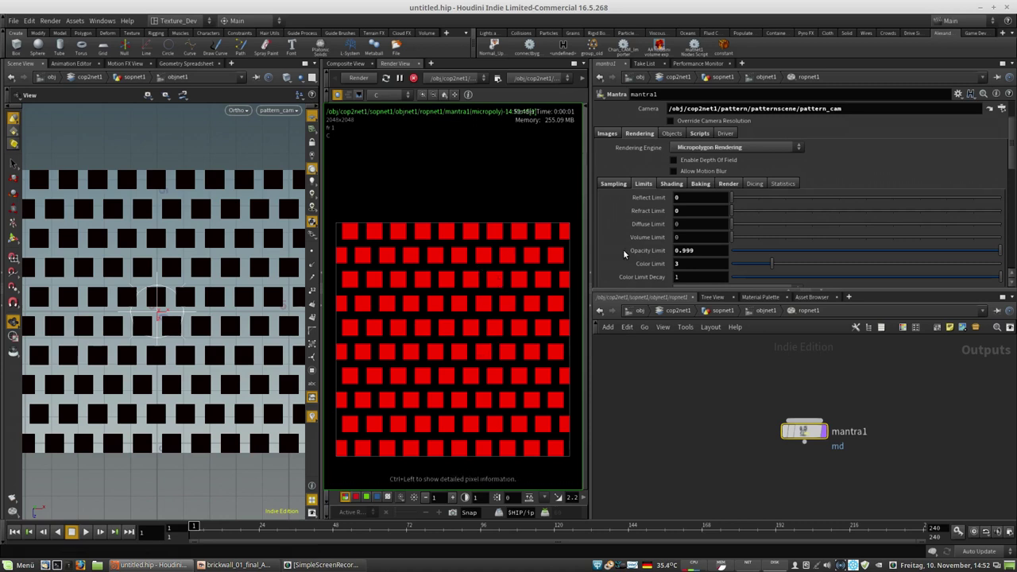
pyautogui.click(703, 188)
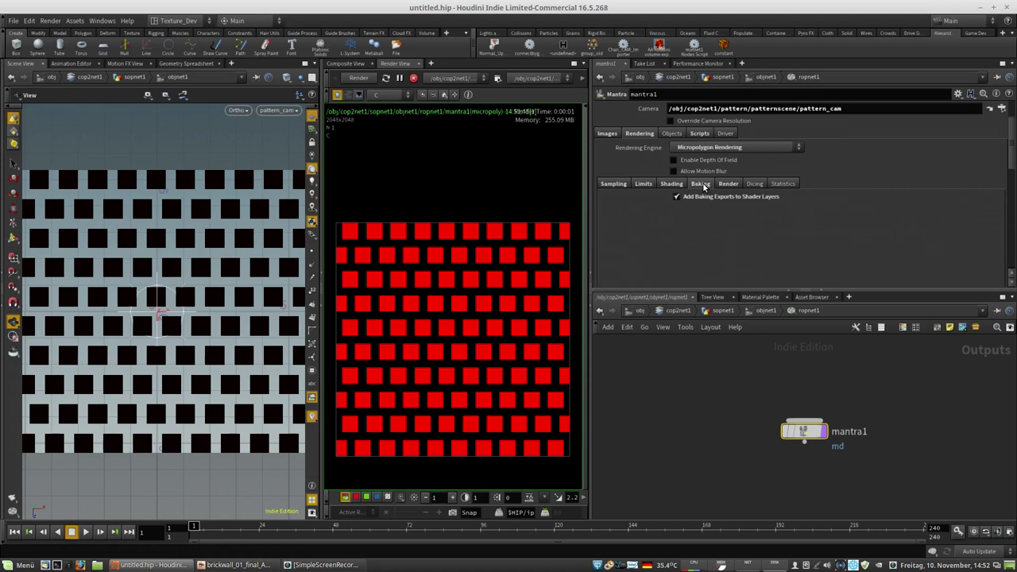
pyautogui.click(661, 185)
pyautogui.click(699, 185)
pyautogui.click(671, 185)
pyautogui.click(728, 184)
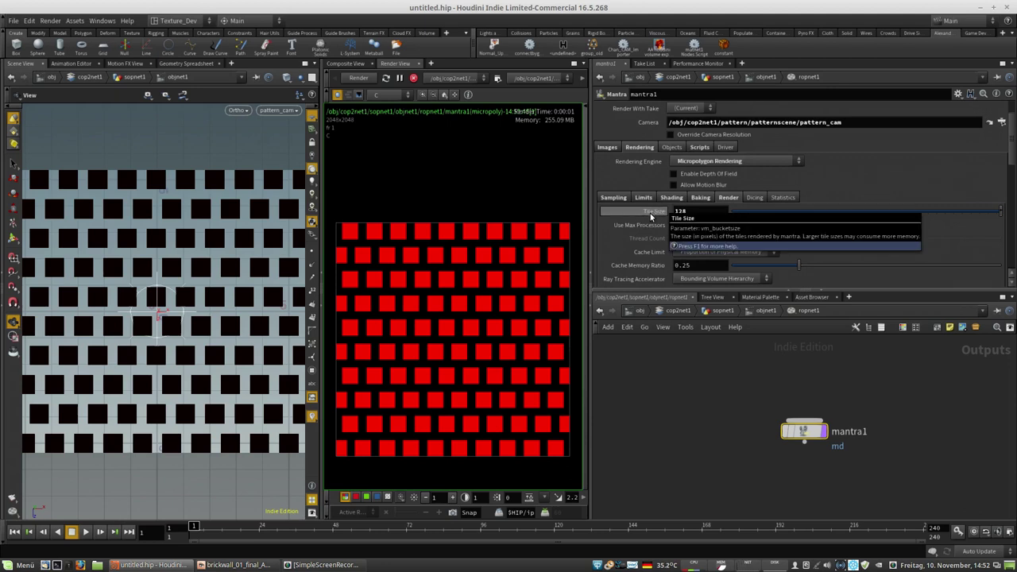
pyautogui.doubleClick(697, 213)
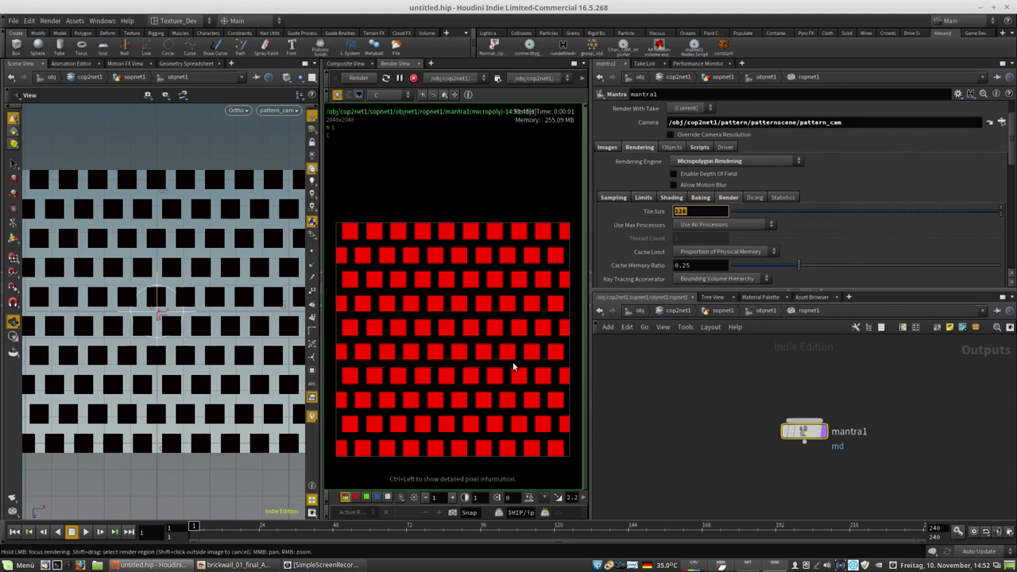
pyautogui.click(625, 200)
pyautogui.scroll(1, 652, 199)
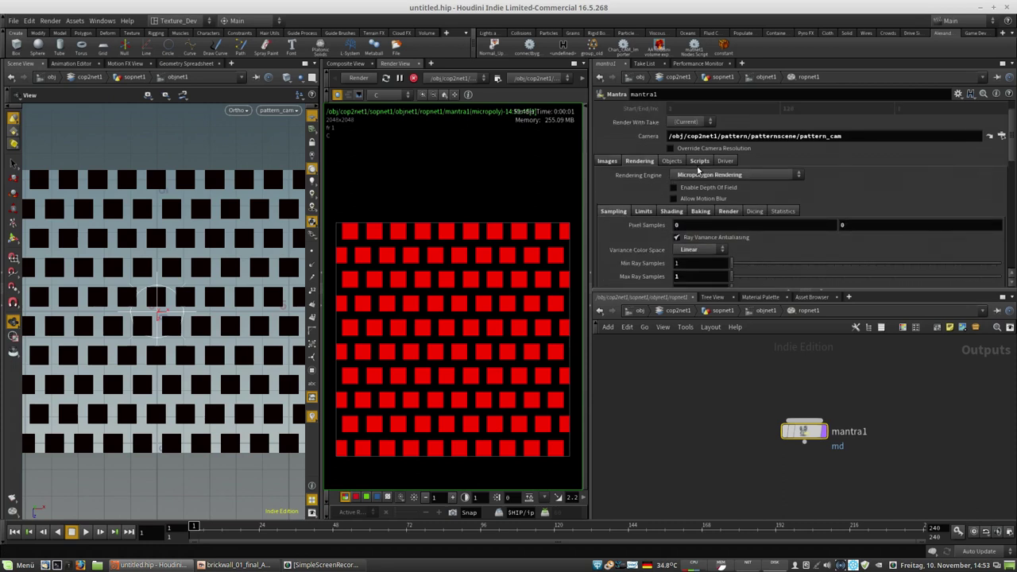
# Step: Check mantra1's scripts and objects settings, and choose mplay (non-interactive) as its output picture
pyautogui.click(700, 163)
pyautogui.click(671, 162)
pyautogui.click(640, 161)
pyautogui.click(608, 160)
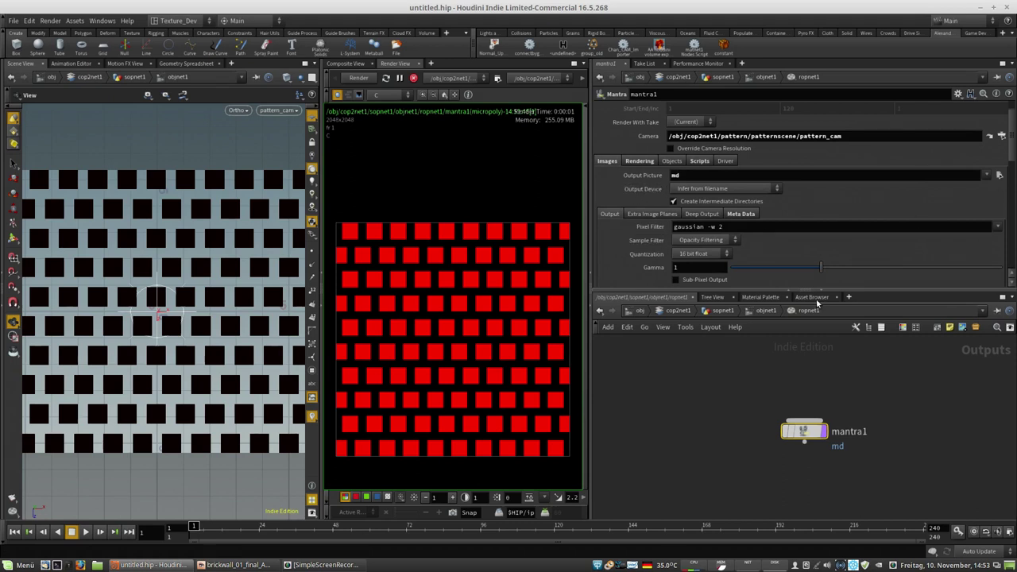
pyautogui.scroll(-2, 700, 215)
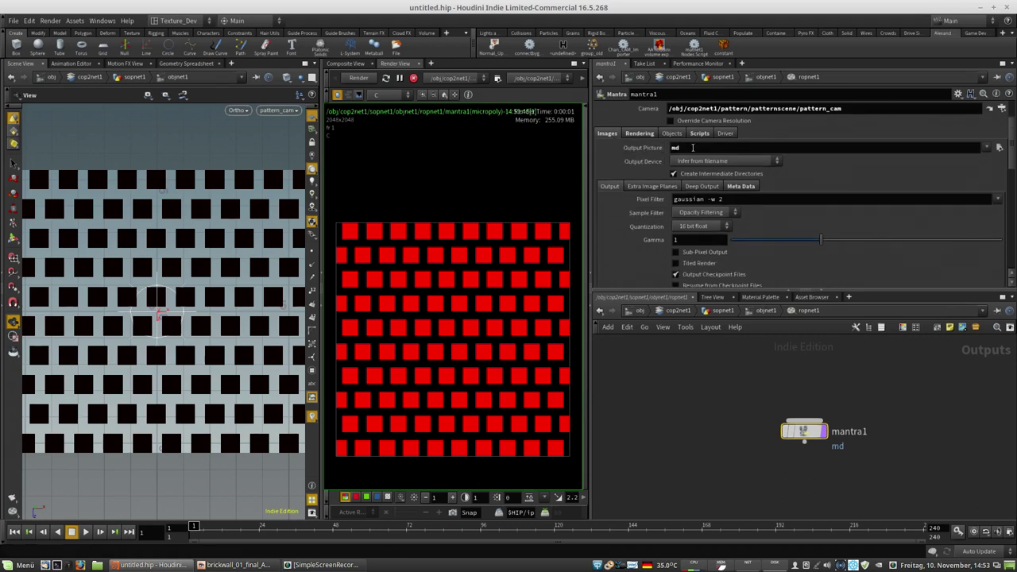
pyautogui.click(986, 147)
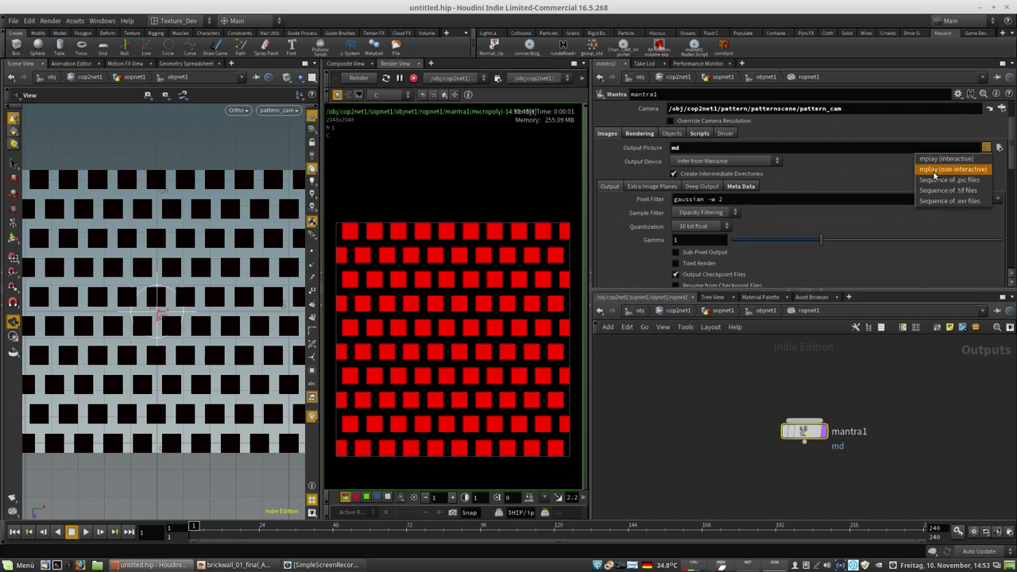
pyautogui.click(939, 170)
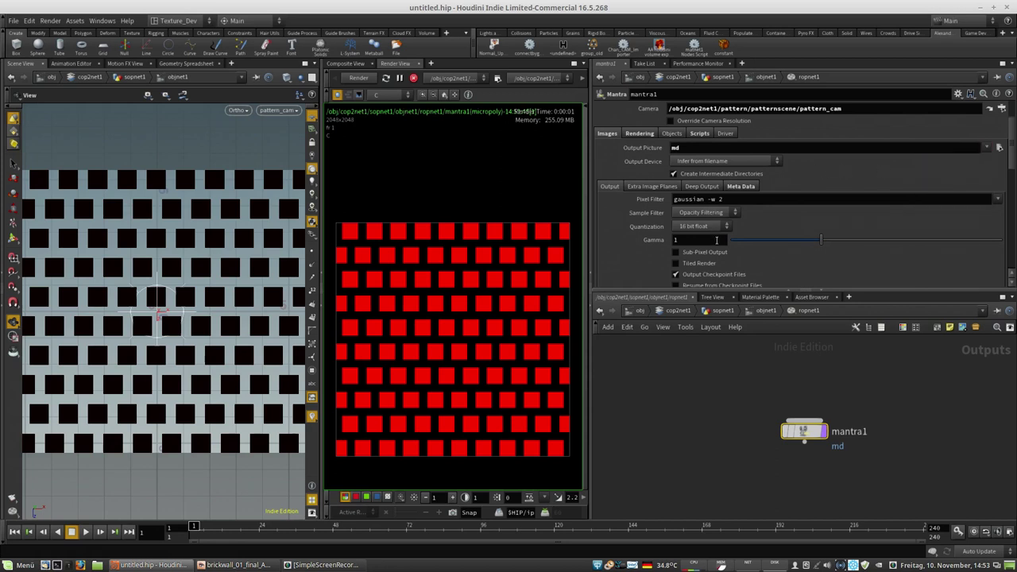
# Step: Inspect mantra1's image metadata settings and the available MPlay tile order options, keeping Top down
pyautogui.scroll(-1, 716, 241)
pyautogui.click(689, 156)
pyautogui.click(725, 159)
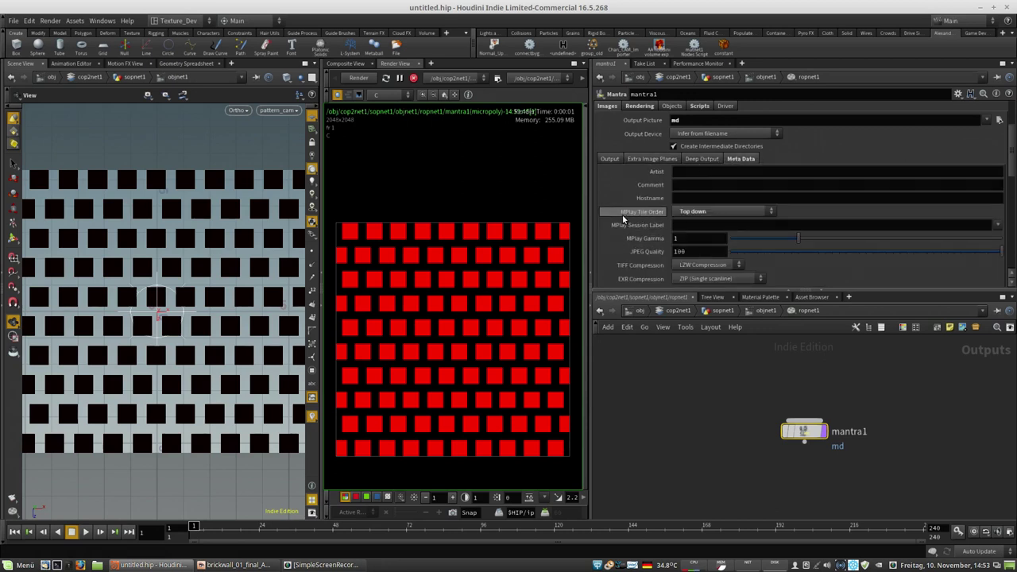
pyautogui.click(695, 212)
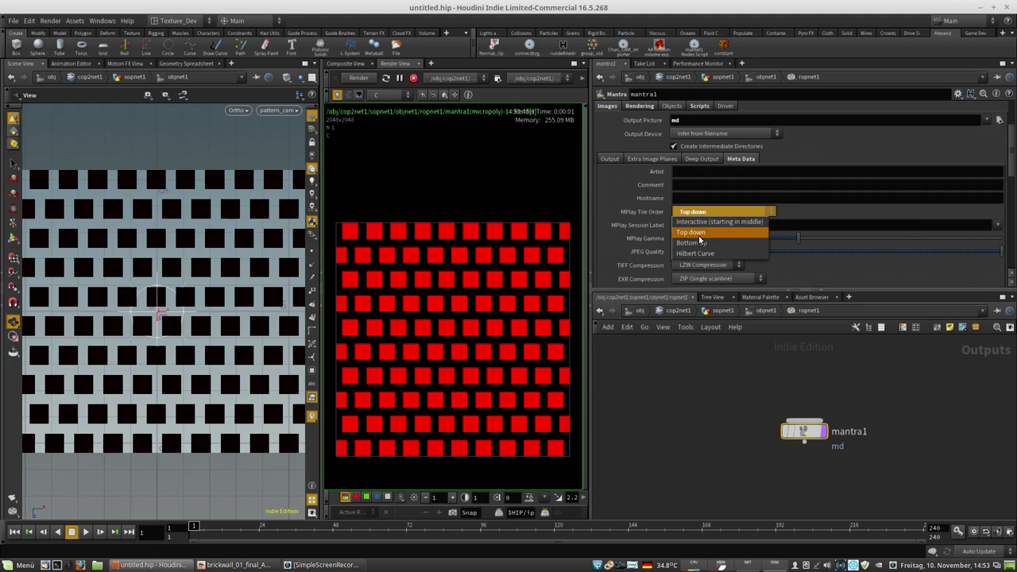
pyautogui.click(606, 191)
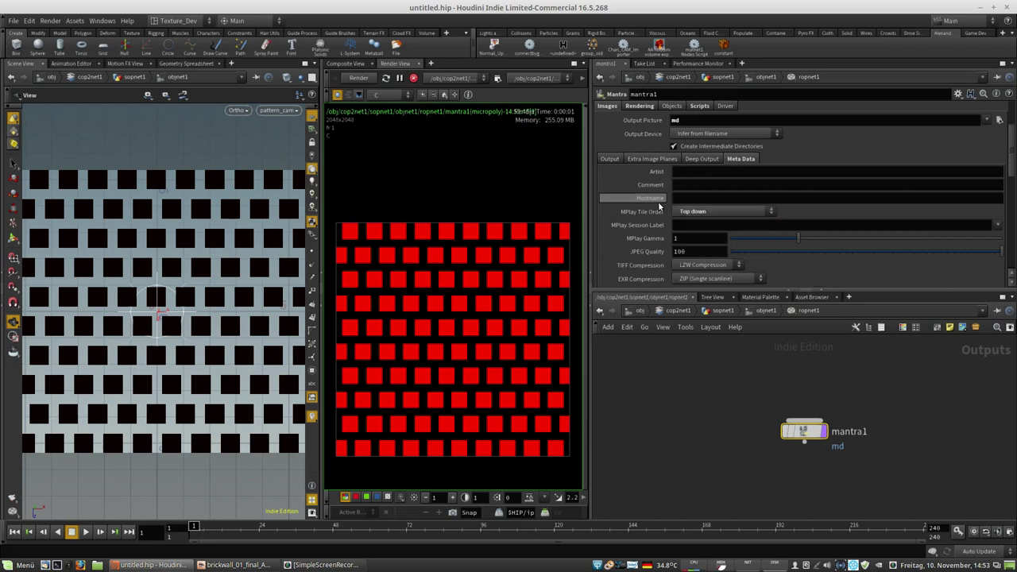
pyautogui.scroll(1, 637, 217)
pyautogui.click(609, 214)
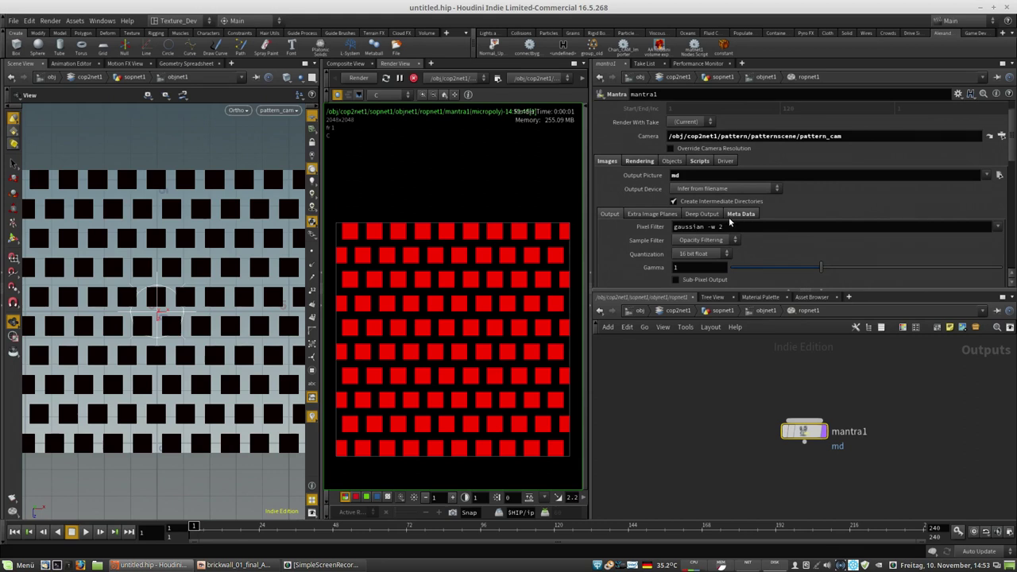
pyautogui.click(644, 162)
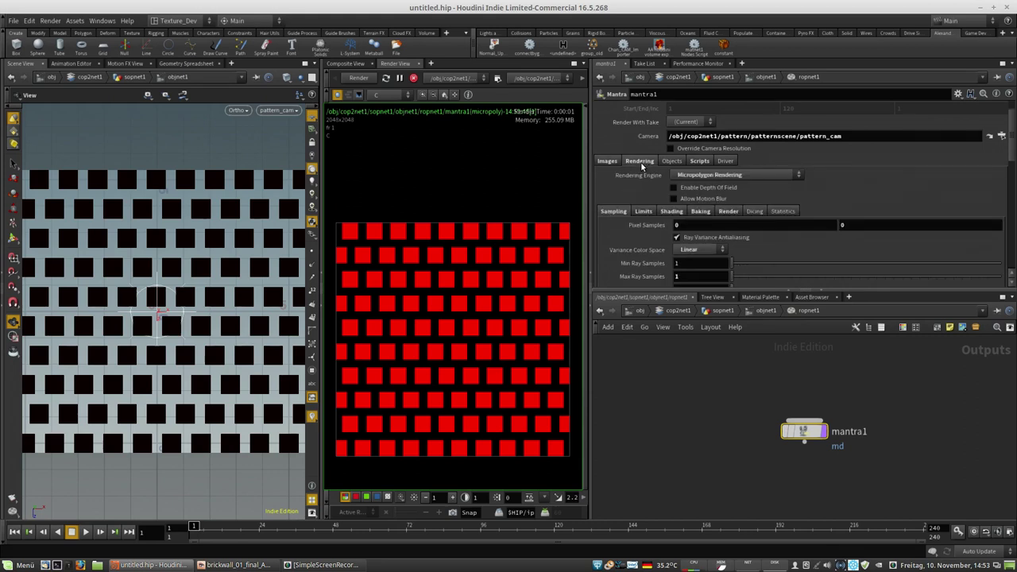
pyautogui.click(608, 162)
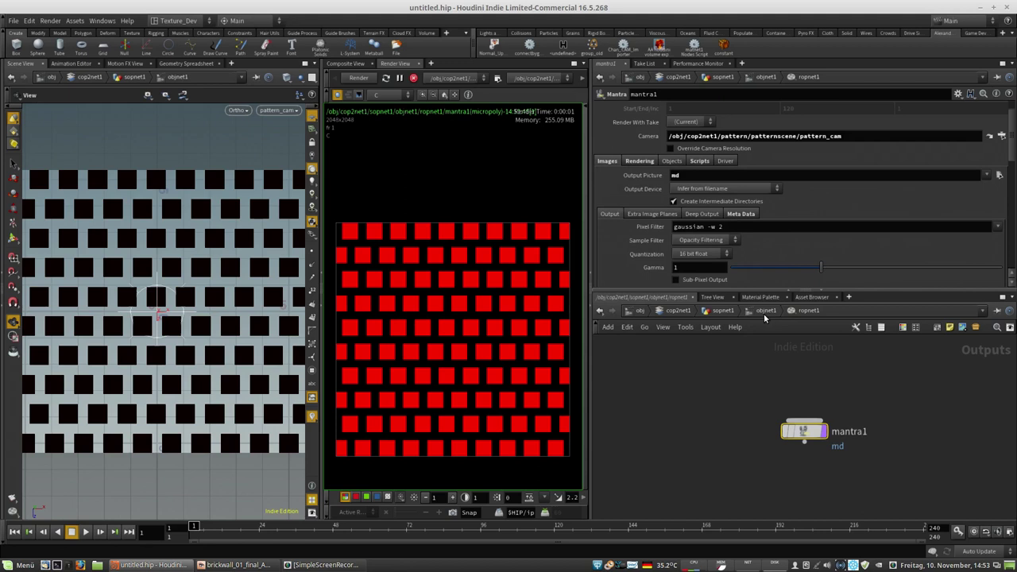
# Step: Set mantra1's camera to /obj/cop2net1/sopnet1/objnet1/pattern_cam
pyautogui.scroll(2, 794, 153)
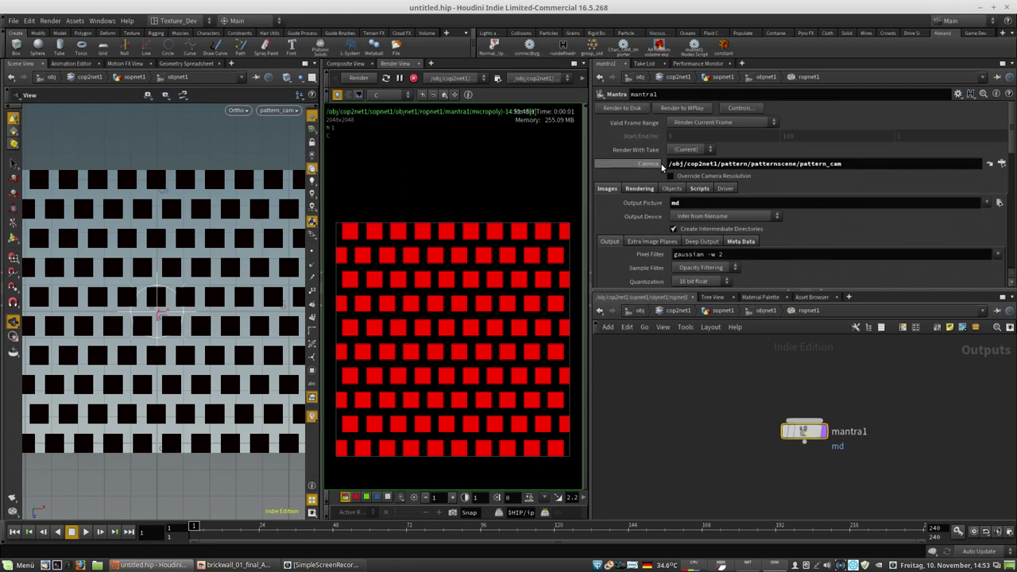
pyautogui.moveTo(690, 163); pyautogui.dragTo(840, 164)
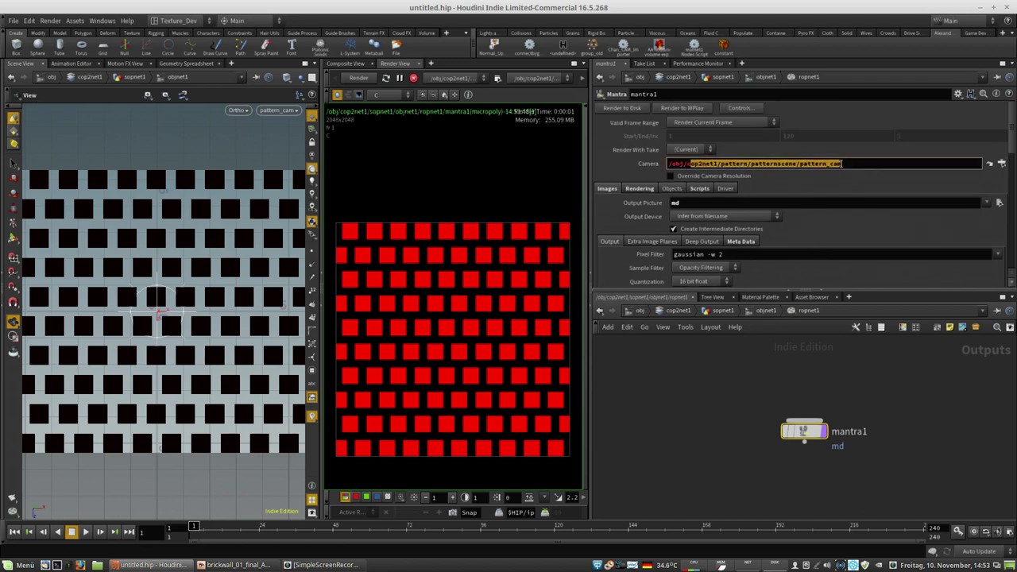
pyautogui.click(1000, 163)
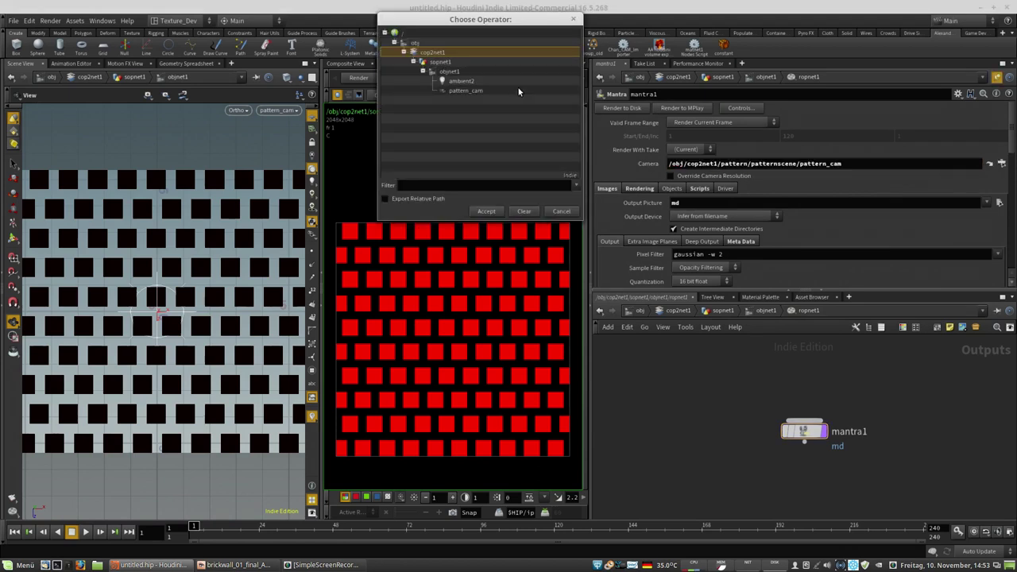
pyautogui.doubleClick(480, 89)
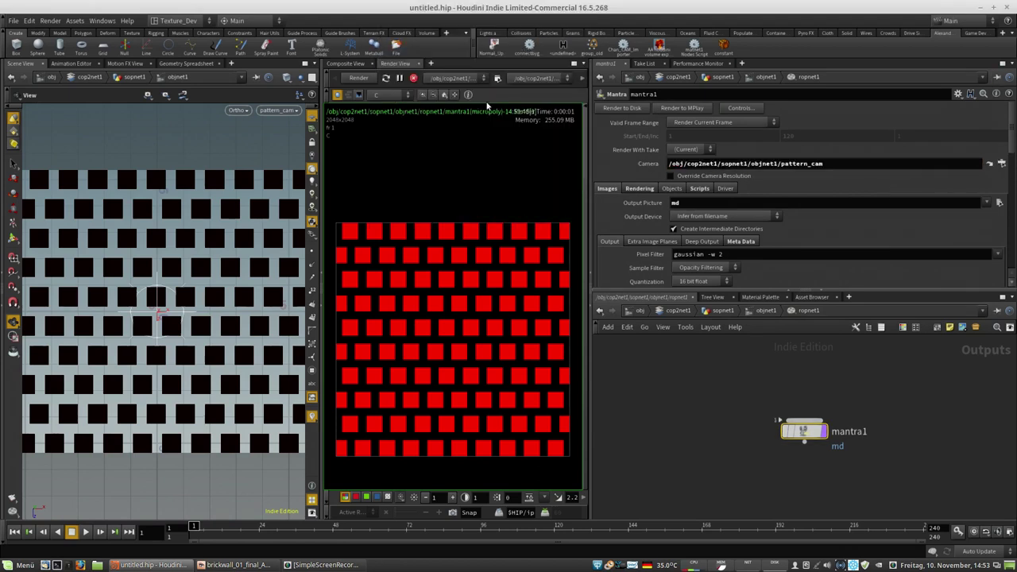
# Step: Check the relative path export option offered for mantra1's camera, leaving the camera path as it is
pyautogui.tripleClick(837, 165)
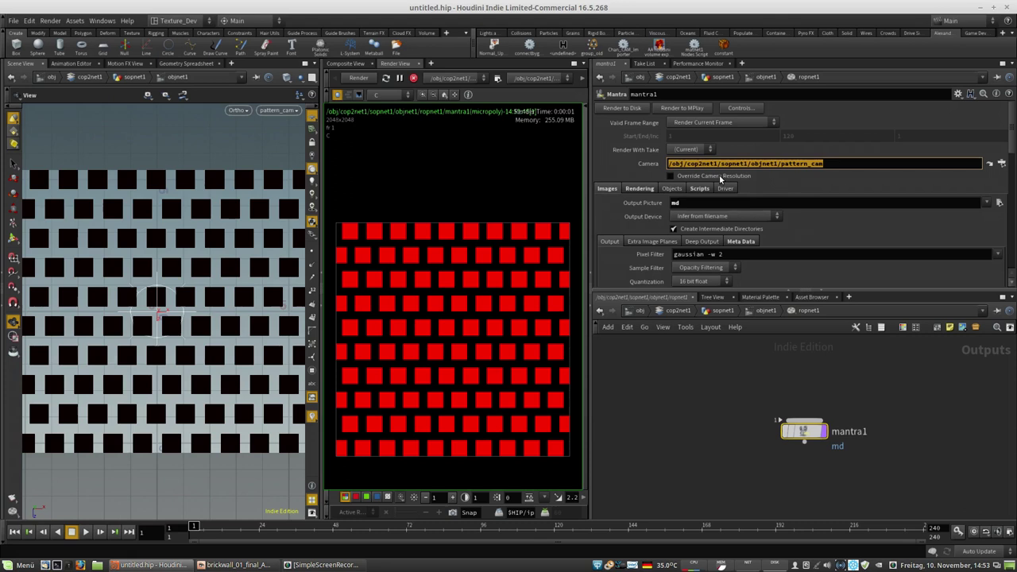
pyautogui.click(1002, 163)
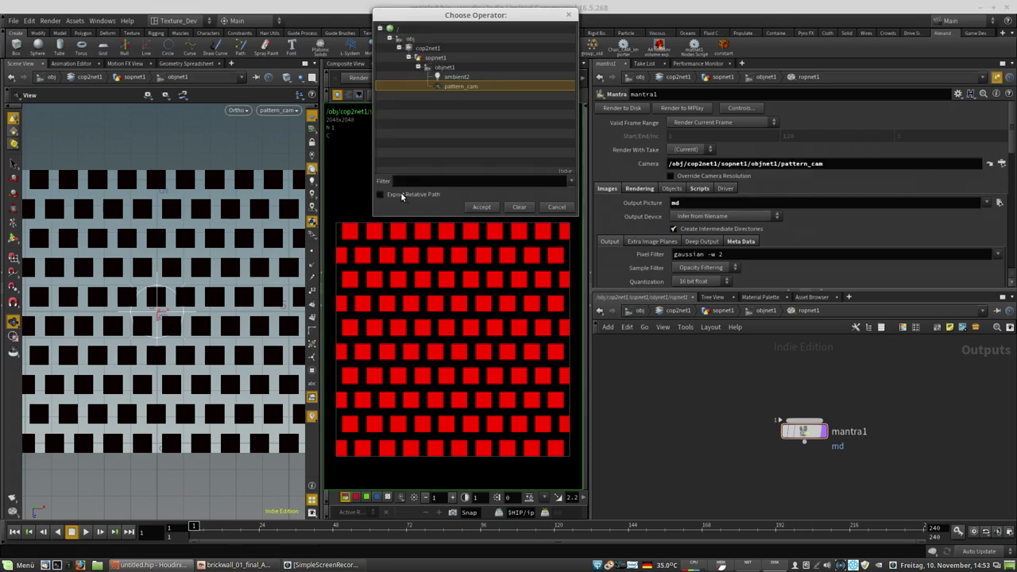
pyautogui.click(557, 207)
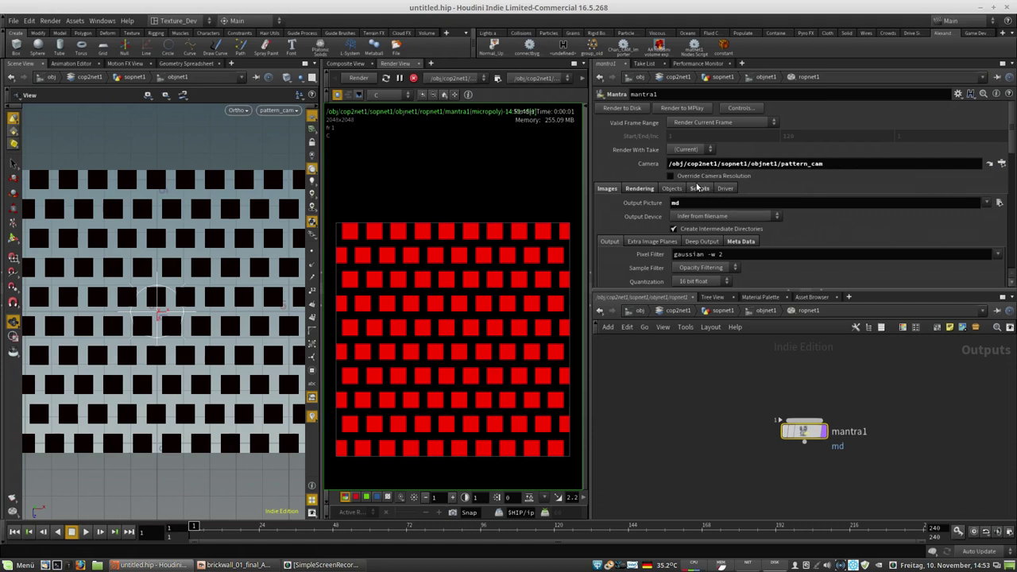
pyautogui.click(640, 189)
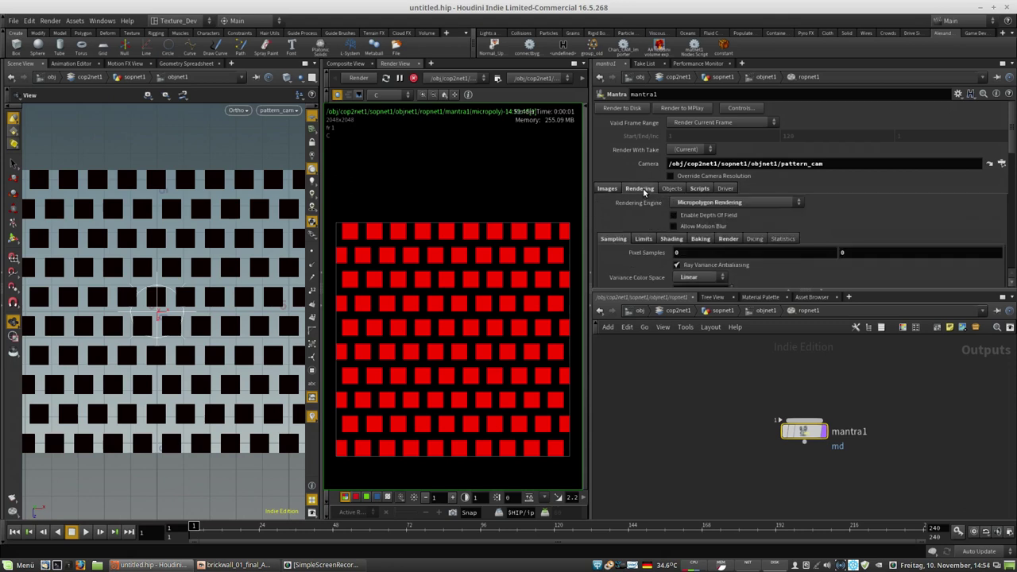
# Step: Go back up from ropnet1 through objnet1 and sopnet1 to the cop2net1 network
pyautogui.click(773, 311)
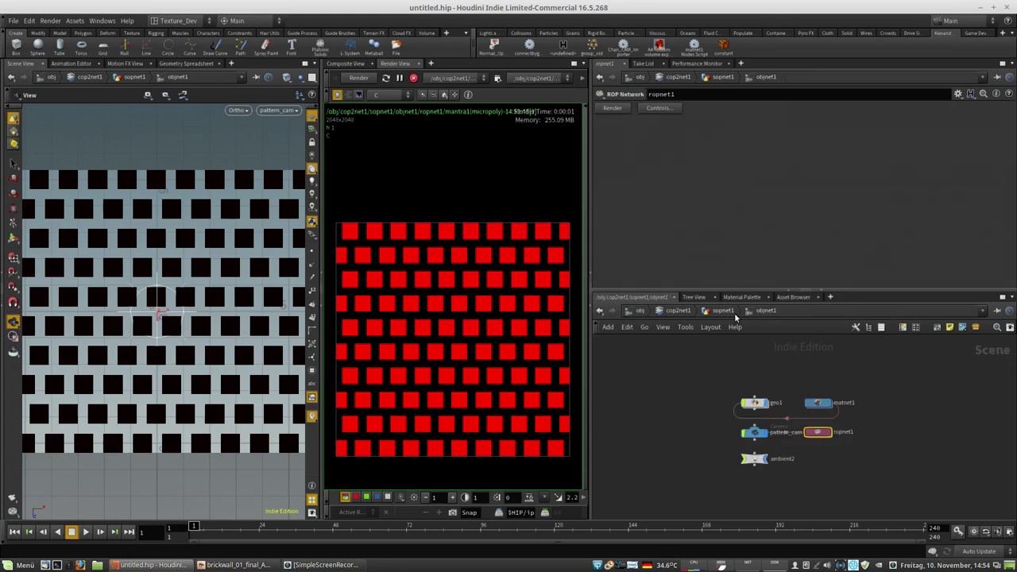
pyautogui.scroll(3, 772, 446)
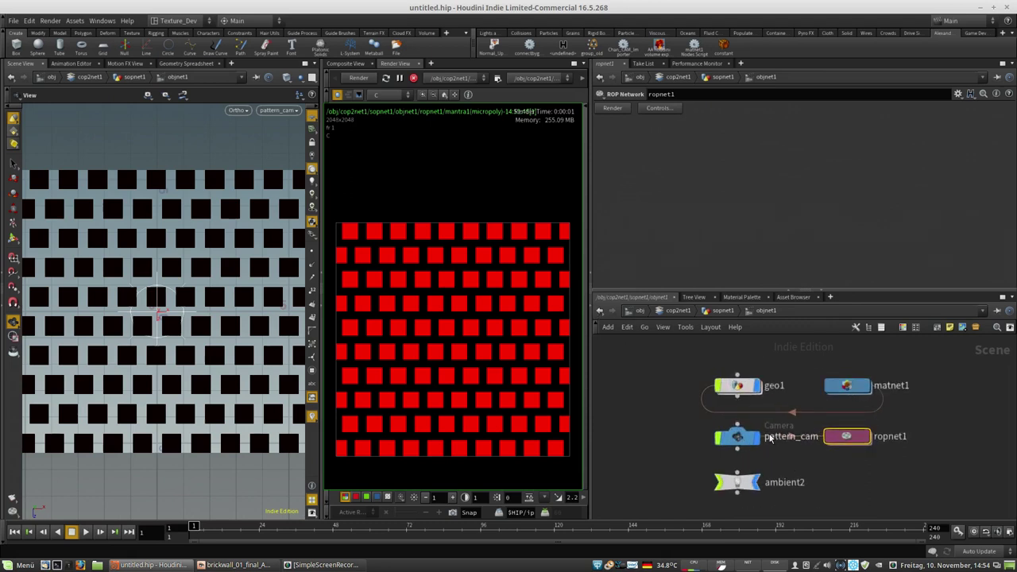
pyautogui.click(722, 311)
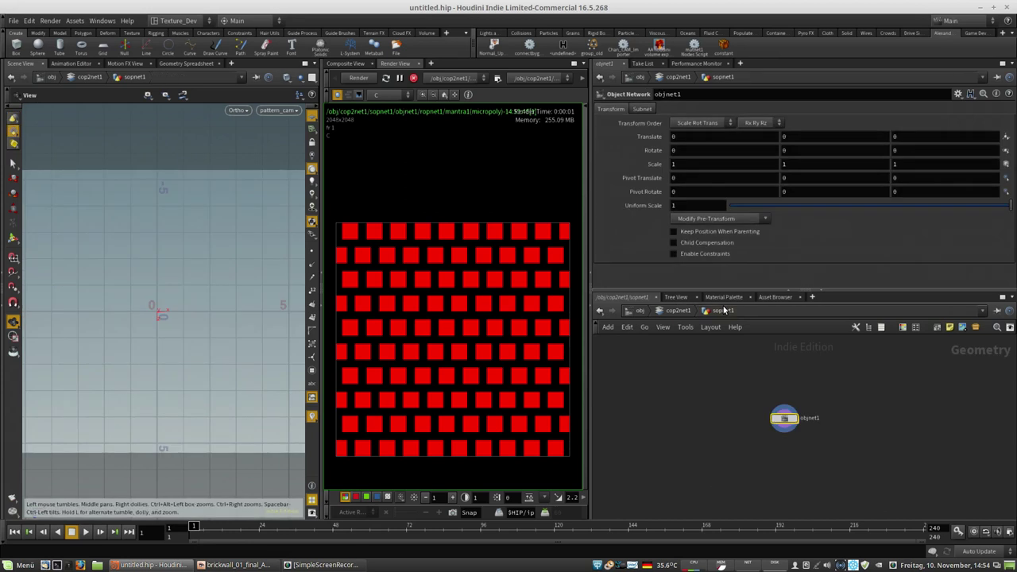
pyautogui.click(673, 313)
pyautogui.moveTo(795, 437)
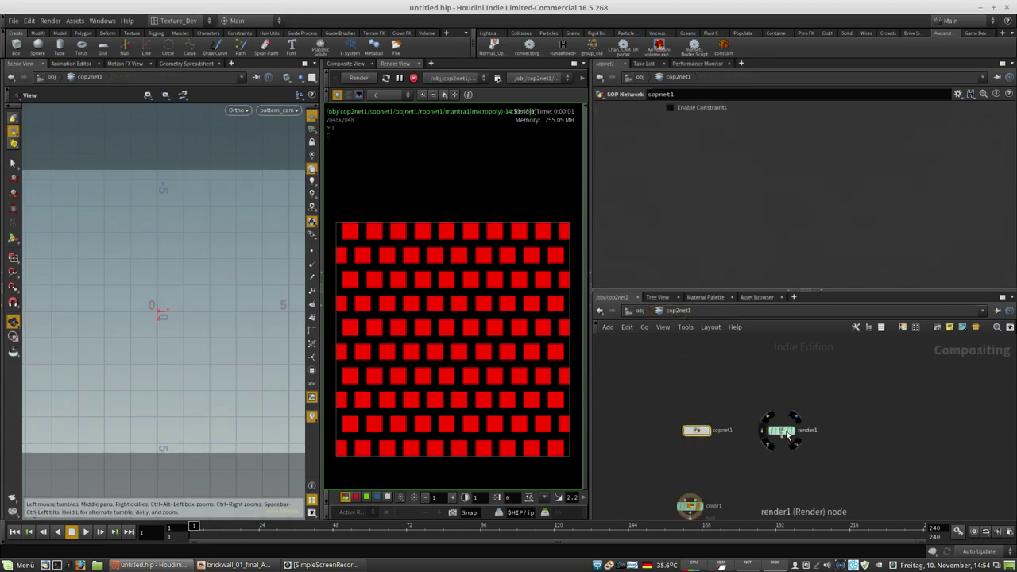
# Step: Turn off Automatically Render when Necessary on the render1 node
pyautogui.click(792, 435)
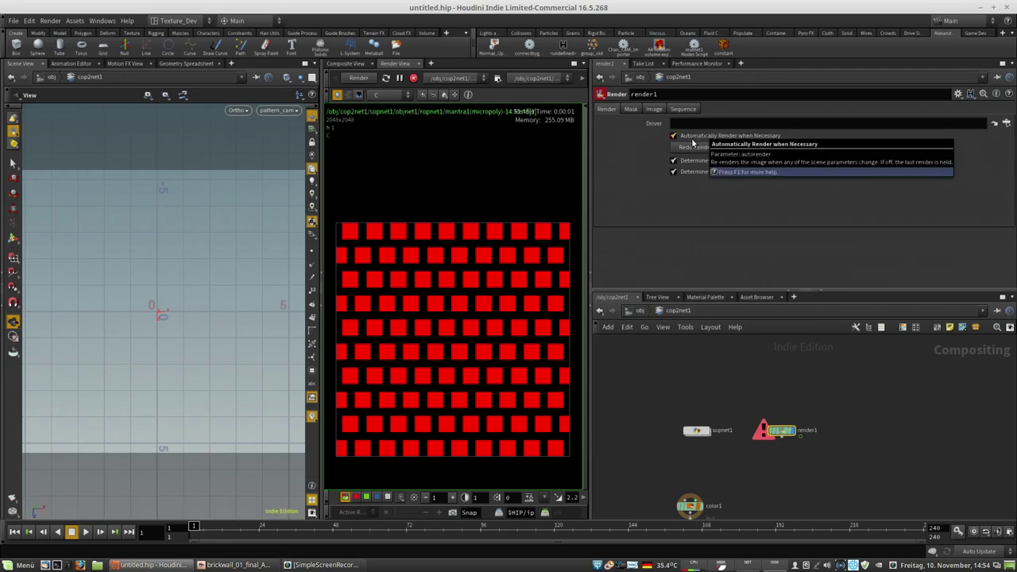
pyautogui.click(748, 136)
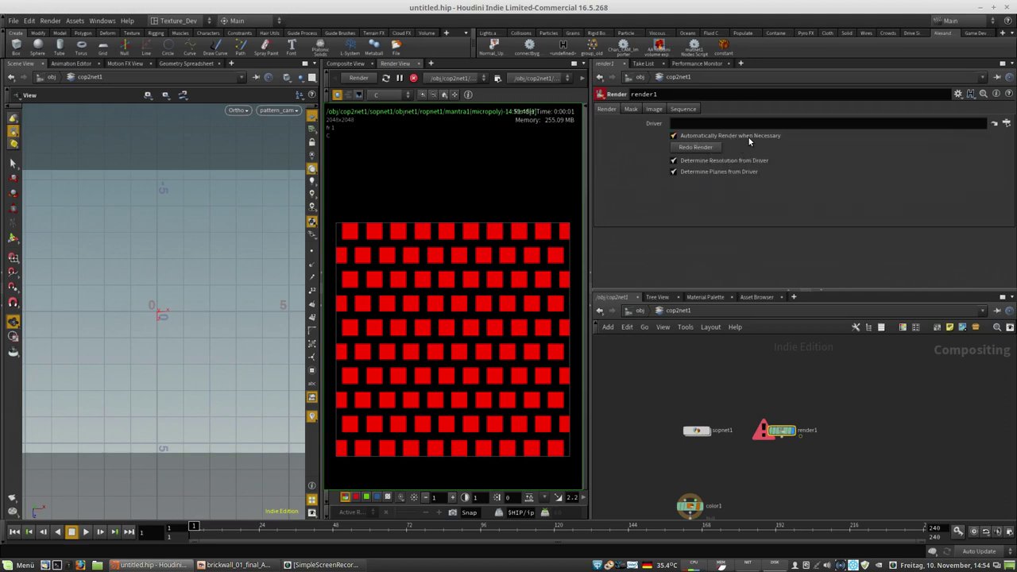
pyautogui.click(703, 136)
pyautogui.click(755, 135)
# Step: Move the color1 and OUT nodes away from sopnet1 and render1 to free up space in the network
pyautogui.press('h')
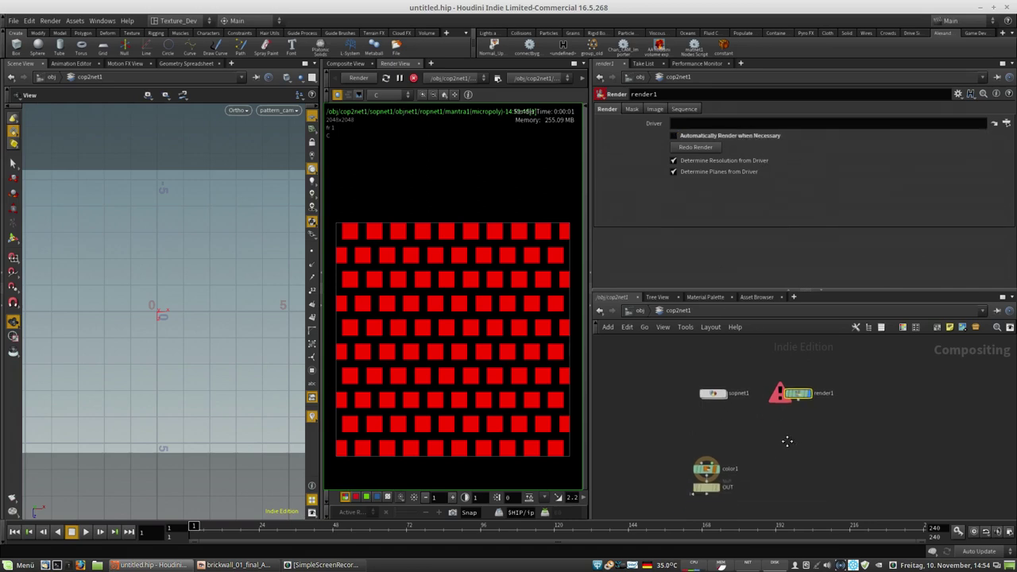
pyautogui.moveTo(653, 434); pyautogui.dragTo(636, 418)
pyautogui.click(635, 419)
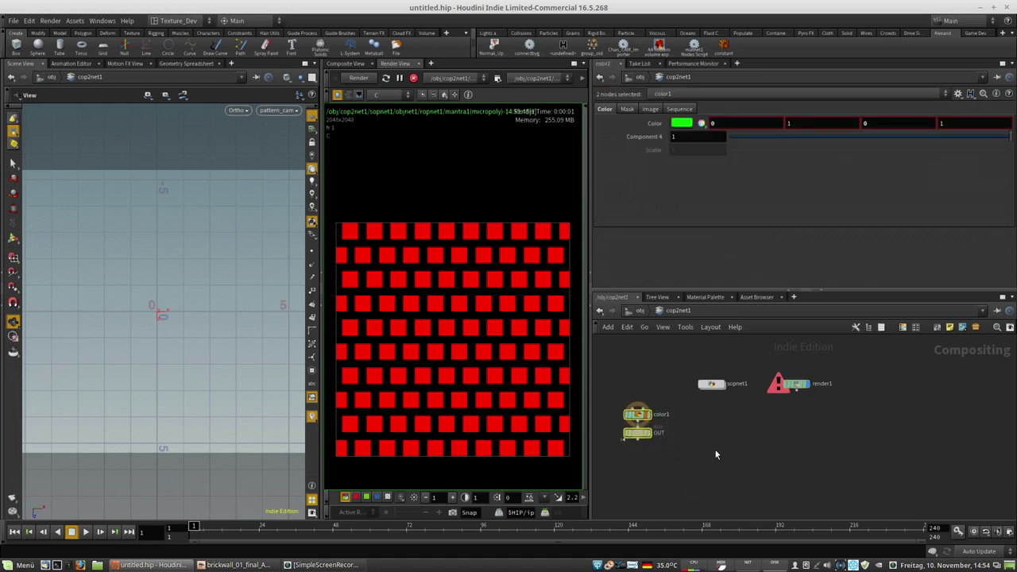
pyautogui.moveTo(744, 459); pyautogui.dragTo(792, 466, button='middle')
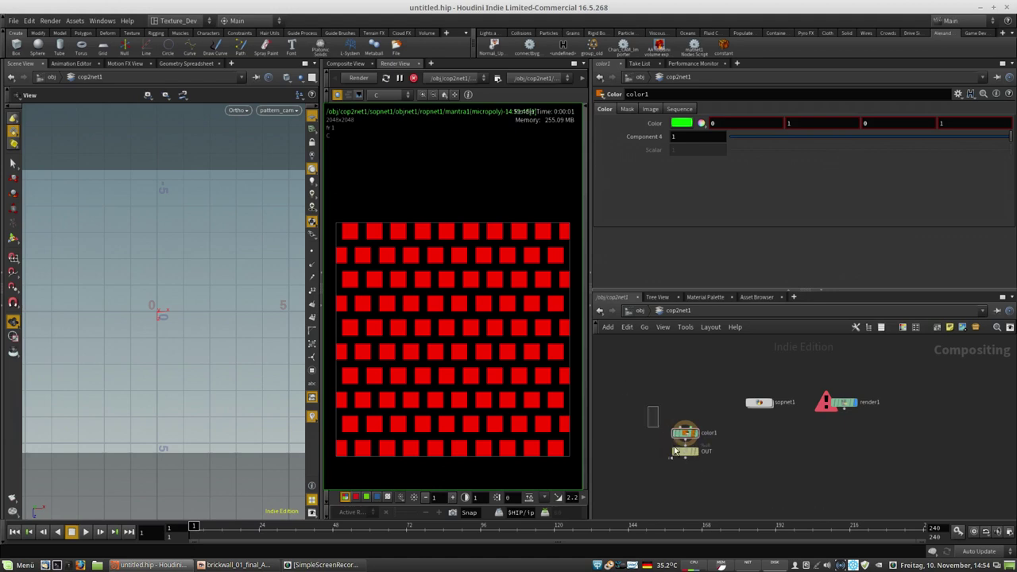
pyautogui.moveTo(675, 451); pyautogui.dragTo(633, 424)
# Step: Set all four components of color1's color to 0
pyautogui.press('BackSpace')
pyautogui.write('0')
pyautogui.press('Return')
pyautogui.moveTo(981, 124); pyautogui.dragTo(932, 128)
pyautogui.write('0')
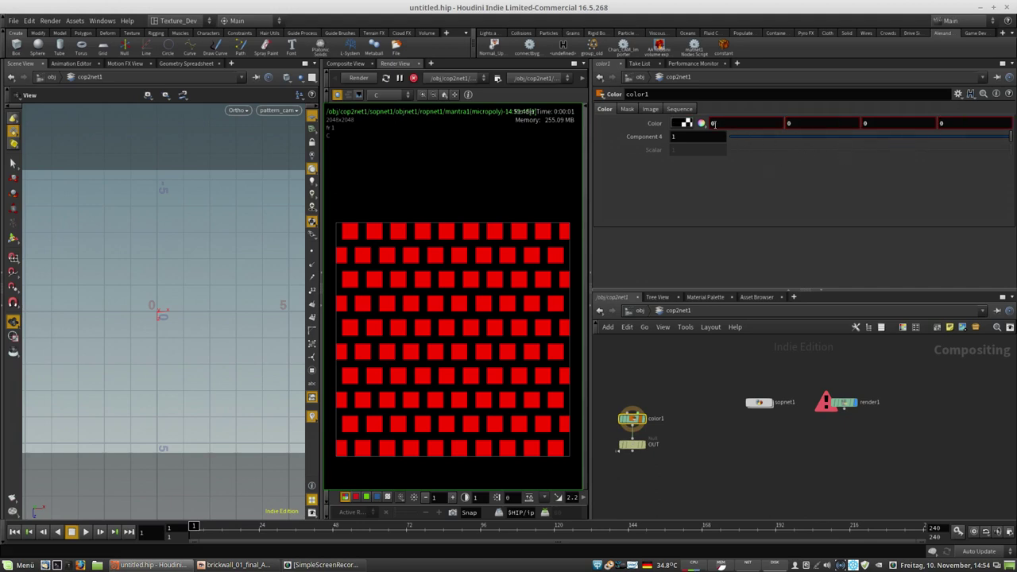
# Step: Rename the OUT null node to Renderactive
pyautogui.doubleClick(654, 445)
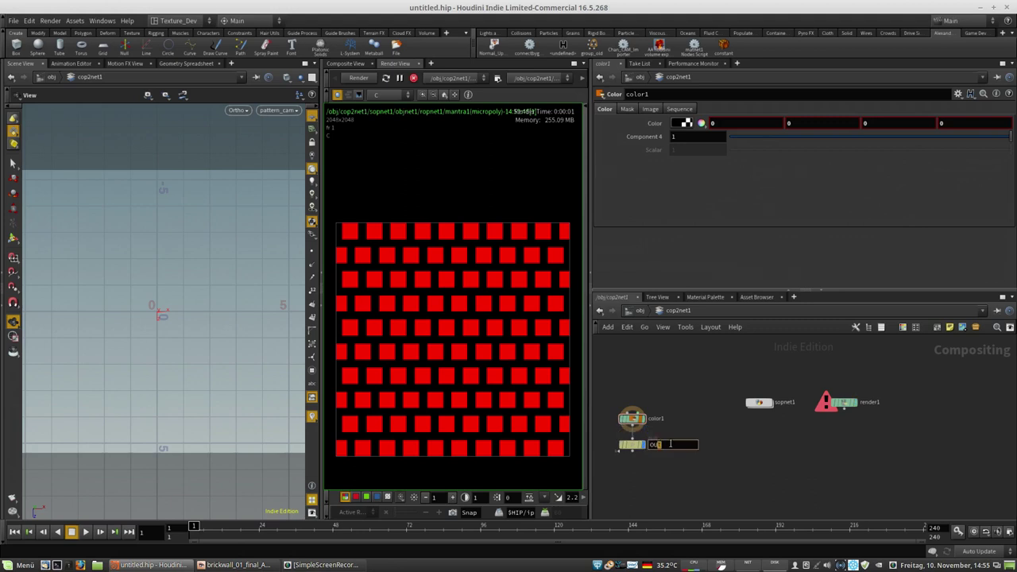
pyautogui.write('Rend')
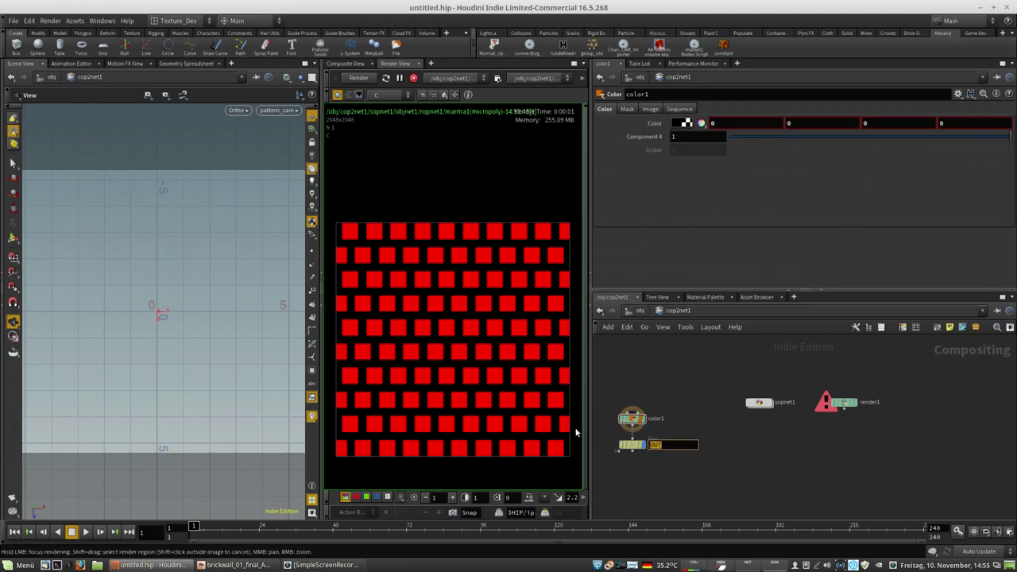
pyautogui.write('eractiv')
pyautogui.press('Return')
pyautogui.doubleClick(664, 444)
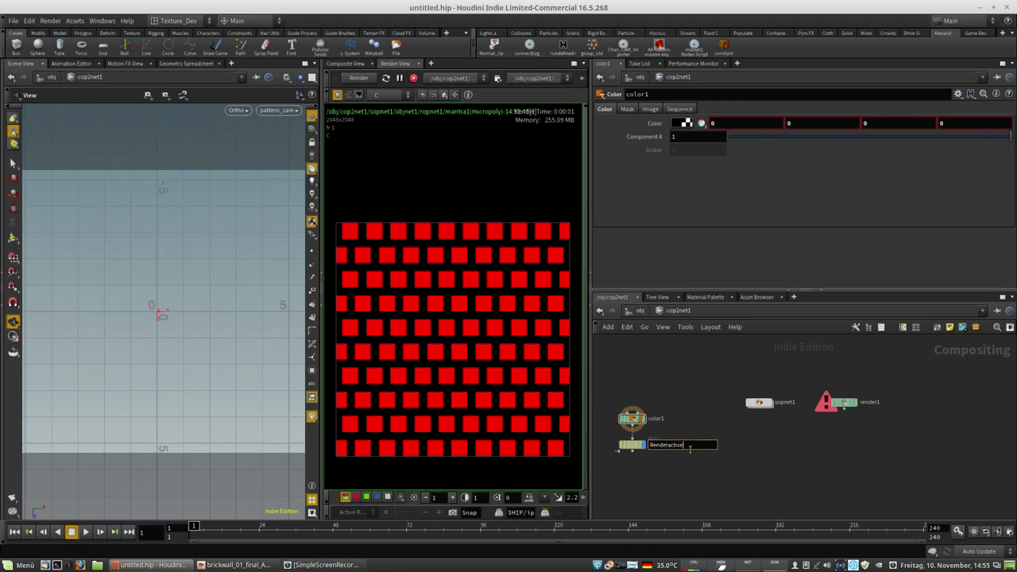
pyautogui.press('Return')
# Step: Set the render flag on the Renderactive null node
pyautogui.moveTo(633, 451)
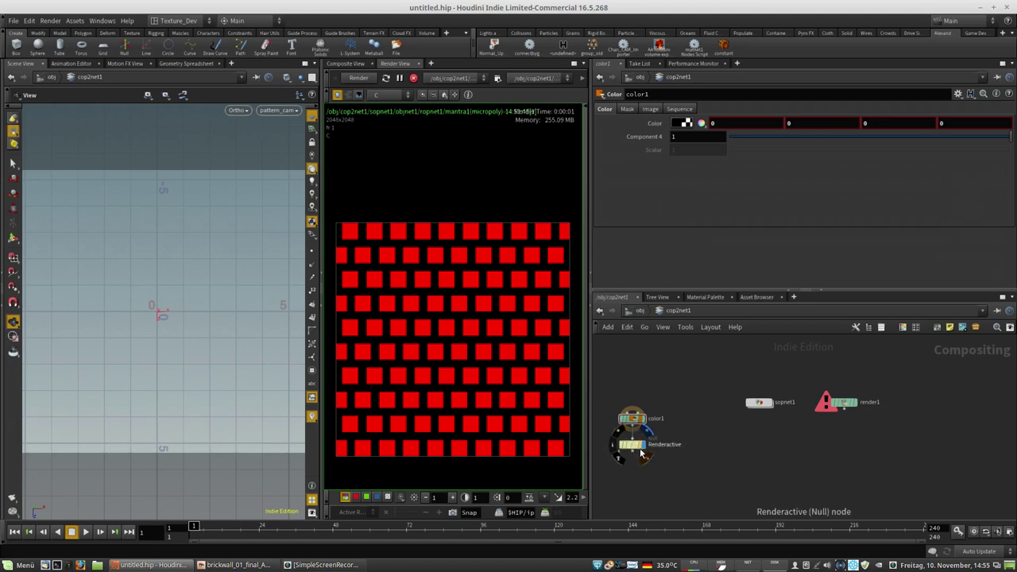
pyautogui.scroll(5, 694, 430)
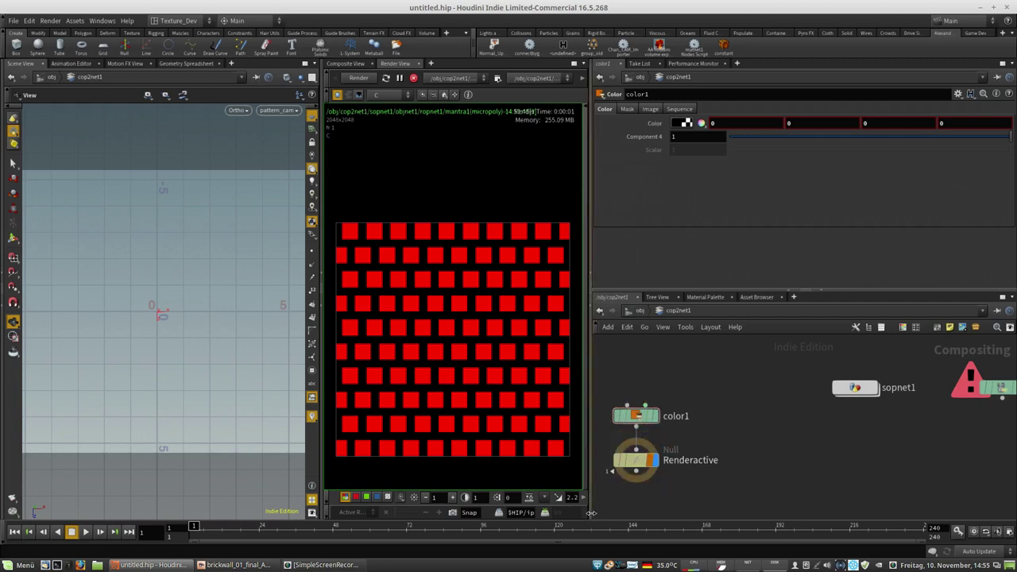
pyautogui.moveTo(650, 463)
pyautogui.mouseDown()
pyautogui.moveTo(633, 471)
pyautogui.moveTo(640, 466)
pyautogui.mouseUp()
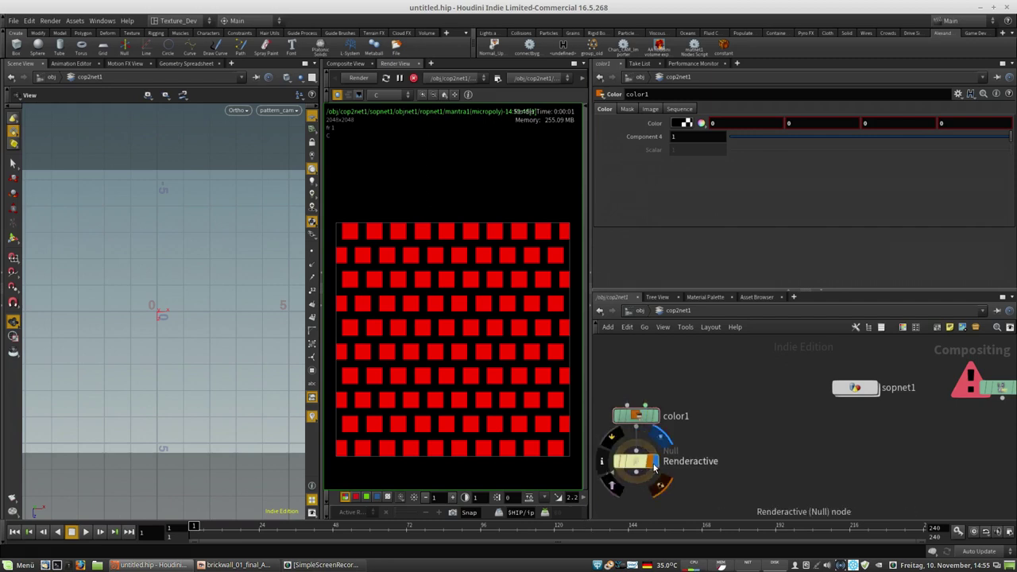
pyautogui.moveTo(851, 454); pyautogui.dragTo(664, 443, button='middle')
pyautogui.moveTo(726, 466); pyautogui.dragTo(888, 470, button='middle')
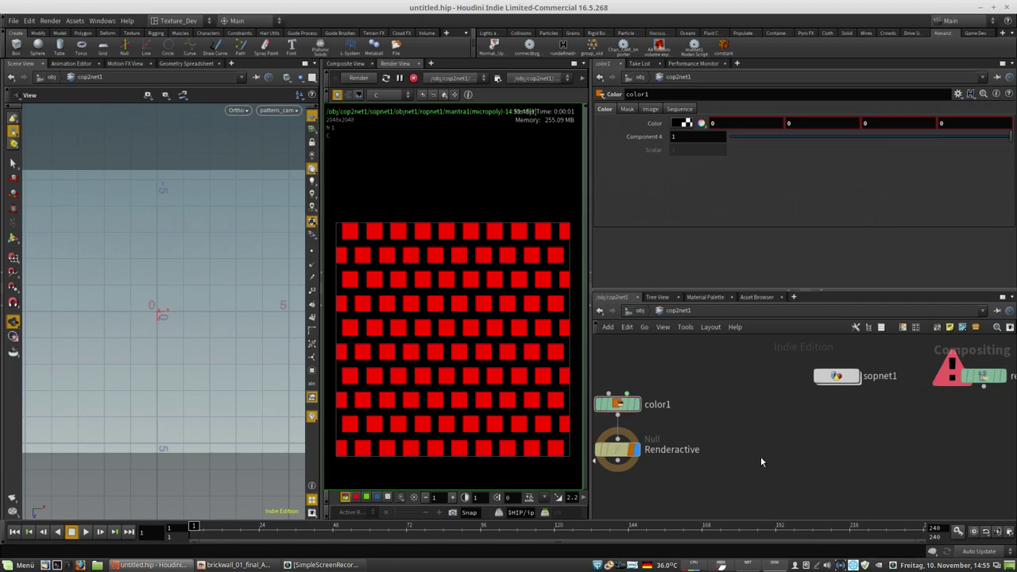
pyautogui.moveTo(737, 443); pyautogui.dragTo(766, 437, button='middle')
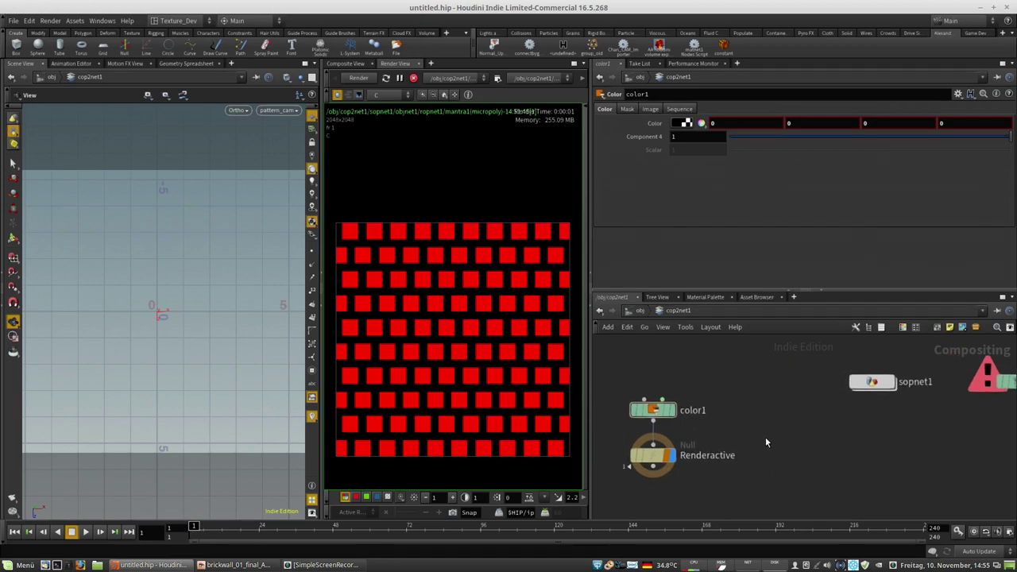
# Step: Reposition the connected color1 and Renderactive nodes farther from sopnet1
pyautogui.moveTo(683, 372); pyautogui.dragTo(641, 453)
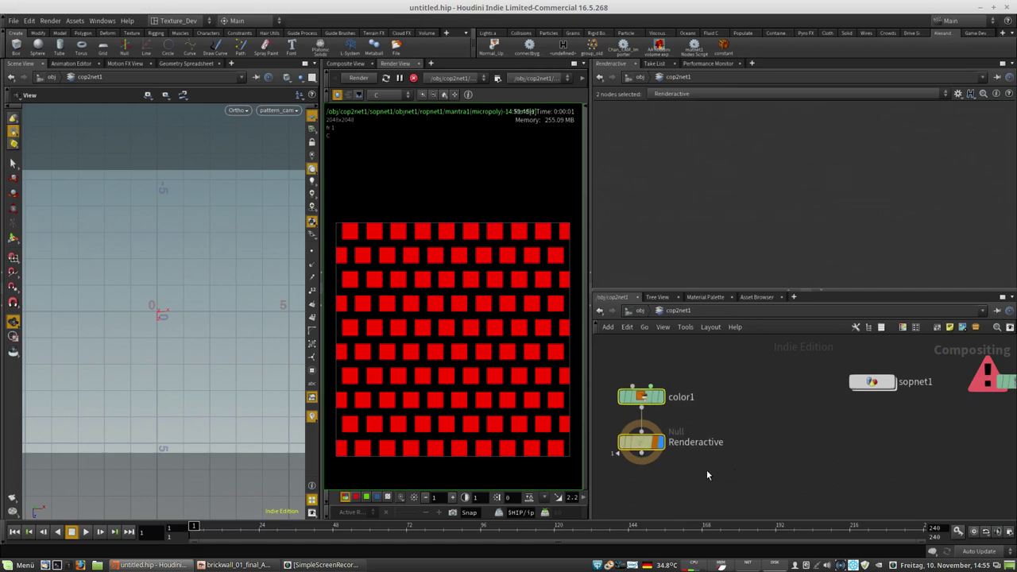
pyautogui.click(650, 445)
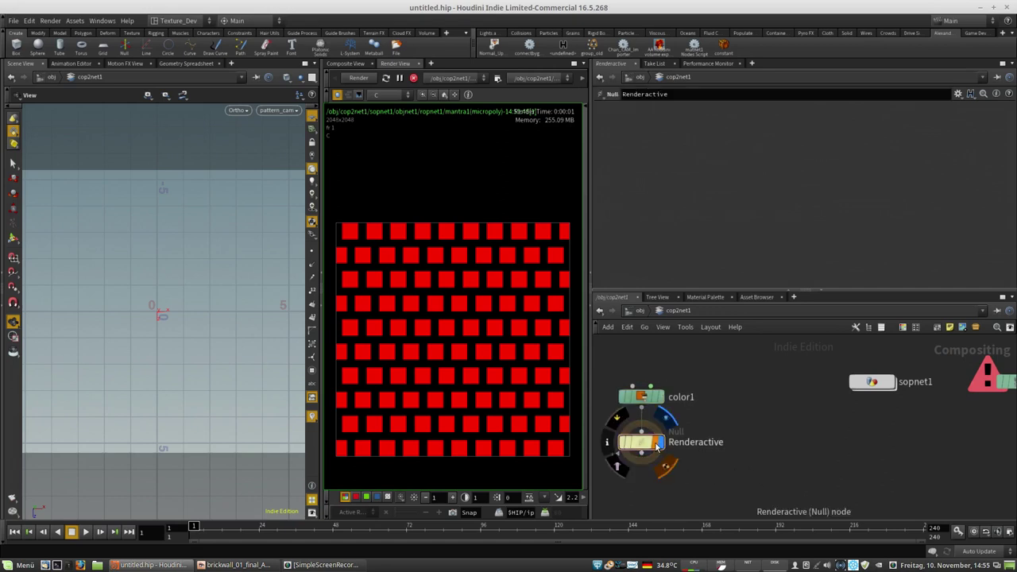
pyautogui.moveTo(657, 447); pyautogui.dragTo(656, 446)
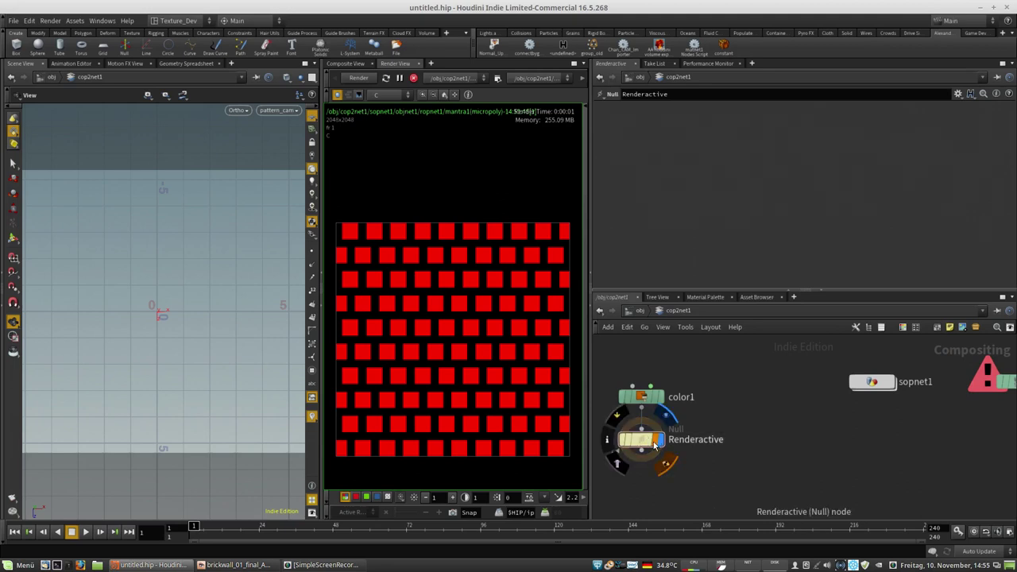
pyautogui.moveTo(750, 368); pyautogui.dragTo(809, 414, button='middle')
pyautogui.moveTo(782, 422); pyautogui.dragTo(648, 508)
pyautogui.moveTo(718, 485); pyautogui.dragTo(624, 407)
pyautogui.click(778, 439)
pyautogui.moveTo(844, 465); pyautogui.dragTo(710, 419, button='middle')
pyautogui.scroll(-3, 665, 439)
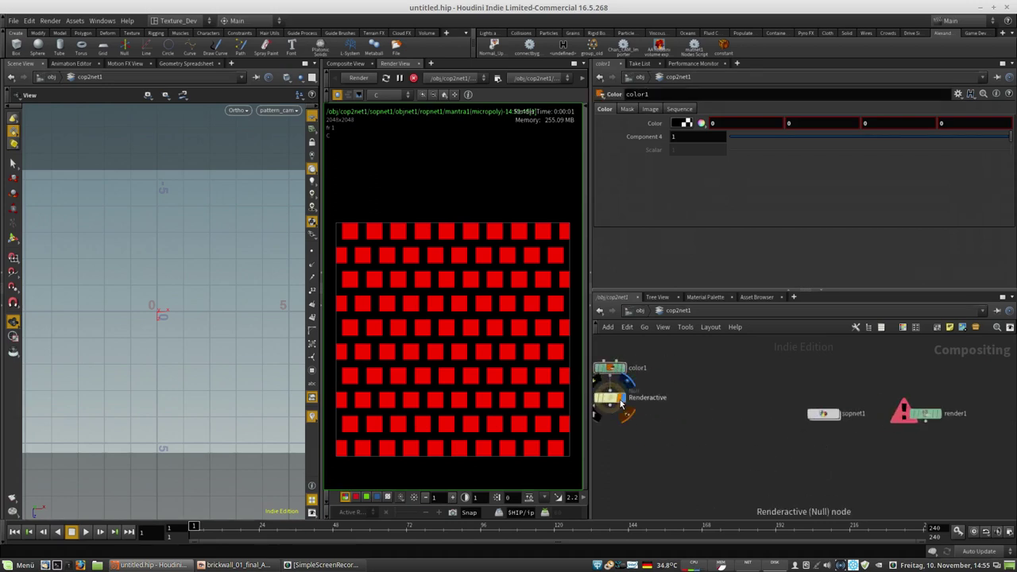
# Step: Add a second Color node below sopnet1, set its display flag and show it in the Composite View
pyautogui.moveTo(751, 458); pyautogui.dragTo(726, 455, button='middle')
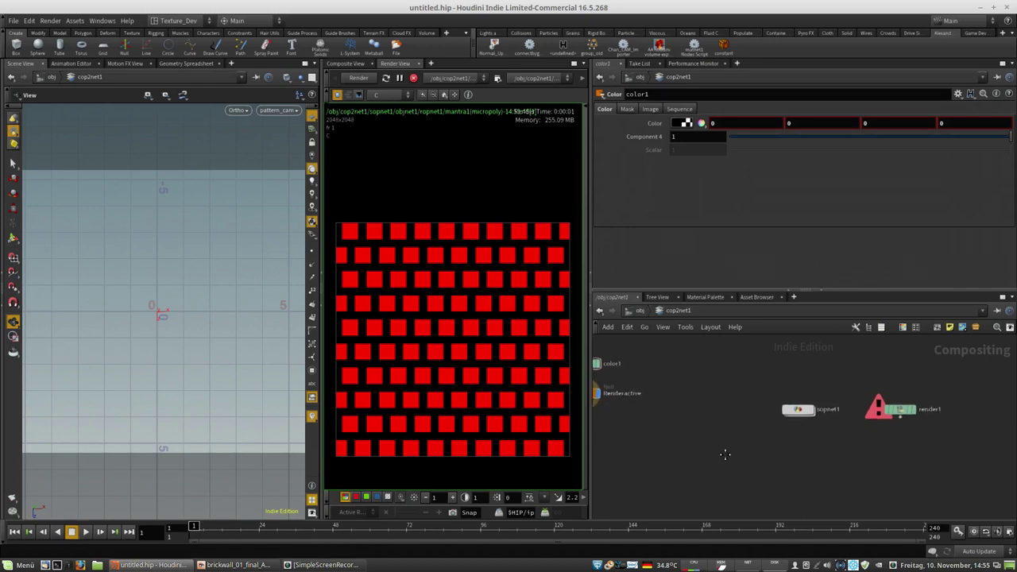
pyautogui.press('Tab')
pyautogui.write('colo')
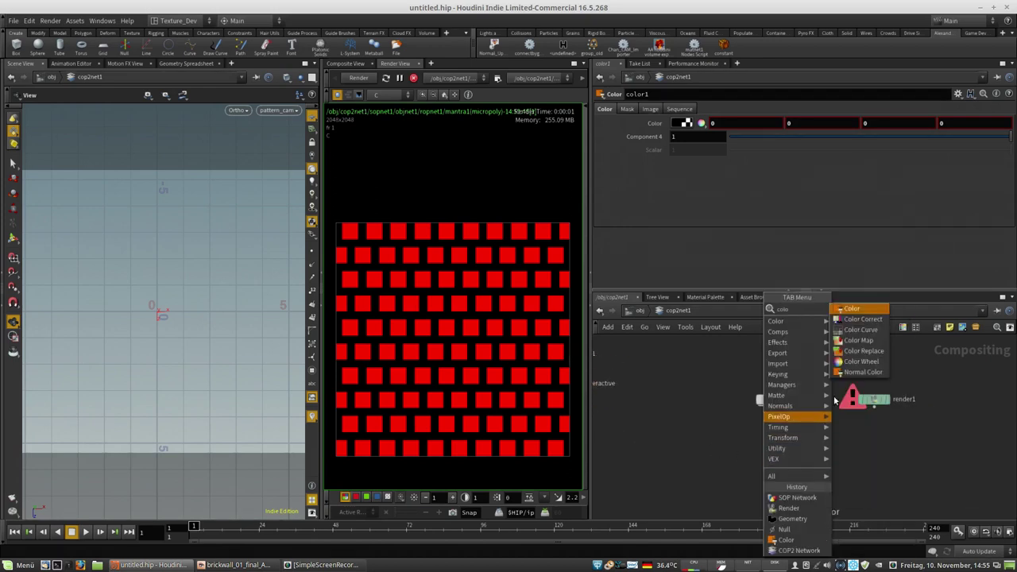
pyautogui.click(853, 309)
pyautogui.click(767, 465)
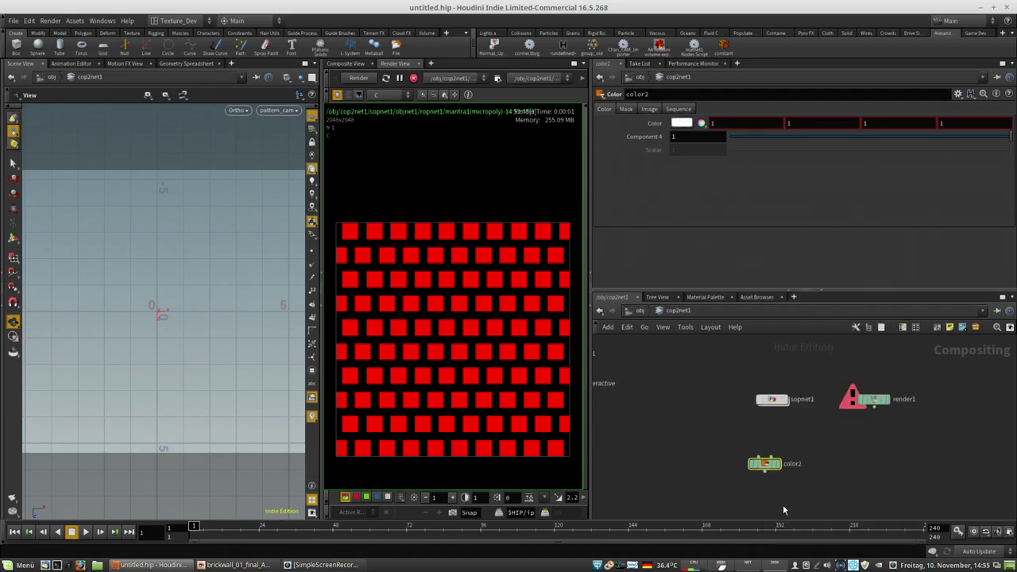
pyautogui.moveTo(762, 470)
pyautogui.mouseDown()
pyautogui.moveTo(784, 451)
pyautogui.moveTo(778, 459)
pyautogui.mouseUp()
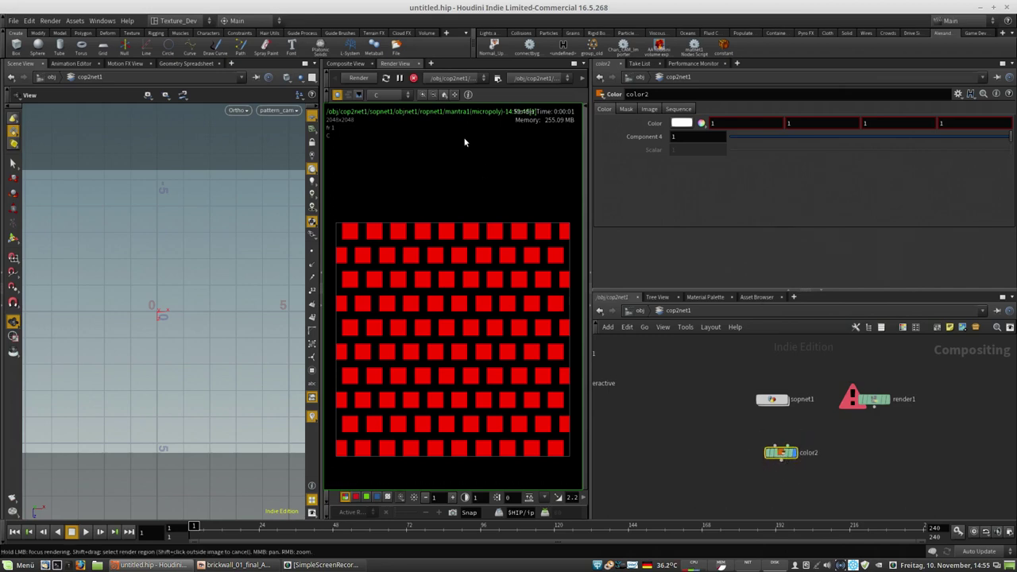
pyautogui.click(413, 80)
pyautogui.click(349, 64)
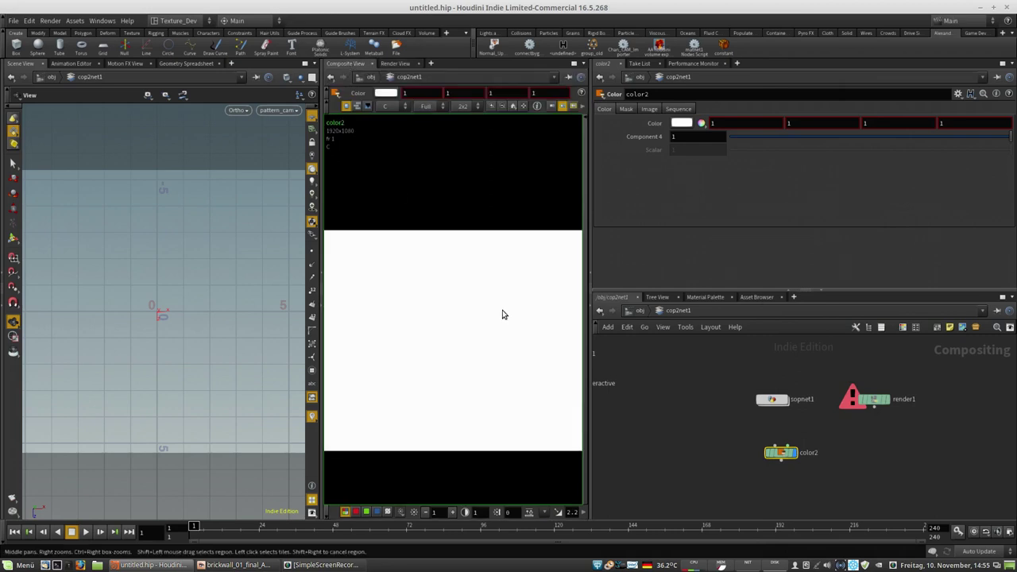
# Step: Make color2 magenta by setting its red component to 1 and its green component to 0
pyautogui.moveTo(766, 125); pyautogui.dragTo(655, 135)
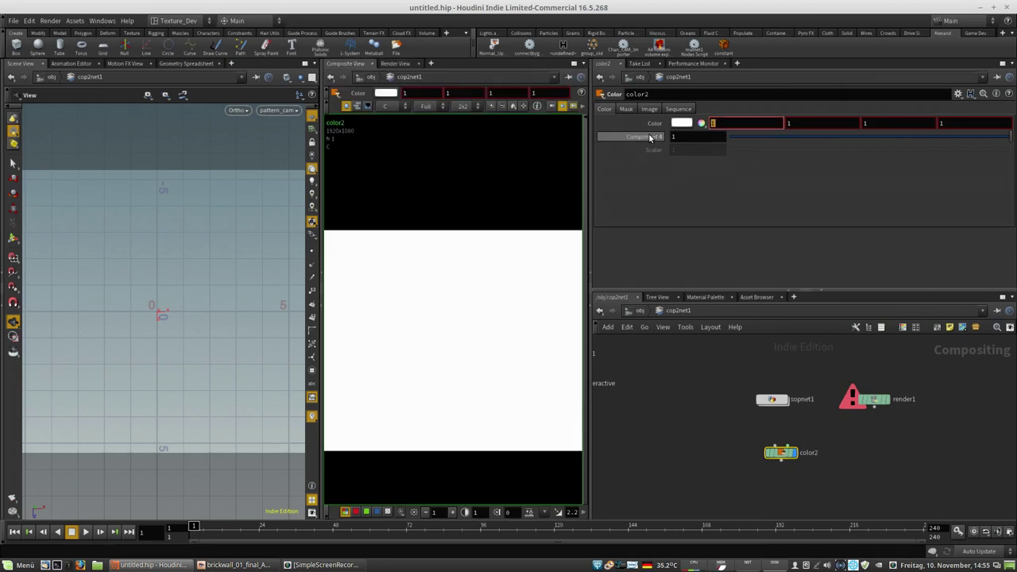
pyautogui.write('2')
pyautogui.press('Return')
pyautogui.moveTo(721, 123); pyautogui.dragTo(683, 123)
pyautogui.write('1')
pyautogui.press('Return')
pyautogui.moveTo(818, 122); pyautogui.dragTo(786, 123)
pyautogui.write('0')
pyautogui.press('Return')
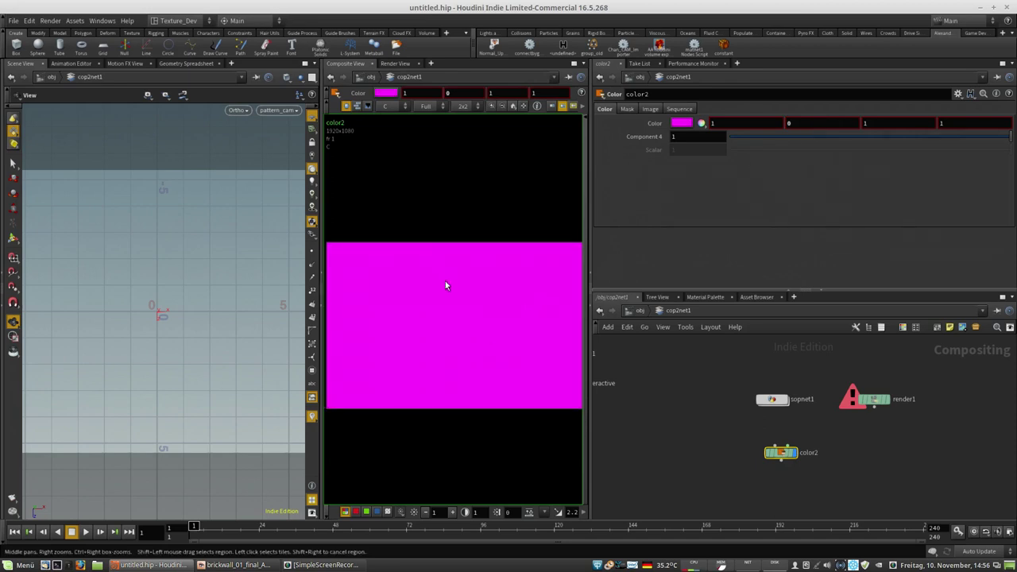
# Step: Align the color2 node directly beneath sopnet1
pyautogui.moveTo(673, 389); pyautogui.dragTo(737, 377, button='middle')
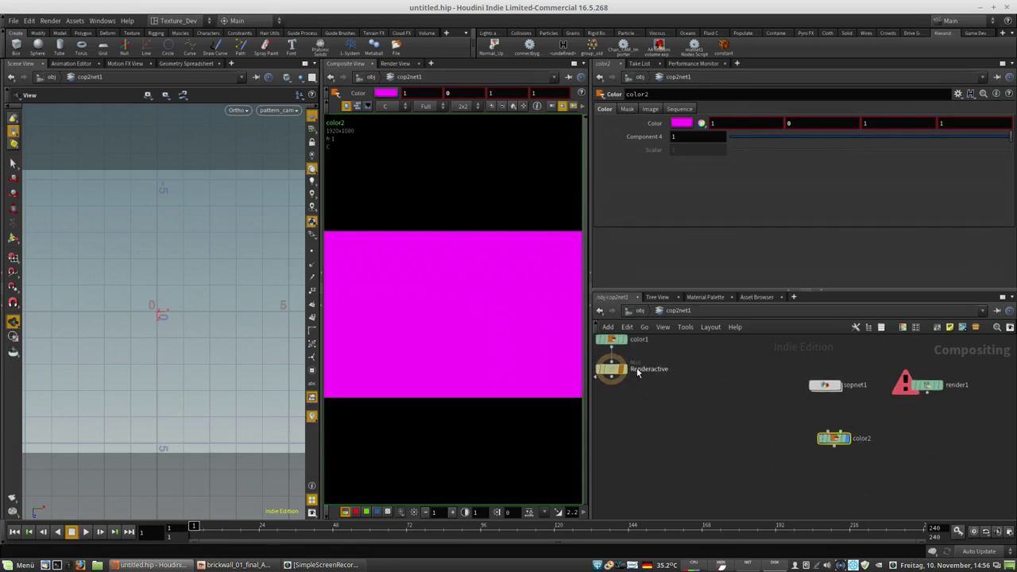
pyautogui.moveTo(708, 403); pyautogui.dragTo(662, 416, button='middle')
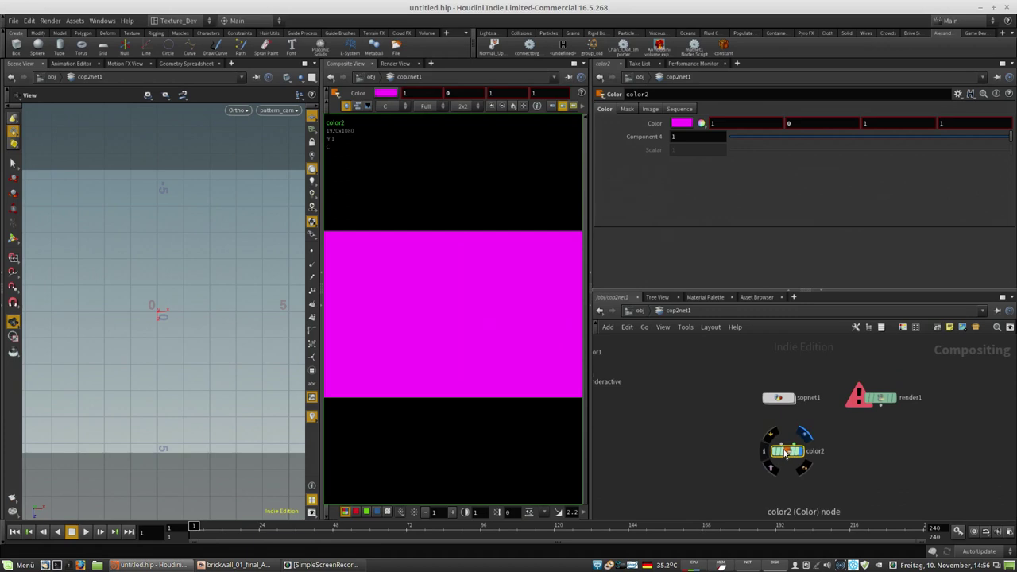
pyautogui.moveTo(785, 455)
pyautogui.mouseDown()
pyautogui.moveTo(771, 471)
pyautogui.moveTo(776, 460)
pyautogui.mouseUp()
# Step: Set render1's driver to /obj/cop2net1/sopnet1/objnet1/ropnet1/mantra1
pyautogui.moveTo(897, 419); pyautogui.dragTo(814, 428, button='middle')
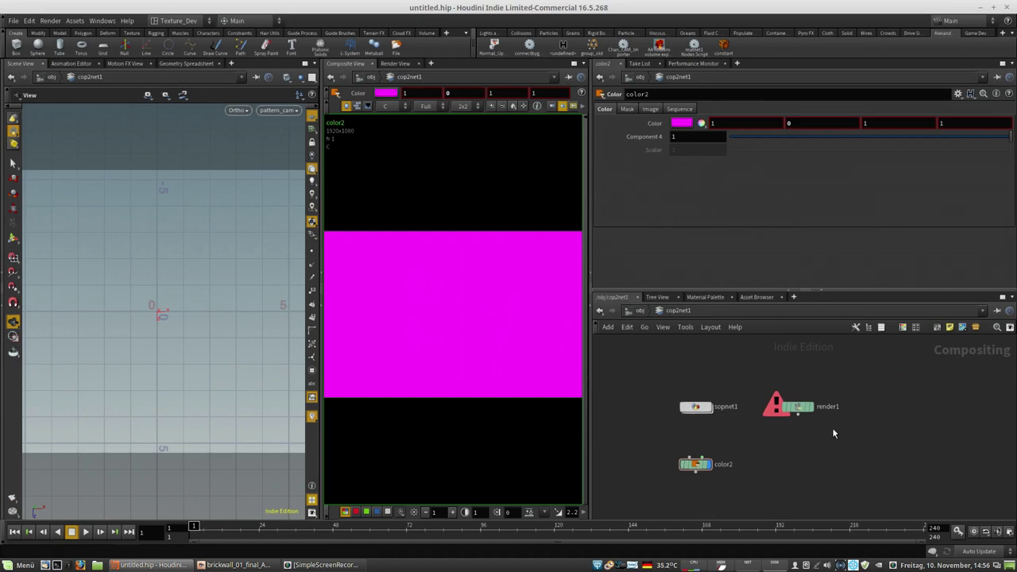
pyautogui.moveTo(814, 412)
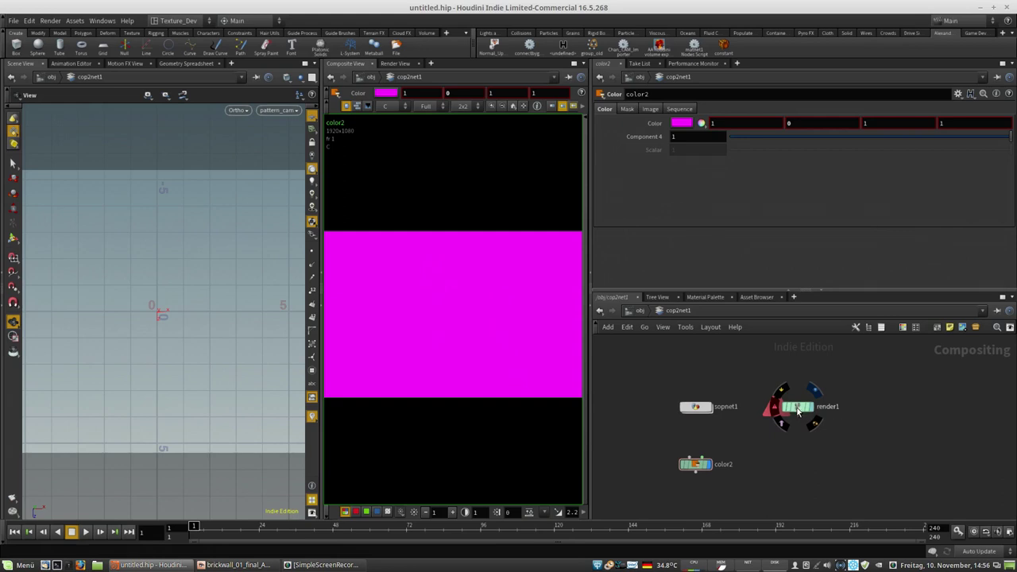
pyautogui.click(800, 410)
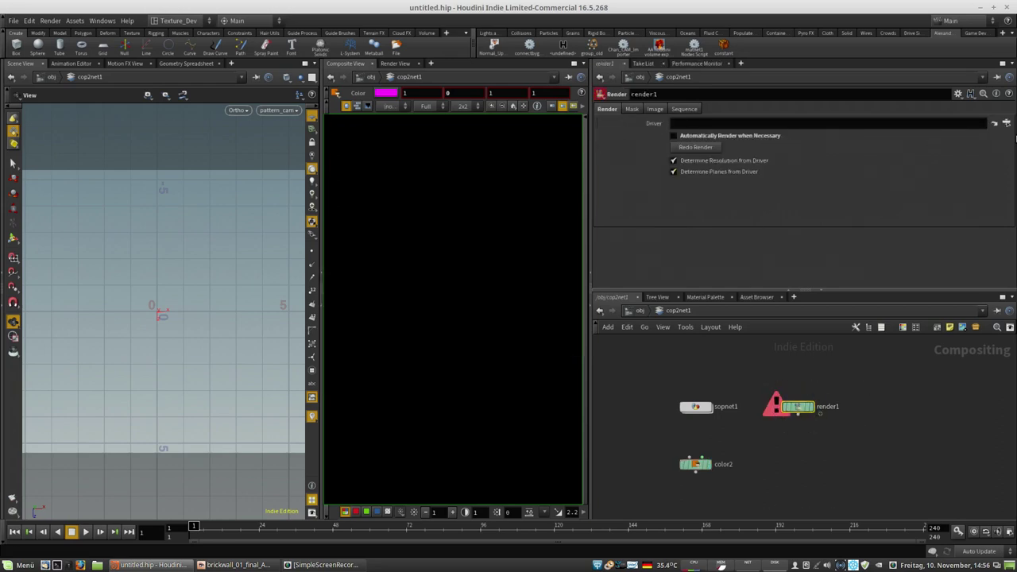
pyautogui.click(1007, 124)
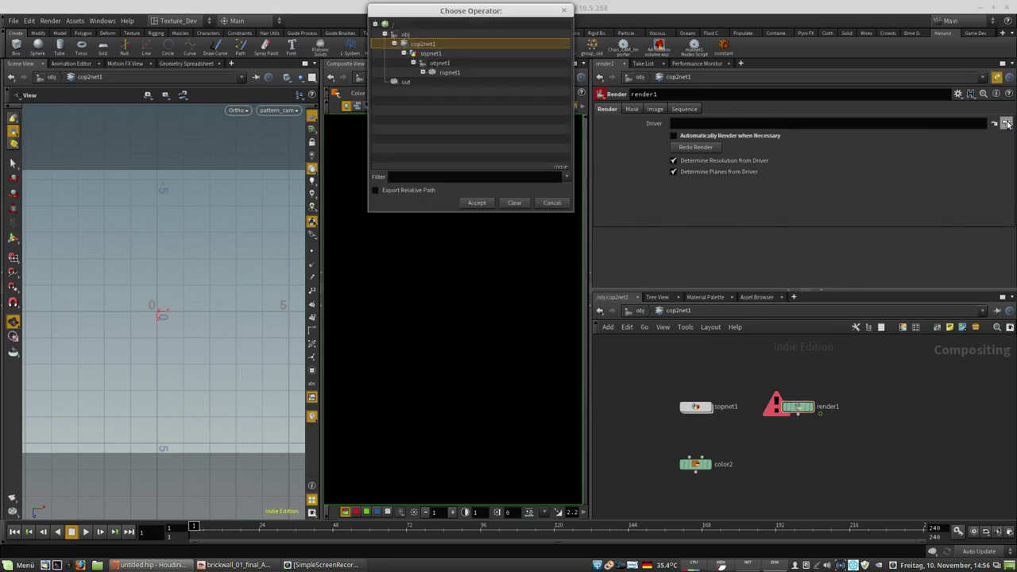
pyautogui.click(423, 72)
pyautogui.click(472, 83)
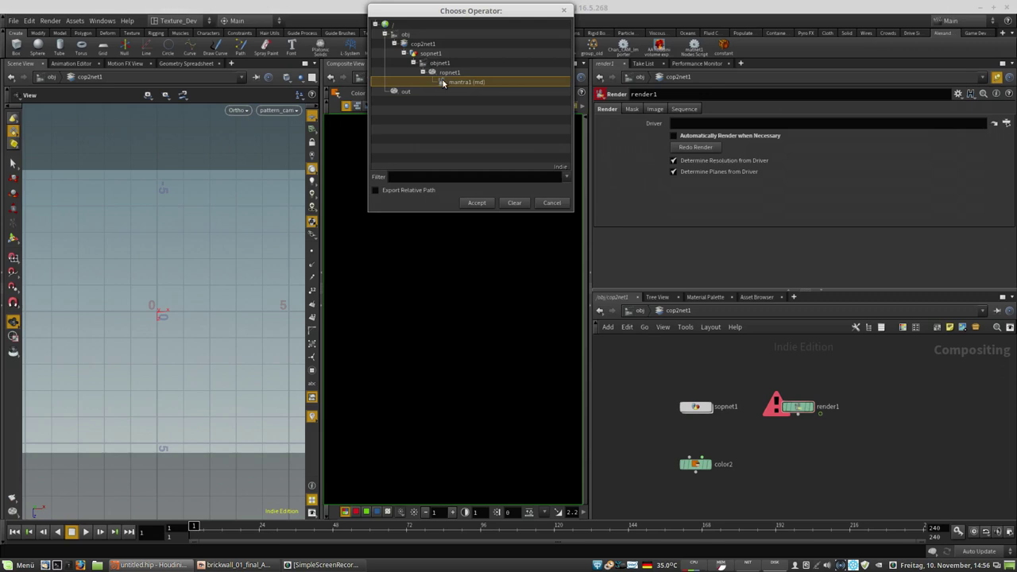
pyautogui.click(478, 203)
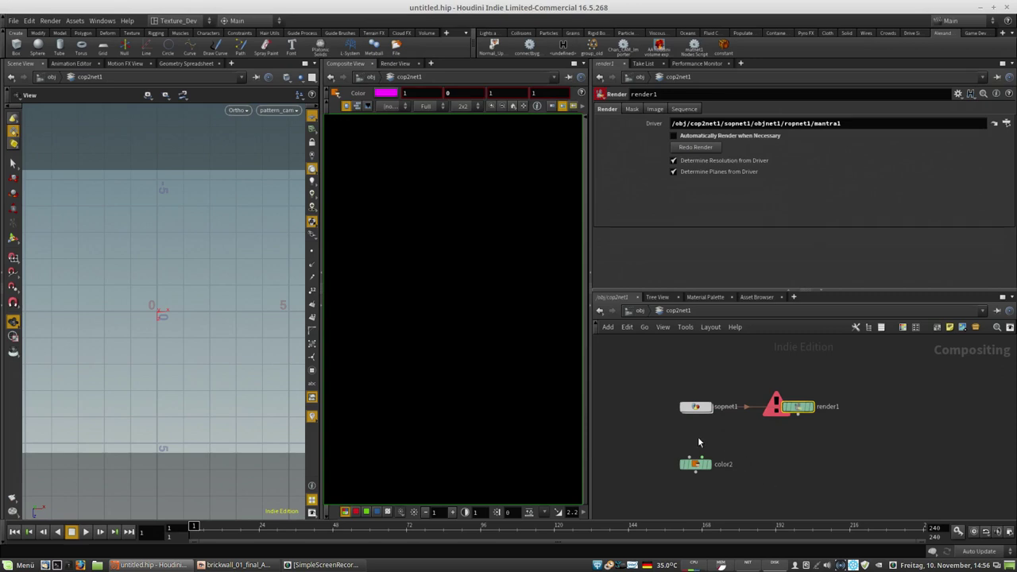
# Step: Display render1 in the Composite View and frame its whole pattern image
pyautogui.click(810, 407)
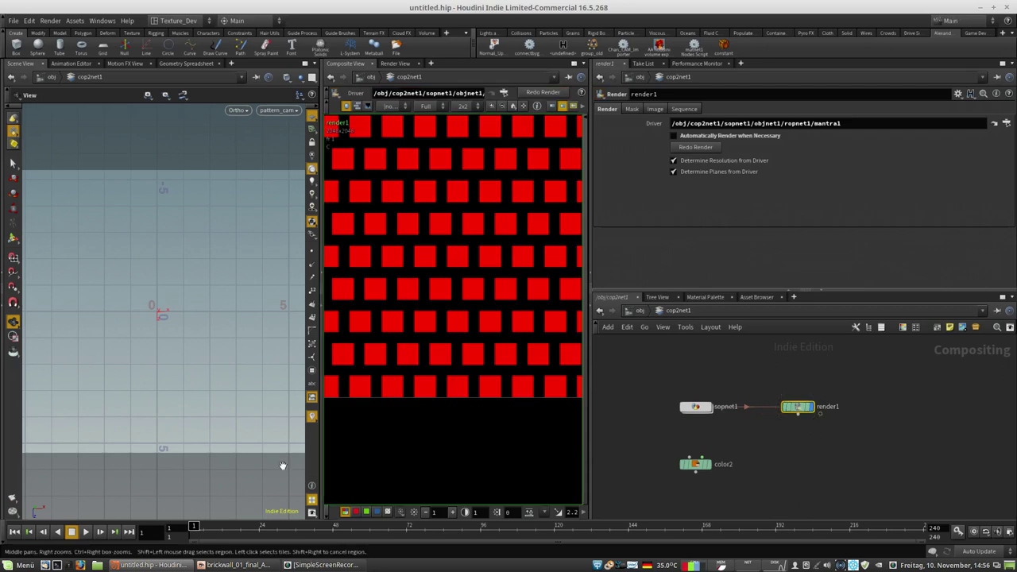
pyautogui.scroll(-2, 510, 372)
pyautogui.moveTo(514, 351); pyautogui.dragTo(477, 376, button='middle')
pyautogui.scroll(2, 439, 362)
pyautogui.scroll(-1, 448, 253)
pyautogui.moveTo(453, 261); pyautogui.dragTo(454, 280, button='middle')
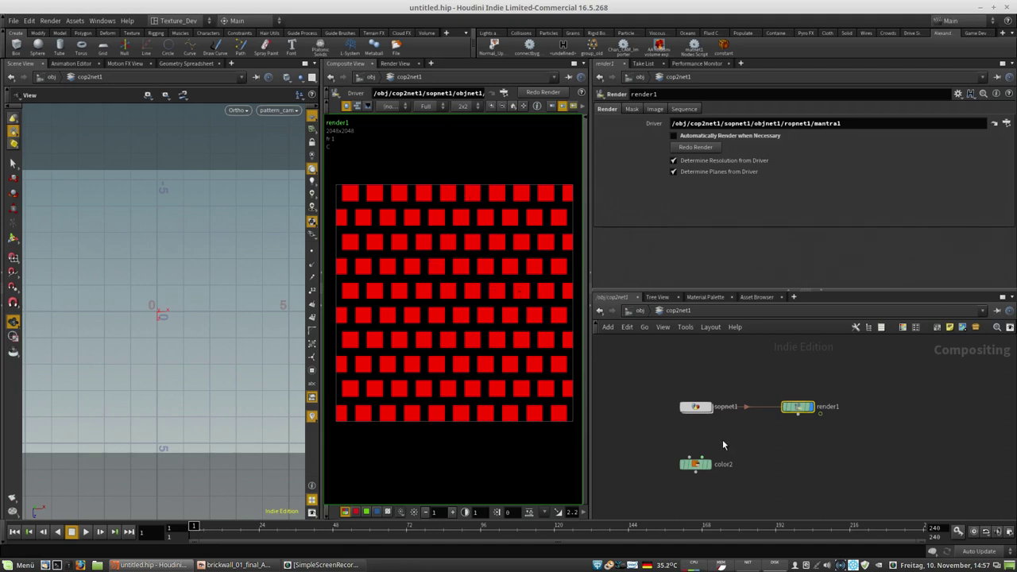
# Step: Add a Composite node to the network, placed below and beside color2
pyautogui.moveTo(756, 453); pyautogui.dragTo(789, 444, button='middle')
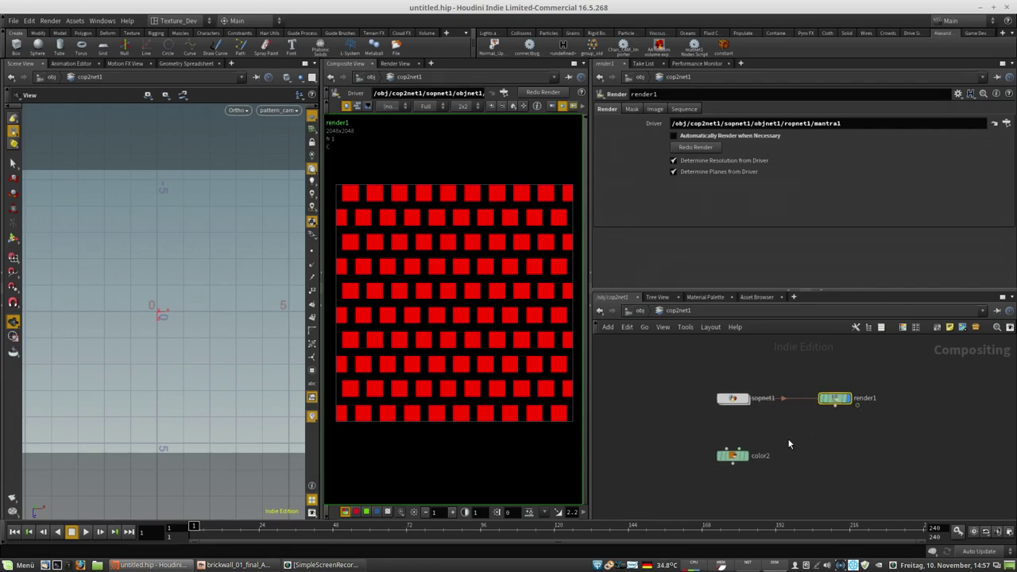
pyautogui.press('Tab')
pyautogui.write('comp')
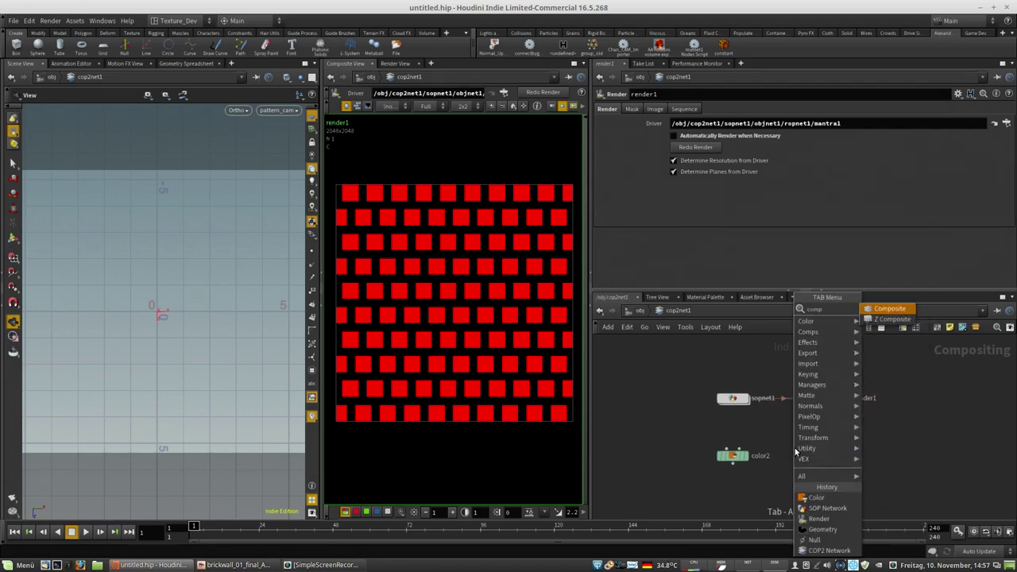
pyautogui.press('Return')
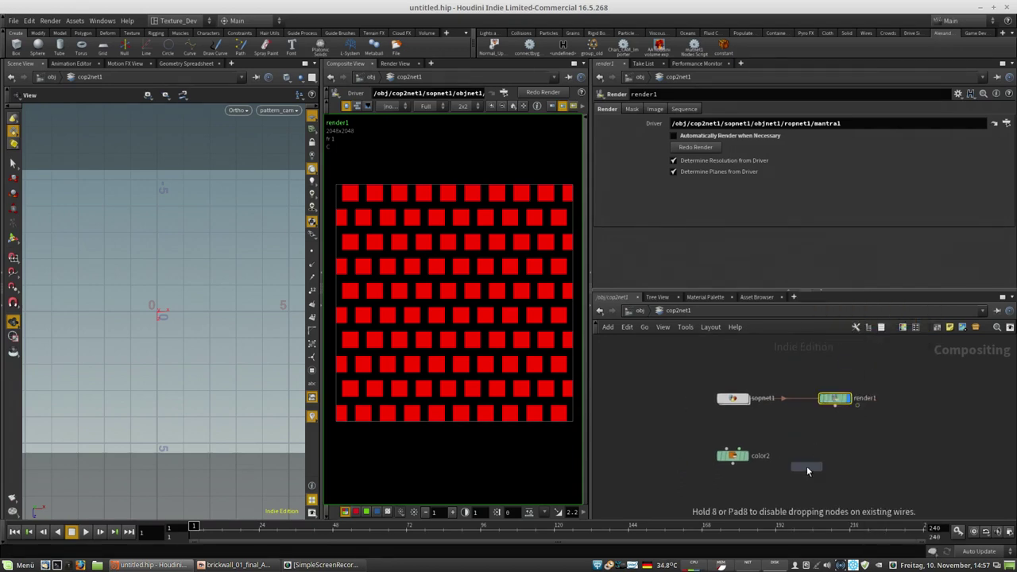
pyautogui.click(807, 466)
pyautogui.moveTo(815, 460); pyautogui.dragTo(809, 485)
pyautogui.press('Escape')
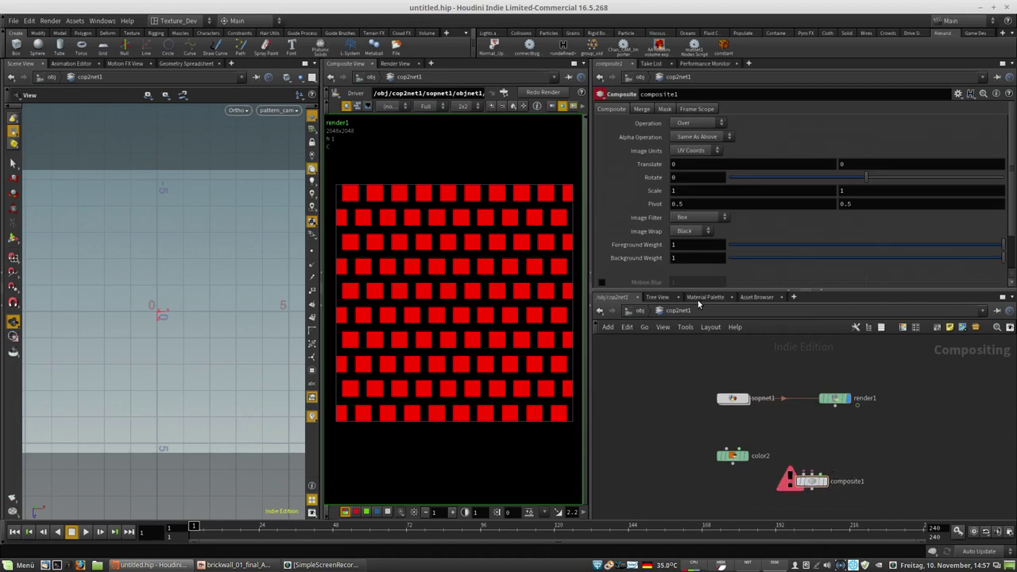
# Step: Examine composite1's blend operations, mask settings, and foreground and background weights
pyautogui.click(700, 124)
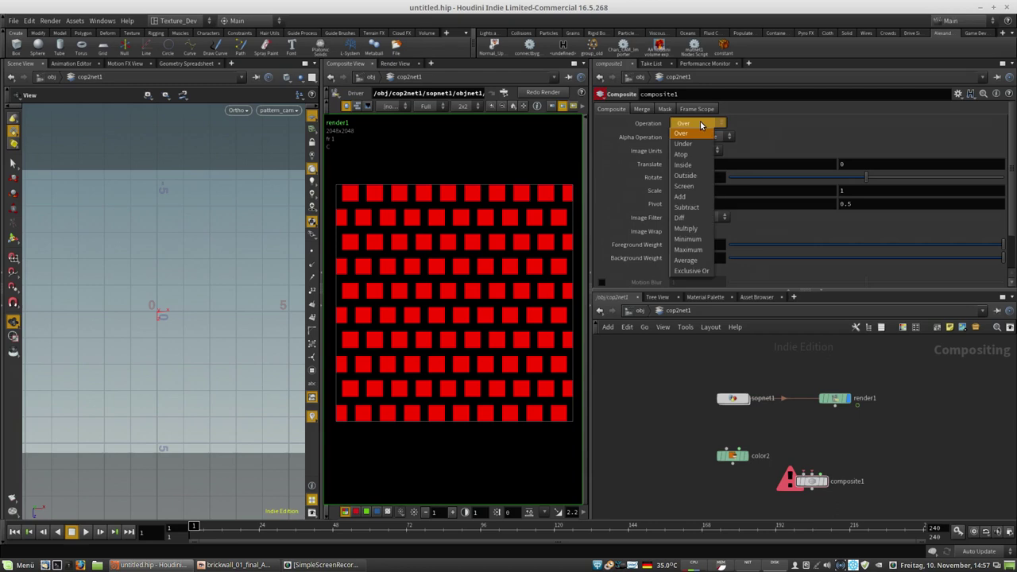
pyautogui.click(818, 132)
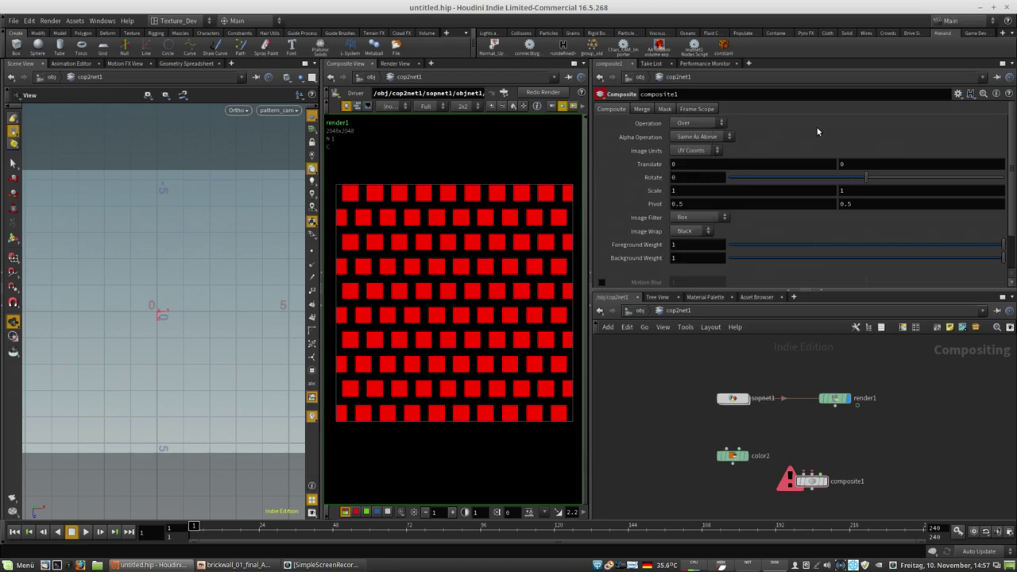
pyautogui.click(666, 110)
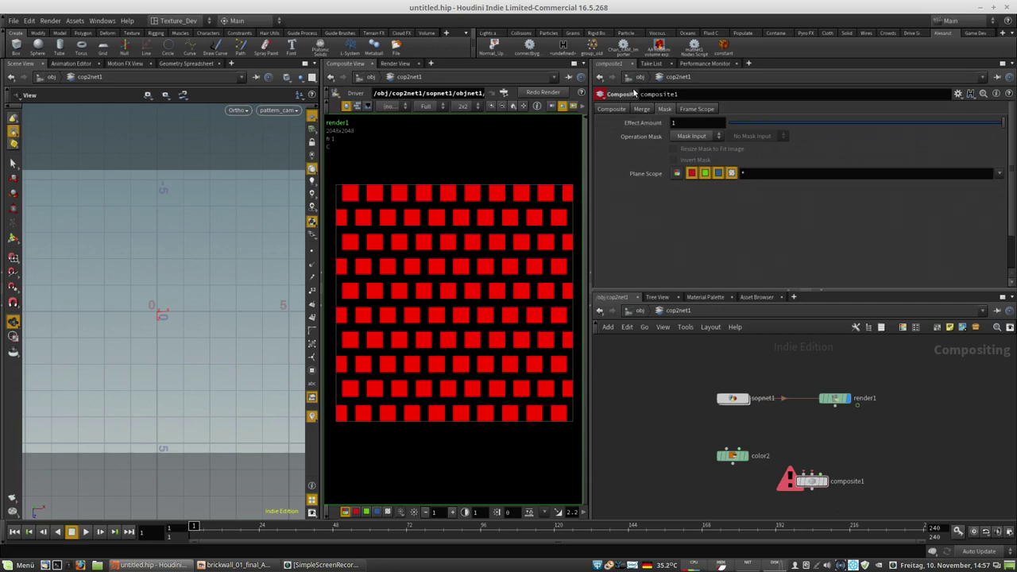
pyautogui.click(616, 108)
pyautogui.scroll(-2, 647, 238)
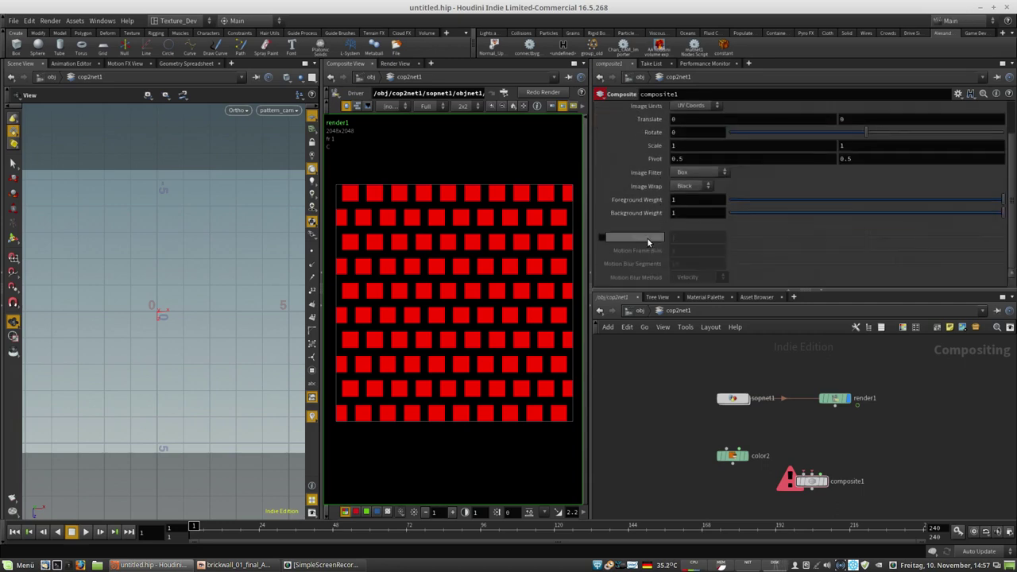
pyautogui.moveTo(921, 212); pyautogui.dragTo(1005, 213)
pyautogui.scroll(2, 641, 206)
pyautogui.scroll(-2, 640, 220)
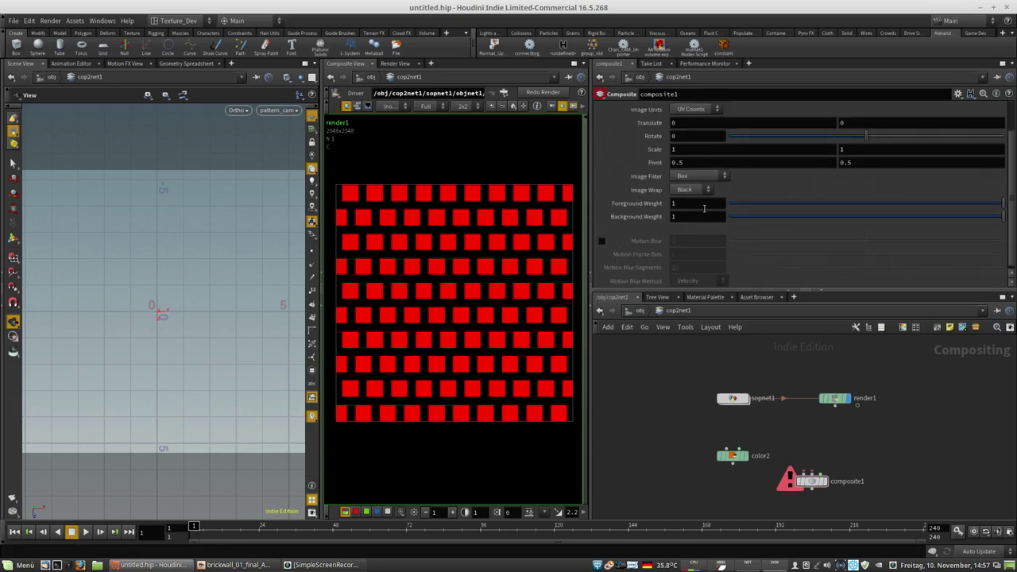
pyautogui.scroll(2, 644, 240)
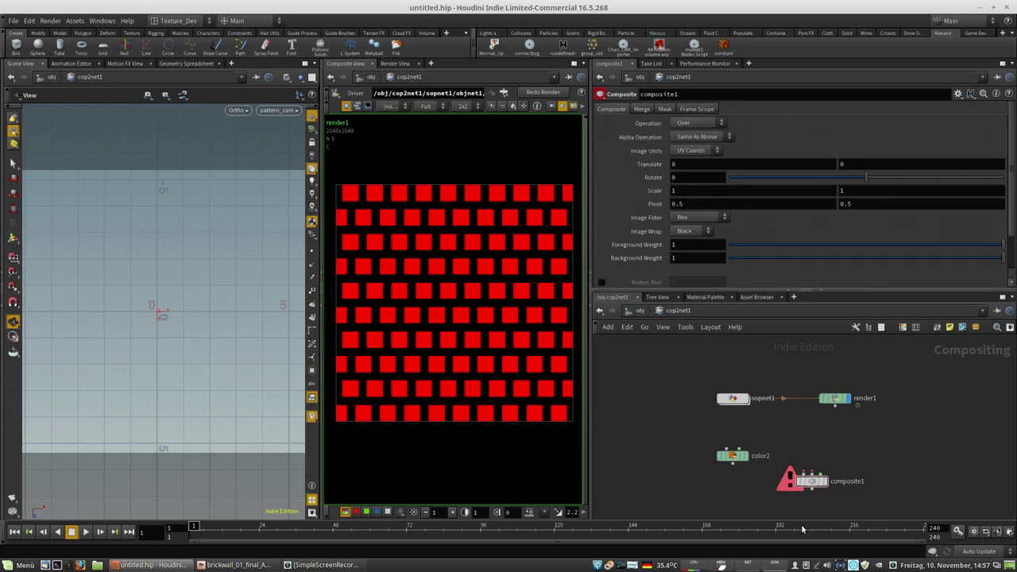
# Step: Place an Add node near the Composite node and delete it again
pyautogui.press('Tab')
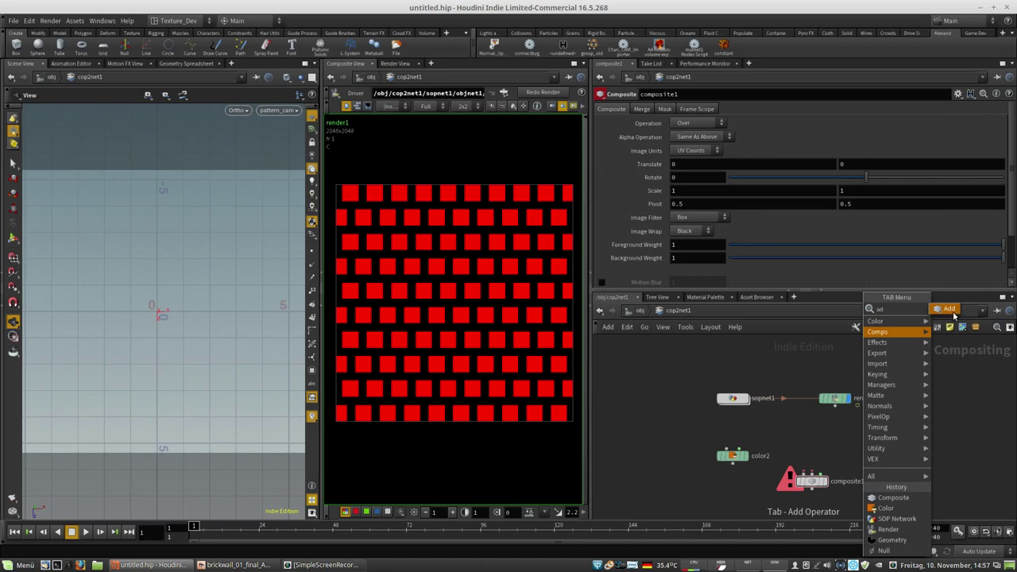
pyautogui.click(956, 317)
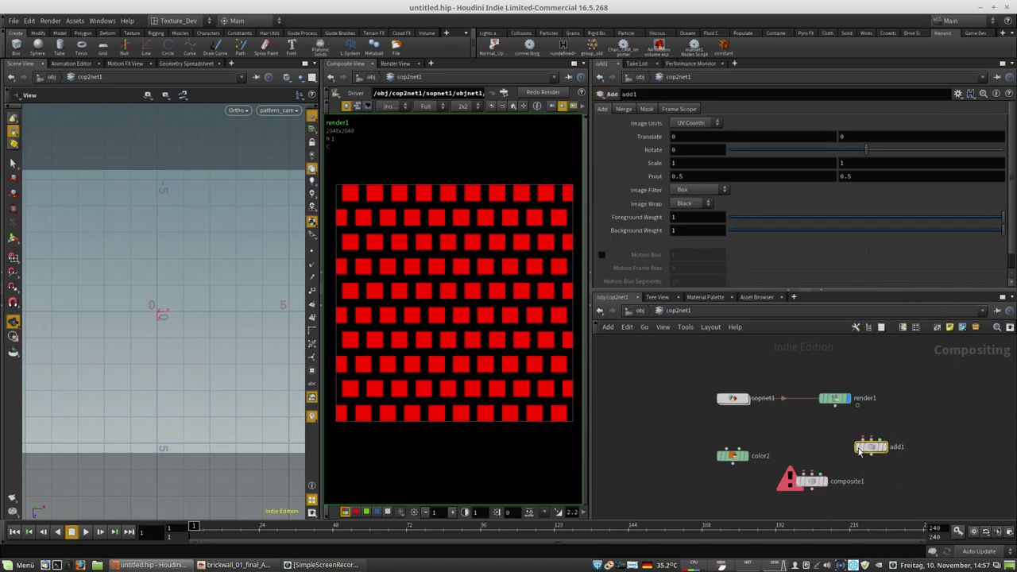
pyautogui.click(859, 451)
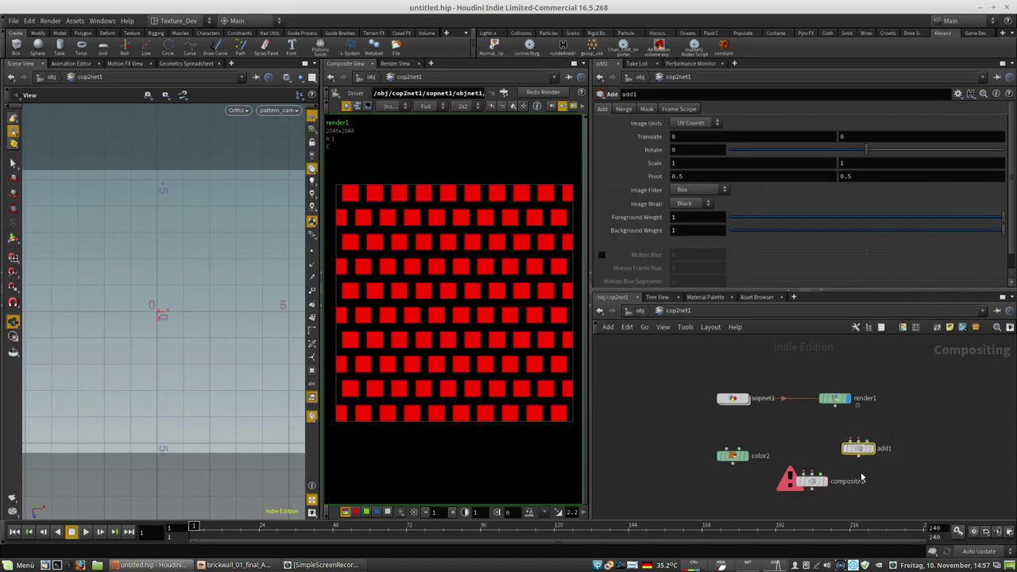
pyautogui.press('Delete')
# Step: Add a Deform node above and beside composite1
pyautogui.press('Tab')
pyautogui.press('Escape')
pyautogui.press('Tab')
pyautogui.write('def')
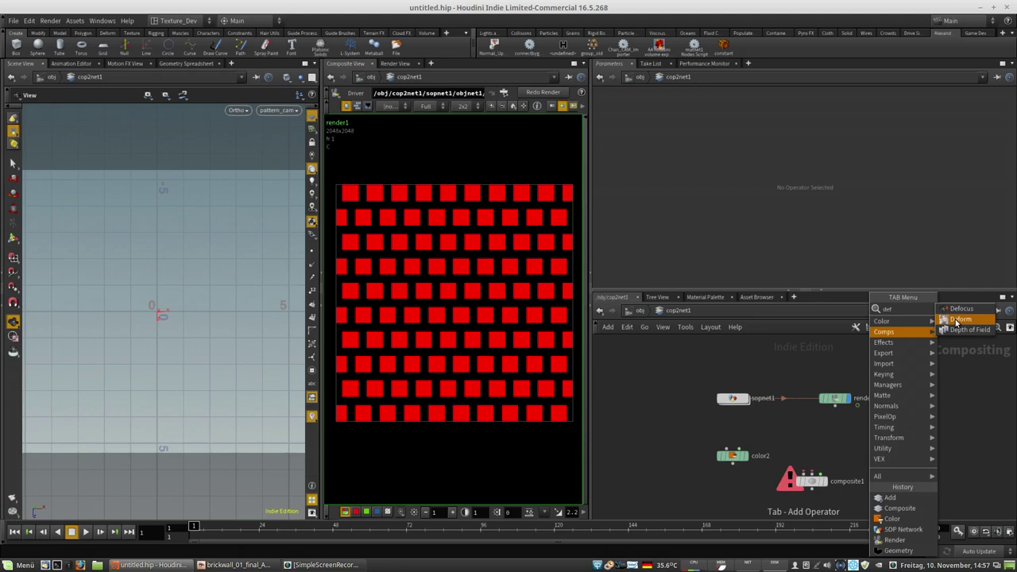
pyautogui.click(961, 321)
pyautogui.click(868, 451)
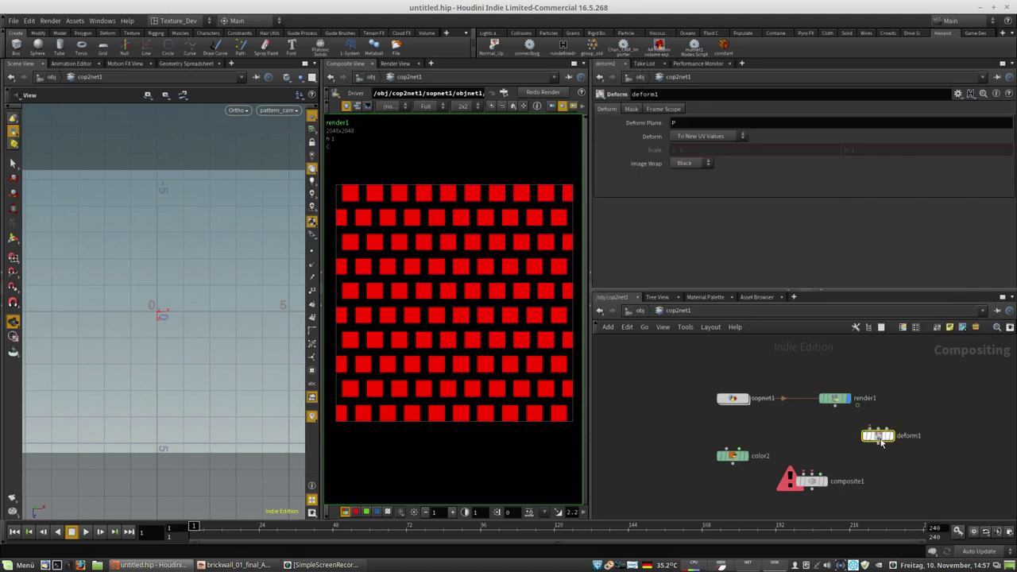
pyautogui.moveTo(868, 454); pyautogui.dragTo(863, 454)
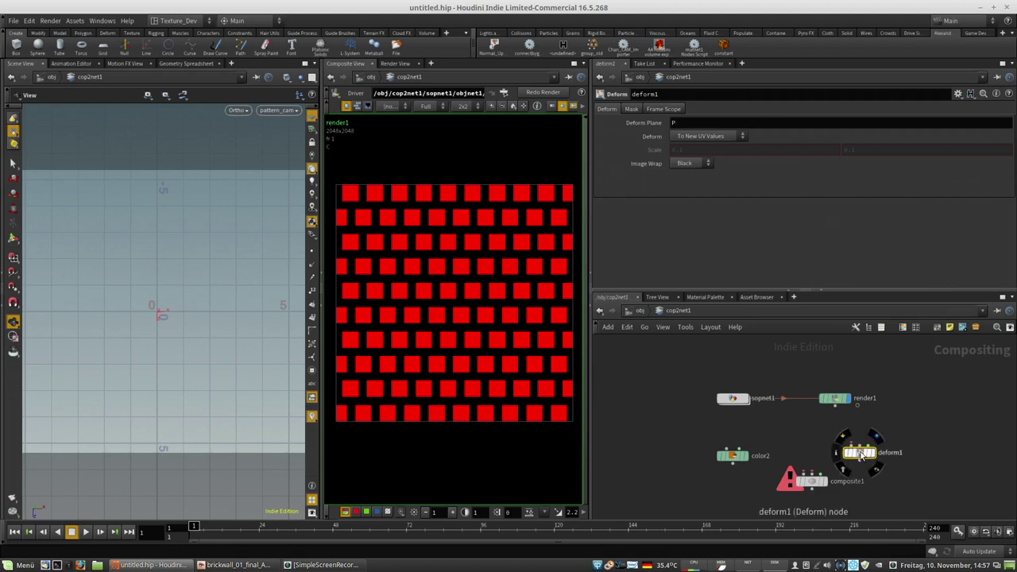
# Step: Set the Deform node's deform plane to C, view its deform methods, and delete the node
pyautogui.moveTo(701, 123); pyautogui.dragTo(590, 128)
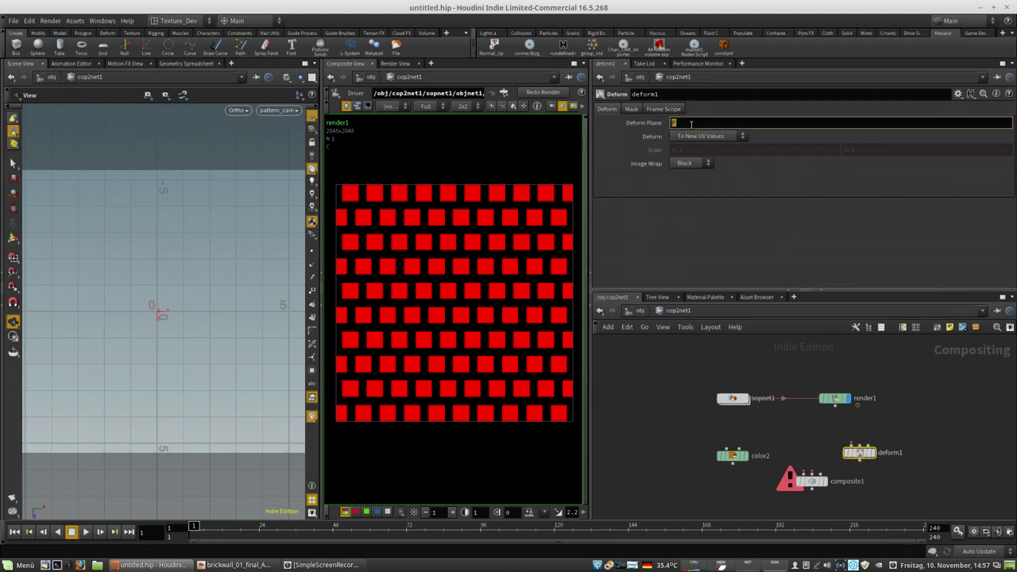
pyautogui.press('Return')
pyautogui.moveTo(859, 456); pyautogui.dragTo(882, 456)
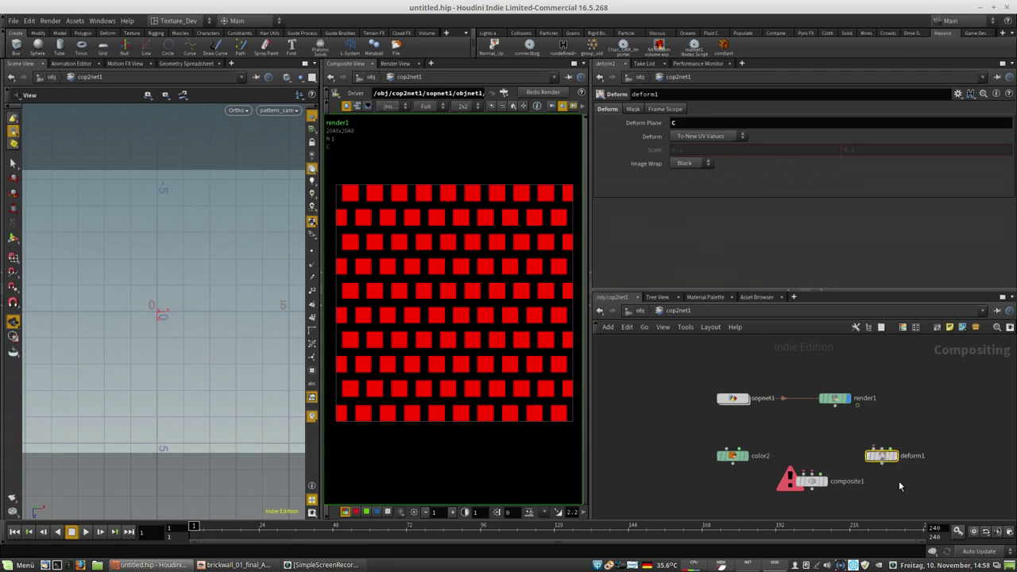
pyautogui.click(701, 142)
pyautogui.click(845, 226)
pyautogui.press('Delete')
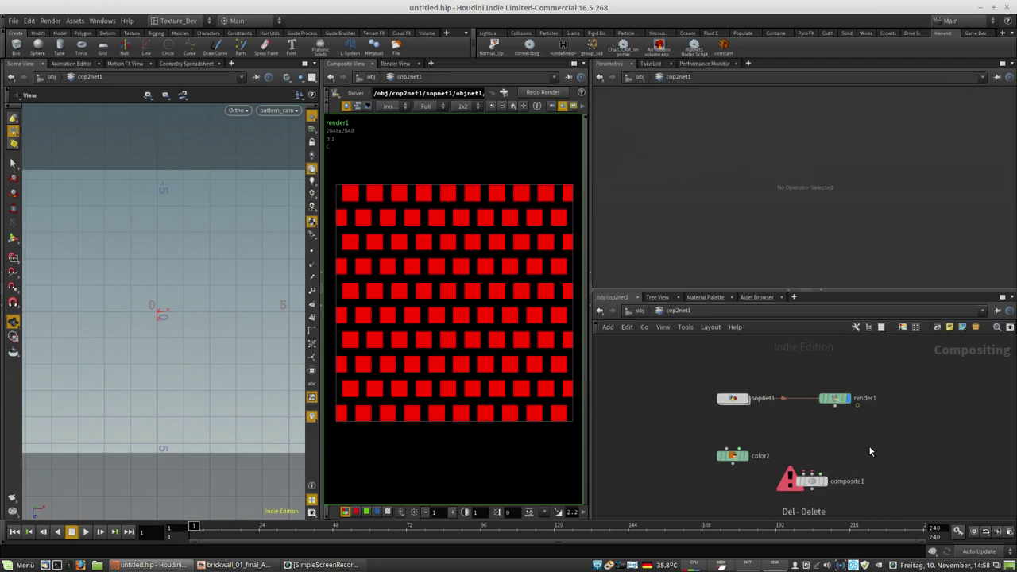
pyautogui.press('Tab')
pyautogui.moveTo(895, 417)
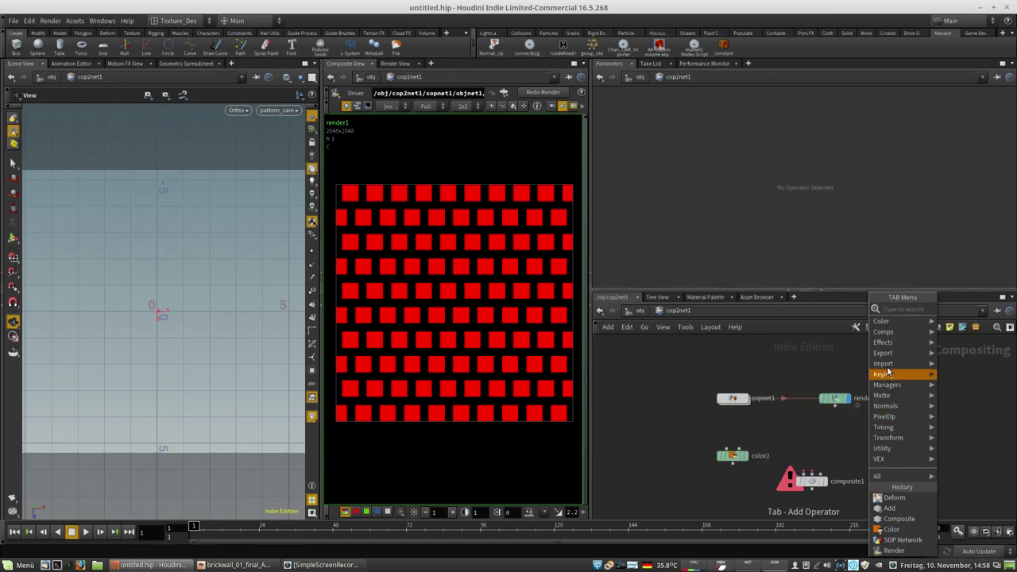
pyautogui.moveTo(888, 344)
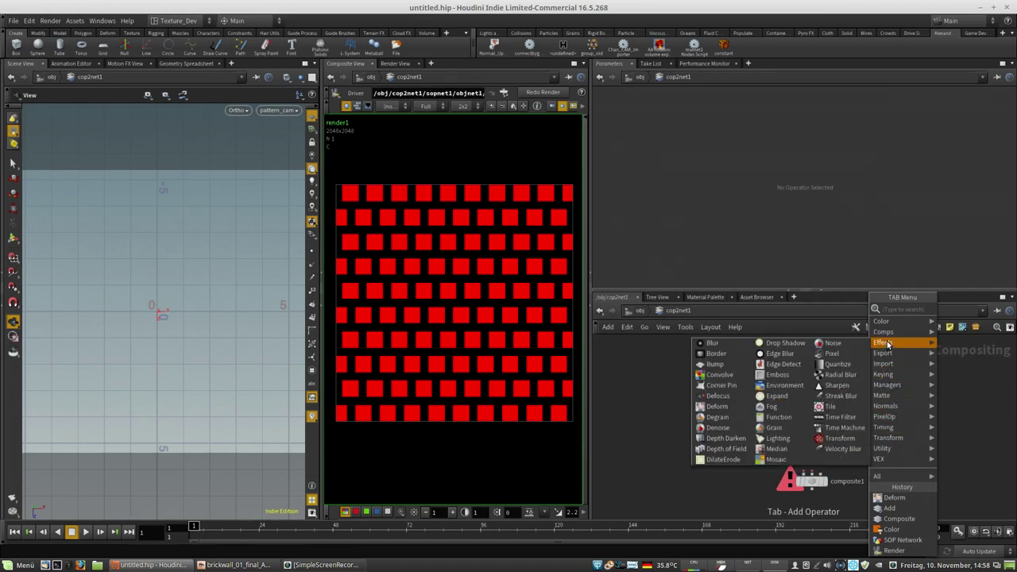
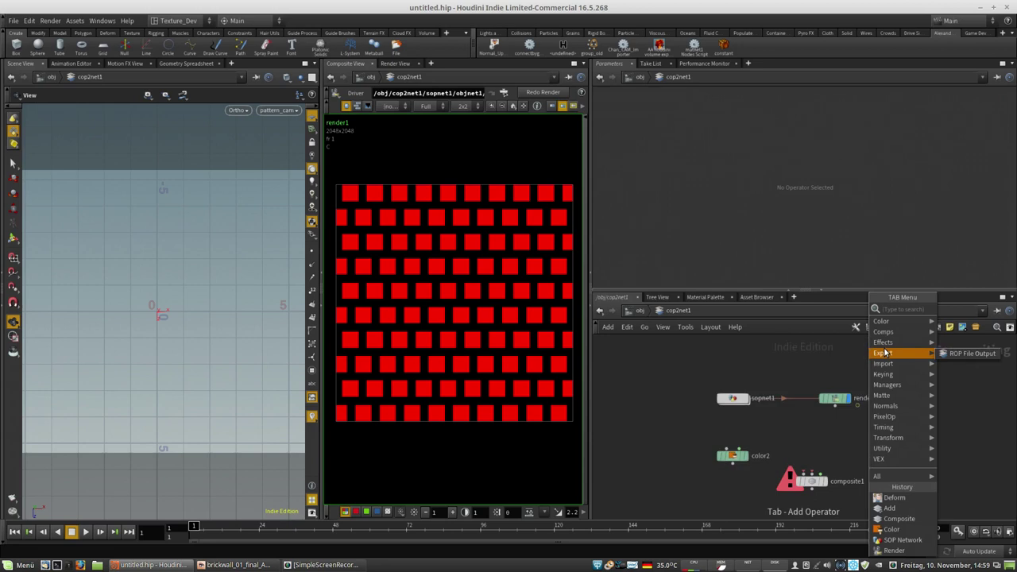
# Step: Align composite1 beneath render1 and level with color2
pyautogui.moveTo(644, 354); pyautogui.dragTo(874, 511)
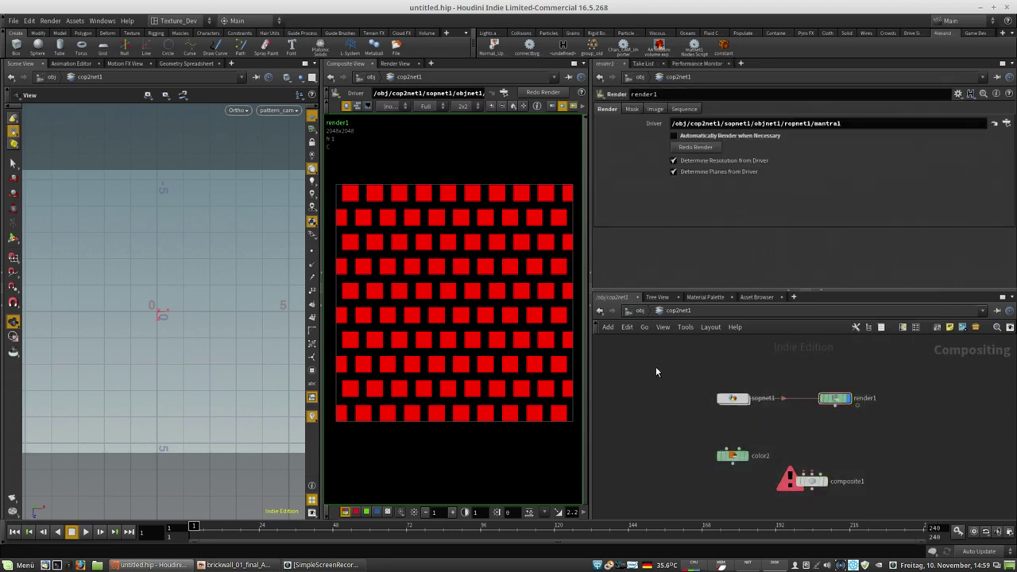
pyautogui.moveTo(811, 485); pyautogui.dragTo(835, 464)
pyautogui.moveTo(926, 368); pyautogui.dragTo(643, 482)
pyautogui.click(698, 475)
pyautogui.moveTo(870, 430); pyautogui.dragTo(894, 430, button='middle')
pyautogui.moveTo(826, 461)
pyautogui.mouseDown()
pyautogui.moveTo(831, 492)
pyautogui.moveTo(832, 458)
pyautogui.mouseUp()
pyautogui.moveTo(843, 421); pyautogui.dragTo(838, 432, button='middle')
pyautogui.moveTo(723, 411)
pyautogui.mouseDown()
pyautogui.moveTo(723, 395)
pyautogui.moveTo(722, 409)
pyautogui.mouseUp()
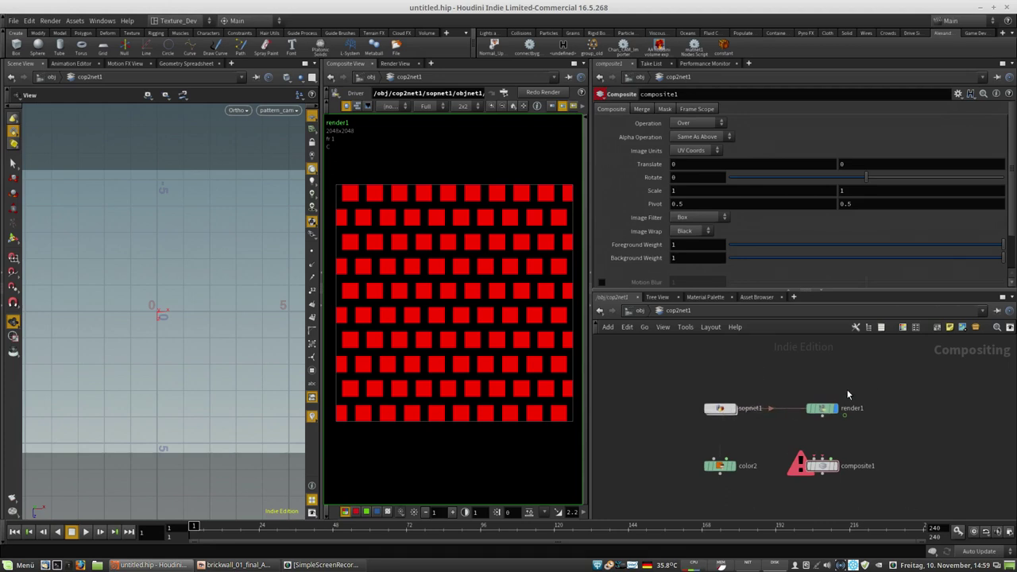
# Step: Wire render1 into composite1's first input and color2 into its second, and display composite1 in the Composite View
pyautogui.moveTo(825, 470); pyautogui.dragTo(811, 499)
pyautogui.click(805, 483)
pyautogui.click(823, 413)
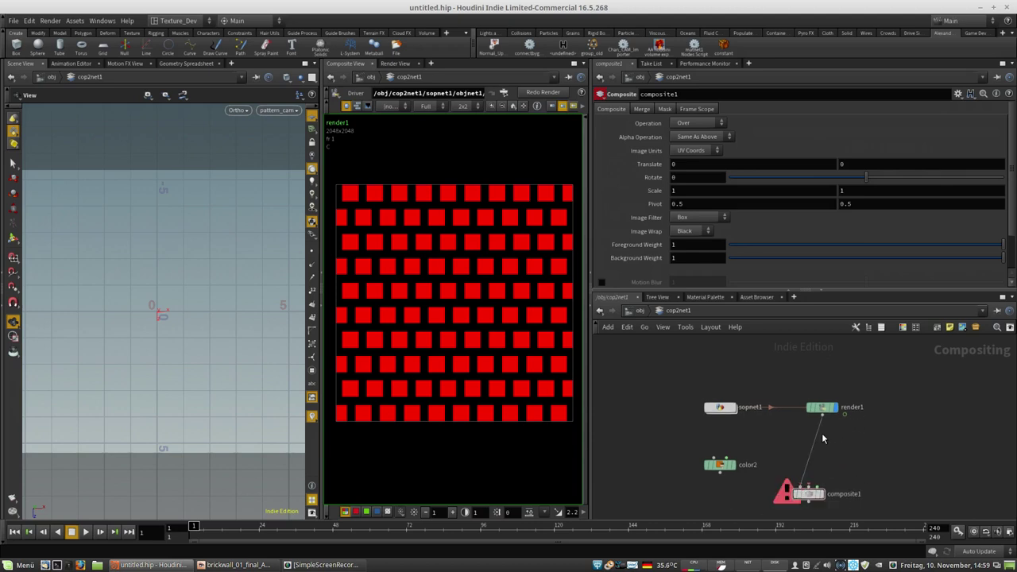
pyautogui.click(808, 486)
pyautogui.click(720, 473)
pyautogui.moveTo(822, 473); pyautogui.dragTo(842, 430, button='middle')
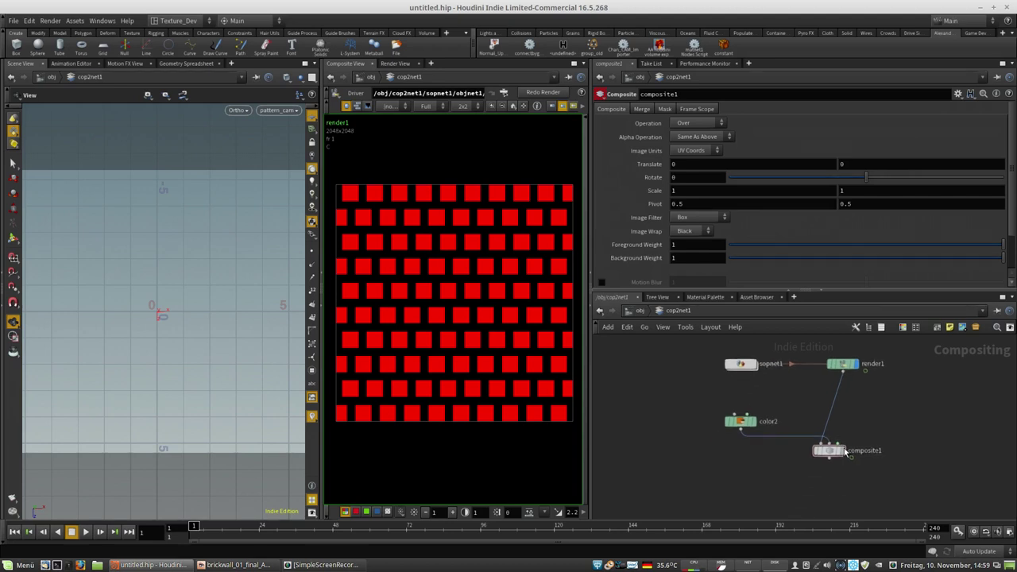
pyautogui.click(842, 451)
pyautogui.moveTo(828, 452); pyautogui.dragTo(828, 463)
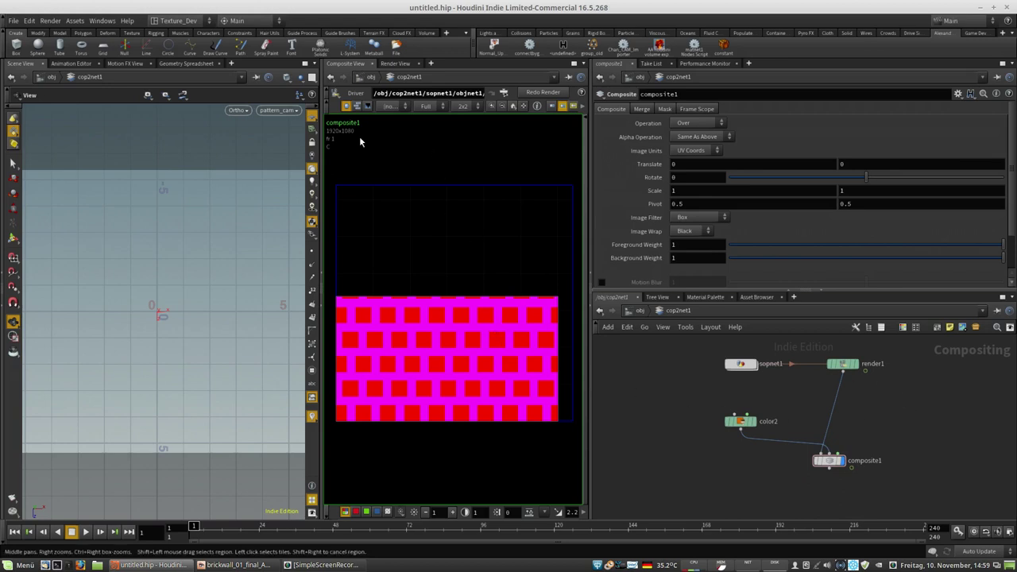
# Step: Move color2 slightly up, display it in the Composite View and select it
pyautogui.click(842, 363)
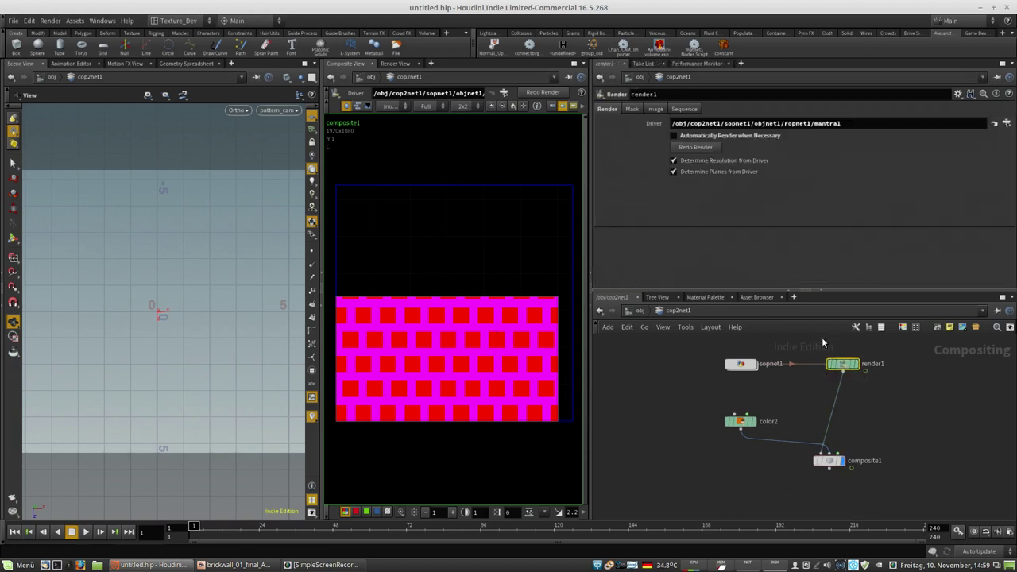
pyautogui.click(855, 363)
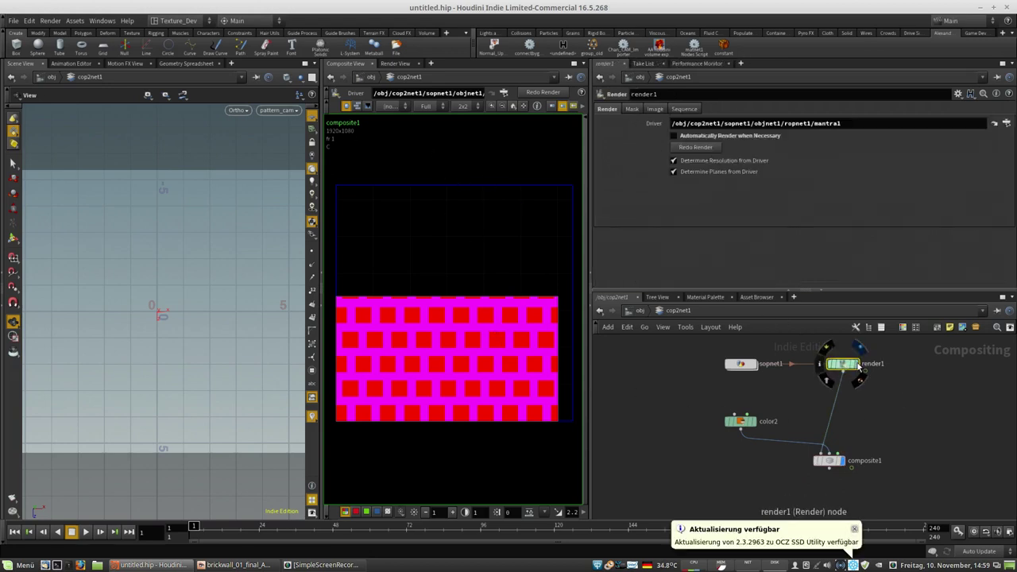
pyautogui.click(855, 529)
pyautogui.moveTo(737, 427)
pyautogui.mouseDown()
pyautogui.moveTo(766, 415)
pyautogui.moveTo(744, 418)
pyautogui.mouseUp()
pyautogui.click(757, 397)
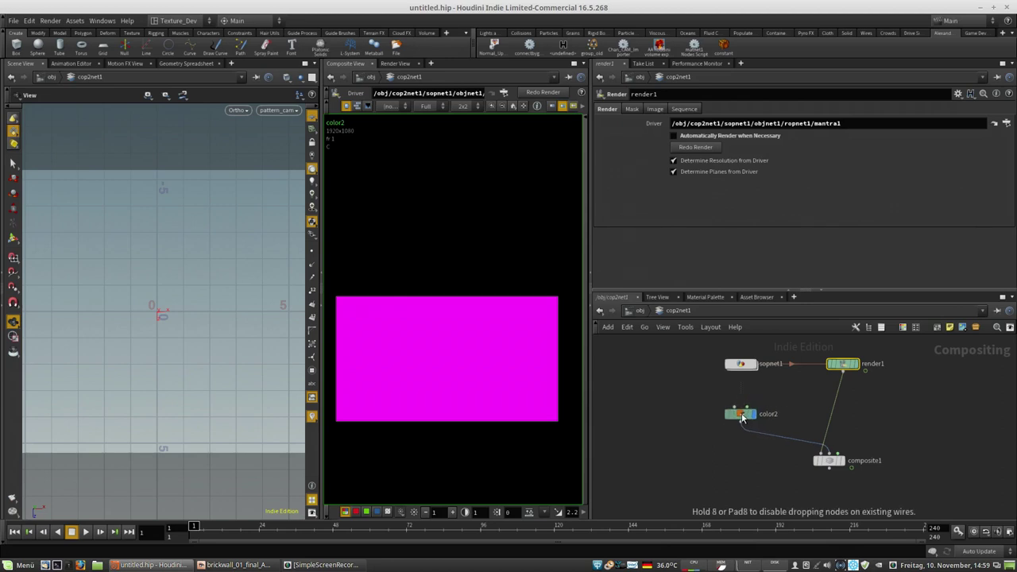
pyautogui.click(744, 416)
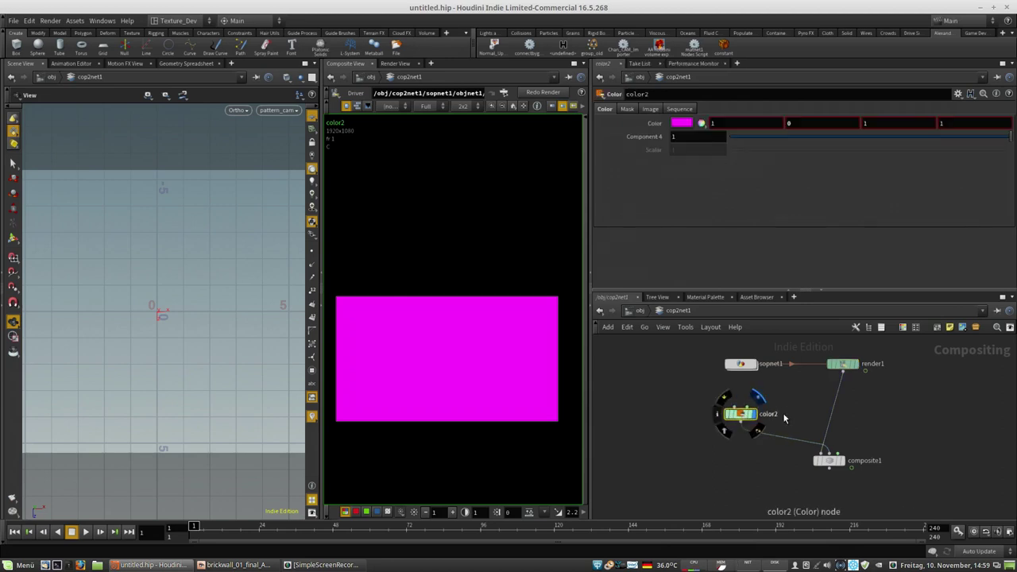
# Step: Enable color2's image size override and set it to 2048 by 2048
pyautogui.click(651, 109)
pyautogui.click(601, 125)
pyautogui.click(693, 123)
pyautogui.write('2048')
pyautogui.press('Tab')
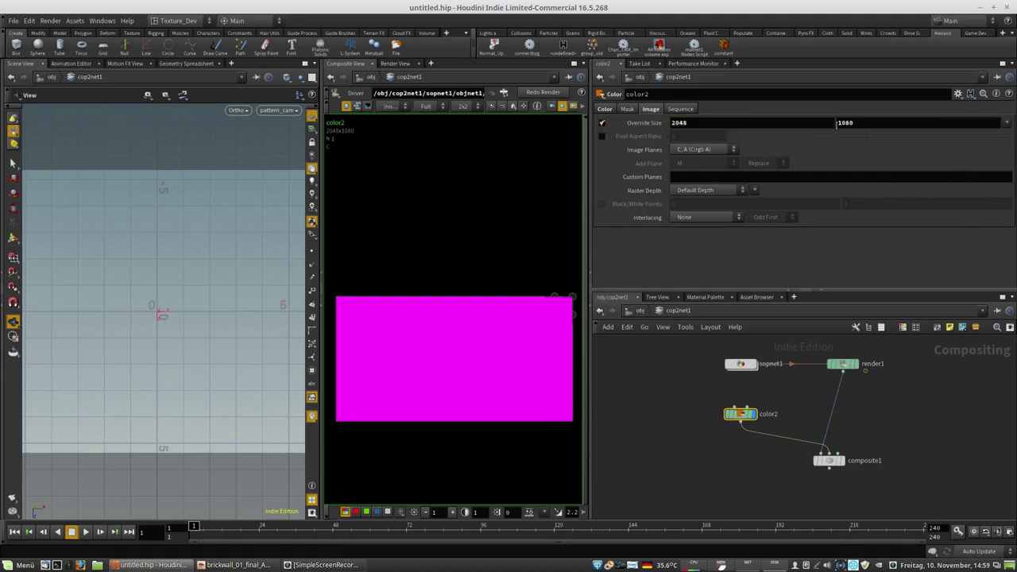
pyautogui.write('2048')
pyautogui.press('Return')
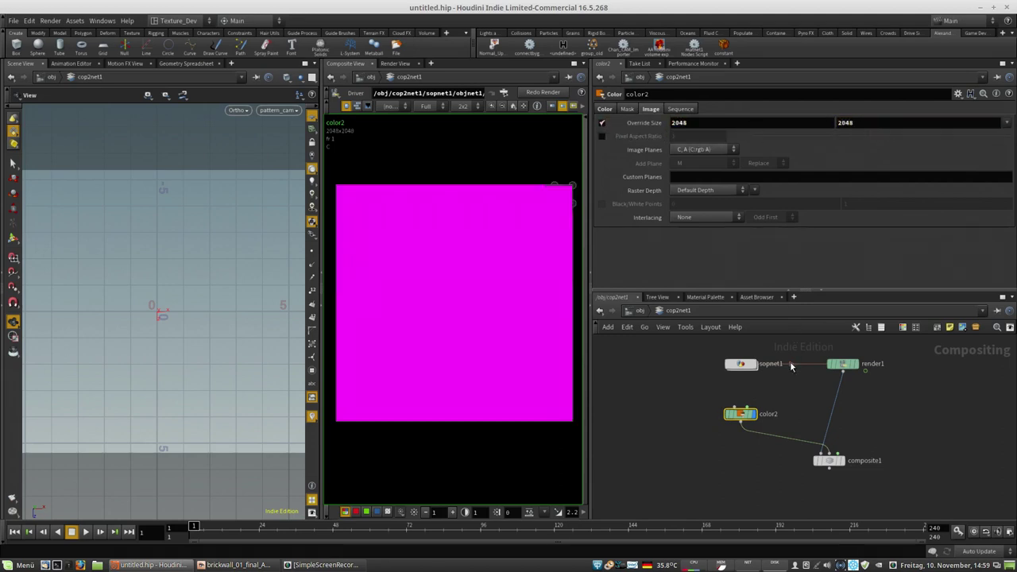
# Step: Wire render1's output into the first input of color2
pyautogui.moveTo(744, 414); pyautogui.dragTo(744, 419)
pyautogui.click(735, 412)
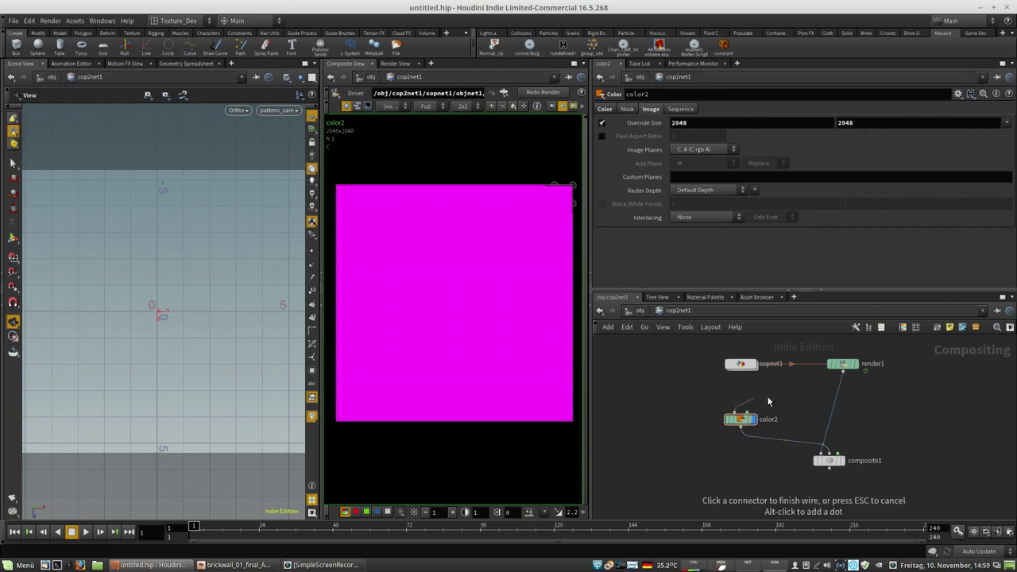
pyautogui.click(854, 377)
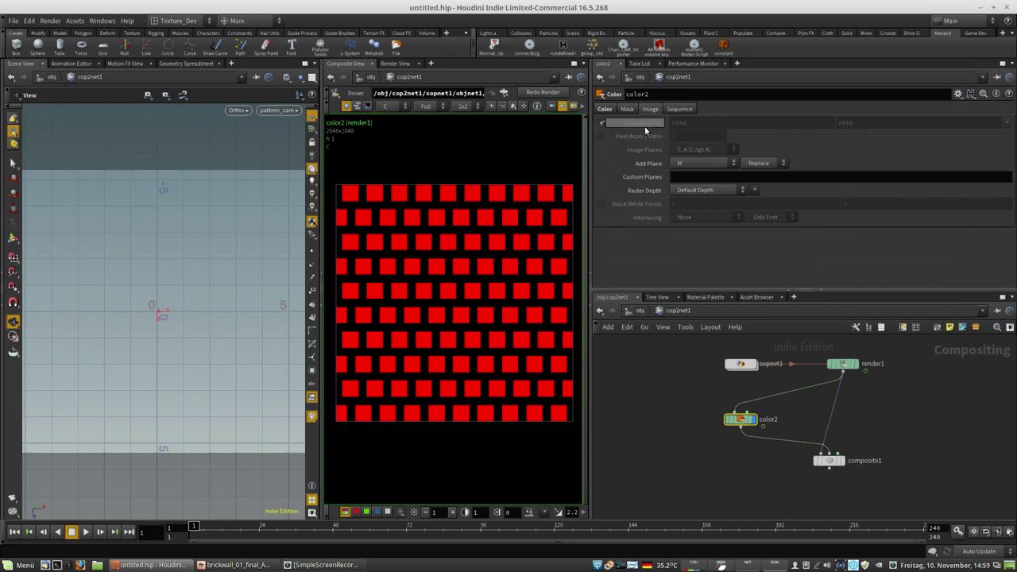
# Step: Shift color2 slightly away from the render wire, then select composite1 and display it in the Composite View
pyautogui.moveTo(739, 419); pyautogui.dragTo(730, 419)
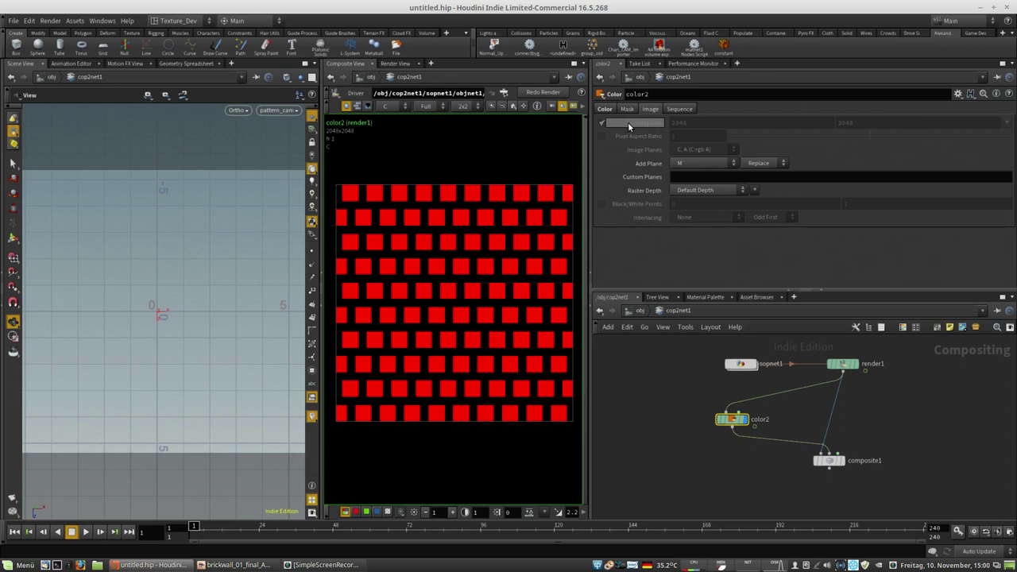
pyautogui.moveTo(843, 369)
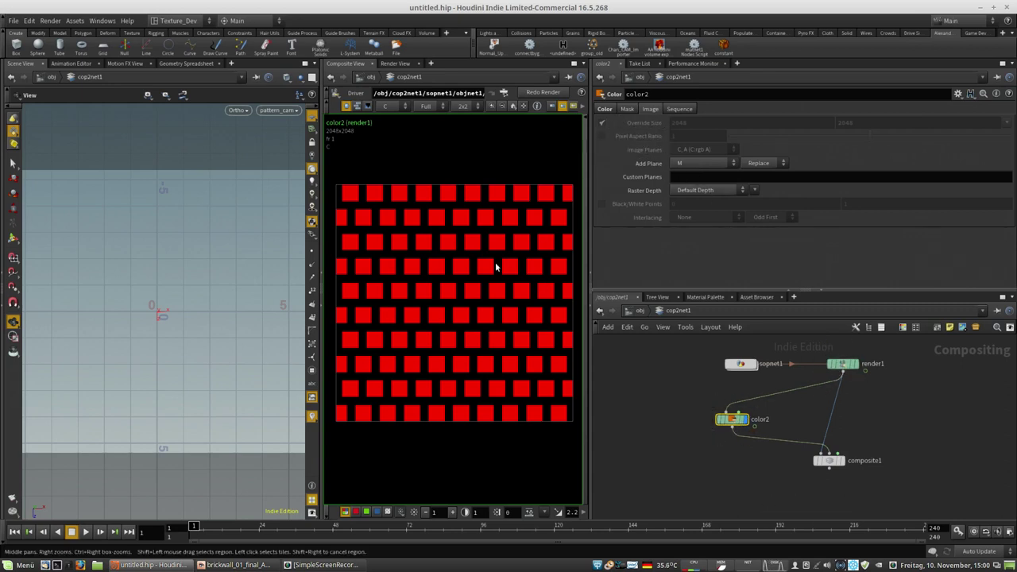
pyautogui.moveTo(828, 463); pyautogui.dragTo(834, 466)
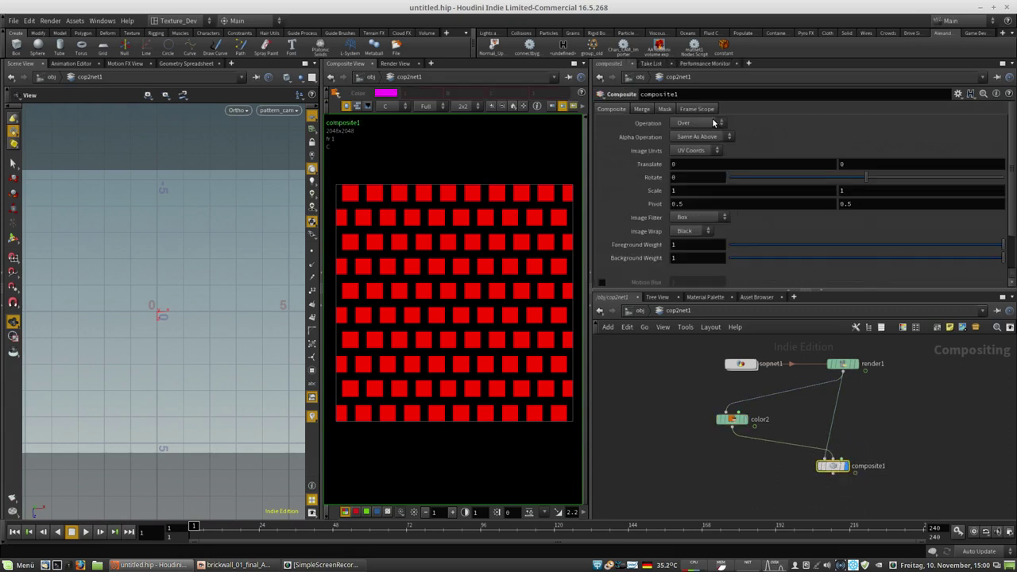
# Step: Try the Multiply and Minimum operations on composite1
pyautogui.click(698, 123)
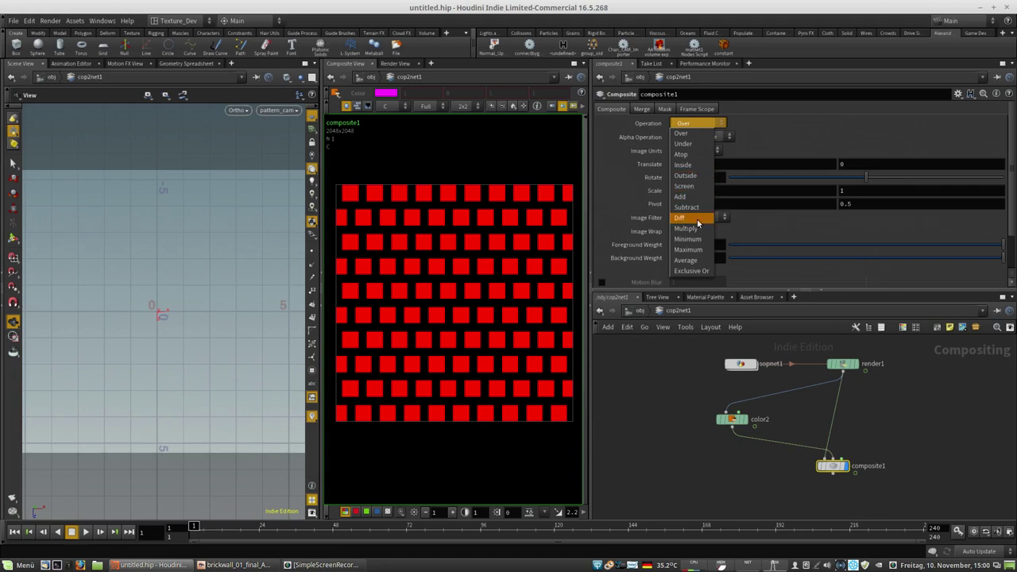
pyautogui.click(686, 228)
pyautogui.click(690, 125)
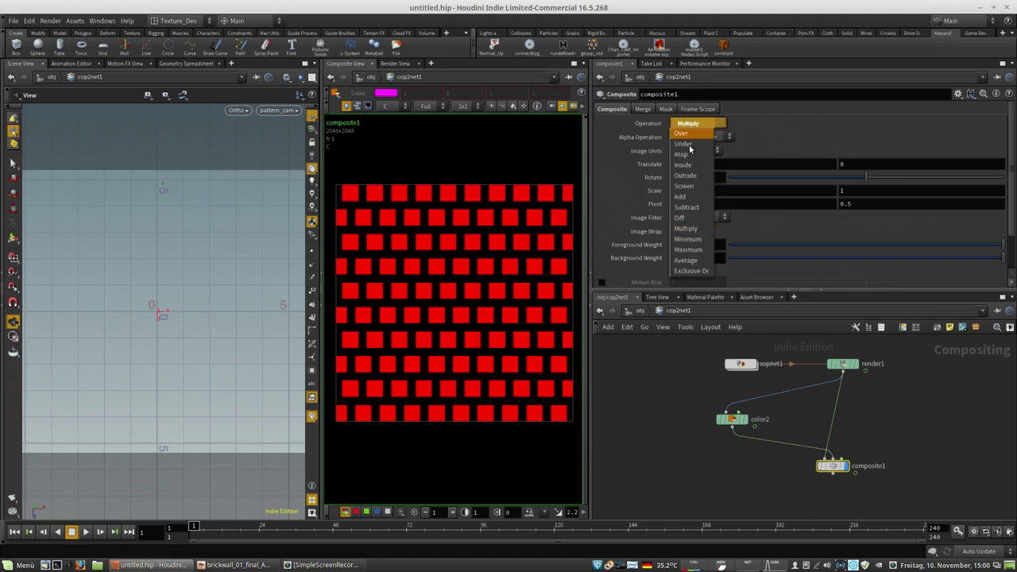
pyautogui.click(691, 240)
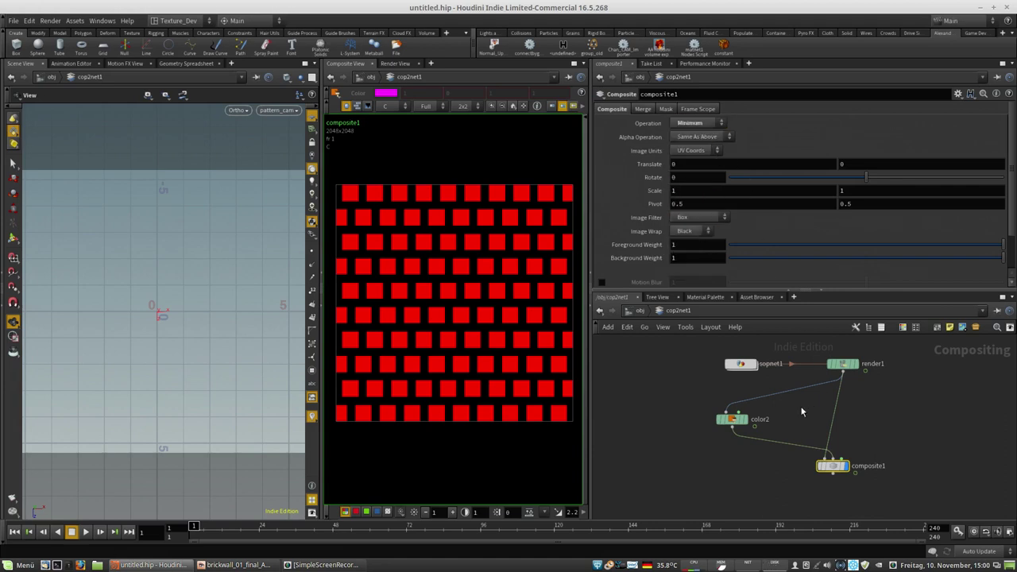
# Step: Display color2 in the Composite View and set its Add Plane option to C, A (C:rgb A)
pyautogui.click(732, 419)
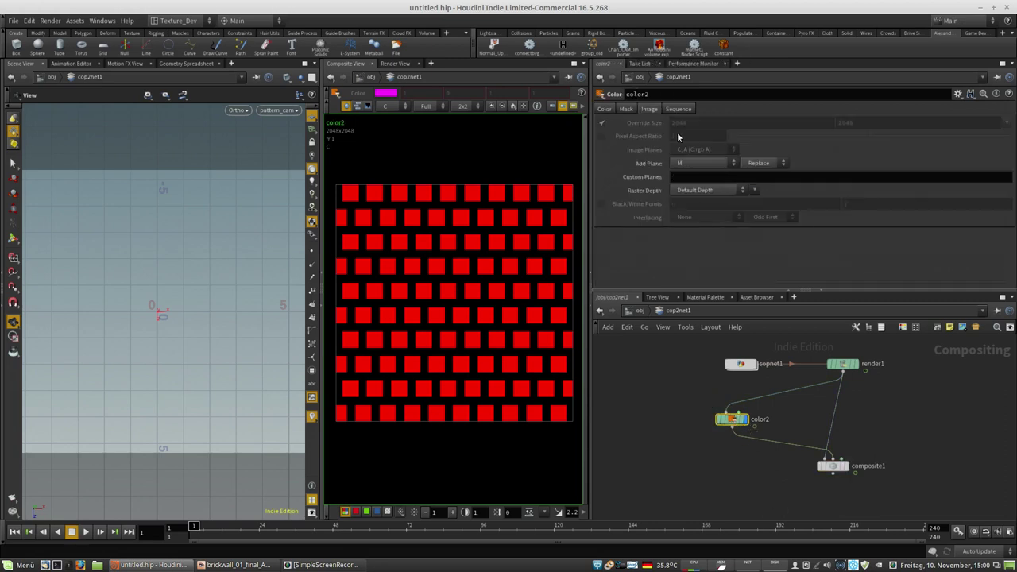
pyautogui.click(680, 162)
pyautogui.click(683, 165)
pyautogui.click(697, 161)
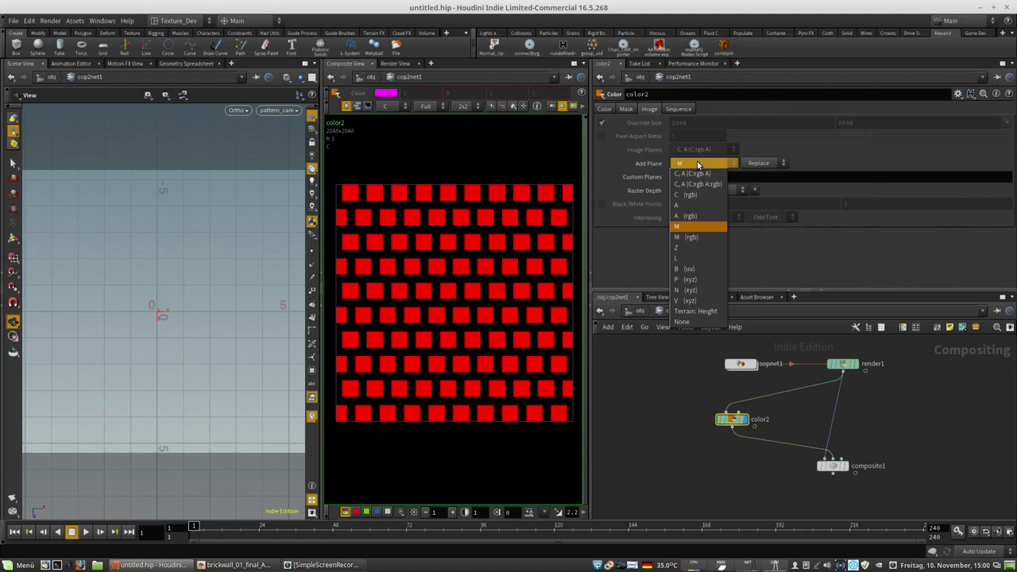
pyautogui.click(709, 173)
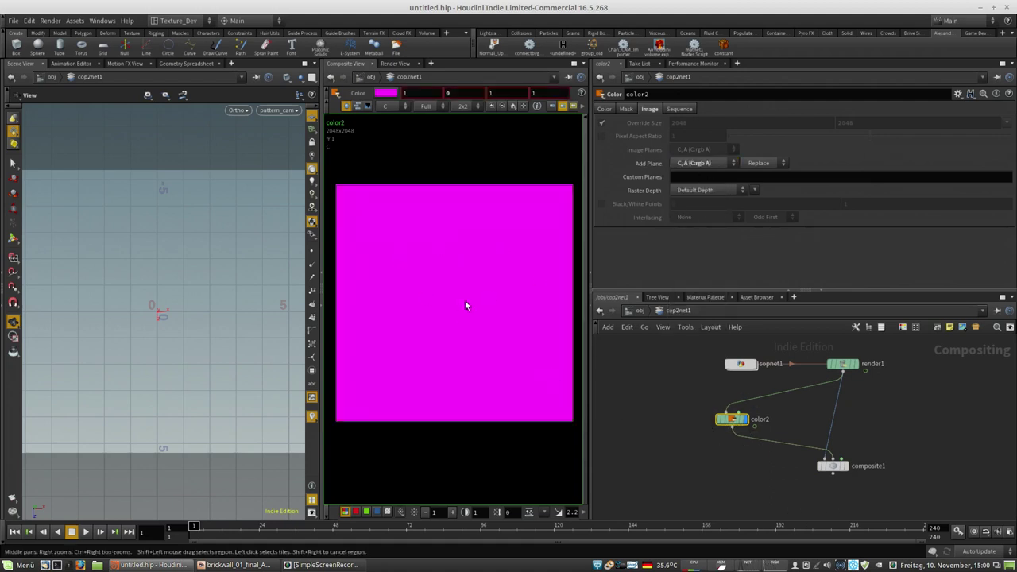
# Step: Display composite1 and try its Subtract, Multiply and Minimum operations on the pattern and color2
pyautogui.click(835, 466)
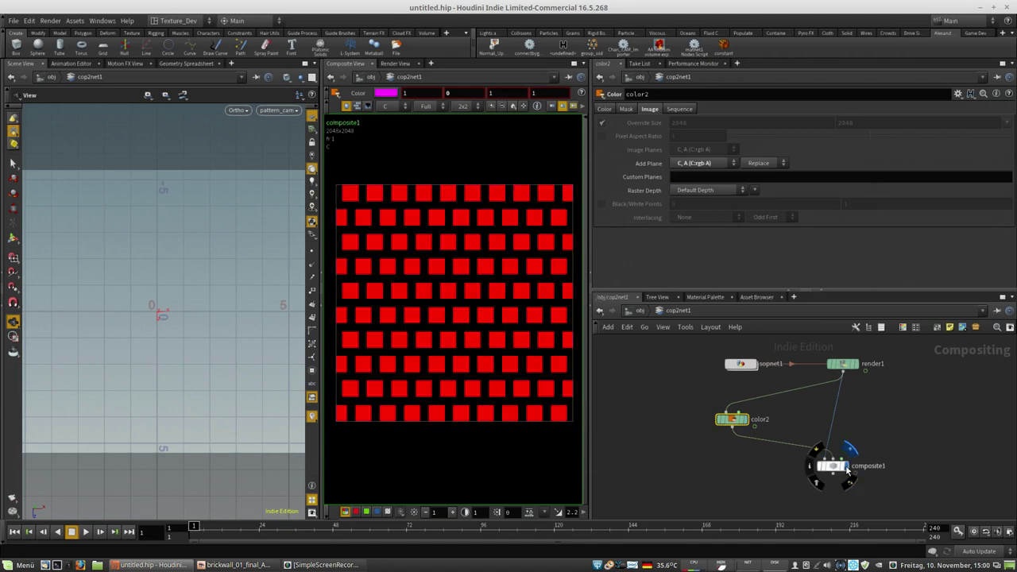
pyautogui.click(689, 123)
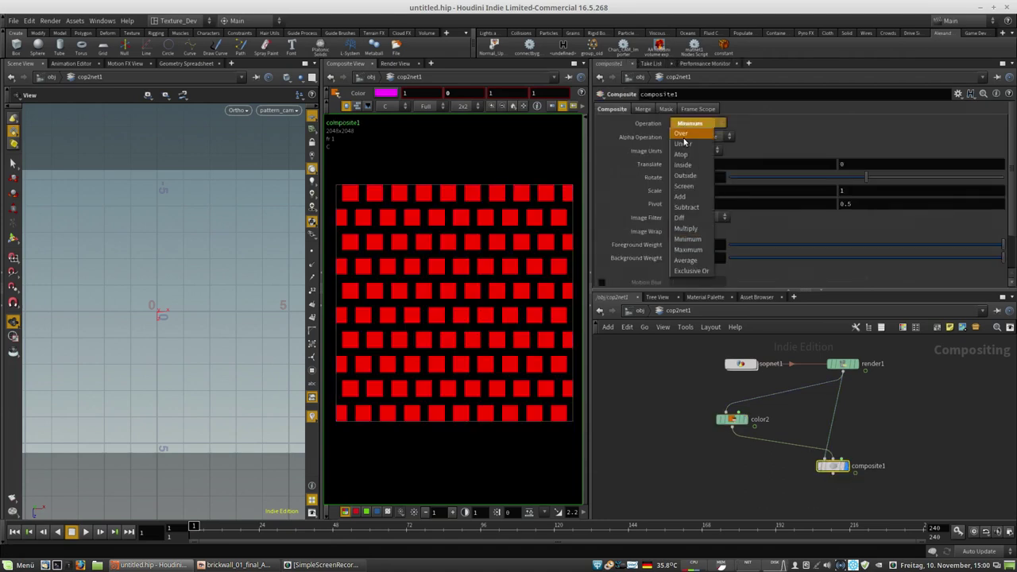
pyautogui.click(690, 209)
pyautogui.click(689, 123)
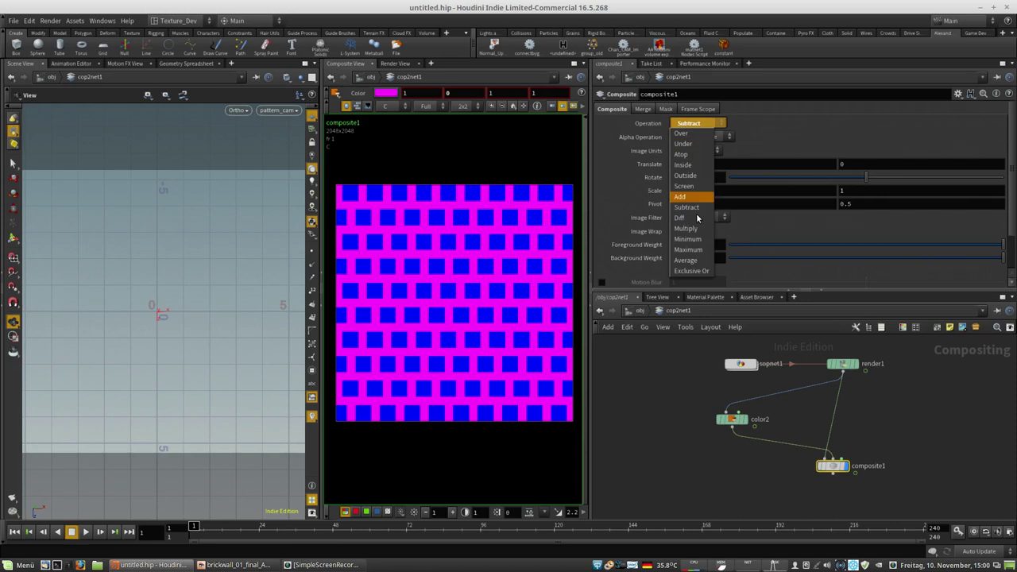
pyautogui.click(700, 230)
pyautogui.click(690, 124)
pyautogui.click(688, 239)
# Step: Set composite1's operation to Average and test its foreground weight, ending at 1
pyautogui.click(689, 123)
pyautogui.click(690, 256)
pyautogui.click(954, 245)
pyautogui.moveTo(918, 248); pyautogui.dragTo(1003, 247)
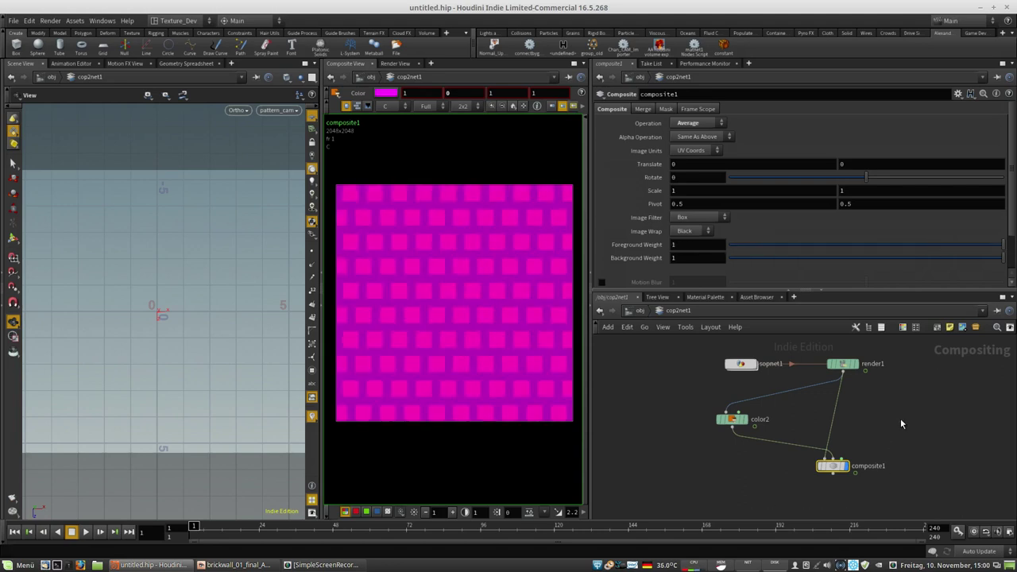
# Step: Reposition composite1 in the network, keeping it below render1 with room between the two nodes
pyautogui.moveTo(833, 469); pyautogui.dragTo(845, 483)
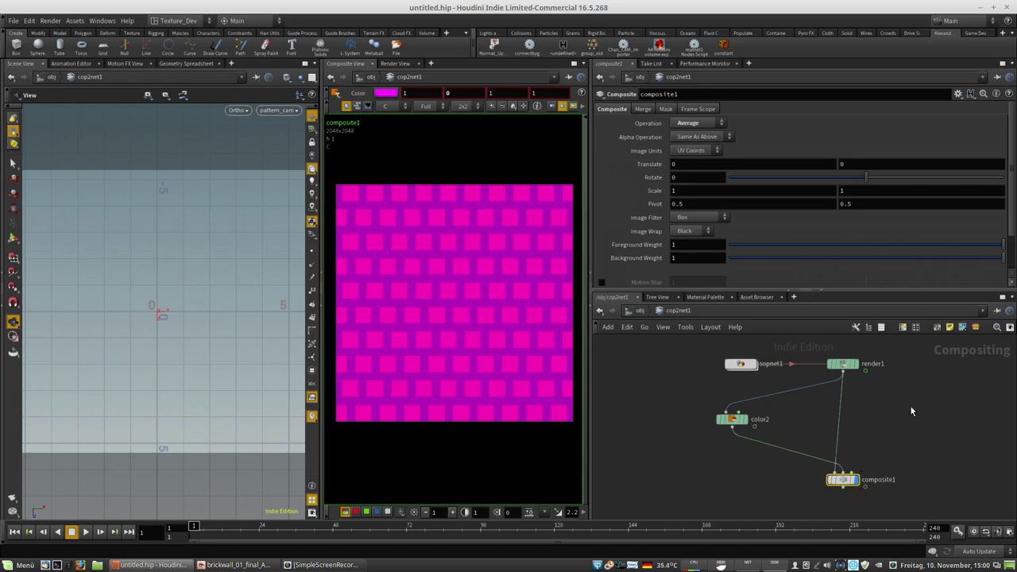
pyautogui.moveTo(833, 482); pyautogui.dragTo(808, 469)
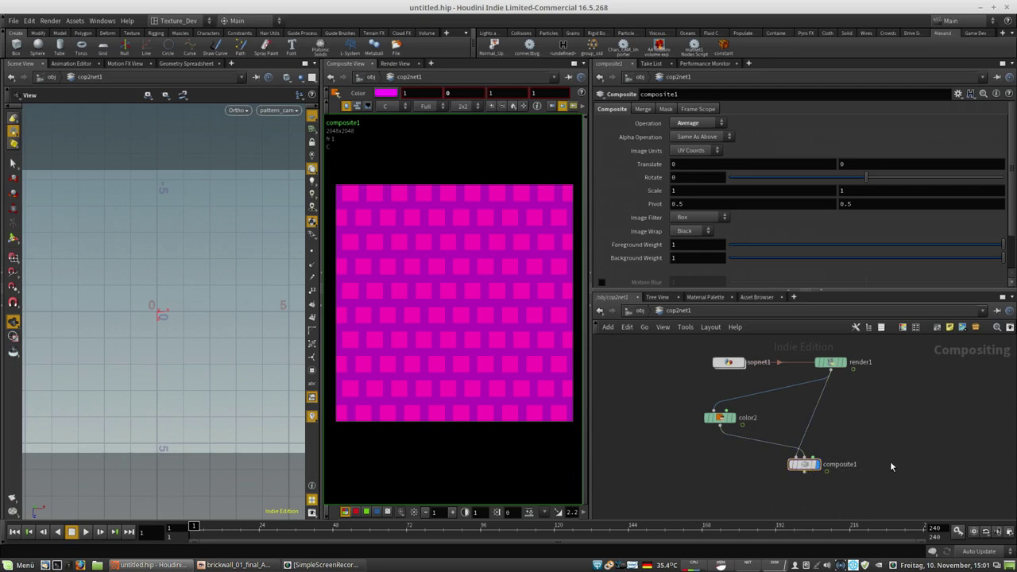
pyautogui.moveTo(883, 452); pyautogui.dragTo(861, 430, button='middle')
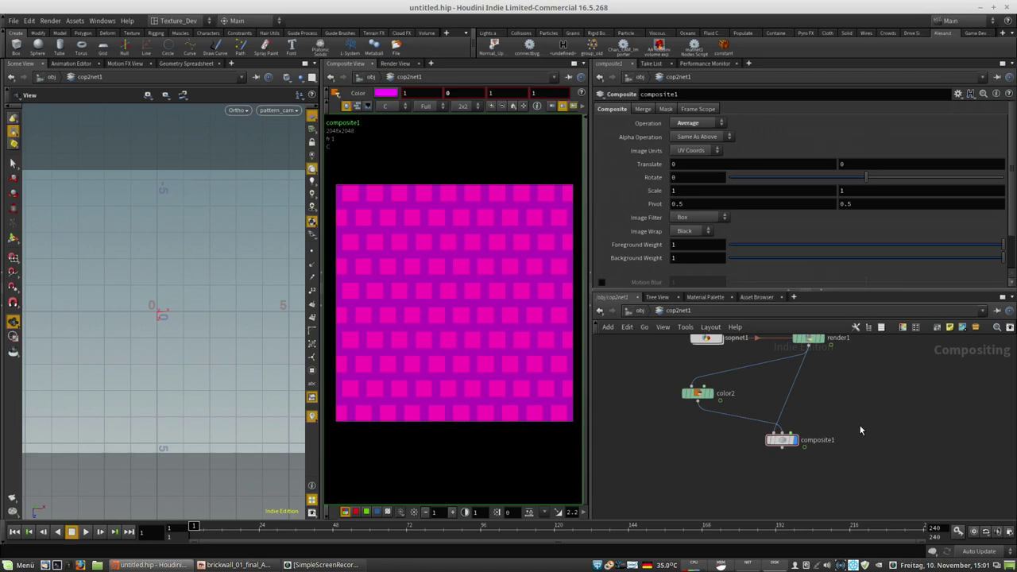
pyautogui.moveTo(808, 387); pyautogui.dragTo(816, 409, button='middle')
pyautogui.moveTo(806, 474); pyautogui.dragTo(808, 476)
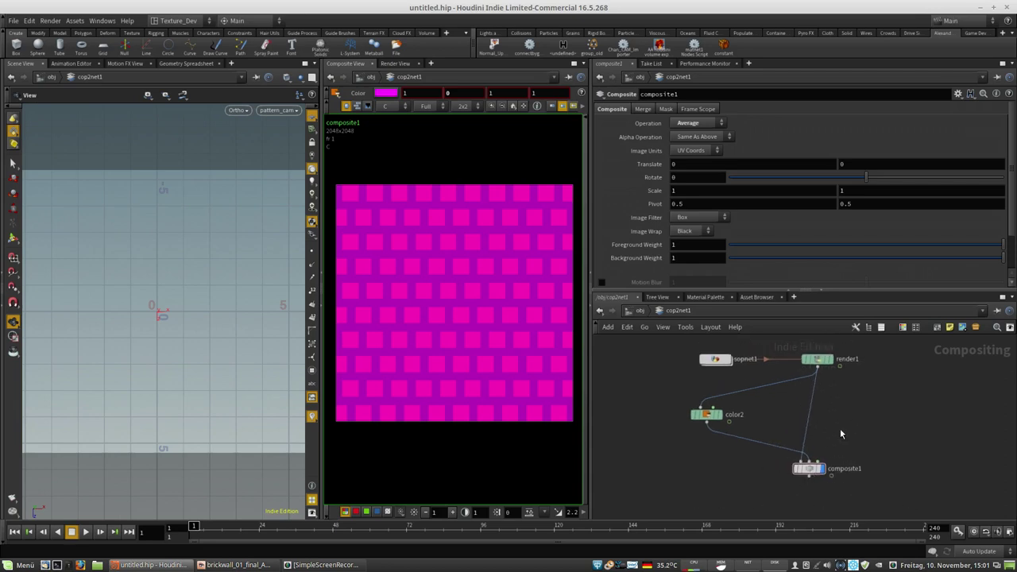
# Step: Add a Limit node and insert it on the wire between render1 and composite1
pyautogui.press('Tab')
pyautogui.write('li')
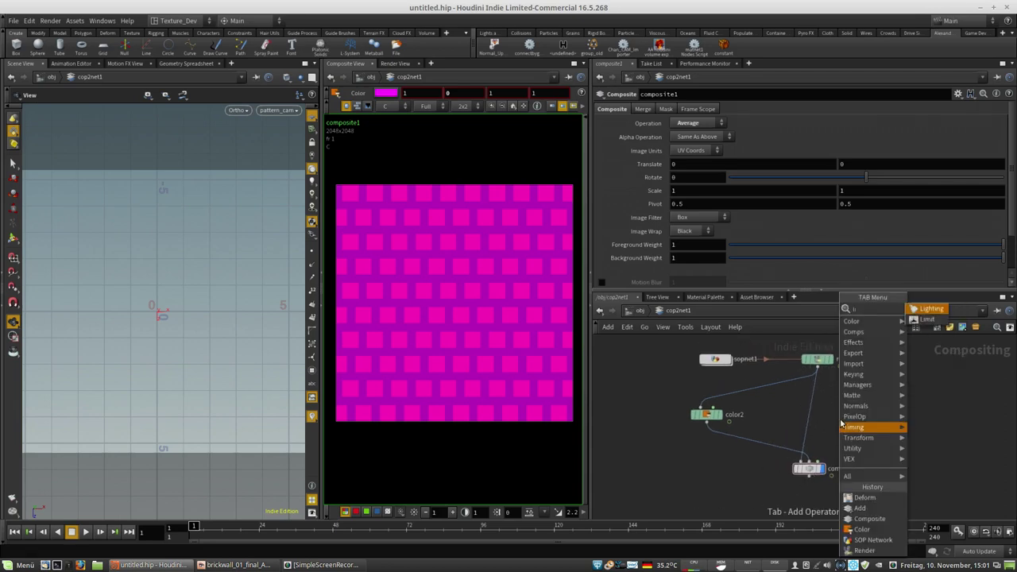
pyautogui.click(920, 319)
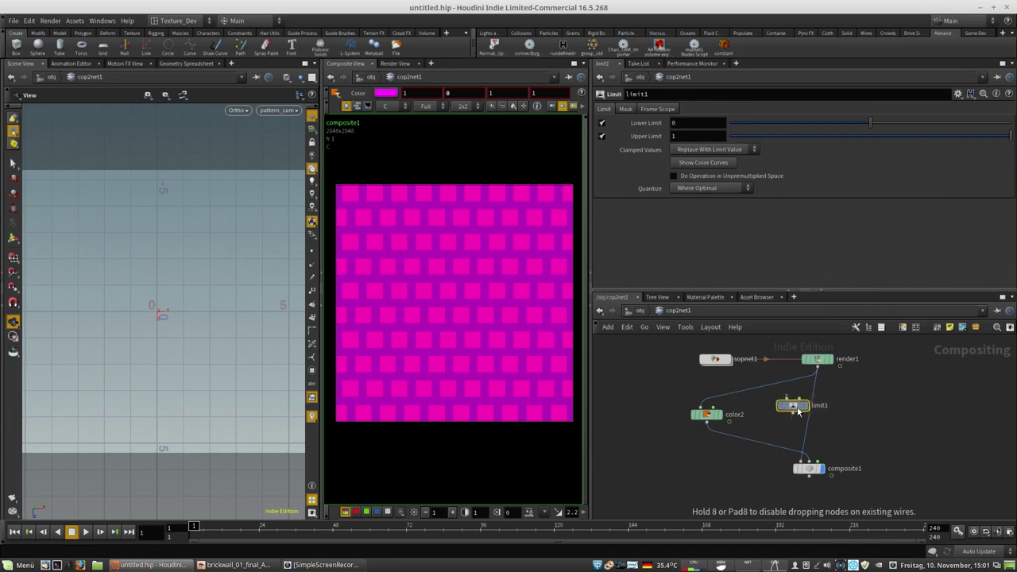
pyautogui.click(809, 410)
pyautogui.moveTo(804, 410); pyautogui.dragTo(820, 416)
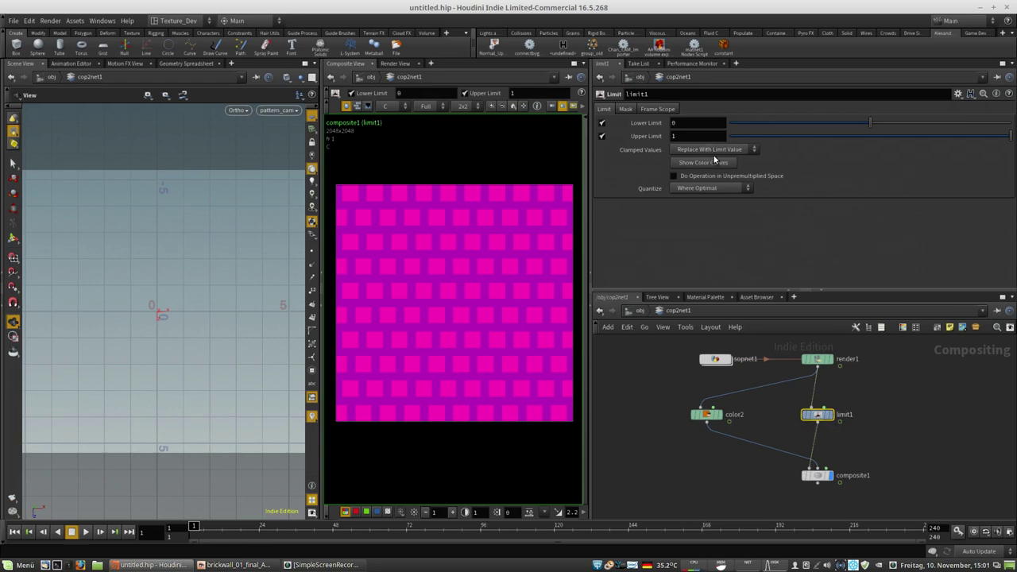
# Step: Test limit1's upper limit, ending at 1, inspect its mask settings, and view composite1's alpha plane
pyautogui.moveTo(932, 139); pyautogui.dragTo(1011, 137)
pyautogui.click(627, 110)
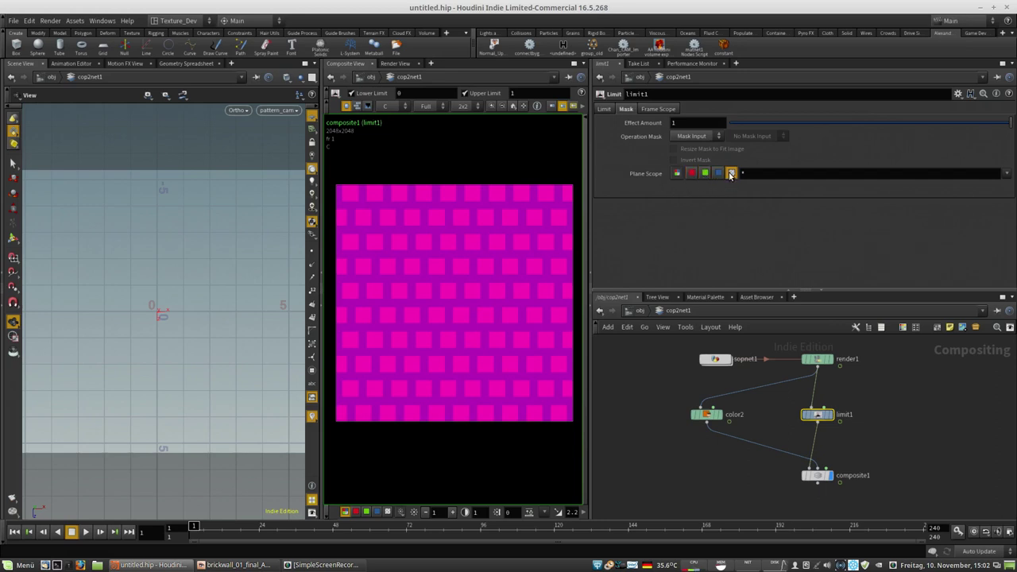
pyautogui.click(604, 109)
pyautogui.moveTo(974, 140); pyautogui.dragTo(1015, 143)
pyautogui.press('a')
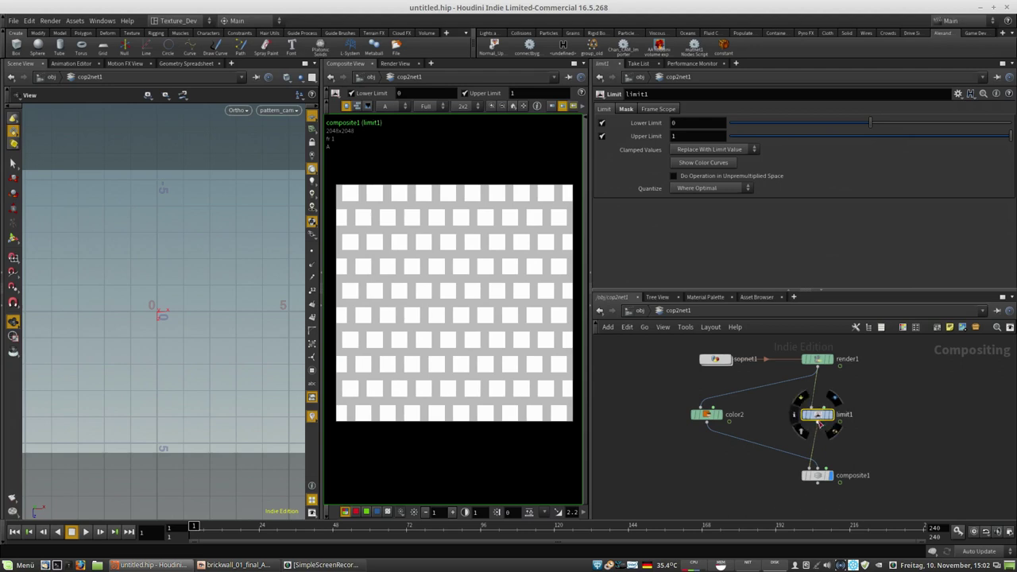
# Step: Move limit1 onto the wire between color2 and composite1, then test composite1's foreground weight on the color plane, ending at 1
pyautogui.moveTo(819, 415); pyautogui.dragTo(770, 452)
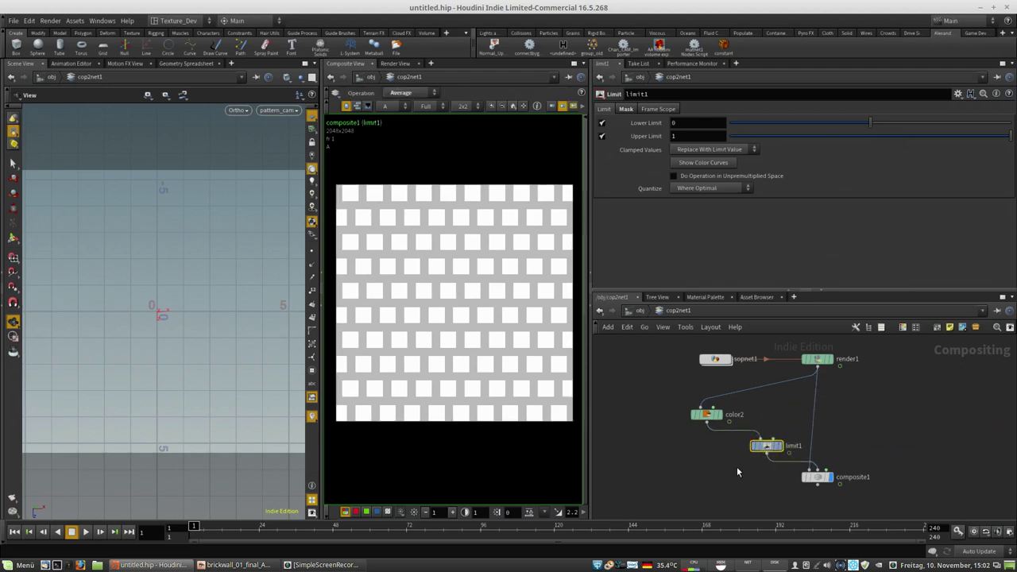
pyautogui.click(817, 477)
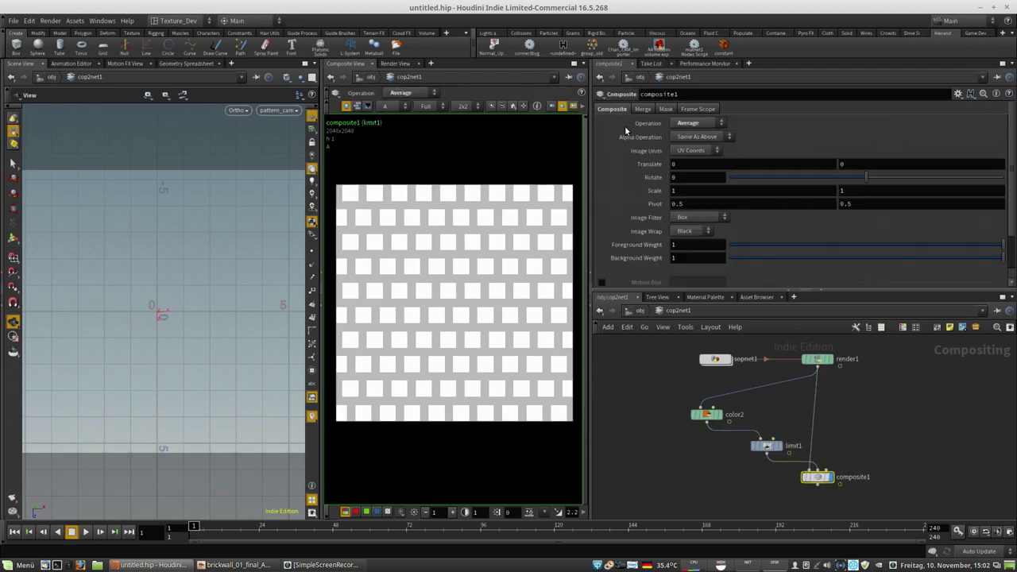
pyautogui.press('c')
pyautogui.moveTo(825, 244); pyautogui.dragTo(1004, 246)
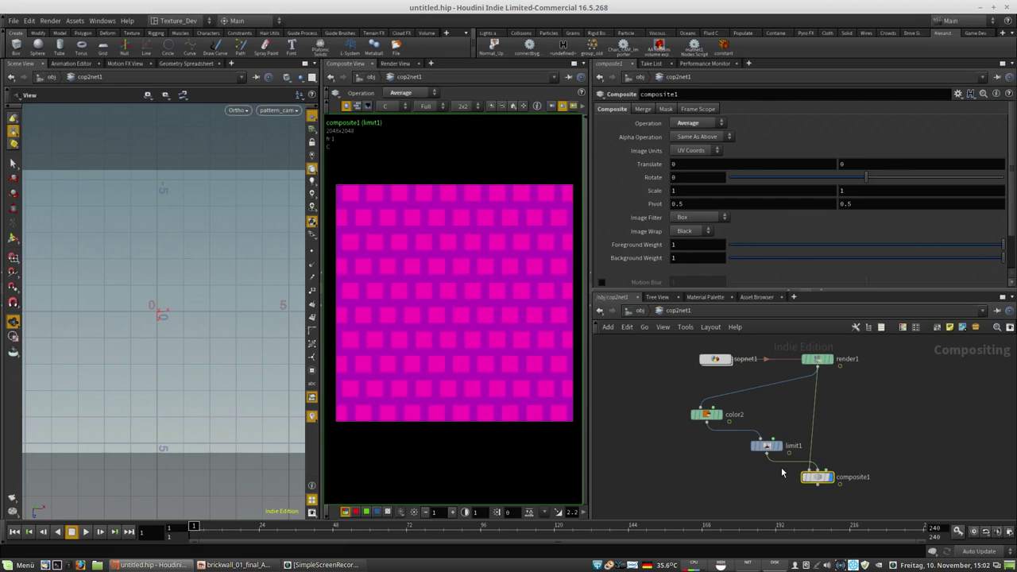
# Step: Nudge composite1 slightly down and place limit1 directly below color2
pyautogui.moveTo(821, 481); pyautogui.dragTo(823, 485)
pyautogui.moveTo(768, 448); pyautogui.dragTo(707, 445)
pyautogui.moveTo(784, 411); pyautogui.dragTo(776, 418, button='middle')
# Step: Return to the obj level and open the recent scene file Houdini_TexturingTool3.hiplc
pyautogui.click(640, 311)
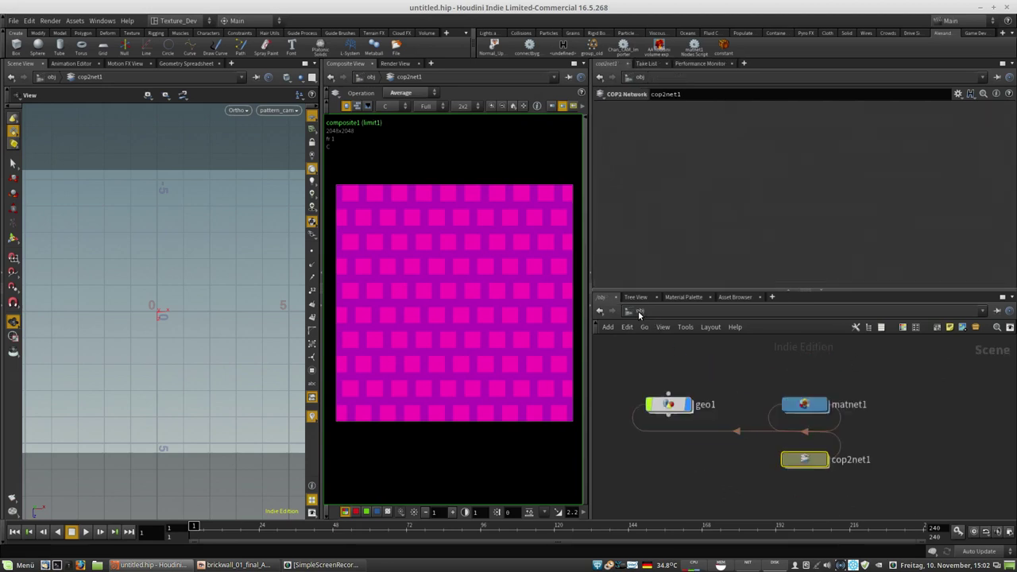
pyautogui.moveTo(805, 403)
pyautogui.mouseDown()
pyautogui.moveTo(804, 384)
pyautogui.moveTo(805, 404)
pyautogui.mouseUp()
pyautogui.click(13, 21)
pyautogui.moveTo(36, 54)
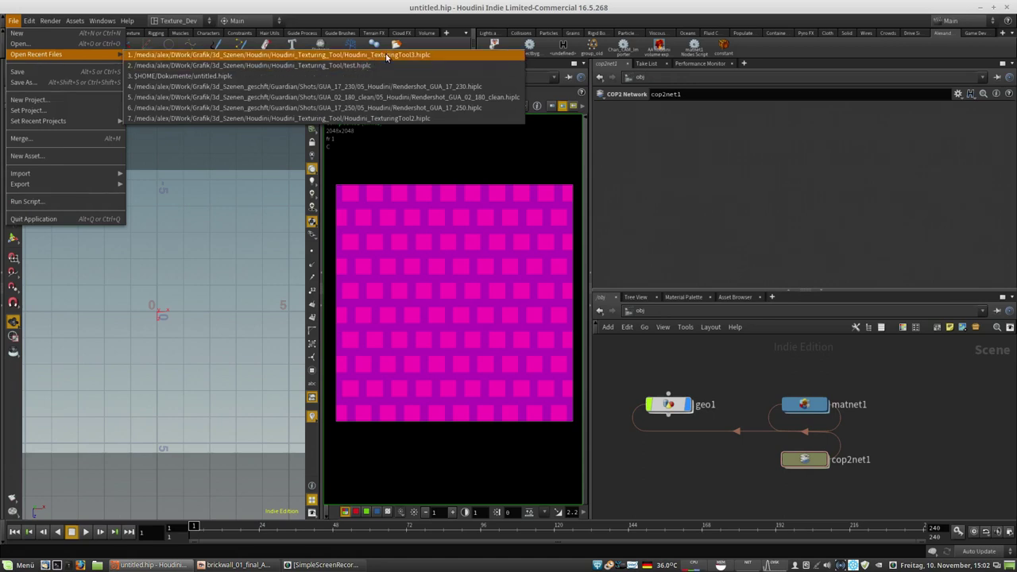
pyautogui.click(387, 55)
pyautogui.click(430, 88)
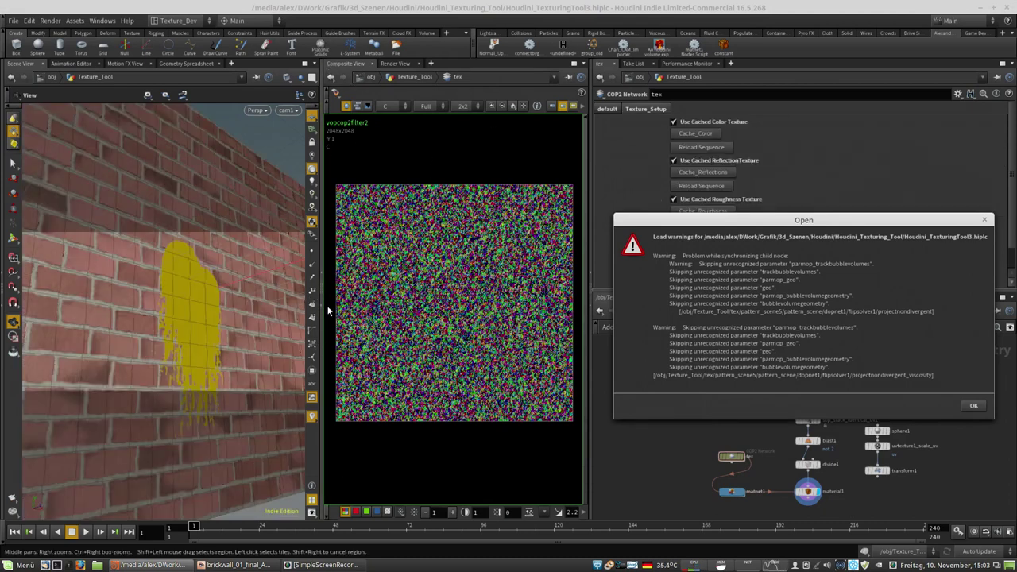
# Step: Move the load warnings dialog off the network and dismiss it
pyautogui.moveTo(758, 225); pyautogui.dragTo(479, 239)
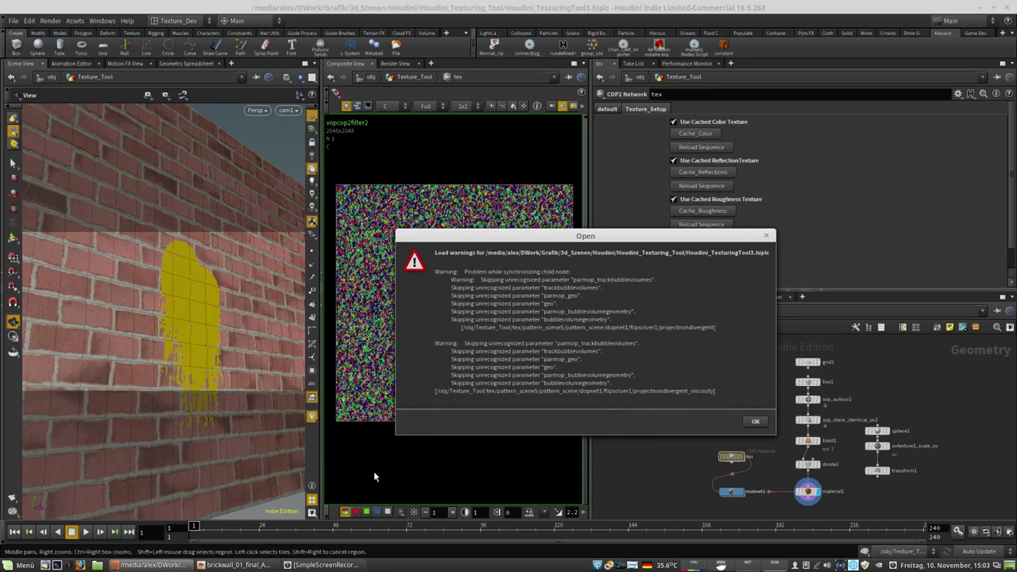
pyautogui.moveTo(540, 243)
pyautogui.mouseDown()
pyautogui.moveTo(557, 235)
pyautogui.moveTo(553, 227)
pyautogui.moveTo(527, 236)
pyautogui.mouseUp()
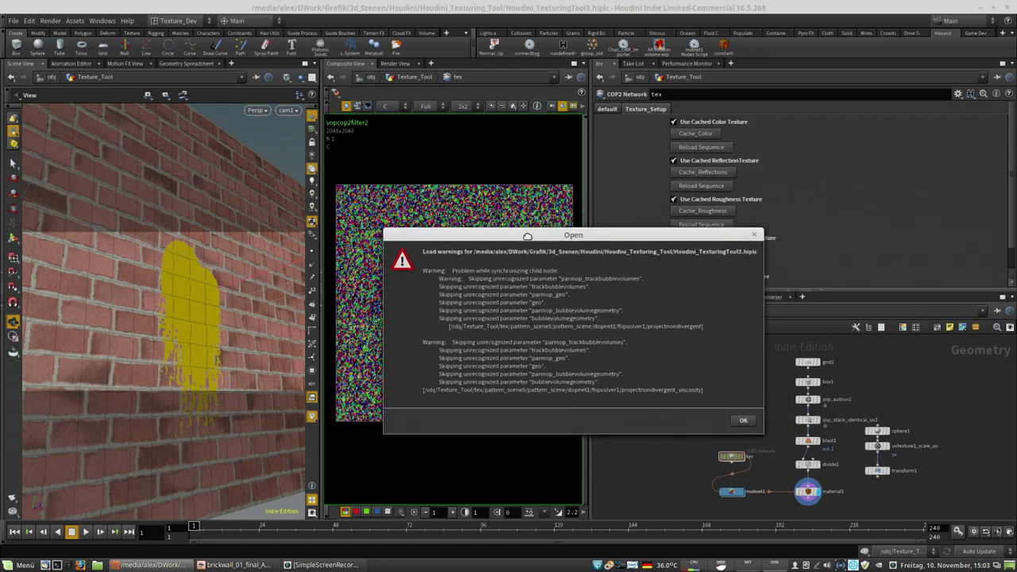
pyautogui.moveTo(527, 236); pyautogui.dragTo(480, 223)
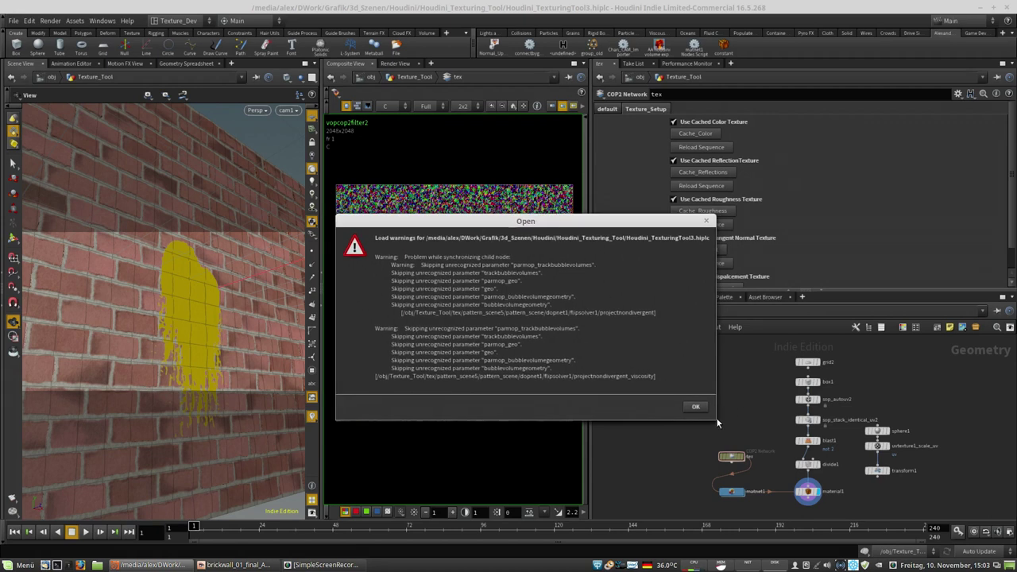
pyautogui.moveTo(636, 223); pyautogui.dragTo(637, 196)
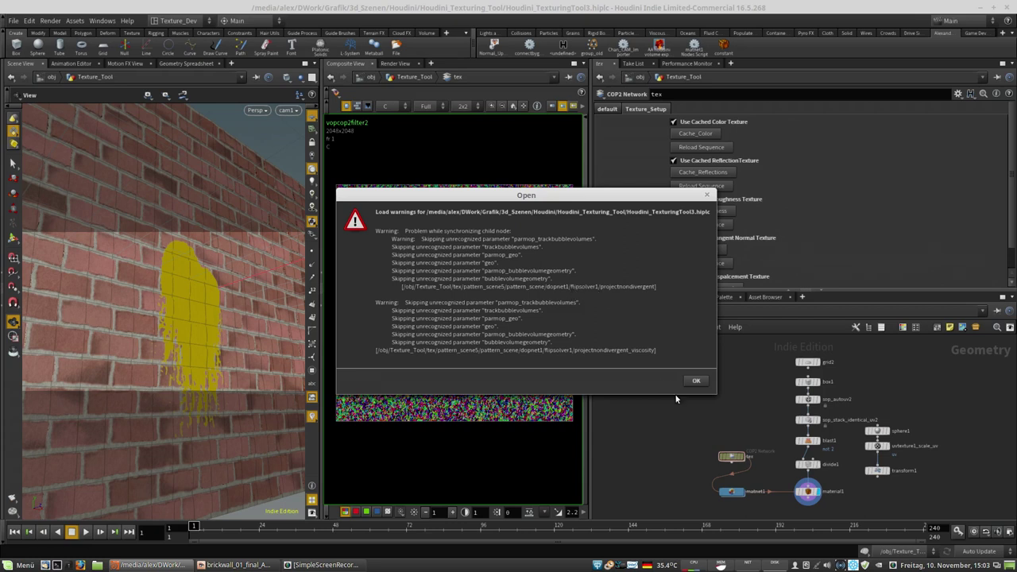
pyautogui.moveTo(601, 194); pyautogui.dragTo(484, 203)
pyautogui.click(627, 388)
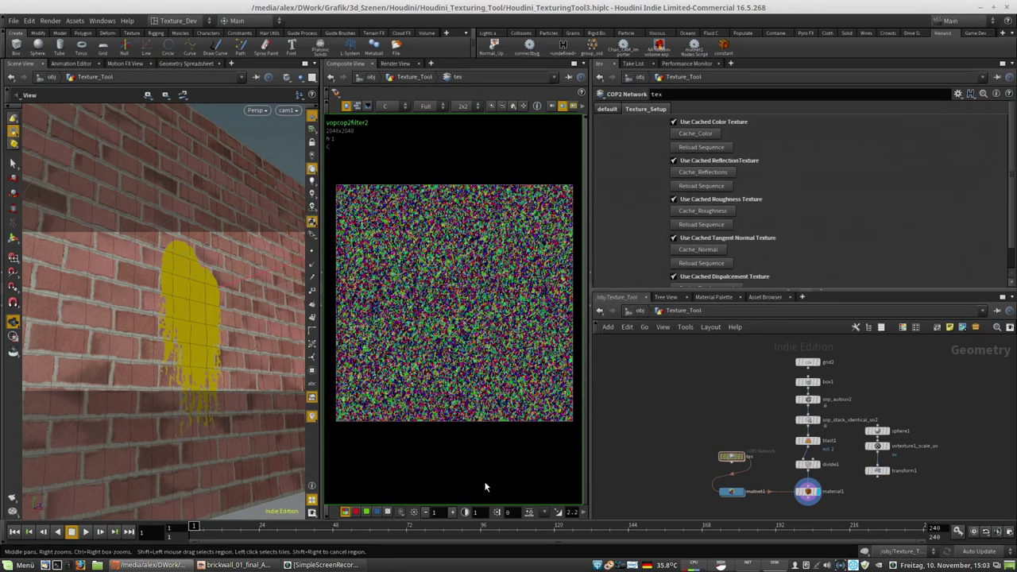
# Step: Widen the Scene View pane showing the brick wall
pyautogui.moveTo(670, 400); pyautogui.dragTo(645, 398, button='middle')
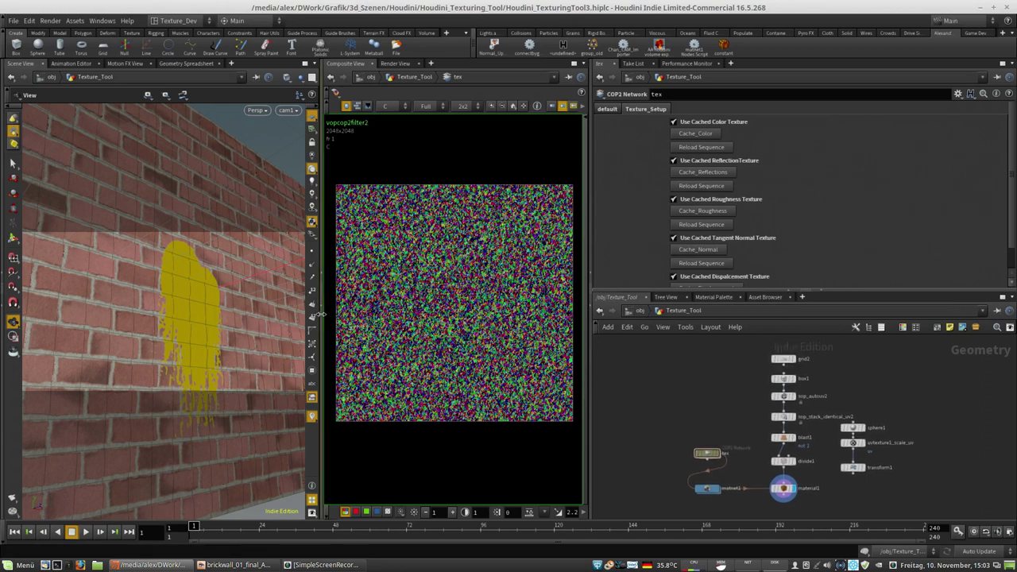
pyautogui.moveTo(321, 315); pyautogui.dragTo(355, 315)
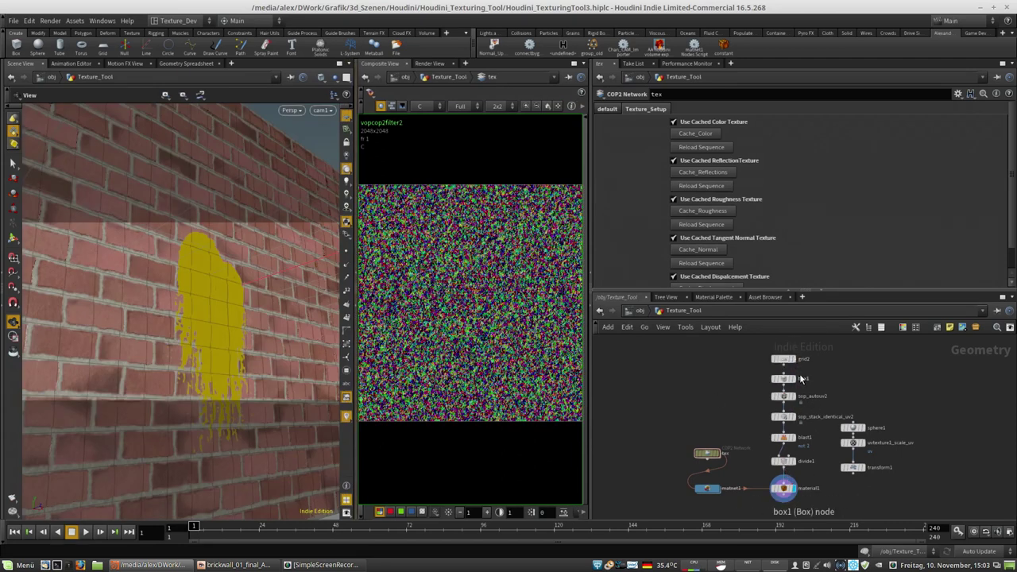
# Step: Display the box1 node with its parameters and orbit around the box in the viewport
pyautogui.click(794, 380)
pyautogui.click(783, 380)
pyautogui.moveTo(198, 293); pyautogui.dragTo(186, 309)
pyautogui.moveTo(186, 309); pyautogui.dragTo(309, 297, button='right')
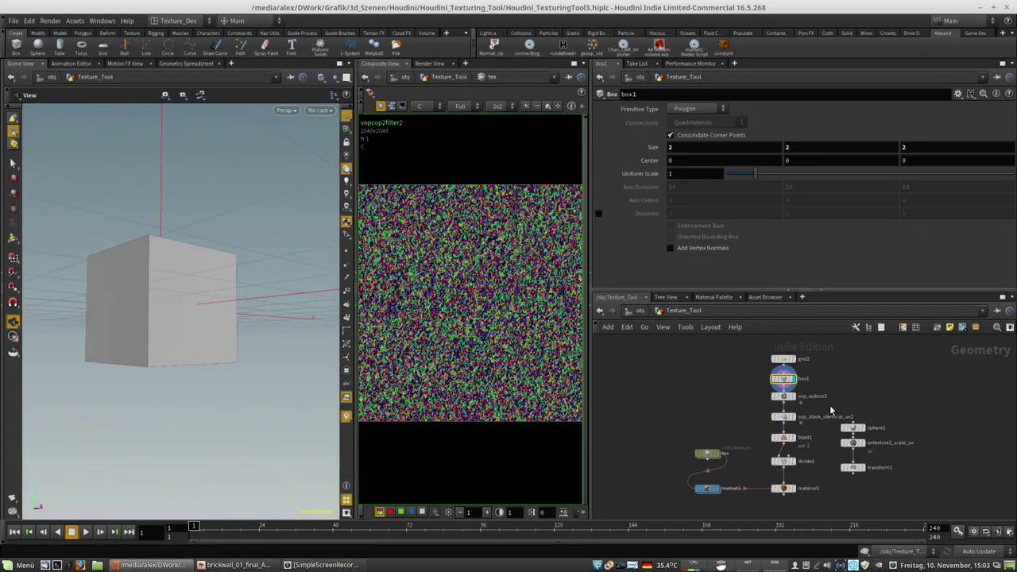
# Step: Display the sop_autouv2 node and view its UV layout in the UV viewport
pyautogui.scroll(3, 831, 410)
pyautogui.moveTo(785, 391)
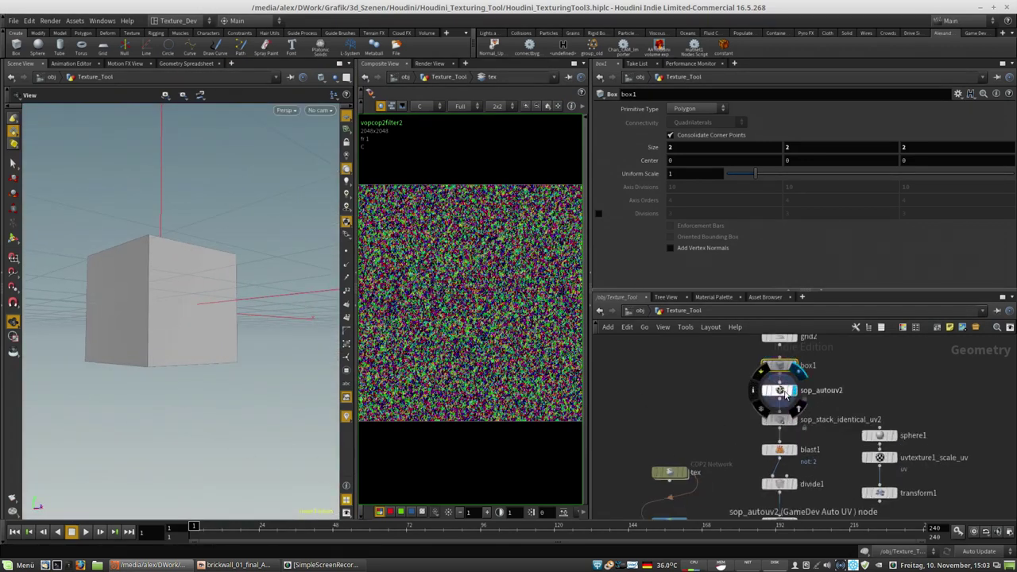
pyautogui.click(782, 391)
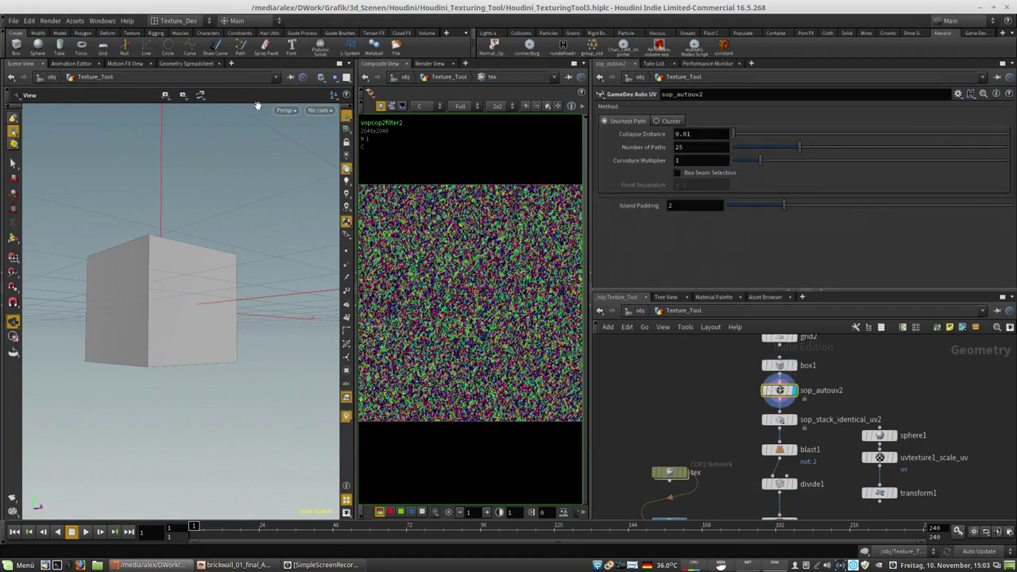
pyautogui.hotkey('space', '5')
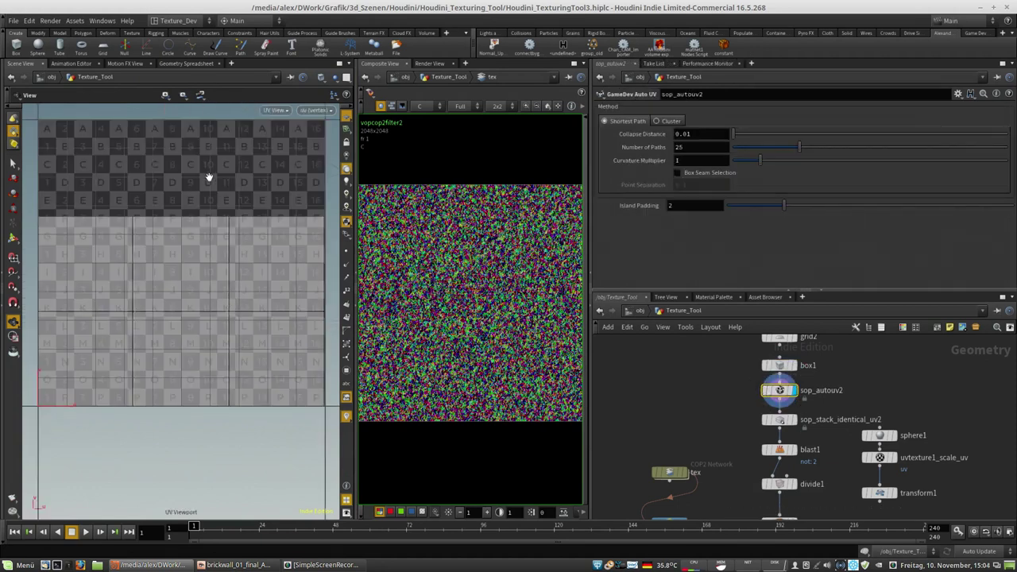
# Step: Bring up the Game Dev shelf and display sop_stack_identical_uv2 with its parameters and UV layout
pyautogui.moveTo(800, 427)
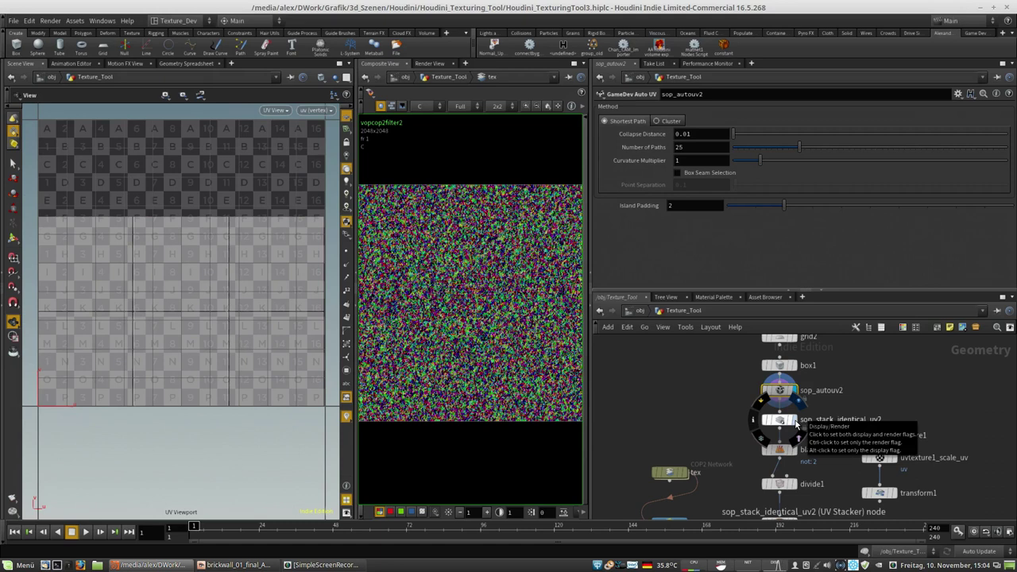
pyautogui.click(975, 35)
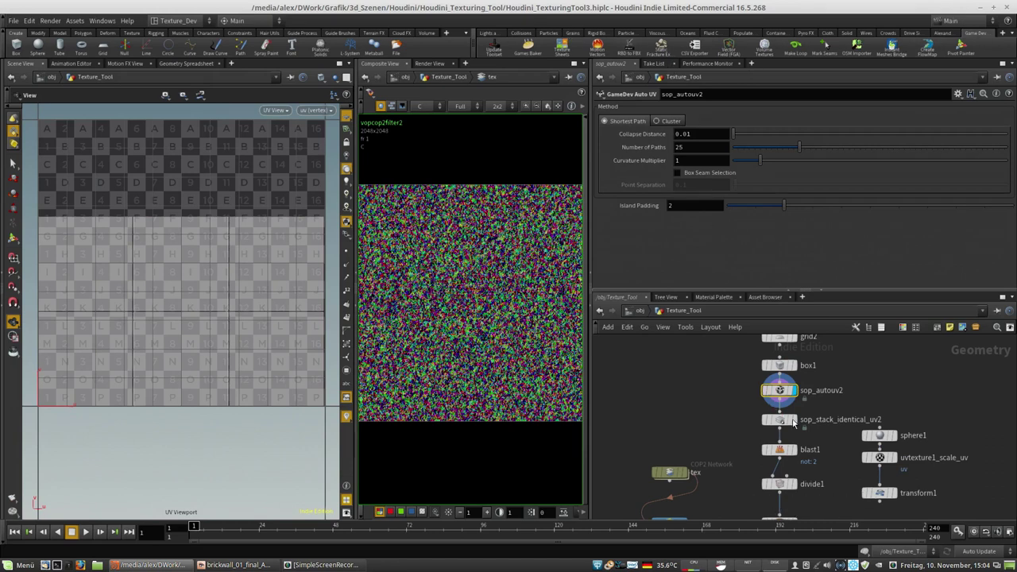
pyautogui.moveTo(860, 406); pyautogui.dragTo(846, 414, button='middle')
pyautogui.moveTo(785, 438)
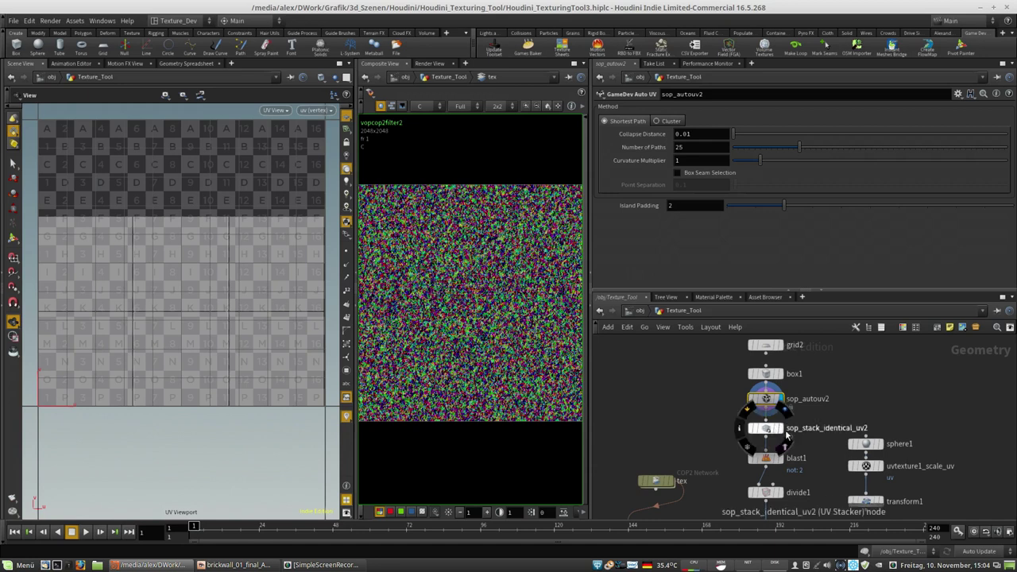
pyautogui.moveTo(786, 435); pyautogui.dragTo(792, 426, button='middle')
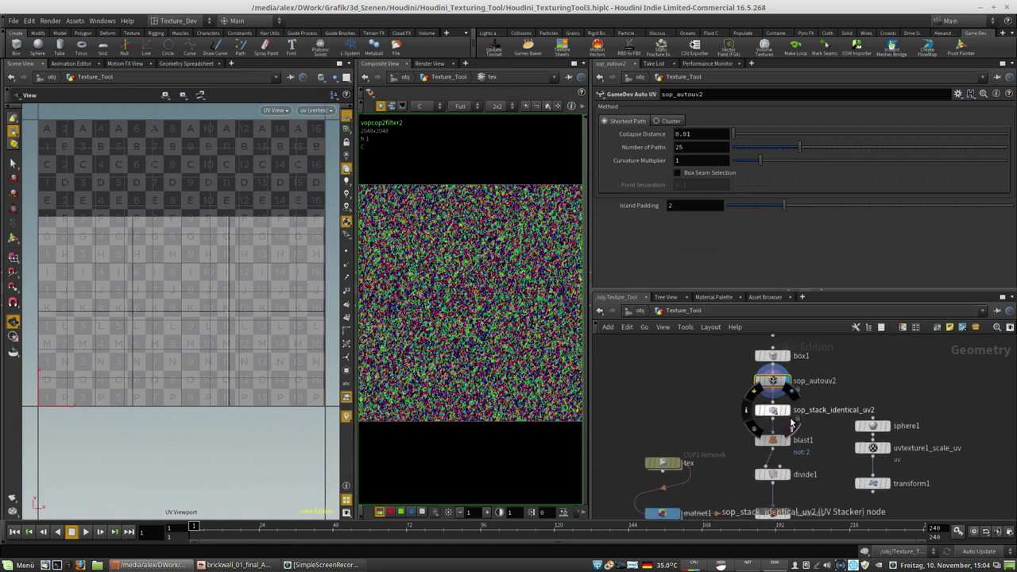
pyautogui.click(774, 411)
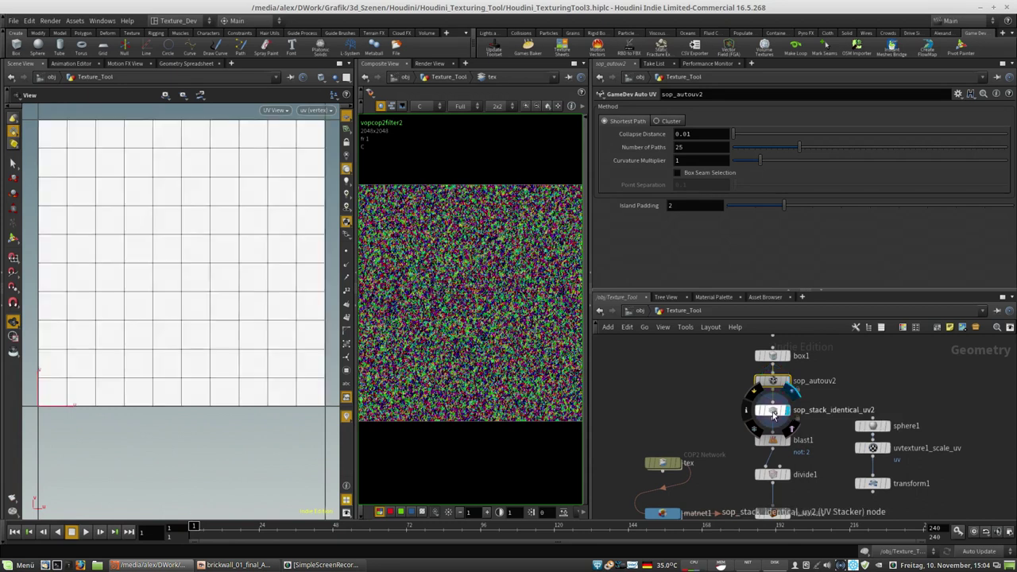
pyautogui.click(771, 411)
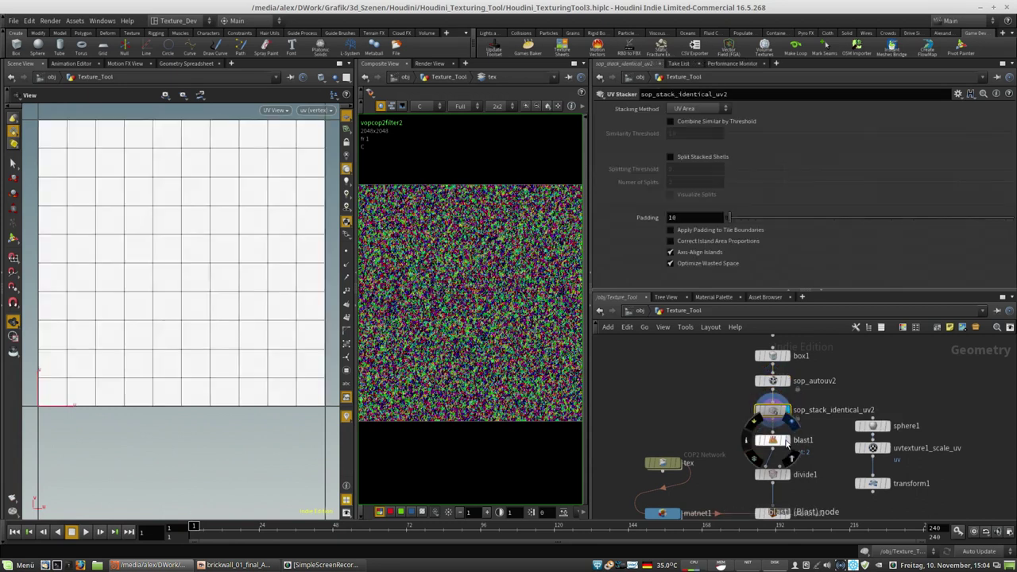
# Step: Display the blast1 node with its parameters and view the result in the perspective viewport
pyautogui.click(787, 442)
pyautogui.click(774, 442)
pyautogui.hotkey('space', '1')
pyautogui.moveTo(192, 334)
pyautogui.mouseDown()
pyautogui.moveTo(230, 345)
pyautogui.moveTo(186, 350)
pyautogui.mouseUp()
# Step: Display the divide1 node with its parameters and examine the subdivided wall grid up close
pyautogui.click(792, 482)
pyautogui.click(772, 474)
pyautogui.moveTo(199, 279); pyautogui.dragTo(201, 302)
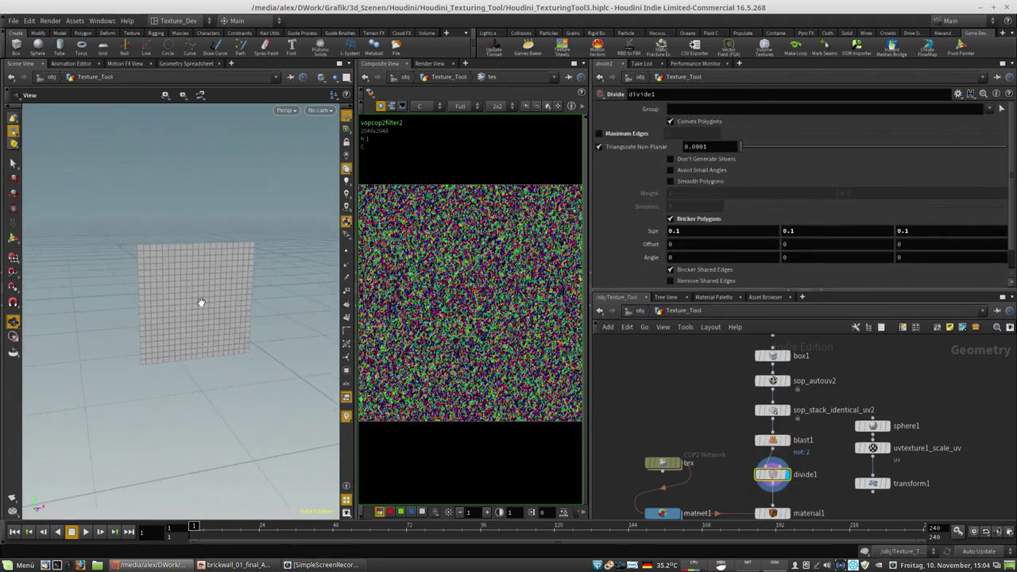
pyautogui.moveTo(201, 302); pyautogui.dragTo(253, 307, button='right')
pyautogui.moveTo(253, 303); pyautogui.dragTo(229, 314)
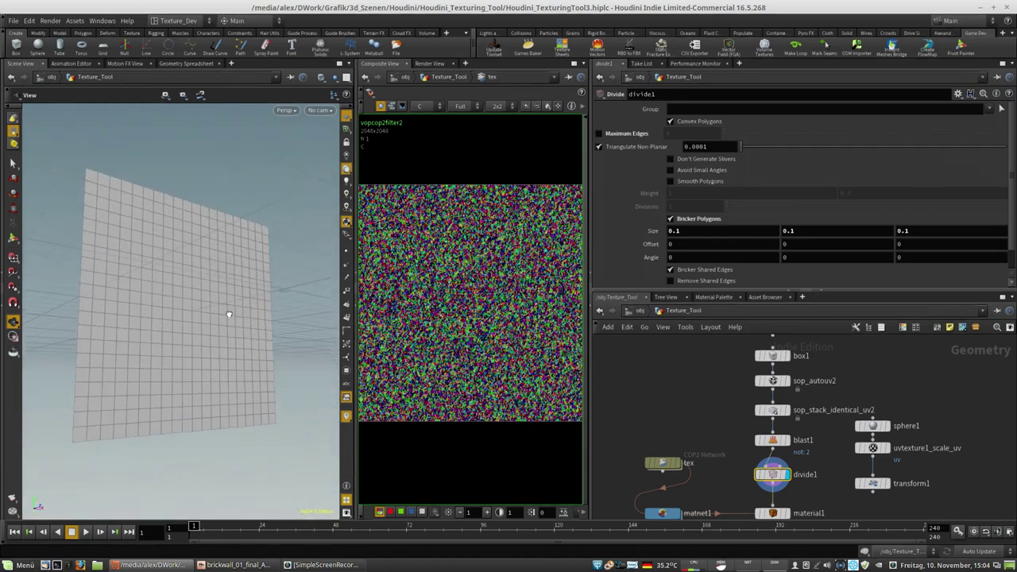
pyautogui.press('f')
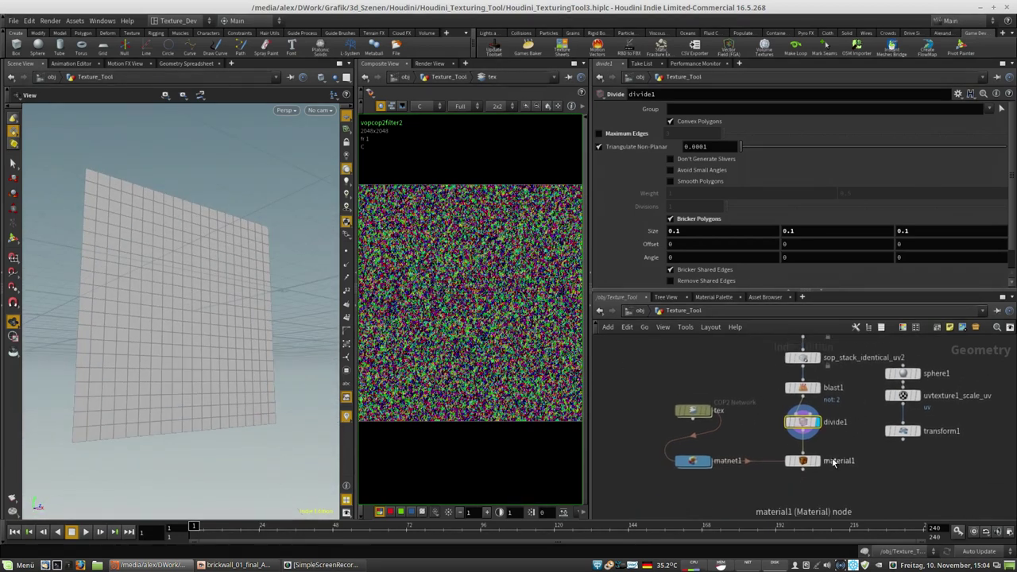
pyautogui.moveTo(827, 452)
pyautogui.mouseDown(button='middle')
pyautogui.moveTo(811, 491)
pyautogui.moveTo(827, 453)
pyautogui.mouseUp(button='middle')
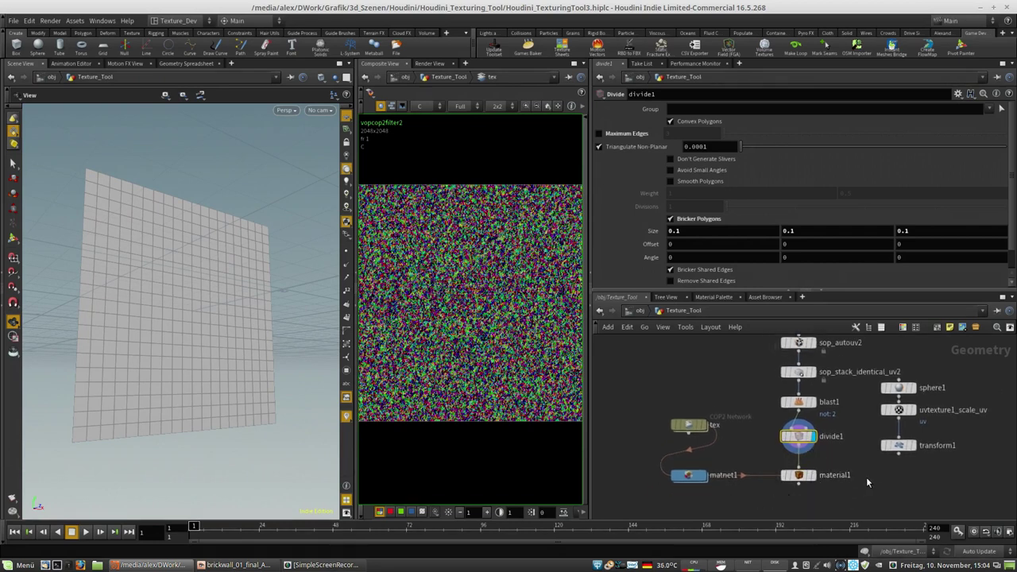
# Step: Display the material1 node on the wall and enter matnet1 to reach its principledshader
pyautogui.click(811, 475)
pyautogui.click(798, 476)
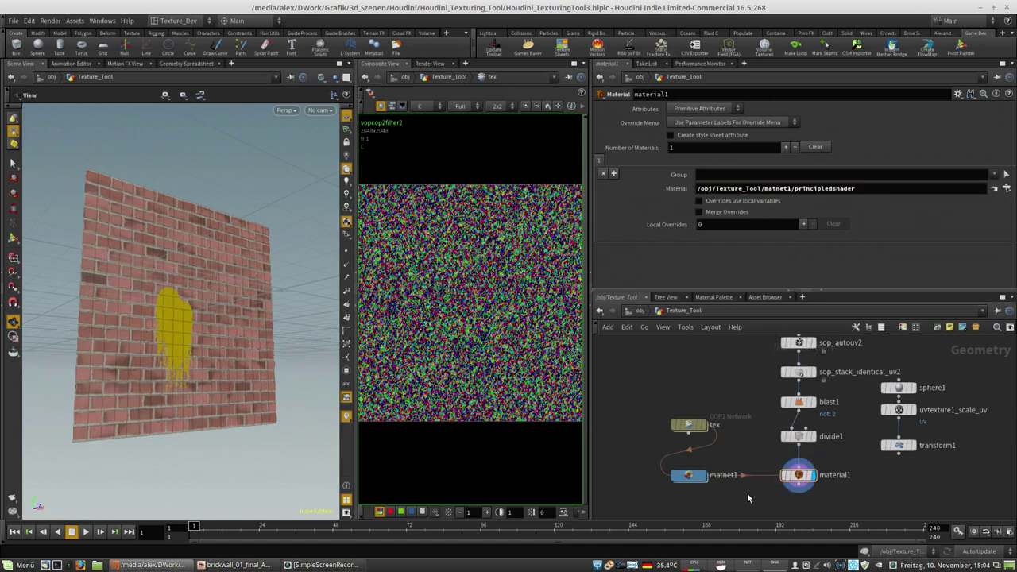
pyautogui.doubleClick(688, 475)
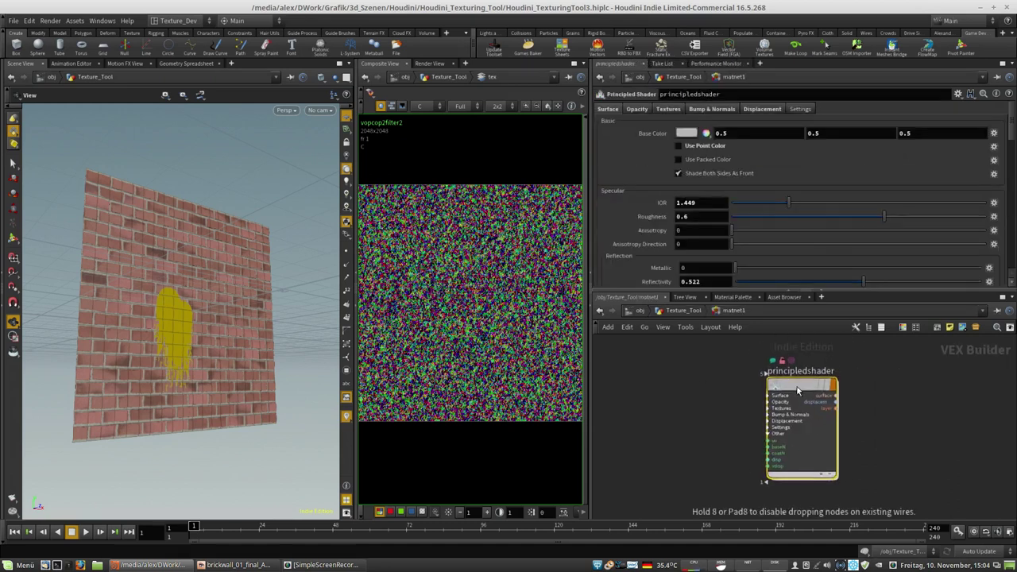
# Step: Examine the principledshader's opacity settings and its base color and roughness texture paths, leaving roughness at op:/obj/Texture_Tool/tex/OUT_rough
pyautogui.click(631, 109)
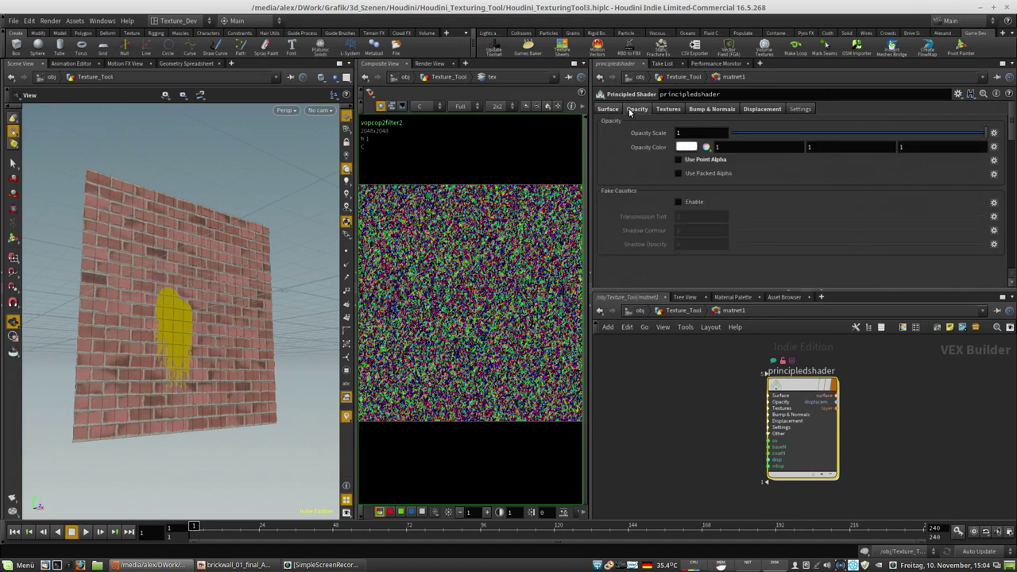
pyautogui.click(668, 109)
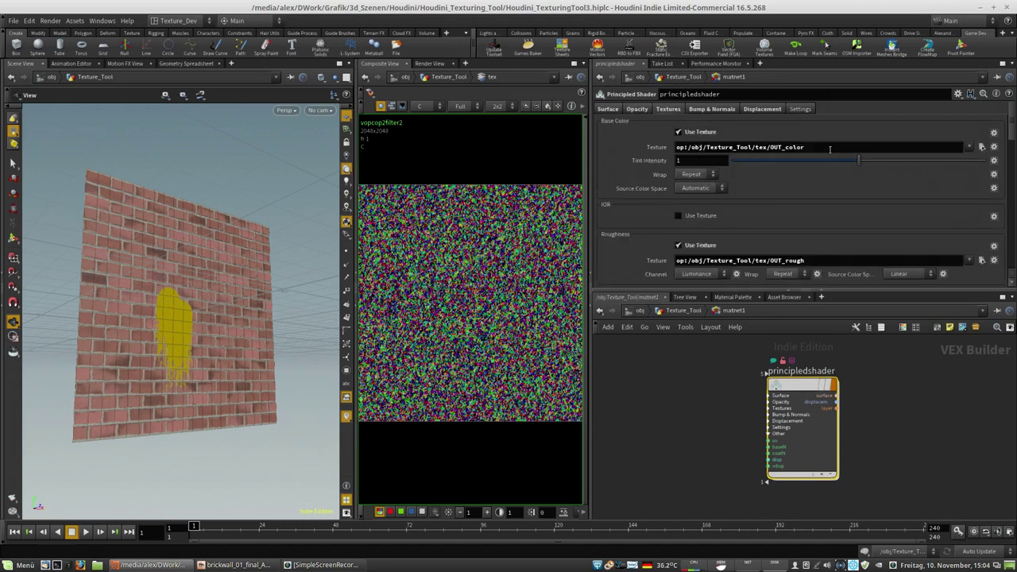
pyautogui.moveTo(829, 148); pyautogui.dragTo(659, 146)
pyautogui.moveTo(832, 259); pyautogui.dragTo(687, 245)
pyautogui.tripleClick(736, 260)
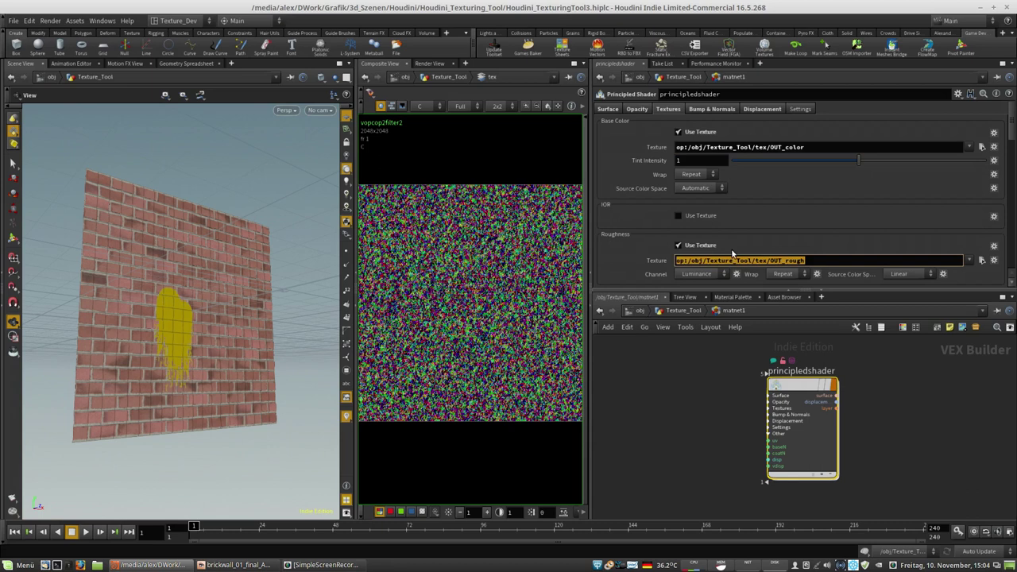
pyautogui.scroll(-1, 739, 244)
pyautogui.click(817, 246)
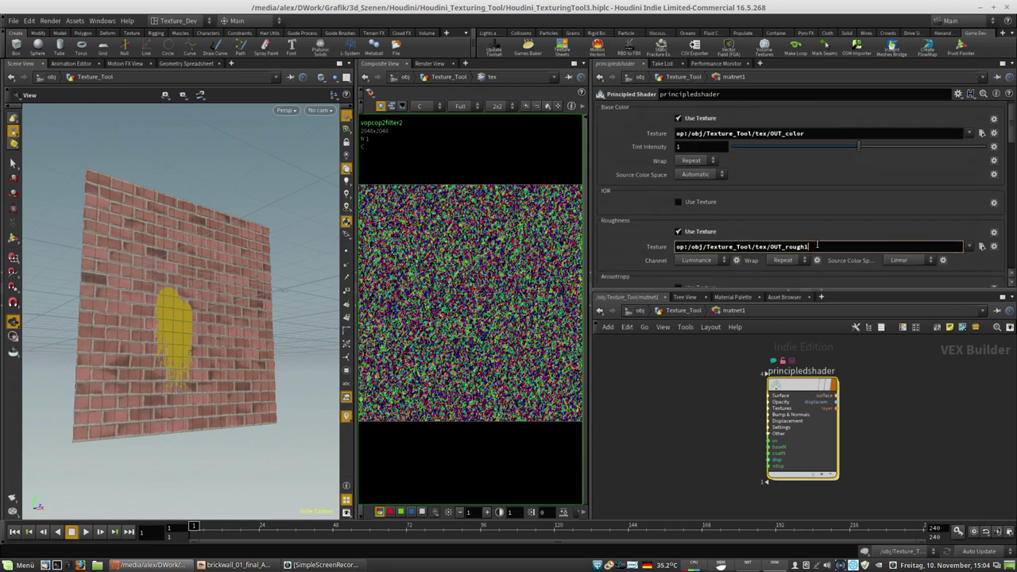
pyautogui.press('BackSpace')
pyautogui.press('Return')
pyautogui.moveTo(1012, 120); pyautogui.dragTo(1010, 232)
pyautogui.scroll(1, 1005, 119)
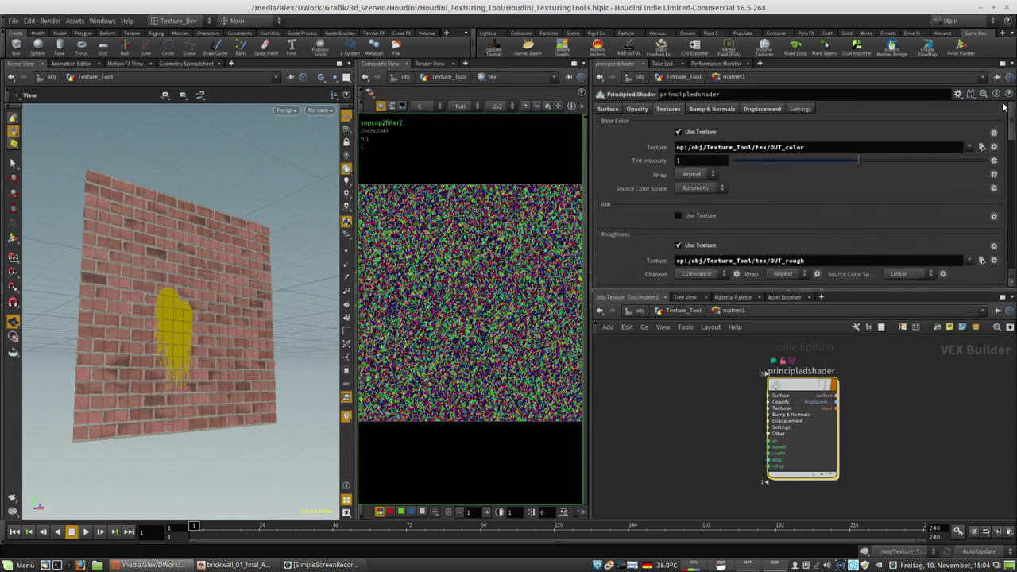
# Step: Examine the principledshader's displacement settings and its bump and normal texture settings
pyautogui.click(756, 108)
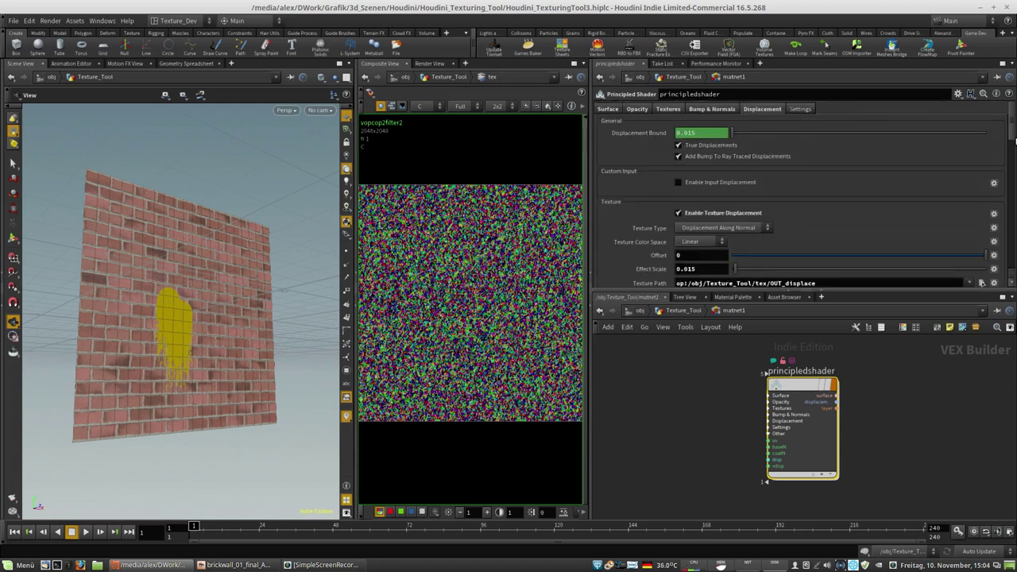
pyautogui.scroll(-3, 1015, 140)
pyautogui.scroll(3, 1015, 140)
pyautogui.click(713, 109)
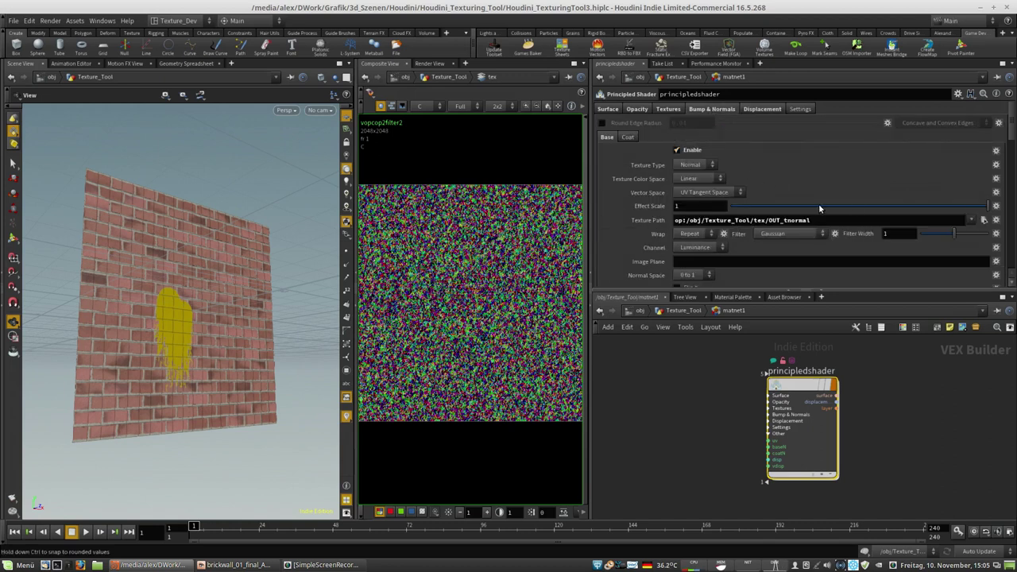
pyautogui.moveTo(1011, 124)
pyautogui.mouseDown()
pyautogui.moveTo(1010, 134)
pyautogui.moveTo(1003, 120)
pyautogui.mouseUp()
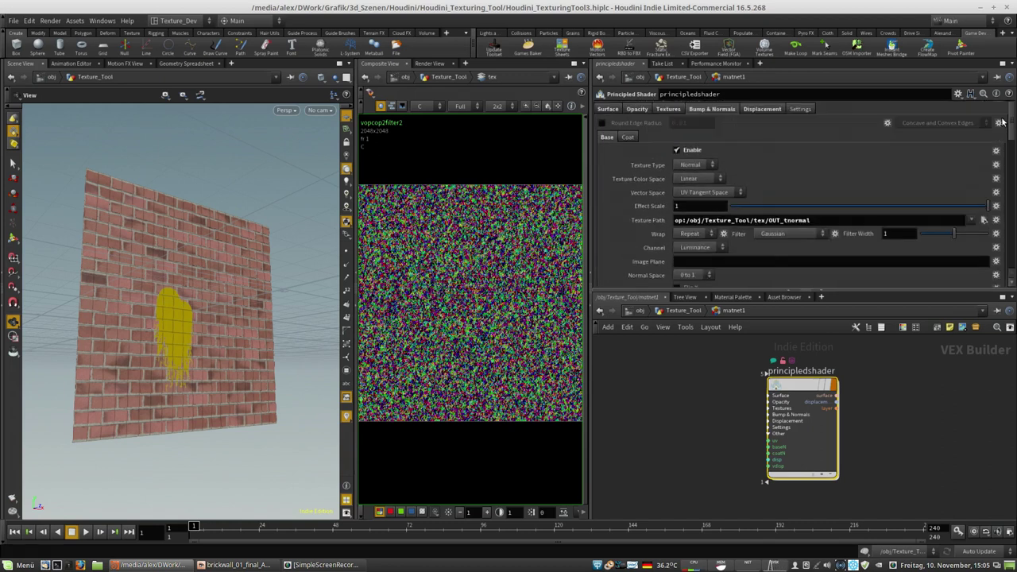
# Step: Review the principledshader's surface settings, including its specular and reflection values
pyautogui.click(668, 109)
pyautogui.click(636, 109)
pyautogui.click(608, 109)
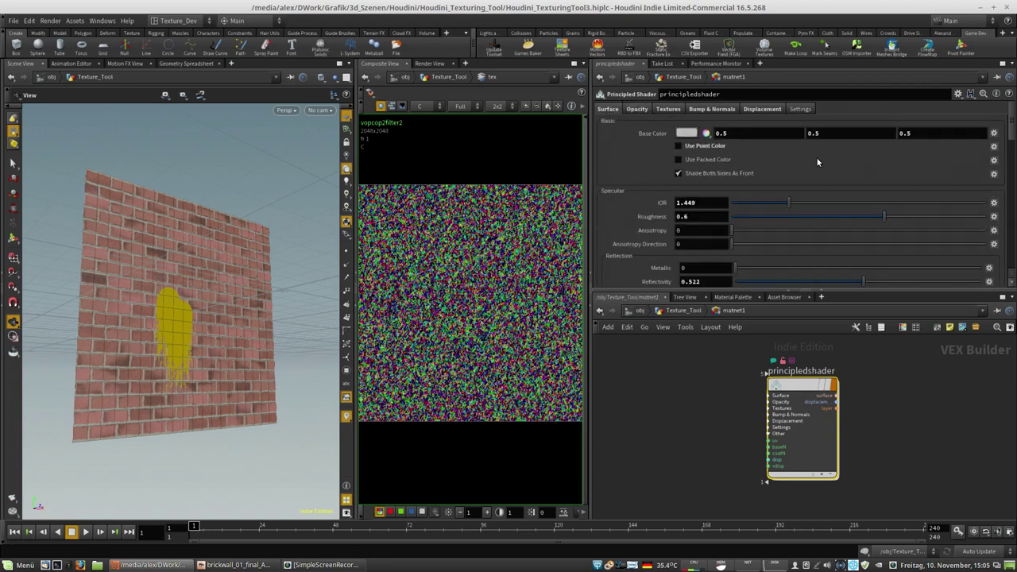
pyautogui.scroll(-3, 1003, 119)
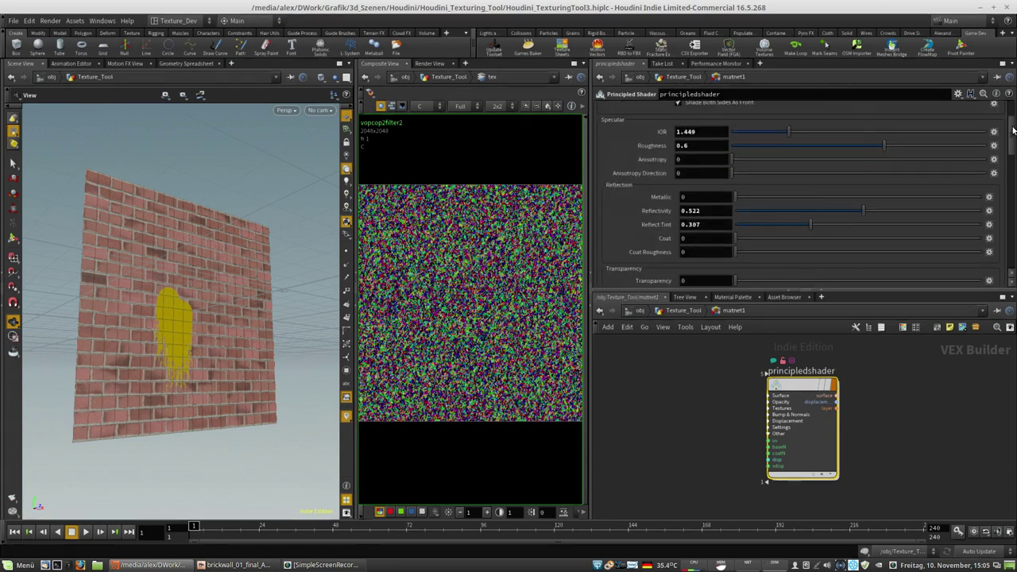
pyautogui.scroll(3, 994, 118)
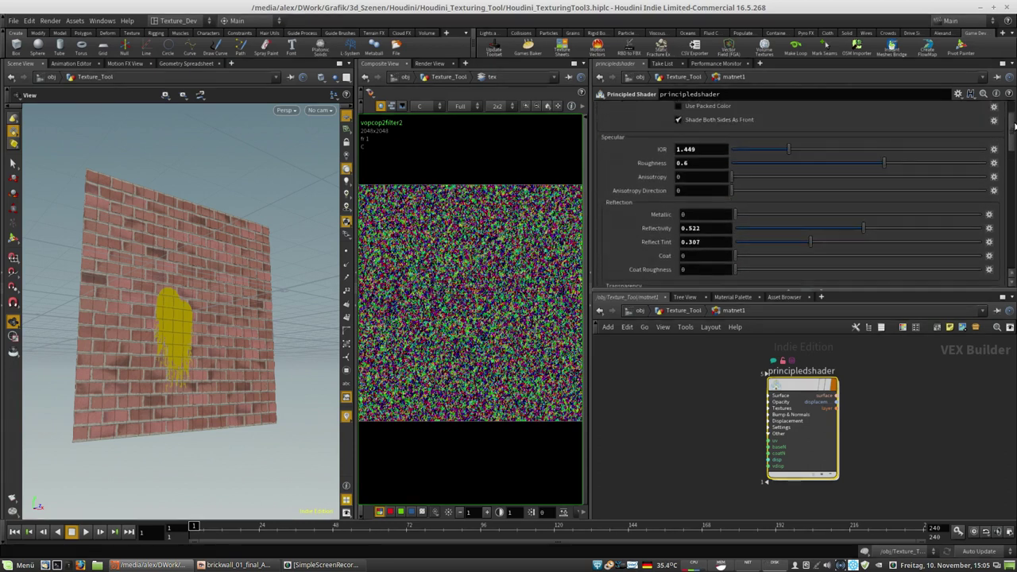
# Step: Return to the Texture_Tool network and collapse the Scene View so the Composite View takes its space
pyautogui.click(684, 310)
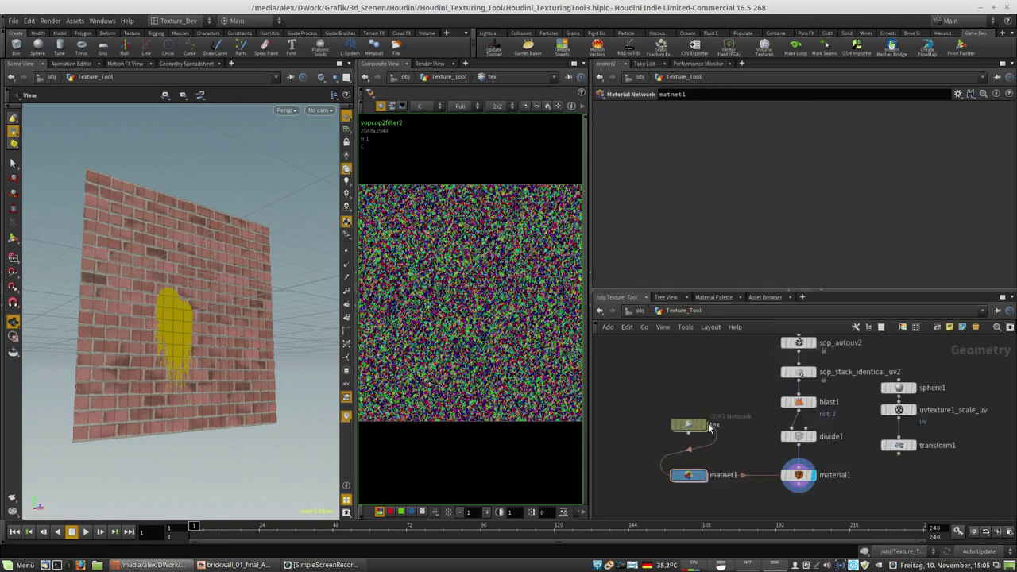
pyautogui.click(355, 302)
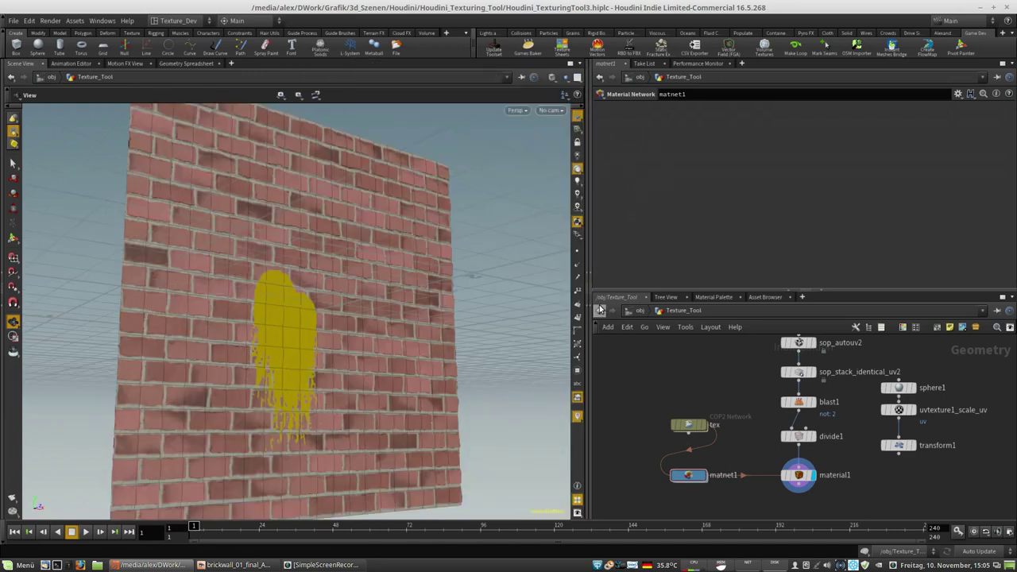
pyautogui.click(585, 276)
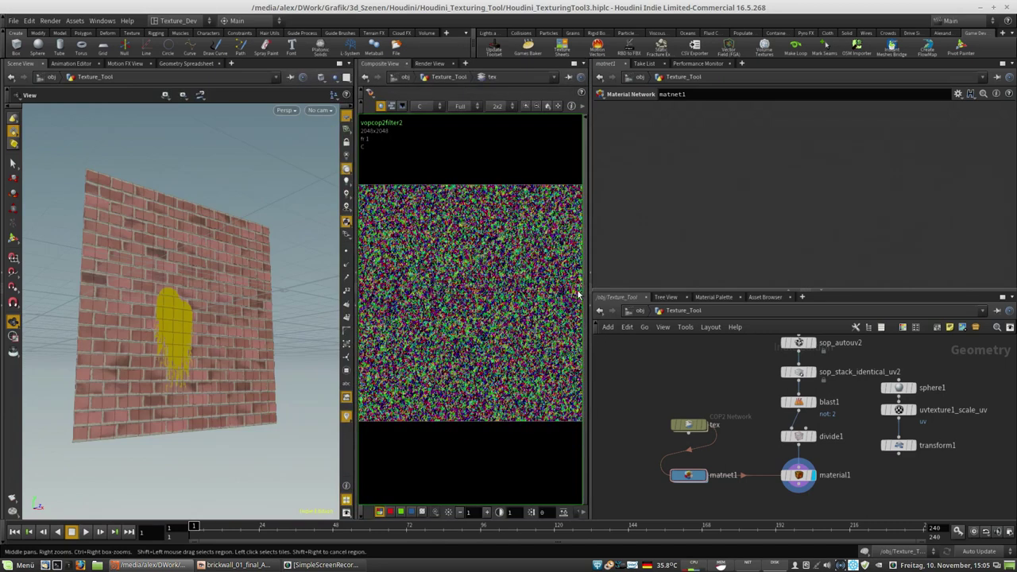
pyautogui.click(356, 279)
pyautogui.moveTo(323, 169)
pyautogui.mouseDown(button='middle')
pyautogui.moveTo(330, 259)
pyautogui.moveTo(311, 153)
pyautogui.mouseUp(button='middle')
# Step: Enter the tex COP2 network and enlarge the network editor pane at the Composite View's expense
pyautogui.doubleClick(688, 427)
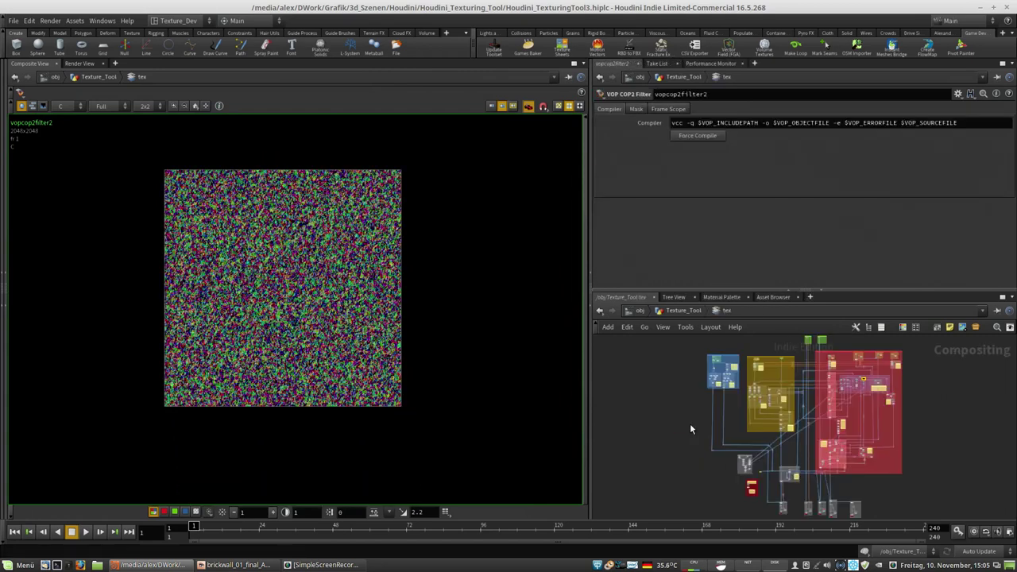
pyautogui.moveTo(592, 309); pyautogui.dragTo(409, 229)
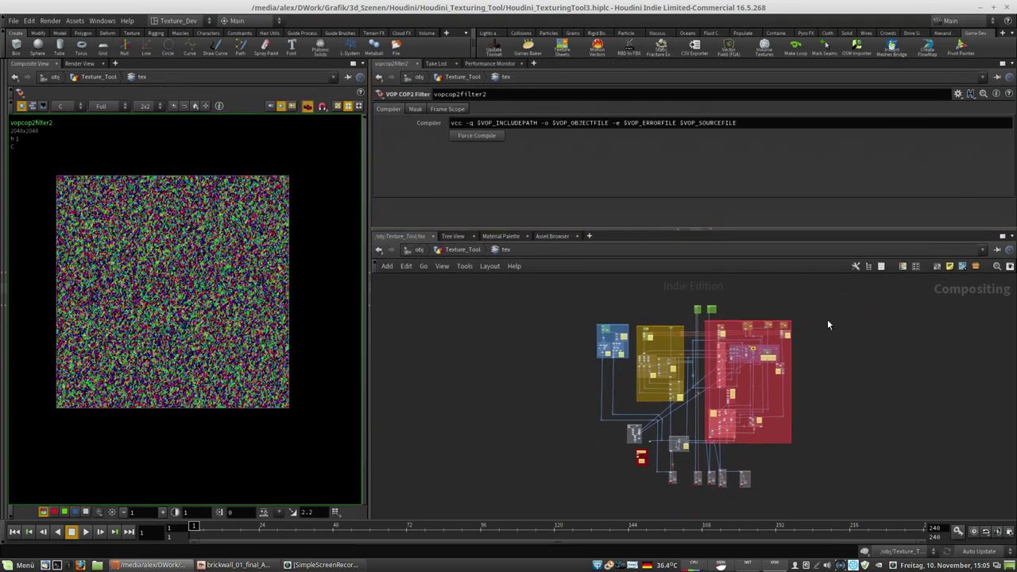
pyautogui.moveTo(828, 321); pyautogui.dragTo(818, 332, button='middle')
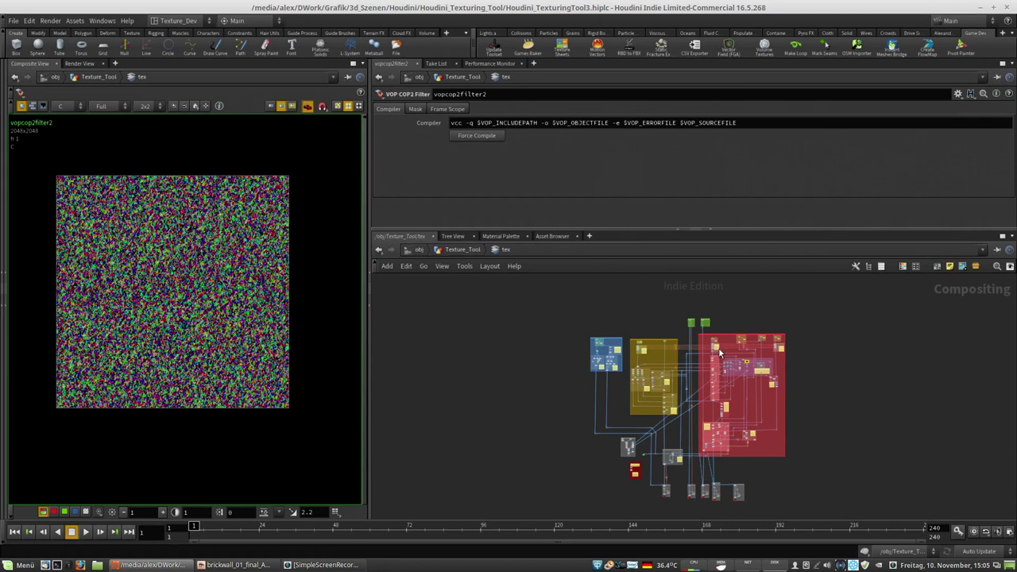
# Step: Maximize the network editor and bring the blue and yellow network boxes of the tex network into close view
pyautogui.hotkey('ctrl', 'b')
pyautogui.scroll(6, 513, 294)
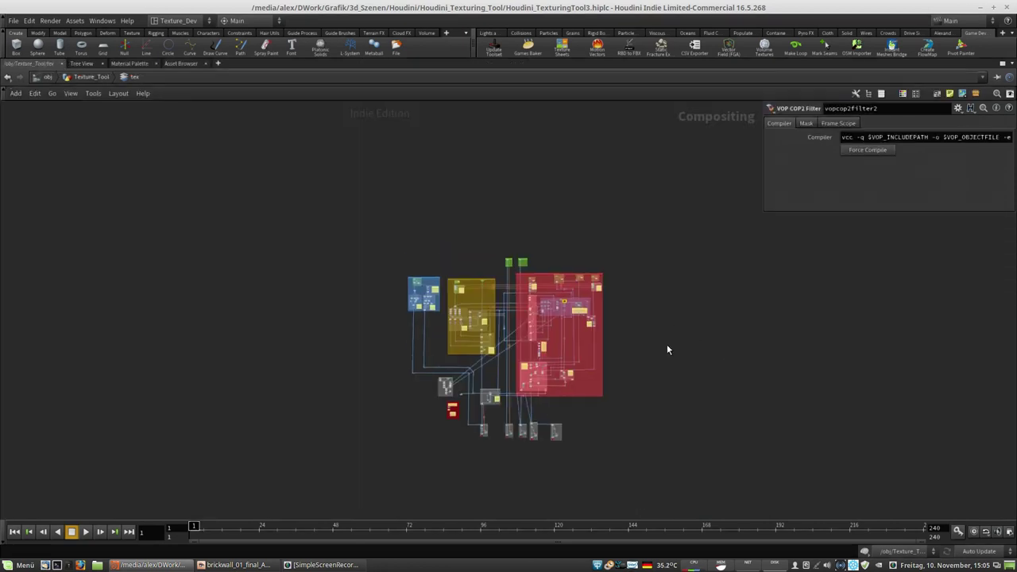
pyautogui.scroll(2, 513, 292)
pyautogui.moveTo(466, 240); pyautogui.dragTo(397, 265, button='middle')
pyautogui.moveTo(239, 235); pyautogui.dragTo(374, 255, button='middle')
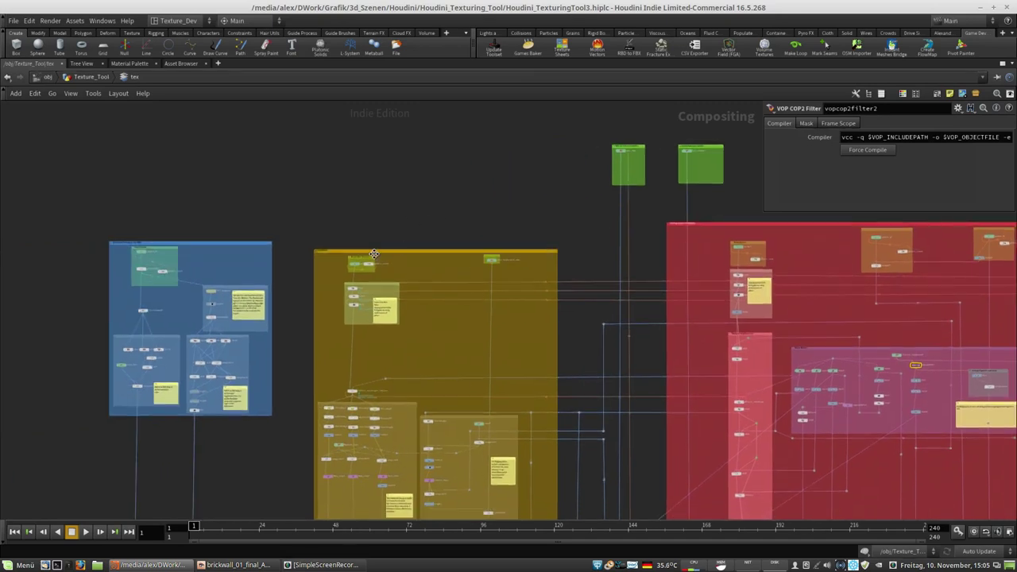
# Step: Examine the blue fluid network box of the tex network up close and briefly select all of its nodes
pyautogui.moveTo(329, 196); pyautogui.dragTo(370, 200, button='middle')
pyautogui.scroll(4, 205, 241)
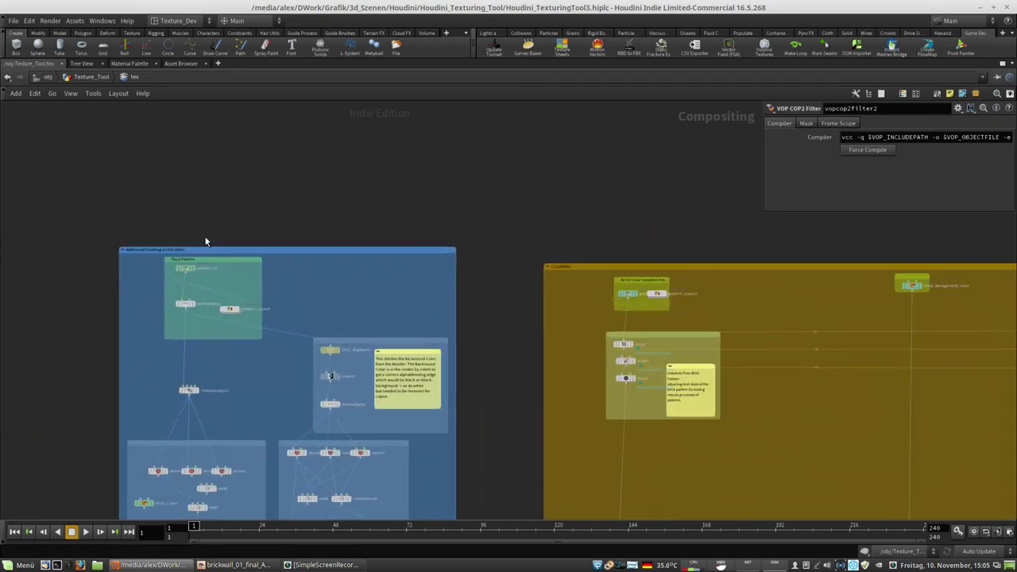
pyautogui.moveTo(205, 242); pyautogui.dragTo(288, 155, button='middle')
pyautogui.moveTo(140, 136)
pyautogui.mouseDown()
pyautogui.moveTo(415, 313)
pyautogui.moveTo(148, 247)
pyautogui.moveTo(151, 238)
pyautogui.mouseUp()
pyautogui.scroll(-2, 200, 205)
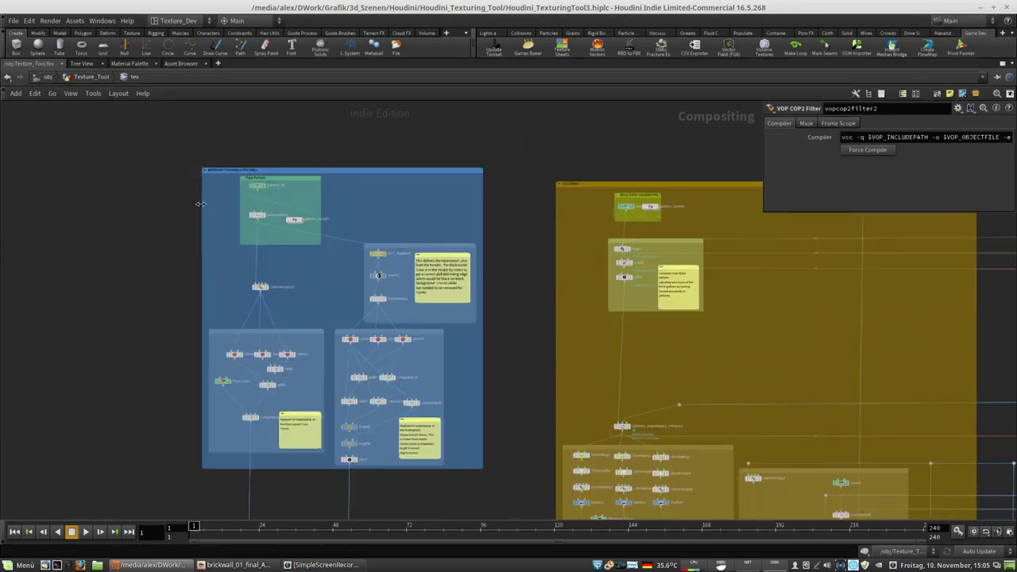
pyautogui.scroll(-1, 201, 205)
pyautogui.moveTo(138, 145); pyautogui.dragTo(461, 446)
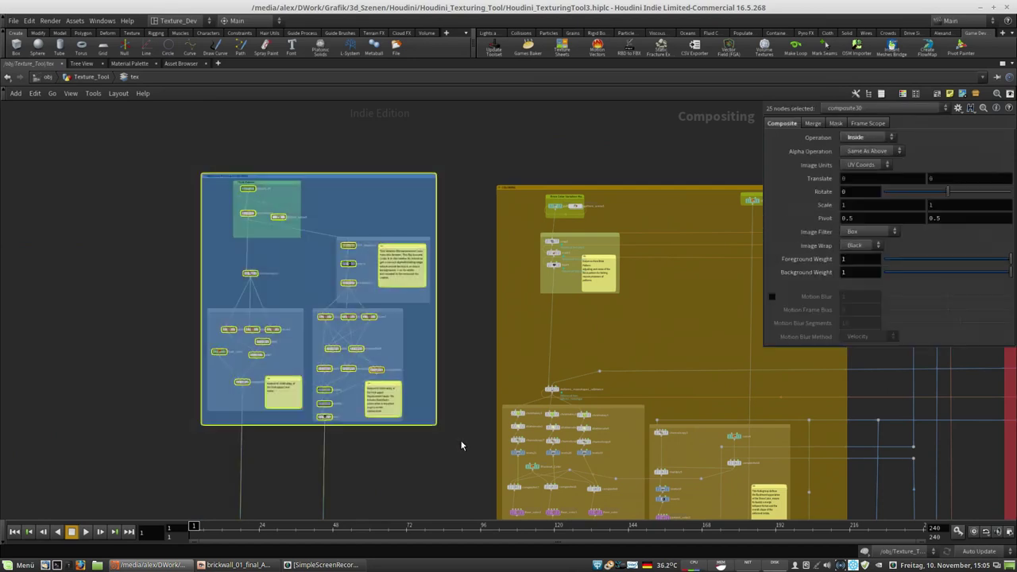
pyautogui.click(449, 360)
# Step: Examine the yellow network box and continue across to the red displacement network box
pyautogui.moveTo(447, 341); pyautogui.dragTo(250, 268, button='middle')
pyautogui.scroll(-2, 279, 238)
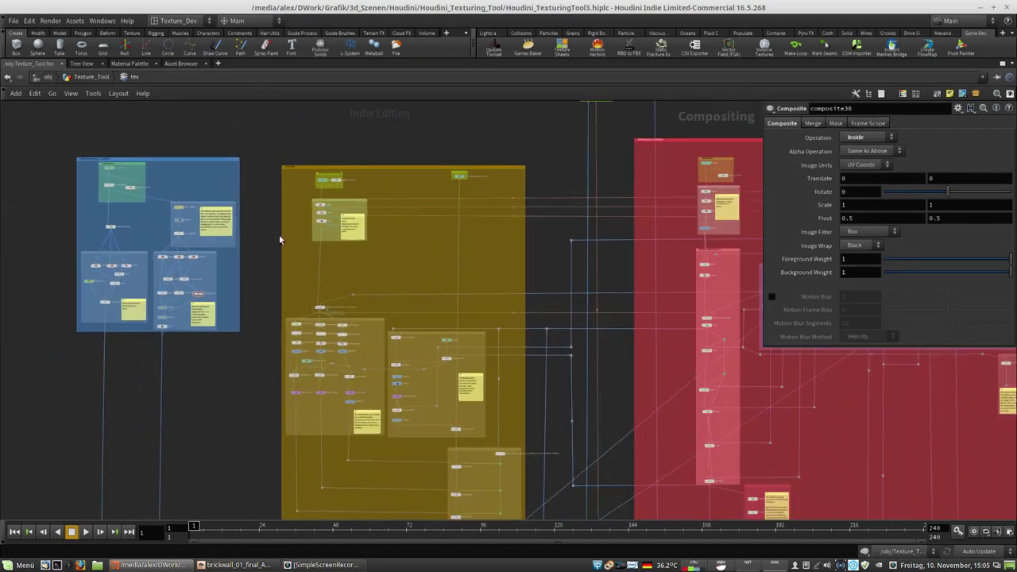
pyautogui.moveTo(291, 111); pyautogui.dragTo(569, 530)
pyautogui.moveTo(295, 456); pyautogui.dragTo(19, 315, button='middle')
pyautogui.scroll(-5, 395, 277)
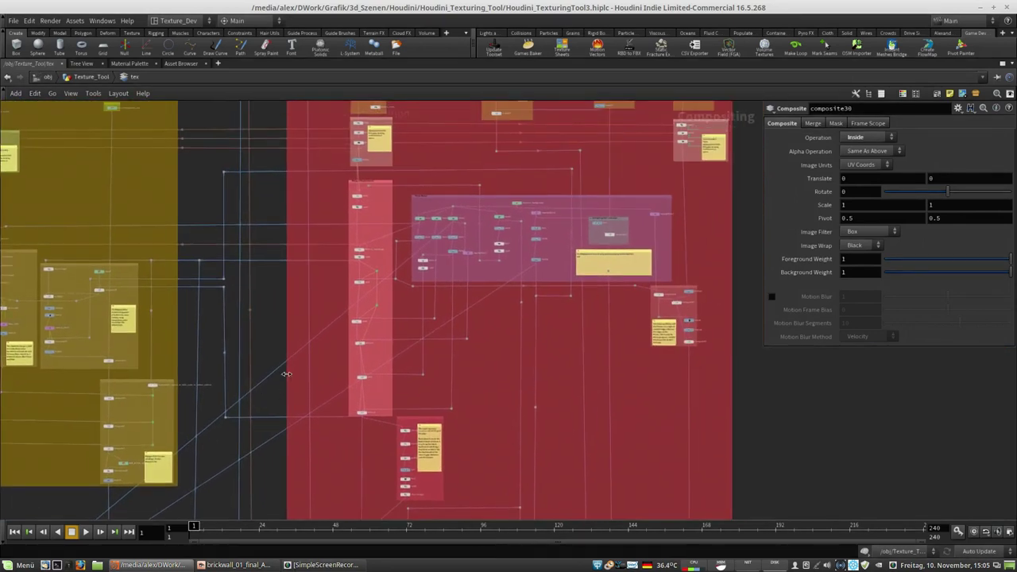
pyautogui.moveTo(303, 186); pyautogui.dragTo(477, 172)
pyautogui.moveTo(635, 298); pyautogui.dragTo(663, 272, button='middle')
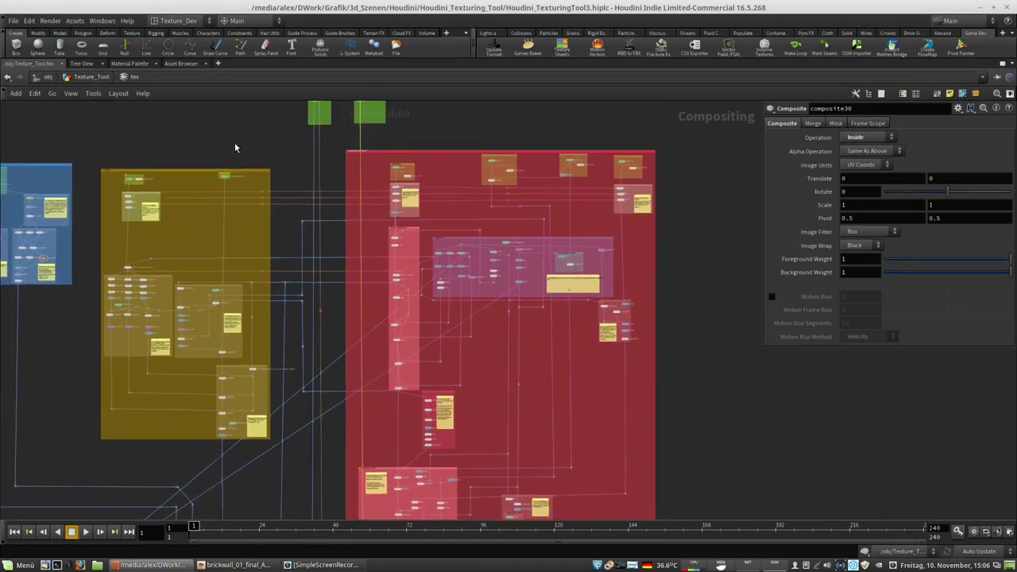
# Step: Examine the green network boxes and the orange pattern groups inside the red displacement network box
pyautogui.moveTo(235, 148); pyautogui.dragTo(273, 177, button='middle')
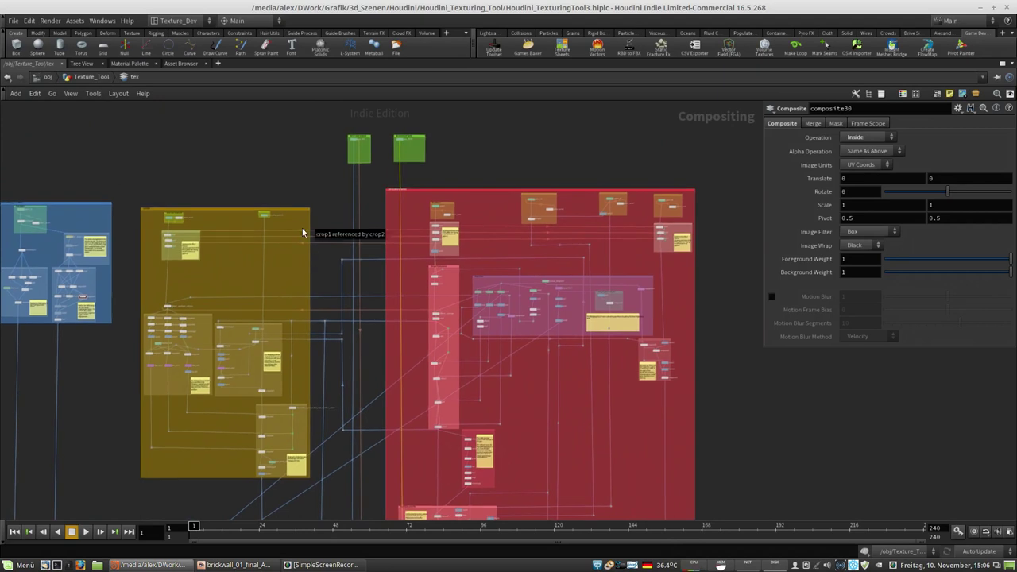
pyautogui.moveTo(582, 156); pyautogui.dragTo(548, 192, button='middle')
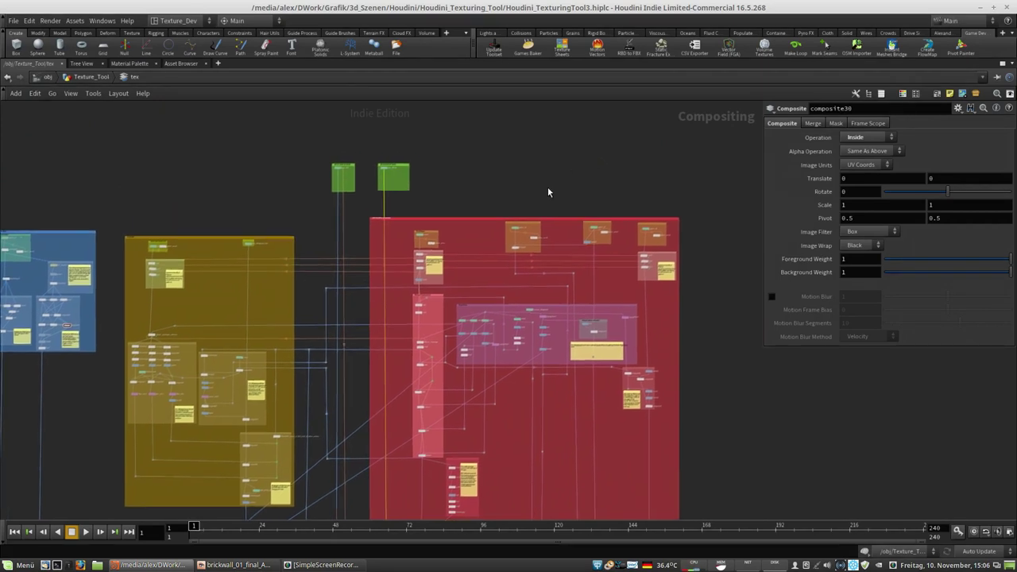
pyautogui.scroll(4, 488, 204)
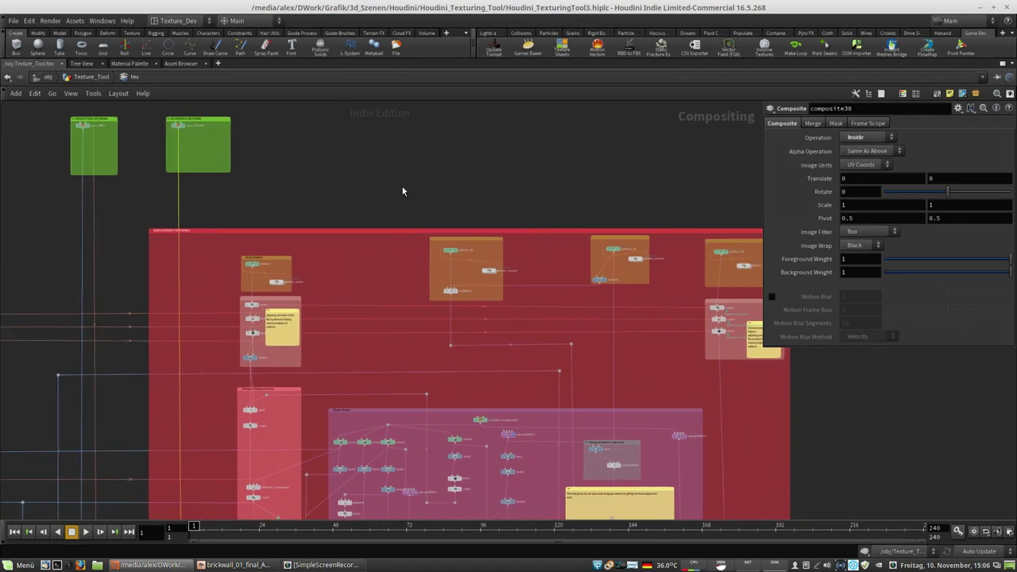
pyautogui.moveTo(365, 193); pyautogui.dragTo(356, 127, button='middle')
pyautogui.scroll(-4, 357, 127)
pyautogui.moveTo(624, 267); pyautogui.dragTo(679, 162, button='middle')
pyautogui.moveTo(658, 334); pyautogui.dragTo(770, 433, button='middle')
pyautogui.moveTo(236, 122); pyautogui.dragTo(291, 115, button='middle')
pyautogui.scroll(4, 418, 148)
pyautogui.moveTo(401, 304); pyautogui.dragTo(188, 418, button='middle')
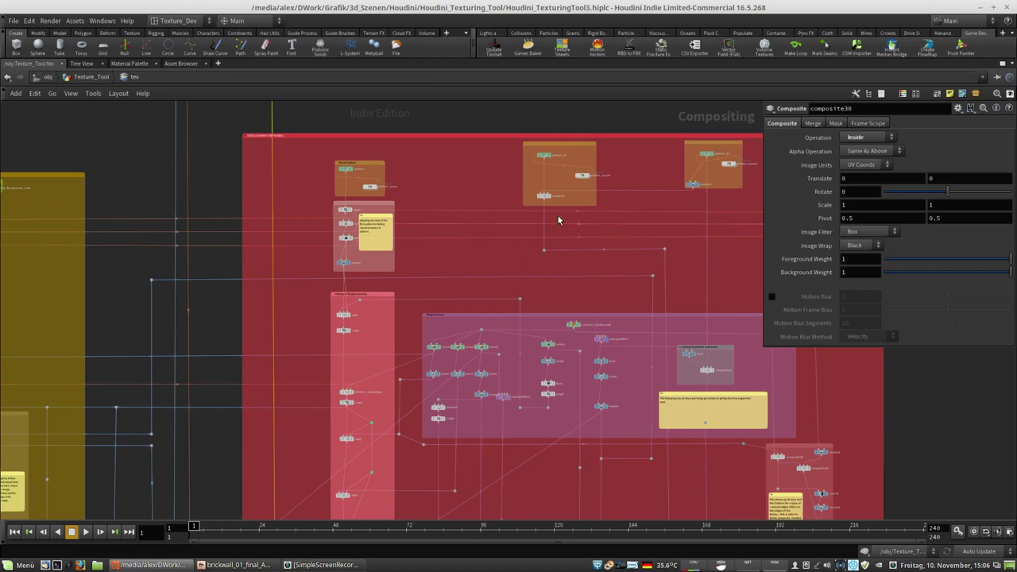
pyautogui.moveTo(475, 185); pyautogui.dragTo(311, 193, button='middle')
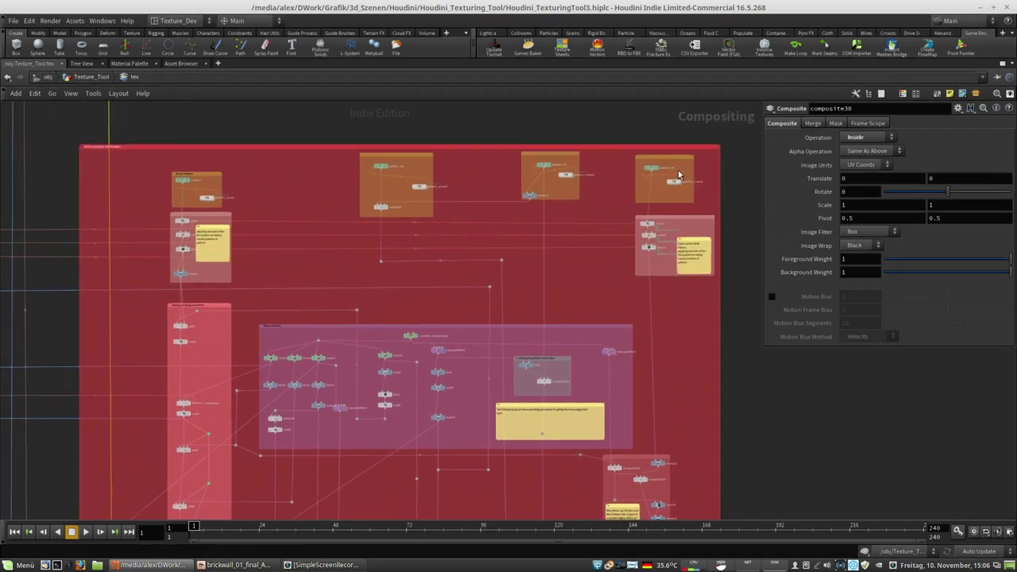
pyautogui.moveTo(219, 200); pyautogui.dragTo(405, 205, button='middle')
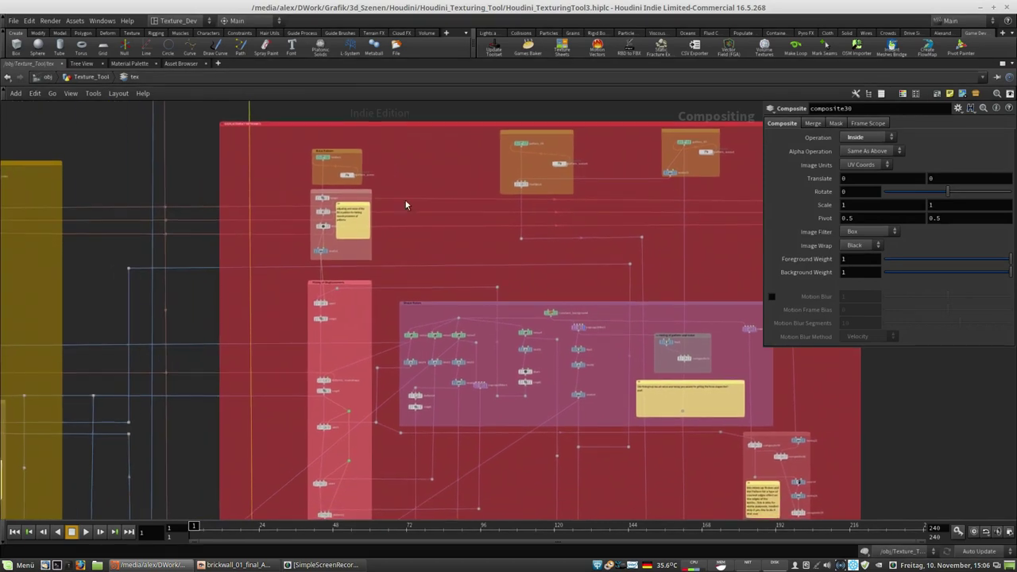
# Step: Trace the connections back from the displacement box through the yellow and blue network boxes, reading their sticky notes
pyautogui.moveTo(515, 452); pyautogui.dragTo(729, 373, button='middle')
pyautogui.moveTo(318, 247); pyautogui.dragTo(594, 287, button='middle')
pyautogui.moveTo(375, 262); pyautogui.dragTo(365, 292, button='middle')
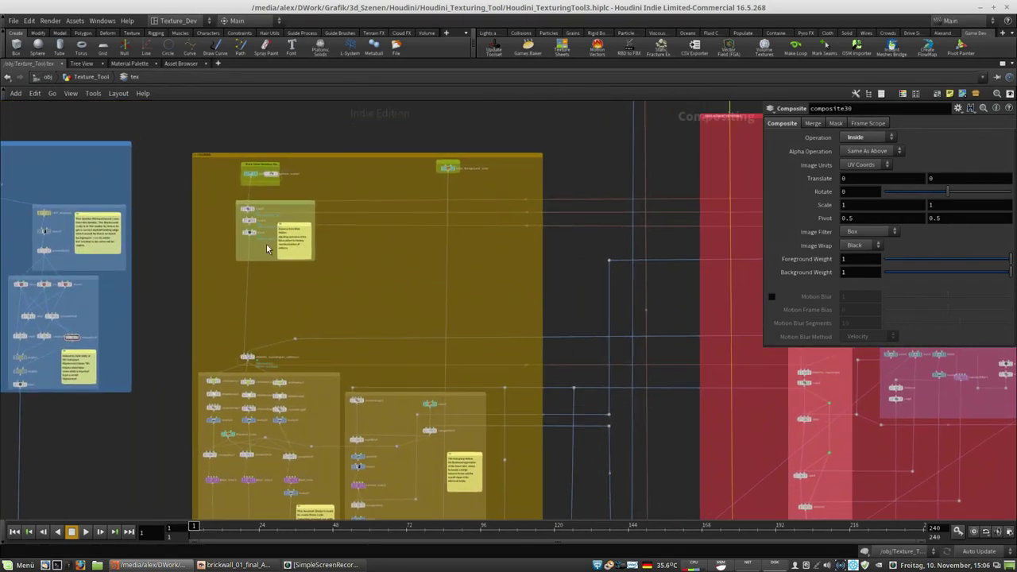
pyautogui.moveTo(559, 313); pyautogui.dragTo(681, 219, button='middle')
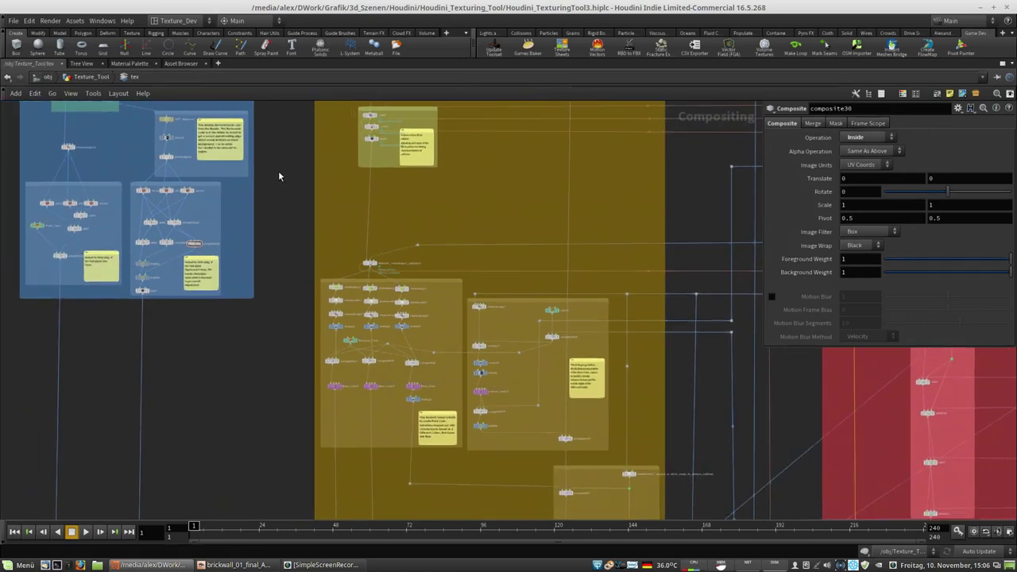
pyautogui.scroll(5, 233, 185)
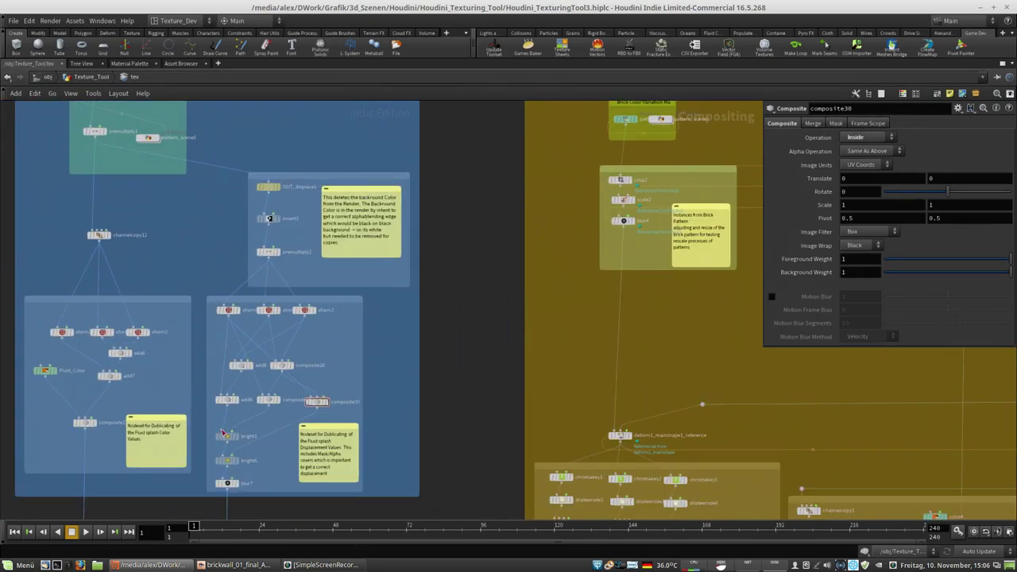
pyautogui.moveTo(476, 334); pyautogui.dragTo(138, 304, button='middle')
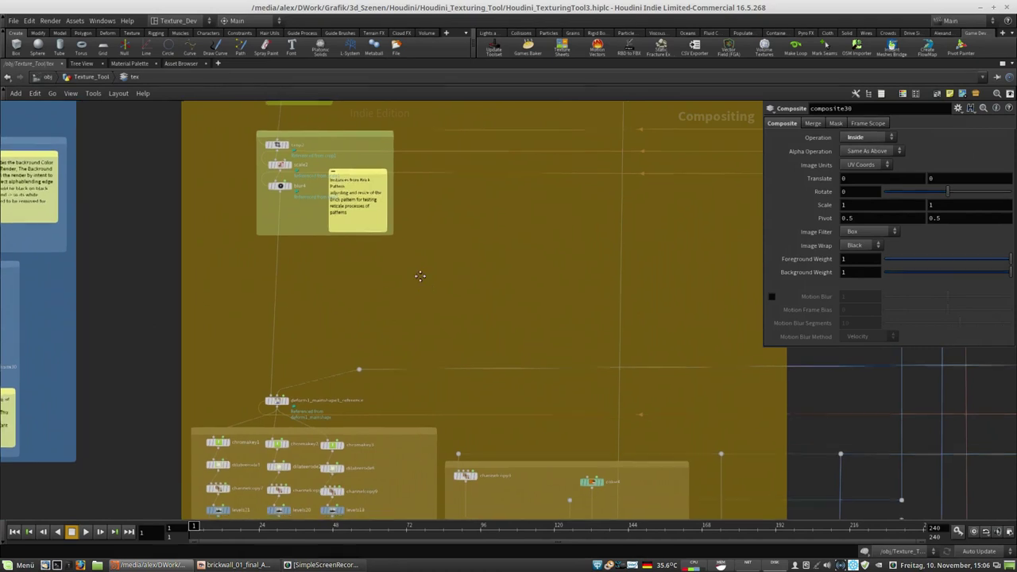
pyautogui.moveTo(539, 407); pyautogui.dragTo(492, 258, button='middle')
pyautogui.scroll(-6, 710, 452)
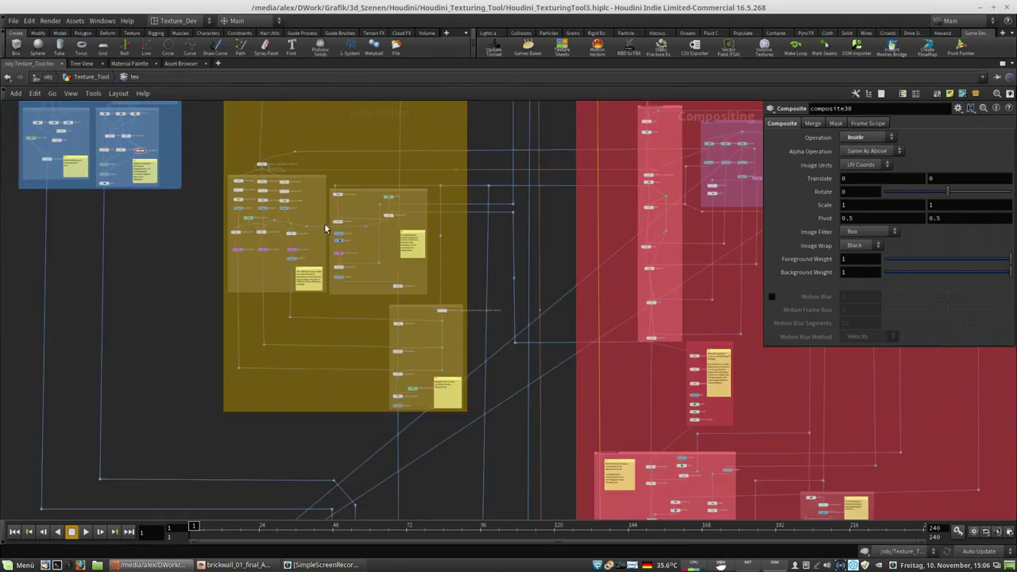
pyautogui.moveTo(506, 262); pyautogui.dragTo(309, 454, button='middle')
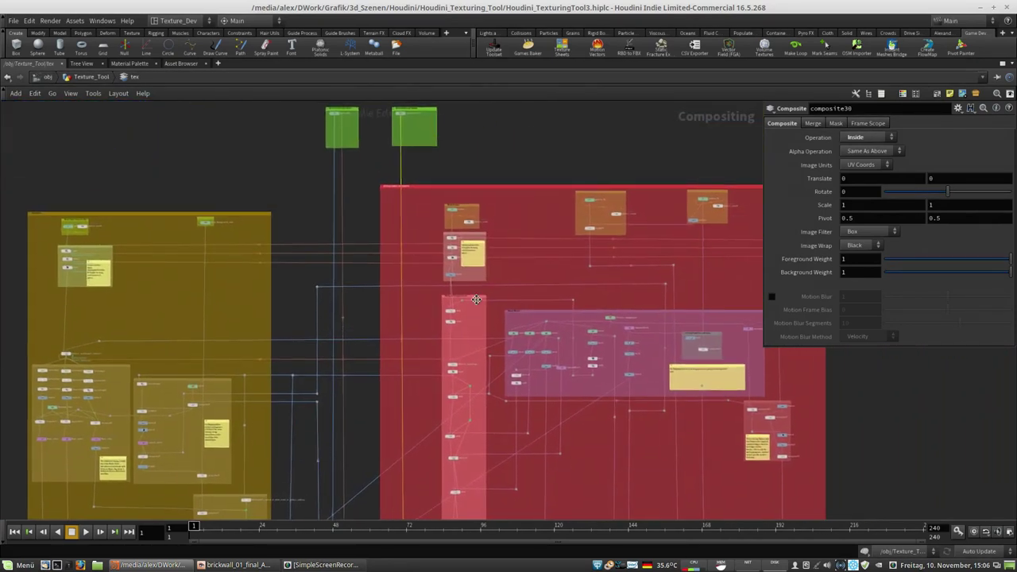
# Step: Move the green REFLECTIONS NETWORK and ROUGHNESS NETWORK boxes side by side, closer to the displacement network box
pyautogui.moveTo(466, 148); pyautogui.dragTo(493, 249, button='middle')
pyautogui.scroll(3, 415, 251)
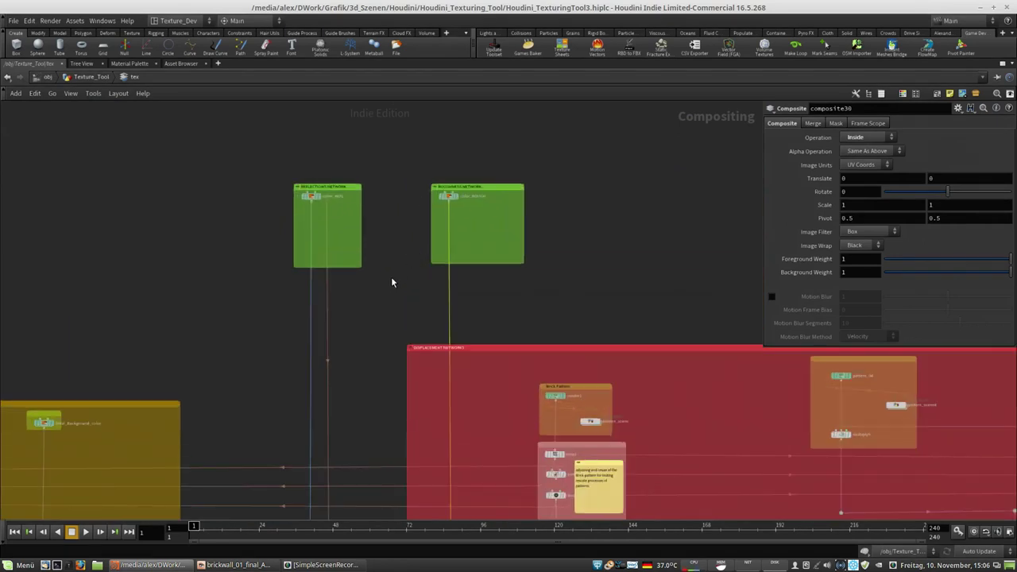
pyautogui.moveTo(326, 188); pyautogui.dragTo(243, 293)
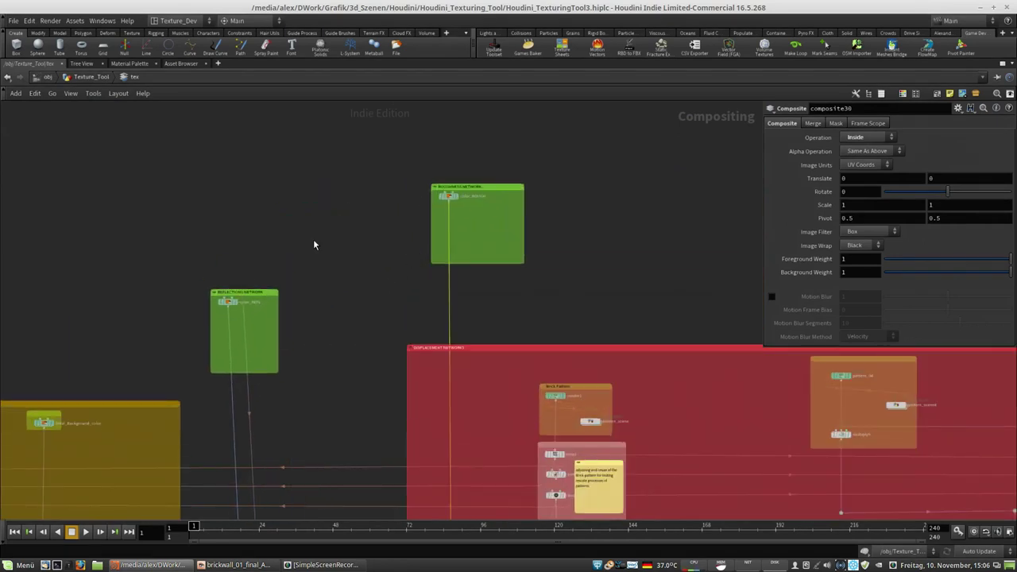
pyautogui.moveTo(478, 186); pyautogui.dragTo(344, 295)
pyautogui.moveTo(569, 303); pyautogui.dragTo(499, 240, button='middle')
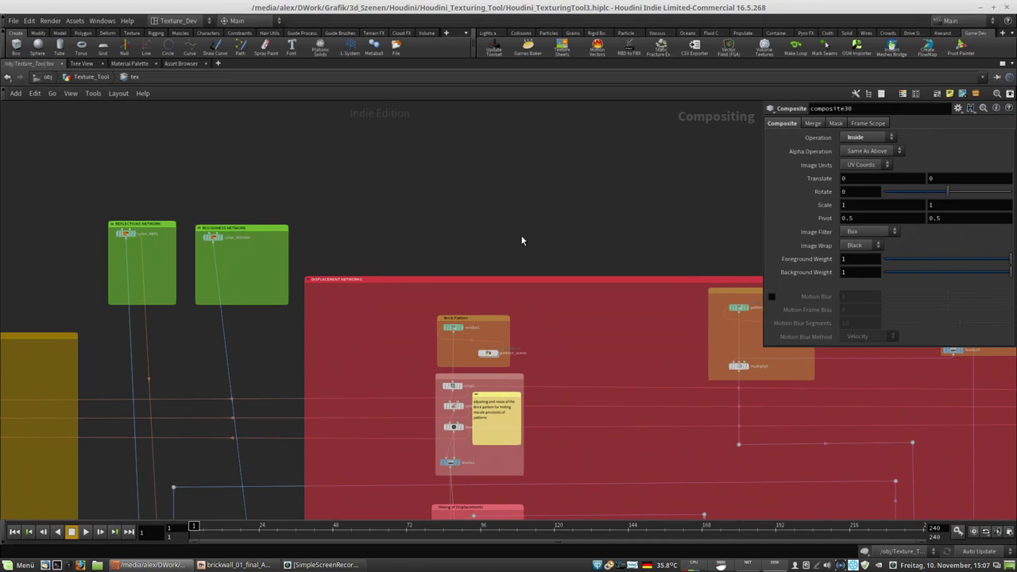
# Step: Look over the whole network and restore the split layout with the Composite View and parameters beside the network editor
pyautogui.scroll(-8, 407, 151)
pyautogui.moveTo(680, 388); pyautogui.dragTo(730, 325, button='middle')
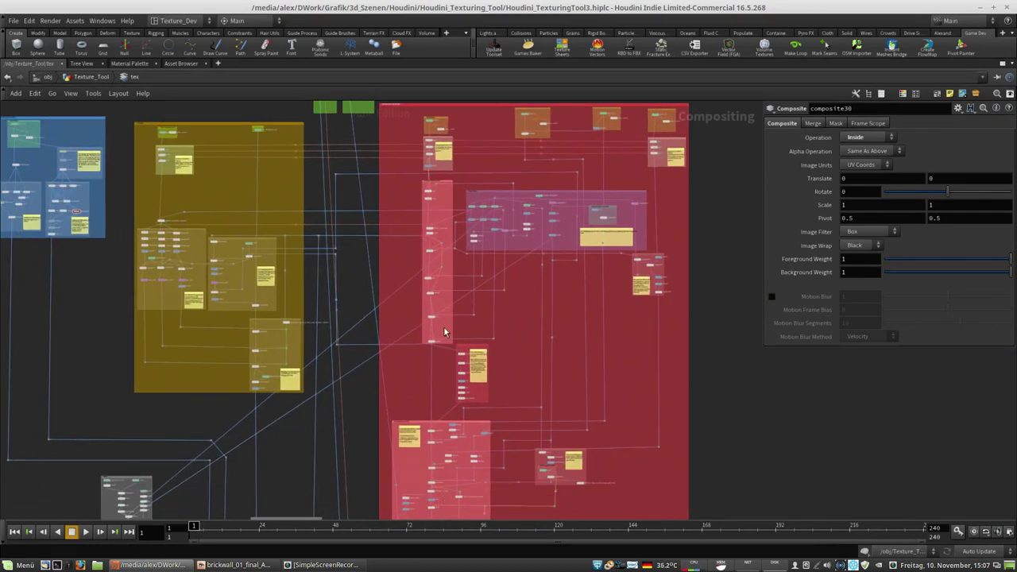
pyautogui.hotkey('ctrl', 'b')
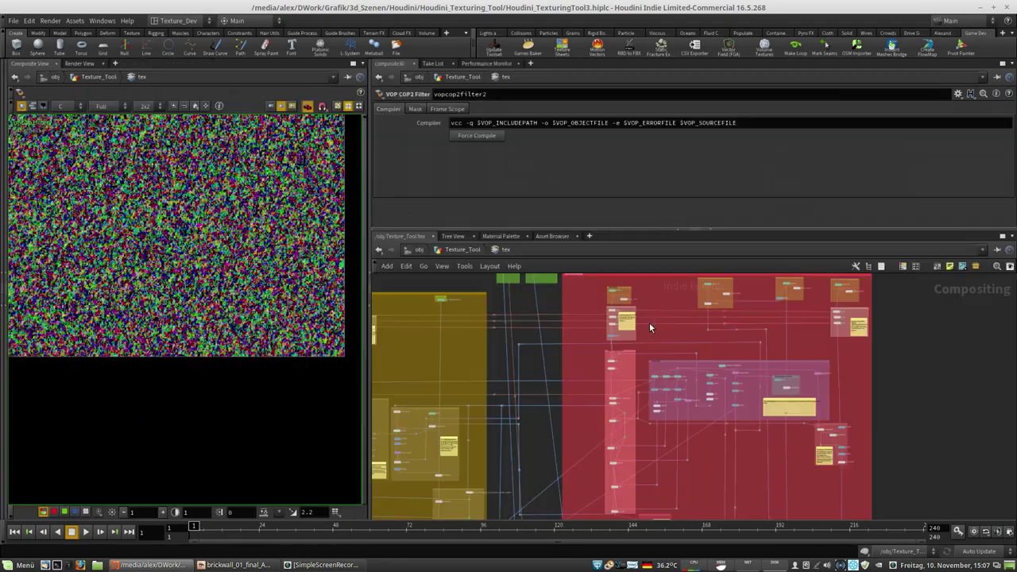
pyautogui.moveTo(931, 364); pyautogui.dragTo(929, 401, button='middle')
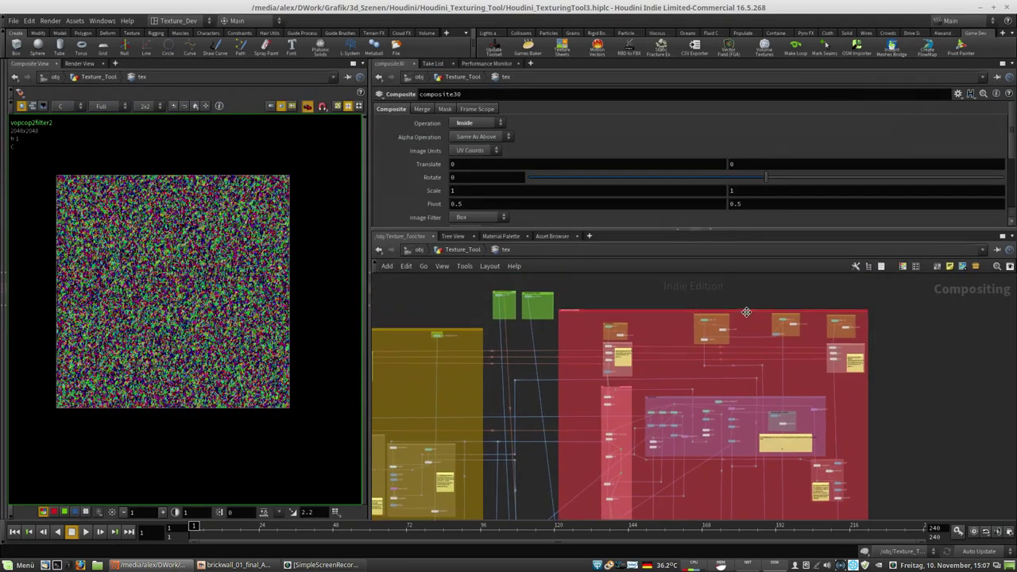
# Step: Display the Brick Pattern group's render1 node in the Composite View and examine the greyscale brick image up close
pyautogui.scroll(5, 734, 318)
pyautogui.scroll(3, 734, 319)
pyautogui.moveTo(782, 348); pyautogui.dragTo(963, 337, button='middle')
pyautogui.moveTo(604, 337); pyautogui.dragTo(799, 314, button='middle')
pyautogui.moveTo(588, 337)
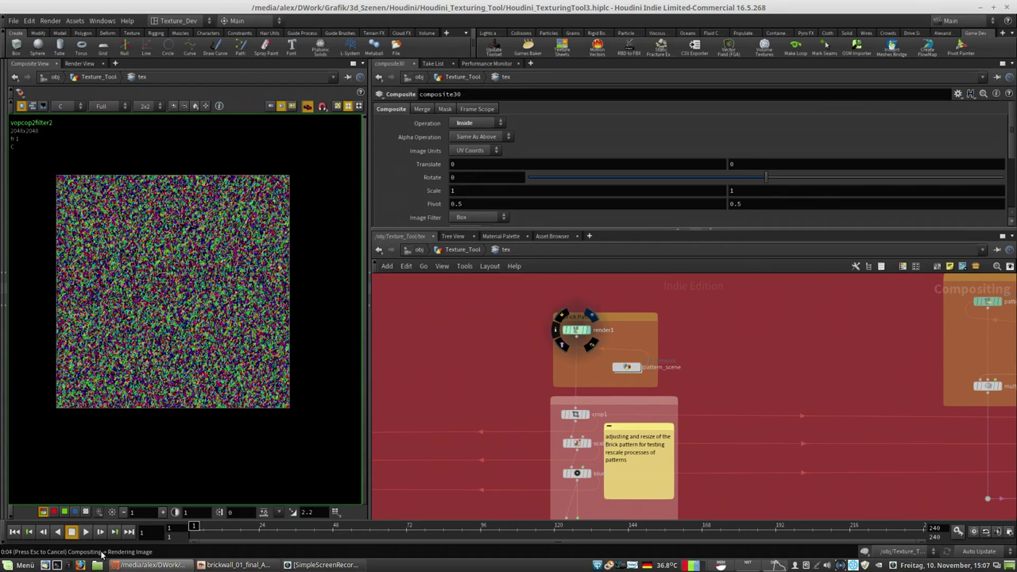
pyautogui.scroll(4, 180, 291)
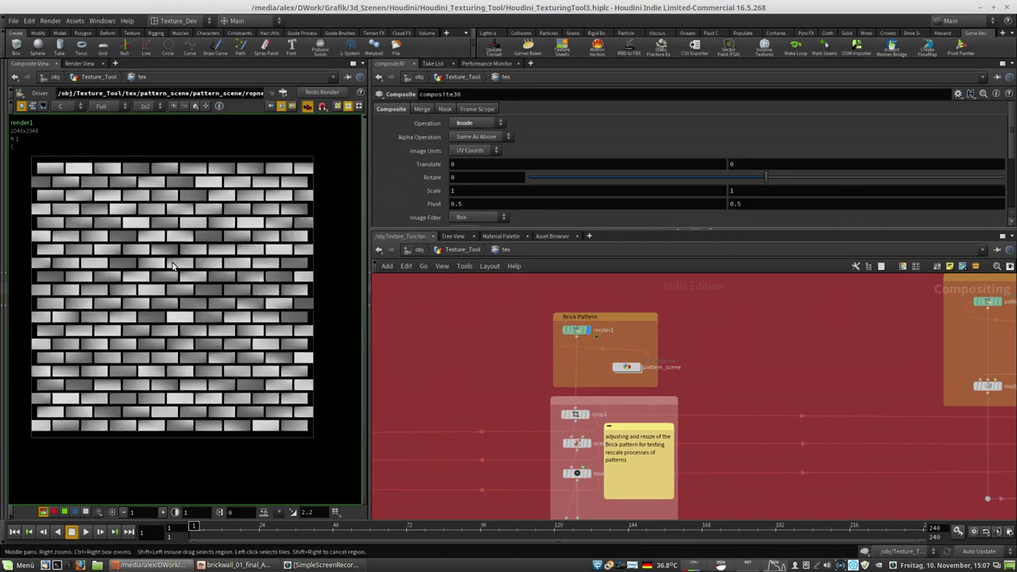
pyautogui.scroll(3, 180, 302)
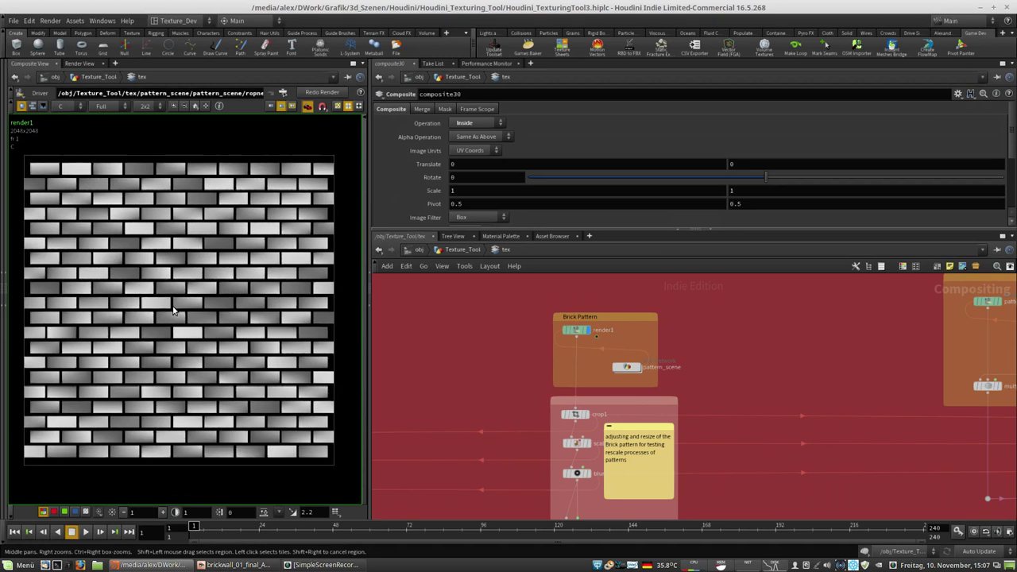
pyautogui.moveTo(172, 320); pyautogui.dragTo(172, 318, button='middle')
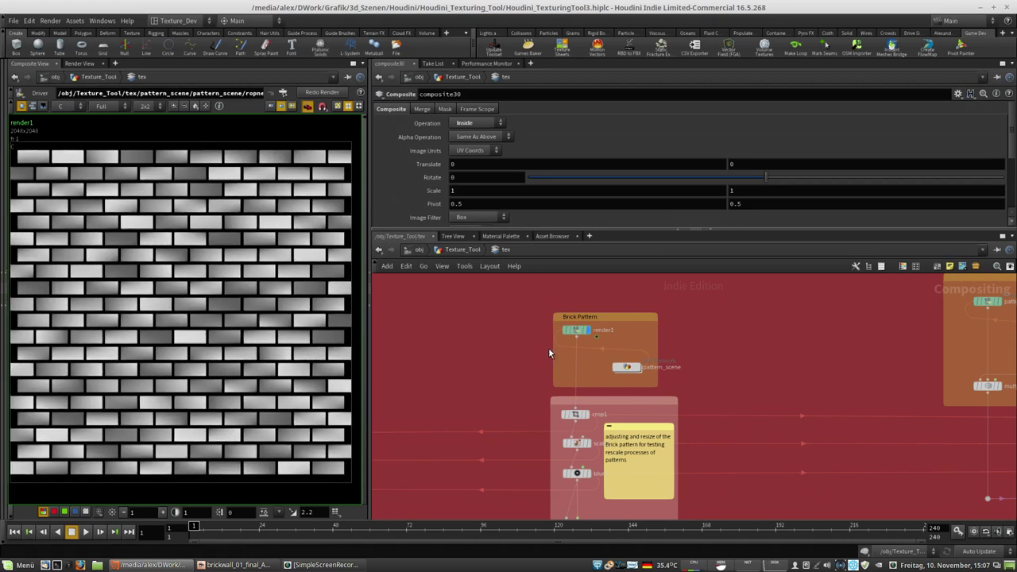
# Step: Enter the pattern_scene network, open its pattern geometry and bring the nodes below copytopoints1 into view
pyautogui.doubleClick(628, 369)
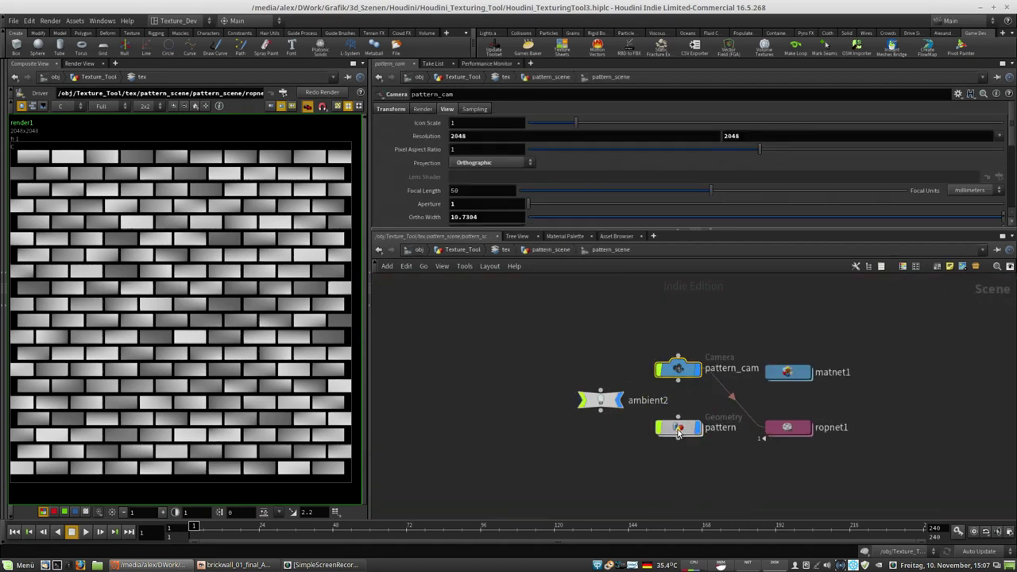
pyautogui.doubleClick(678, 429)
pyautogui.moveTo(700, 372); pyautogui.dragTo(701, 388)
pyautogui.moveTo(765, 446); pyautogui.dragTo(748, 312, button='middle')
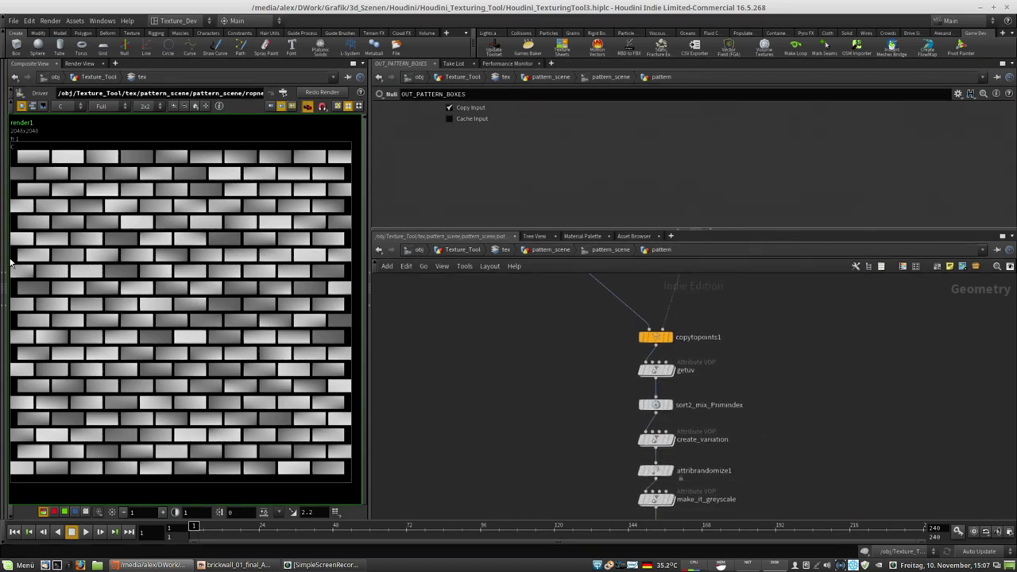
# Step: Reopen the Scene View in place of the Composite View and orient it to show the 3D brick pattern
pyautogui.moveTo(8, 272); pyautogui.dragTo(174, 288)
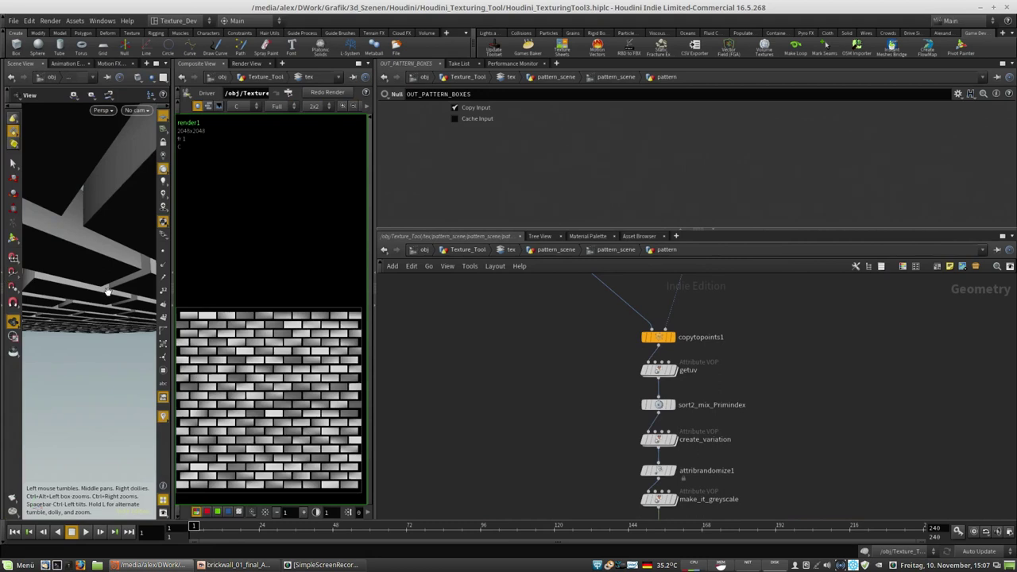
pyautogui.click(174, 304)
pyautogui.moveTo(252, 164); pyautogui.dragTo(234, 234)
pyautogui.moveTo(234, 234); pyautogui.dragTo(147, 240, button='right')
pyautogui.moveTo(147, 241); pyautogui.dragTo(141, 259)
pyautogui.moveTo(141, 259); pyautogui.dragTo(199, 248, button='right')
# Step: Display the getuv node's result, inspect the Cd connection inside its VOP network and return to the pattern network
pyautogui.click(676, 352)
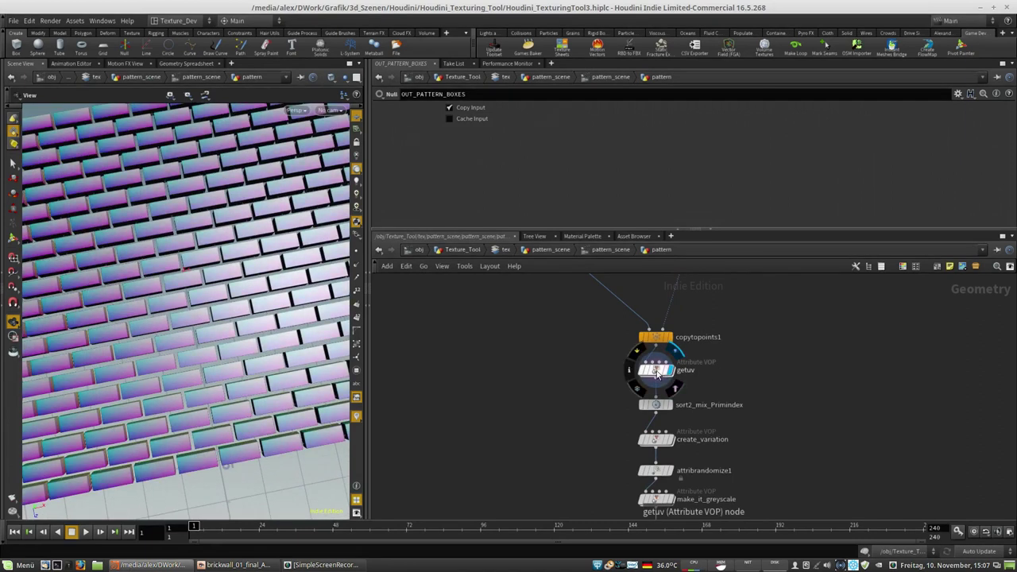
pyautogui.click(659, 372)
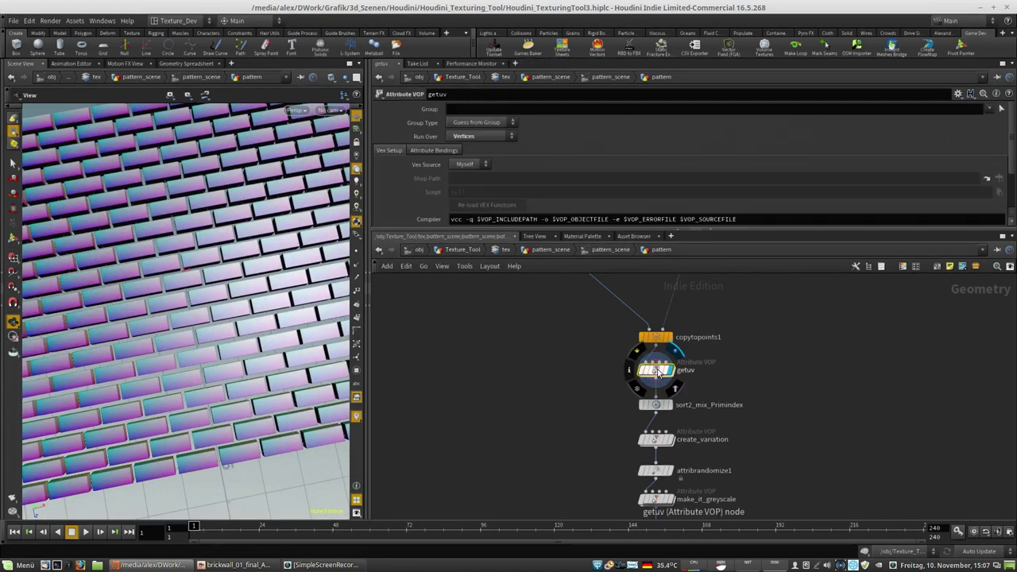
pyautogui.doubleClick(658, 372)
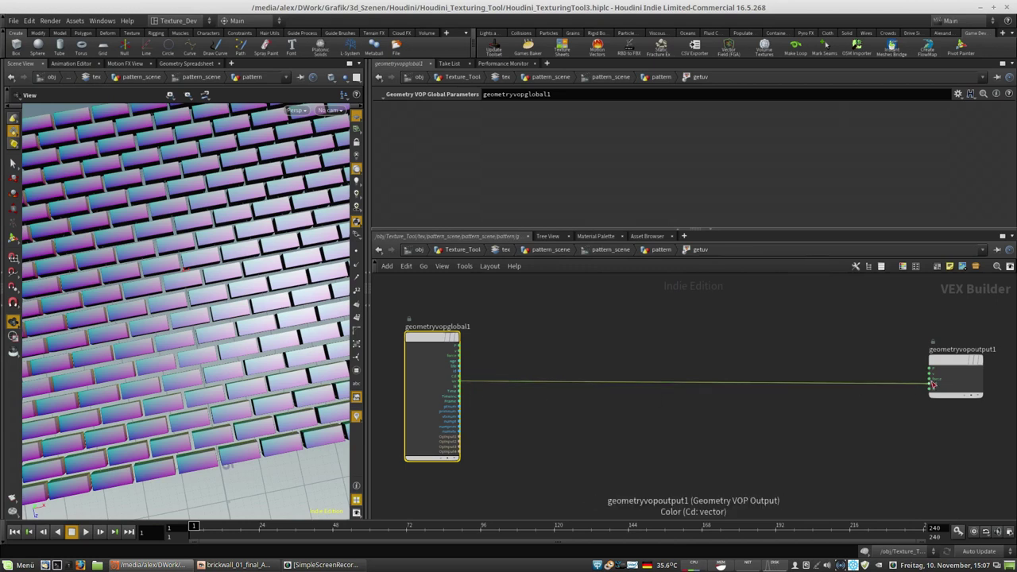
pyautogui.click(657, 252)
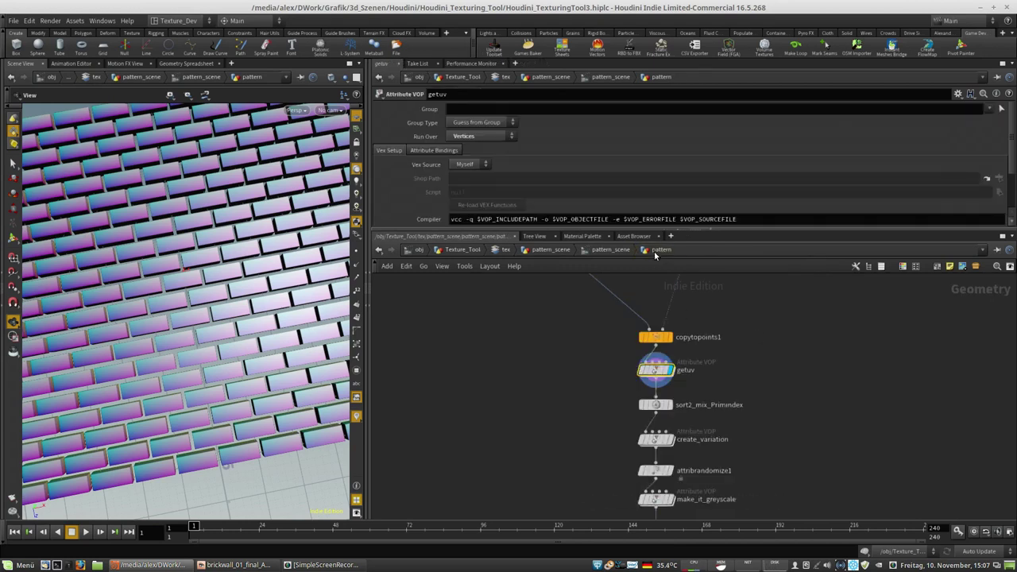
# Step: Display the results of sort2_mix_Primindex and create_variation in turn and compare them on the 3D bricks
pyautogui.click(656, 407)
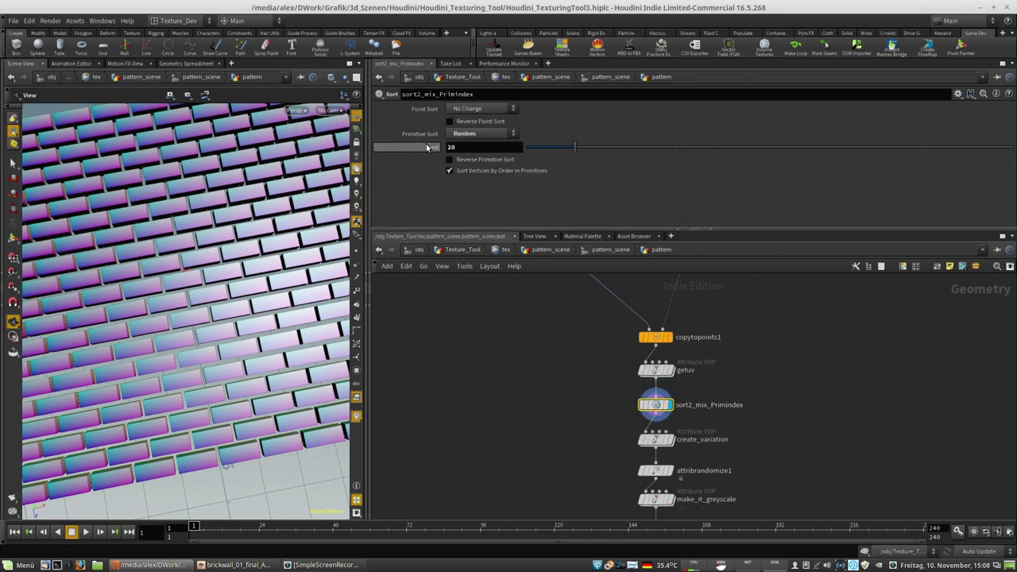
pyautogui.moveTo(207, 221)
pyautogui.mouseDown()
pyautogui.moveTo(214, 227)
pyautogui.moveTo(220, 213)
pyautogui.mouseUp()
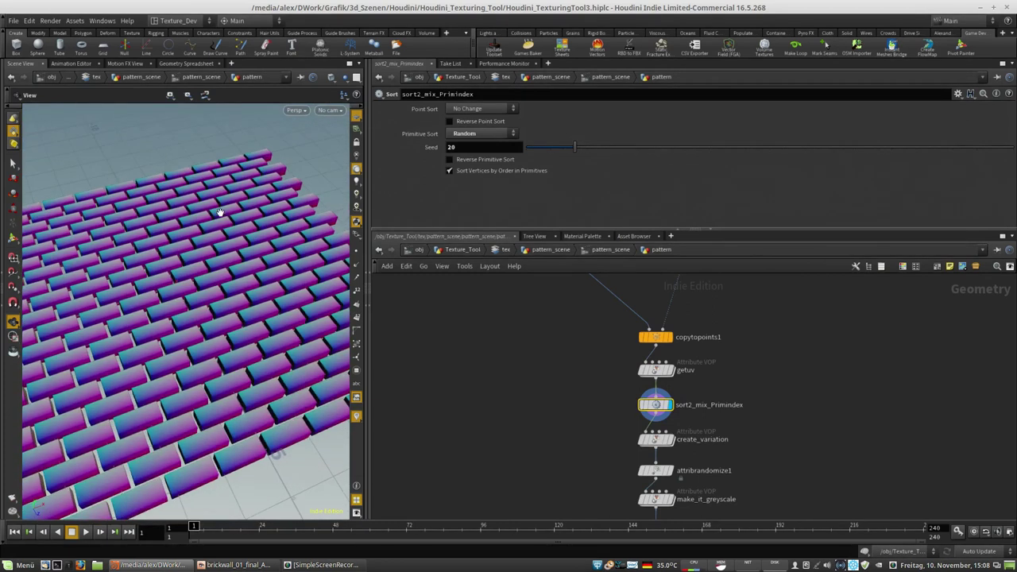
pyautogui.click(653, 439)
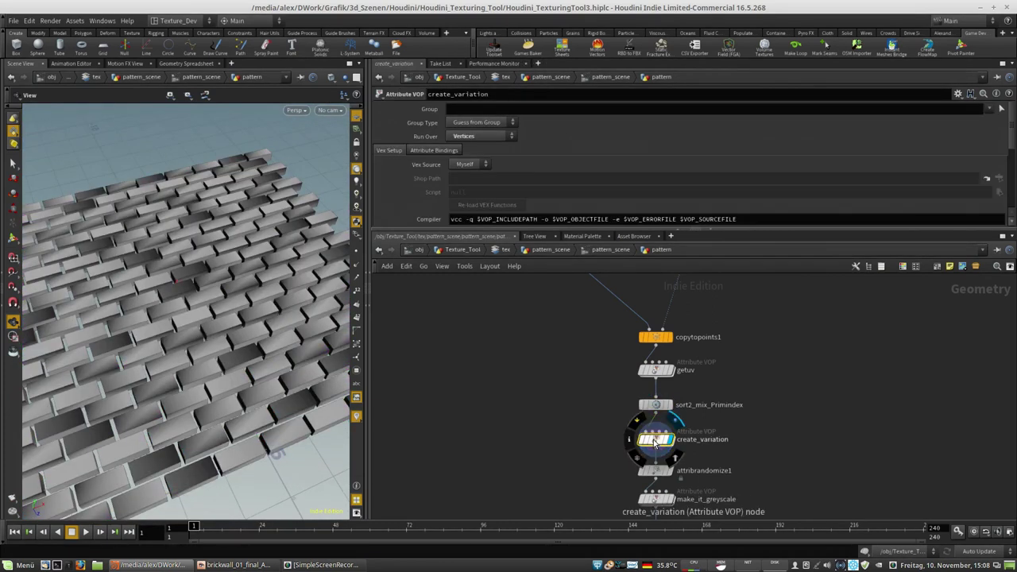
# Step: Enter create_variation's VOP network and examine the modulo1, importvertex1 and divide1 nodes against the 3D bricks
pyautogui.doubleClick(653, 439)
pyautogui.scroll(5, 427, 418)
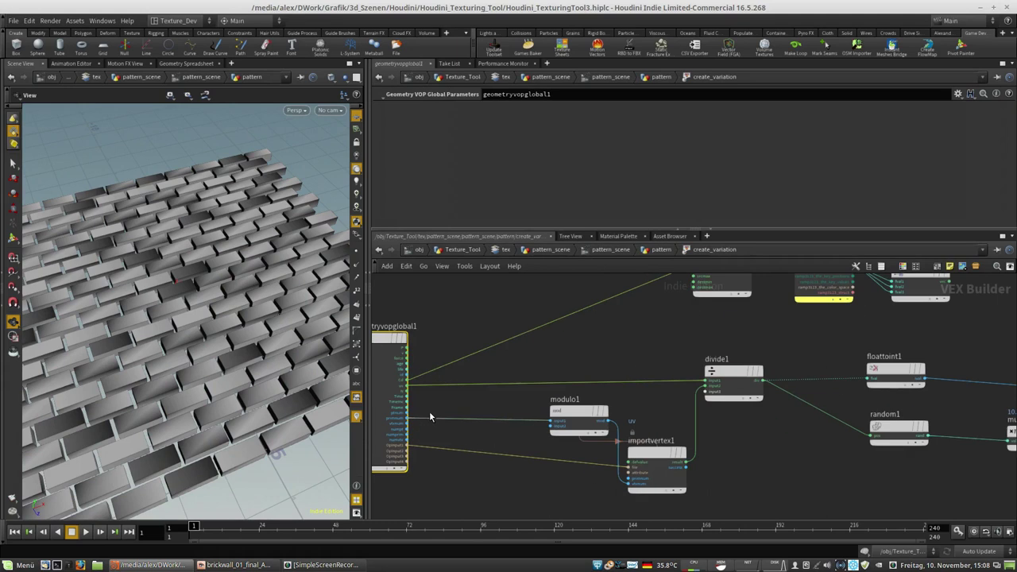
pyautogui.moveTo(674, 339); pyautogui.dragTo(673, 339, button='middle')
pyautogui.moveTo(557, 423); pyautogui.dragTo(542, 420)
pyautogui.moveTo(718, 456); pyautogui.dragTo(469, 485, button='middle')
pyautogui.moveTo(190, 253)
pyautogui.mouseDown()
pyautogui.moveTo(180, 278)
pyautogui.moveTo(191, 245)
pyautogui.mouseUp()
pyautogui.moveTo(183, 270); pyautogui.dragTo(184, 291)
pyautogui.moveTo(219, 323); pyautogui.dragTo(185, 288)
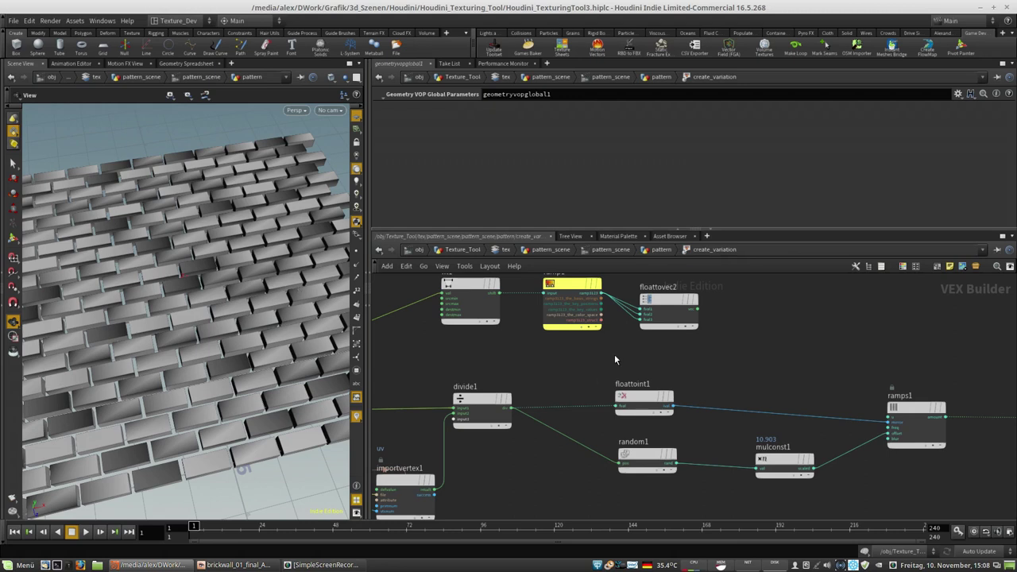
# Step: Examine the floattoint1, random1 and ramps1 nodes of the variation network and return to the pattern network
pyautogui.moveTo(614, 354); pyautogui.dragTo(631, 376, button='middle')
pyautogui.moveTo(816, 405); pyautogui.dragTo(650, 369, button='middle')
pyautogui.scroll(-3, 714, 374)
pyautogui.moveTo(772, 363); pyautogui.dragTo(893, 368, button='middle')
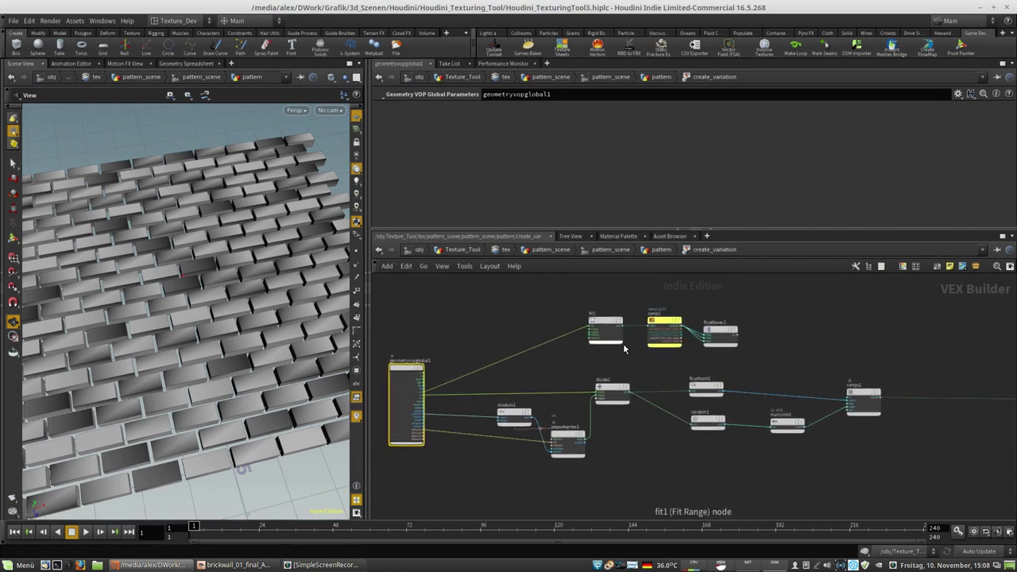
pyautogui.scroll(1, 625, 353)
pyautogui.click(661, 254)
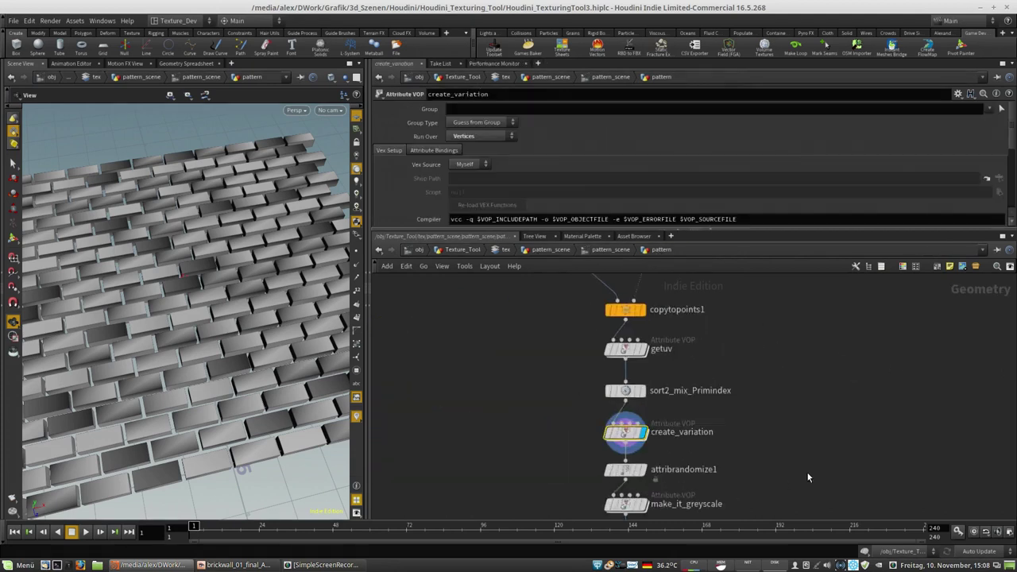
# Step: Display the attribrandomize1 node's result and review its Cd randomization settings down to the custom ramp
pyautogui.scroll(1, 643, 399)
pyautogui.click(642, 395)
pyautogui.click(620, 395)
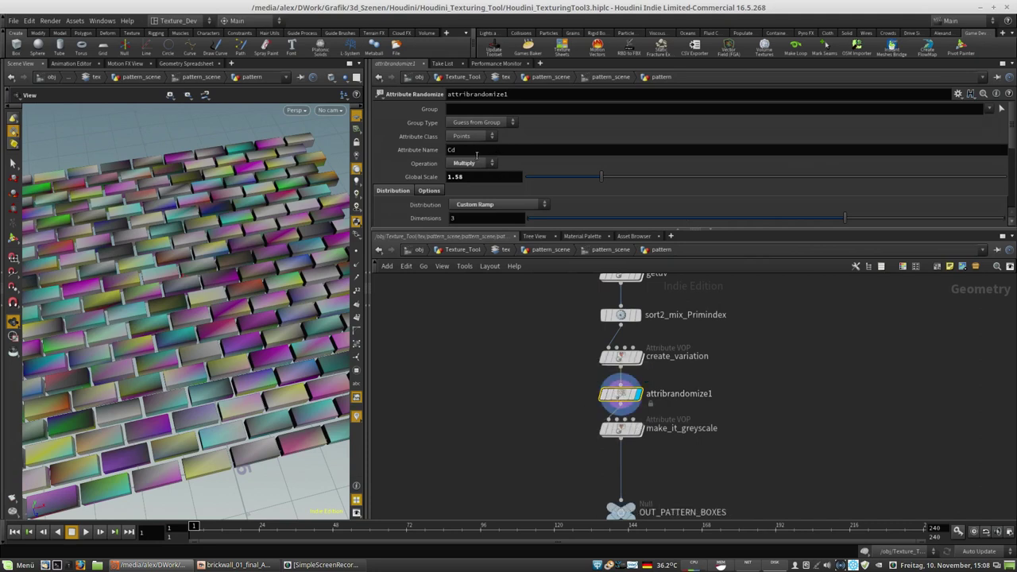
pyautogui.scroll(-3, 493, 190)
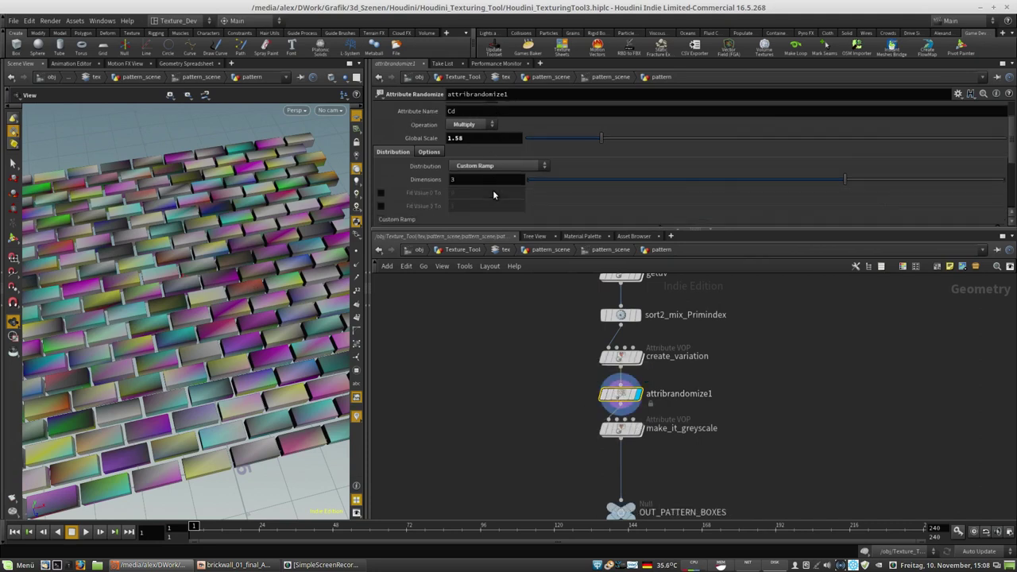
pyautogui.scroll(-2, 473, 173)
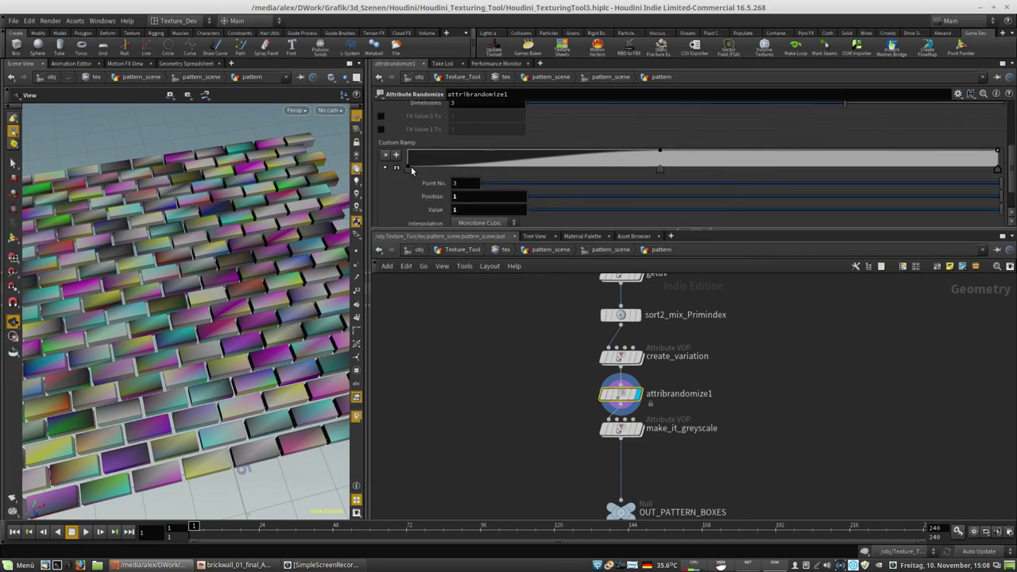
# Step: Display the make_it_greyscale result, follow the chain to OUT_PATTERN_BOXES and return to the pattern_scene object network
pyautogui.click(623, 430)
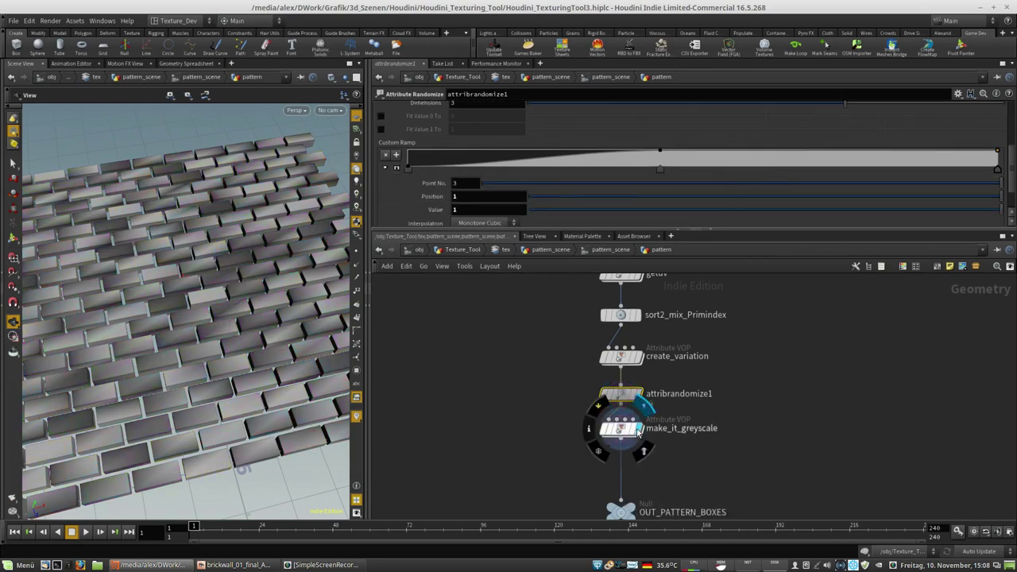
pyautogui.moveTo(271, 276)
pyautogui.mouseDown()
pyautogui.moveTo(245, 300)
pyautogui.moveTo(250, 273)
pyautogui.moveTo(260, 273)
pyautogui.mouseUp()
pyautogui.moveTo(688, 450); pyautogui.dragTo(695, 367, button='middle')
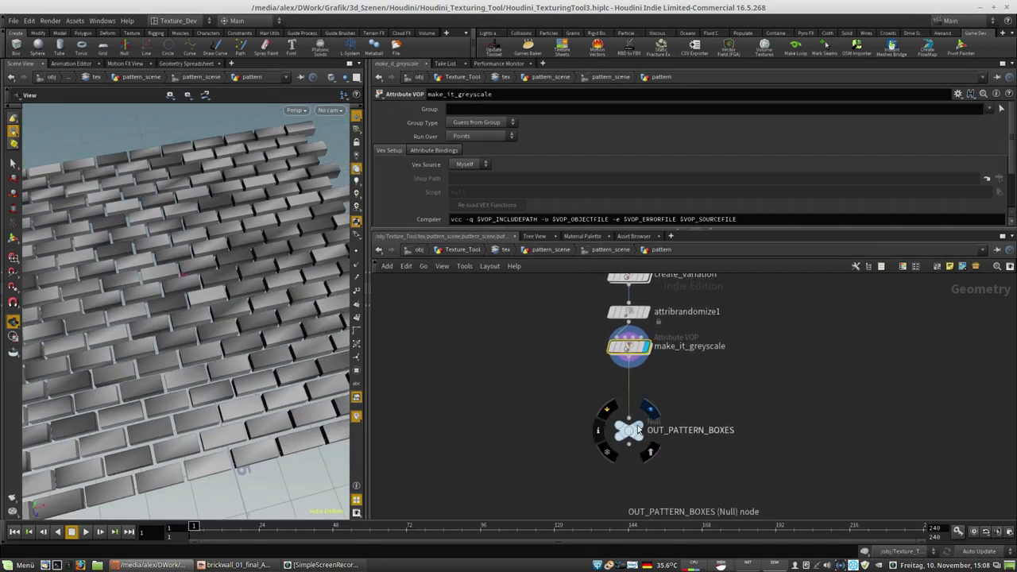
pyautogui.click(638, 425)
pyautogui.click(605, 251)
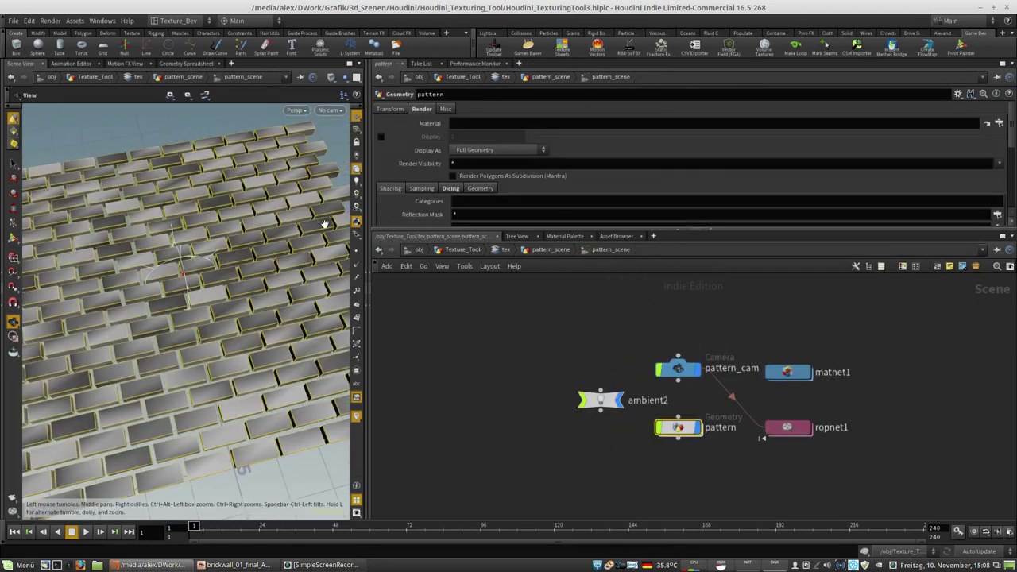
# Step: Reopen the Composite View beside the Scene View, widen it to show the whole render1 image and deselect the pattern object
pyautogui.click(363, 269)
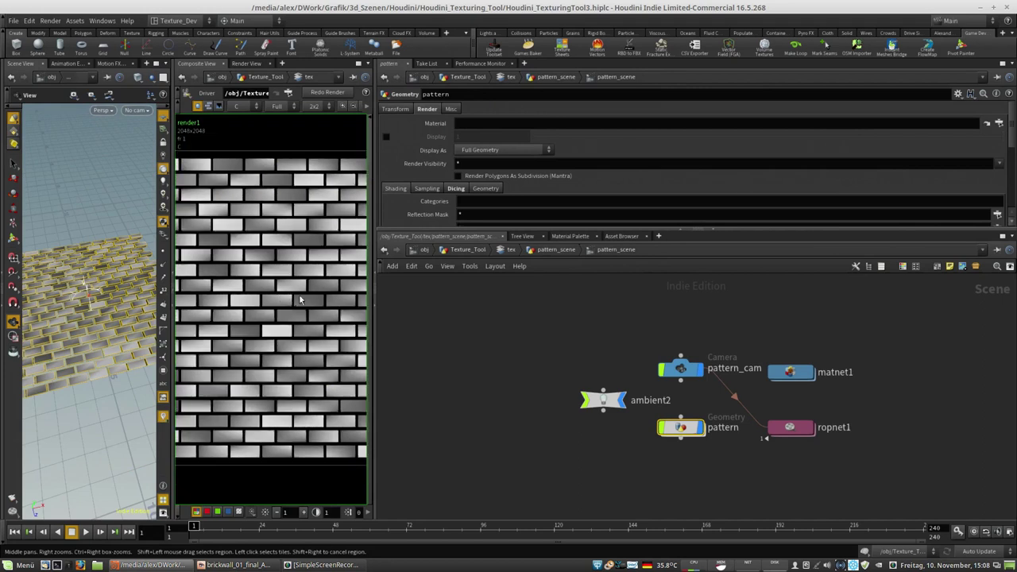
pyautogui.moveTo(375, 321); pyautogui.dragTo(625, 318)
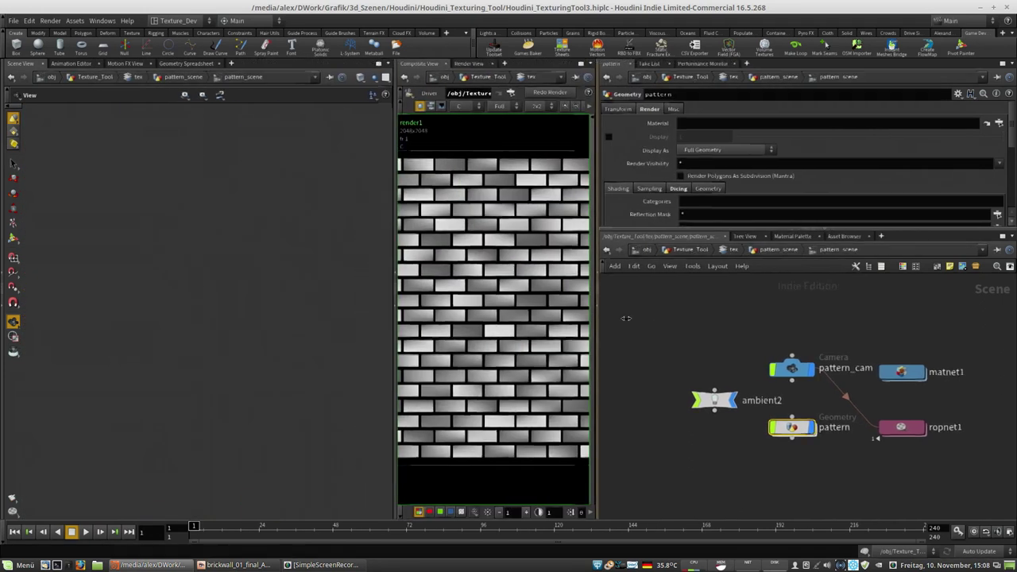
pyautogui.moveTo(425, 328); pyautogui.dragTo(282, 326)
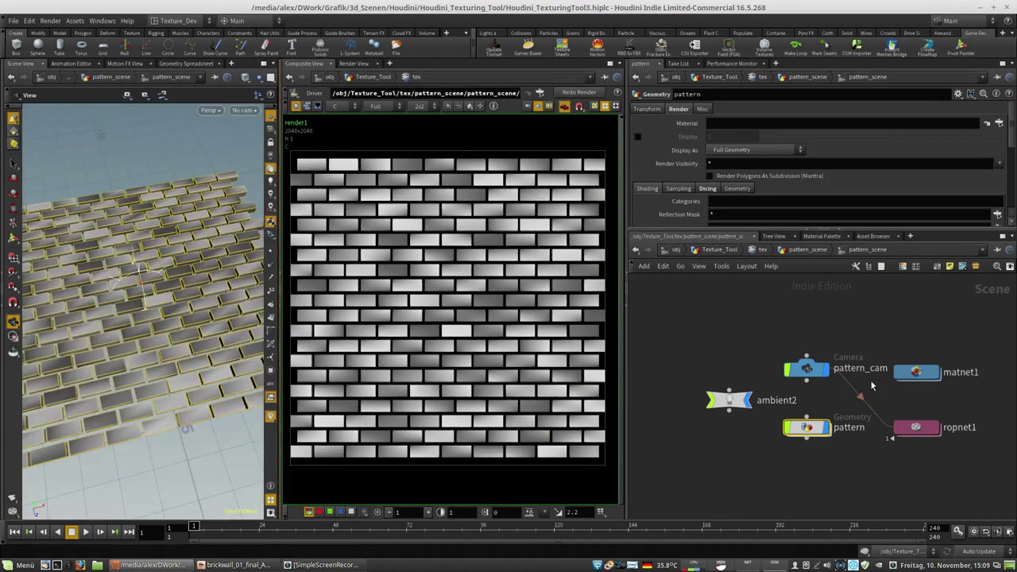
pyautogui.click(856, 318)
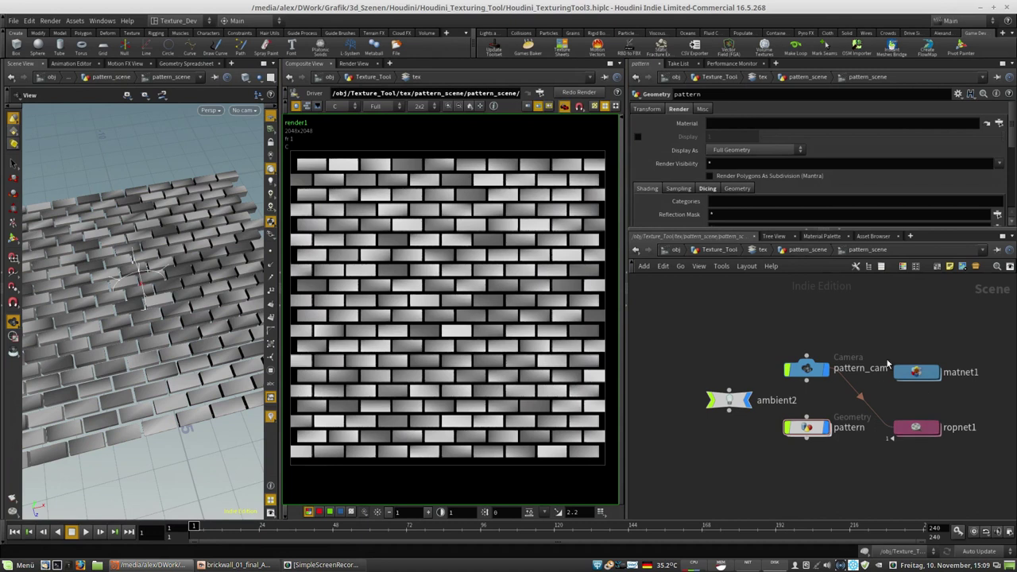
# Step: Inspect the Cd shader network of the constant material inside matnet1 and return to the tex network
pyautogui.doubleClick(916, 379)
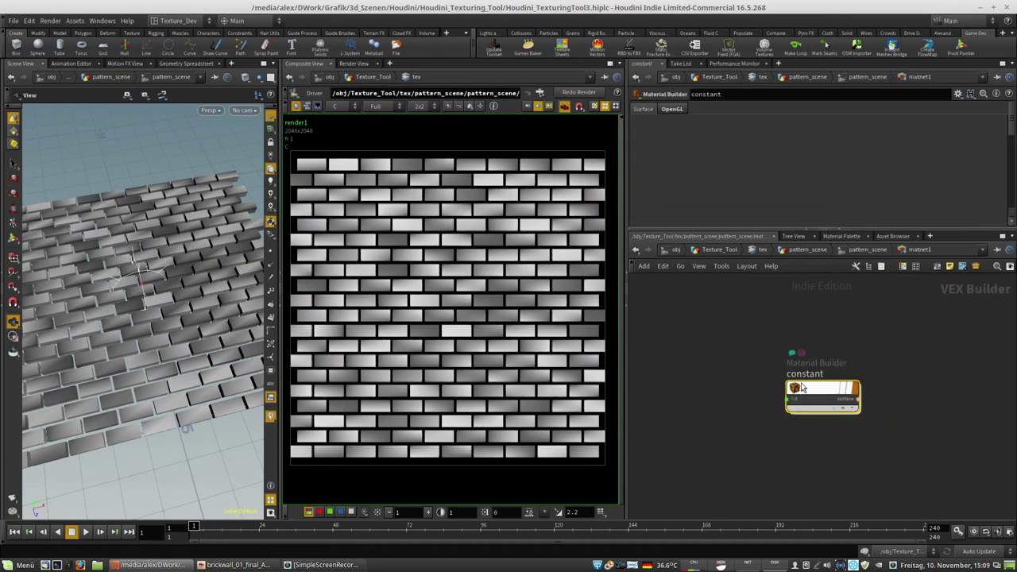
pyautogui.click(864, 253)
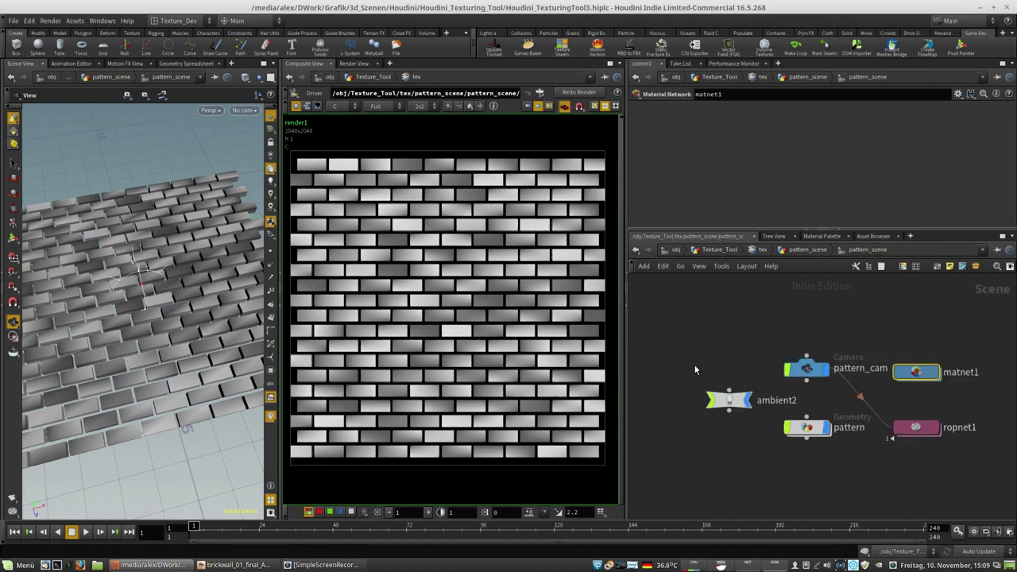
pyautogui.doubleClick(915, 373)
pyautogui.doubleClick(816, 405)
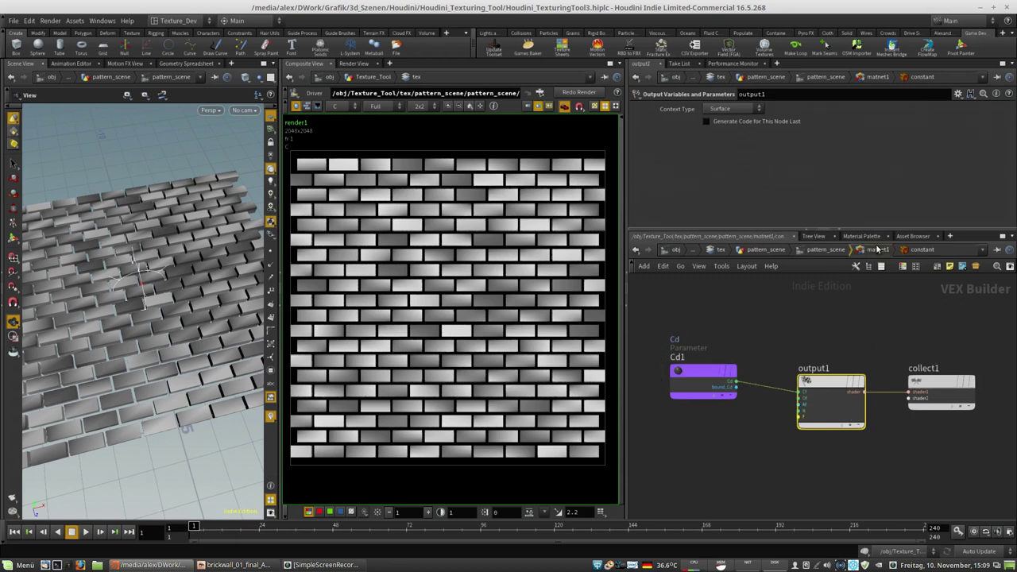
pyautogui.click(831, 250)
pyautogui.click(810, 250)
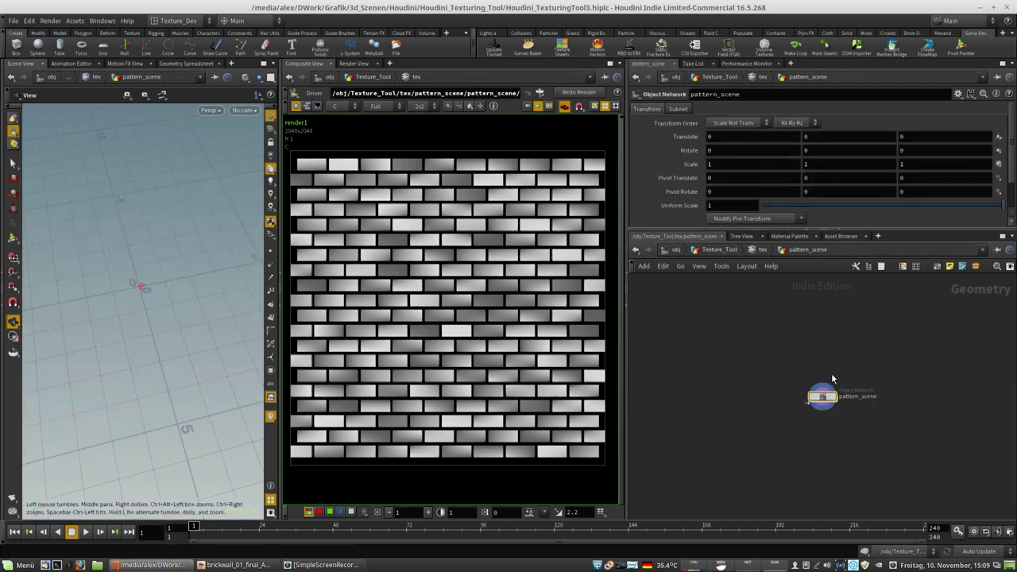
pyautogui.click(763, 251)
# Step: Display the crop1 and scale1 nodes below the Brick Pattern group in turn and review their settings
pyautogui.scroll(4, 780, 325)
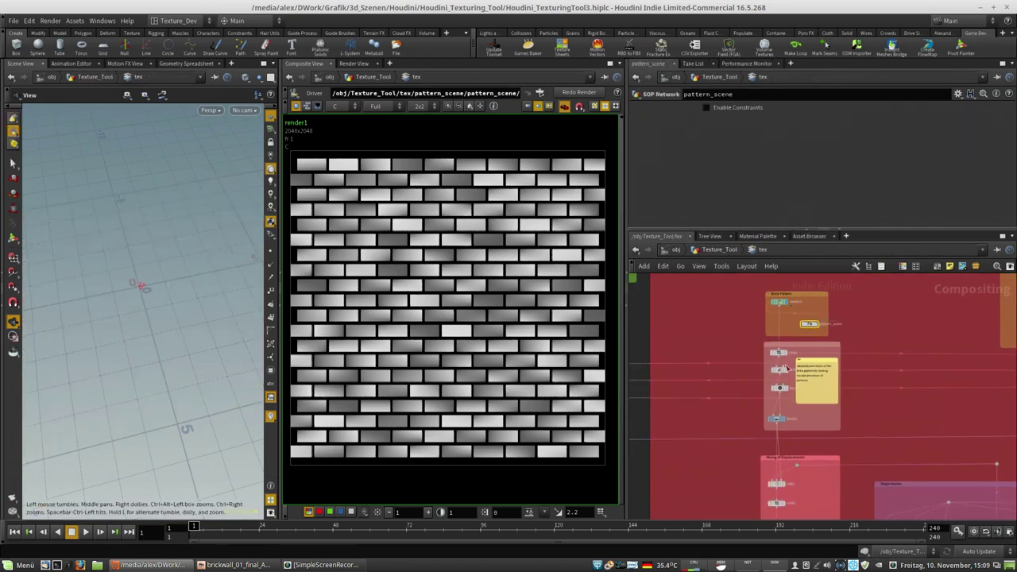
pyautogui.click(779, 347)
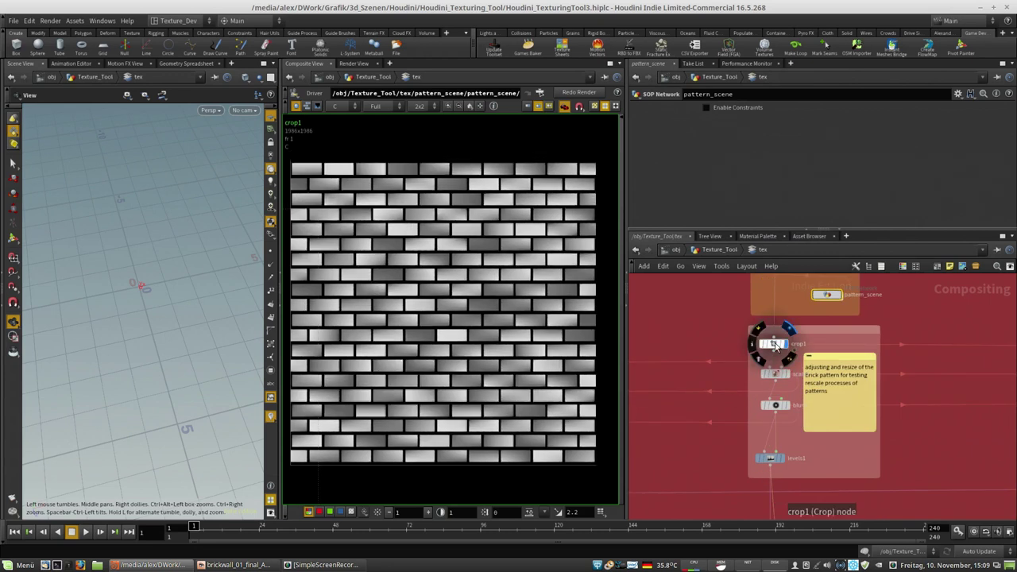
pyautogui.click(776, 347)
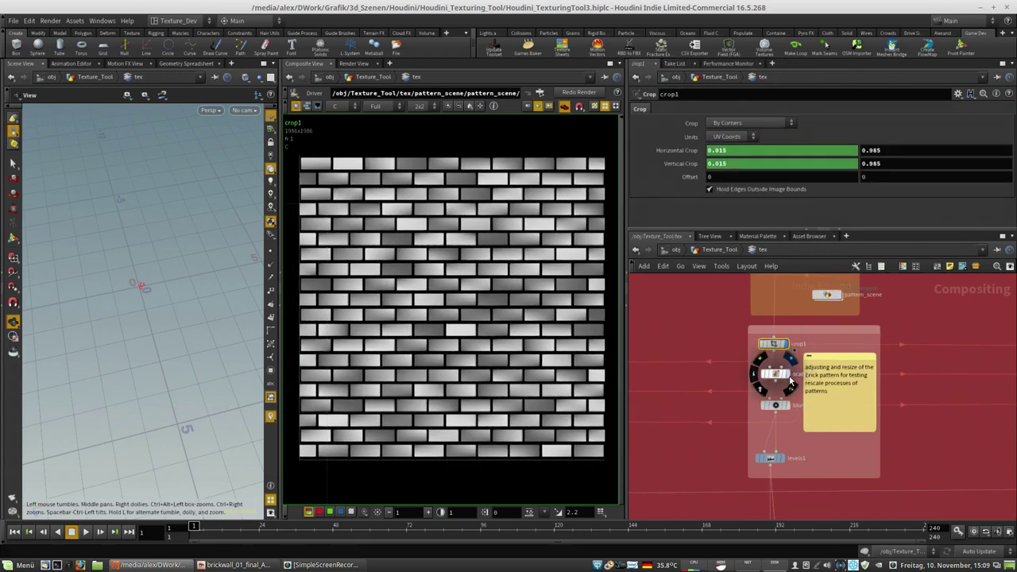
pyautogui.click(776, 373)
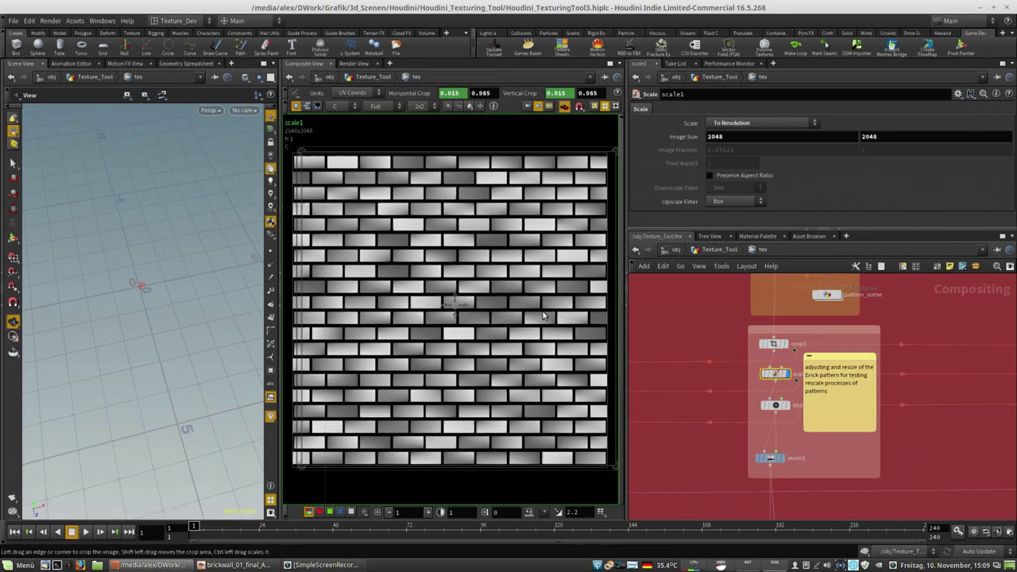
# Step: Display the blur3 node's result and examine the softened brick edges up close
pyautogui.click(788, 406)
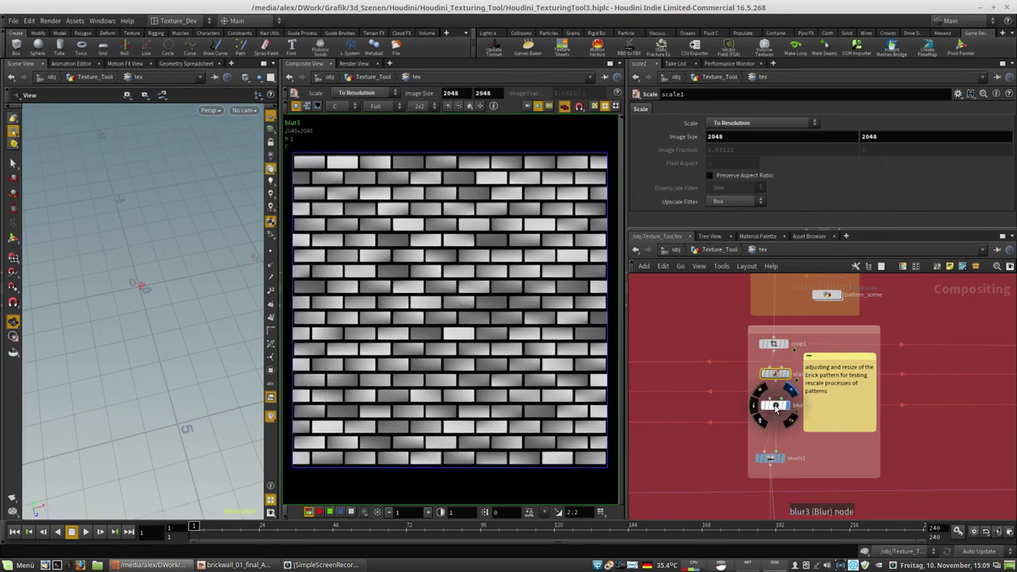
pyautogui.click(777, 407)
pyautogui.scroll(5, 548, 308)
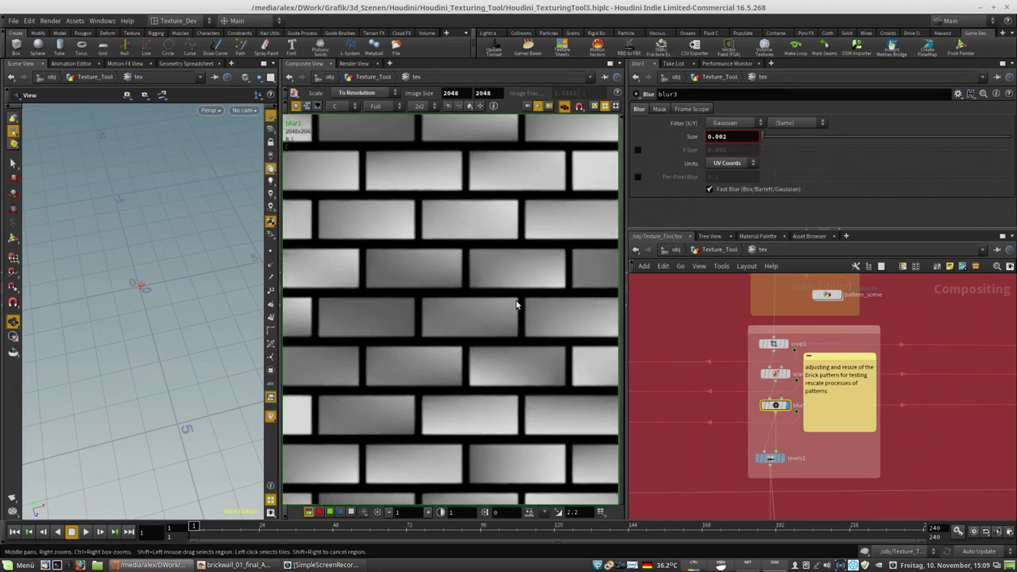
pyautogui.scroll(3, 517, 304)
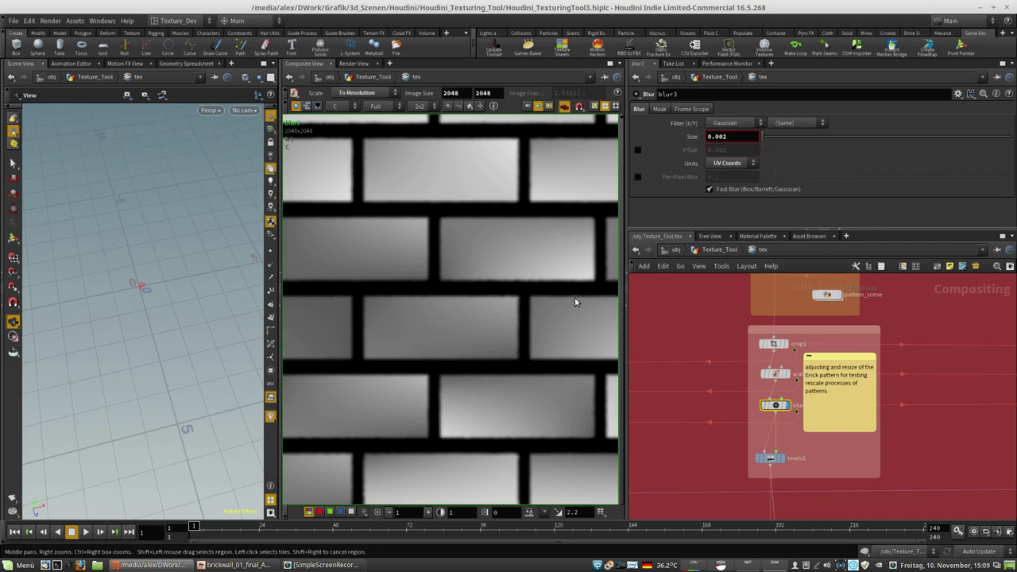
# Step: Display the levels1 node's result with its settings and show the whole brick image
pyautogui.moveTo(846, 450); pyautogui.dragTo(853, 420, button='middle')
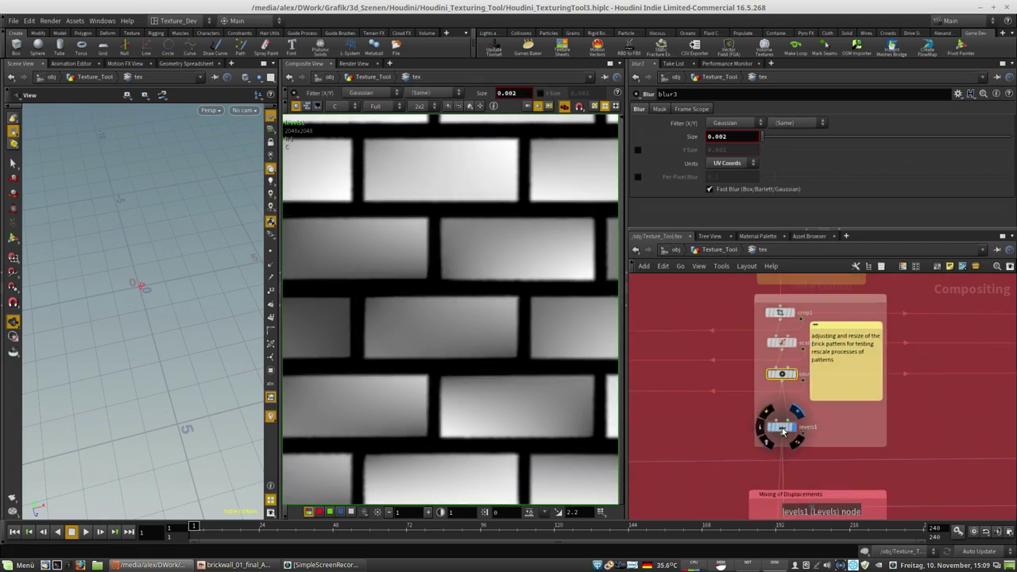
pyautogui.click(778, 428)
pyautogui.scroll(-6, 456, 259)
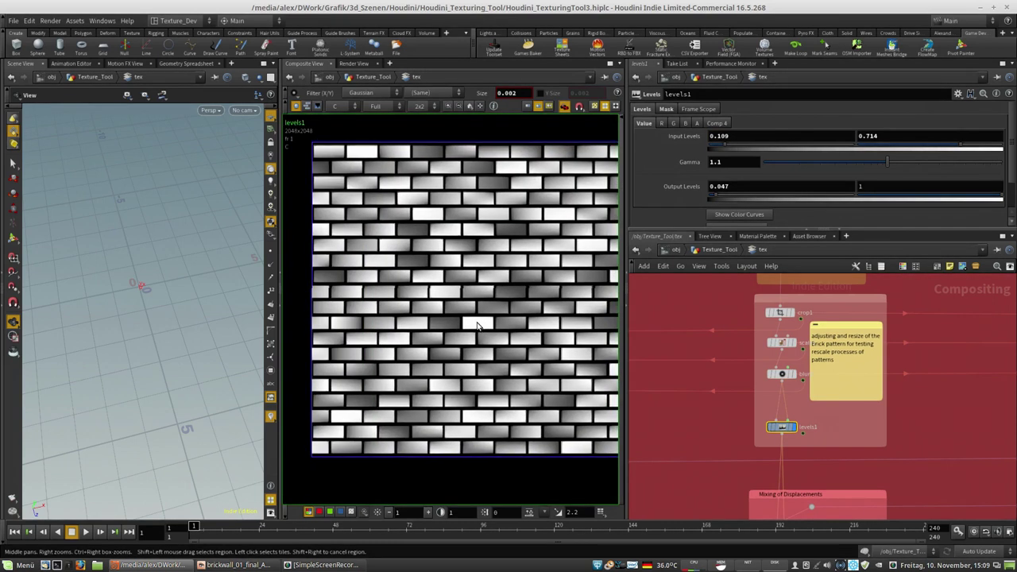
# Step: Follow the network past the Mixing of Displacements group to Shape Noises and display the noise1 node
pyautogui.moveTo(854, 486); pyautogui.dragTo(745, 362, button='middle')
pyautogui.scroll(-3, 747, 365)
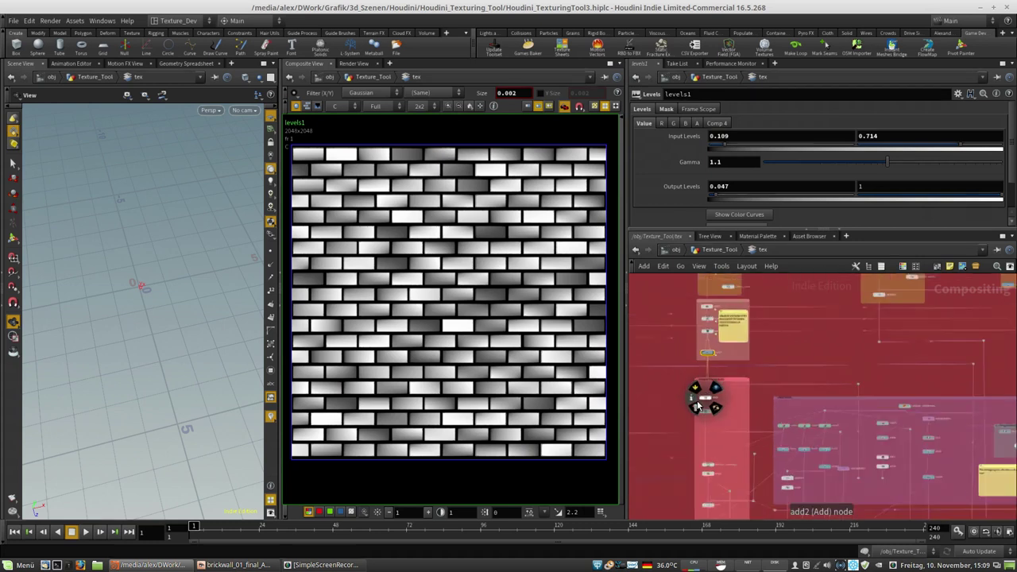
pyautogui.moveTo(866, 380); pyautogui.dragTo(888, 349, button='middle')
pyautogui.scroll(3, 736, 365)
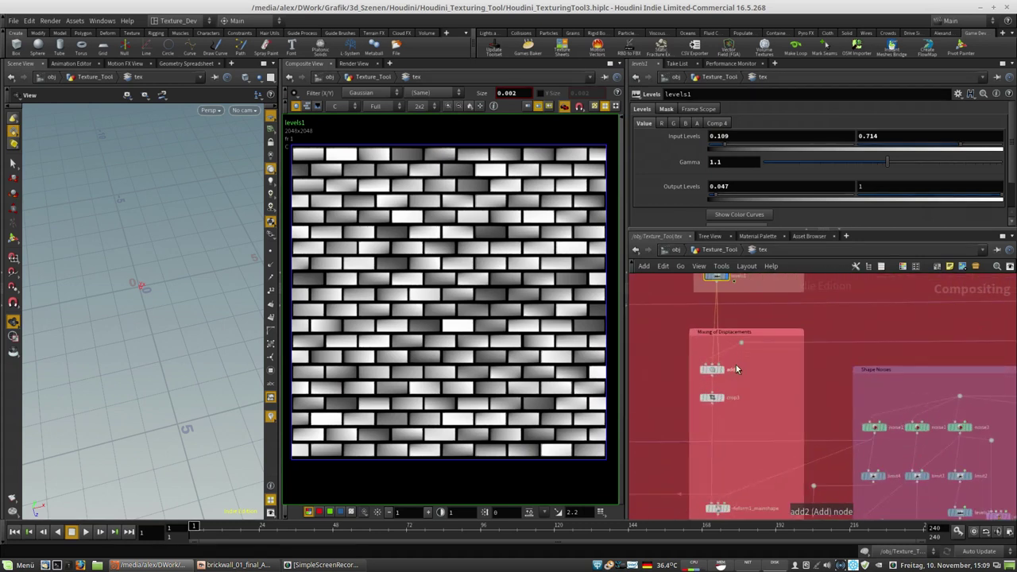
pyautogui.moveTo(781, 375); pyautogui.dragTo(656, 344, button='middle')
pyautogui.moveTo(895, 347)
pyautogui.mouseDown(button='middle')
pyautogui.moveTo(824, 355)
pyautogui.moveTo(885, 355)
pyautogui.mouseUp(button='middle')
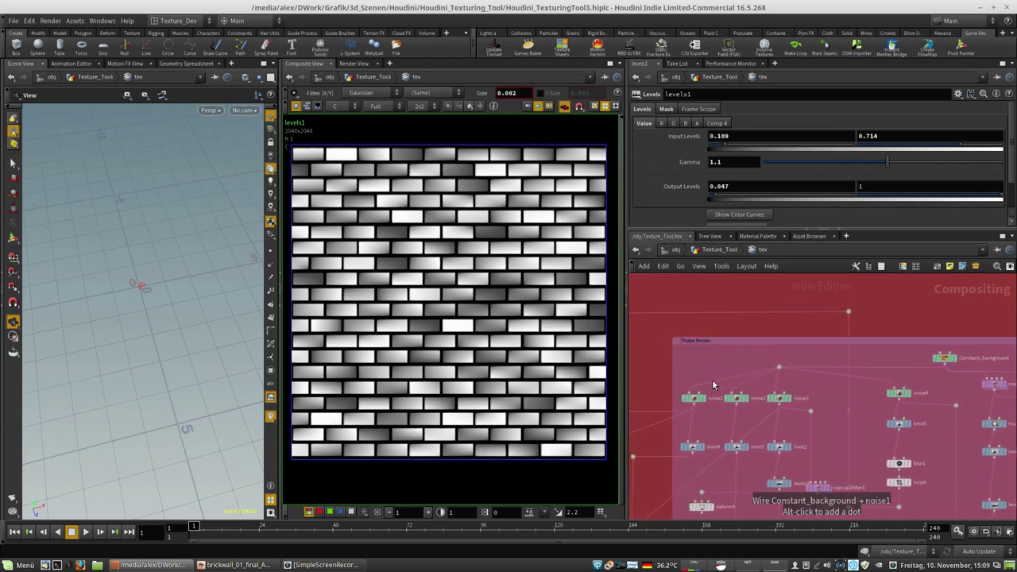
pyautogui.moveTo(702, 401)
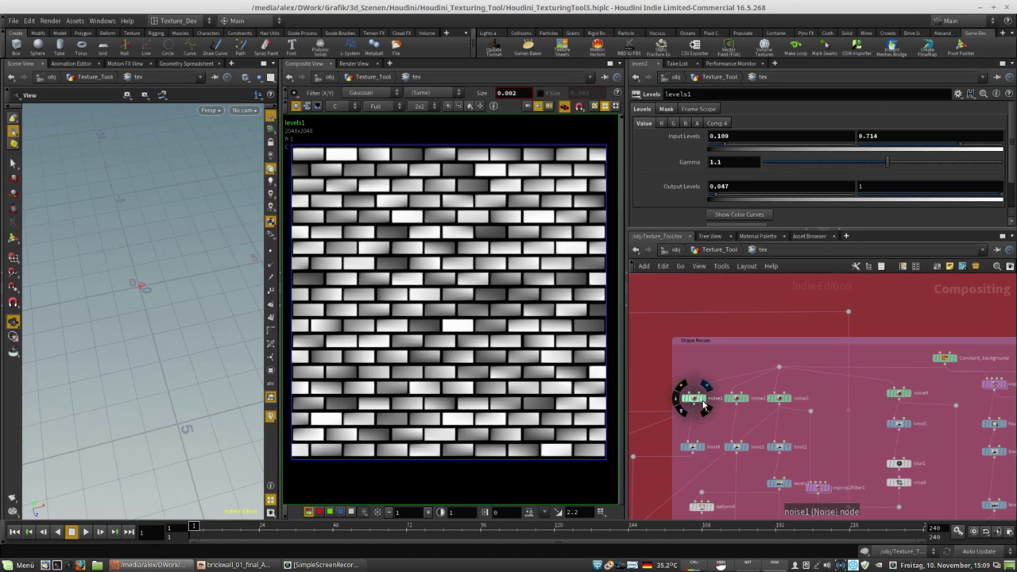
pyautogui.click(704, 405)
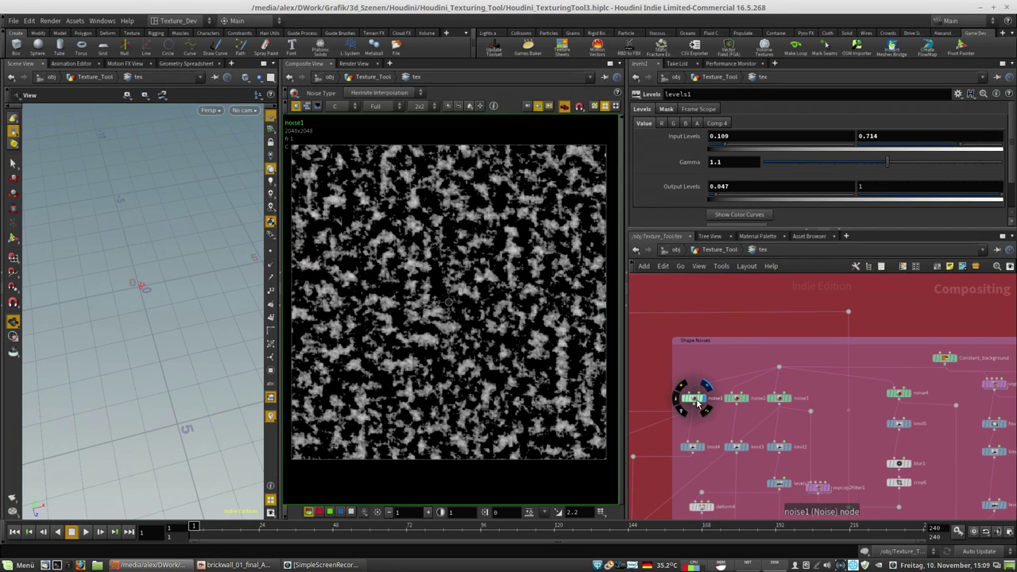
# Step: Review the noise1 node's settings, and display the noise2, noise3 and noise4 nodes in turn to compare their patterns
pyautogui.click(681, 394)
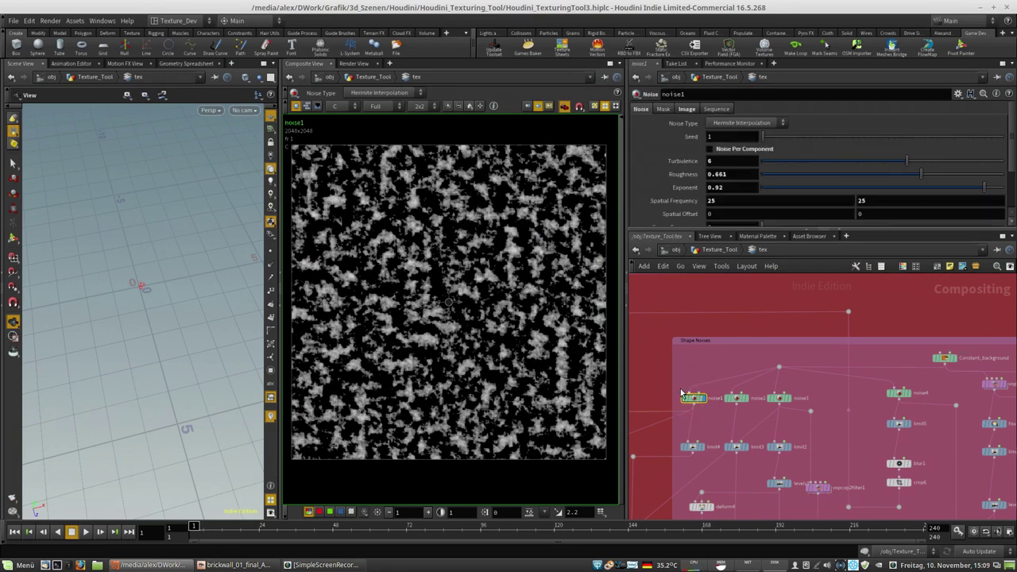
pyautogui.click(746, 403)
pyautogui.click(736, 398)
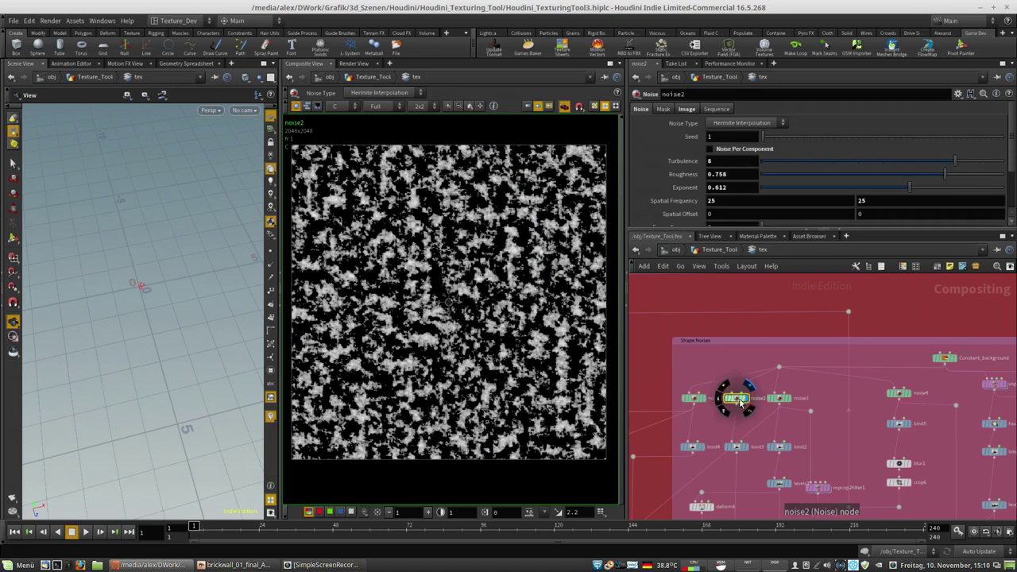
pyautogui.click(791, 406)
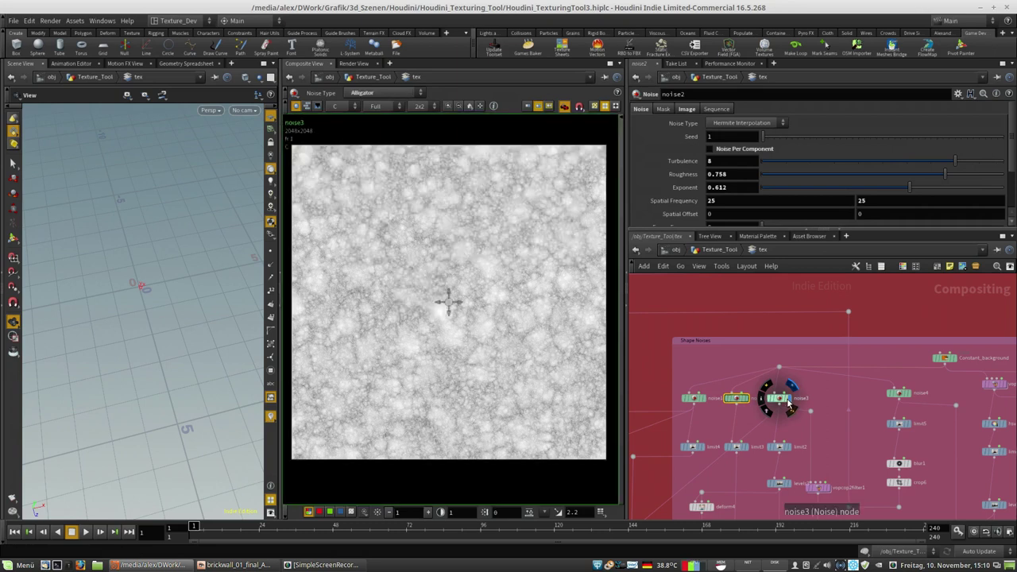
pyautogui.click(780, 400)
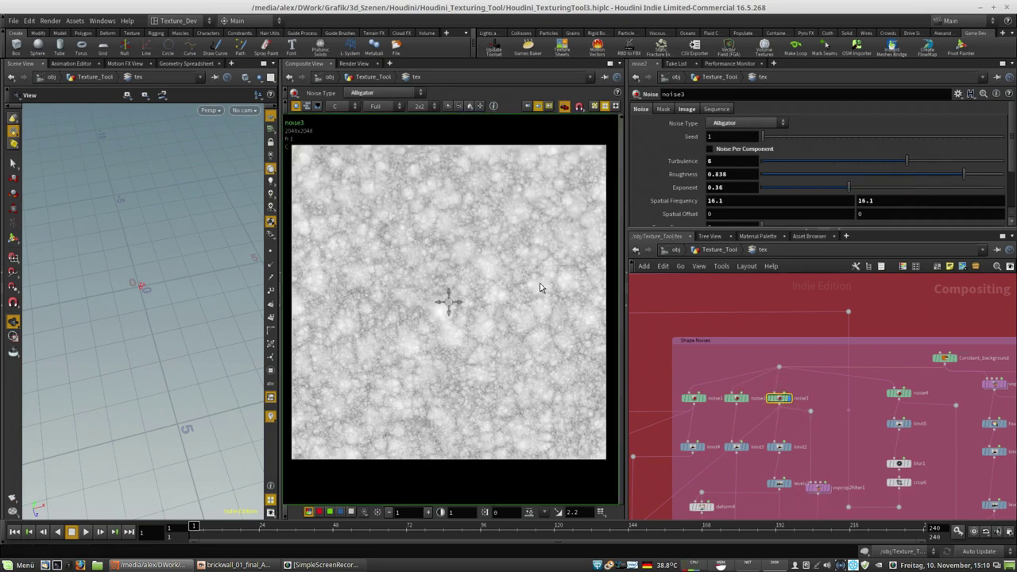
pyautogui.moveTo(863, 412); pyautogui.dragTo(697, 409, button='middle')
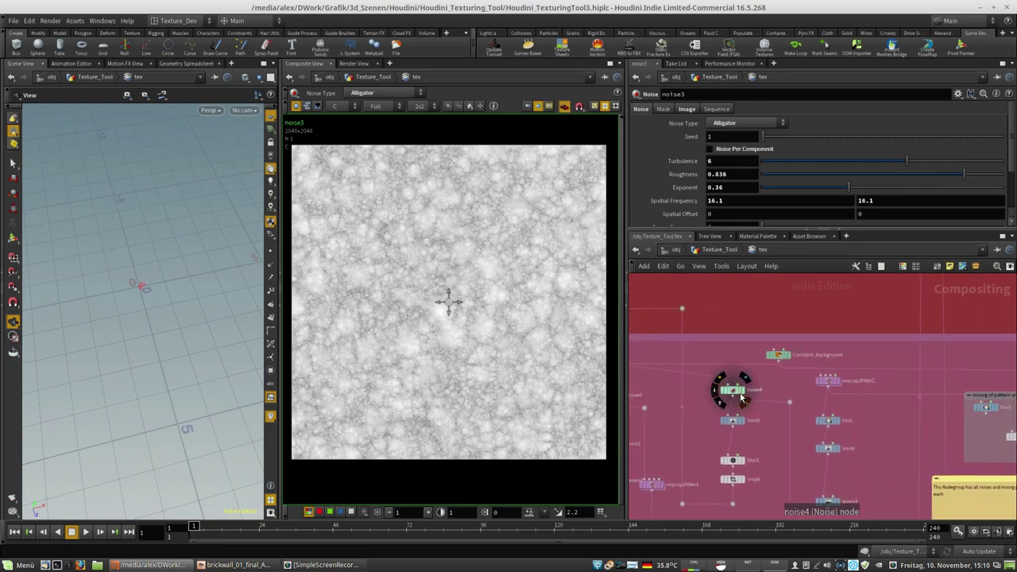
pyautogui.click(744, 398)
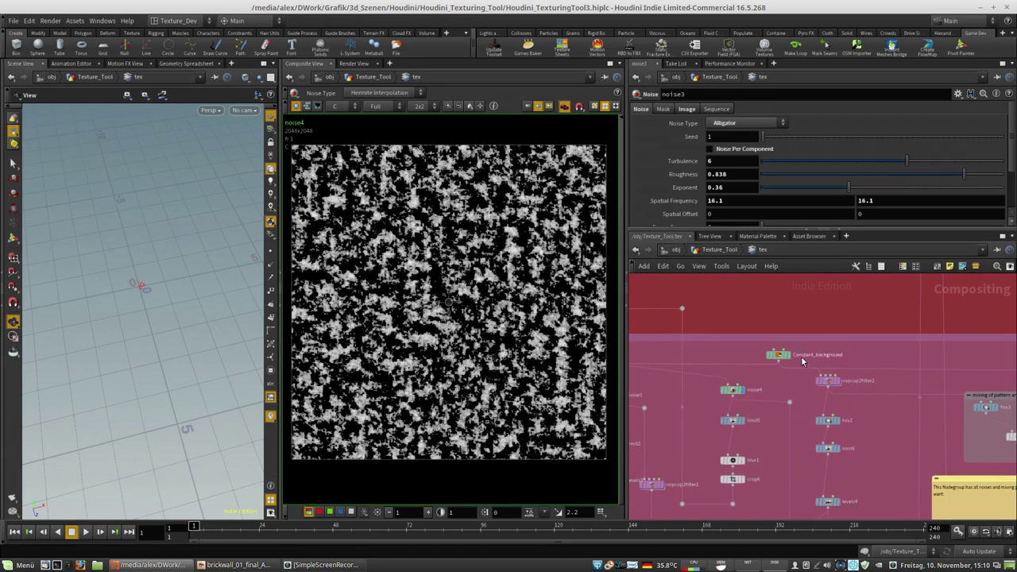
# Step: Add a VOP COP2 Filter node in the Shape Noises group, beside the chain below vopcop2filter2
pyautogui.moveTo(872, 353); pyautogui.dragTo(784, 330, button='middle')
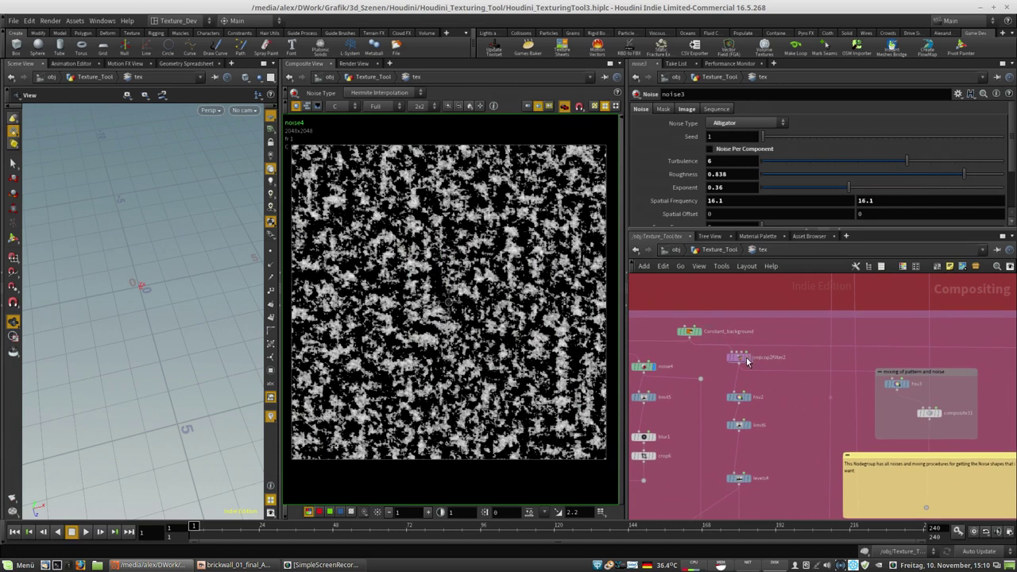
pyautogui.moveTo(742, 357); pyautogui.dragTo(740, 368)
pyautogui.moveTo(685, 358); pyautogui.dragTo(846, 388, button='middle')
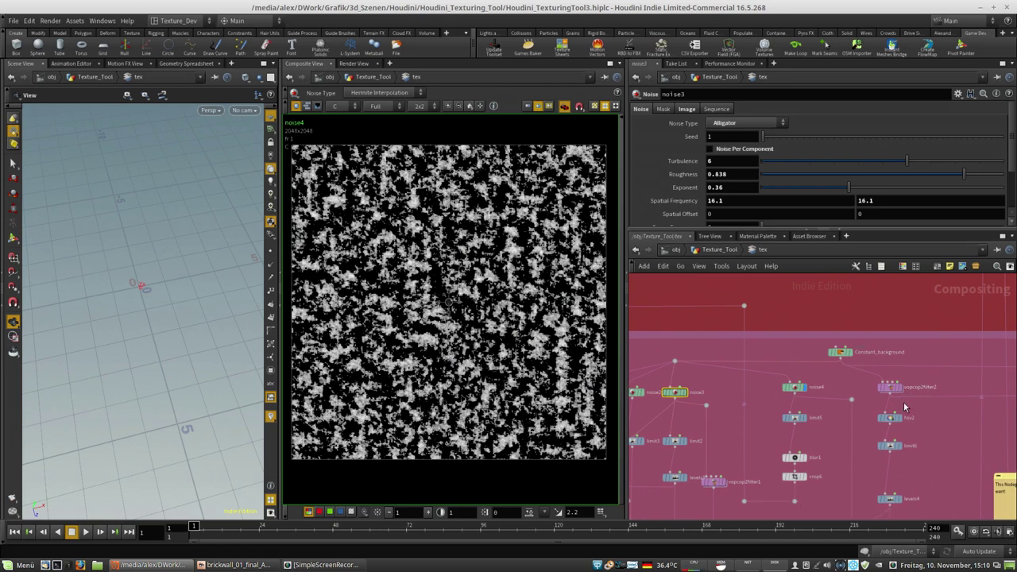
pyautogui.moveTo(936, 382); pyautogui.dragTo(860, 378, button='middle')
pyautogui.press('Tab')
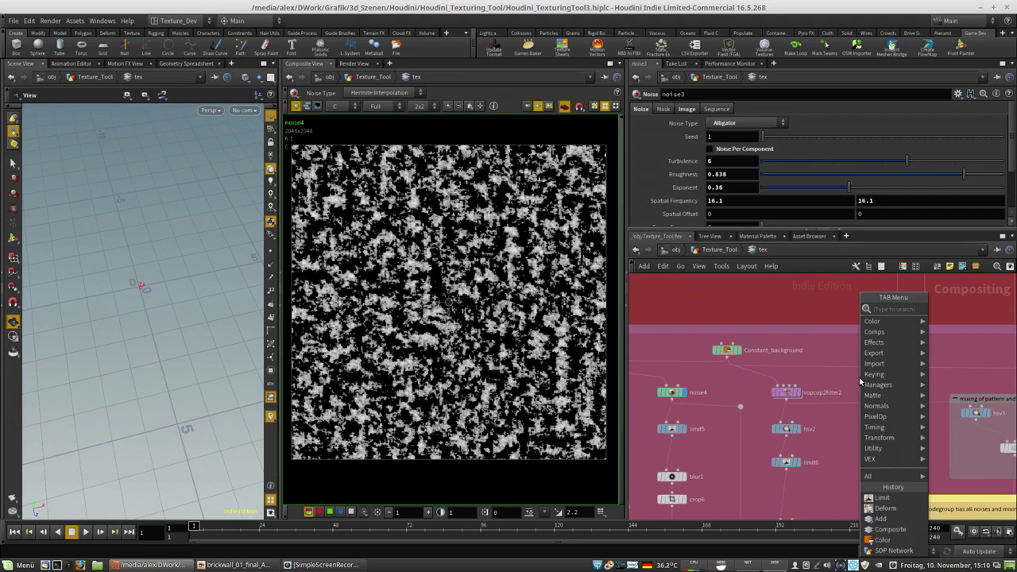
pyautogui.moveTo(875, 463)
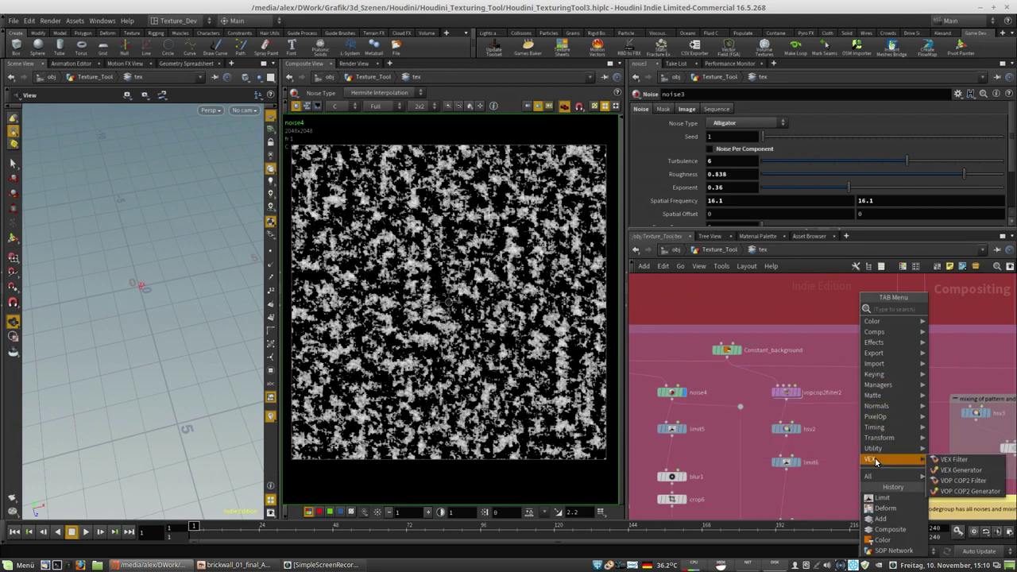
pyautogui.click(968, 481)
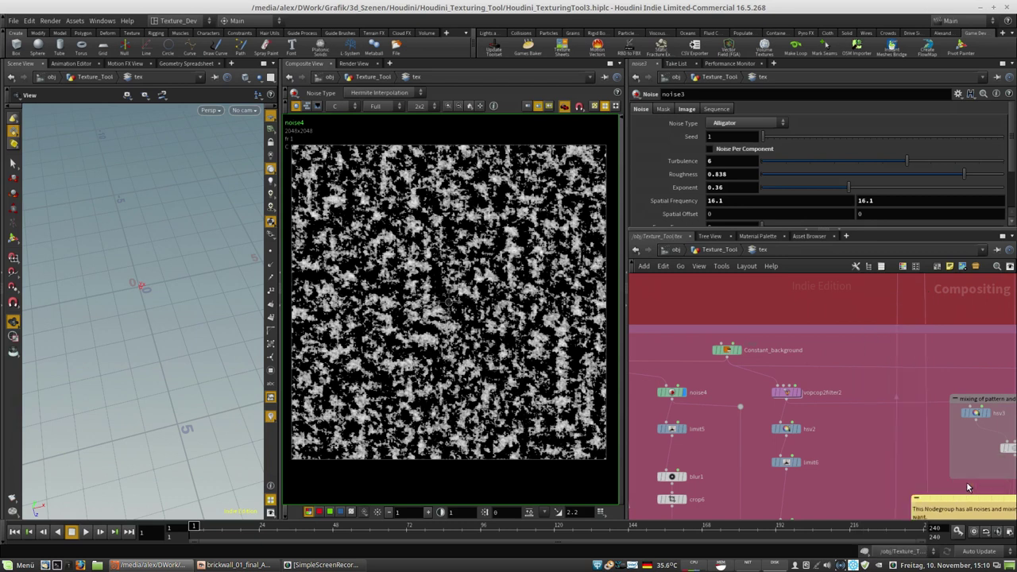
pyautogui.click(852, 425)
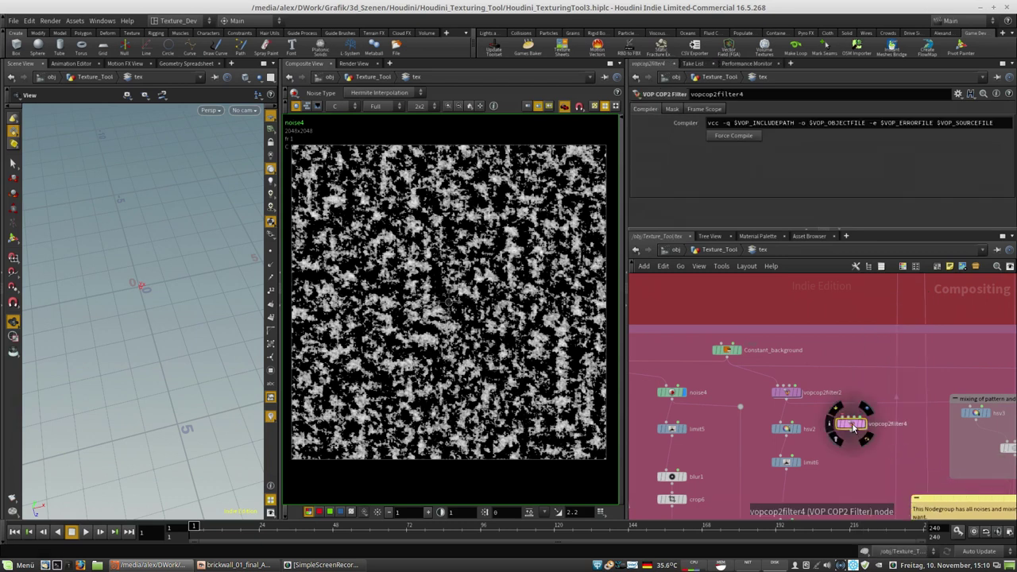
# Step: Delete the vopcop2filter4 node from the tex network and display vopcop2filter2 in the composite view
pyautogui.doubleClick(852, 425)
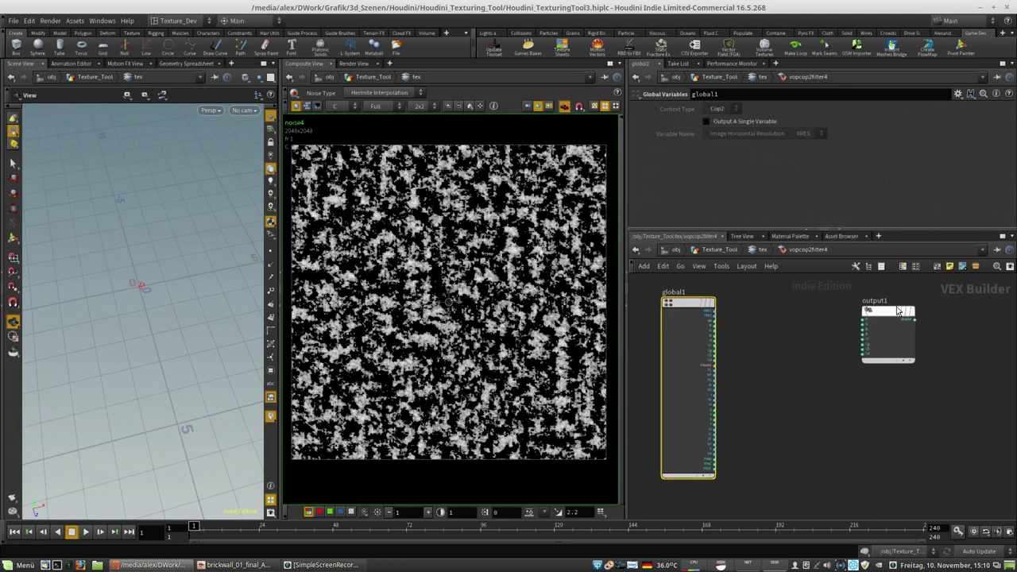
pyautogui.click(758, 250)
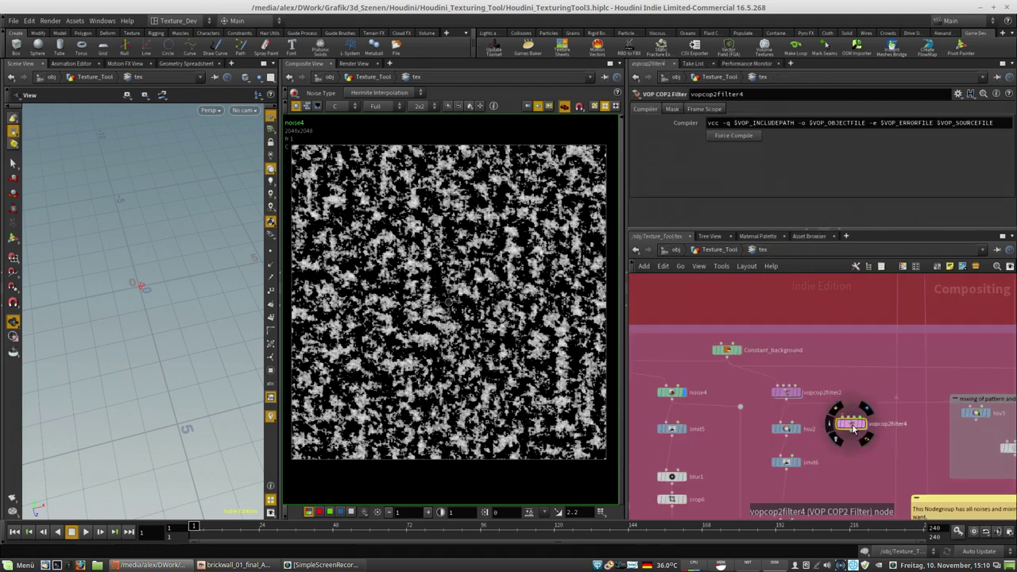
pyautogui.press('Delete')
pyautogui.click(798, 393)
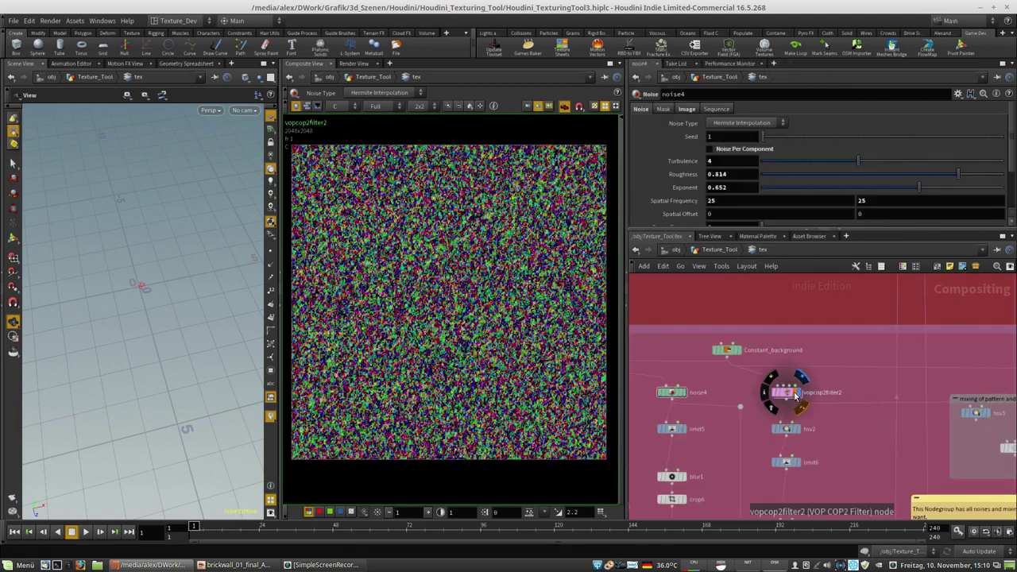
# Step: Examine the NEED_TO_BE_RENDERACTIVE_ALL_DAY_LONG null and its notes in the compositing network
pyautogui.scroll(-1, 930, 320)
pyautogui.scroll(-4, 930, 320)
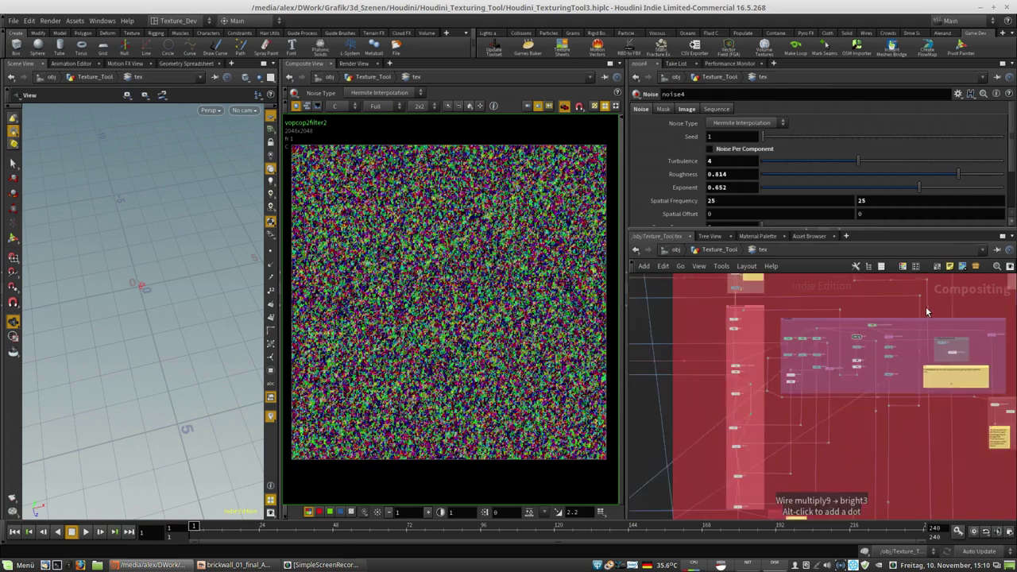
pyautogui.scroll(6, 777, 446)
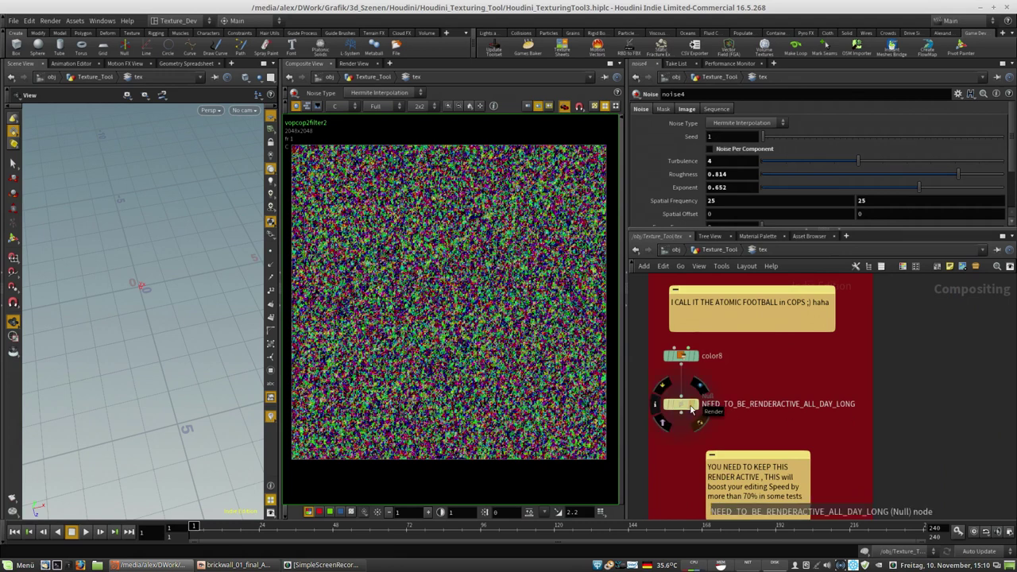
pyautogui.scroll(-8, 688, 477)
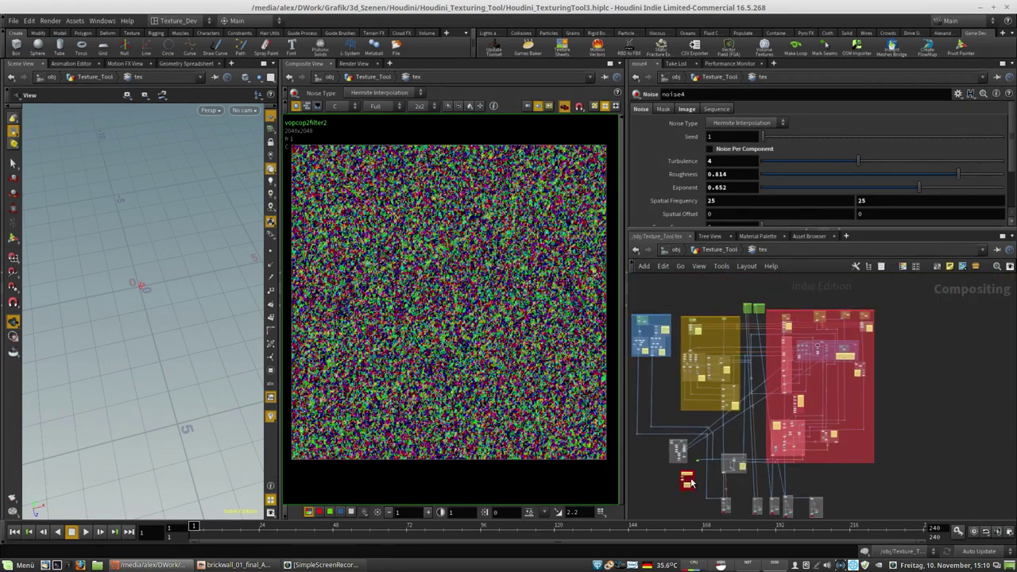
pyautogui.scroll(8, 815, 397)
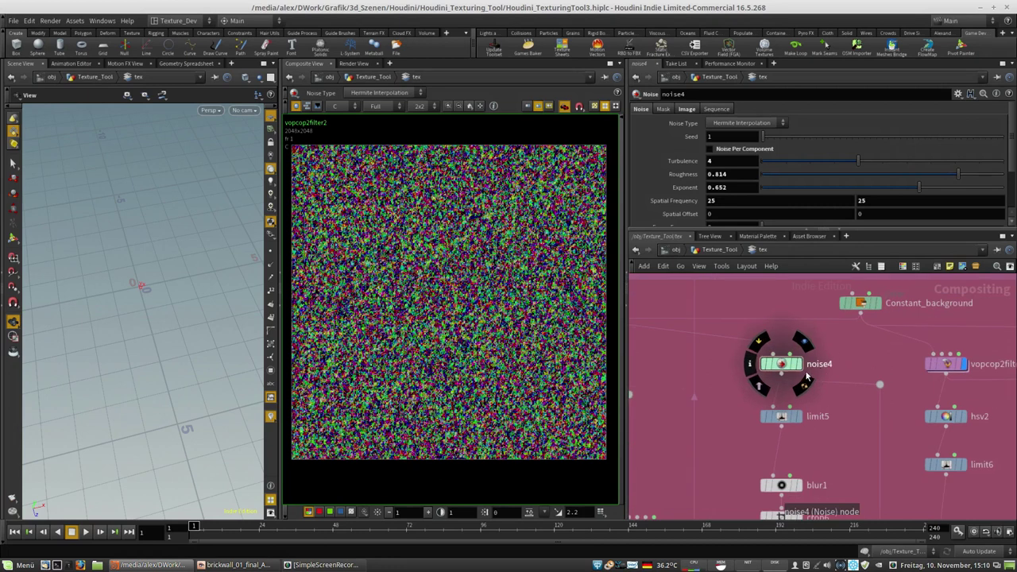
# Step: Open the vopcop2filter2 network and examine how global1's coordinates are wired through floattovec1 into curlnoise1
pyautogui.moveTo(858, 451); pyautogui.dragTo(679, 446, button='middle')
pyautogui.click(774, 363)
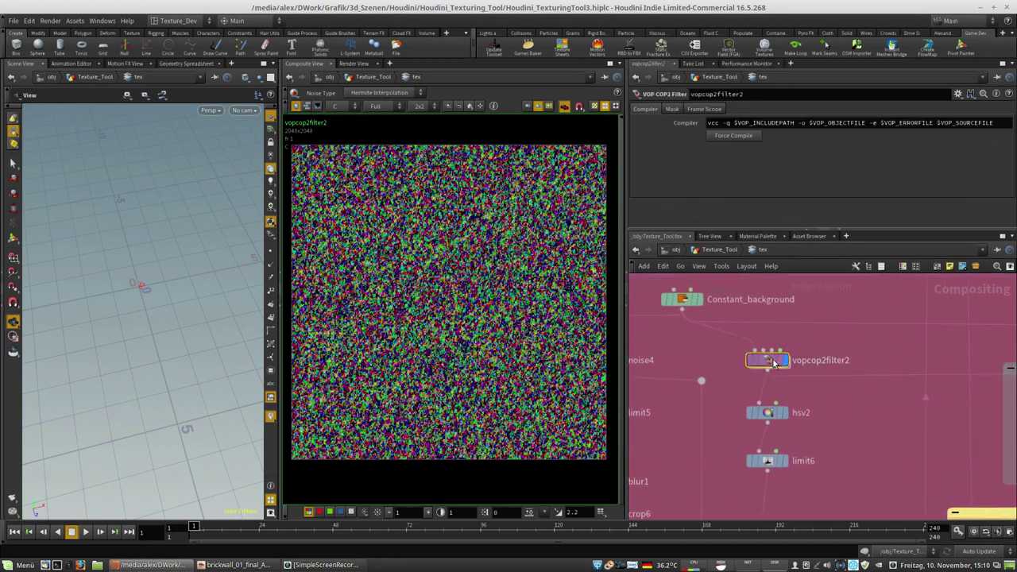
pyautogui.doubleClick(773, 363)
pyautogui.moveTo(763, 366); pyautogui.dragTo(752, 388)
pyautogui.scroll(3, 701, 427)
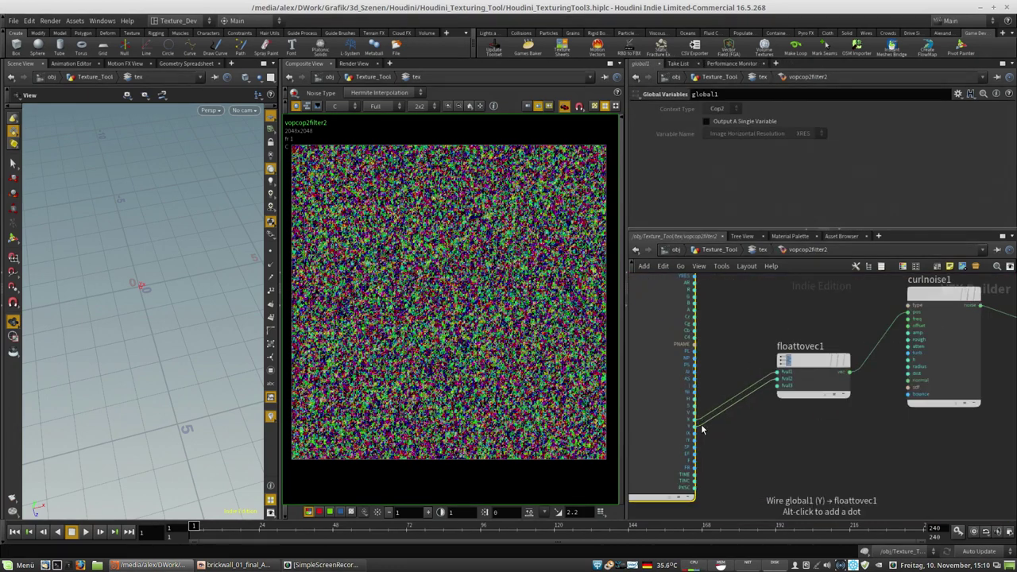
pyautogui.moveTo(703, 429); pyautogui.dragTo(702, 430)
pyautogui.scroll(2, 684, 433)
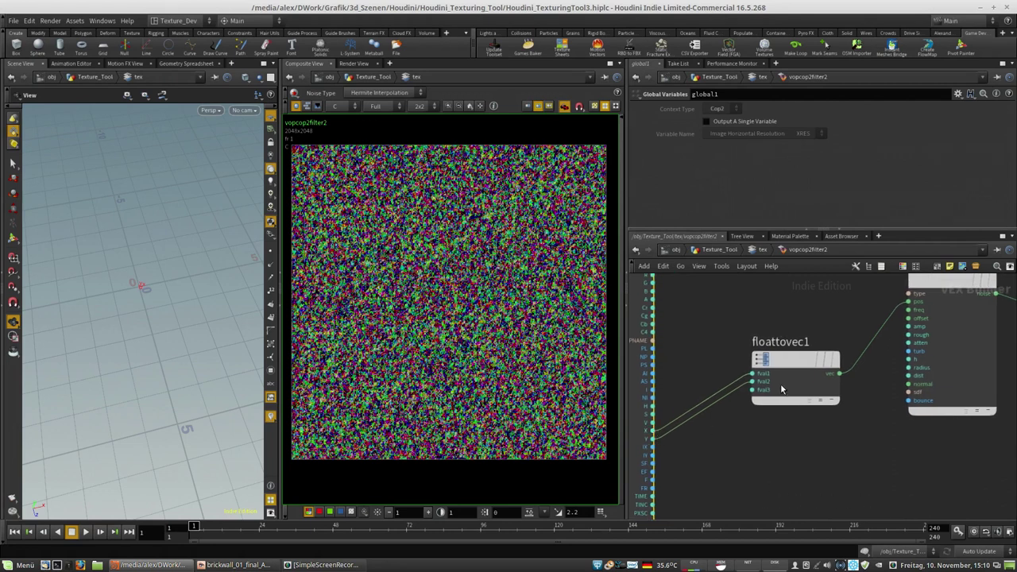
pyautogui.moveTo(872, 429); pyautogui.dragTo(721, 484, button='middle')
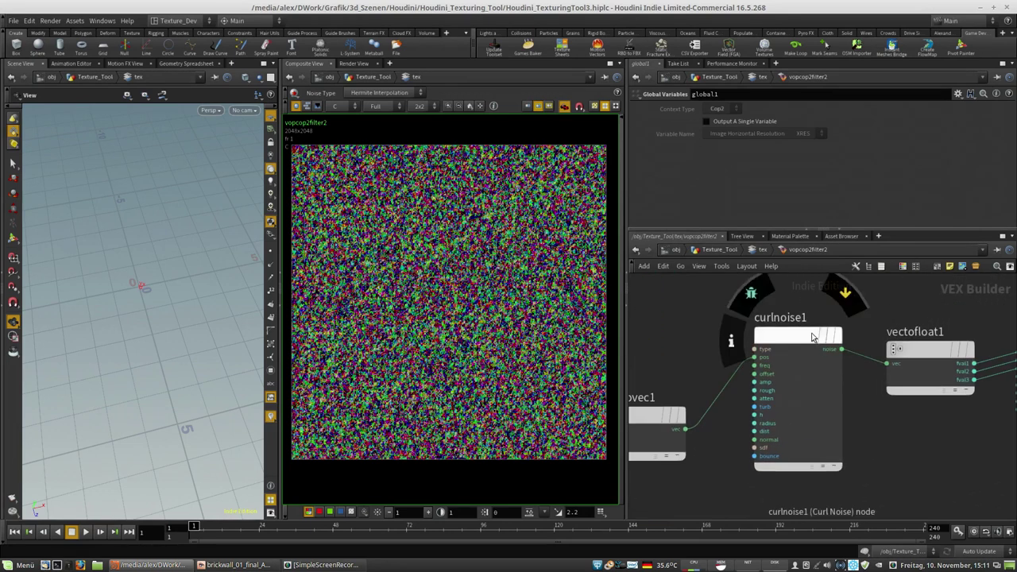
# Step: Shift curlnoise1 and output1 so that their connectors line up with vectofloat1, showing curlnoise1's parameters
pyautogui.moveTo(785, 355); pyautogui.dragTo(775, 370)
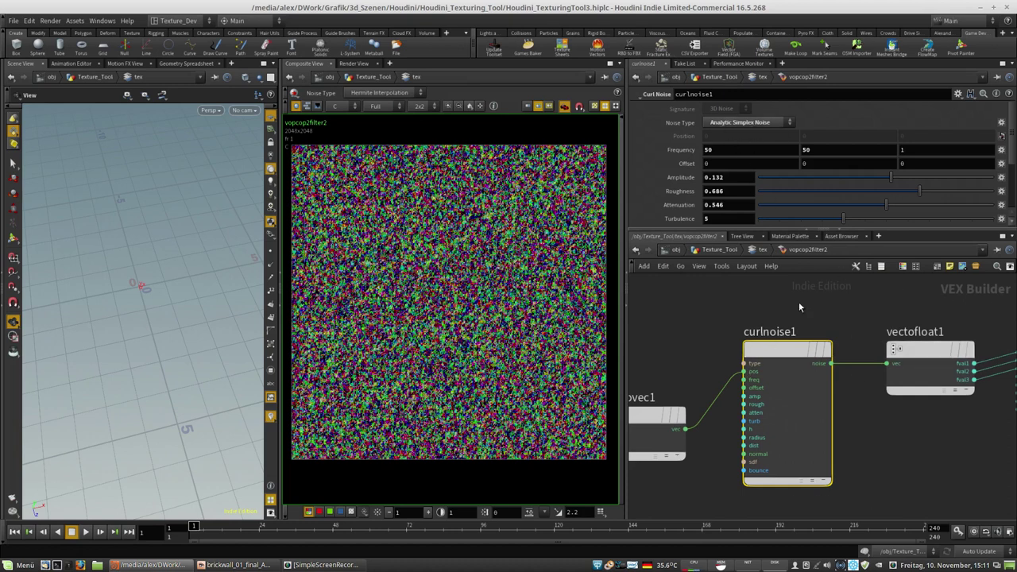
pyautogui.moveTo(885, 331); pyautogui.dragTo(743, 332, button='middle')
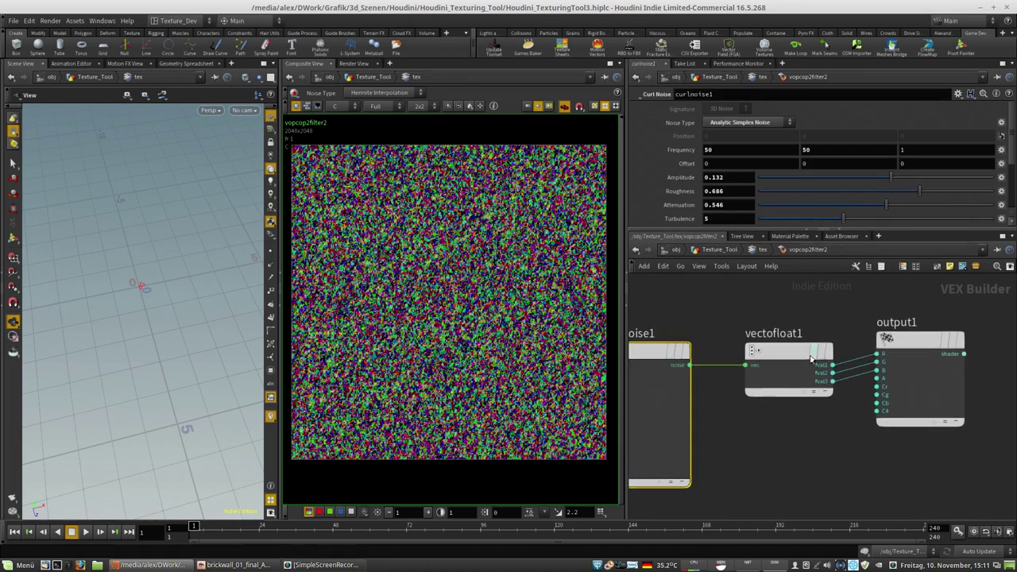
pyautogui.moveTo(903, 365); pyautogui.dragTo(912, 376)
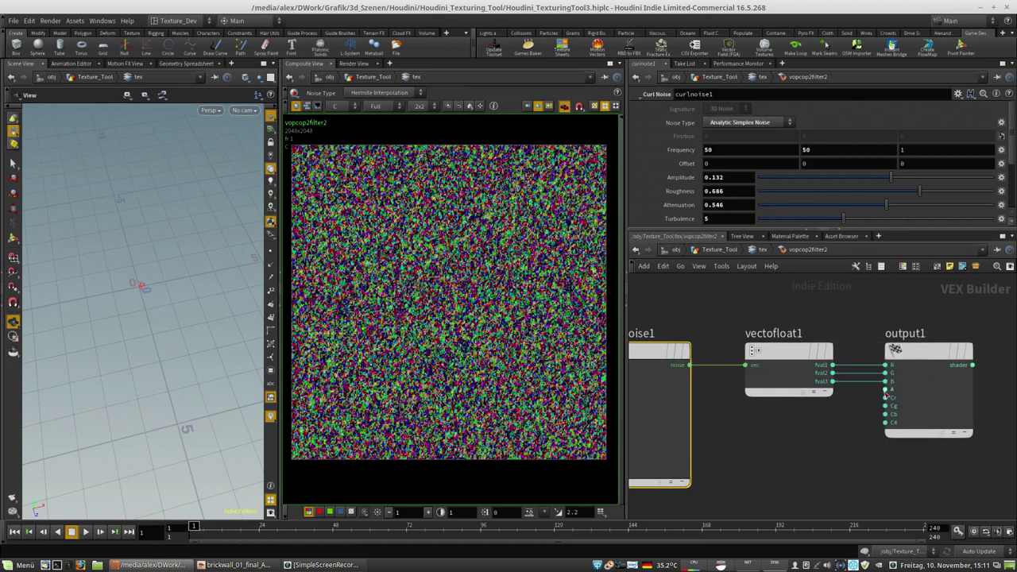
# Step: Return to the tex network, display the hsv2 node and examine its desaturated noise up close
pyautogui.click(758, 249)
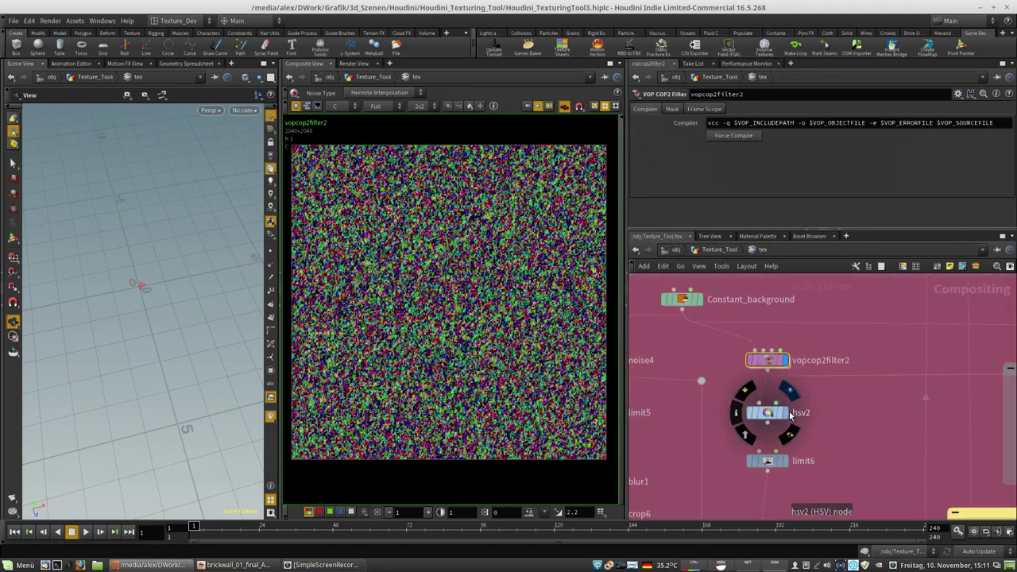
pyautogui.click(784, 413)
pyautogui.click(781, 416)
pyautogui.scroll(4, 461, 286)
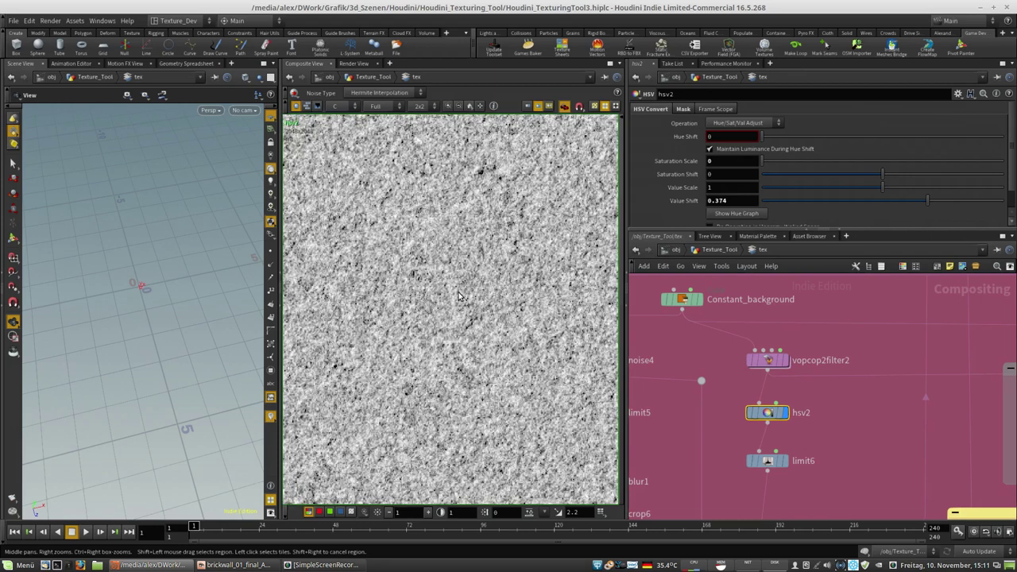
pyautogui.scroll(-3, 461, 284)
pyautogui.scroll(4, 461, 302)
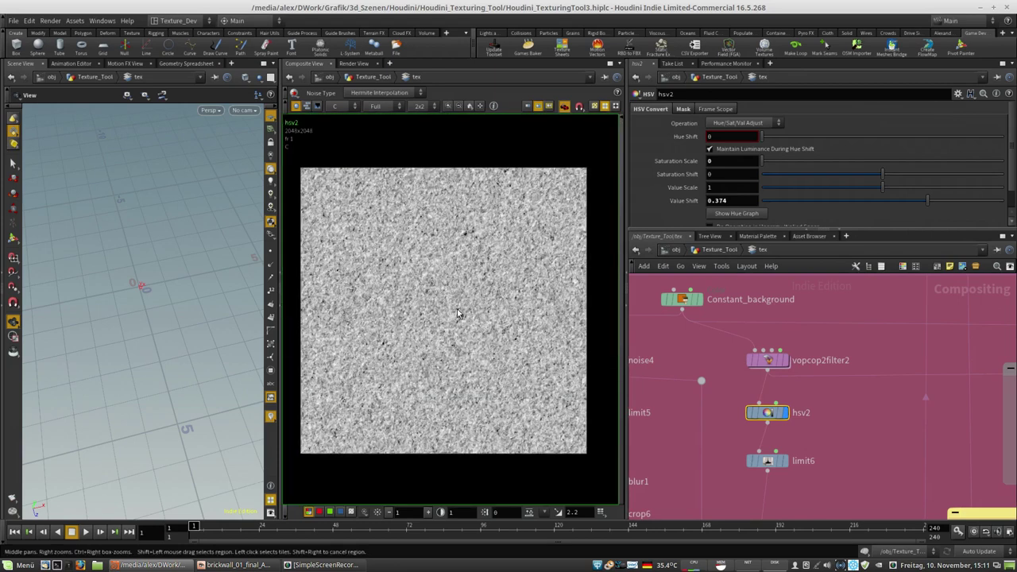
pyautogui.moveTo(458, 314); pyautogui.dragTo(478, 291, button='middle')
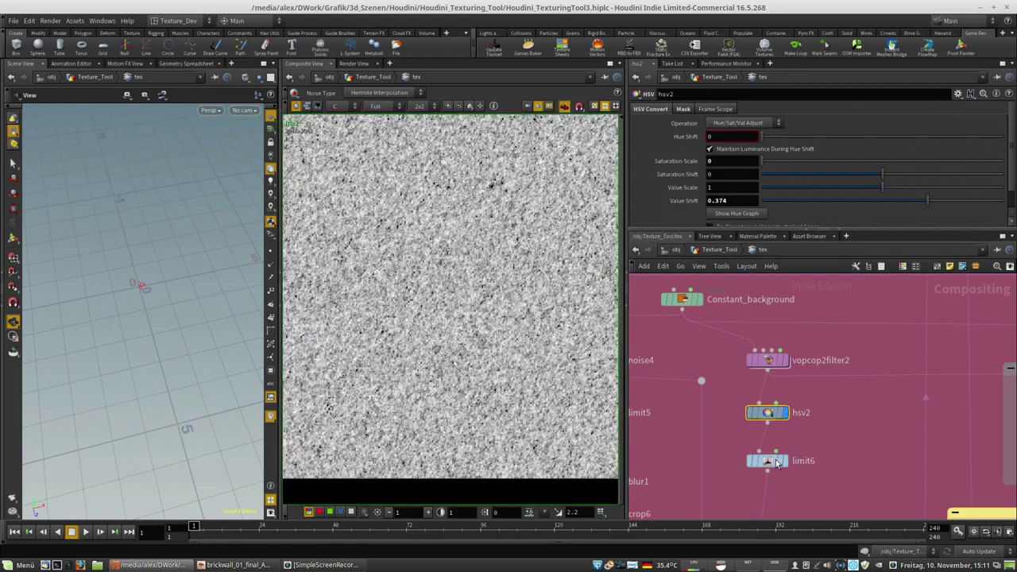
# Step: Display the limit6 node's result and show its limit parameters
pyautogui.click(787, 461)
pyautogui.scroll(-5, 713, 402)
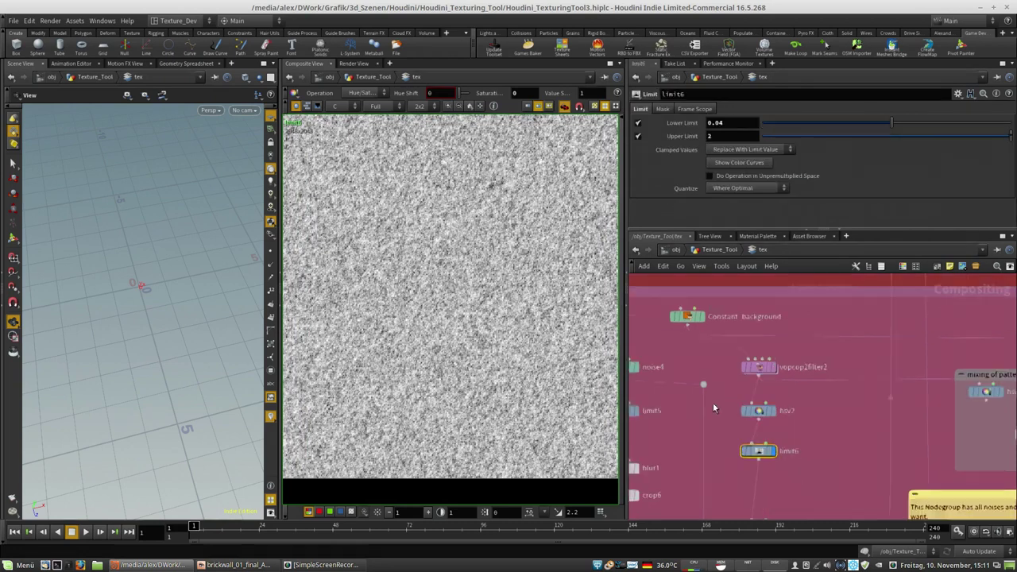
pyautogui.scroll(5, 906, 408)
pyautogui.scroll(-5, 877, 501)
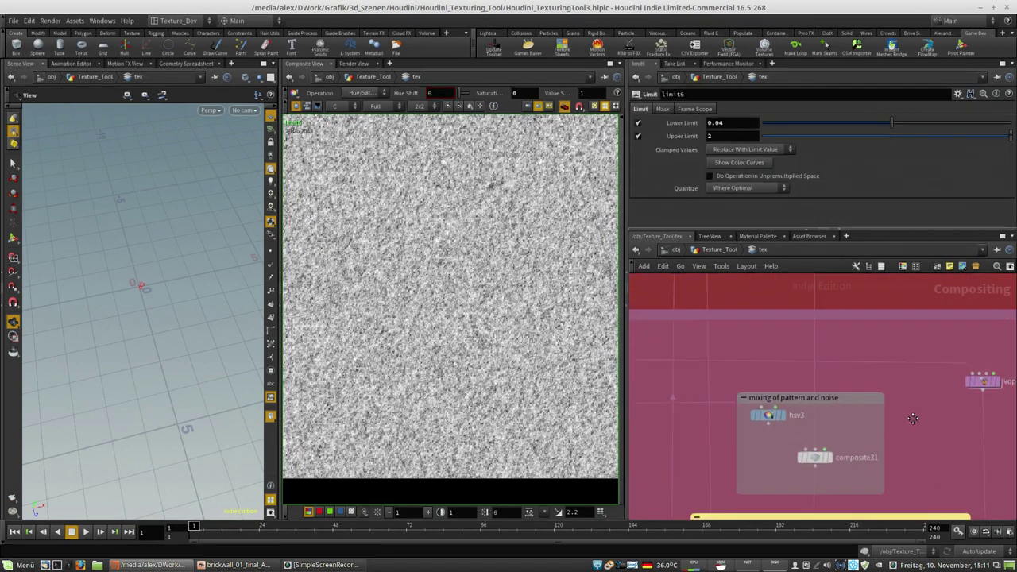
# Step: Display the pattern_04 render node in the composite view and examine its crack pattern
pyautogui.scroll(-5, 898, 440)
pyautogui.moveTo(822, 334); pyautogui.dragTo(819, 357, button='middle')
pyautogui.scroll(7, 758, 348)
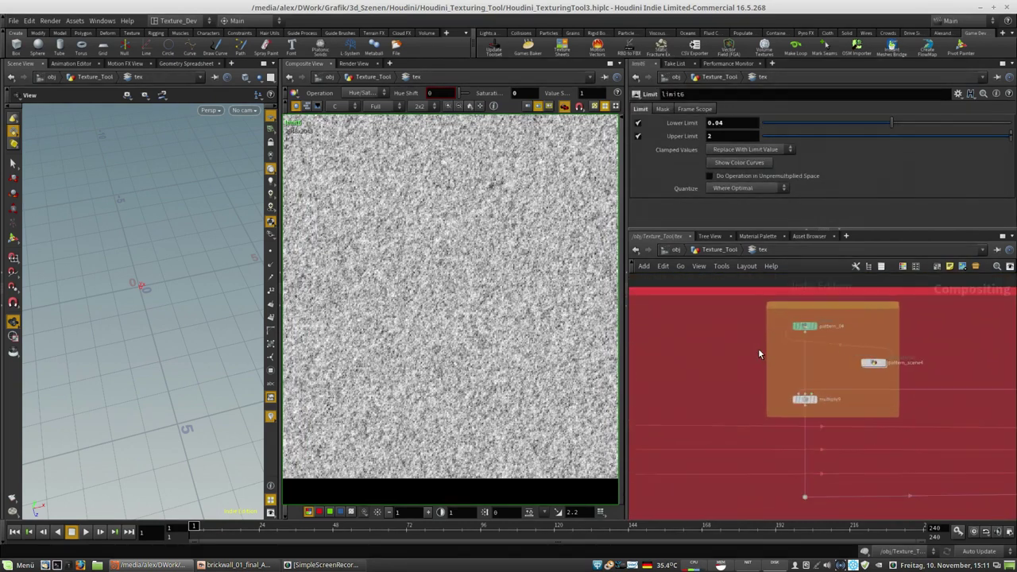
pyautogui.moveTo(750, 361); pyautogui.dragTo(882, 356, button='middle')
pyautogui.scroll(-3, 883, 355)
pyautogui.scroll(3, 878, 346)
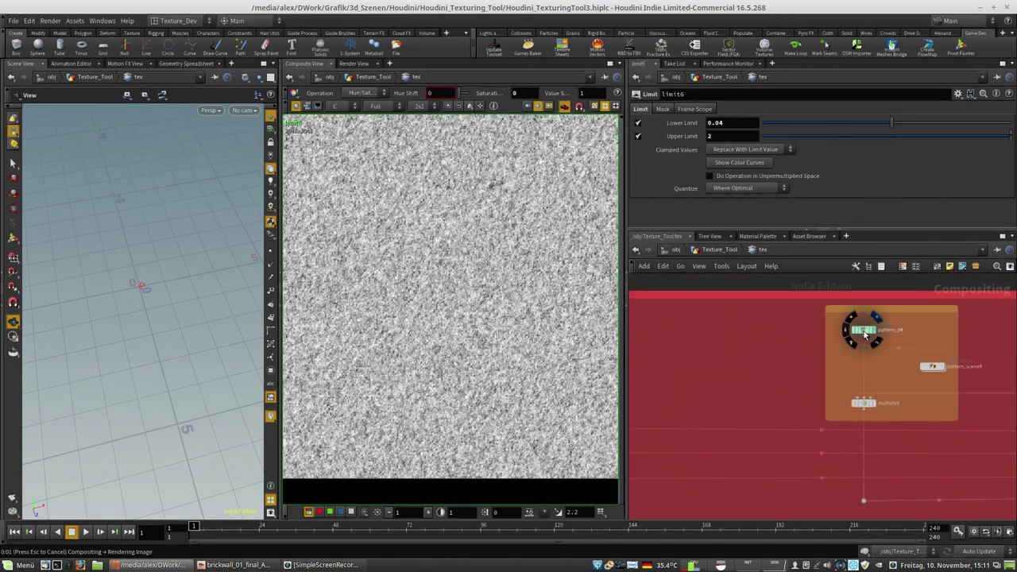
pyautogui.click(877, 317)
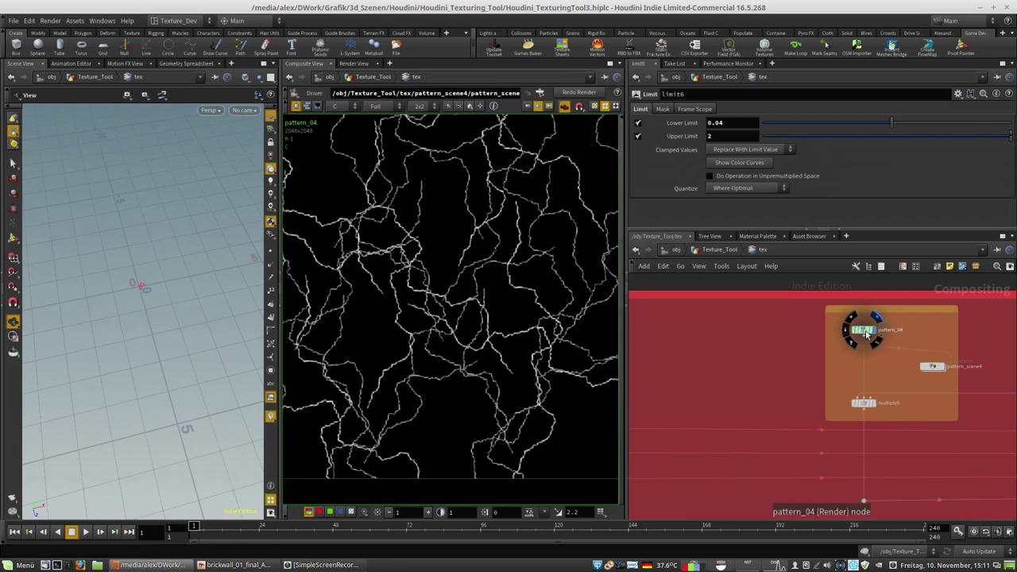
pyautogui.scroll(4, 430, 330)
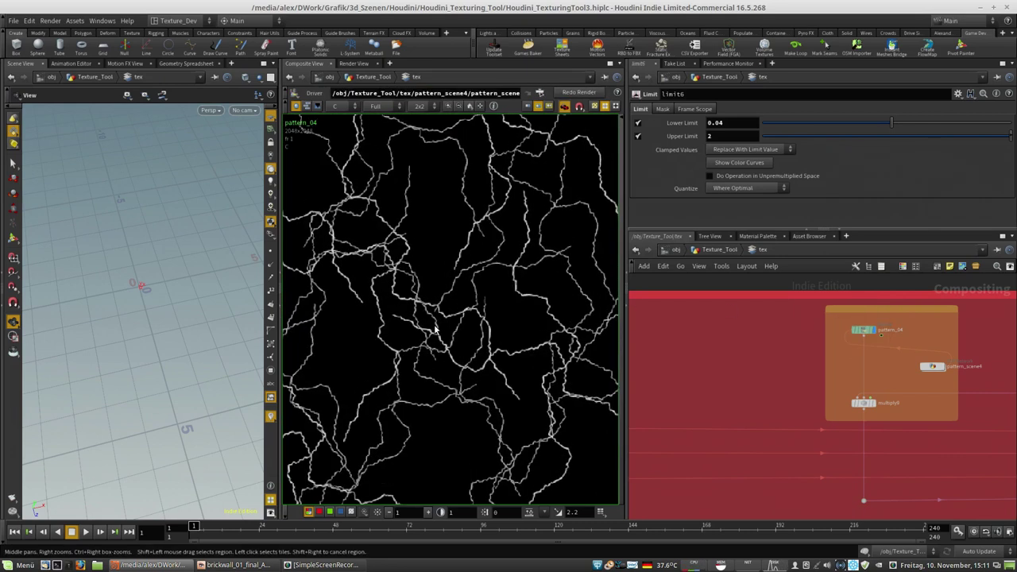
pyautogui.scroll(-4, 519, 371)
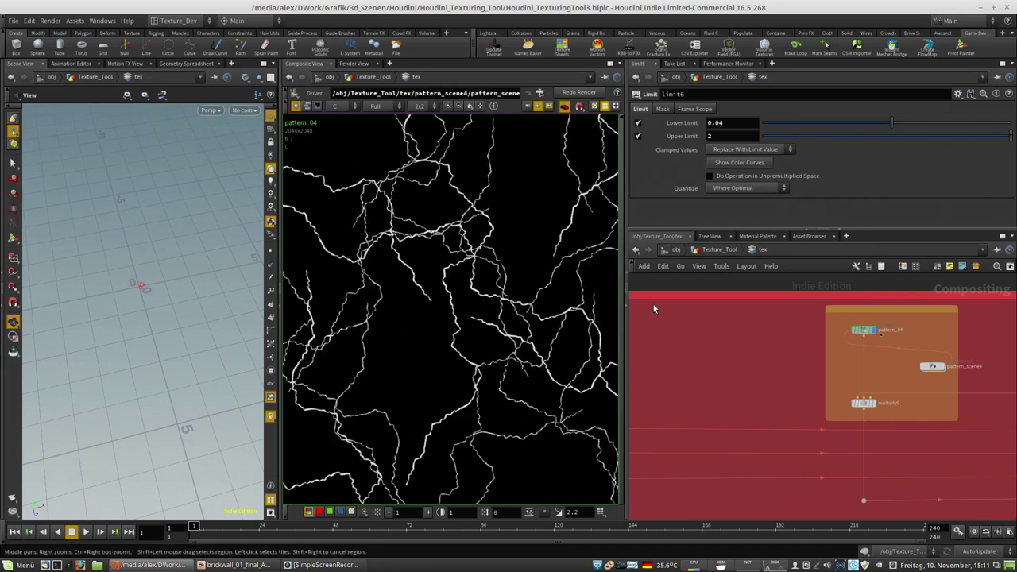
# Step: Open the pattern geometry inside pattern_scene4 and examine its L-system, scatter and copy node chains
pyautogui.doubleClick(933, 366)
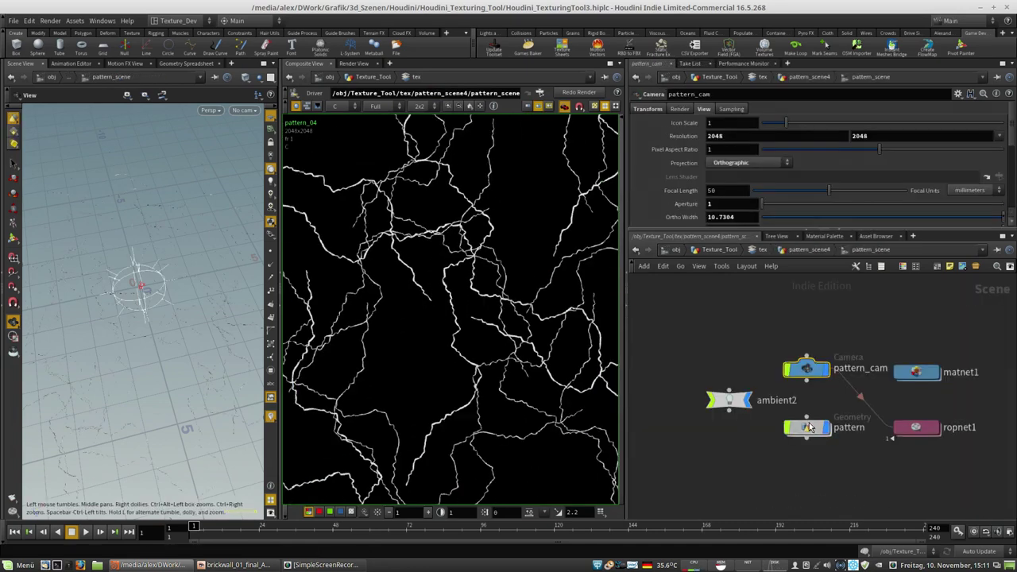
pyautogui.doubleClick(808, 424)
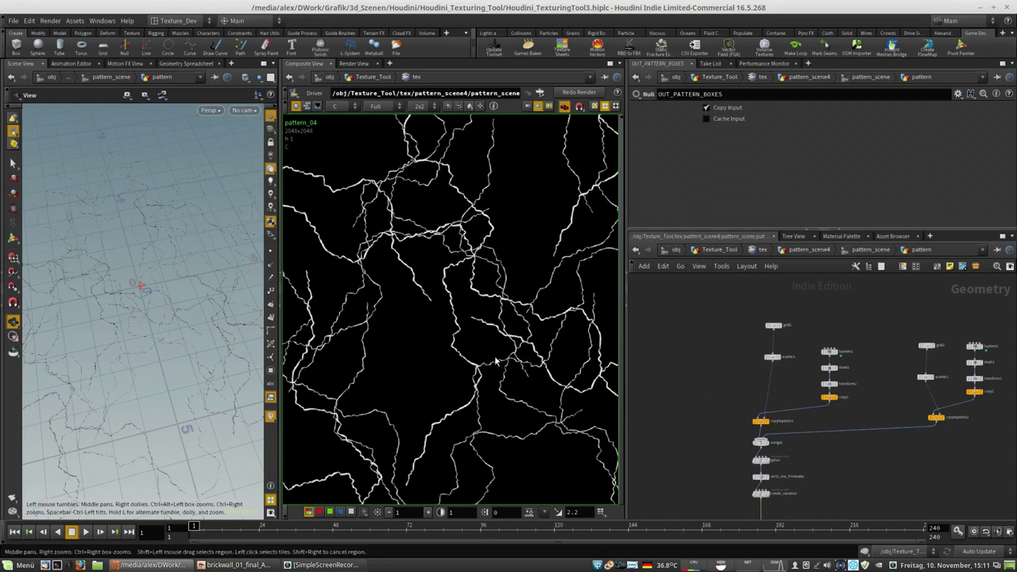
pyautogui.scroll(5, 939, 412)
pyautogui.scroll(-3, 789, 375)
pyautogui.moveTo(685, 422); pyautogui.dragTo(779, 483, button='middle')
pyautogui.scroll(4, 866, 414)
pyautogui.scroll(-3, 907, 369)
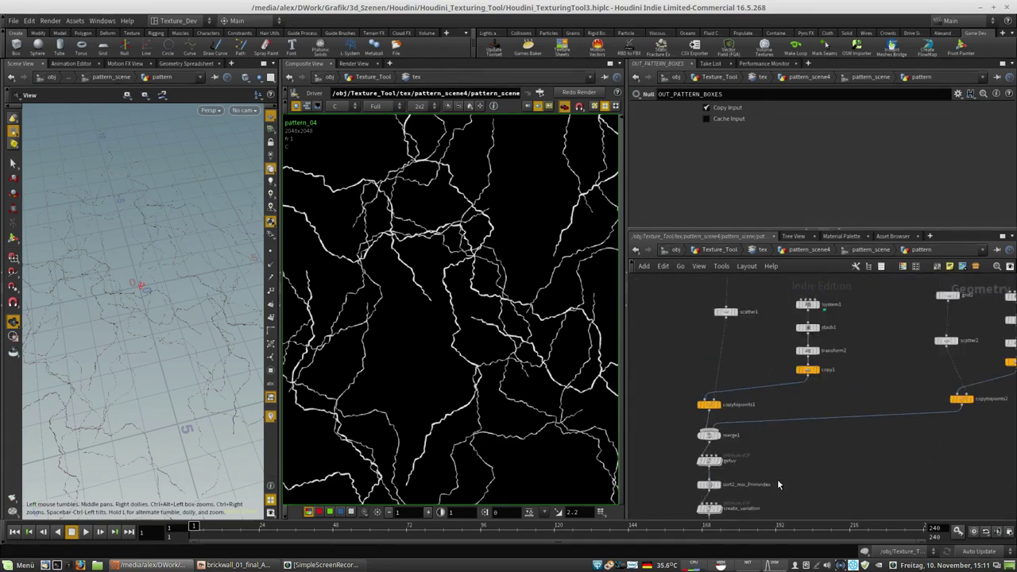
pyautogui.scroll(4, 804, 385)
# Step: Move the lsystem1 node slightly up, farther away from stash1
pyautogui.moveTo(794, 365)
pyautogui.mouseDown()
pyautogui.moveTo(779, 367)
pyautogui.moveTo(794, 367)
pyautogui.mouseUp()
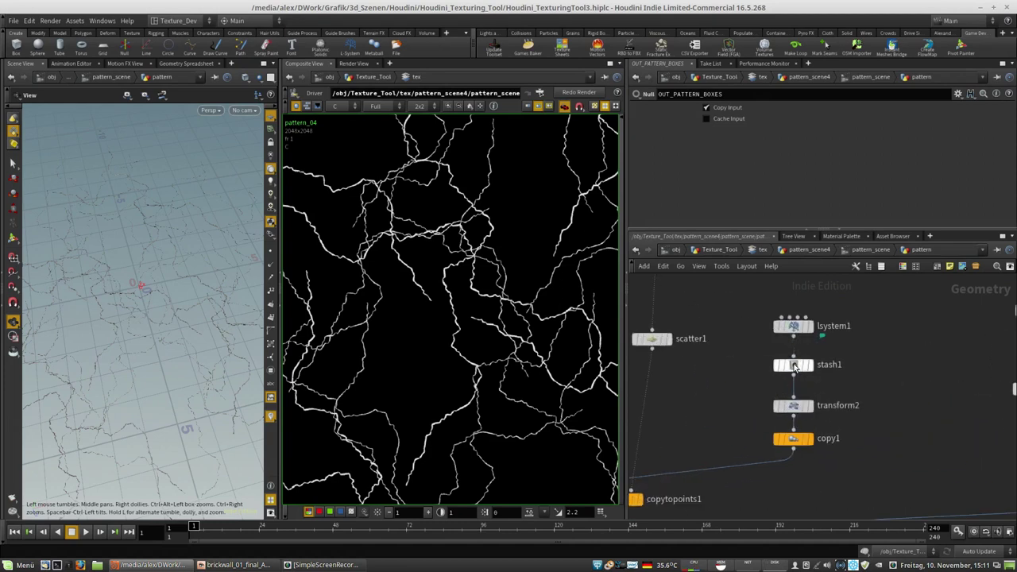
pyautogui.moveTo(797, 331); pyautogui.dragTo(797, 315)
pyautogui.moveTo(911, 364); pyautogui.dragTo(839, 421, button='middle')
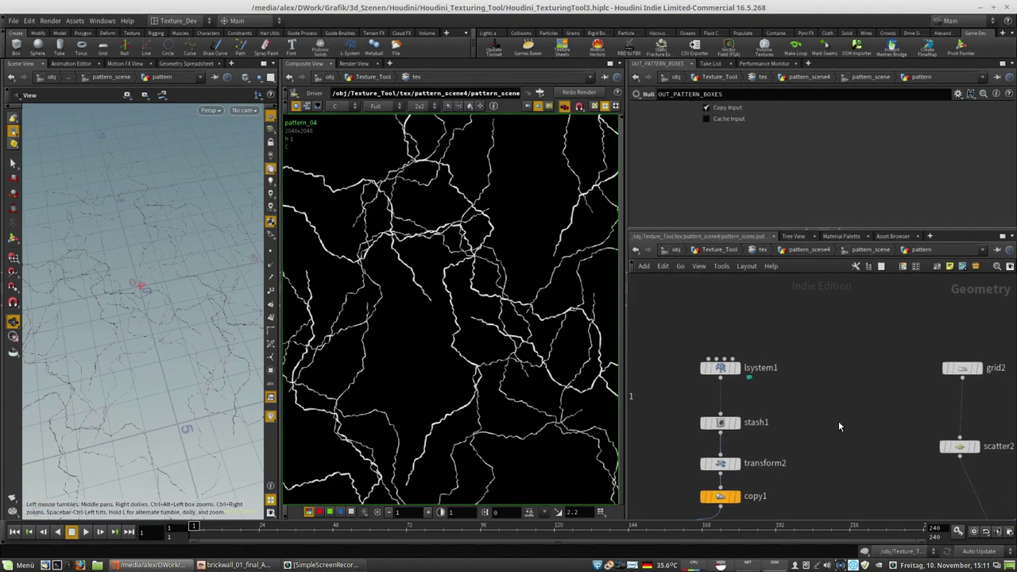
pyautogui.moveTo(722, 372)
pyautogui.moveTo(721, 371)
pyautogui.mouseDown()
pyautogui.moveTo(723, 360)
pyautogui.moveTo(716, 375)
pyautogui.mouseUp()
pyautogui.moveTo(793, 412); pyautogui.dragTo(854, 403, button='middle')
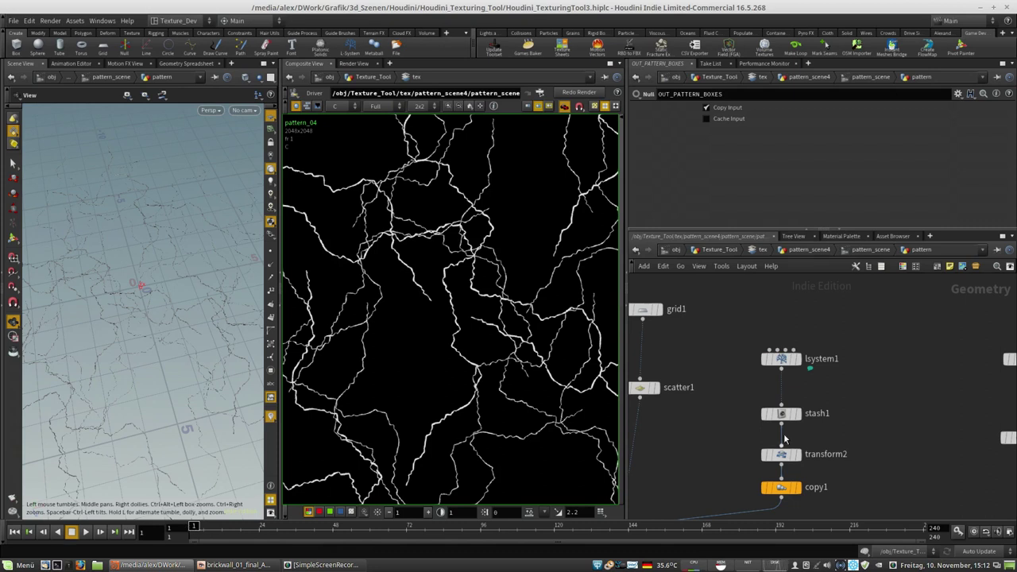
# Step: Move the stash1 node slightly up, closer to lsystem1
pyautogui.moveTo(849, 391); pyautogui.dragTo(893, 409, button='middle')
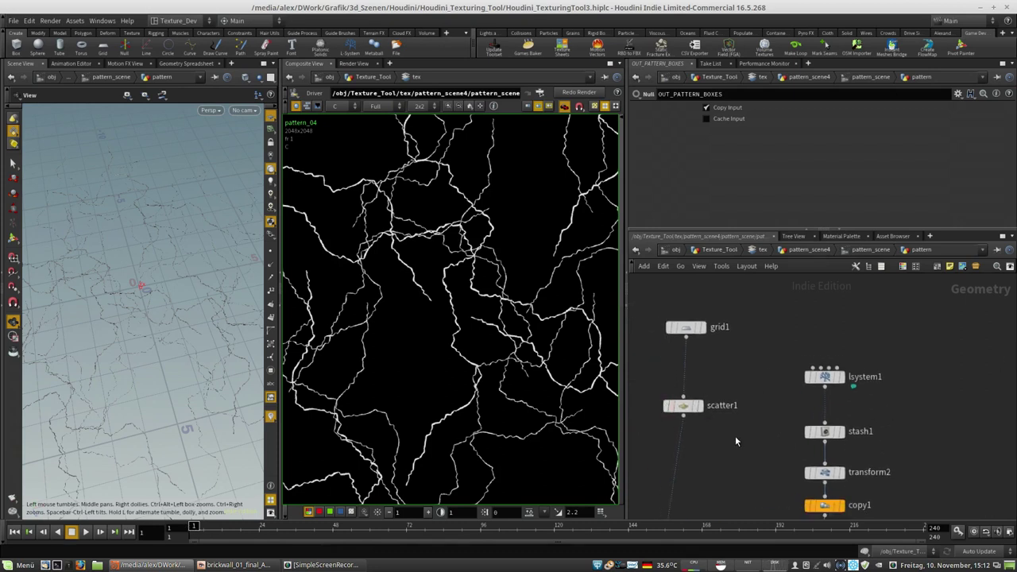
pyautogui.moveTo(735, 435); pyautogui.dragTo(750, 388, button='middle')
pyautogui.moveTo(840, 387)
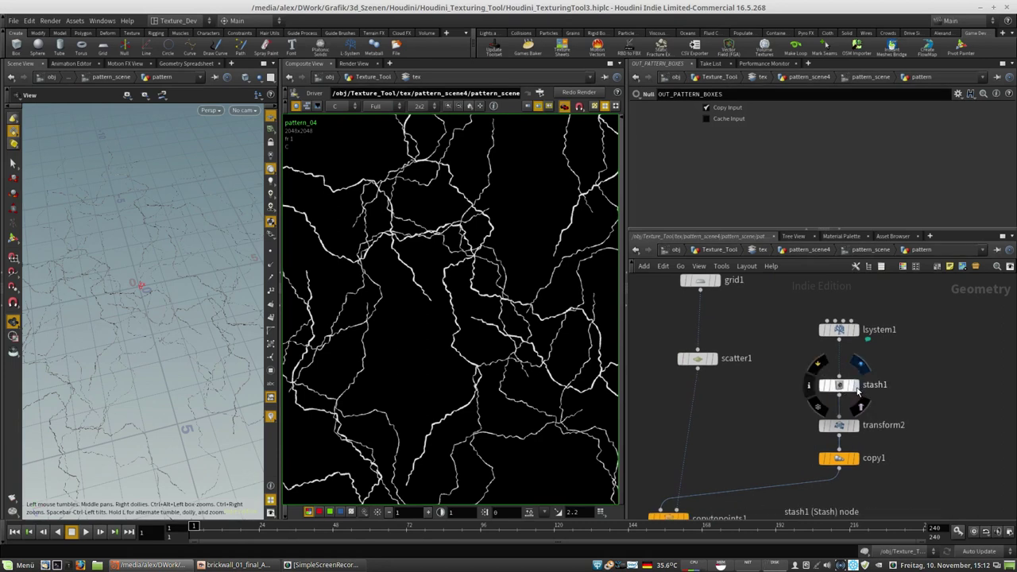
pyautogui.moveTo(841, 386); pyautogui.dragTo(843, 381)
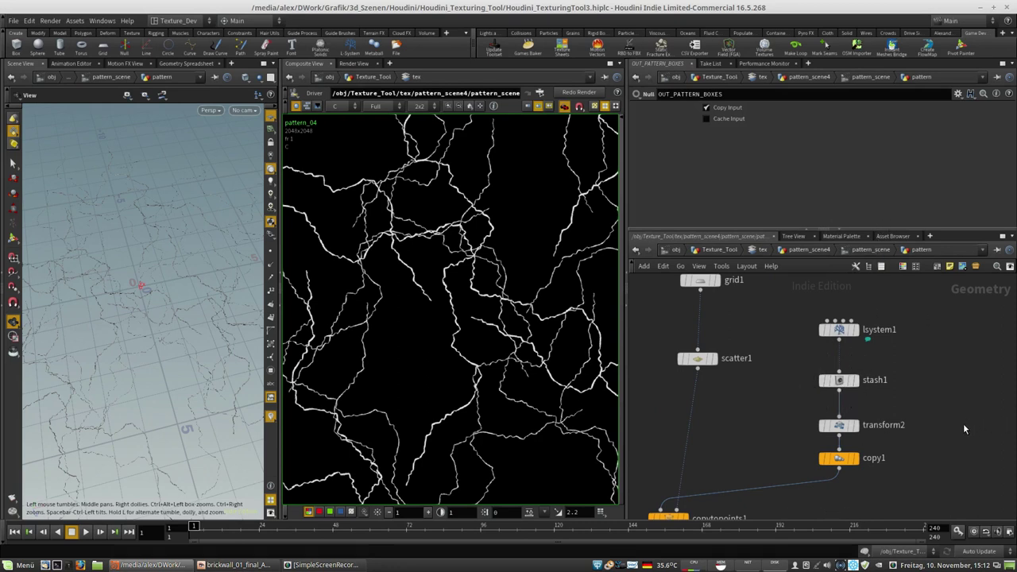
# Step: Examine the end of the pattern network from getuv down to OUT_PATTERN_BOXES
pyautogui.moveTo(964, 429); pyautogui.dragTo(960, 346, button='middle')
pyautogui.scroll(-3, 901, 363)
pyautogui.moveTo(900, 362); pyautogui.dragTo(836, 275, button='middle')
pyautogui.moveTo(792, 426); pyautogui.dragTo(816, 405, button='middle')
pyautogui.scroll(5, 817, 406)
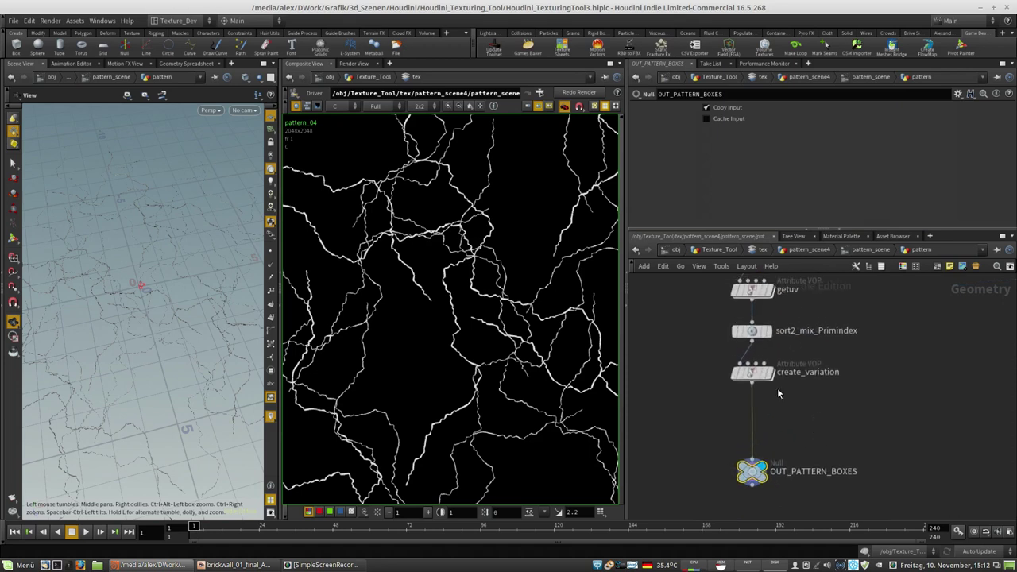
# Step: Show the create_variation result, then return to the tex network and display the multiply9 output
pyautogui.click(754, 372)
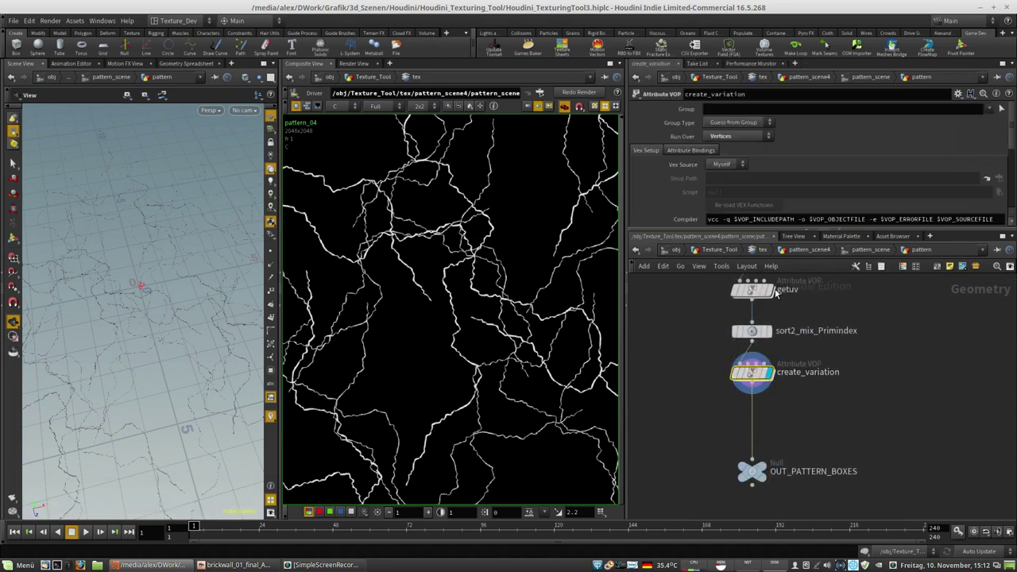
pyautogui.click(871, 250)
pyautogui.click(809, 249)
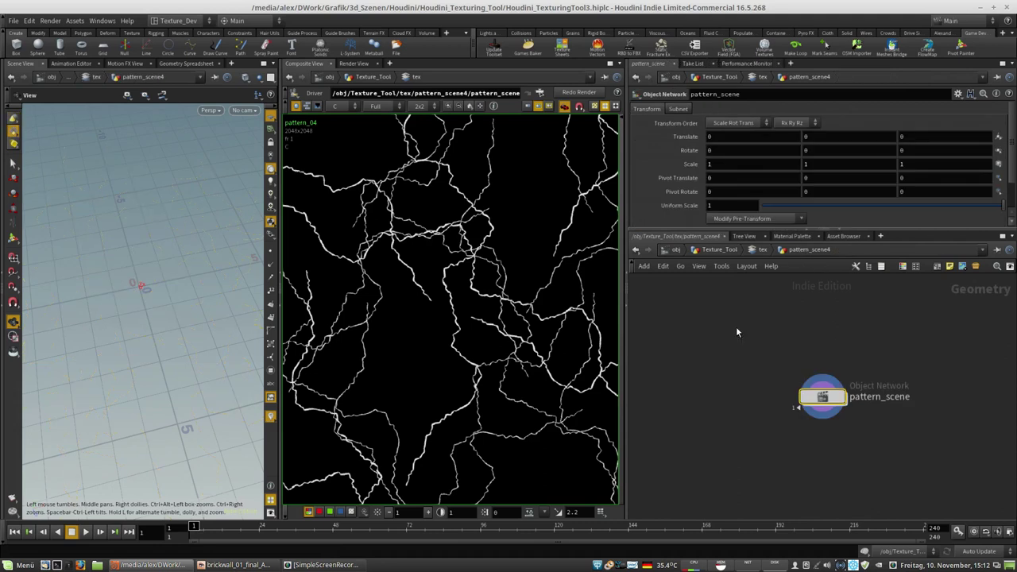
pyautogui.click(762, 249)
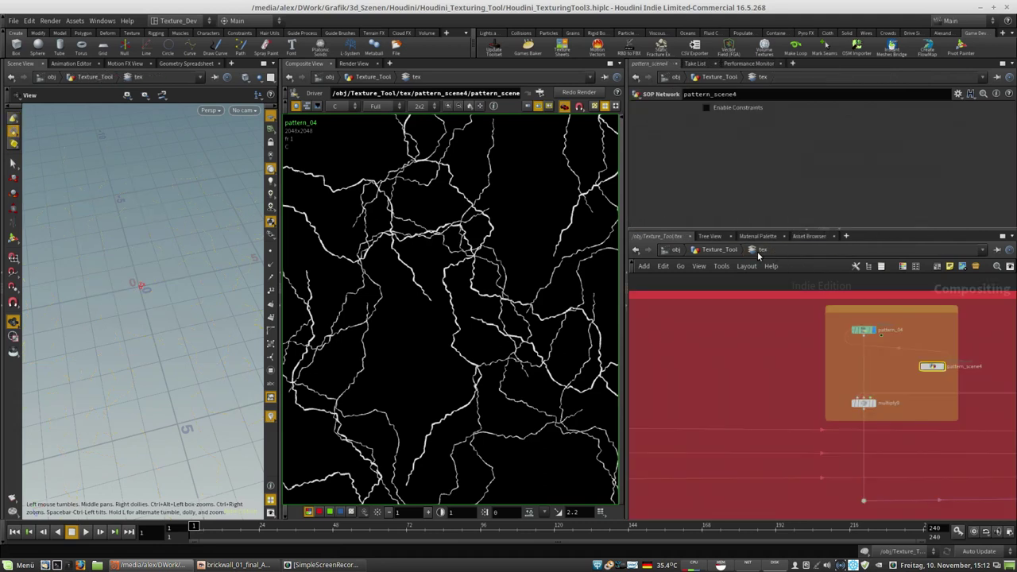
pyautogui.click(872, 406)
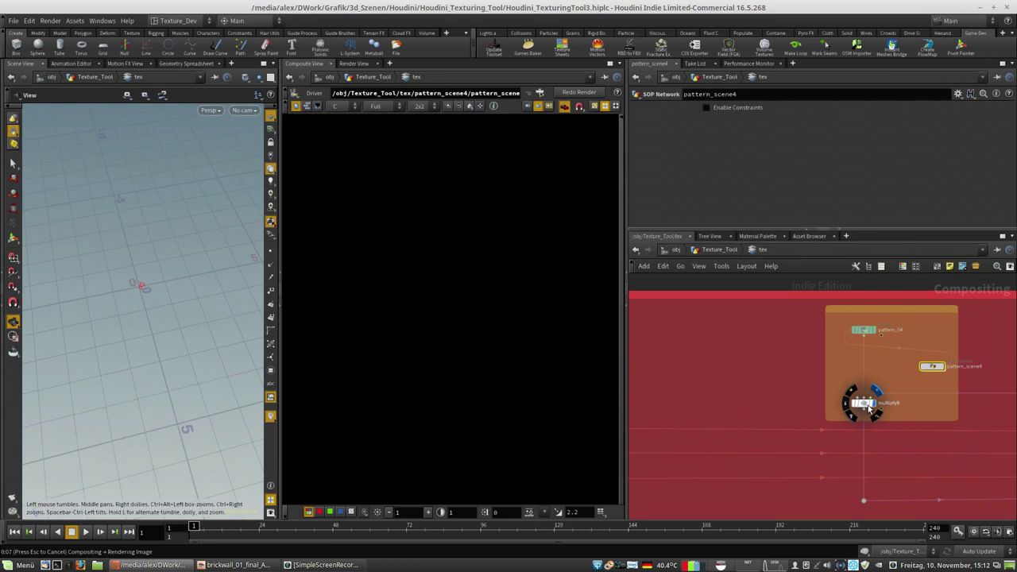
# Step: Display the pattern_02 render node's image and open the node's parameters
pyautogui.moveTo(1011, 403); pyautogui.dragTo(755, 414, button='middle')
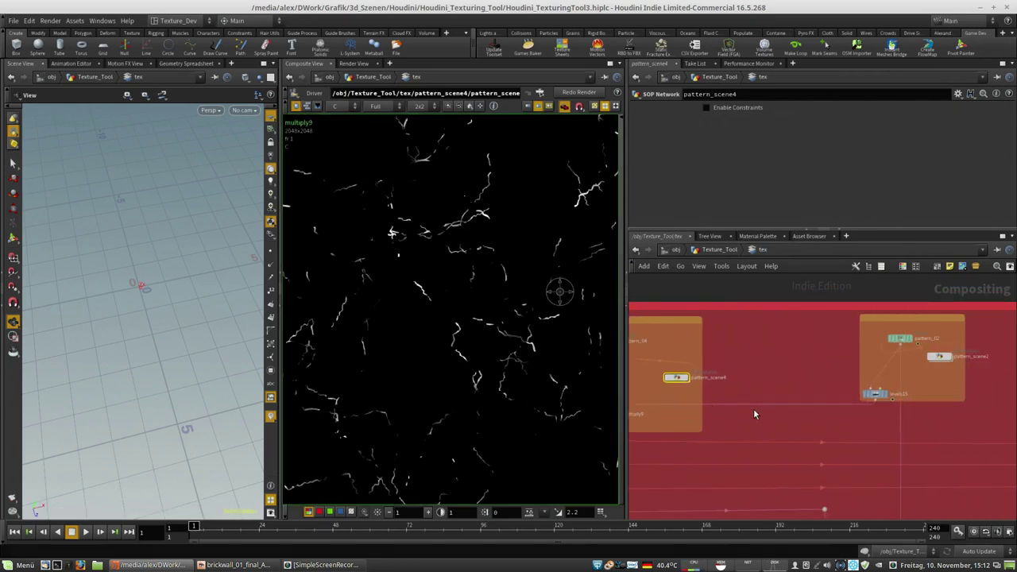
pyautogui.moveTo(847, 419); pyautogui.dragTo(770, 427, button='middle')
pyautogui.scroll(3, 840, 346)
pyautogui.click(831, 351)
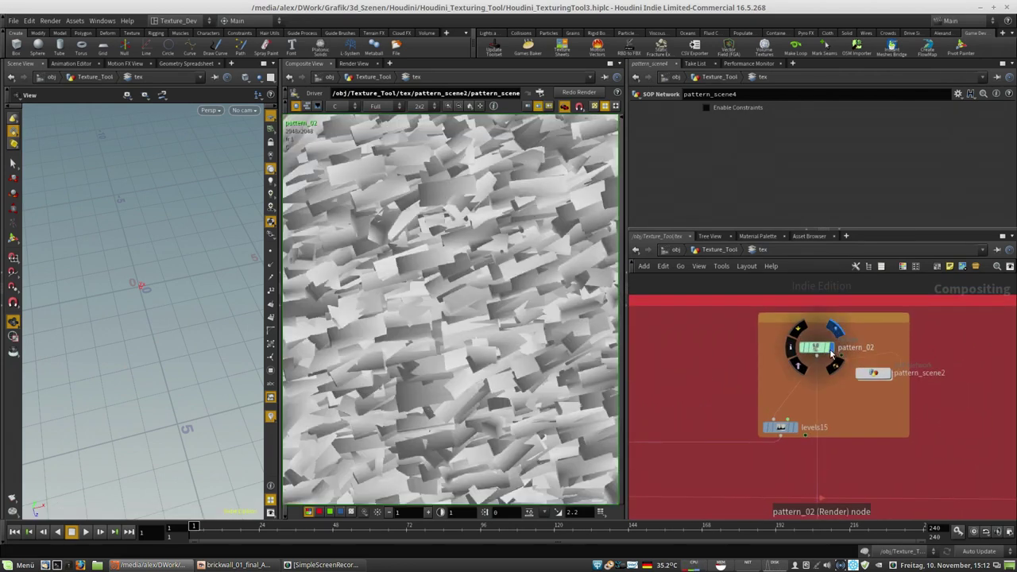
pyautogui.click(830, 352)
# Step: Enlarge the composite view and examine the pattern_02 image up close and as a whole
pyautogui.moveTo(559, 286); pyautogui.dragTo(437, 283, button='middle')
pyautogui.scroll(1, 437, 284)
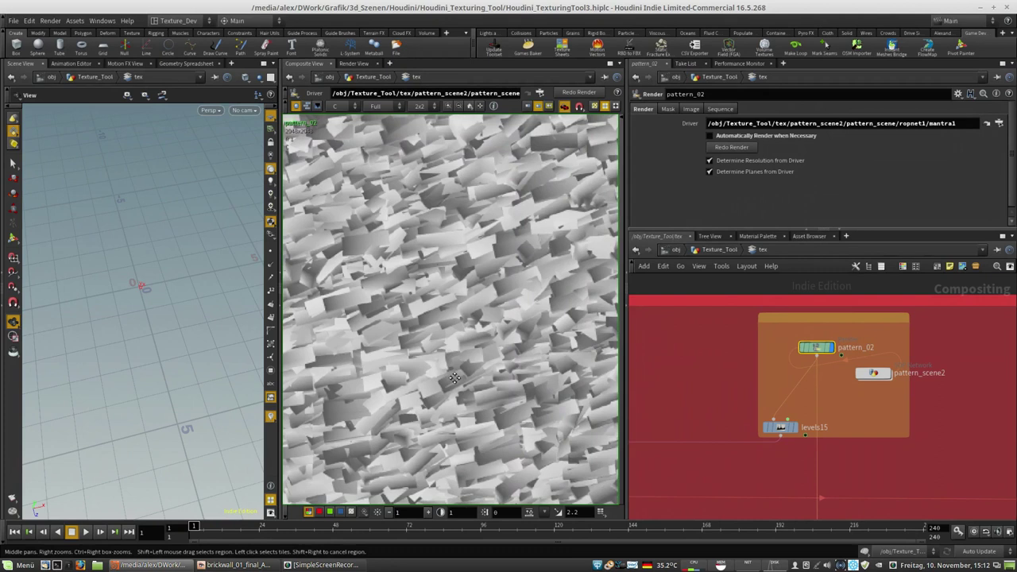
pyautogui.click(279, 274)
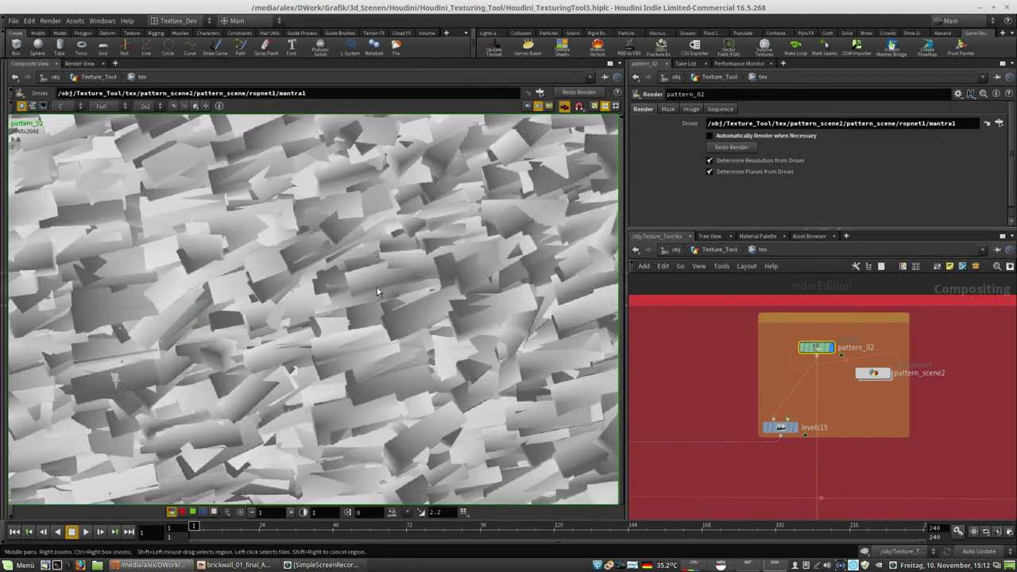
pyautogui.scroll(-3, 470, 283)
pyautogui.moveTo(421, 279); pyautogui.dragTo(417, 288, button='middle')
pyautogui.scroll(4, 416, 287)
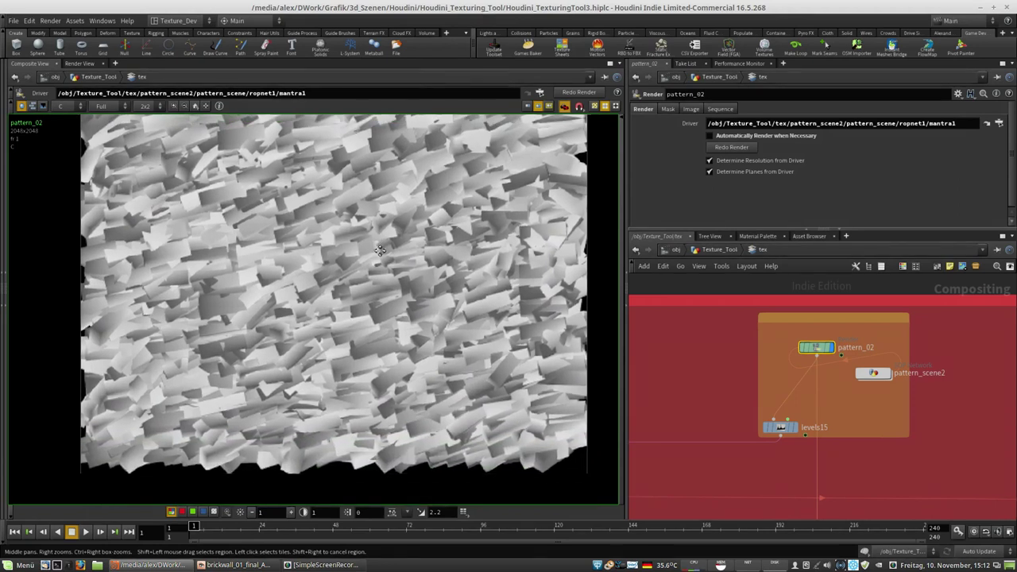
pyautogui.moveTo(398, 291); pyautogui.dragTo(382, 317, button='middle')
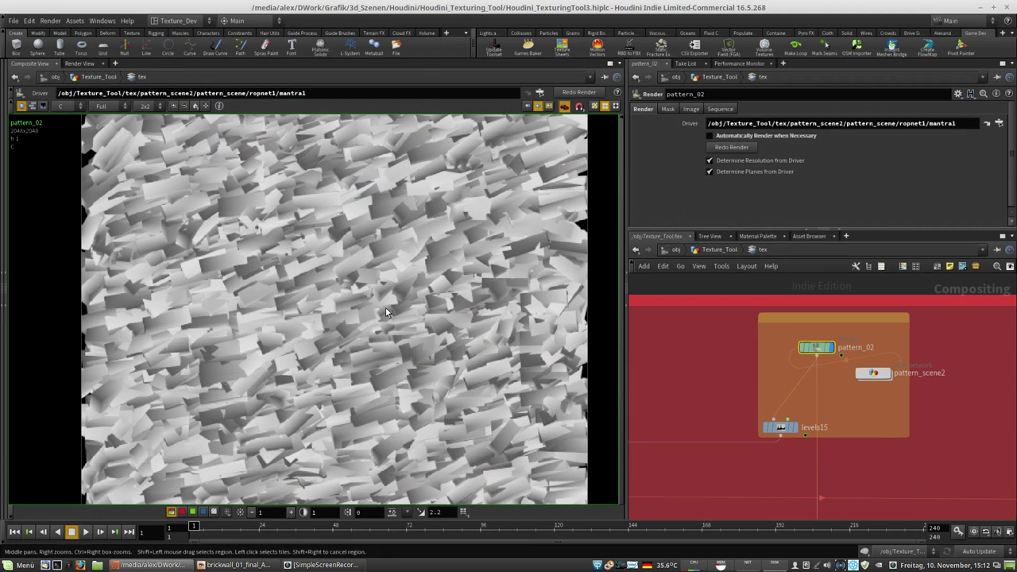
# Step: Move the pattern_scene2 node slightly down and open the pattern geometry network inside it
pyautogui.moveTo(875, 373); pyautogui.dragTo(869, 406)
pyautogui.doubleClick(868, 407)
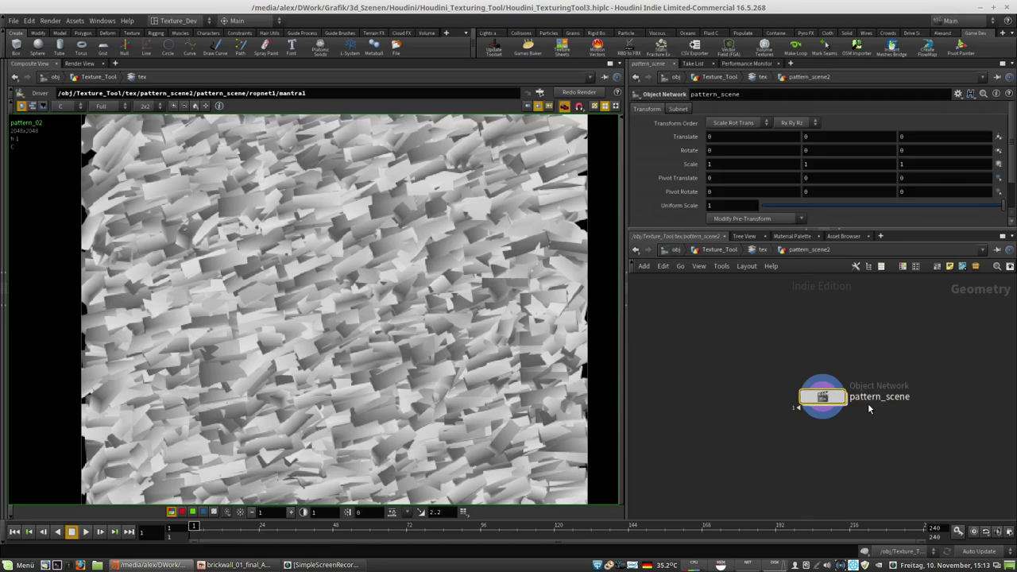
pyautogui.doubleClick(824, 398)
pyautogui.moveTo(798, 445)
pyautogui.mouseDown()
pyautogui.moveTo(798, 465)
pyautogui.moveTo(797, 450)
pyautogui.mouseUp()
pyautogui.doubleClick(798, 451)
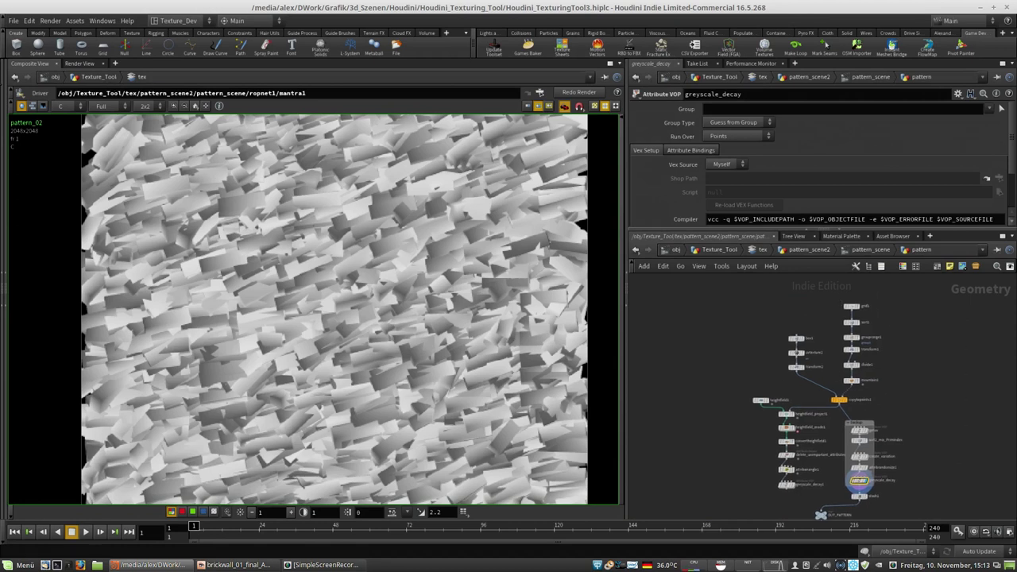
# Step: Enlarge the scene view and examine the overlapping box geometry from several angles
pyautogui.click(4, 275)
pyautogui.moveTo(132, 234); pyautogui.dragTo(270, 239)
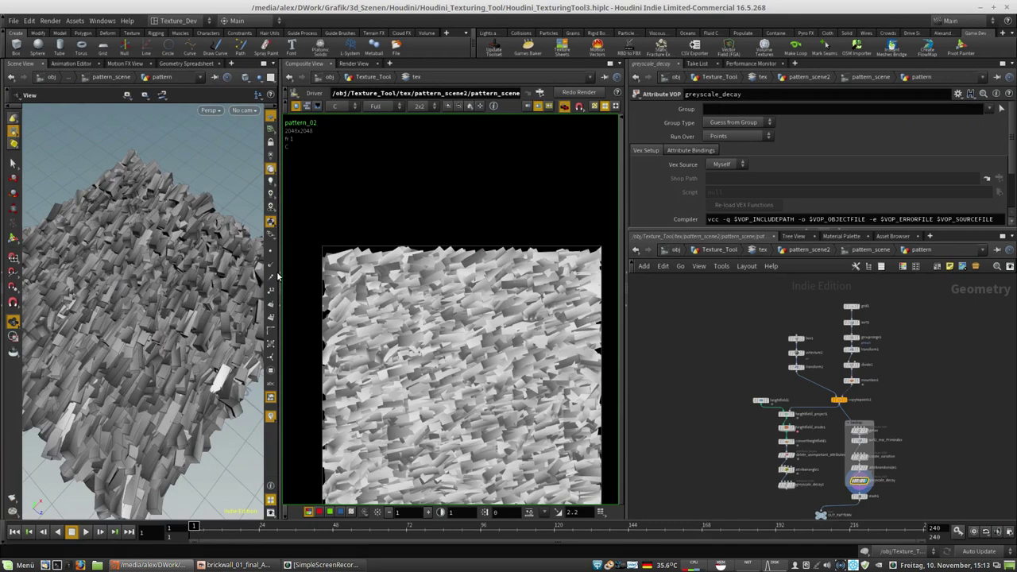
pyautogui.click(280, 299)
pyautogui.moveTo(230, 302); pyautogui.dragTo(334, 237, button='middle')
pyautogui.scroll(-3, 332, 230)
pyautogui.moveTo(329, 225); pyautogui.dragTo(259, 235)
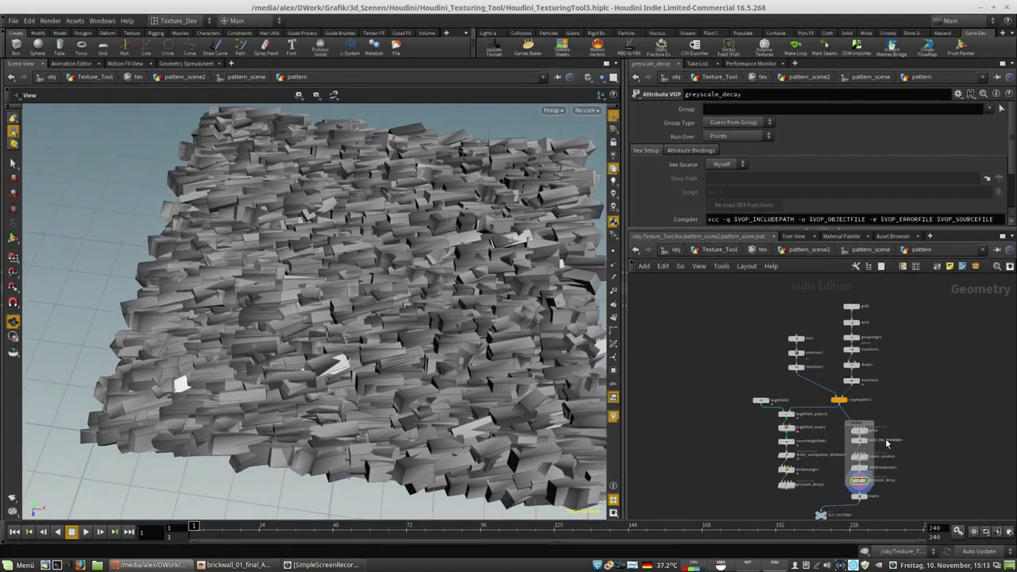
# Step: Move the node chain from heightfield1 to greyscale_decay1 farther away from the backup branch
pyautogui.scroll(6, 887, 444)
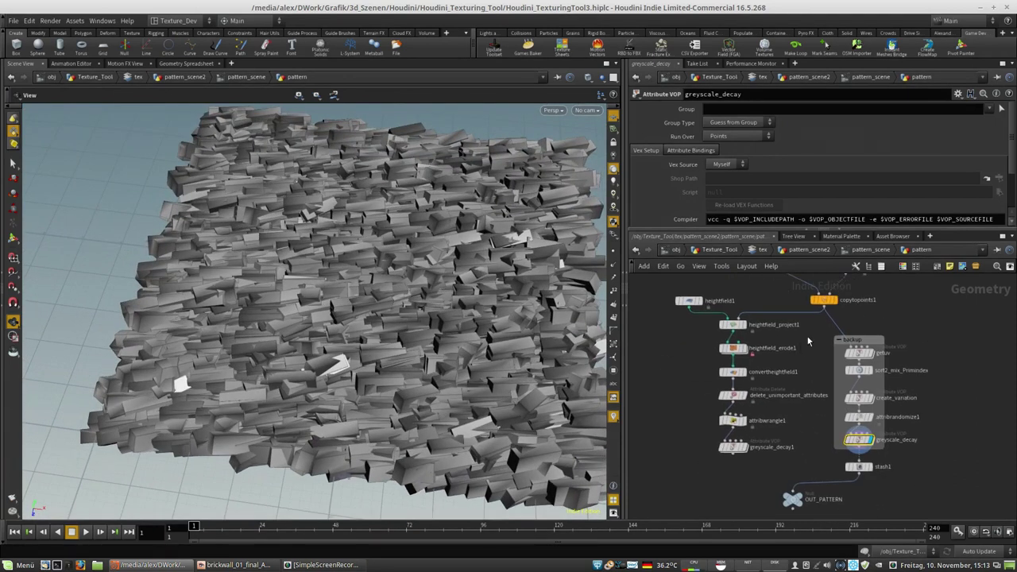
pyautogui.moveTo(783, 328); pyautogui.dragTo(782, 344, button='middle')
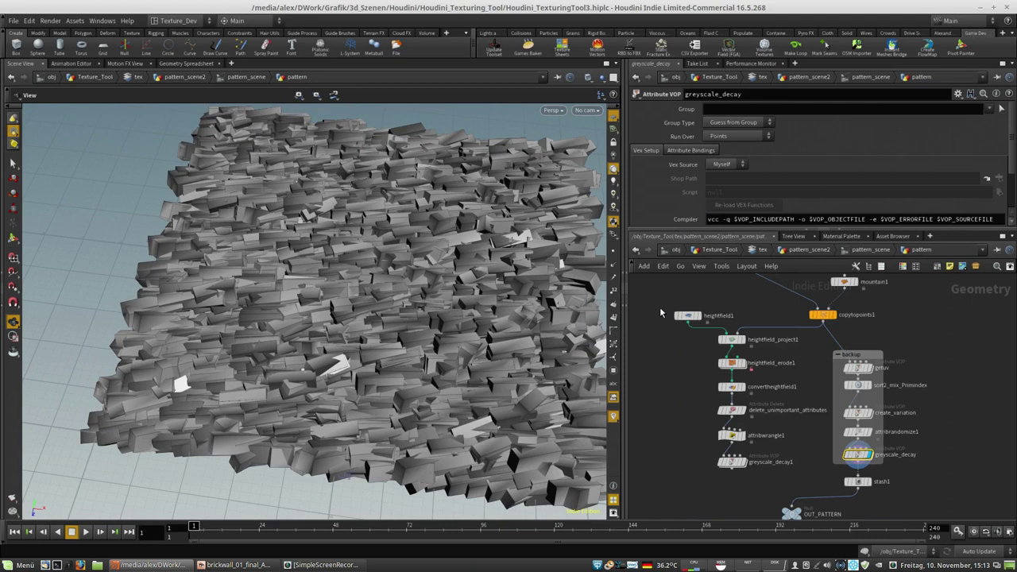
pyautogui.moveTo(666, 289); pyautogui.dragTo(703, 461)
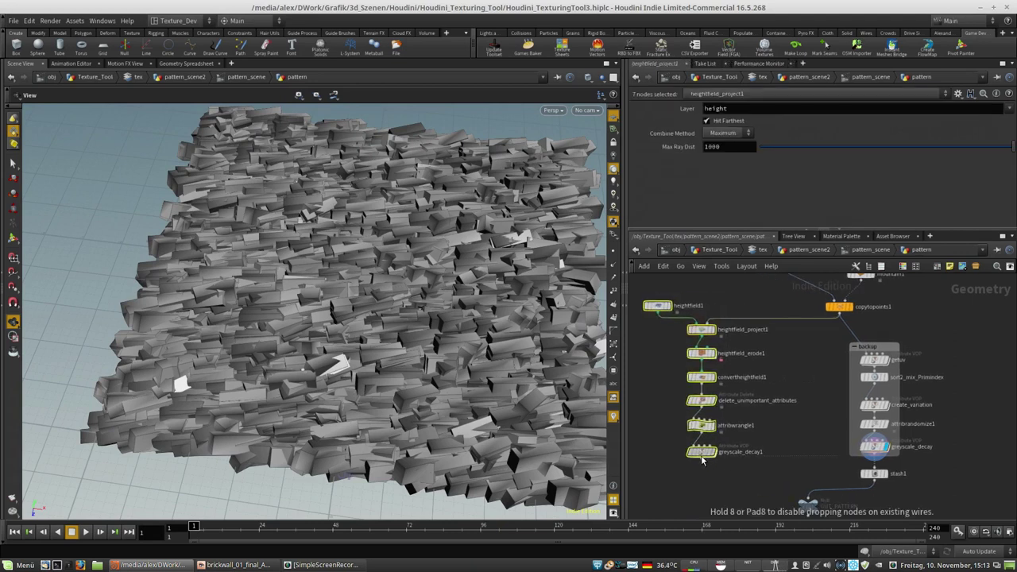
pyautogui.click(802, 431)
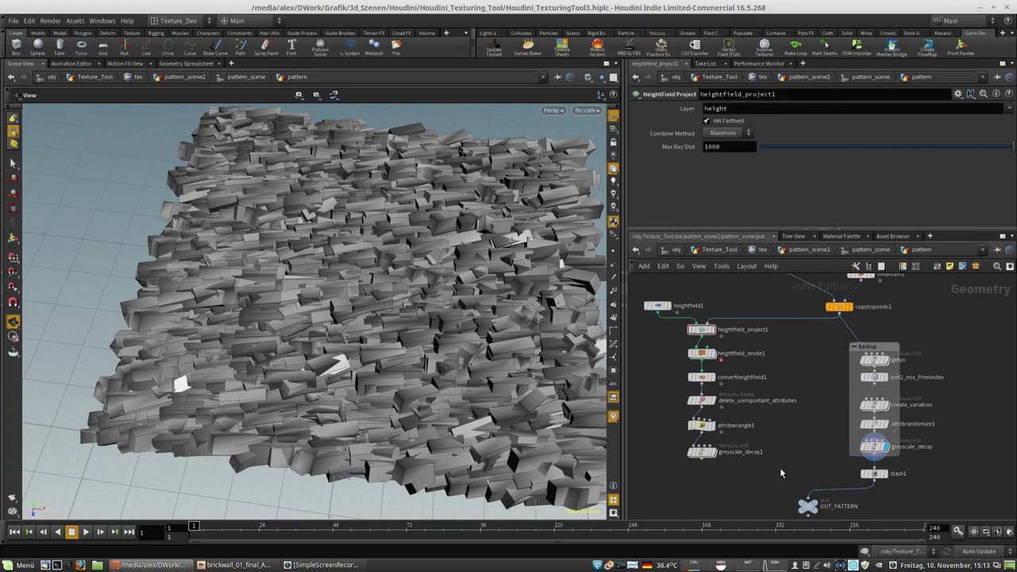
# Step: Move the backup network box with its nodes slightly up, farther away from stash1
pyautogui.moveTo(783, 461); pyautogui.dragTo(655, 314)
pyautogui.click(835, 403)
pyautogui.moveTo(836, 403); pyautogui.dragTo(809, 373, button='middle')
pyautogui.moveTo(769, 469); pyautogui.dragTo(687, 312)
pyautogui.moveTo(839, 476); pyautogui.dragTo(683, 312)
pyautogui.moveTo(846, 382); pyautogui.dragTo(755, 354, button='middle')
pyautogui.moveTo(830, 330); pyautogui.dragTo(831, 323)
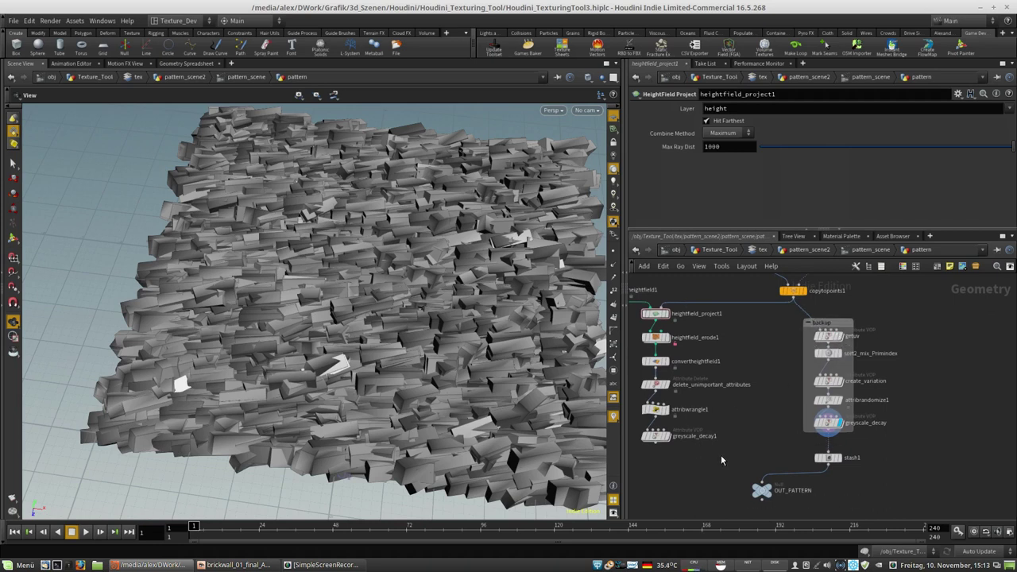
# Step: Compare the geometry at getuv, create_variation and greyscale_decay inside the backup box, ending with greyscale_decay displayed
pyautogui.click(772, 490)
pyautogui.scroll(2, 908, 375)
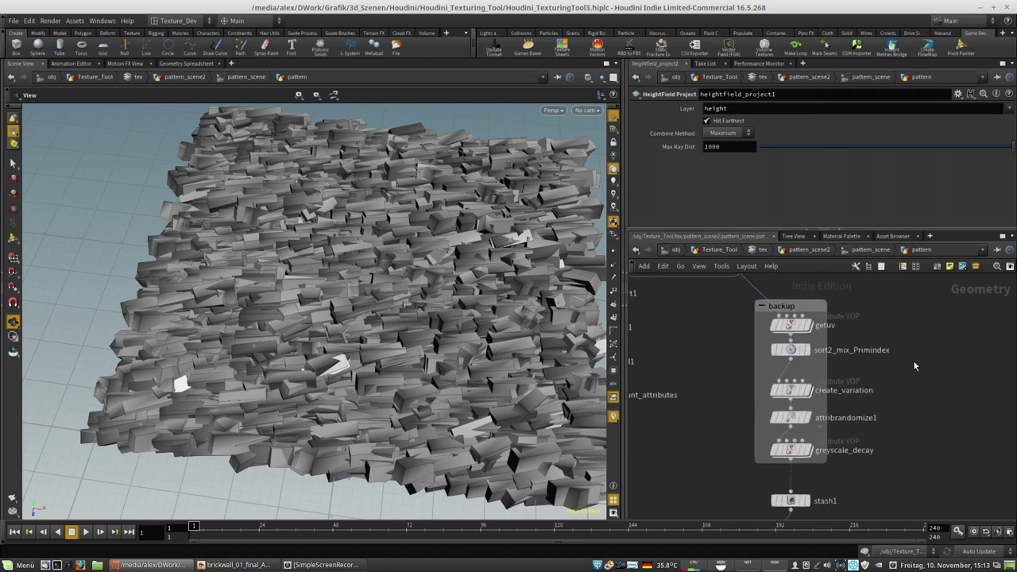
pyautogui.click(811, 327)
pyautogui.click(809, 390)
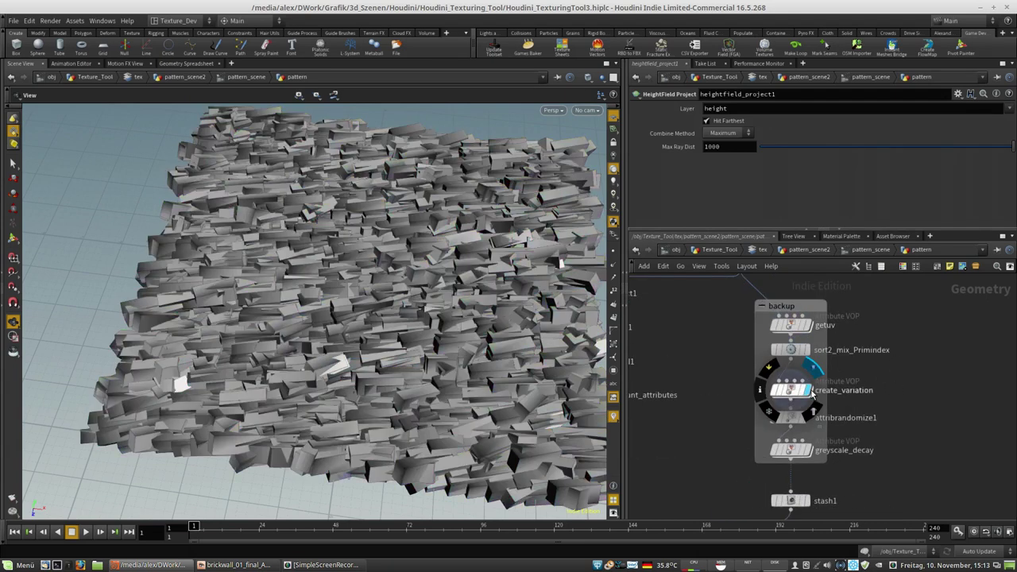
pyautogui.click(790, 388)
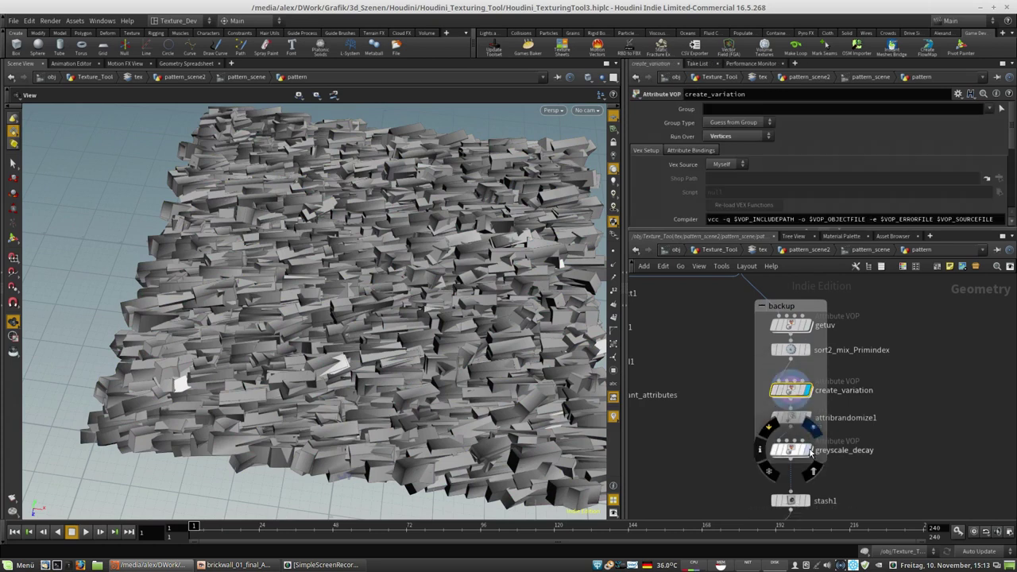
pyautogui.click(809, 450)
pyautogui.click(790, 449)
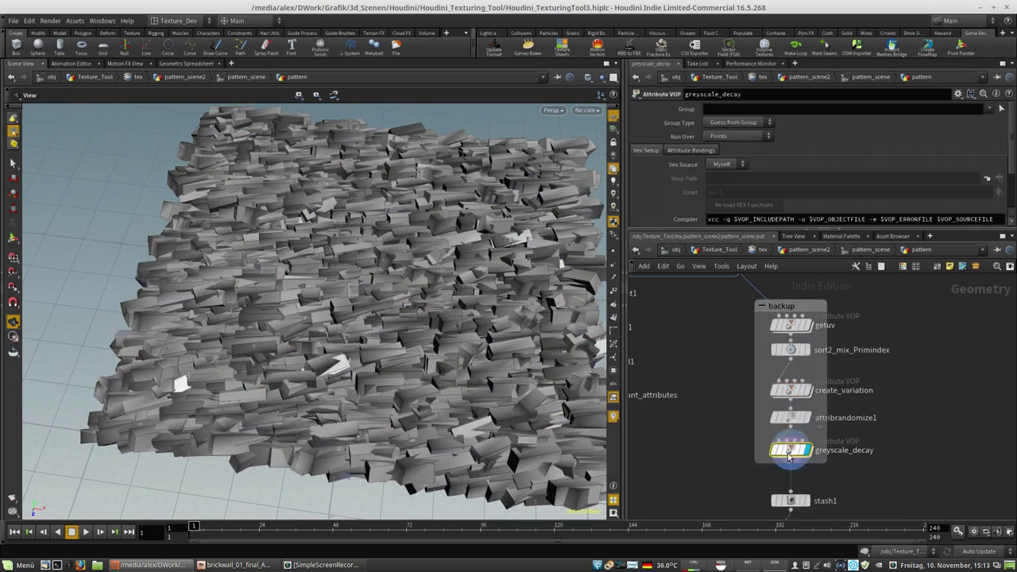
# Step: Return from pattern_scene2 to the tex network and locate the pattern_04 node group
pyautogui.click(859, 250)
pyautogui.click(807, 250)
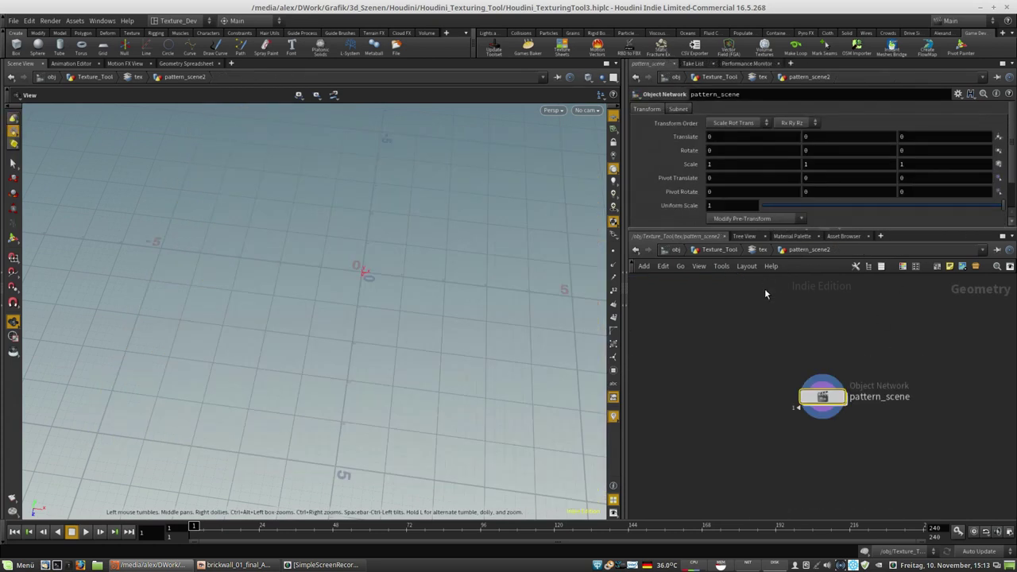
pyautogui.click(750, 250)
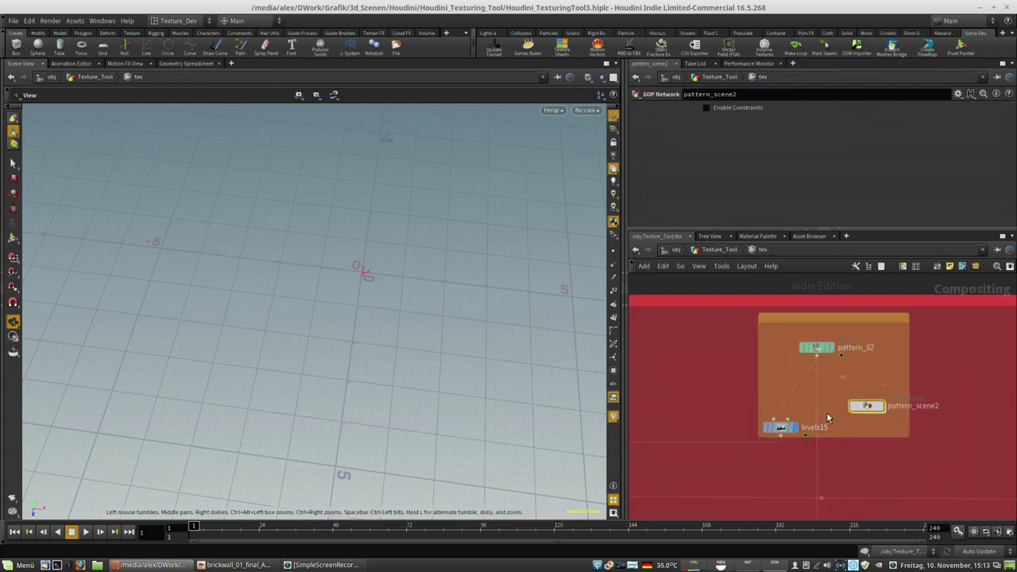
pyautogui.scroll(-4, 897, 371)
pyautogui.scroll(4, 665, 414)
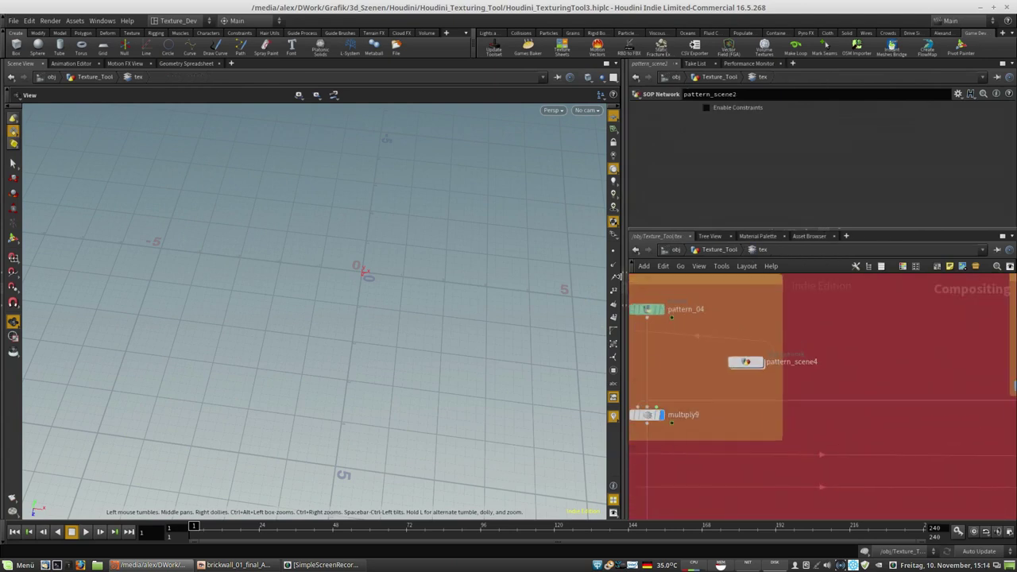
# Step: Bring back the composite view beside the scene view and show the parameters of multiply9
pyautogui.click(618, 276)
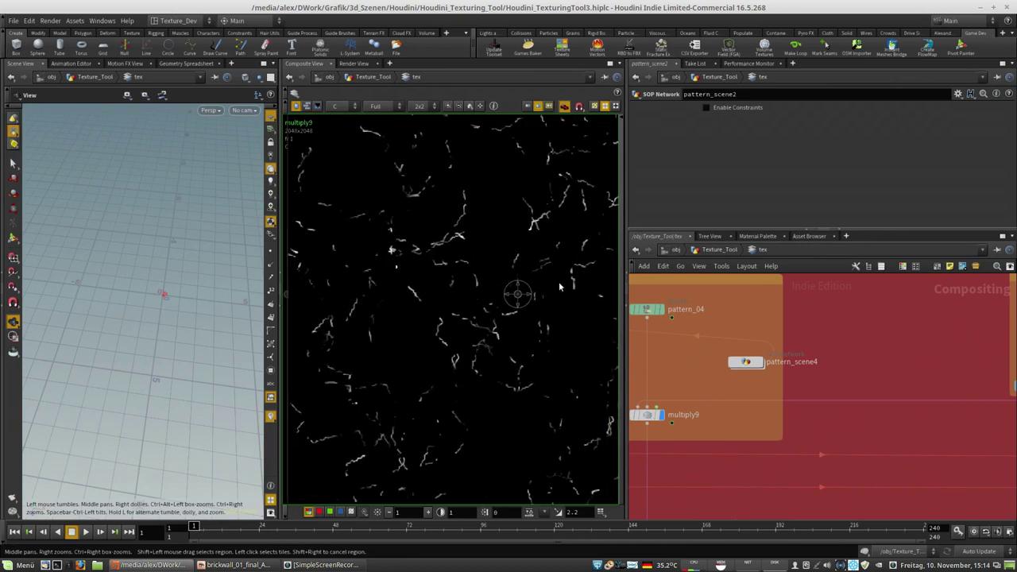
pyautogui.scroll(-3, 716, 402)
pyautogui.scroll(2, 726, 403)
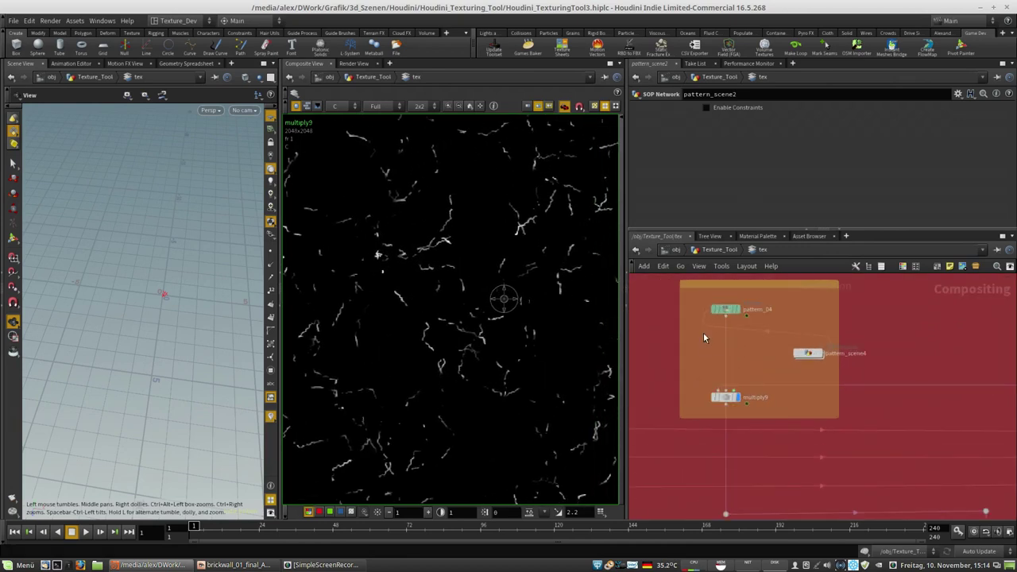
pyautogui.click(726, 400)
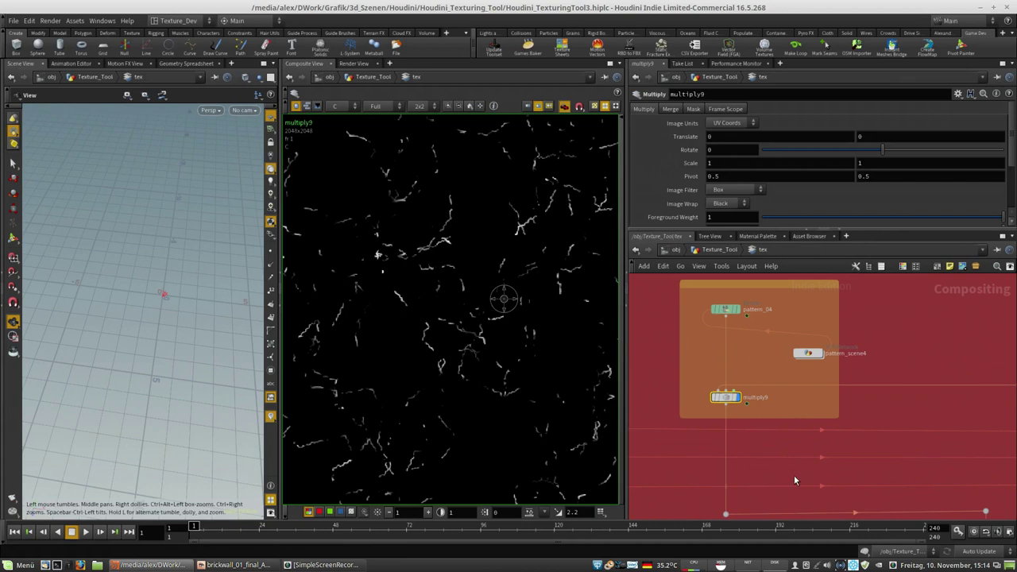
# Step: Examine the layout of the tex network, from the pattern groups to the brick pattern instances and neighbouring sections
pyautogui.scroll(-6, 724, 368)
pyautogui.moveTo(868, 409); pyautogui.dragTo(911, 395, button='middle')
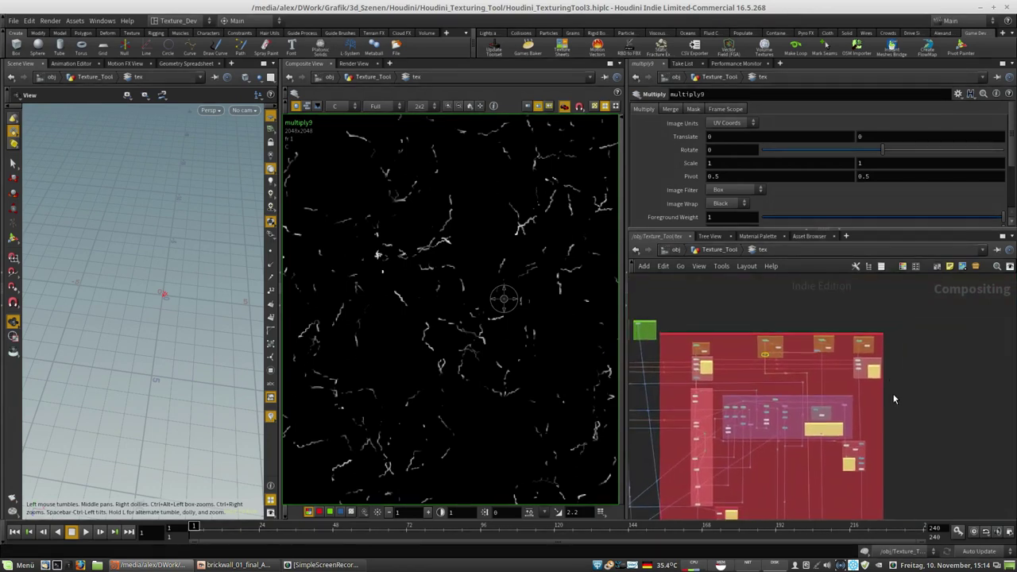
pyautogui.scroll(3, 863, 357)
pyautogui.scroll(-5, 861, 340)
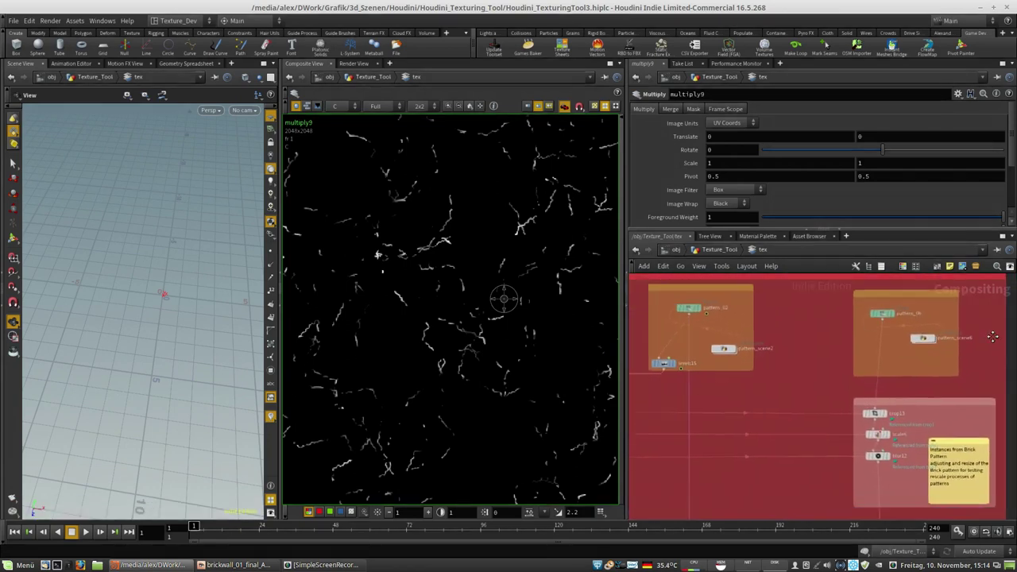
pyautogui.moveTo(779, 350); pyautogui.dragTo(831, 326, button='middle')
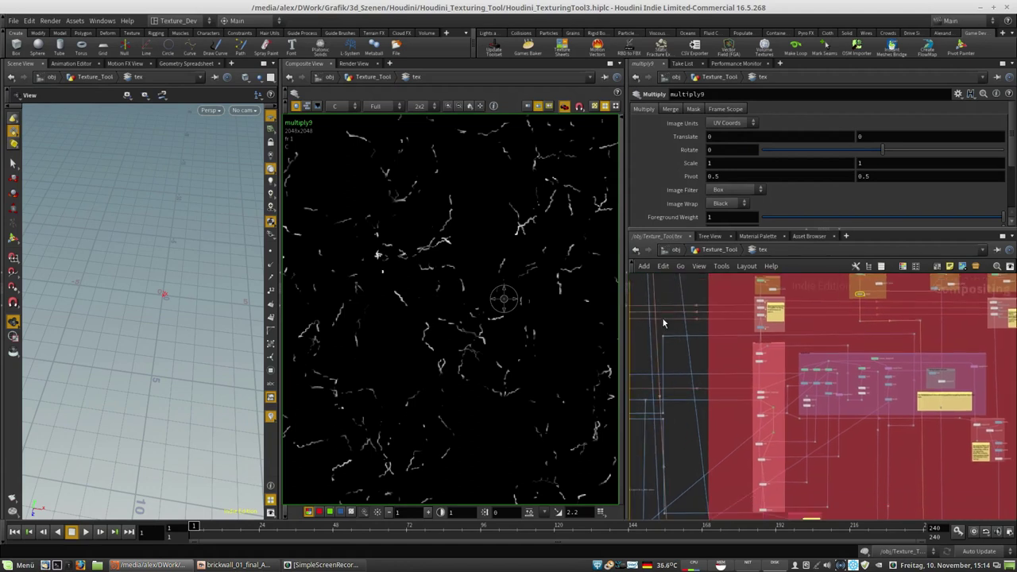
pyautogui.scroll(3, 751, 324)
pyautogui.moveTo(722, 372); pyautogui.dragTo(781, 326, button='middle')
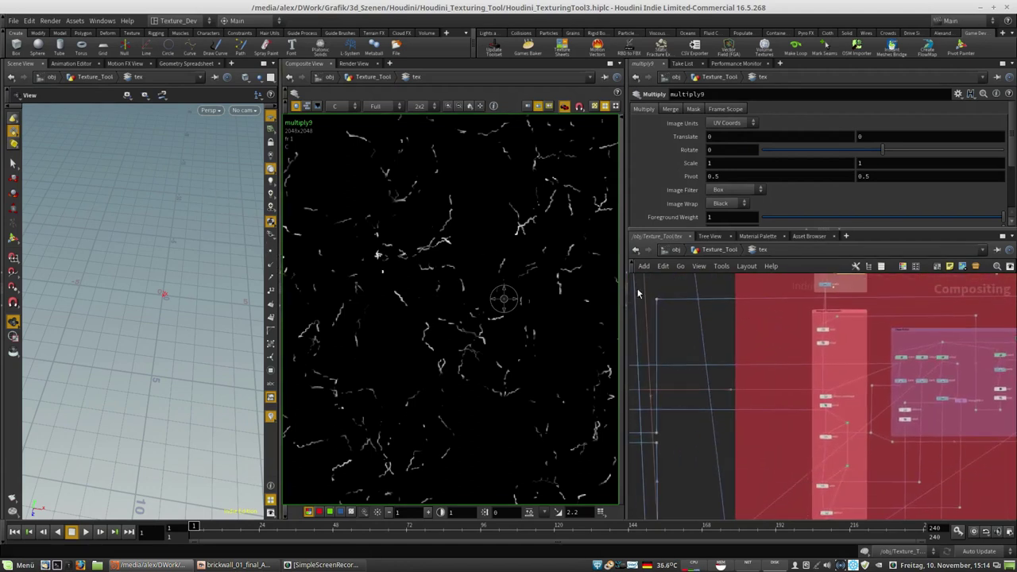
# Step: Go up to the object level and look through cam1 in the scene view
pyautogui.click(685, 251)
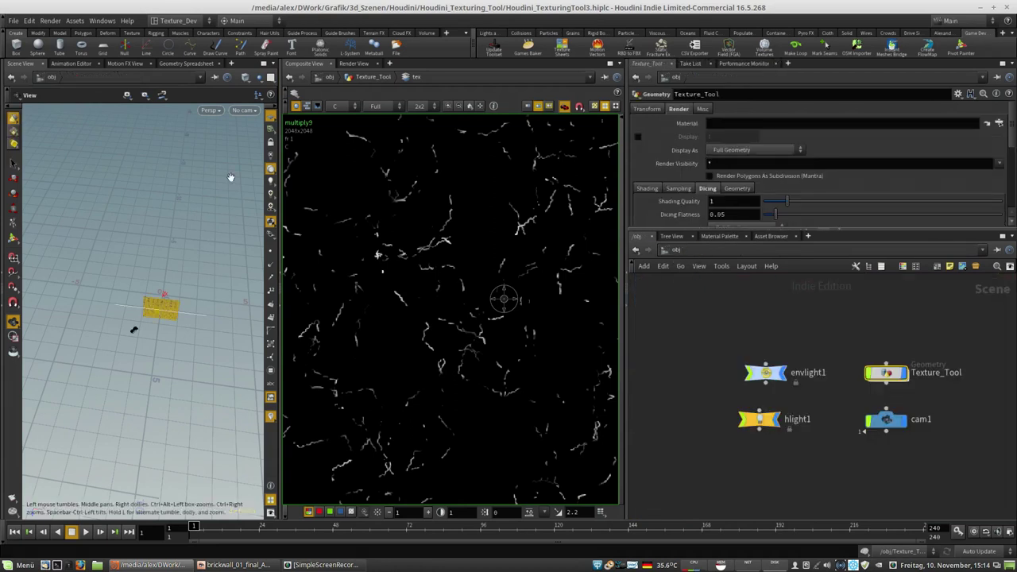
pyautogui.click(246, 111)
pyautogui.click(247, 160)
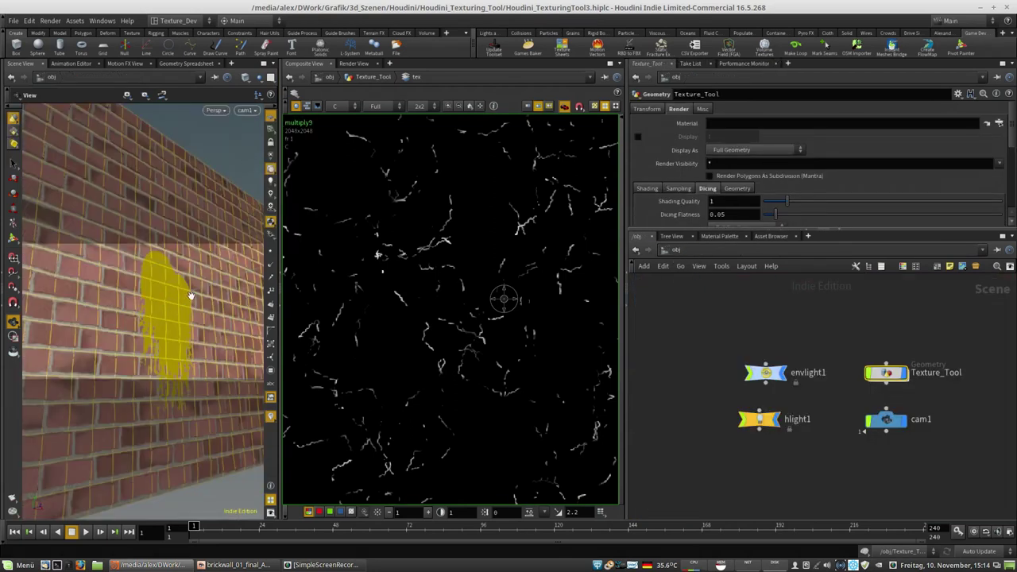
# Step: Widen the scene view beside the composite view and look closely at the painted area of the brick wall
pyautogui.moveTo(191, 296); pyautogui.dragTo(183, 295)
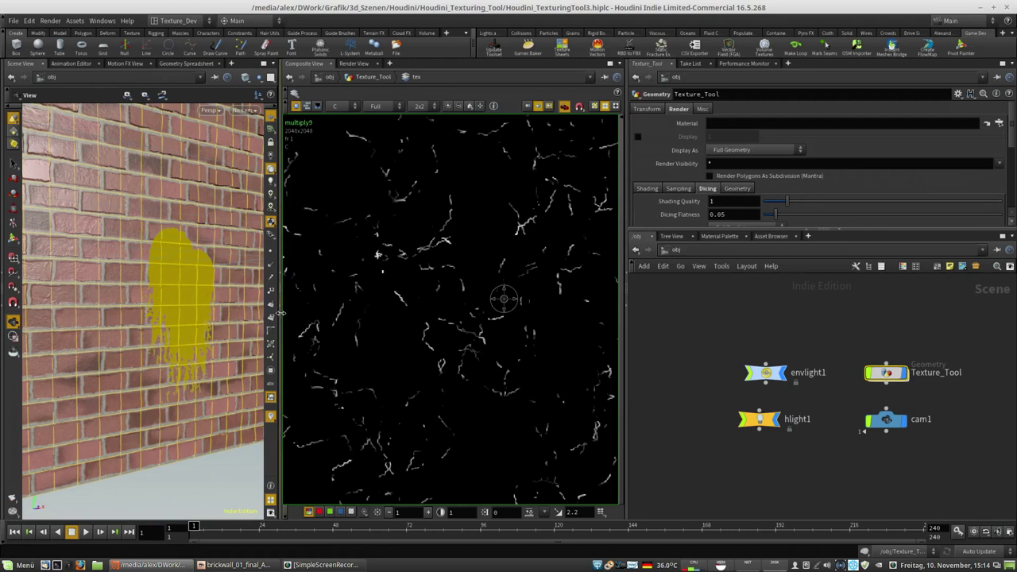
pyautogui.moveTo(281, 313); pyautogui.dragTo(422, 312)
pyautogui.keyDown('alt'); pyautogui.moveTo(344, 242); pyautogui.dragTo(210, 233); pyautogui.keyUp('alt')
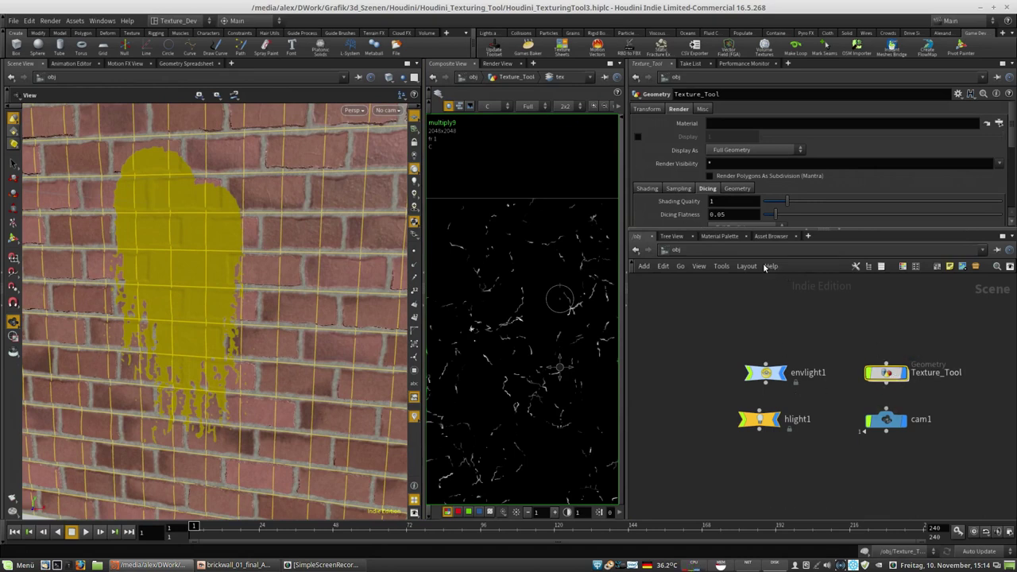
# Step: Select the principledshader of /obj/Texture_Tool/matnet1 from the material palette
pyautogui.click(720, 236)
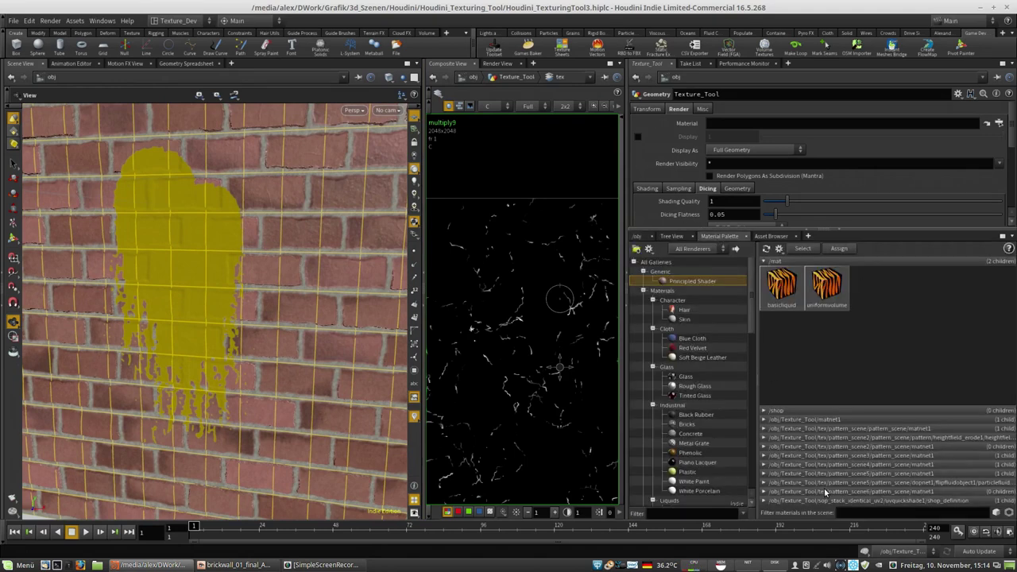
pyautogui.click(827, 421)
pyautogui.click(783, 384)
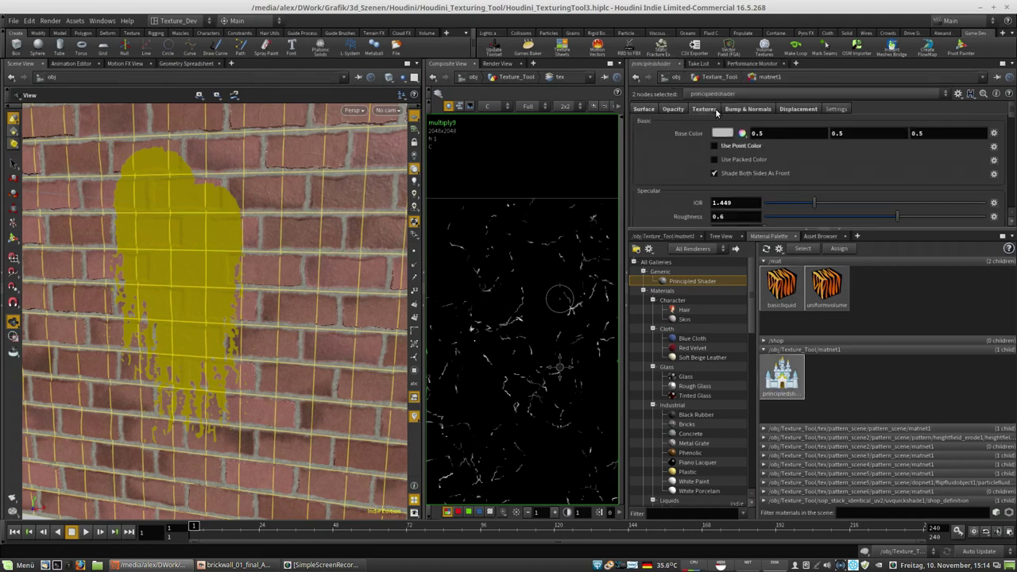
# Step: Point the shader's base color texture to op:/obj/Texture_Tool/tex/OUT_color1 and view the wall's relief without its brick colors
pyautogui.click(704, 109)
pyautogui.write('1')
pyautogui.press('Return')
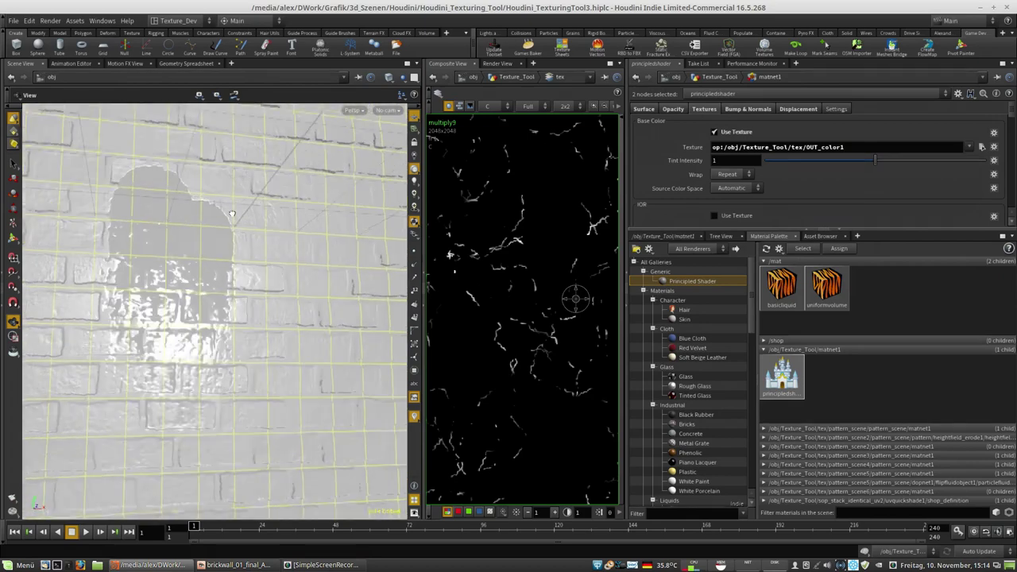
pyautogui.keyDown('alt'); pyautogui.moveTo(223, 212); pyautogui.dragTo(352, 238); pyautogui.keyUp('alt')
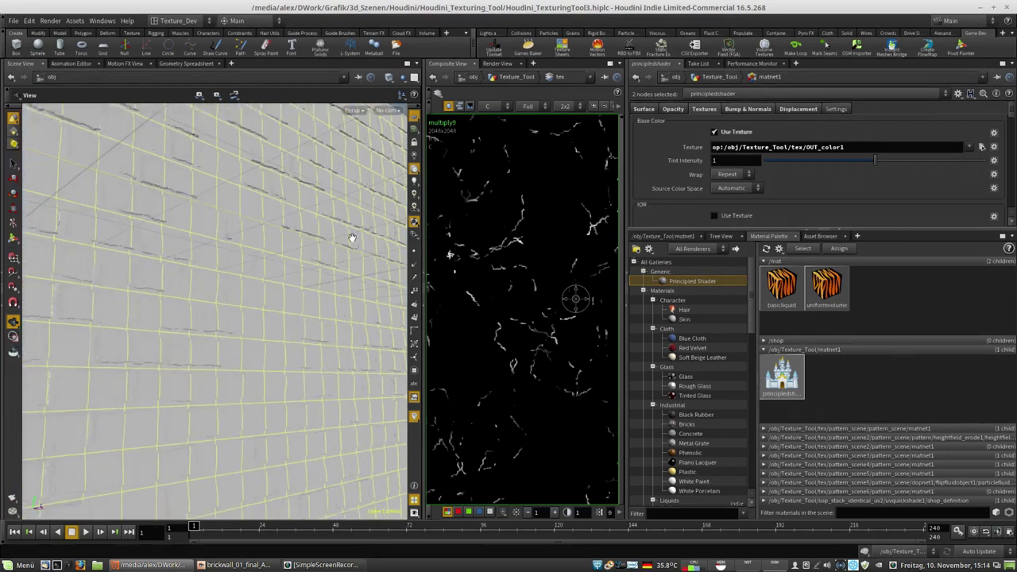
# Step: Check the viewport's material properties and bring up the effects settings in the scene view's display options
pyautogui.click(414, 223)
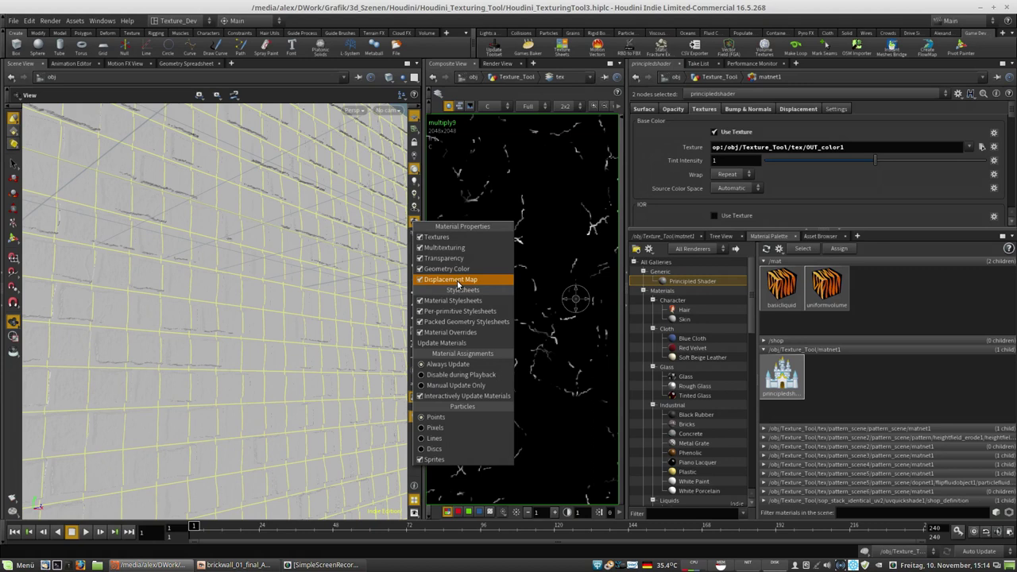
pyautogui.click(291, 222)
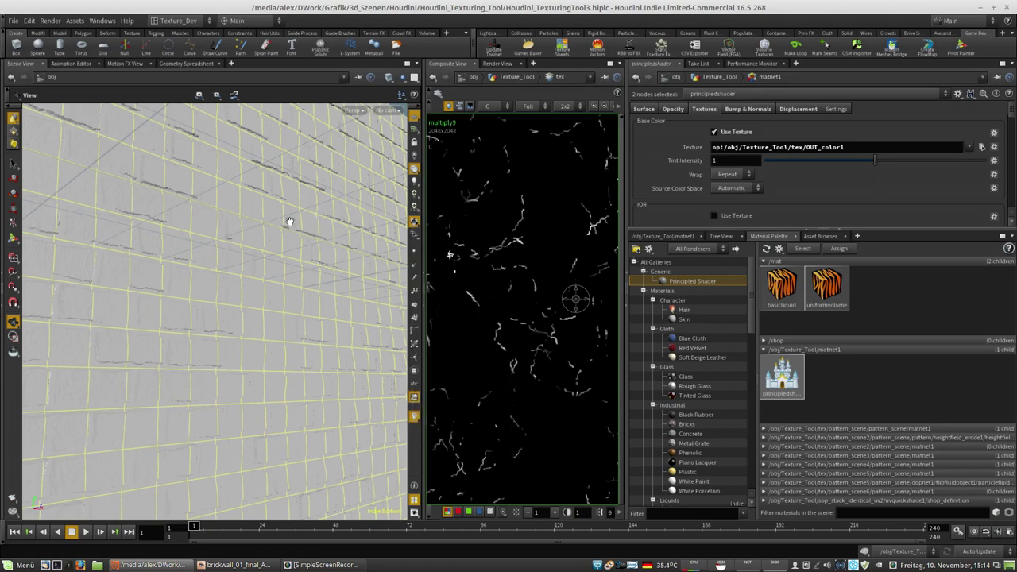
pyautogui.press('d')
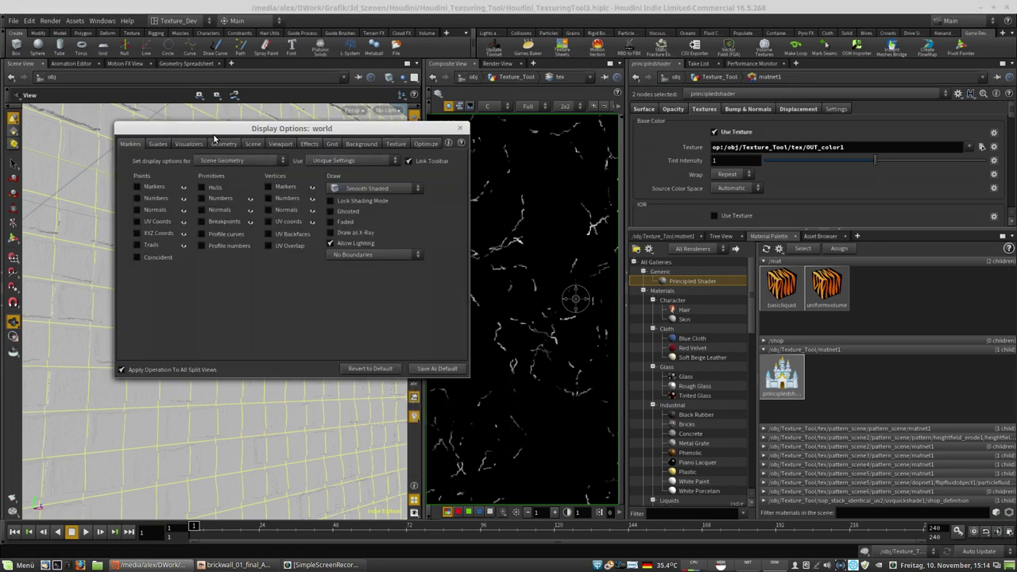
pyautogui.click(310, 145)
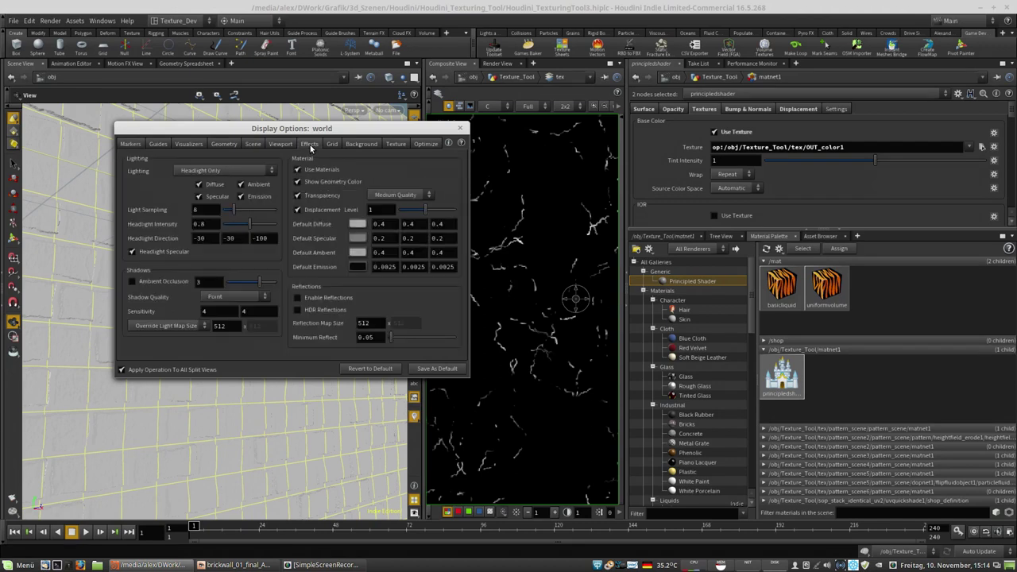
pyautogui.moveTo(310, 128); pyautogui.dragTo(295, 155)
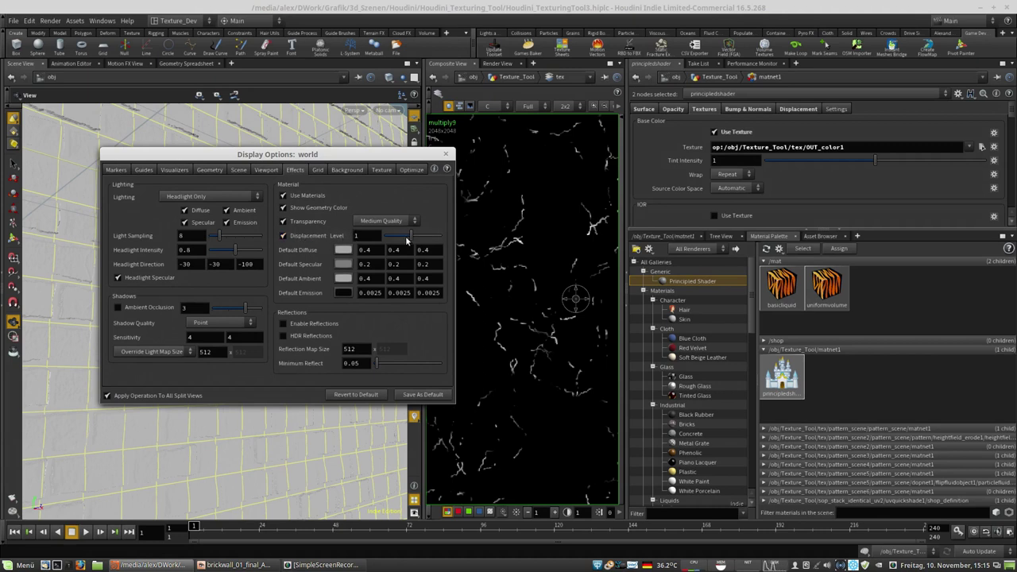
# Step: Try lower viewport displacement levels, down to 0.1, and compare the brick relief in the scene view
pyautogui.moveTo(399, 239); pyautogui.dragTo(394, 241)
pyautogui.doubleClick(355, 236)
pyautogui.click(375, 237)
pyautogui.click(370, 237)
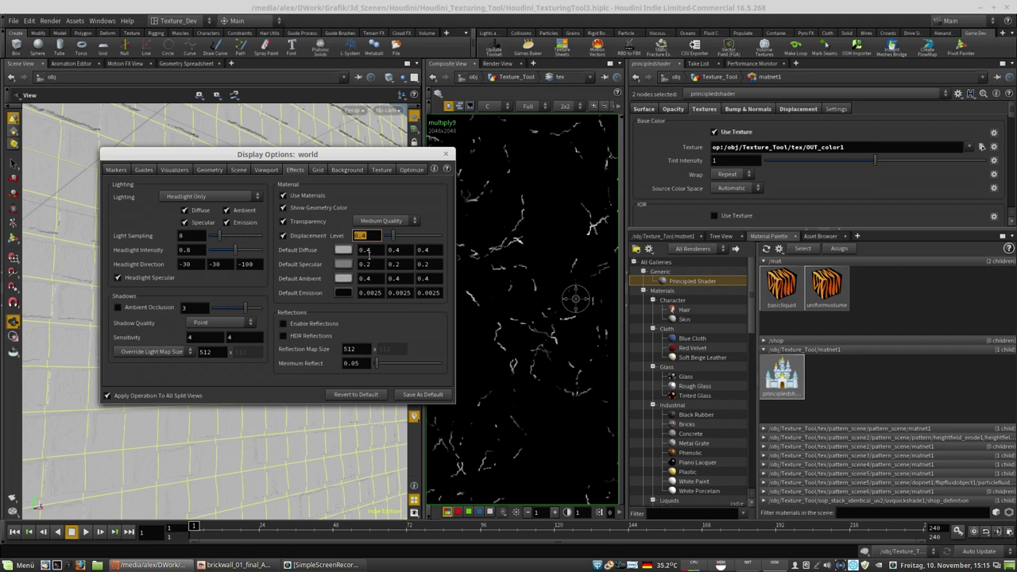
pyautogui.moveTo(388, 238); pyautogui.dragTo(384, 240)
pyautogui.doubleClick(364, 238)
pyautogui.write('1')
pyautogui.press('Return')
pyautogui.moveTo(357, 159); pyautogui.dragTo(588, 169)
pyautogui.moveTo(207, 232); pyautogui.dragTo(190, 214)
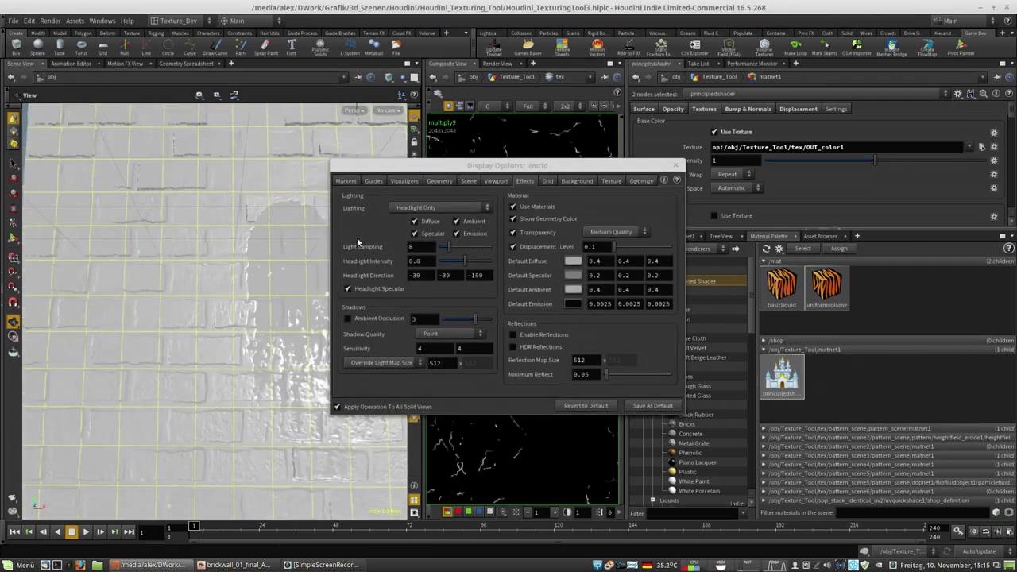
# Step: Set the viewport's displacement level to 1, close the display options and view the wall's relief
pyautogui.moveTo(611, 247)
pyautogui.mouseDown()
pyautogui.moveTo(621, 251)
pyautogui.moveTo(609, 256)
pyautogui.moveTo(631, 250)
pyautogui.moveTo(596, 253)
pyautogui.mouseUp()
pyautogui.click(589, 252)
pyautogui.press('BackSpace')
pyautogui.write('1')
pyautogui.press('Return')
pyautogui.click(674, 165)
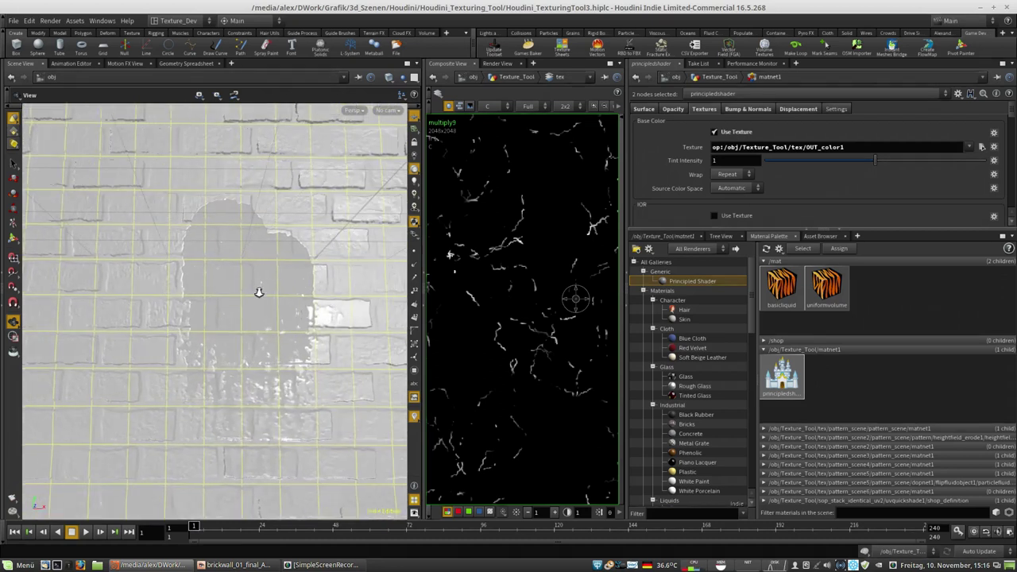
pyautogui.moveTo(259, 292); pyautogui.dragTo(292, 282, button='right')
pyautogui.moveTo(171, 278); pyautogui.dragTo(183, 227)
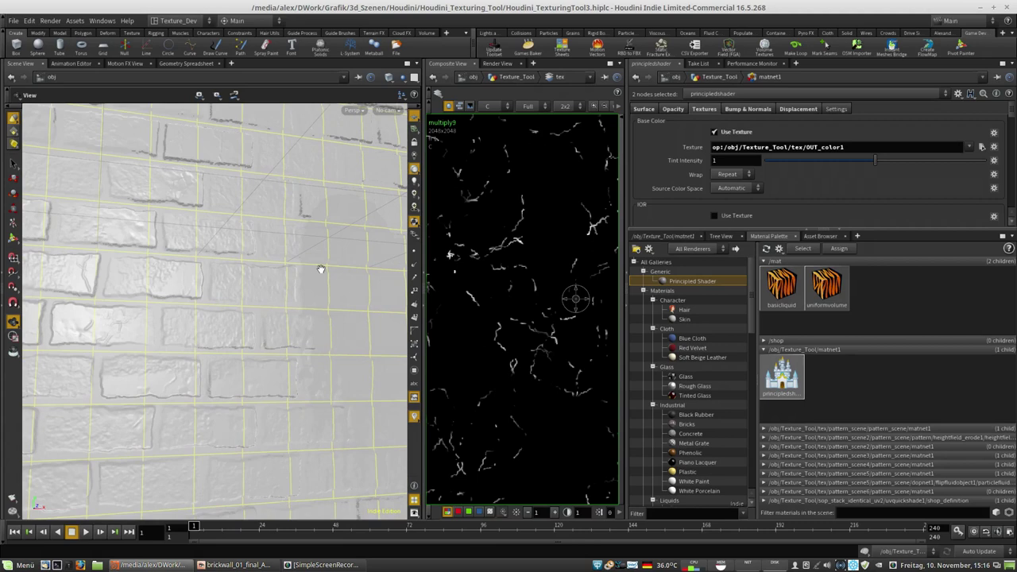
# Step: Try a displacement effect scale of 0.15 on the principled shader and look at the exaggerated brick relief
pyautogui.click(797, 109)
pyautogui.scroll(-3, 786, 118)
pyautogui.click(742, 146)
pyautogui.moveTo(742, 146); pyautogui.dragTo(720, 149)
pyautogui.write('15')
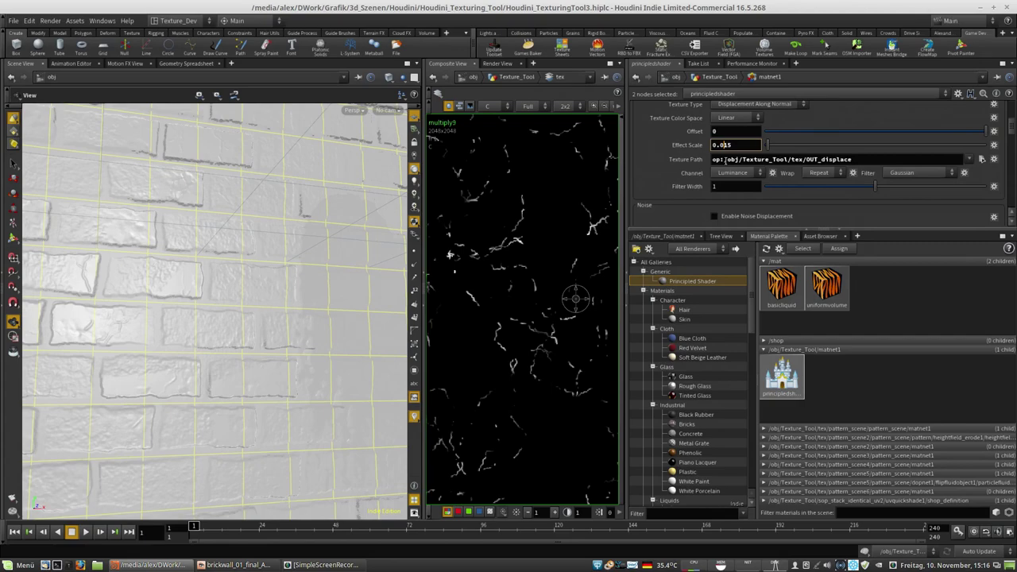
pyautogui.press('Return')
pyautogui.keyDown('alt'); pyautogui.moveTo(274, 221); pyautogui.dragTo(259, 237); pyautogui.keyUp('alt')
pyautogui.moveTo(260, 237); pyautogui.dragTo(296, 225, button='right')
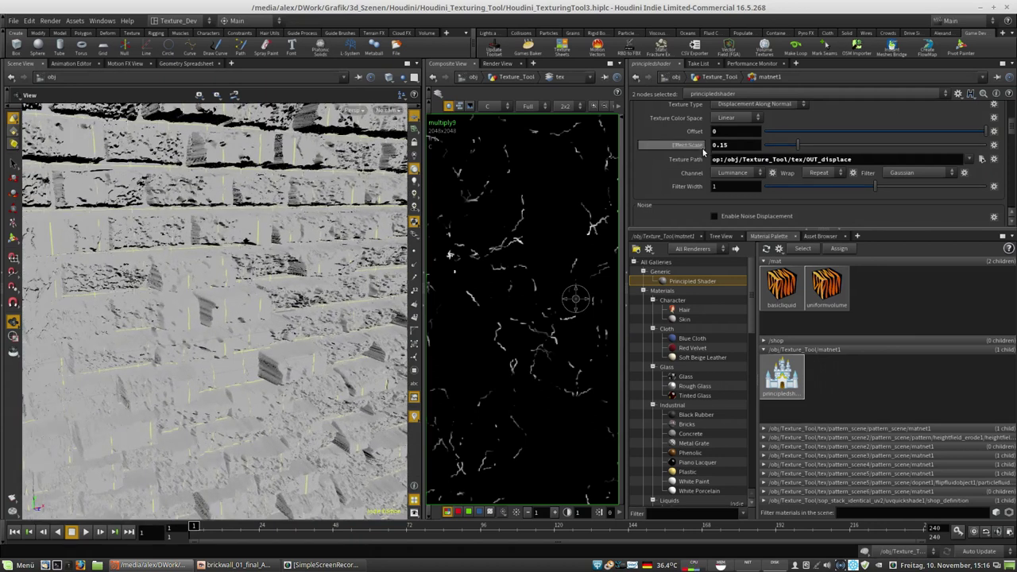
# Step: Try an effect scale of 0.01 for the texture displacement, settle on 0.02 and check the wall
pyautogui.click(732, 147)
pyautogui.press('BackSpace')
pyautogui.press('BackSpace')
pyautogui.write('01')
pyautogui.press('Return')
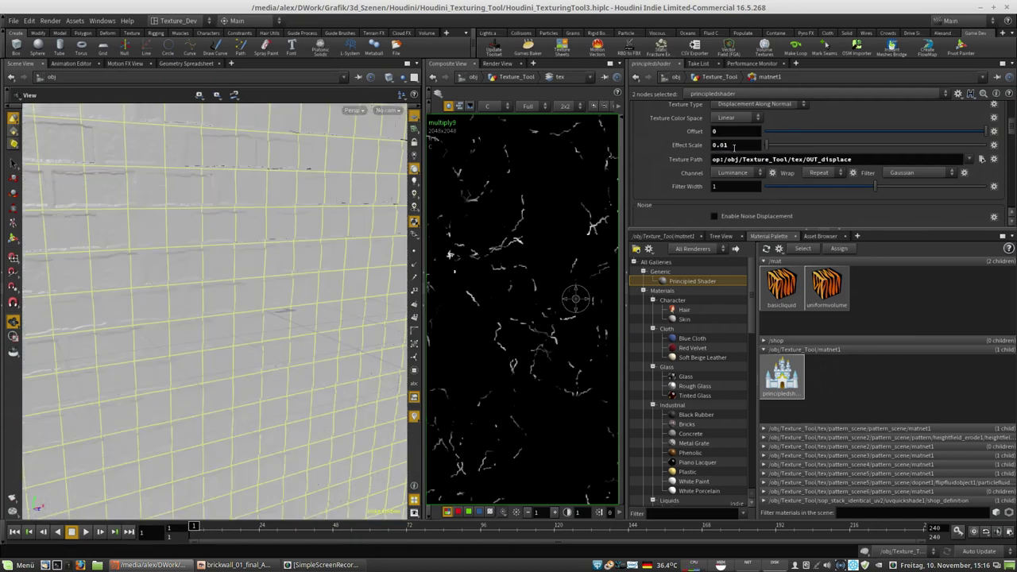
pyautogui.press('BackSpace')
pyautogui.write('2')
pyautogui.press('Return')
pyautogui.moveTo(267, 256)
pyautogui.mouseDown()
pyautogui.moveTo(278, 225)
pyautogui.moveTo(236, 257)
pyautogui.moveTo(249, 243)
pyautogui.mouseUp()
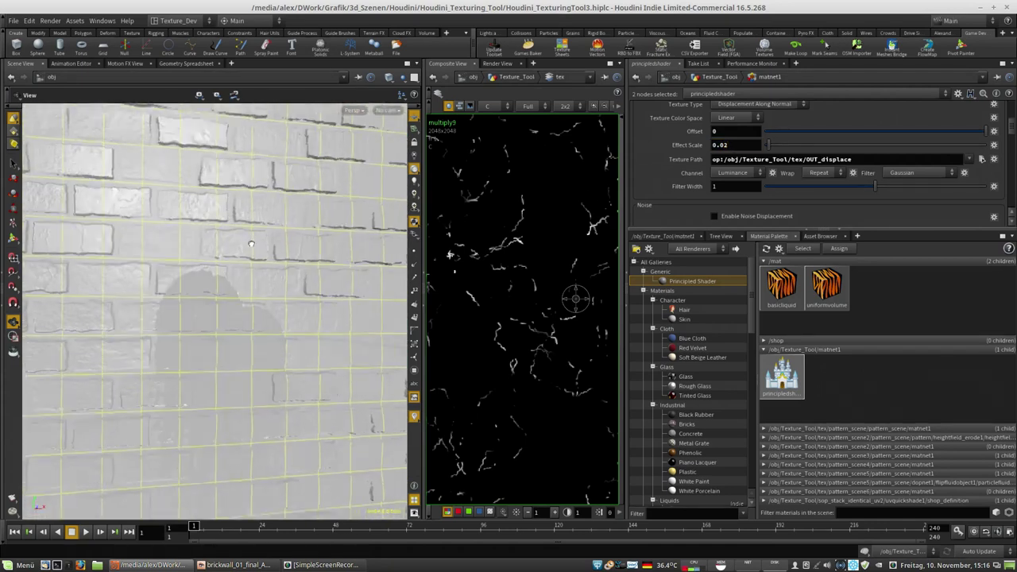
# Step: Show the matnet1 network and point the shader's base color texture to op:/obj/Texture_Tool/tex/OUT_color
pyautogui.click(662, 237)
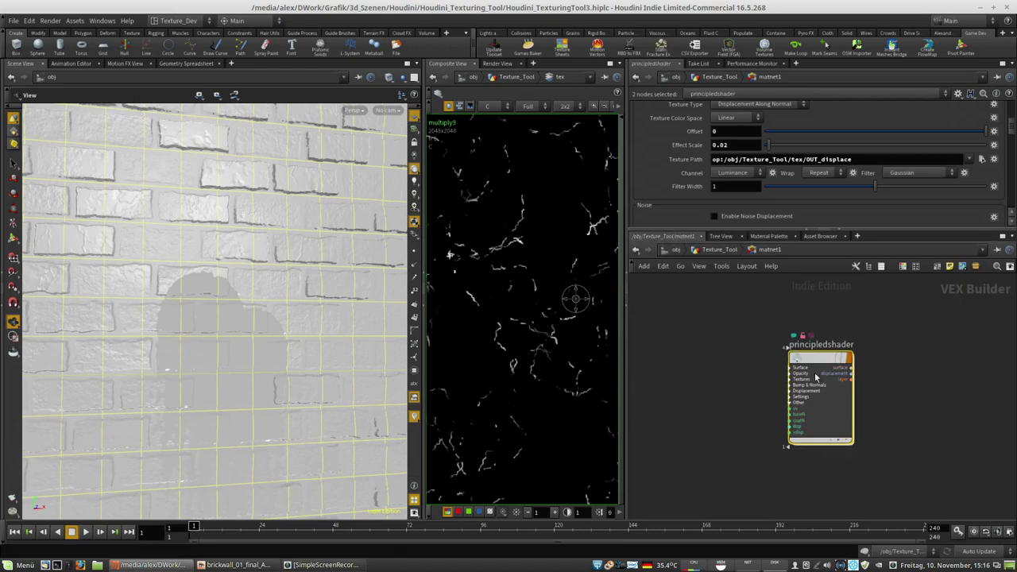
pyautogui.scroll(5, 745, 145)
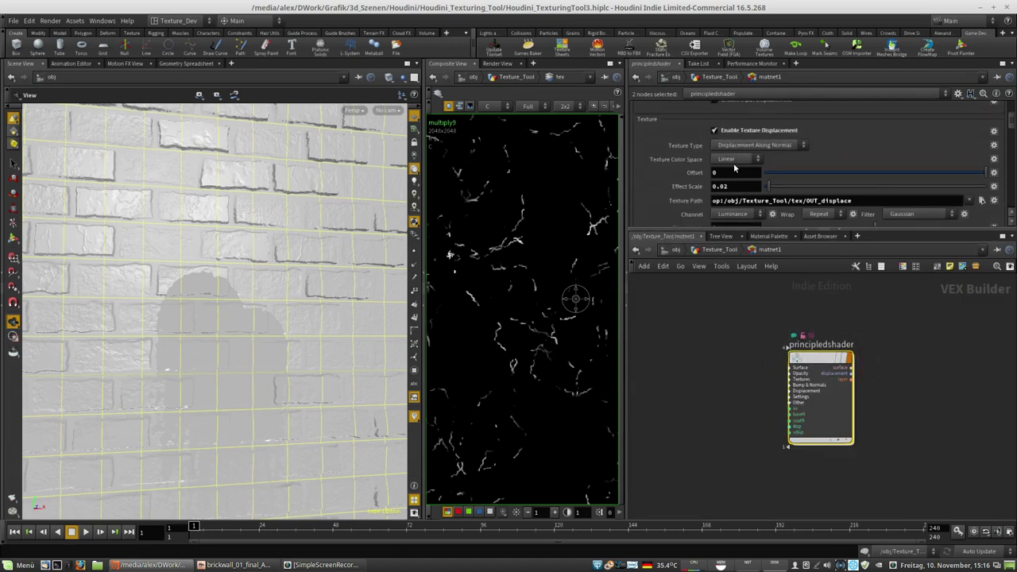
pyautogui.click(705, 109)
pyautogui.click(860, 147)
pyautogui.press('Return')
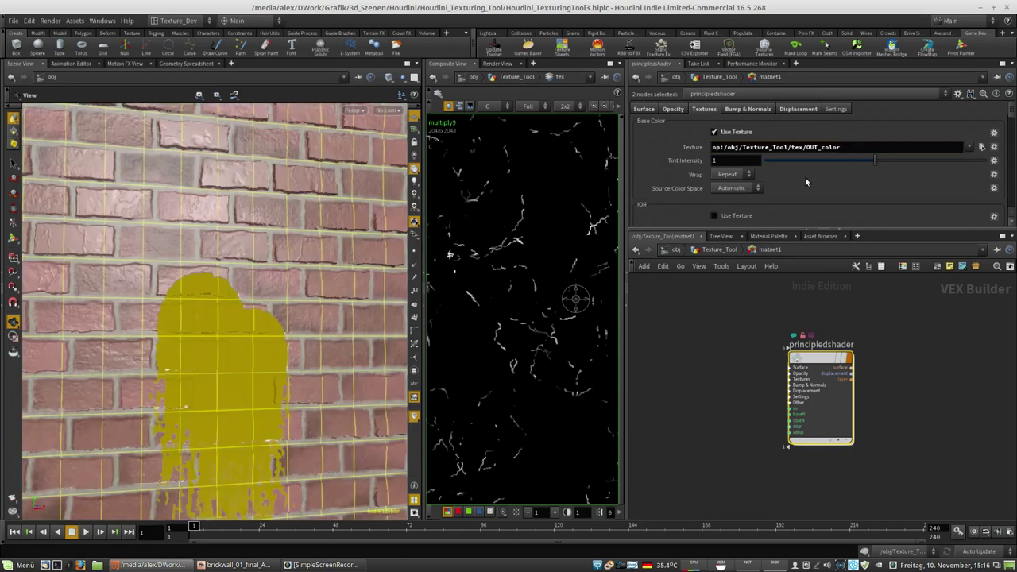
# Step: Enter Texture_Tool's tex network and show it enlarged beside the composite view, with the scene view and parameters hidden
pyautogui.click(717, 250)
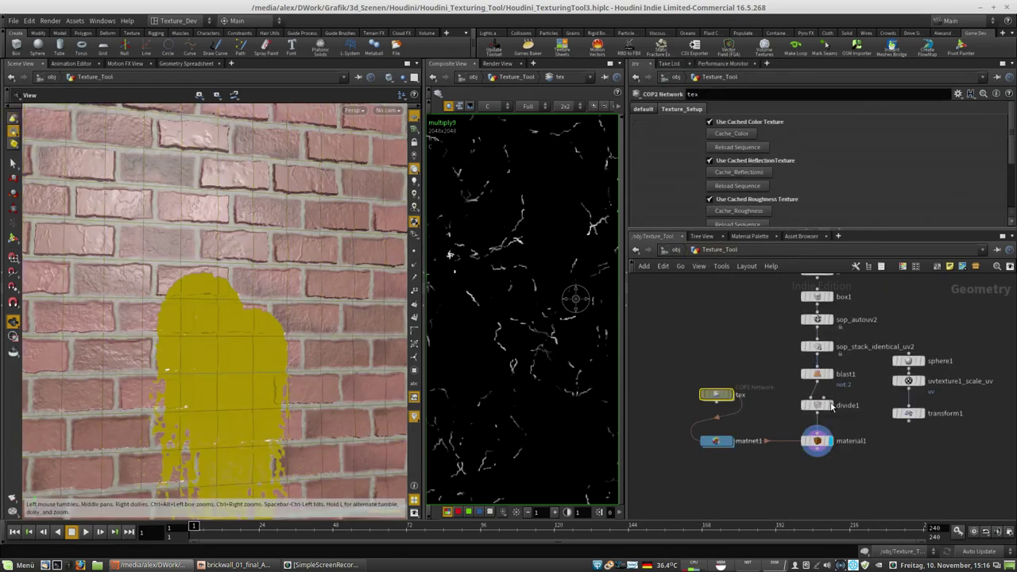
pyautogui.doubleClick(723, 390)
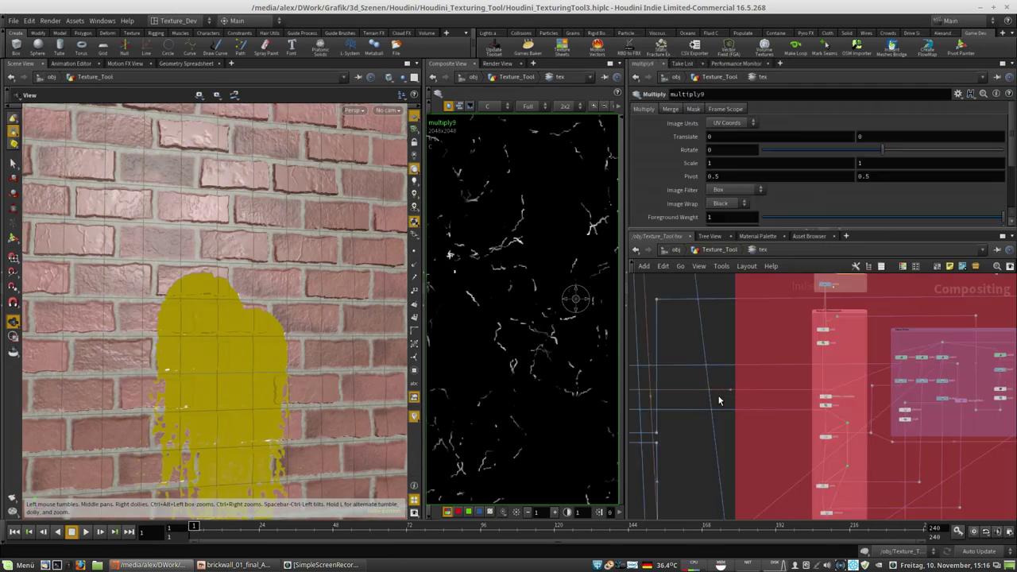
pyautogui.click(422, 272)
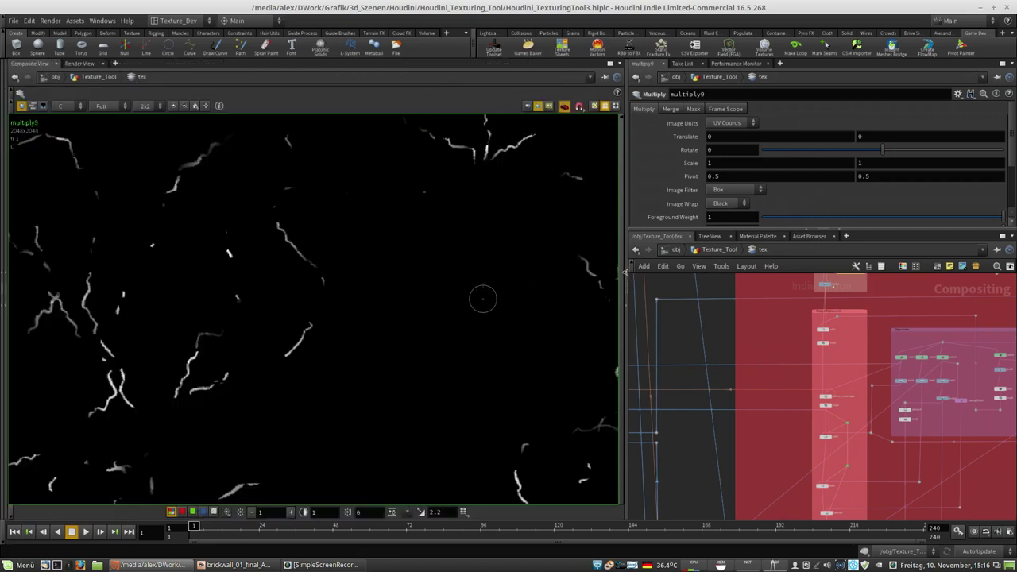
pyautogui.click(624, 272)
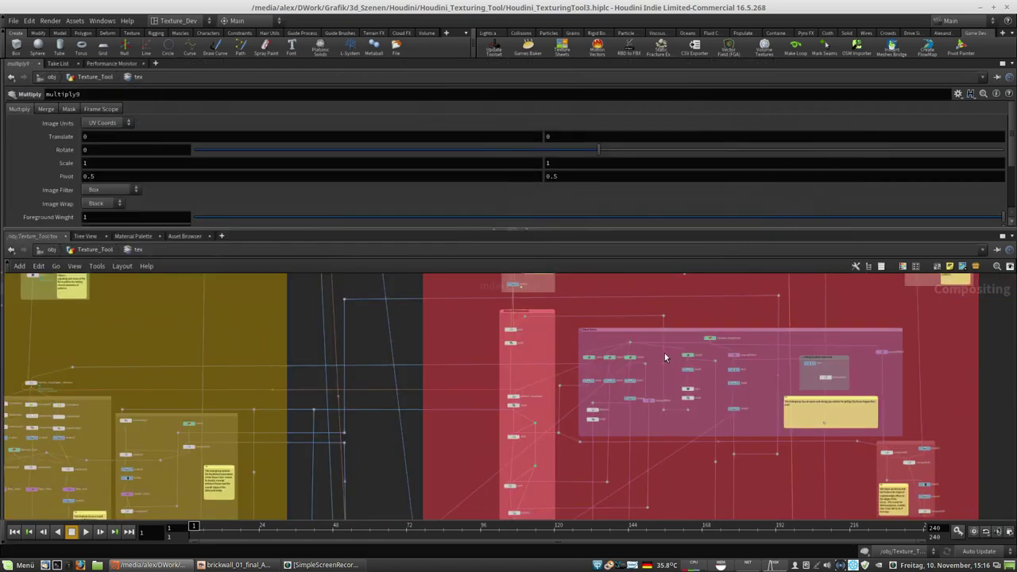
pyautogui.click(517, 230)
pyautogui.click(518, 230)
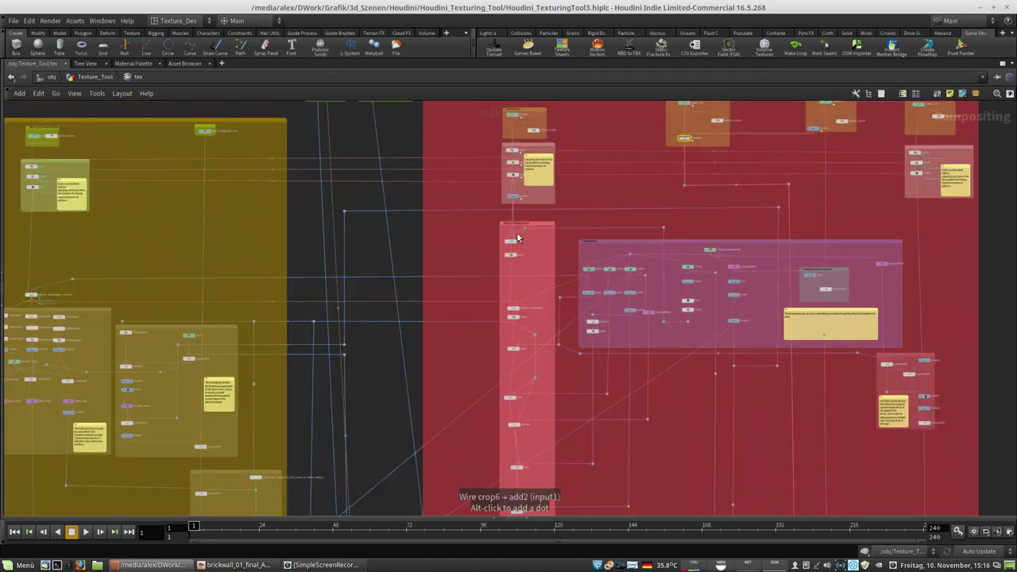
pyautogui.click(4, 271)
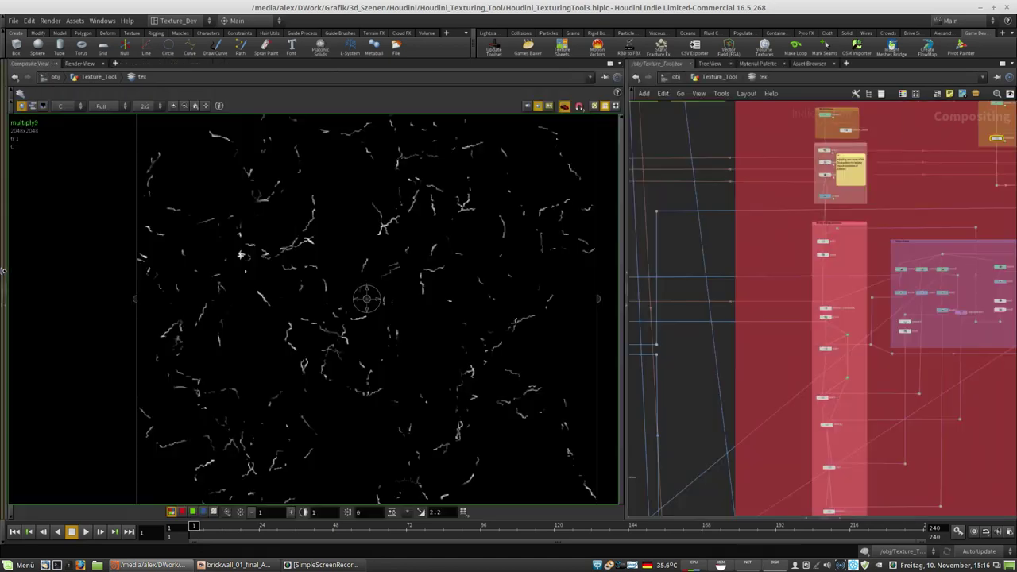
pyautogui.moveTo(624, 321); pyautogui.dragTo(438, 318)
# Step: Examine the purple node group in the red section of the tex network and the small annotated group beside it
pyautogui.scroll(-5, 552, 302)
pyautogui.scroll(4, 732, 265)
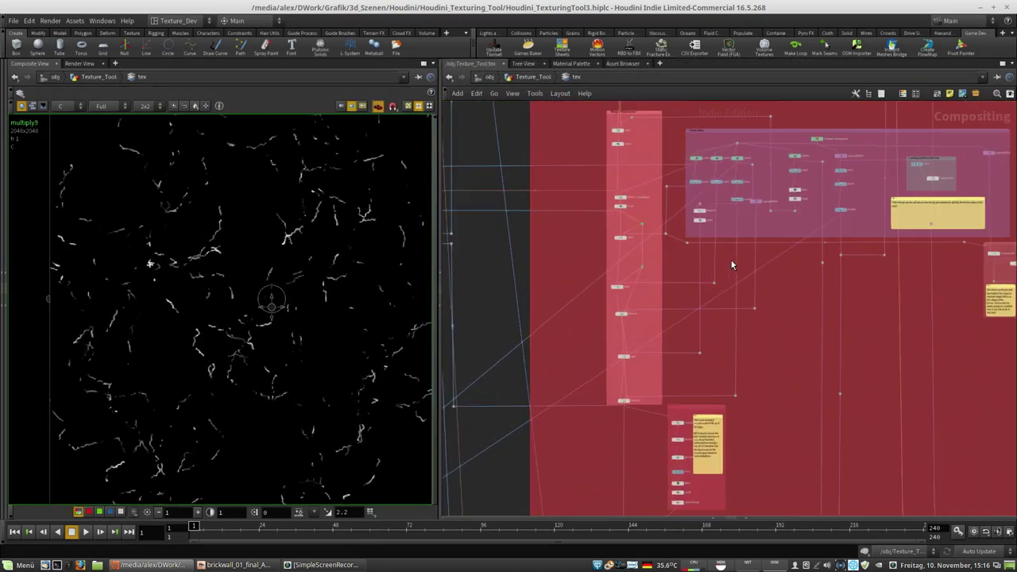
pyautogui.moveTo(764, 343); pyautogui.dragTo(674, 373, button='middle')
pyautogui.moveTo(651, 158); pyautogui.dragTo(583, 182, button='middle')
pyautogui.moveTo(560, 176); pyautogui.dragTo(601, 171)
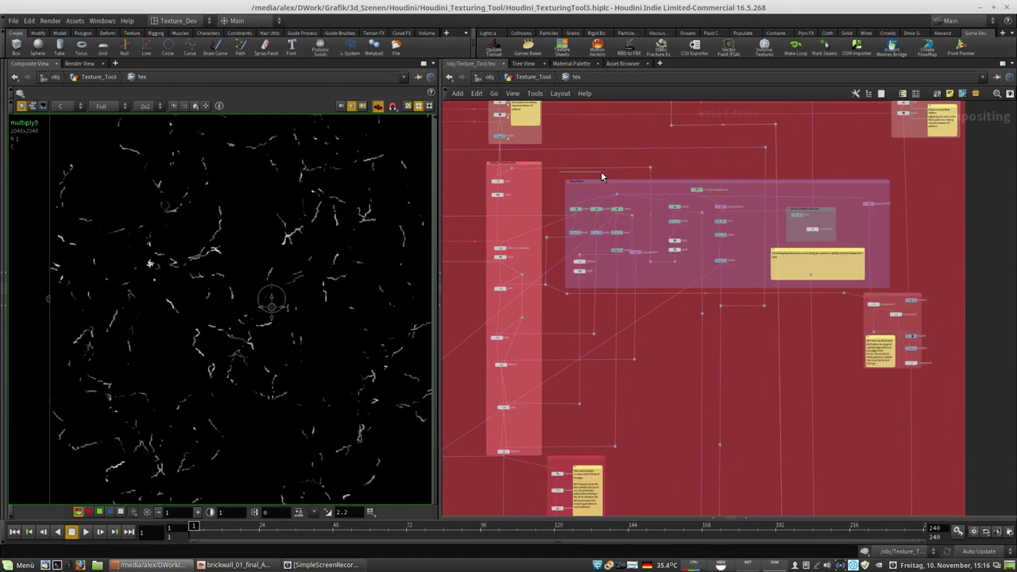
pyautogui.moveTo(884, 415); pyautogui.dragTo(787, 419, button='middle')
pyautogui.moveTo(781, 415); pyautogui.dragTo(828, 368)
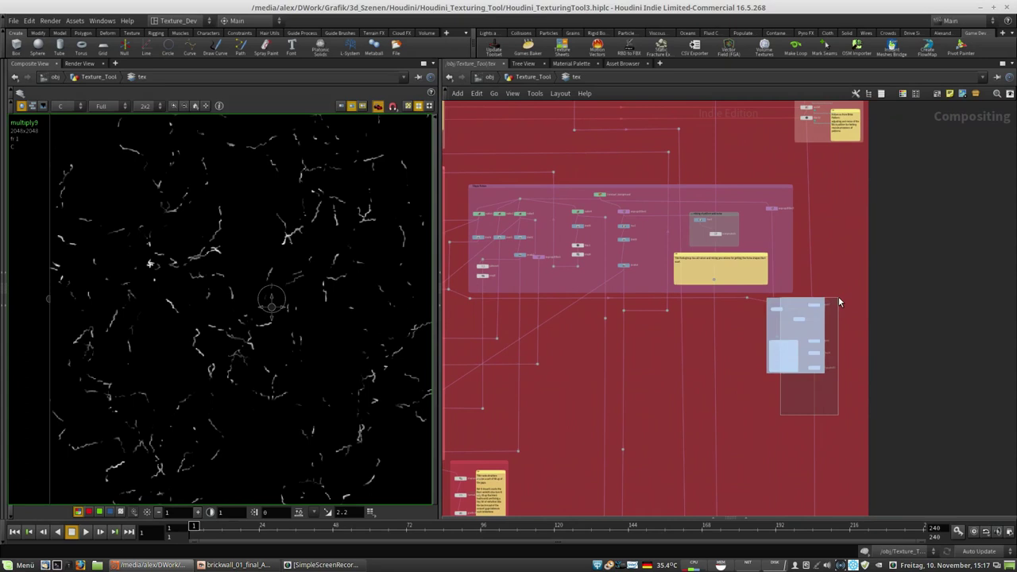
pyautogui.scroll(5, 787, 337)
pyautogui.moveTo(814, 294); pyautogui.dragTo(814, 301)
# Step: Follow the light red node column down to the annotated groups beneath it in the tex network
pyautogui.moveTo(684, 327); pyautogui.dragTo(910, 354, button='middle')
pyautogui.scroll(-4, 909, 354)
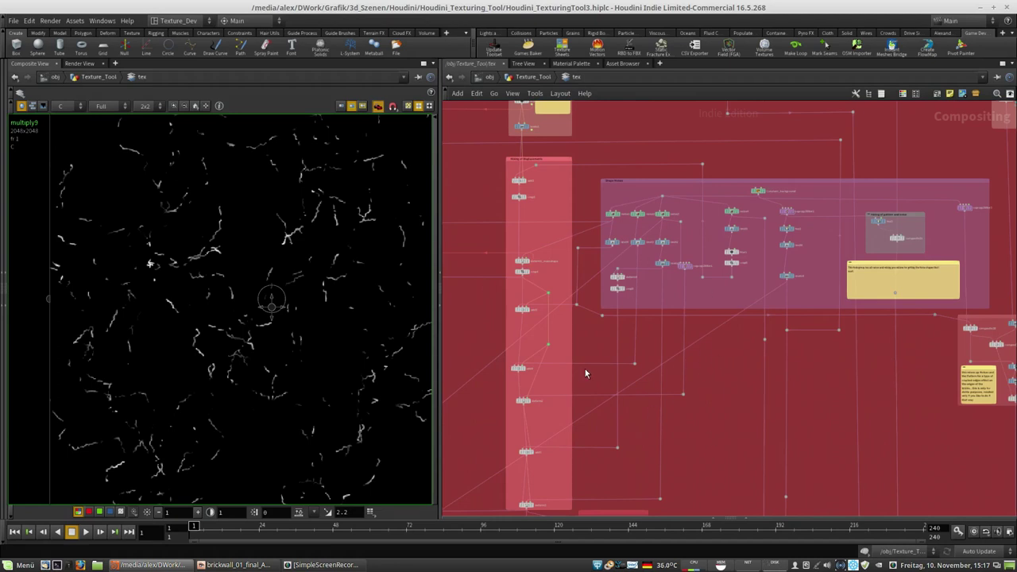
pyautogui.moveTo(694, 366); pyautogui.dragTo(848, 396, button='middle')
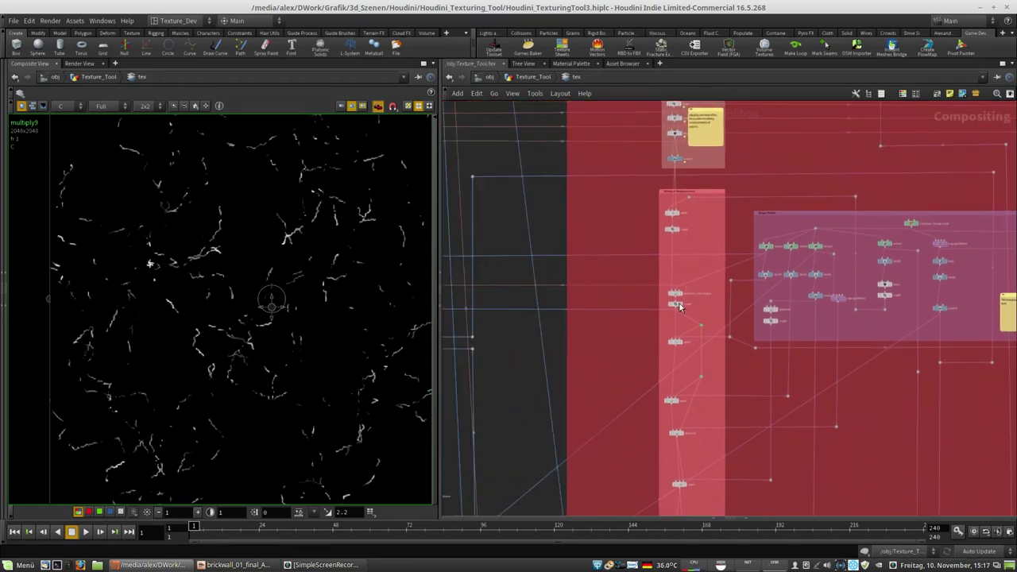
pyautogui.moveTo(628, 383); pyautogui.dragTo(659, 241, button='middle')
pyautogui.moveTo(665, 441); pyautogui.dragTo(650, 376, button='middle')
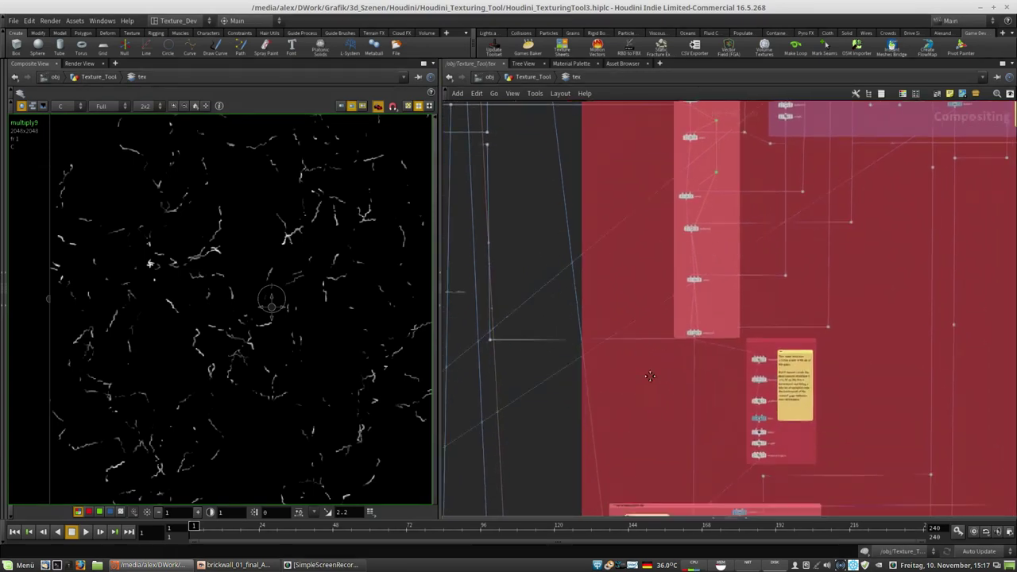
pyautogui.scroll(-3, 650, 376)
pyautogui.scroll(-5, 591, 199)
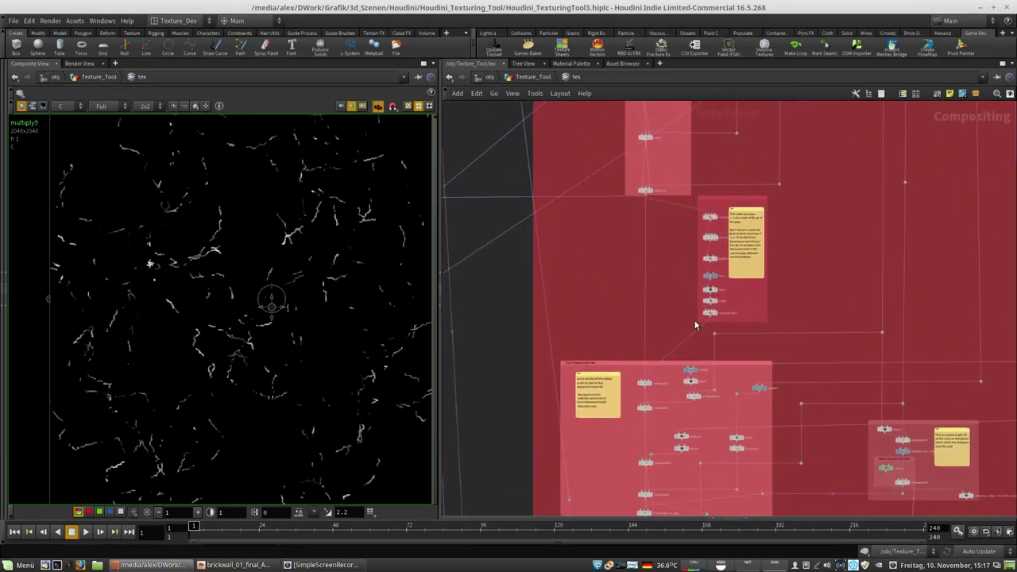
# Step: Look over the remaining annotated groups of the red section and the grey group, ending at the yellow section of the tex network
pyautogui.moveTo(822, 411); pyautogui.dragTo(674, 386, button='middle')
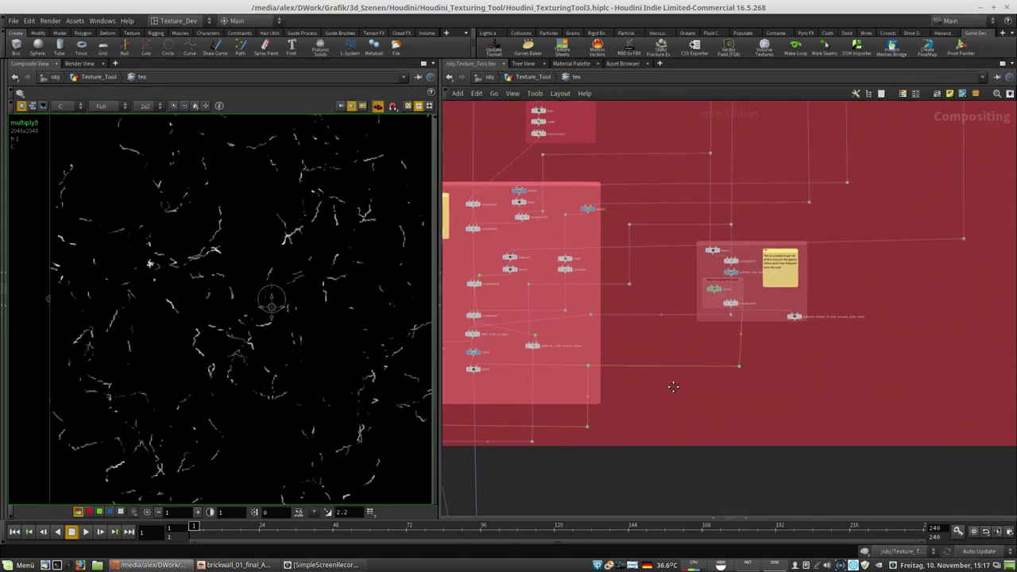
pyautogui.moveTo(604, 398); pyautogui.dragTo(890, 341, button='middle')
pyautogui.moveTo(553, 291); pyautogui.dragTo(848, 300, button='middle')
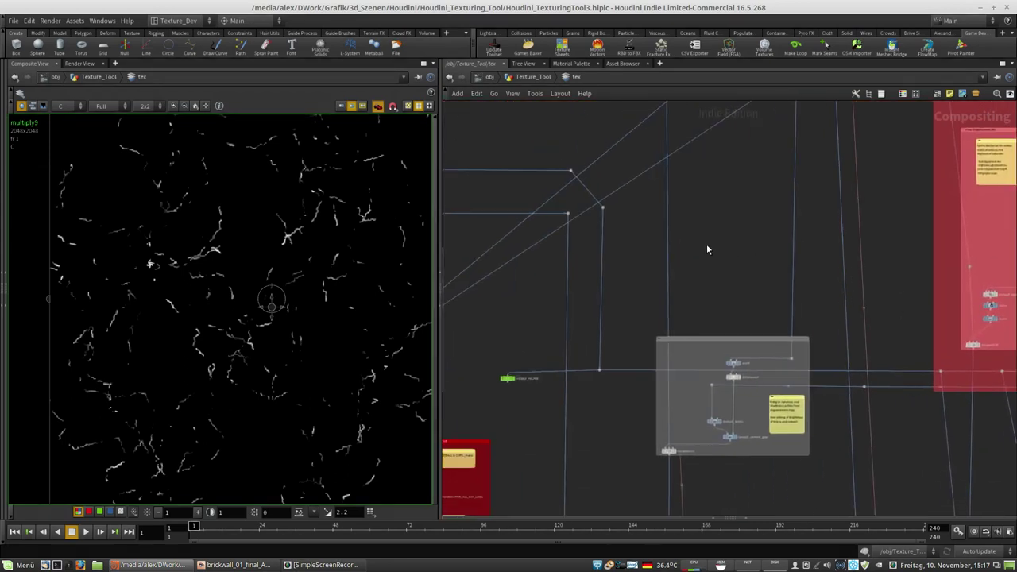
pyautogui.moveTo(707, 245); pyautogui.dragTo(837, 302, button='middle')
pyautogui.scroll(-5, 837, 301)
pyautogui.moveTo(710, 166); pyautogui.dragTo(597, 299, button='middle')
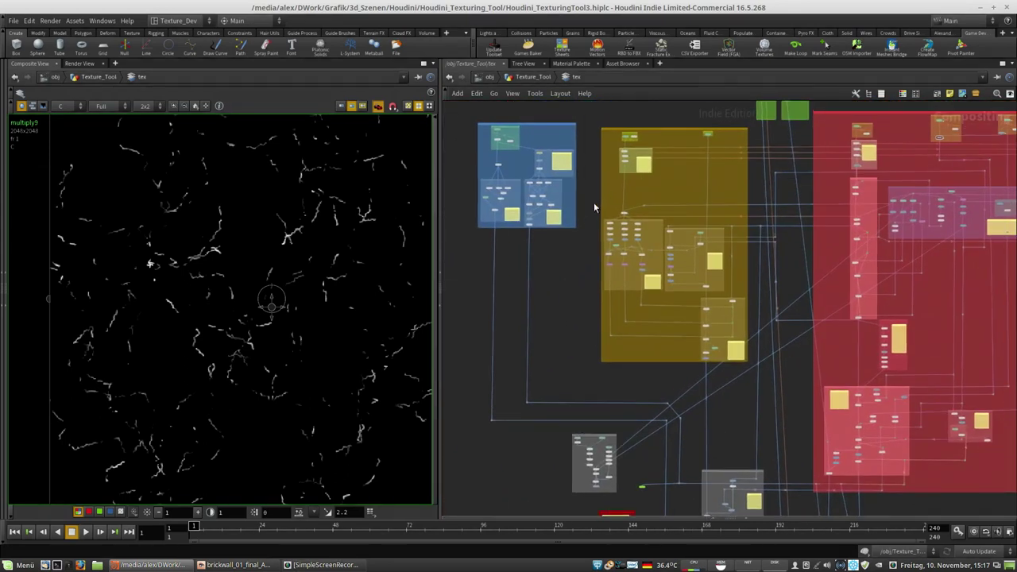
# Step: Examine the yellow section of the tex network, including its annotated groups and the source nodes above them
pyautogui.scroll(5, 627, 219)
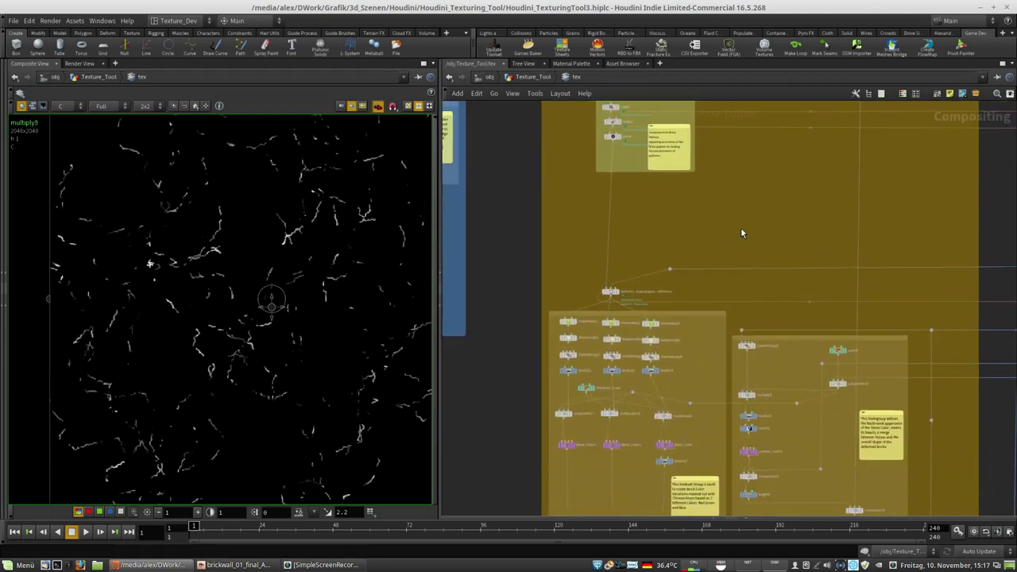
pyautogui.moveTo(698, 271); pyautogui.dragTo(724, 210, button='middle')
pyautogui.scroll(2, 588, 261)
pyautogui.scroll(-3, 744, 220)
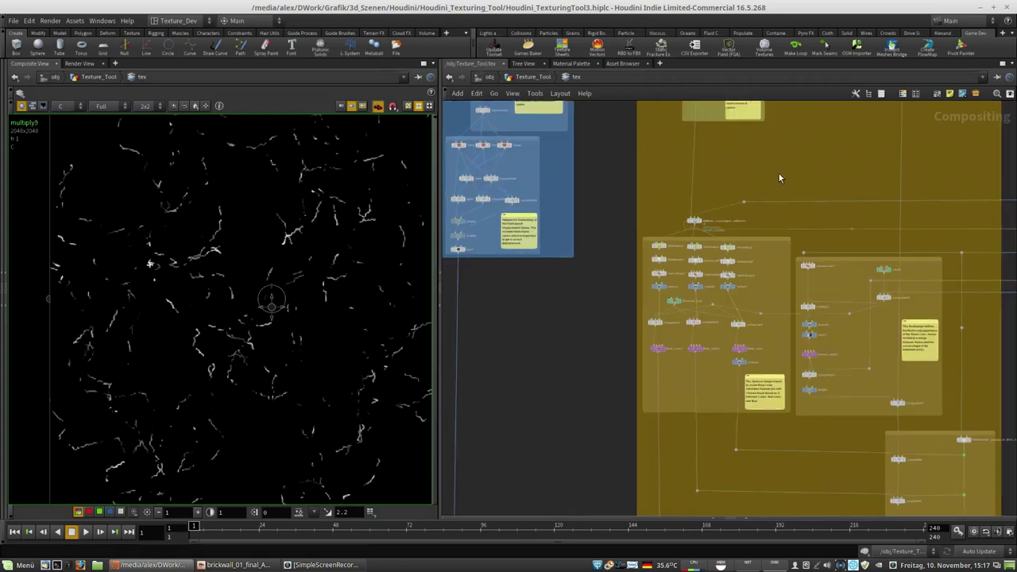
pyautogui.moveTo(714, 113); pyautogui.dragTo(675, 267, button='middle')
pyautogui.scroll(3, 672, 210)
pyautogui.moveTo(791, 175); pyautogui.dragTo(586, 214, button='middle')
pyautogui.scroll(-5, 583, 217)
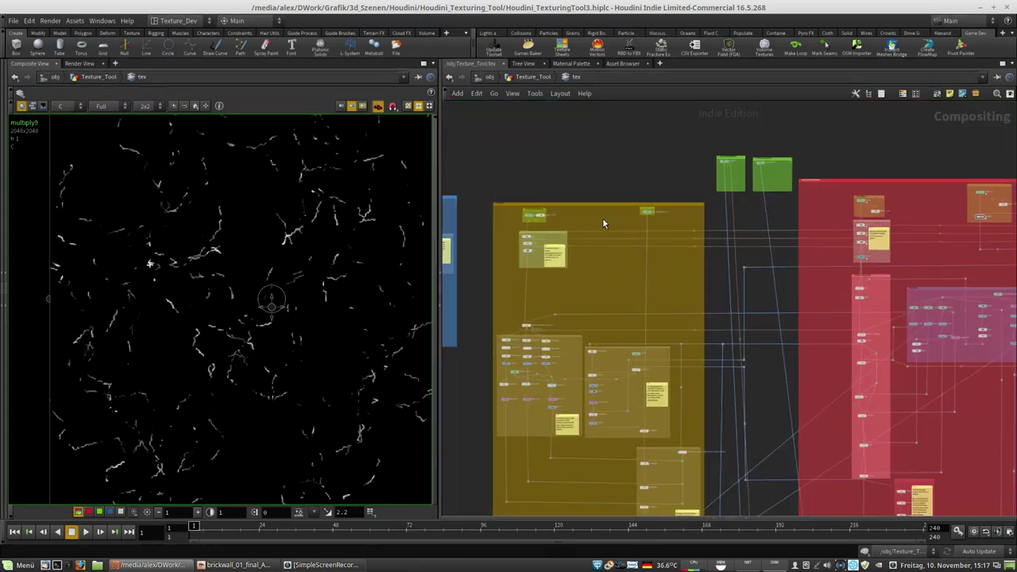
pyautogui.scroll(2, 957, 215)
pyautogui.moveTo(525, 181); pyautogui.dragTo(688, 194, button='middle')
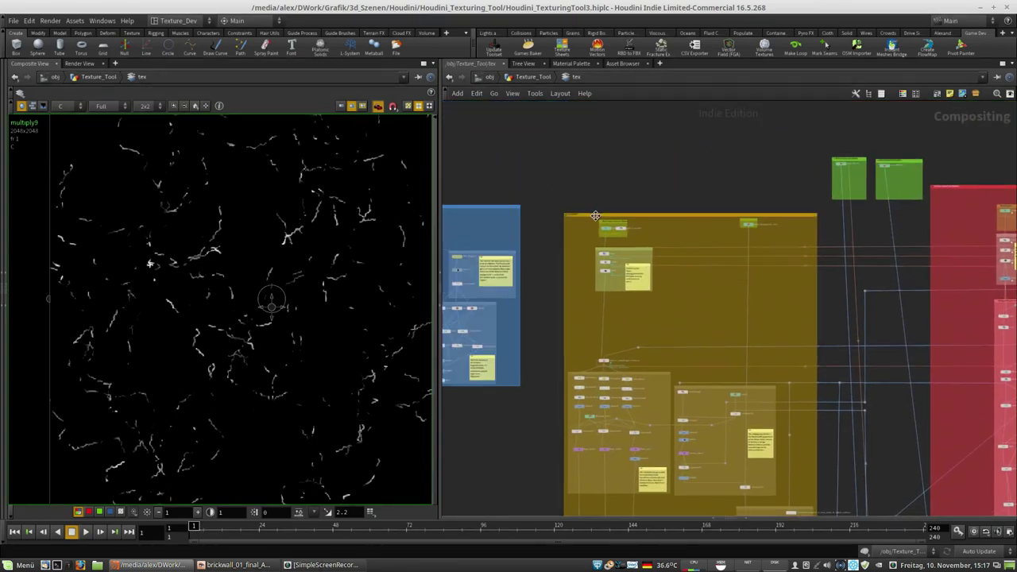
# Step: Enter the yellow section's pattern_scene3 node and go down through pattern_scene into the pattern geometry network
pyautogui.scroll(5, 595, 216)
pyautogui.doubleClick(672, 211)
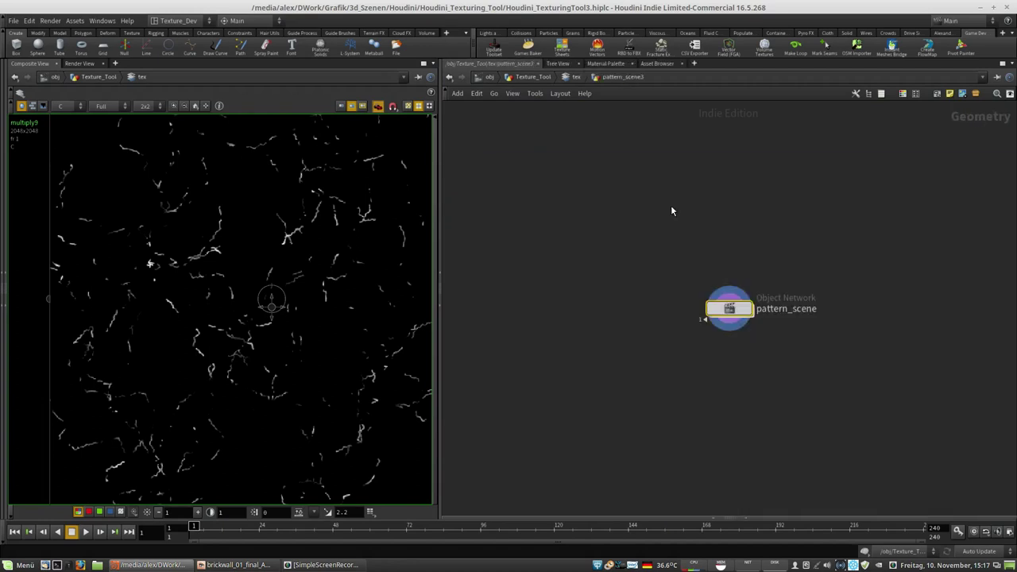
pyautogui.doubleClick(710, 310)
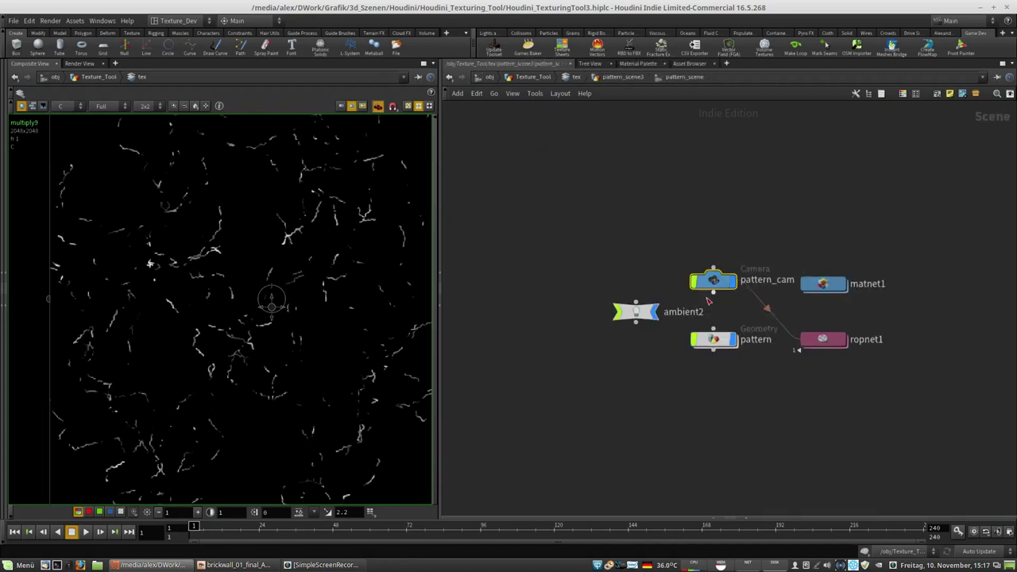
pyautogui.doubleClick(712, 340)
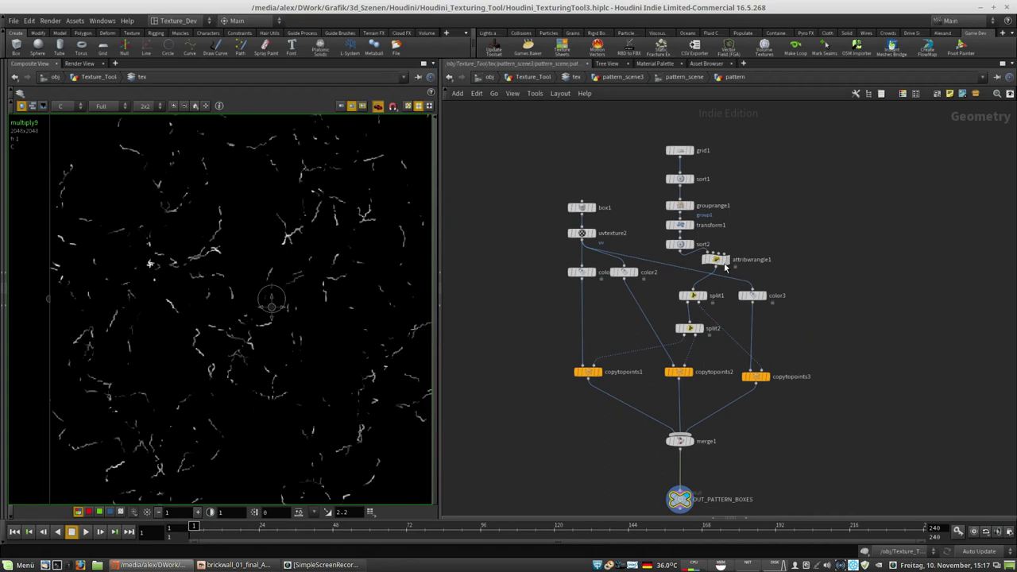
# Step: Rearrange attribwrangle1, split1 and split2 into a compact cascade beneath sort2 in the pattern network
pyautogui.moveTo(693, 301); pyautogui.dragTo(689, 345)
pyautogui.moveTo(704, 306); pyautogui.dragTo(702, 320)
pyautogui.moveTo(718, 267); pyautogui.dragTo(696, 302)
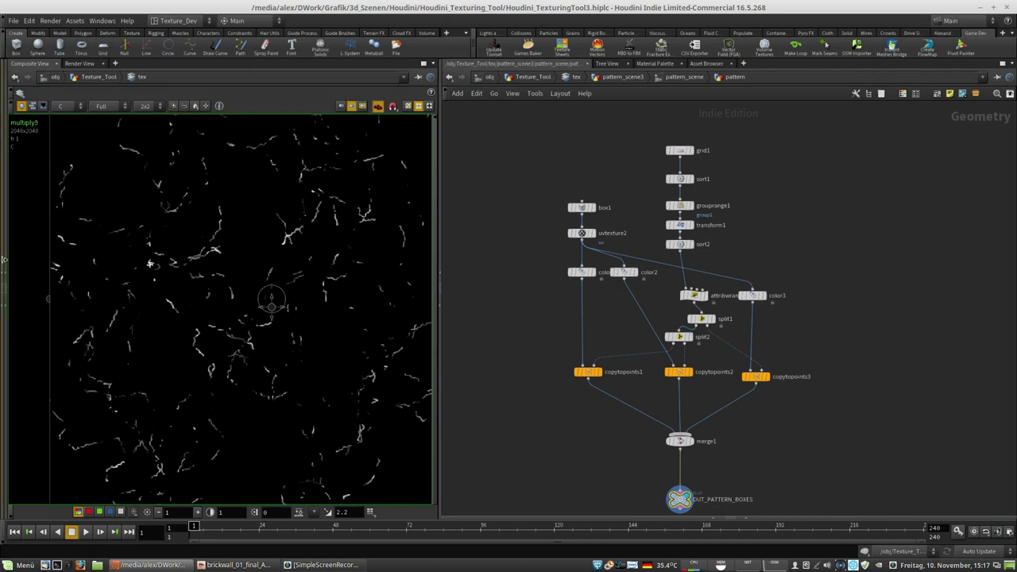
# Step: Reveal the scene view beside the composite view and frame the red, green and blue brick boxes at an angle
pyautogui.click(6, 275)
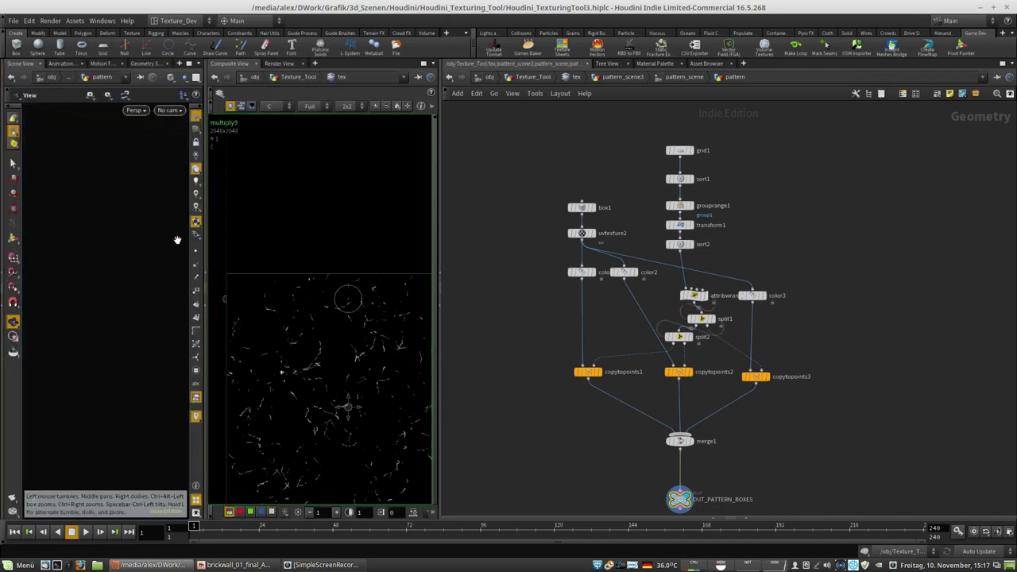
pyautogui.moveTo(204, 262); pyautogui.dragTo(236, 262)
pyautogui.moveTo(148, 218); pyautogui.dragTo(1, 248, button='right')
pyautogui.moveTo(123, 244)
pyautogui.mouseDown()
pyautogui.moveTo(138, 225)
pyautogui.moveTo(134, 243)
pyautogui.mouseUp()
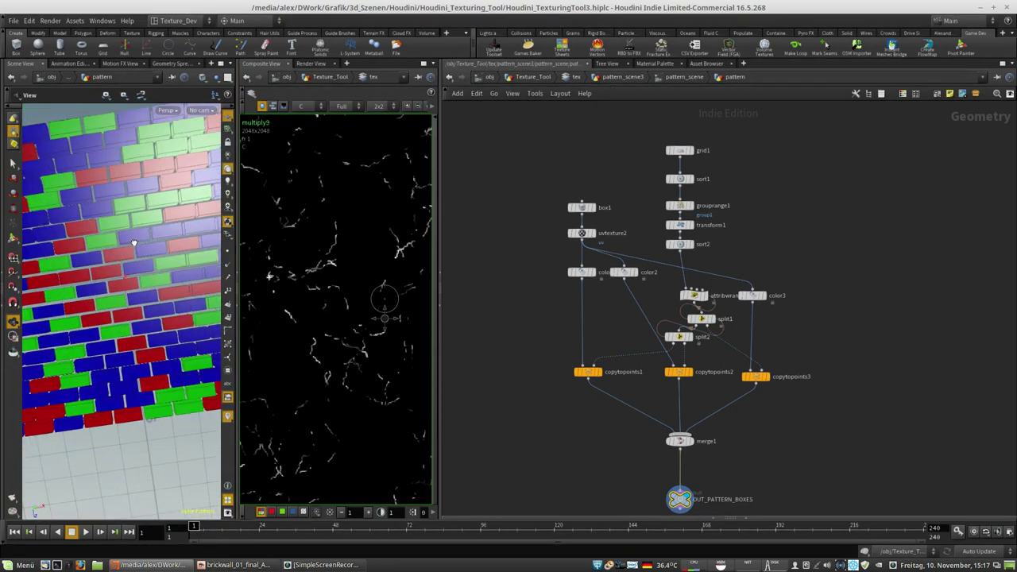
pyautogui.moveTo(125, 292); pyautogui.dragTo(179, 297)
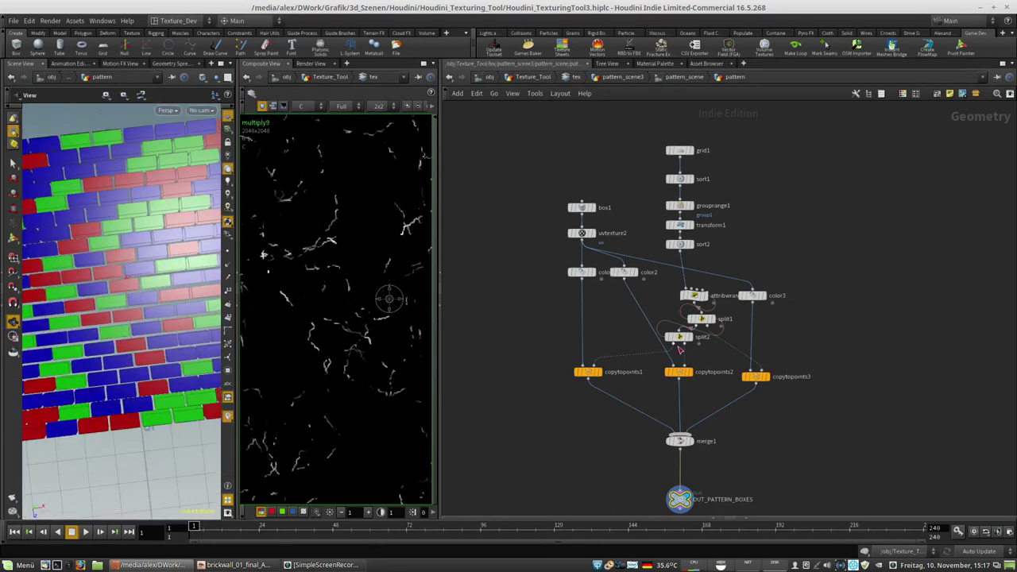
pyautogui.moveTo(857, 421); pyautogui.dragTo(856, 342, button='middle')
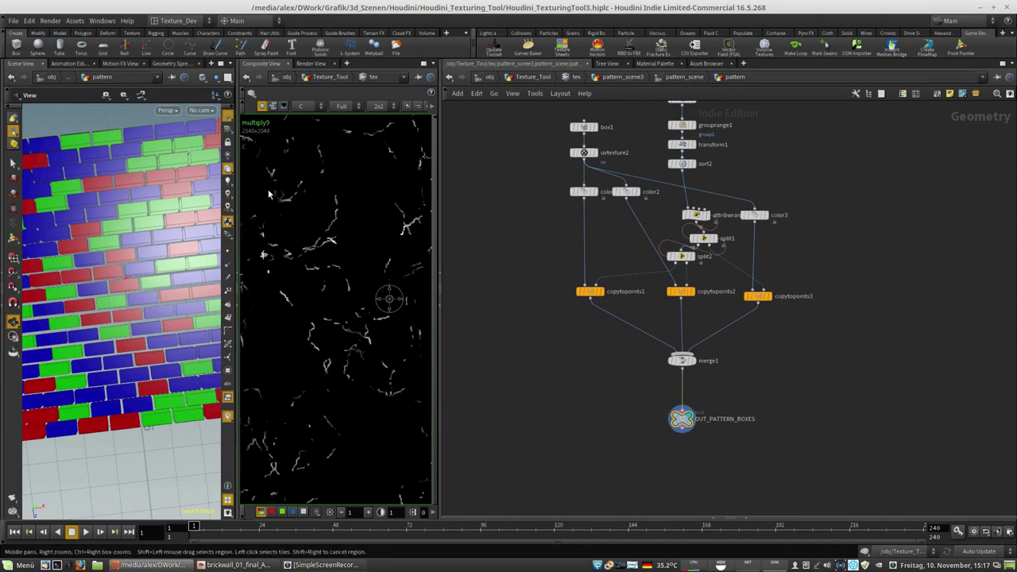
# Step: Return from the pattern network to the tex network and bring the three chromakey branches of the yellow section into view
pyautogui.click(688, 77)
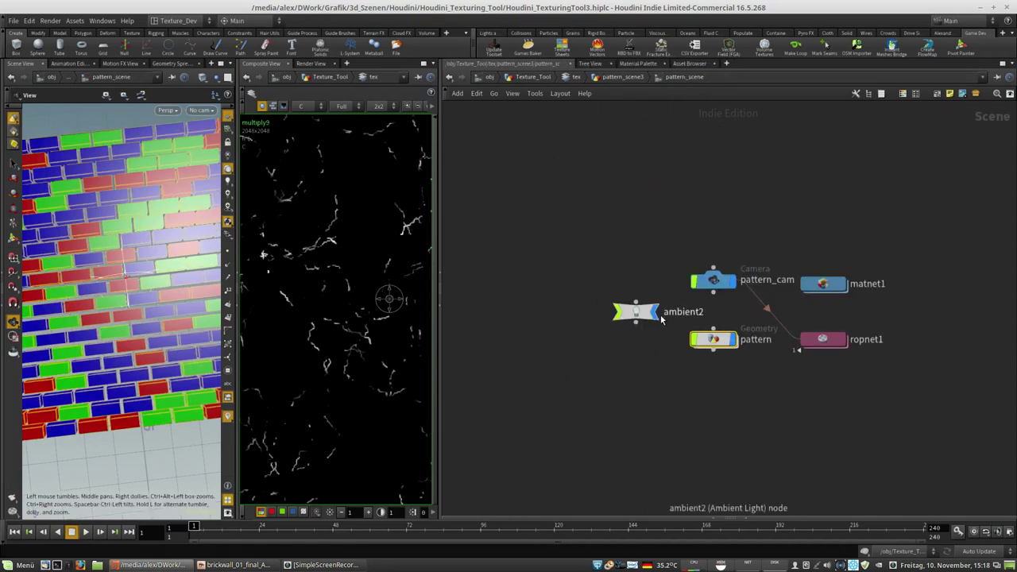
pyautogui.click(626, 77)
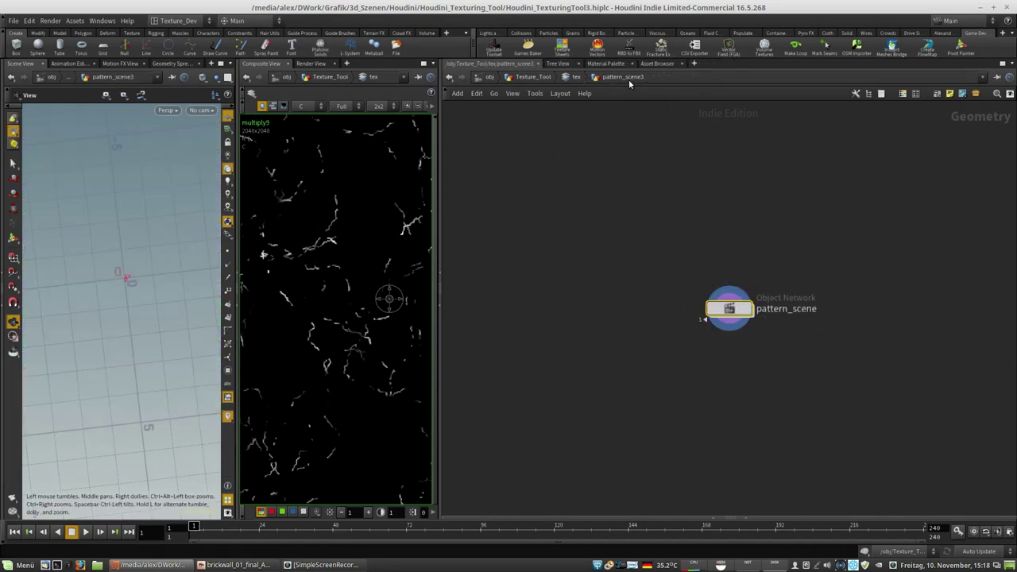
pyautogui.click(575, 78)
pyautogui.scroll(-5, 826, 457)
pyautogui.moveTo(821, 320); pyautogui.dragTo(875, 194, button='middle')
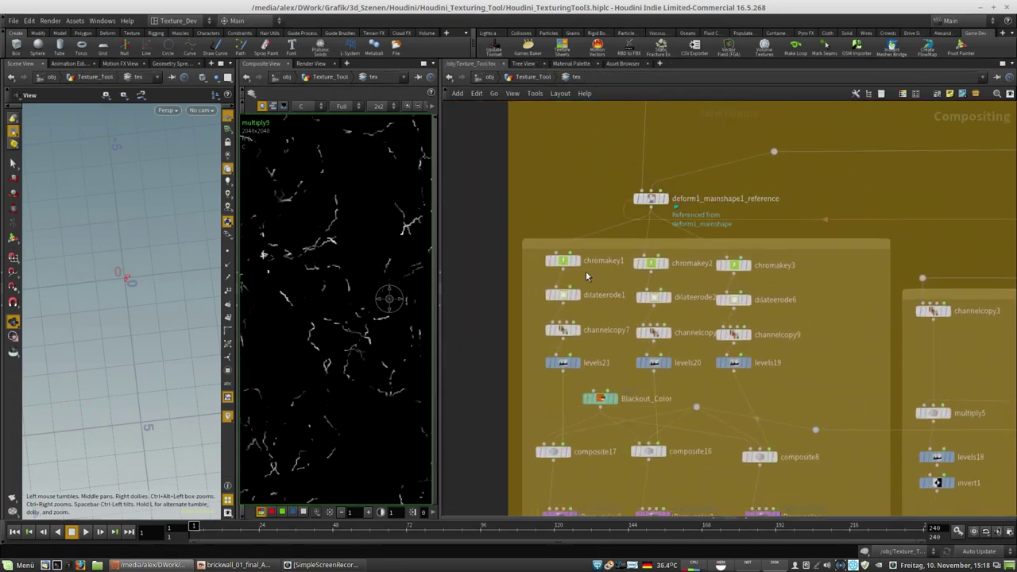
# Step: Display chromakey1, chromakey2 and chromakey3 one after another in a widened composite view
pyautogui.click(563, 264)
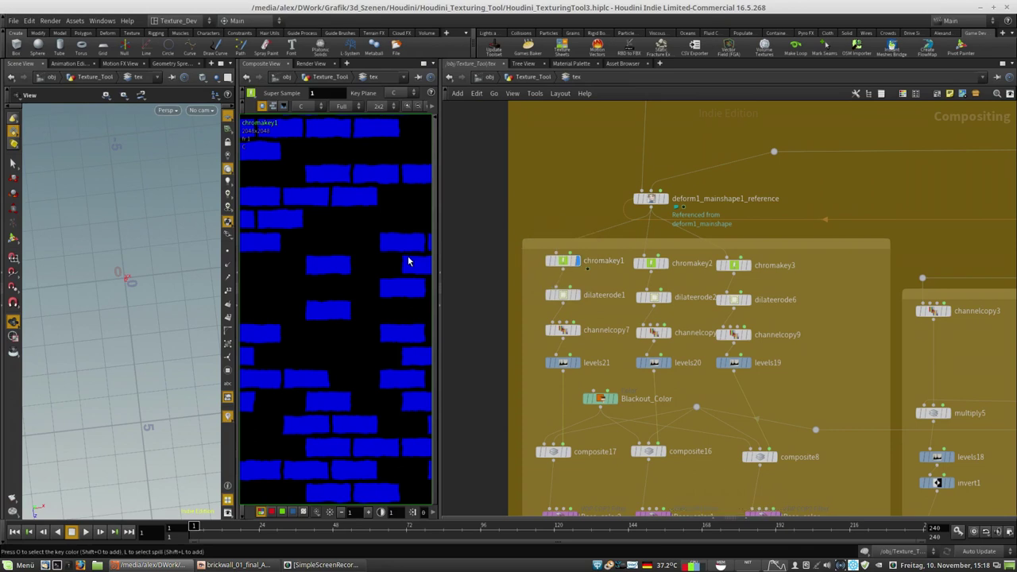
pyautogui.moveTo(436, 255); pyautogui.dragTo(517, 254)
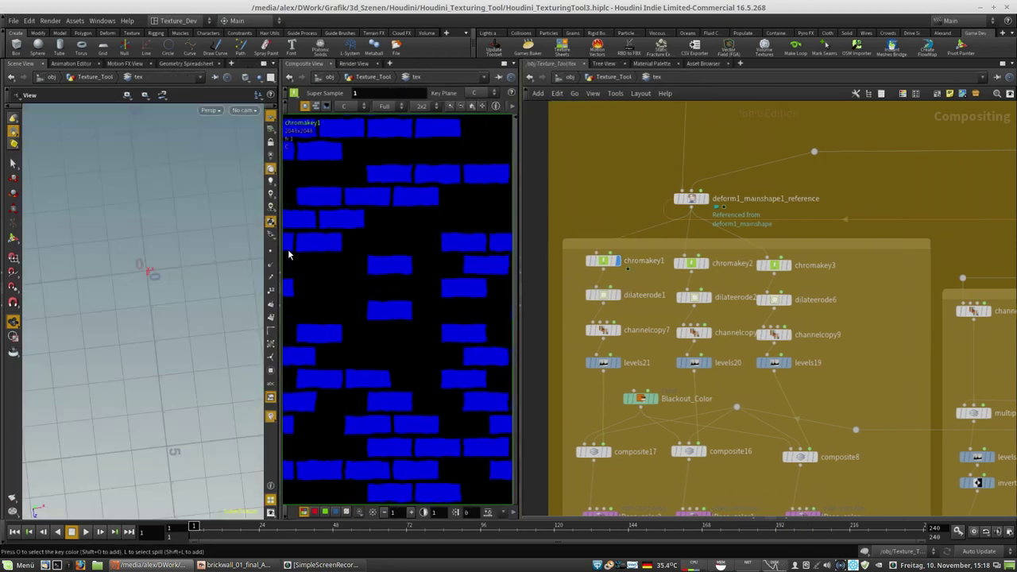
pyautogui.moveTo(281, 251); pyautogui.dragTo(225, 249)
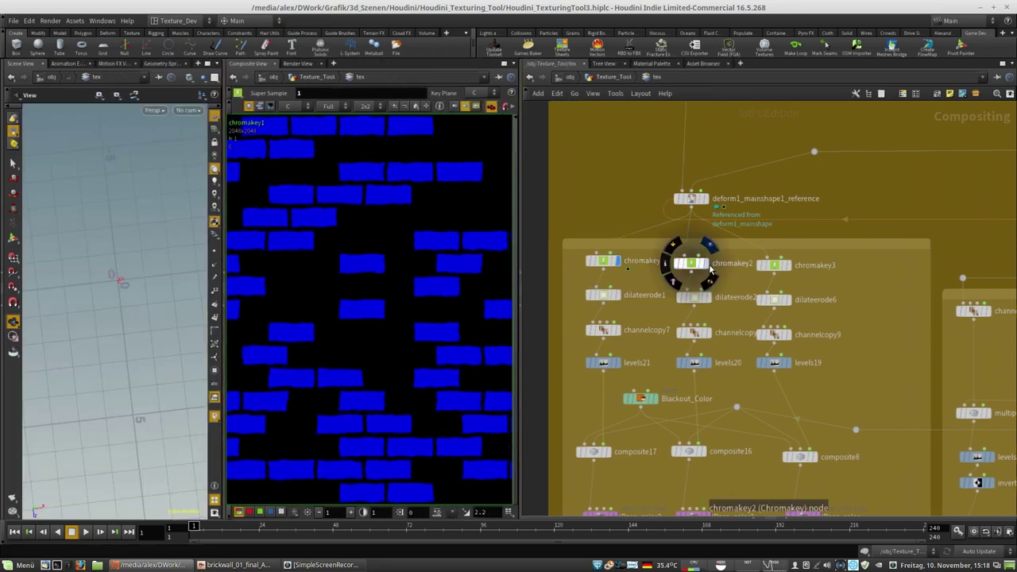
pyautogui.moveTo(710, 272)
pyautogui.click(700, 269)
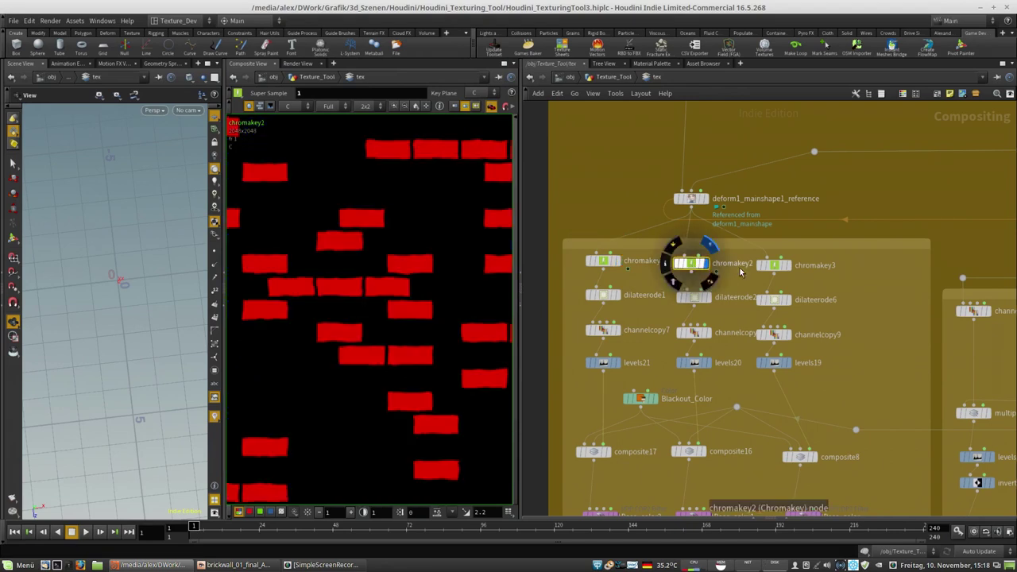
pyautogui.click(772, 265)
pyautogui.moveTo(437, 208); pyautogui.dragTo(425, 269, button='middle')
# Step: Display deform1_mainshape1_reference, and for comparison the undeformed pattern at blur4, enlarged in the composite view
pyautogui.moveTo(827, 199); pyautogui.dragTo(760, 317, button='middle')
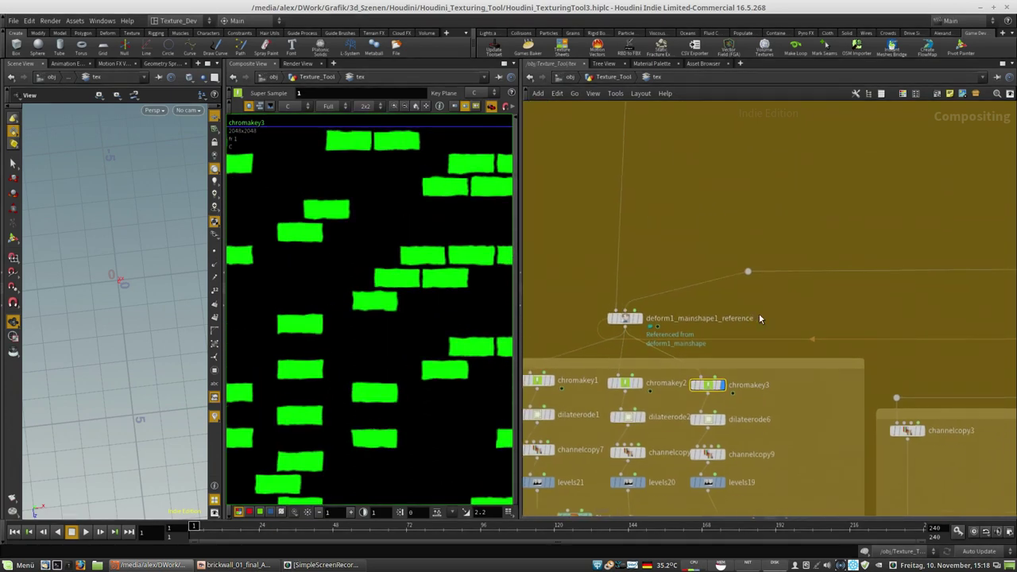
pyautogui.moveTo(643, 321)
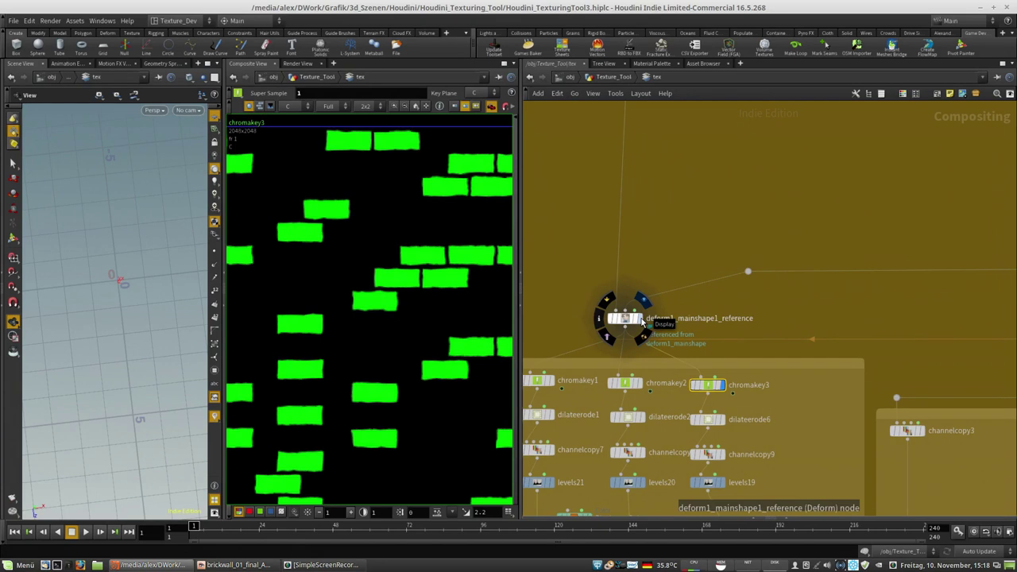
pyautogui.click(643, 320)
pyautogui.press('h')
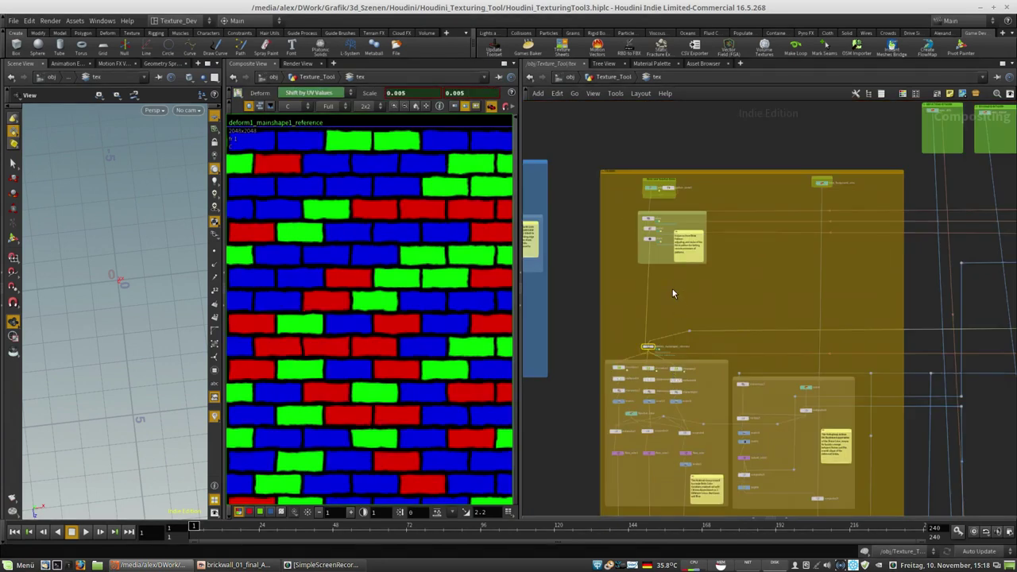
pyautogui.scroll(5, 665, 232)
pyautogui.click(643, 255)
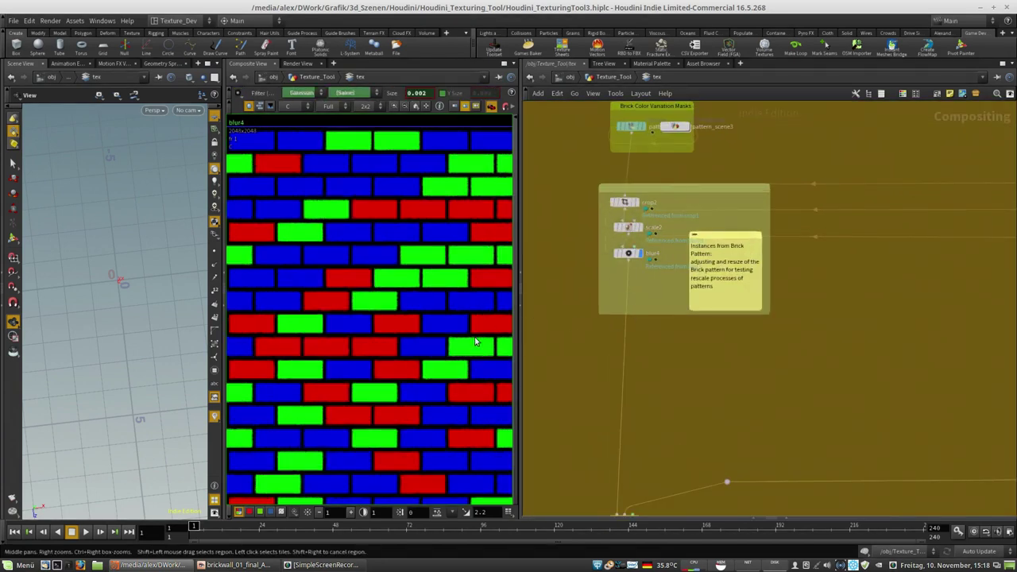
pyautogui.scroll(3, 361, 342)
# Step: Trace the deform reference's connection to the red section, and display deform1_mainshape1_reference in the composite view again
pyautogui.moveTo(677, 395); pyautogui.dragTo(704, 194, button='middle')
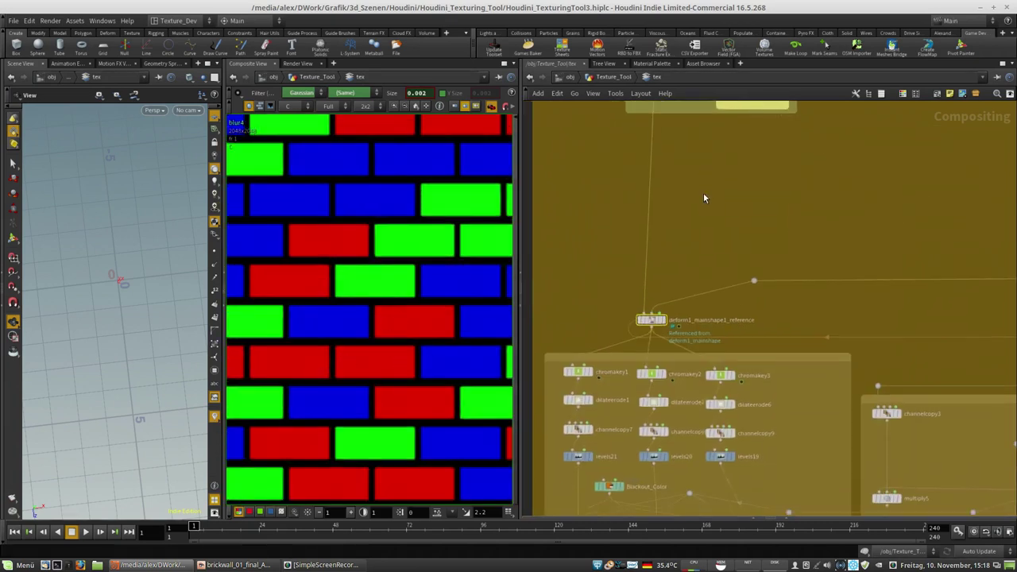
pyautogui.moveTo(794, 302); pyautogui.dragTo(629, 349, button='middle')
pyautogui.scroll(-6, 629, 349)
pyautogui.moveTo(947, 309); pyautogui.dragTo(748, 297, button='middle')
pyautogui.scroll(5, 890, 354)
pyautogui.scroll(-8, 920, 289)
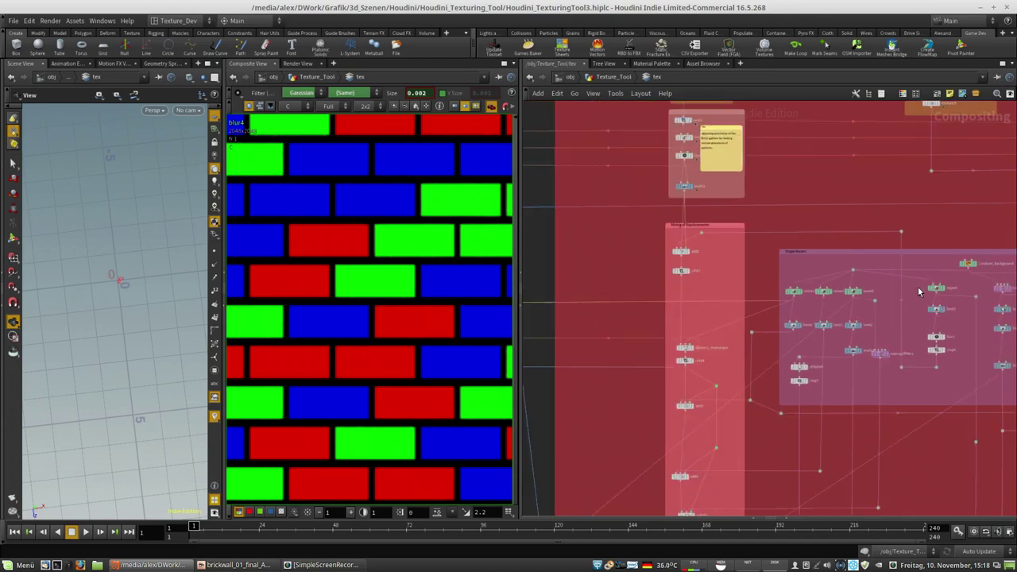
pyautogui.click(597, 305)
pyautogui.scroll(6, 598, 305)
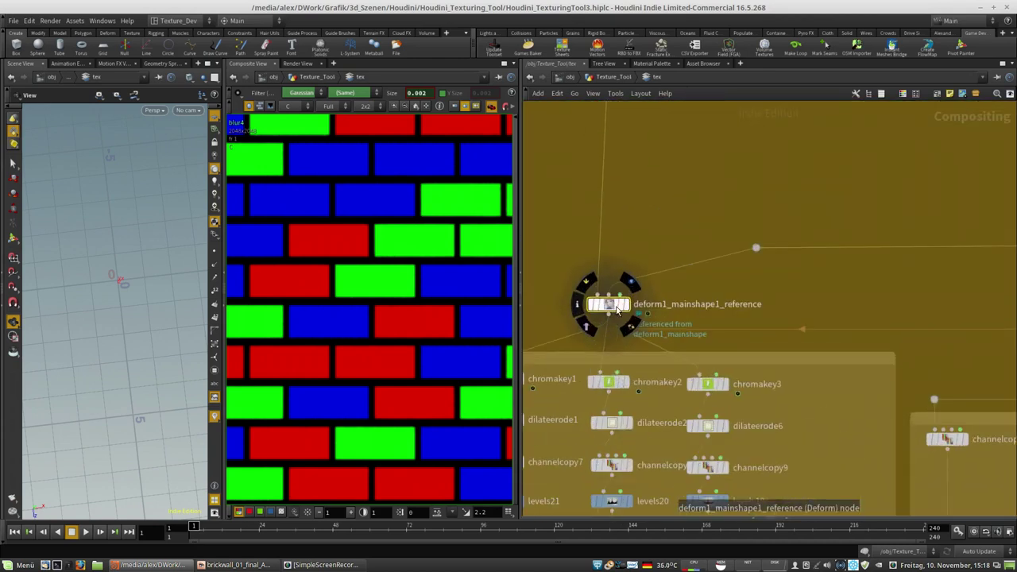
pyautogui.moveTo(385, 256); pyautogui.dragTo(480, 183, button='middle')
pyautogui.moveTo(342, 297); pyautogui.dragTo(343, 264, button='middle')
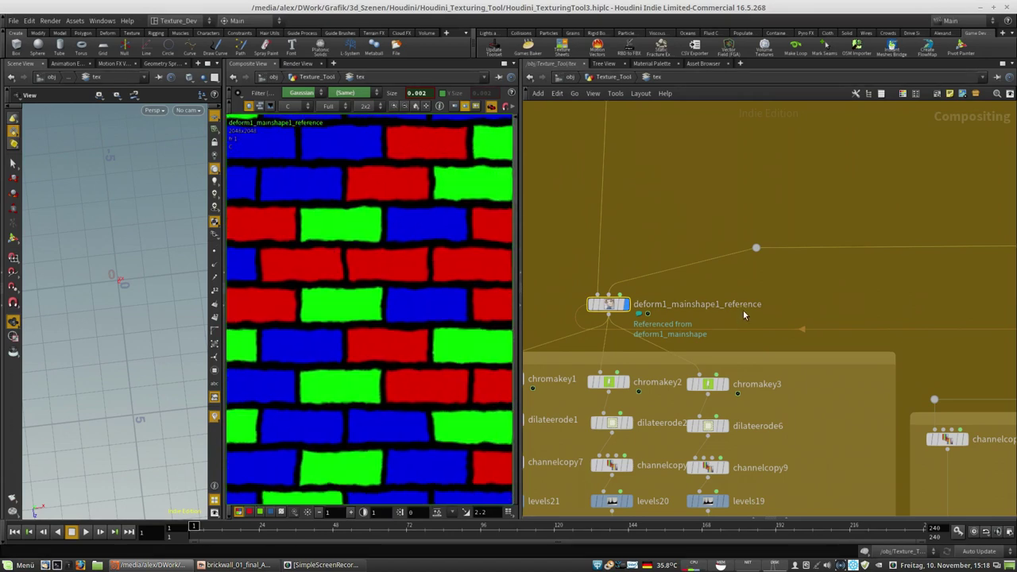
# Step: Display the chromakey1 branch node by node in the composite view, through dilateerode1 and channelcopy7 down to levels21
pyautogui.moveTo(686, 424); pyautogui.dragTo(766, 309, button='middle')
pyautogui.moveTo(739, 419); pyautogui.dragTo(782, 385, button='middle')
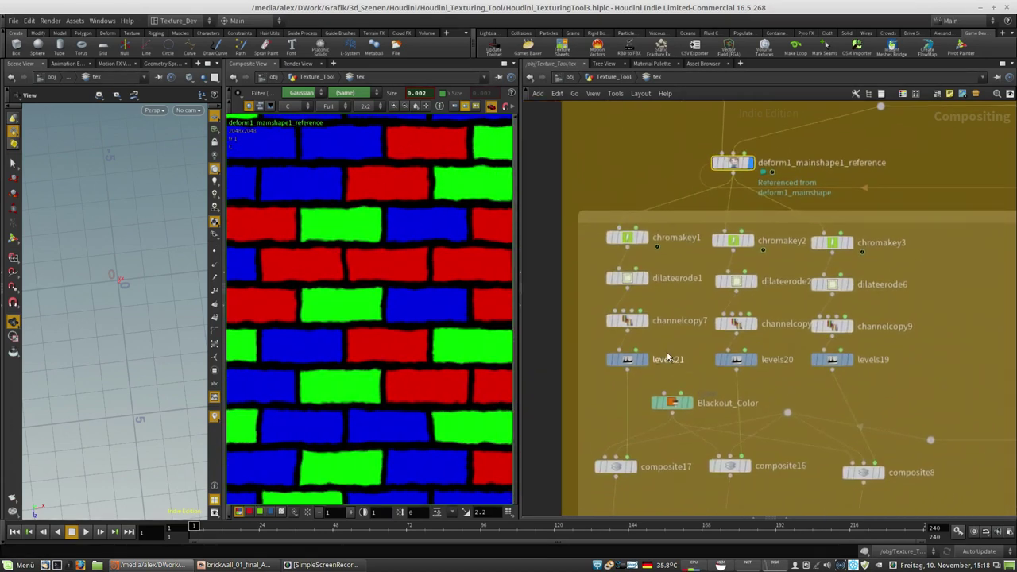
pyautogui.click(647, 253)
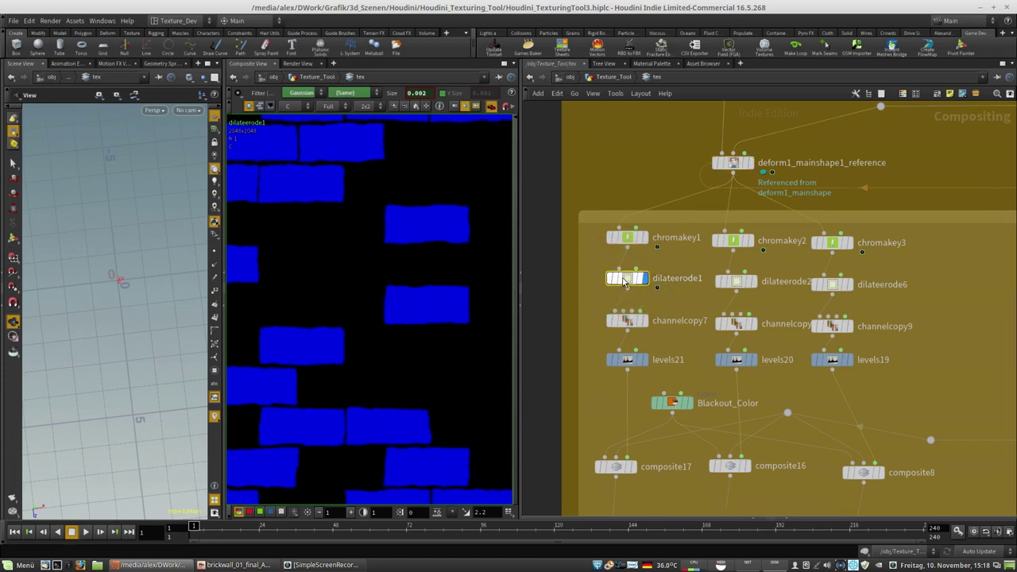
pyautogui.moveTo(649, 336)
pyautogui.click(641, 361)
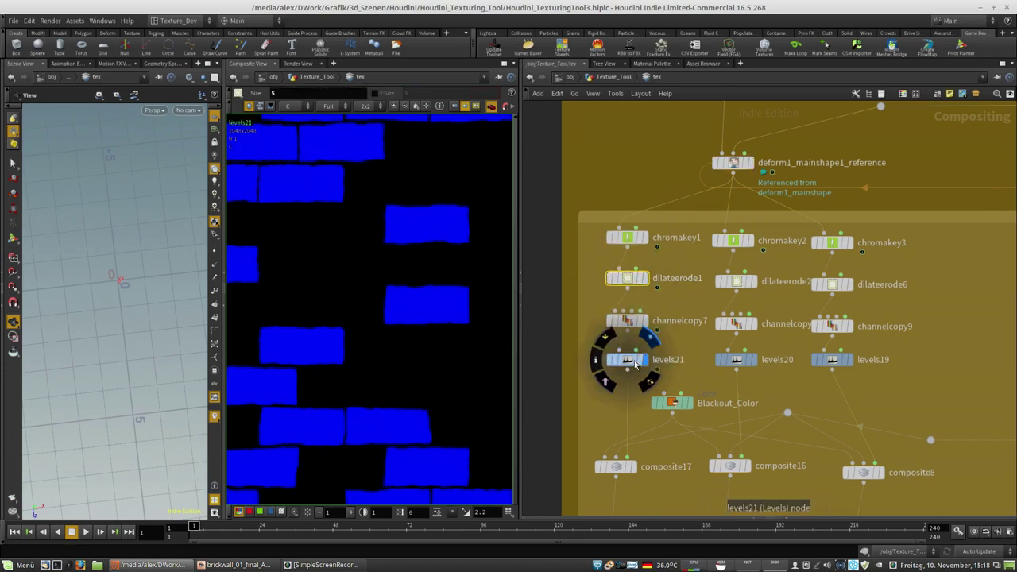
# Step: Display the Base_color2 node below composite17 and show more of its masked brick texture in the composite view
pyautogui.moveTo(788, 390); pyautogui.dragTo(715, 269, button='middle')
pyautogui.moveTo(761, 401); pyautogui.dragTo(714, 315, button='middle')
pyautogui.moveTo(650, 400); pyautogui.dragTo(786, 383, button='middle')
pyautogui.click(657, 320)
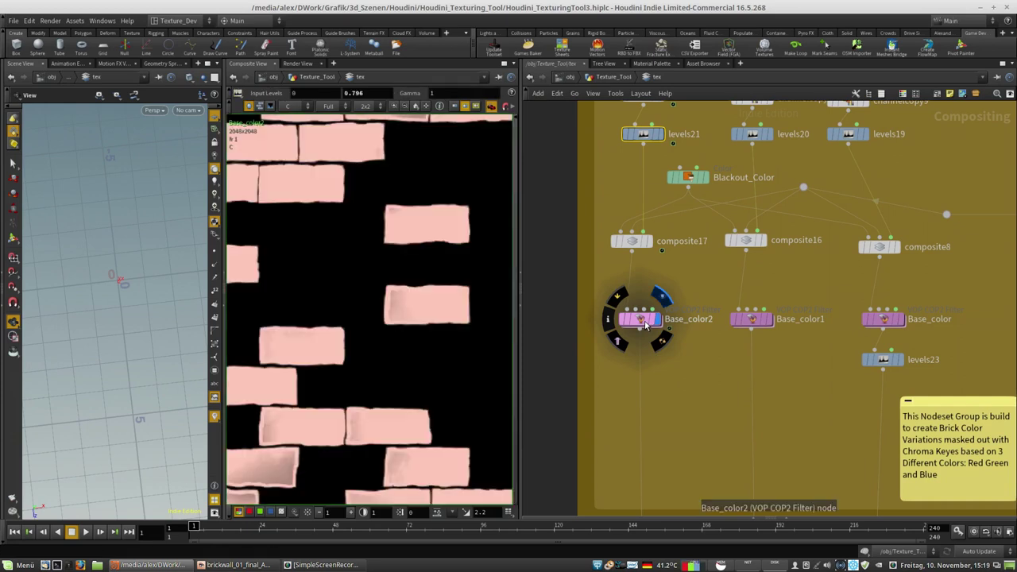
pyautogui.scroll(-4, 381, 278)
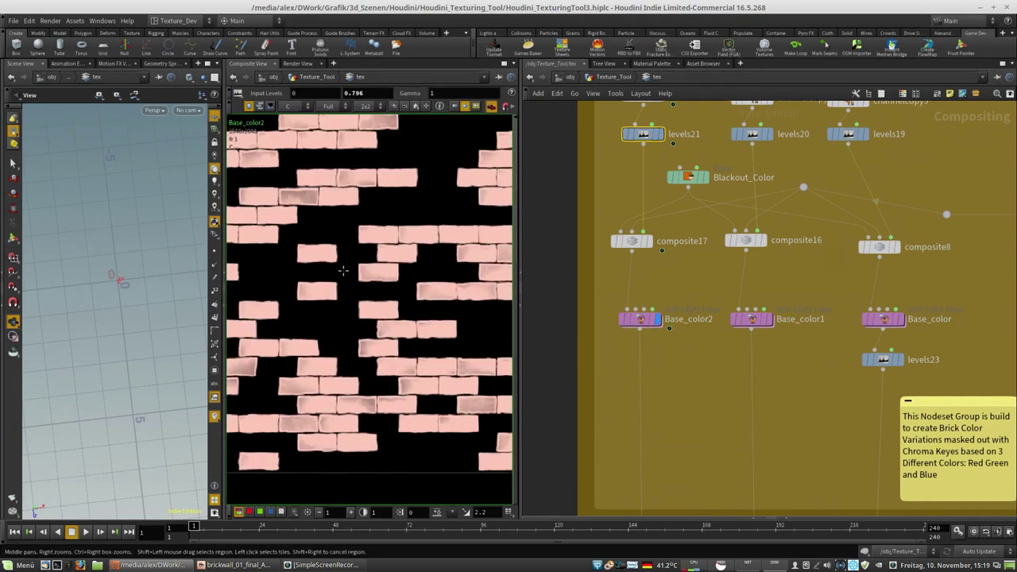
# Step: Display the Base_color1 and Base_color nodes in turn in the composite view, and move levels23 slightly further below Base_color
pyautogui.scroll(-4, 370, 278)
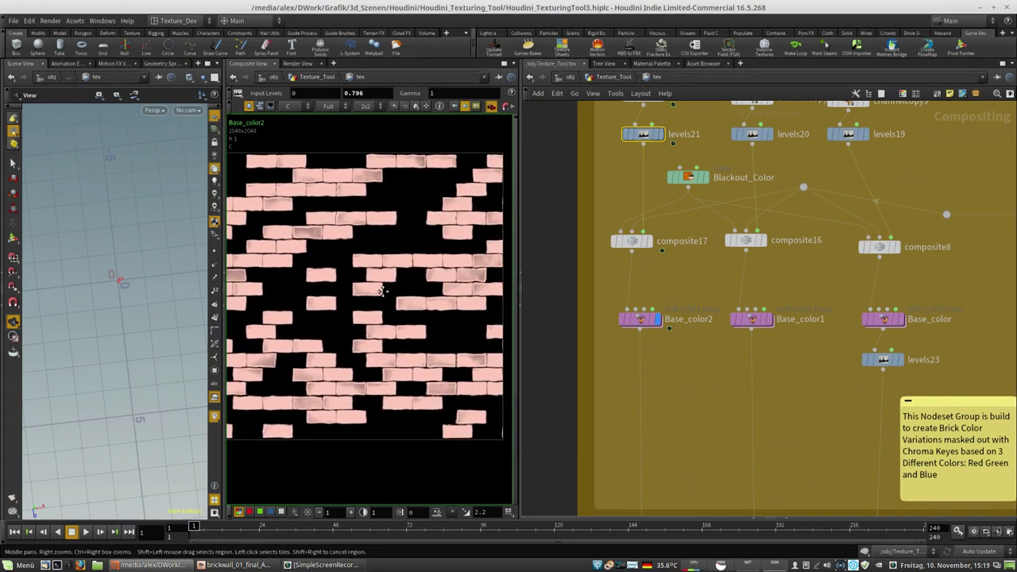
pyautogui.click(760, 325)
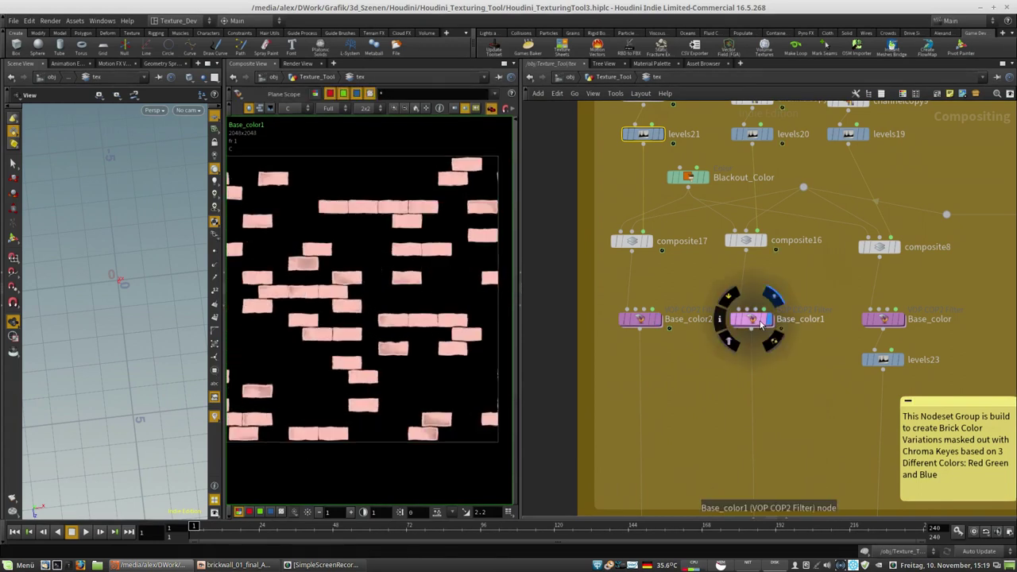
pyautogui.click(884, 322)
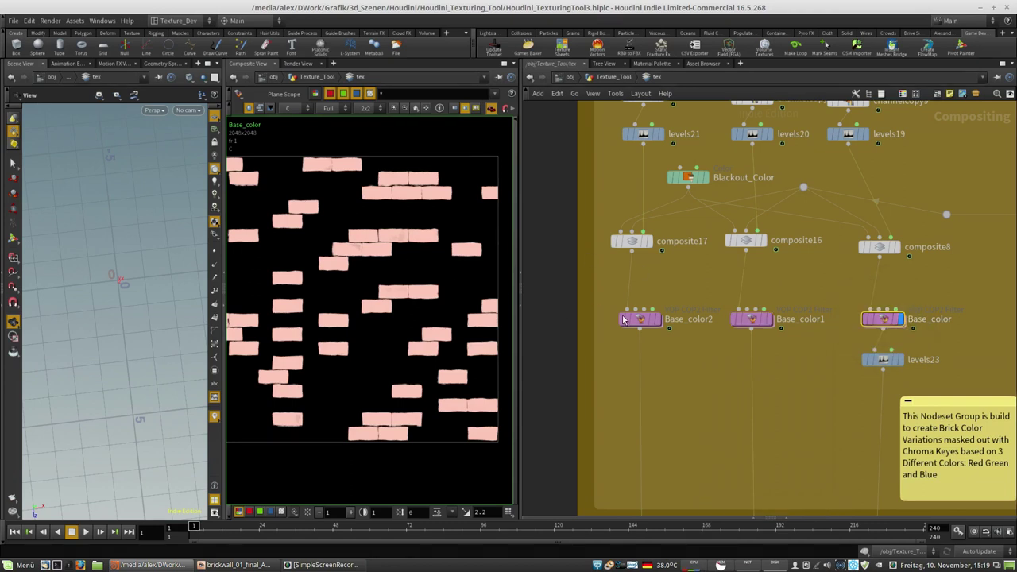
pyautogui.moveTo(890, 366); pyautogui.dragTo(891, 388)
# Step: Display composite19, the last node of the background color group, in the composite view
pyautogui.moveTo(956, 303); pyautogui.dragTo(678, 182, button='middle')
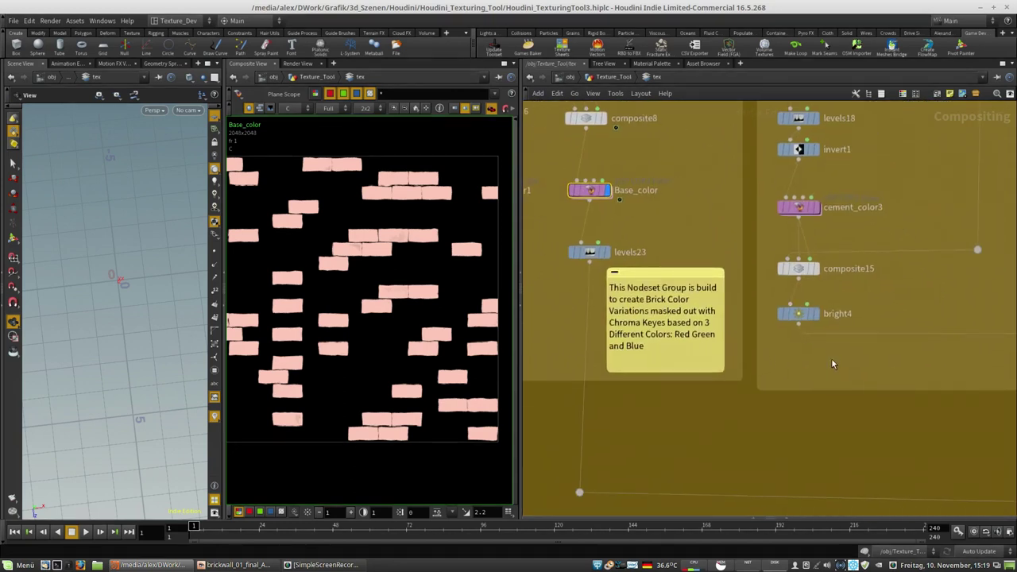
pyautogui.scroll(-3, 674, 248)
pyautogui.moveTo(727, 331); pyautogui.dragTo(601, 316, button='middle')
pyautogui.scroll(3, 748, 363)
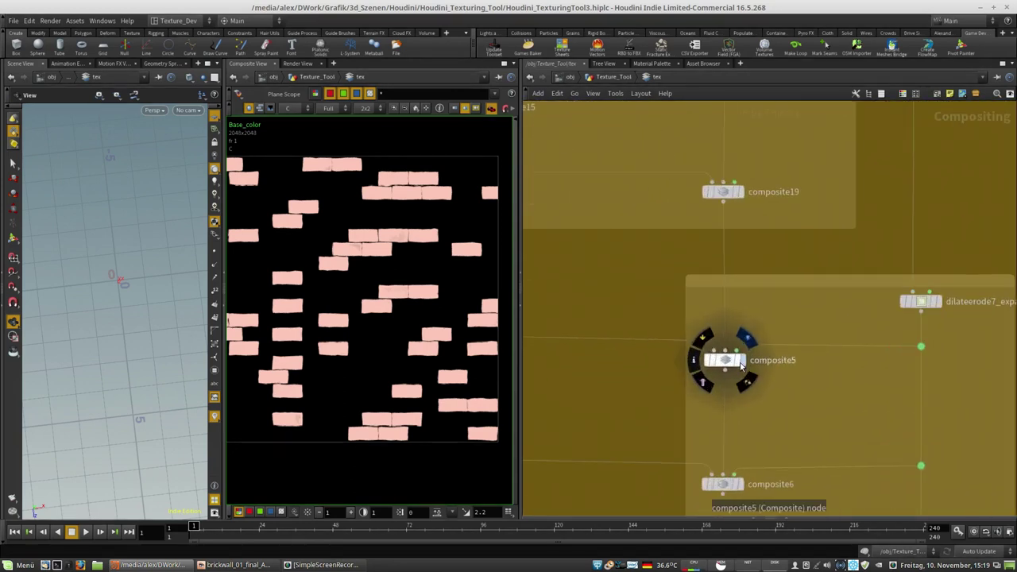
pyautogui.click(735, 194)
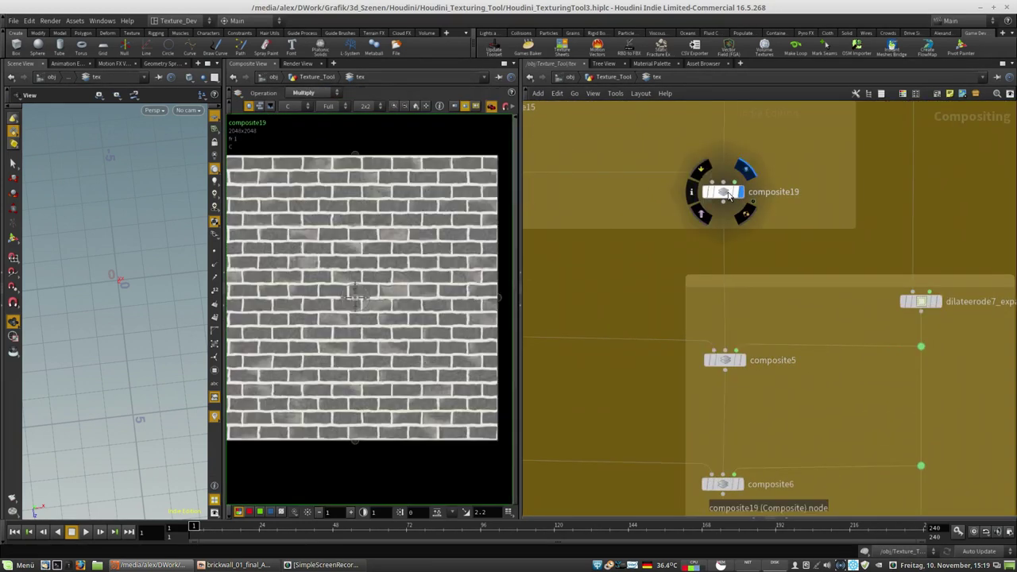
# Step: Look over the background color nodes leading into composite19 and examine its gray brick image up close
pyautogui.scroll(-3, 802, 258)
pyautogui.moveTo(856, 178); pyautogui.dragTo(844, 345, button='middle')
pyautogui.moveTo(827, 192); pyautogui.dragTo(817, 367, button='middle')
pyautogui.moveTo(806, 216); pyautogui.dragTo(801, 302, button='middle')
pyautogui.moveTo(858, 450); pyautogui.dragTo(843, 212, button='middle')
pyautogui.moveTo(812, 332); pyautogui.dragTo(849, 243, button='middle')
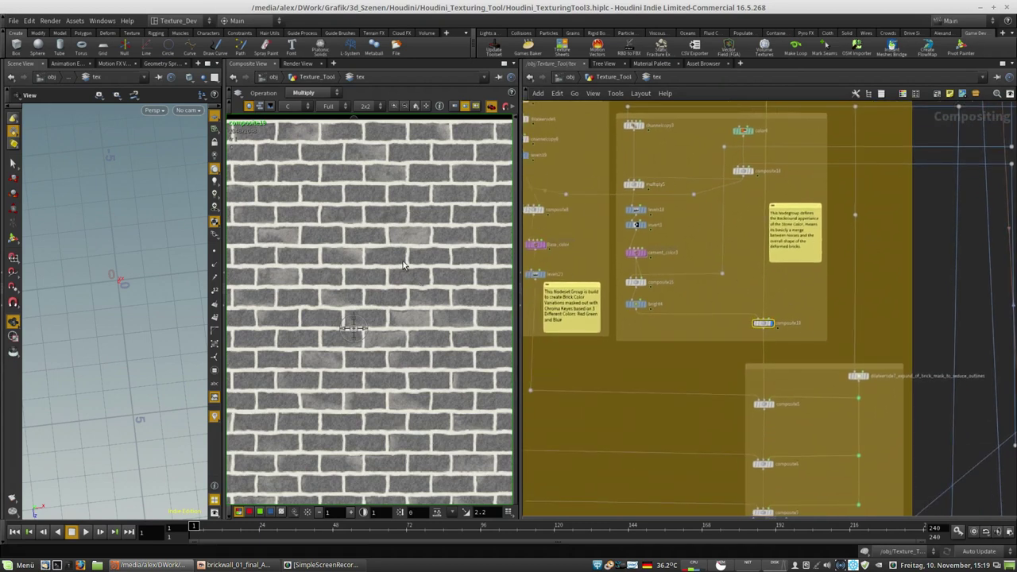
pyautogui.scroll(3, 402, 269)
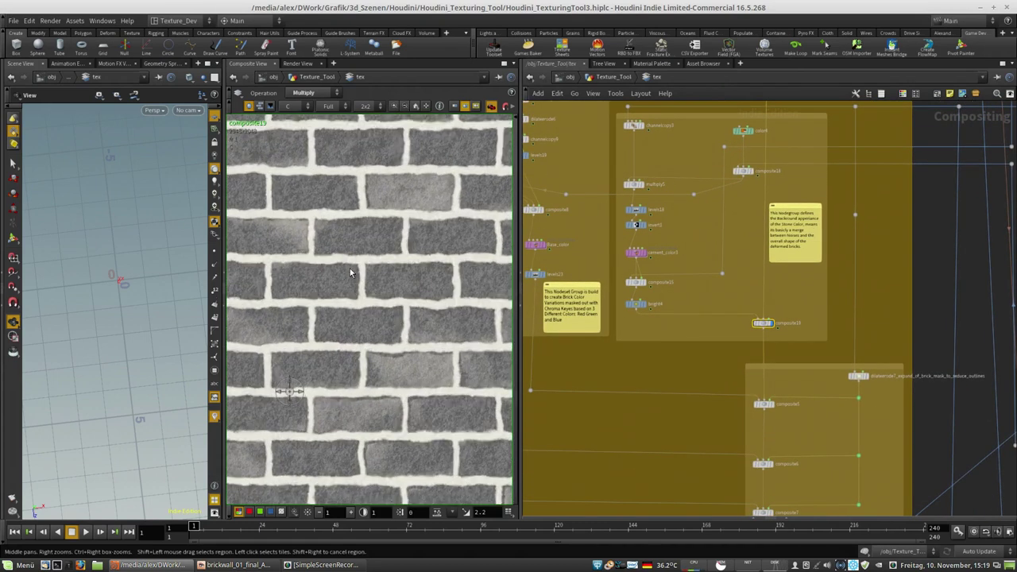
# Step: Display composite5, composite6 and composite7 one after another to show how the color variations merge onto the background color
pyautogui.scroll(-3, 351, 273)
pyautogui.moveTo(771, 403); pyautogui.dragTo(767, 285, button='middle')
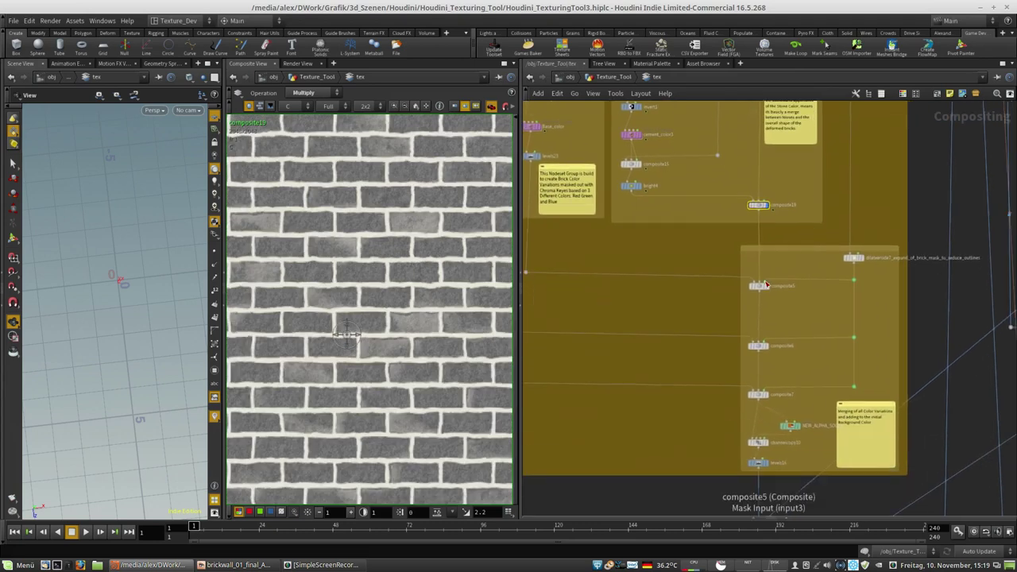
pyautogui.click(765, 284)
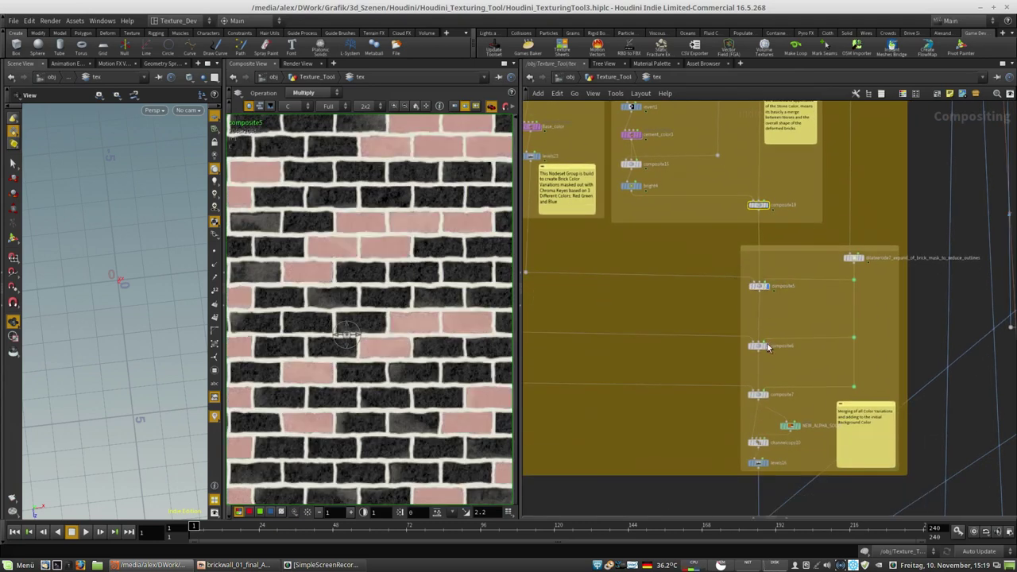
pyautogui.click(758, 346)
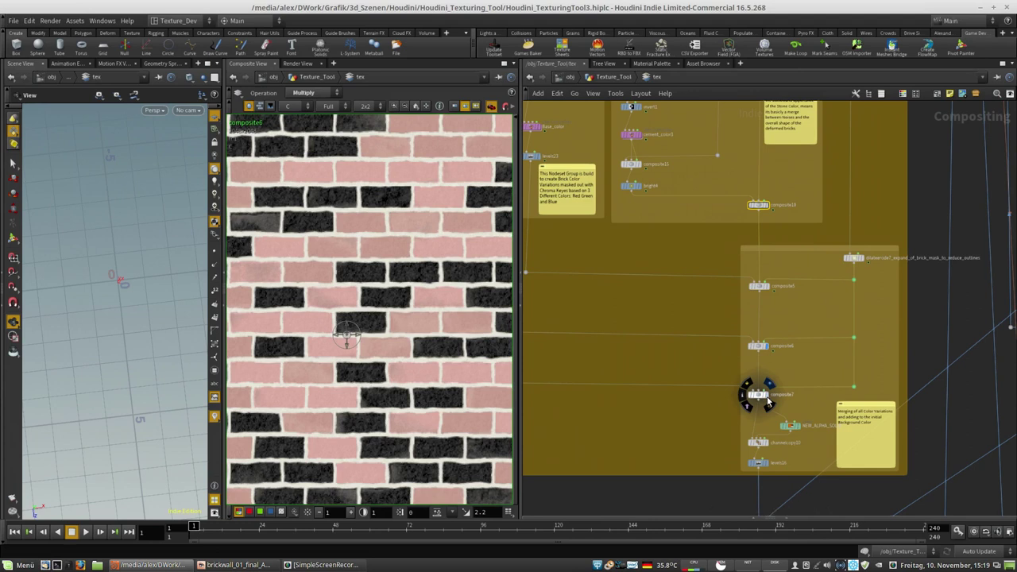
pyautogui.click(768, 402)
pyautogui.scroll(3, 370, 263)
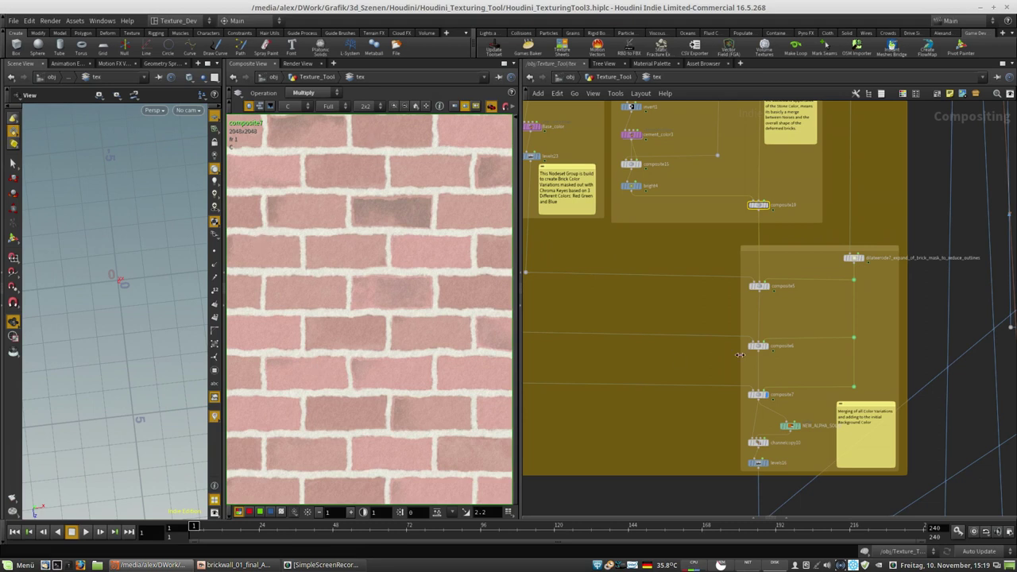
# Step: Trace the brick mask connection from dilateerode7 back to the red section and display the whole crop4 pattern in the composite view
pyautogui.moveTo(829, 355); pyautogui.dragTo(749, 218, button='middle')
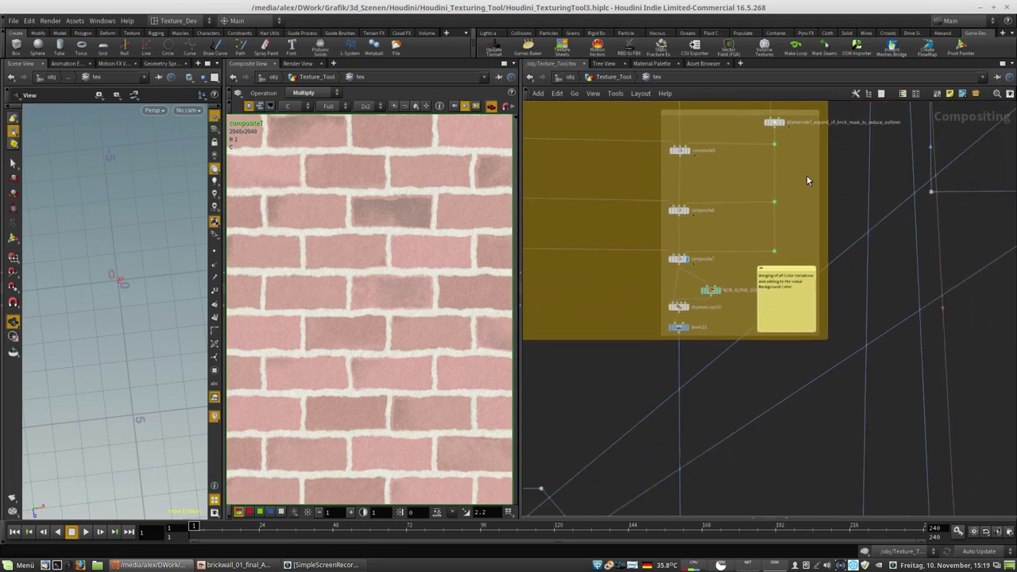
pyautogui.moveTo(806, 181); pyautogui.dragTo(799, 259, button='middle')
pyautogui.moveTo(795, 149); pyautogui.dragTo(707, 338, button='middle')
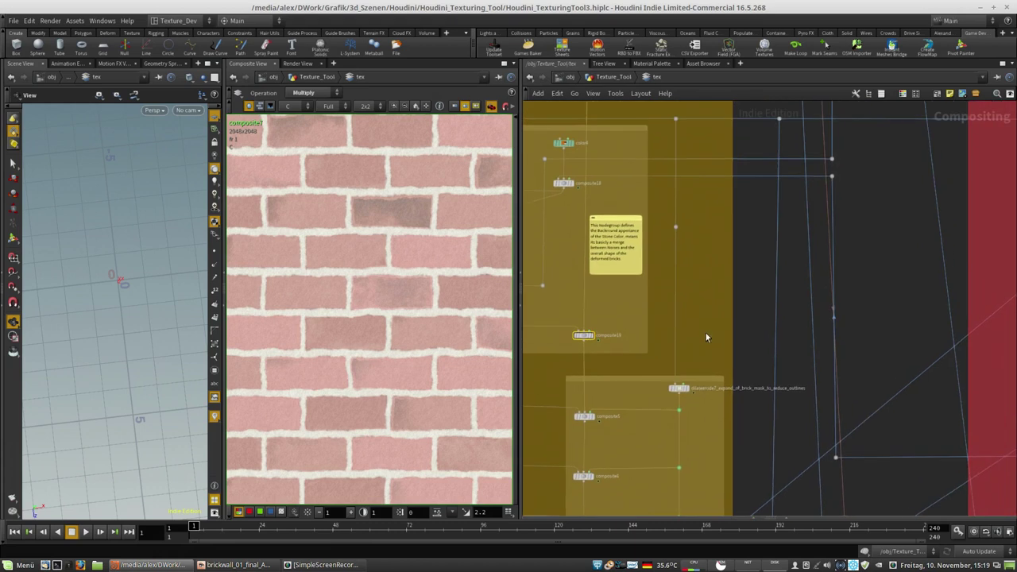
pyautogui.moveTo(713, 180); pyautogui.dragTo(666, 335, button='middle')
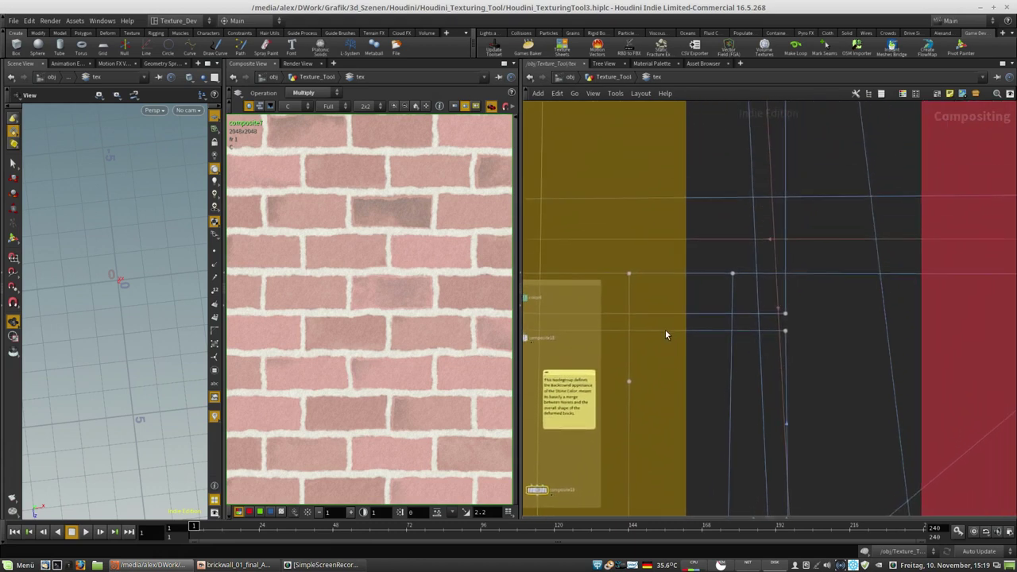
pyautogui.scroll(-5, 668, 334)
pyautogui.moveTo(838, 289); pyautogui.dragTo(779, 266, button='middle')
pyautogui.scroll(5, 786, 288)
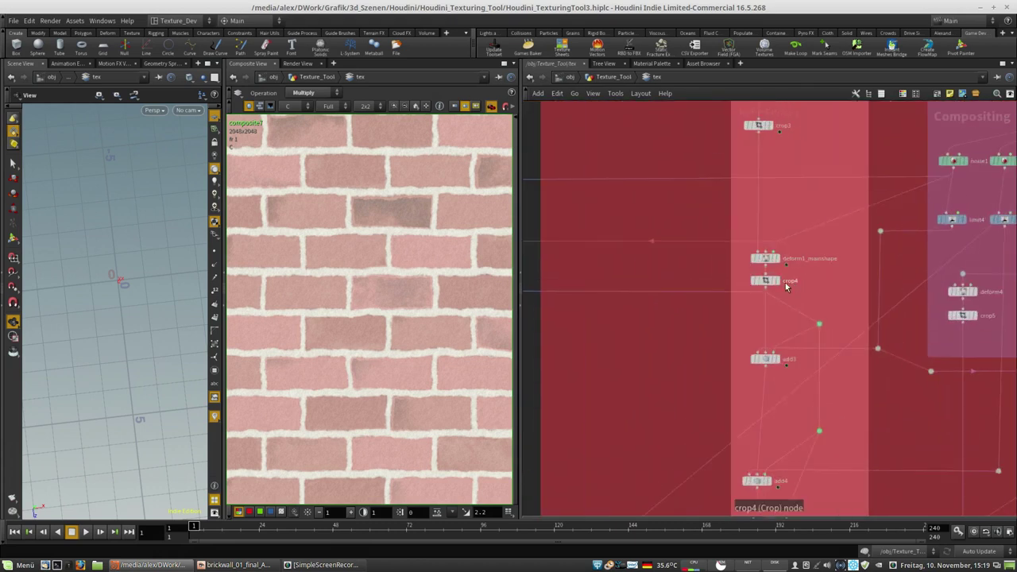
pyautogui.scroll(3, 786, 287)
pyautogui.click(778, 282)
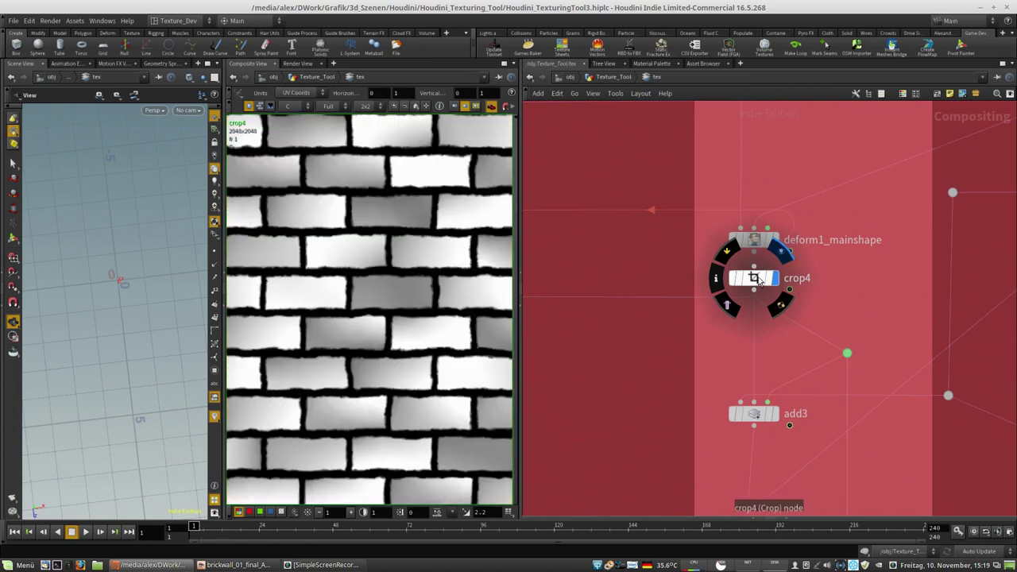
pyautogui.scroll(-3, 433, 215)
pyautogui.moveTo(429, 224); pyautogui.dragTo(331, 242, button='middle')
pyautogui.scroll(-3, 761, 348)
pyautogui.scroll(-3, 761, 350)
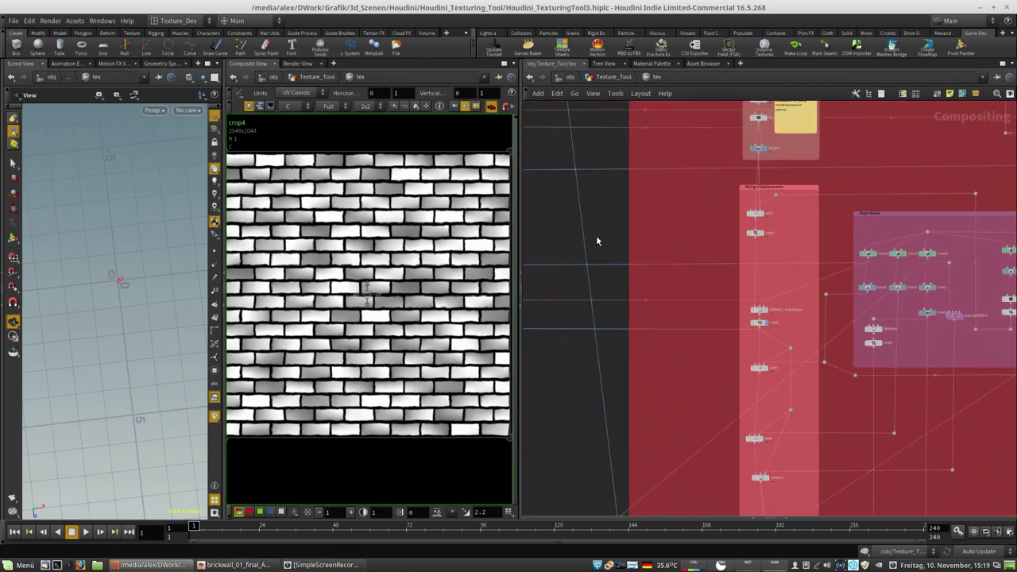
# Step: Display composite14, in the group that brings in variations and shadows from the displacement map, in the composite view
pyautogui.moveTo(597, 237); pyautogui.dragTo(849, 174, button='middle')
pyautogui.scroll(-4, 754, 204)
pyautogui.scroll(4, 663, 352)
pyautogui.moveTo(604, 389); pyautogui.dragTo(672, 178, button='middle')
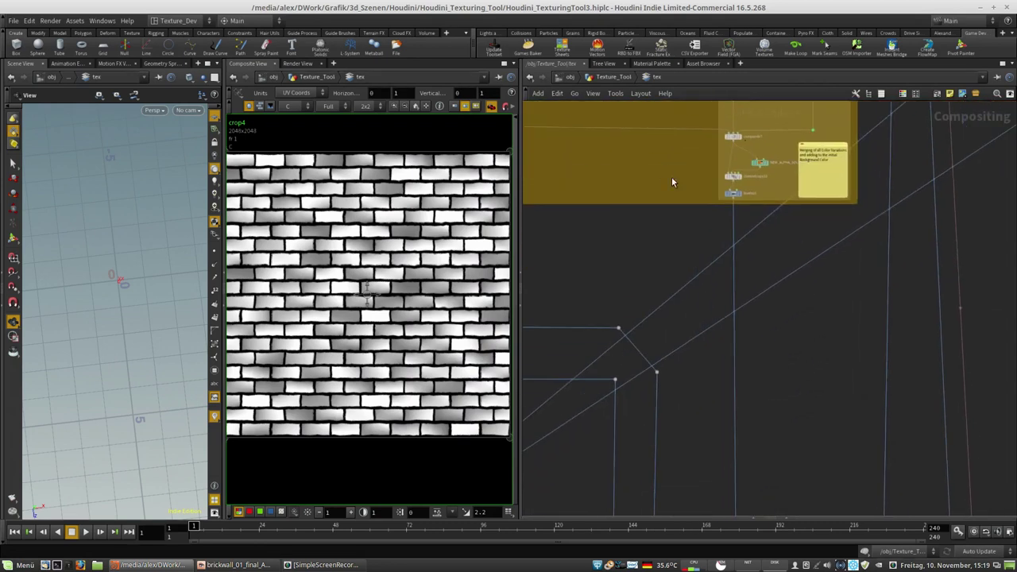
pyautogui.moveTo(741, 383); pyautogui.dragTo(797, 171, button='middle')
pyautogui.scroll(-3, 728, 196)
pyautogui.moveTo(815, 383); pyautogui.dragTo(715, 336, button='middle')
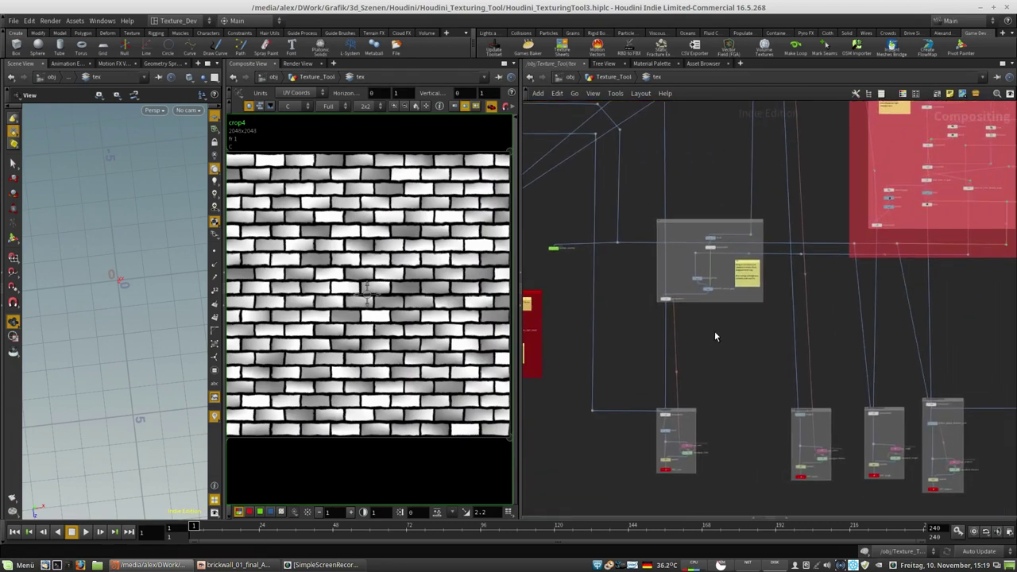
pyautogui.scroll(4, 715, 337)
pyautogui.moveTo(629, 368)
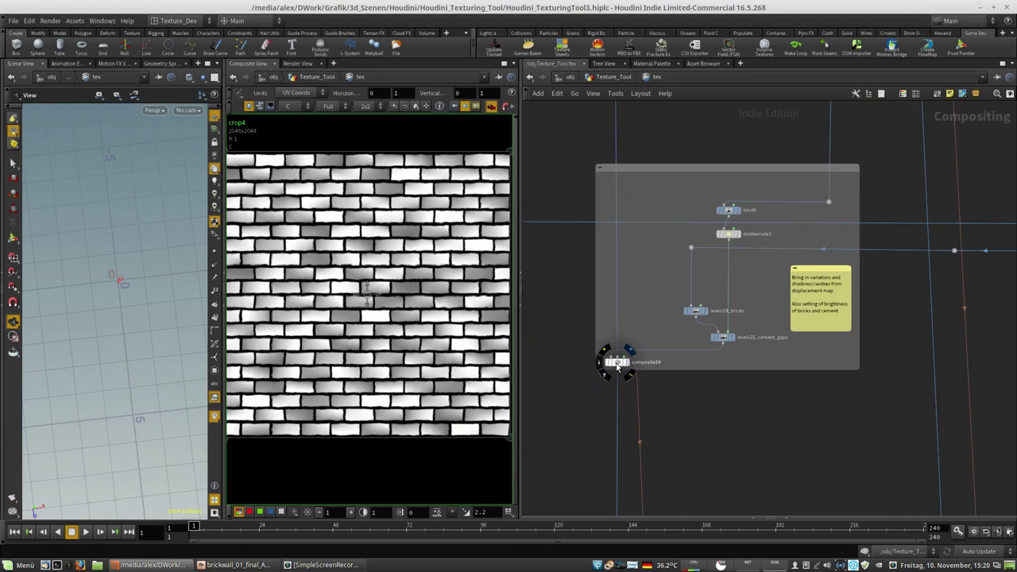
pyautogui.click(620, 364)
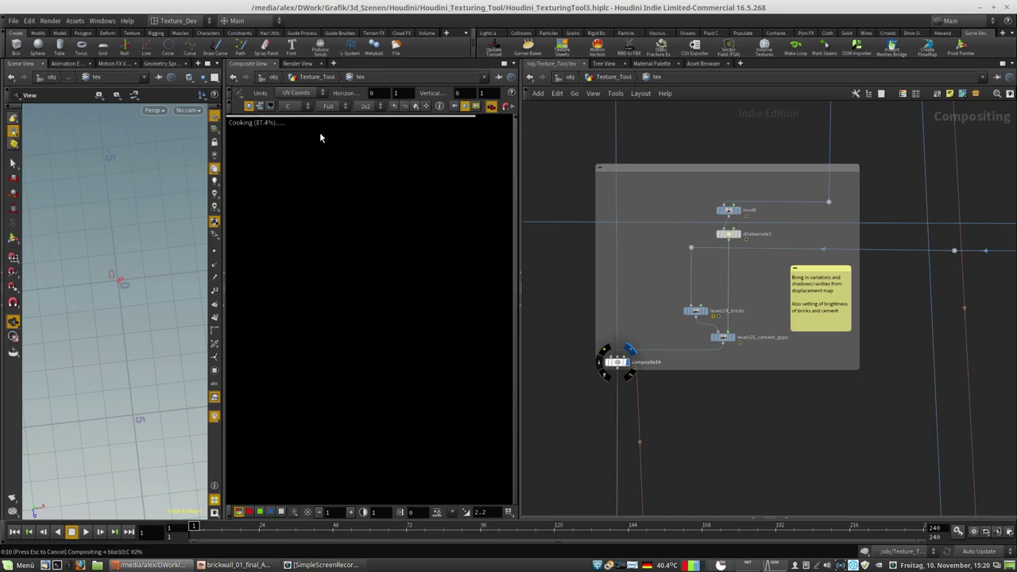
# Step: Examine the composite14 brick texture up close and as a whole image
pyautogui.scroll(4, 352, 204)
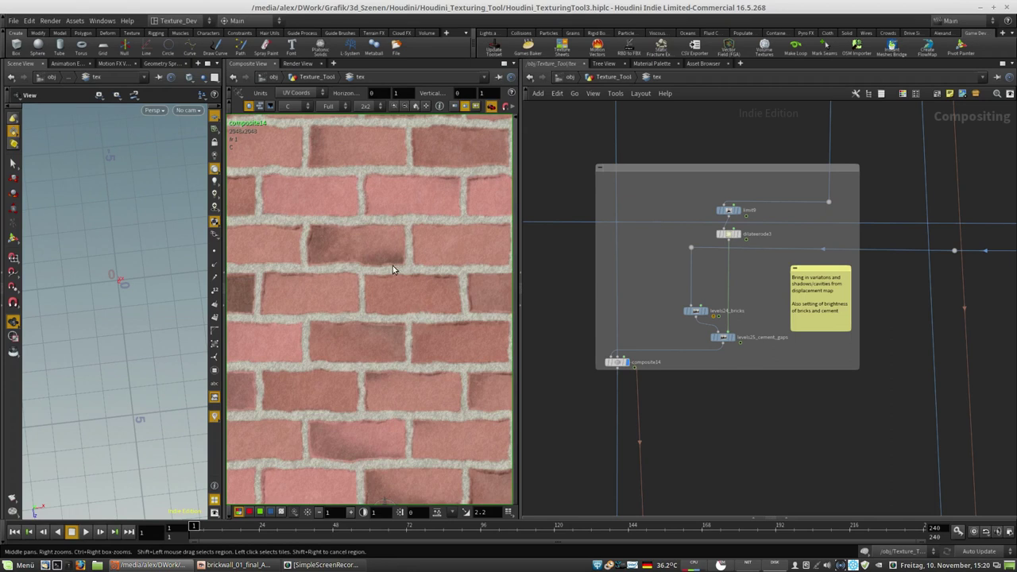
pyautogui.scroll(-5, 392, 265)
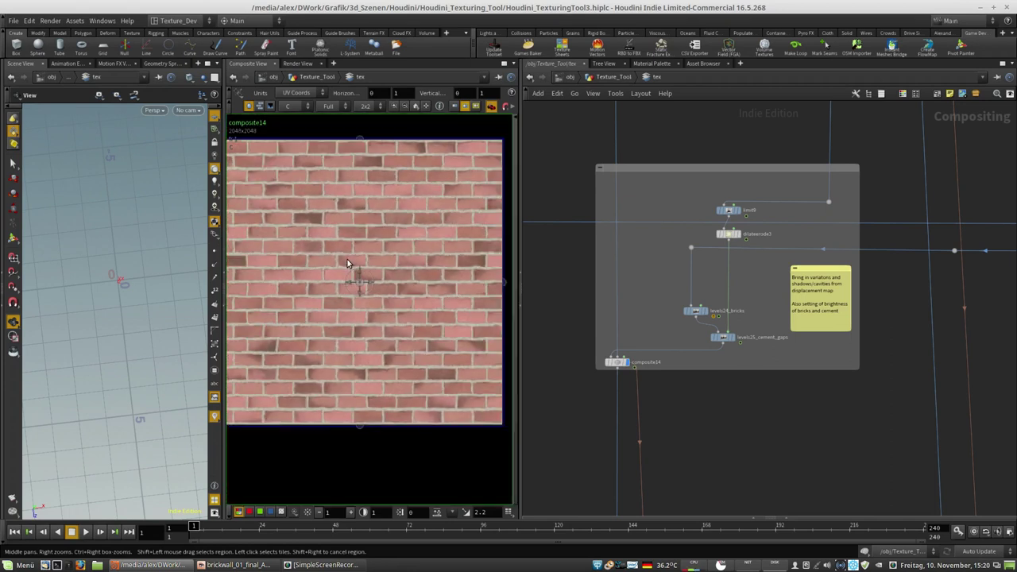
pyautogui.scroll(1, 347, 263)
# Step: Examine the COLOR OUT group's node chain from composite21 and limit7 through rop_color, copoutput_Color and switch1 to OUT_color
pyautogui.scroll(-4, 715, 254)
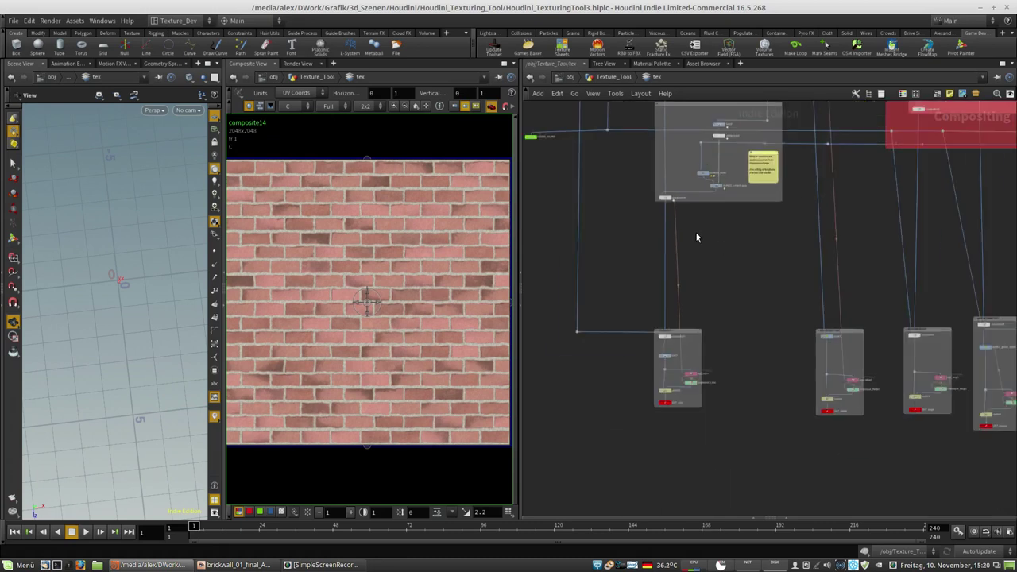
pyautogui.scroll(5, 739, 243)
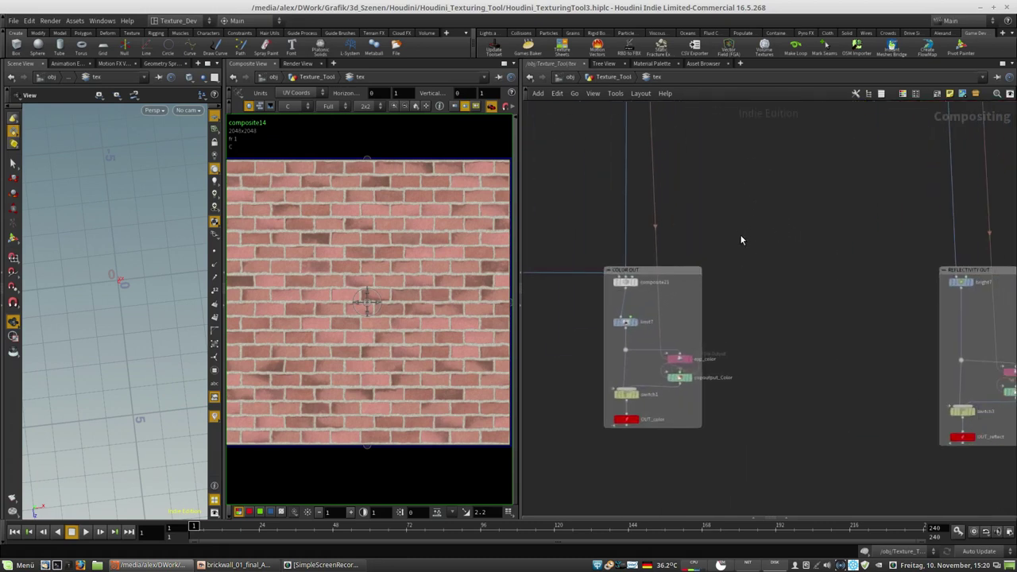
pyautogui.moveTo(805, 241)
pyautogui.mouseDown(button='middle')
pyautogui.moveTo(646, 251)
pyautogui.moveTo(820, 236)
pyautogui.mouseUp(button='middle')
pyautogui.scroll(4, 681, 379)
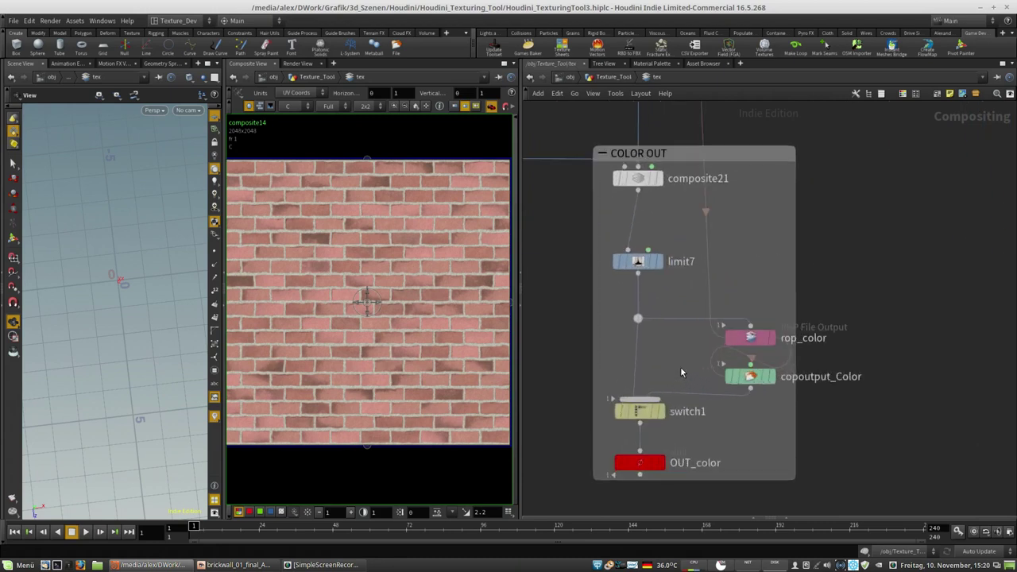
pyautogui.moveTo(645, 420); pyautogui.dragTo(644, 423)
pyautogui.moveTo(883, 316); pyautogui.dragTo(855, 339, button='middle')
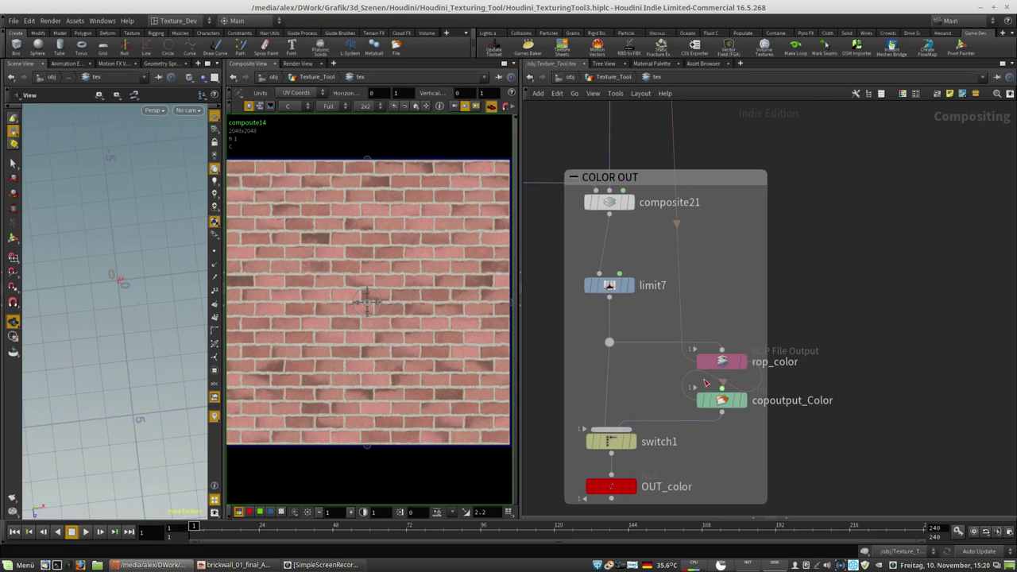
pyautogui.moveTo(720, 399); pyautogui.dragTo(722, 402)
pyautogui.moveTo(615, 450)
pyautogui.moveTo(854, 383)
pyautogui.mouseDown(button='middle')
pyautogui.moveTo(866, 380)
pyautogui.moveTo(856, 375)
pyautogui.mouseUp(button='middle')
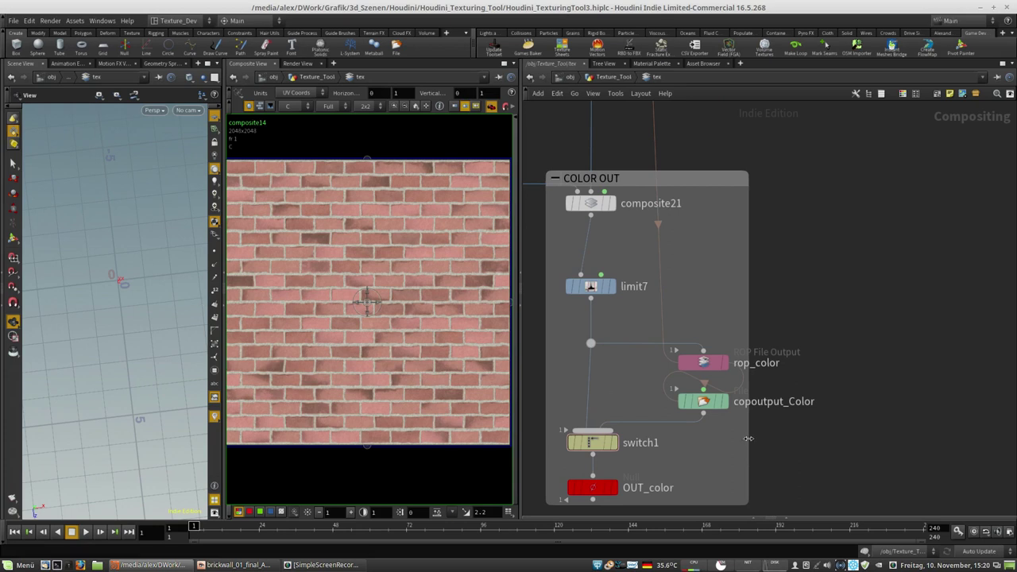
# Step: Show the parameters of rop_color in the COLOR OUT group and highlight its Output Picture path
pyautogui.moveTo(720, 566)
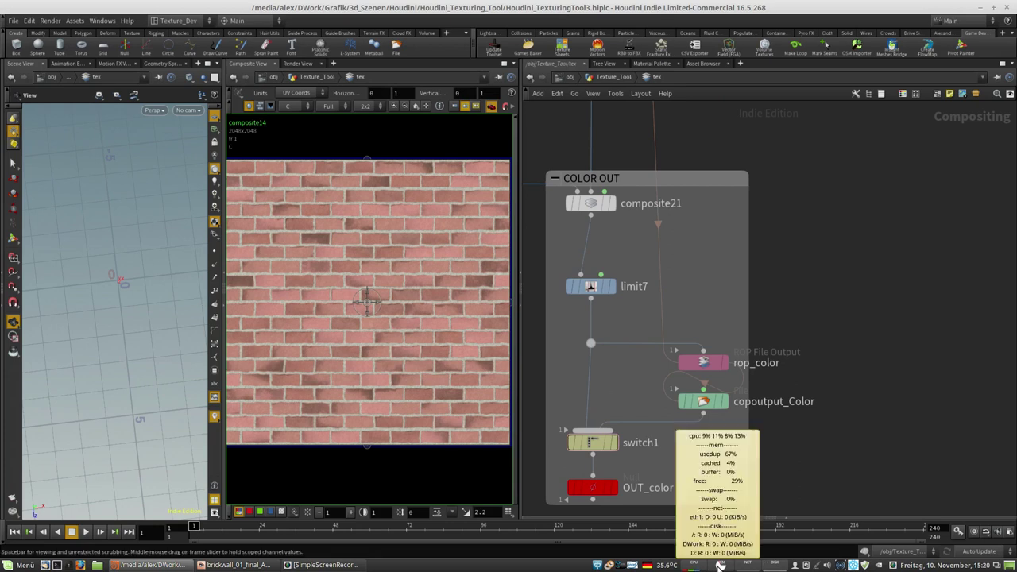
pyautogui.moveTo(590, 443)
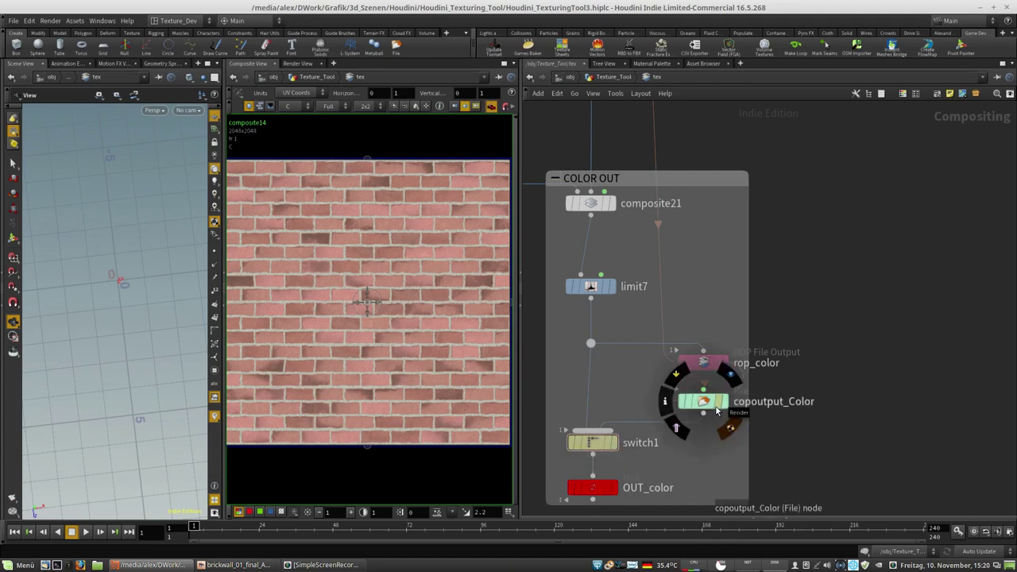
pyautogui.click(717, 409)
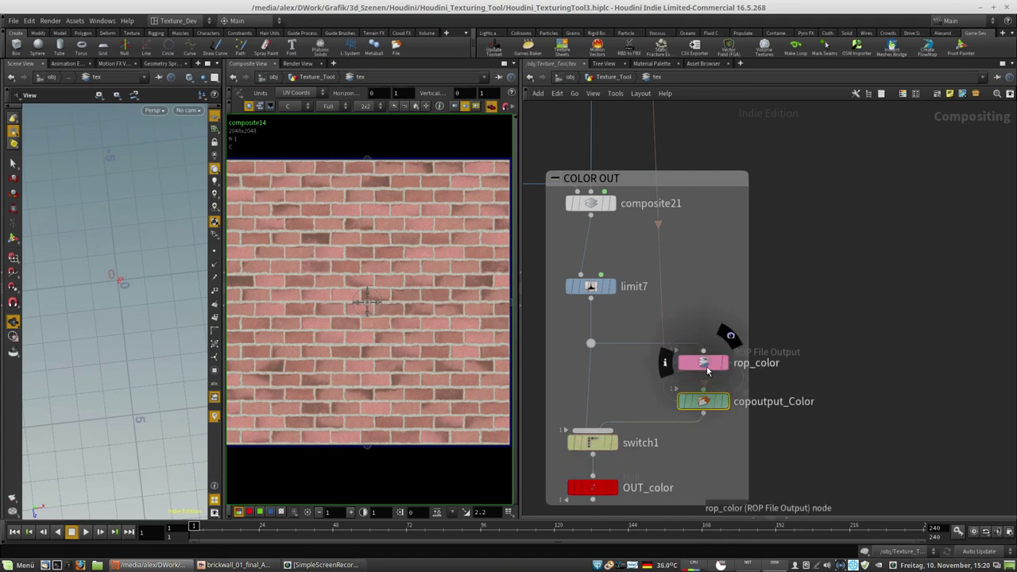
pyautogui.click(707, 369)
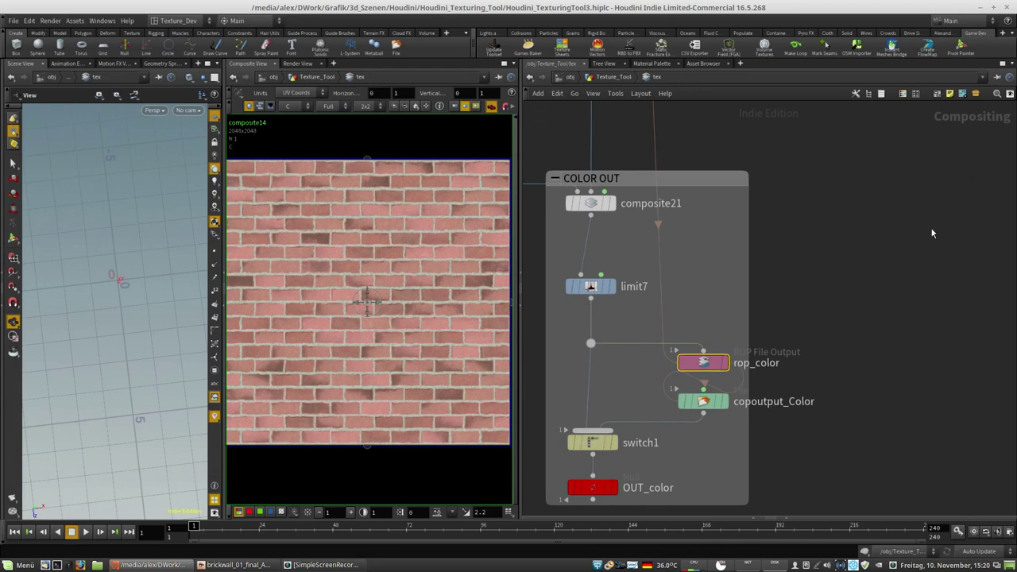
pyautogui.press('p')
pyautogui.moveTo(923, 233); pyautogui.dragTo(837, 241)
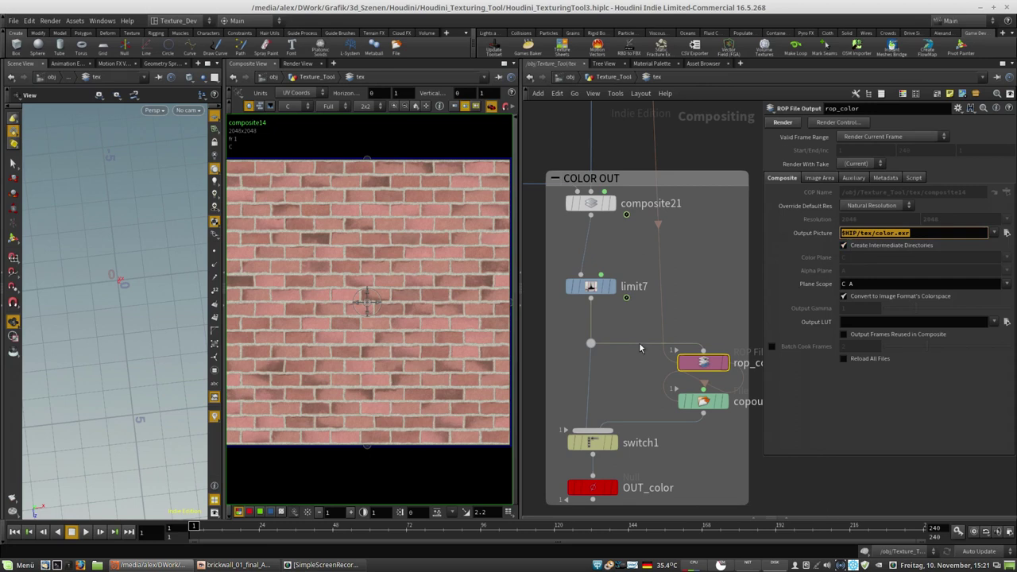
# Step: Show the parameters of copoutput_Color and of switch1, the node that chooses between limit7 and the saved file
pyautogui.click(701, 279)
pyautogui.moveTo(711, 290); pyautogui.dragTo(646, 273, button='middle')
pyautogui.moveTo(645, 373); pyautogui.dragTo(682, 313, button='middle')
pyautogui.click(677, 326)
pyautogui.click(564, 366)
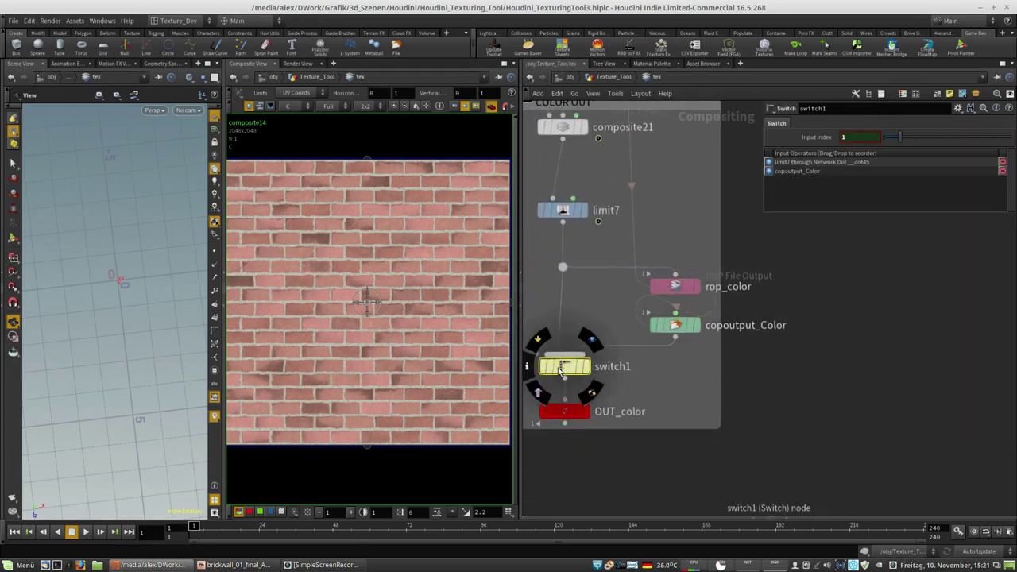
# Step: Show the tex network's cached texture options one level up, then return inside tex and check the system memory usage
pyautogui.press('u')
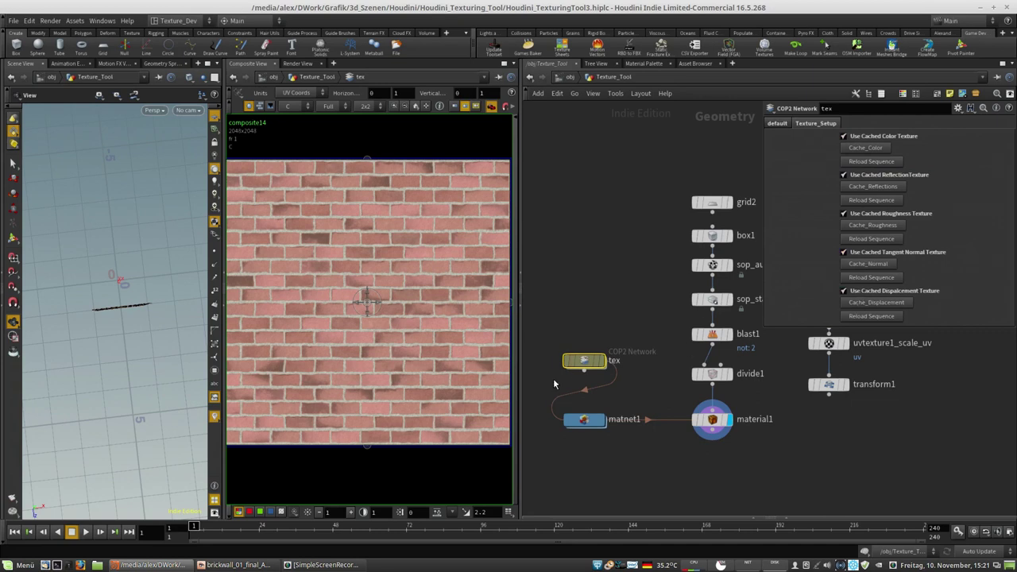
pyautogui.doubleClick(585, 360)
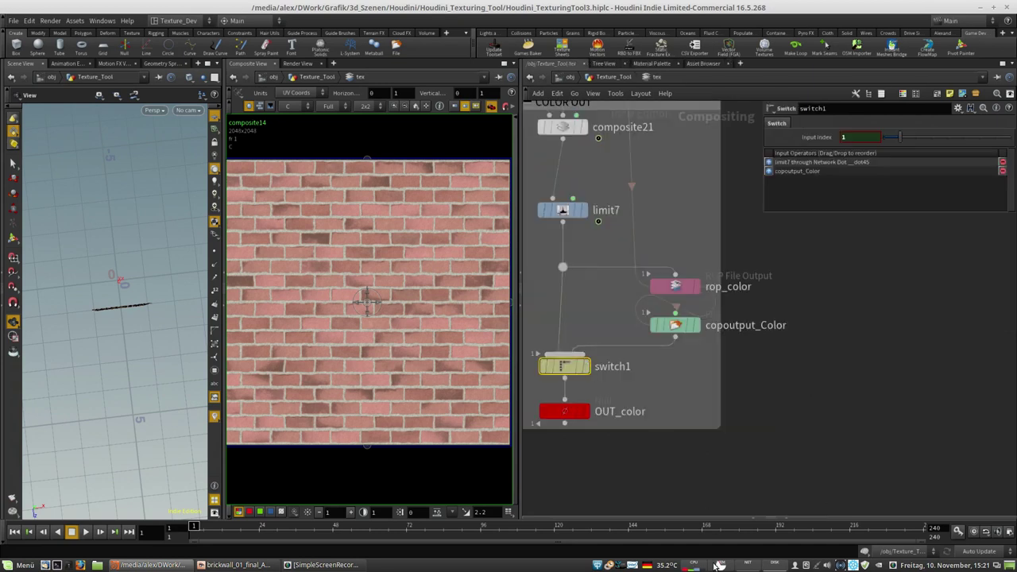
pyautogui.moveTo(720, 565)
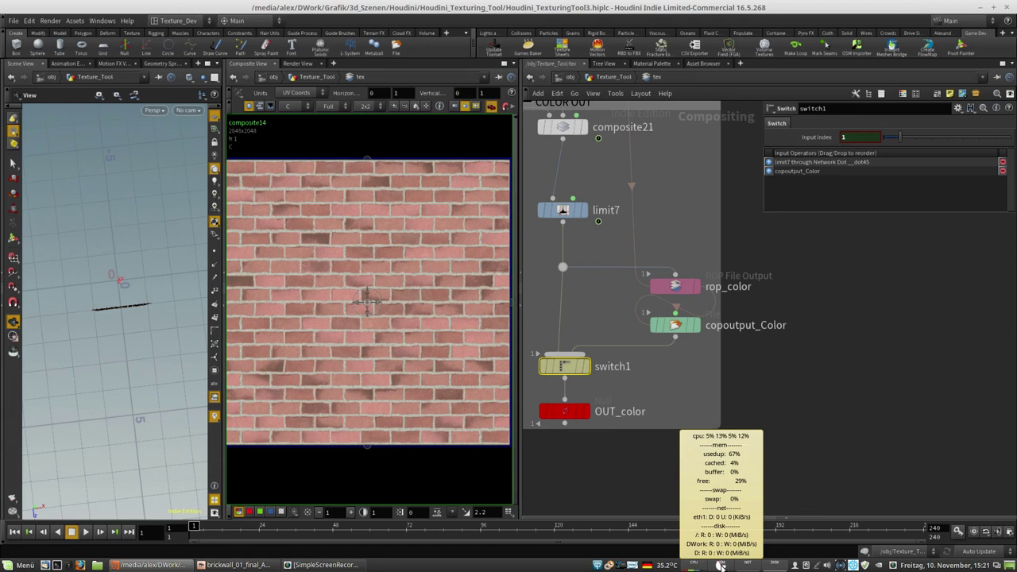
# Step: Look over the output groups beside COLOR OUT, return to COLOR OUT, and recheck the system memory usage
pyautogui.moveTo(767, 392); pyautogui.dragTo(795, 474, button='middle')
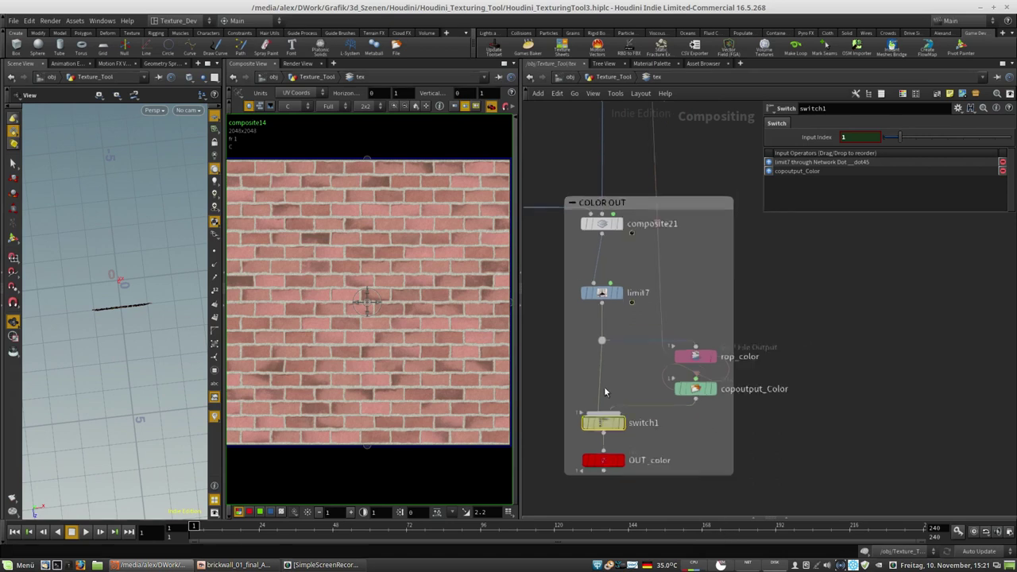
pyautogui.scroll(-5, 614, 403)
pyautogui.moveTo(672, 356); pyautogui.dragTo(612, 366, button='middle')
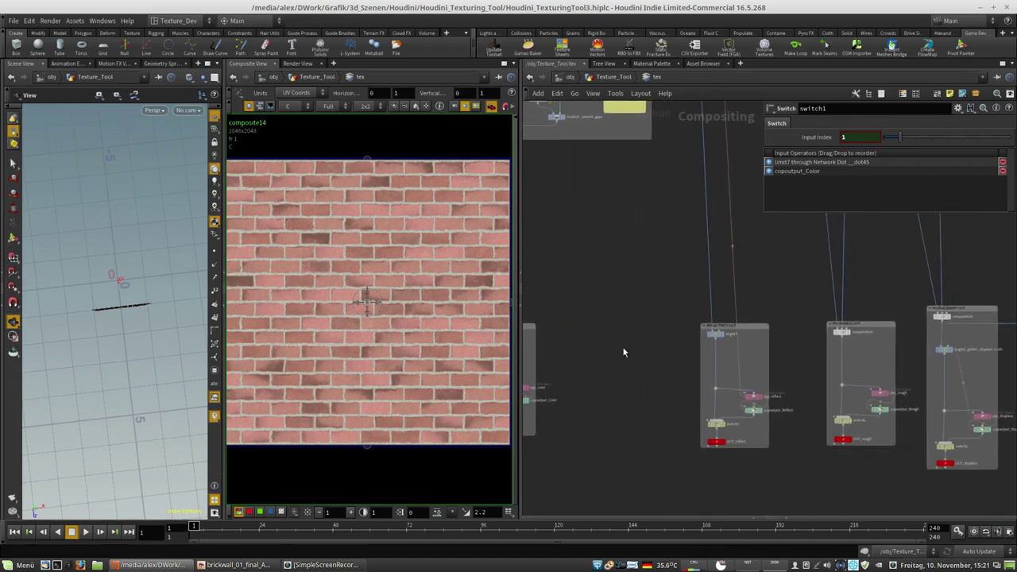
pyautogui.moveTo(783, 357); pyautogui.dragTo(833, 374, button='middle')
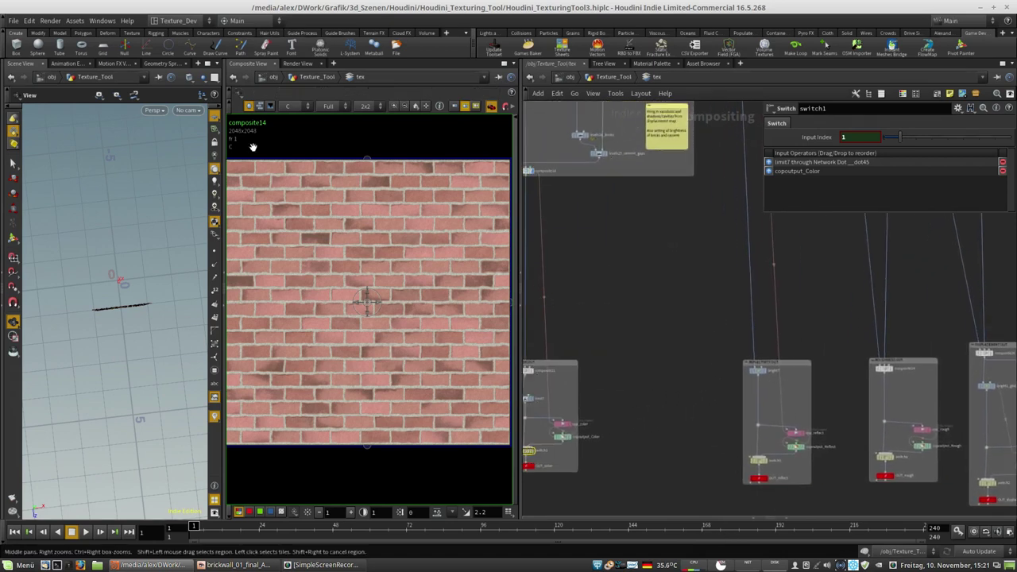
pyautogui.moveTo(577, 326); pyautogui.dragTo(662, 286, button='middle')
pyautogui.scroll(4, 626, 397)
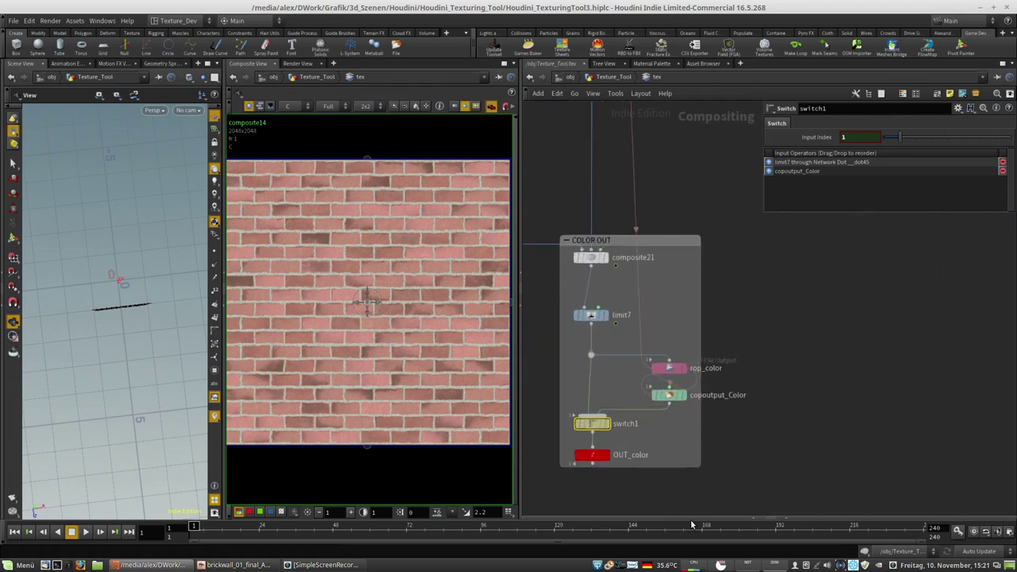
pyautogui.moveTo(720, 566)
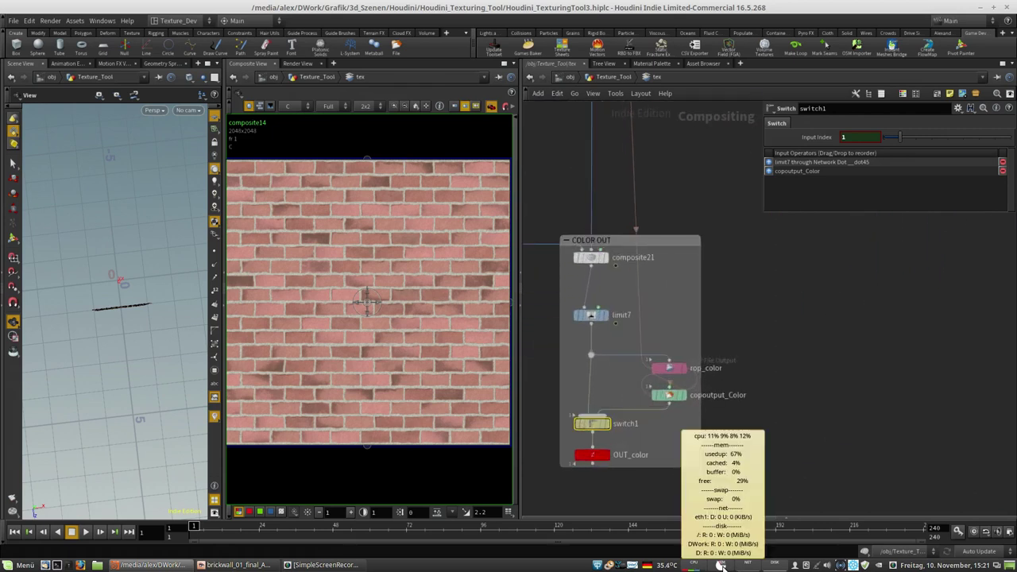
# Step: Clear the compositing cache and check the system memory usage again
pyautogui.click(51, 22)
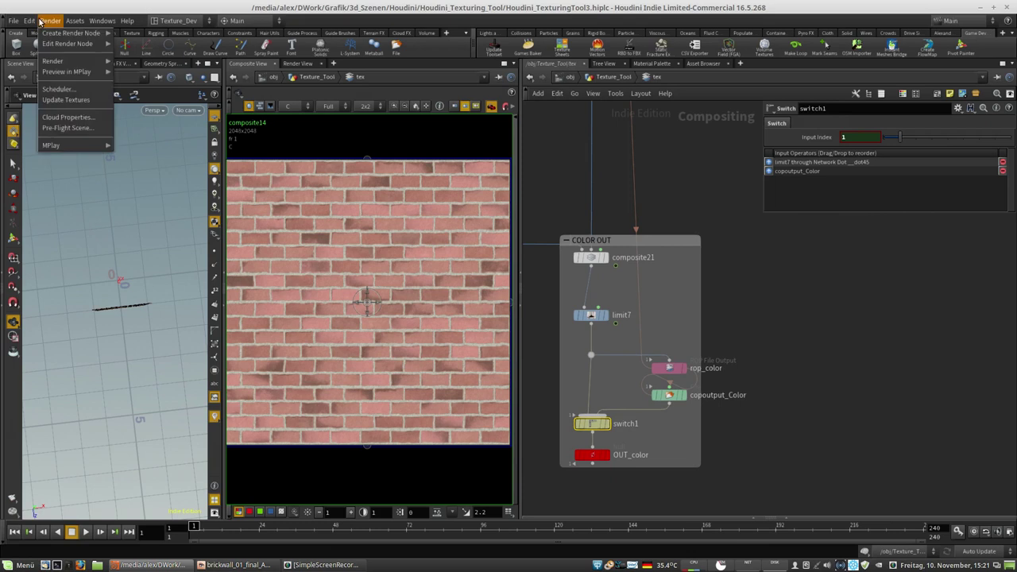
pyautogui.moveTo(32, 23)
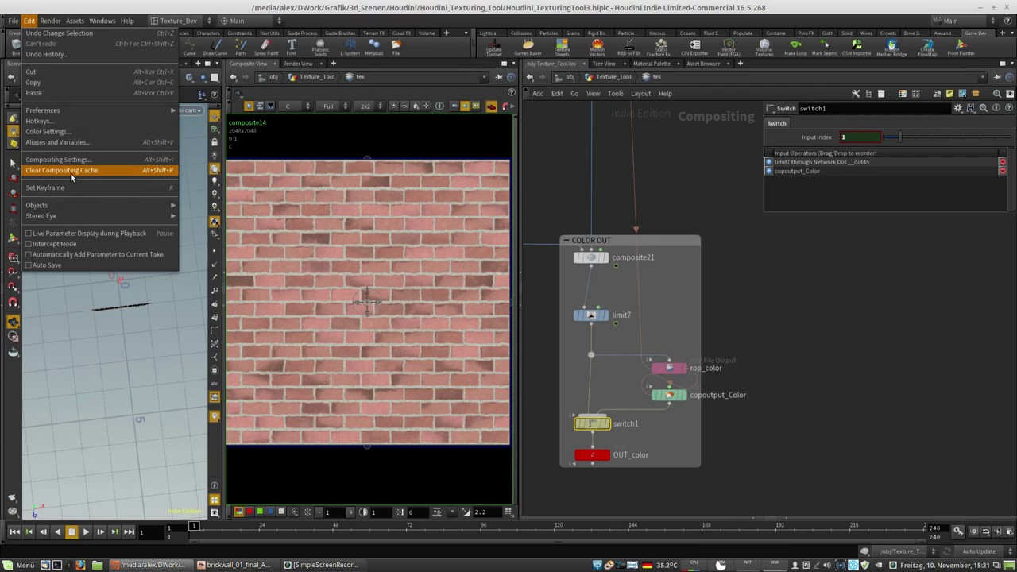
pyautogui.click(158, 171)
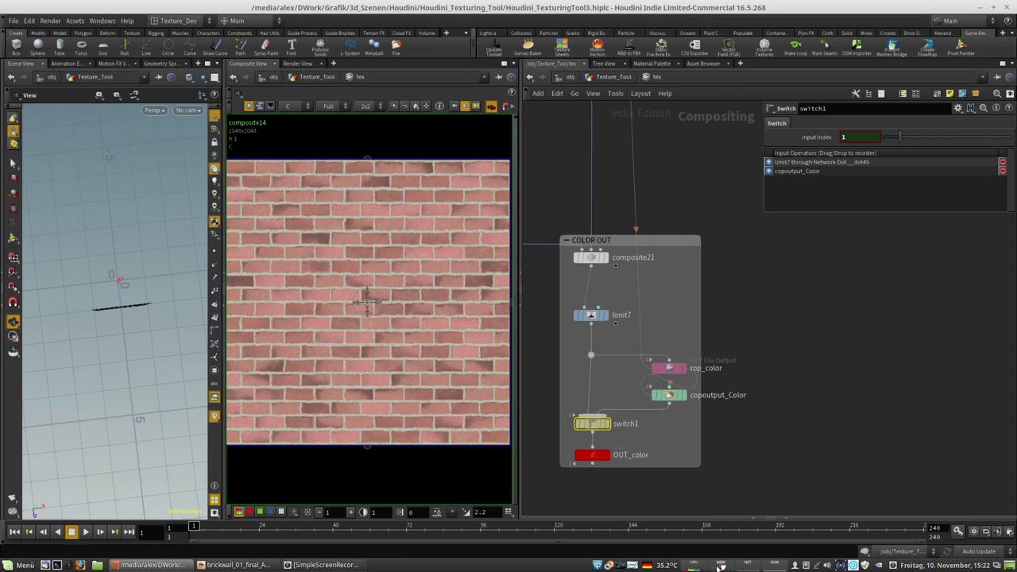
pyautogui.moveTo(722, 567)
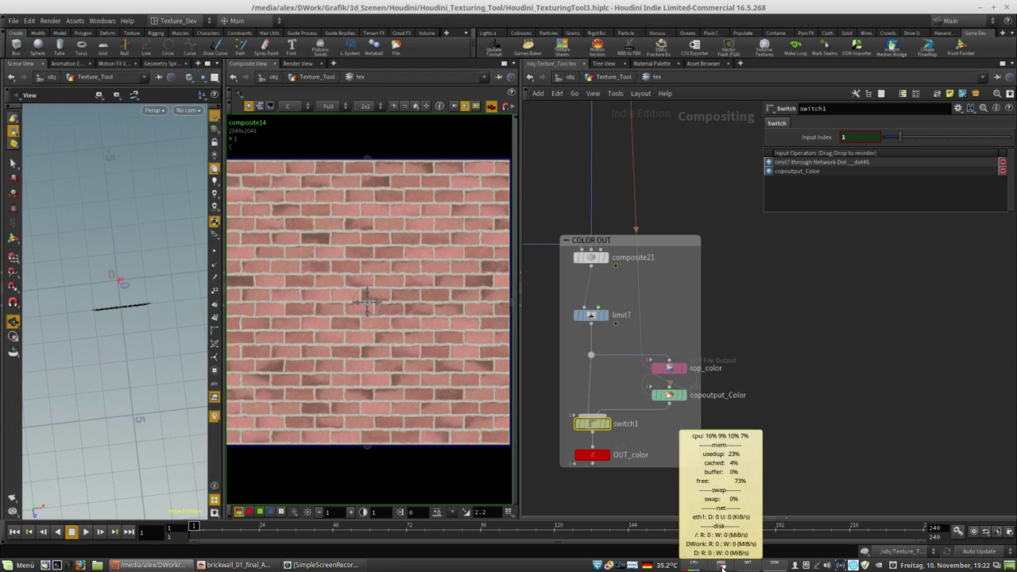
# Step: Examine the remaining output groups and how they connect to the color boxes across the whole tex network
pyautogui.scroll(-6, 784, 367)
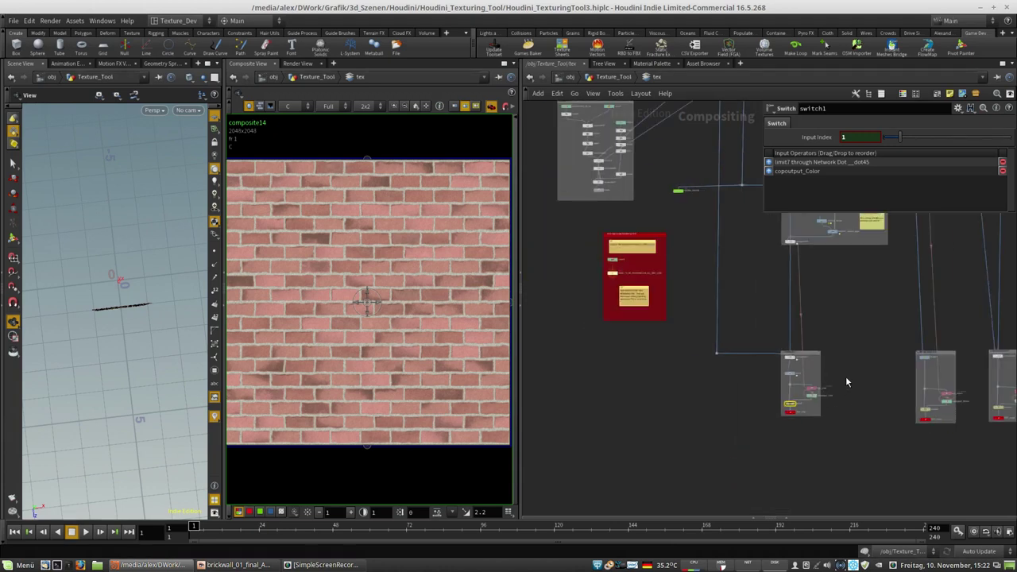
pyautogui.moveTo(845, 383); pyautogui.dragTo(645, 389, button='middle')
pyautogui.moveTo(777, 347); pyautogui.dragTo(650, 371, button='middle')
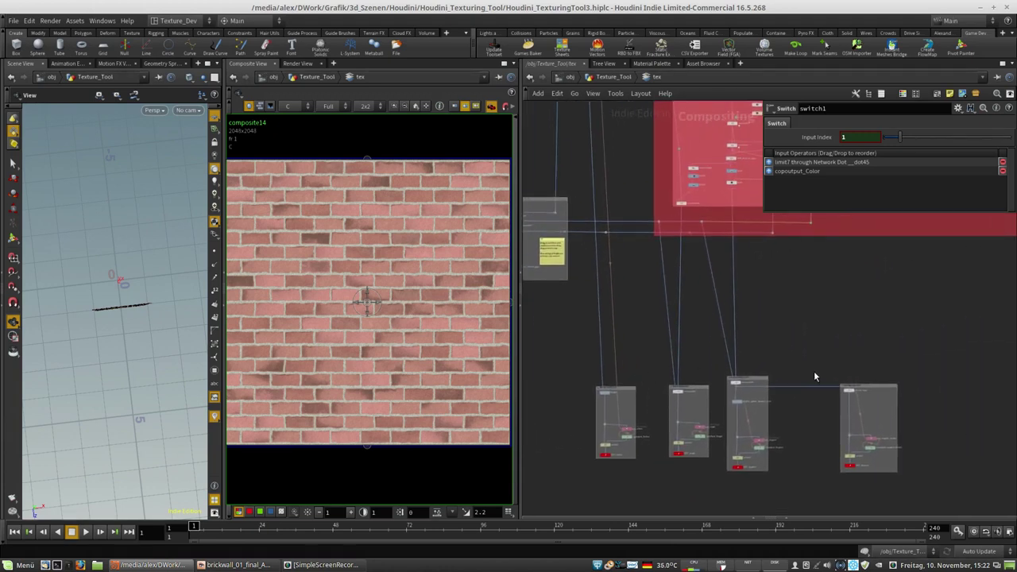
pyautogui.moveTo(888, 383); pyautogui.dragTo(778, 357, button='middle')
pyautogui.moveTo(712, 302); pyautogui.dragTo(707, 510, button='middle')
pyautogui.scroll(-3, 856, 459)
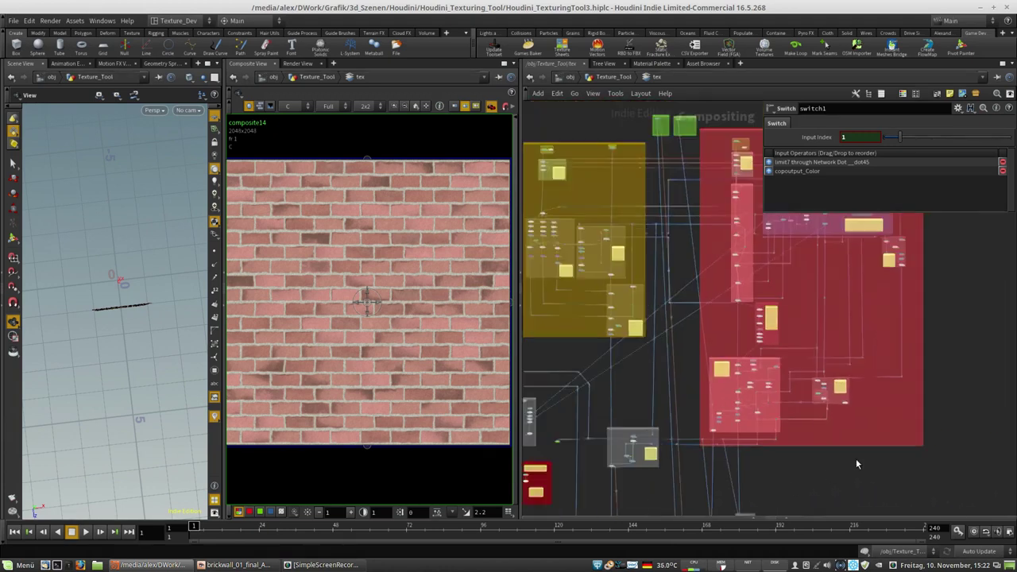
pyautogui.scroll(-1, 857, 458)
pyautogui.scroll(-2, 844, 482)
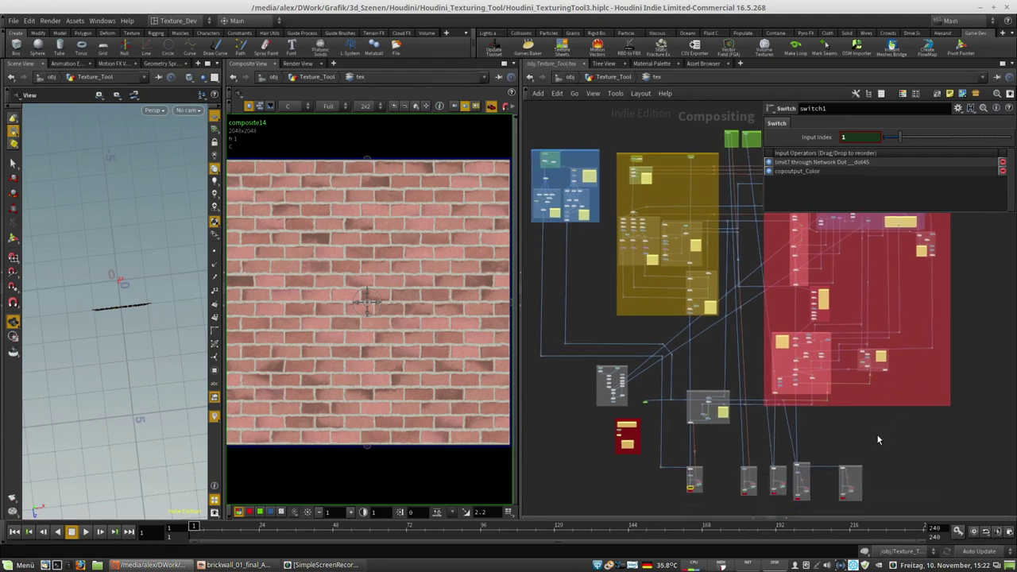
pyautogui.scroll(-2, 876, 434)
pyautogui.moveTo(875, 433); pyautogui.dragTo(867, 441, button='middle')
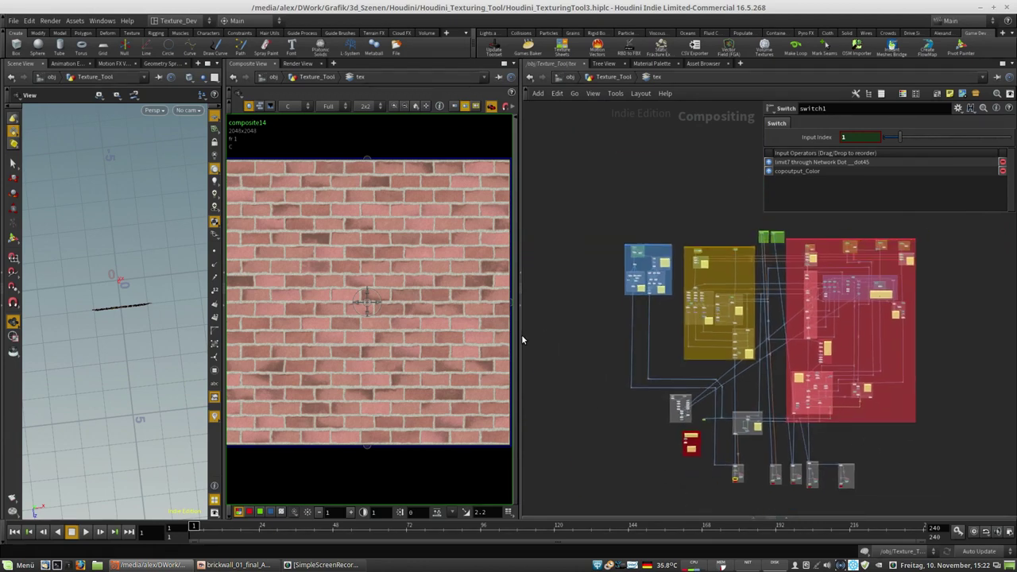
# Step: Examine the blue Additional Painting on the WALL box and its outgoing connections, slightly widening the composite view
pyautogui.moveTo(655, 307); pyautogui.dragTo(678, 361, button='middle')
pyautogui.scroll(6, 678, 362)
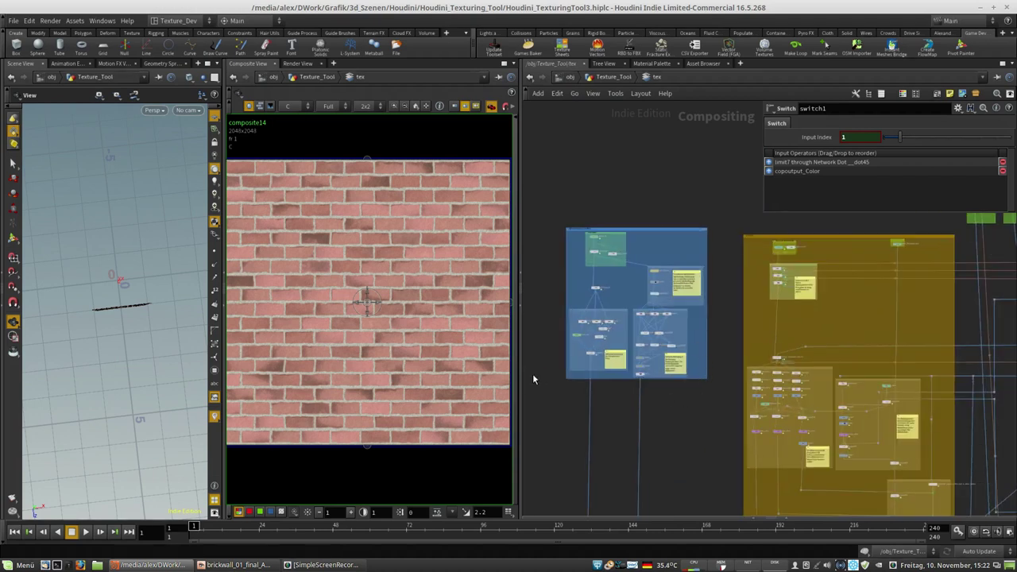
pyautogui.moveTo(522, 378); pyautogui.dragTo(541, 375)
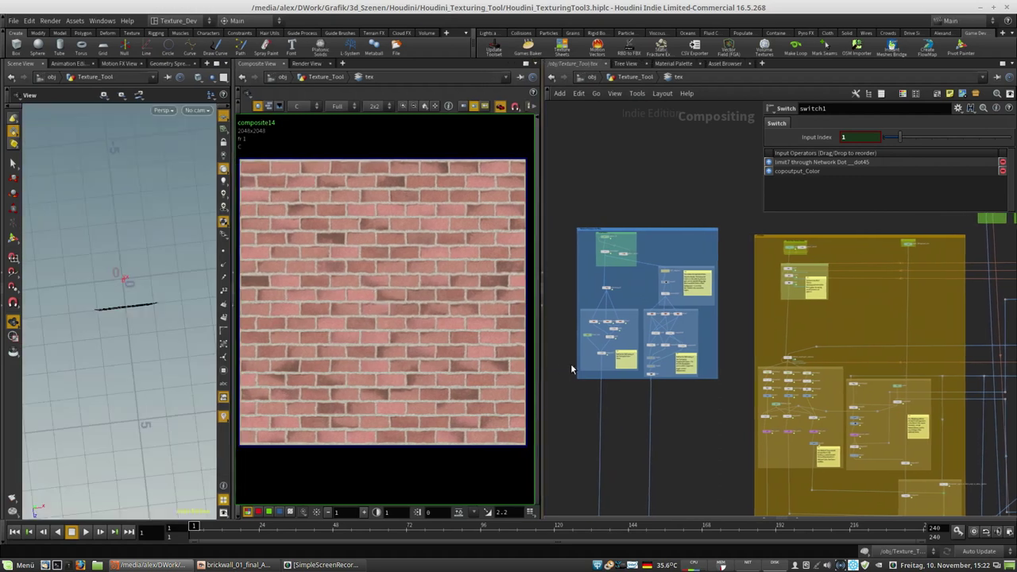
pyautogui.moveTo(672, 407); pyautogui.dragTo(661, 237, button='middle')
pyautogui.scroll(-3, 649, 341)
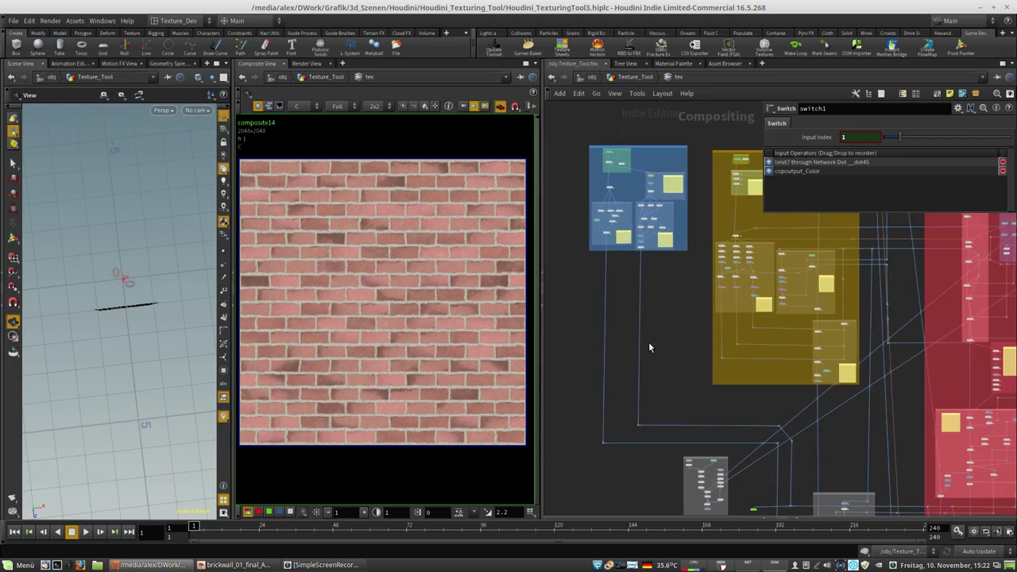
pyautogui.moveTo(647, 300); pyautogui.dragTo(659, 413, button='middle')
pyautogui.scroll(5, 632, 277)
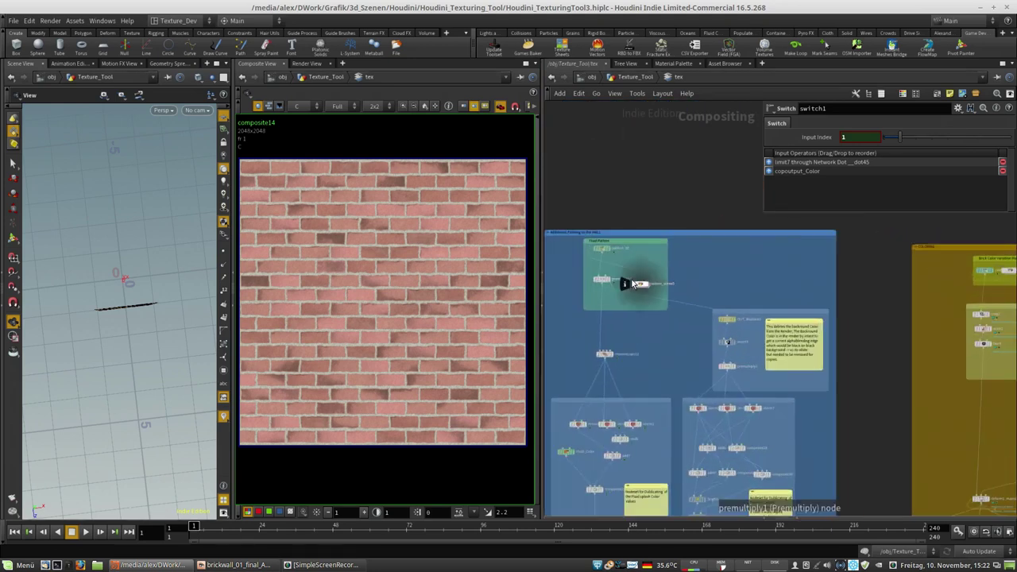
pyautogui.moveTo(637, 341); pyautogui.dragTo(677, 341, button='middle')
pyautogui.moveTo(682, 291); pyautogui.dragTo(691, 294)
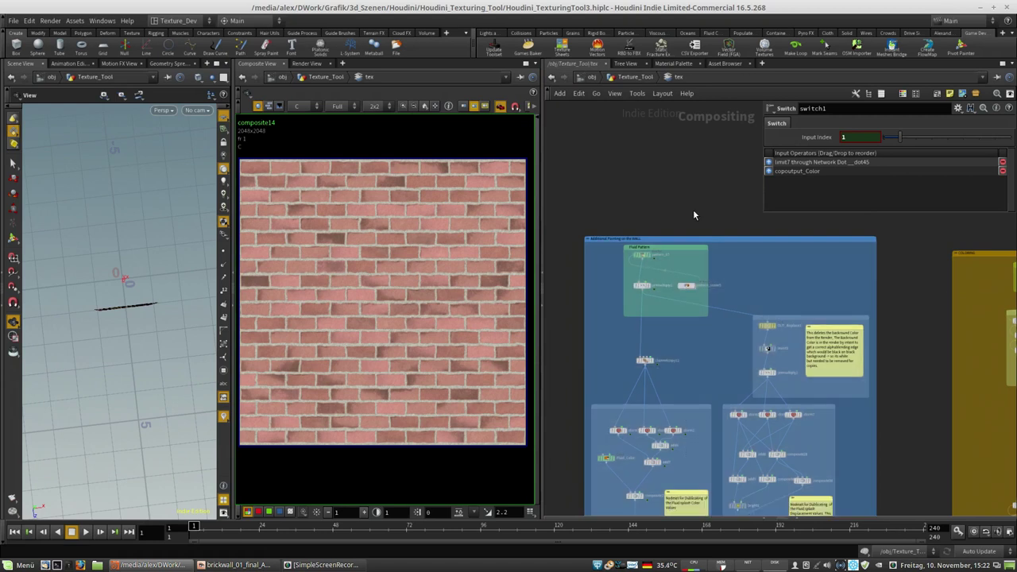
pyautogui.scroll(3, 640, 265)
# Step: Enter pattern_scene5 from the Fluid Pattern box, go inside its pattern_scene object network, and widen the scene view
pyautogui.click(645, 253)
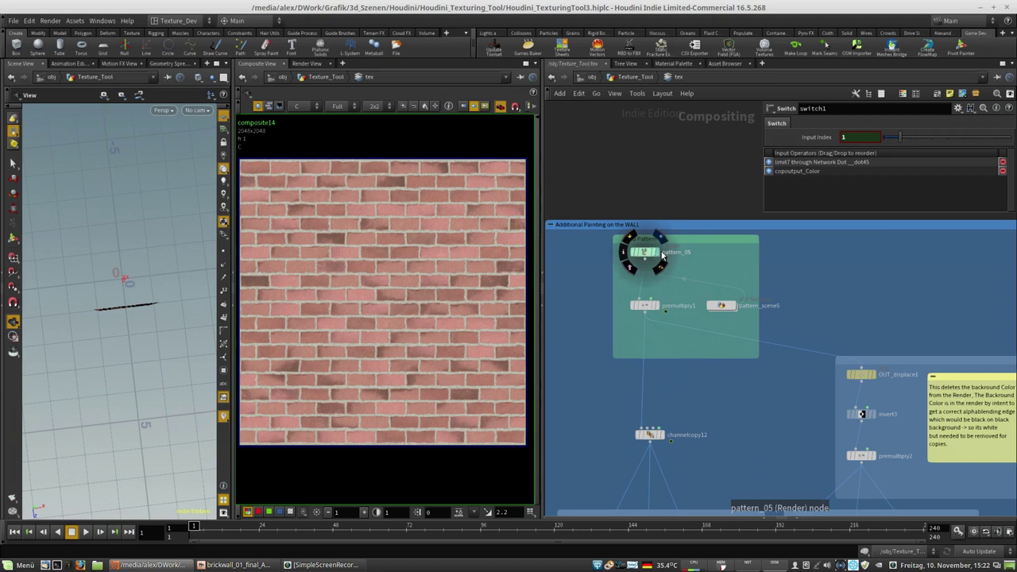
pyautogui.click(721, 304)
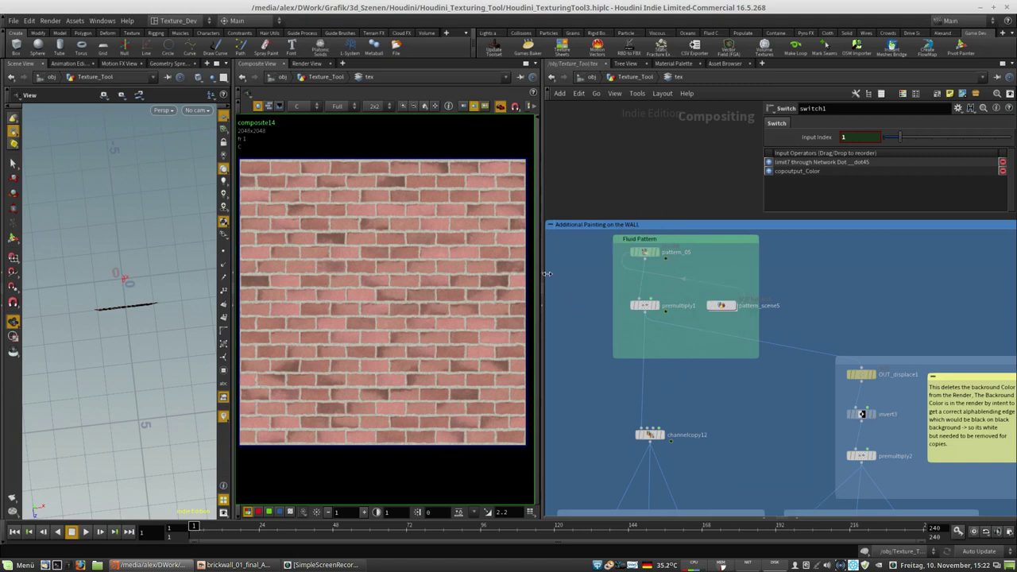
pyautogui.moveTo(568, 266); pyautogui.dragTo(614, 271, button='middle')
pyautogui.click(764, 306)
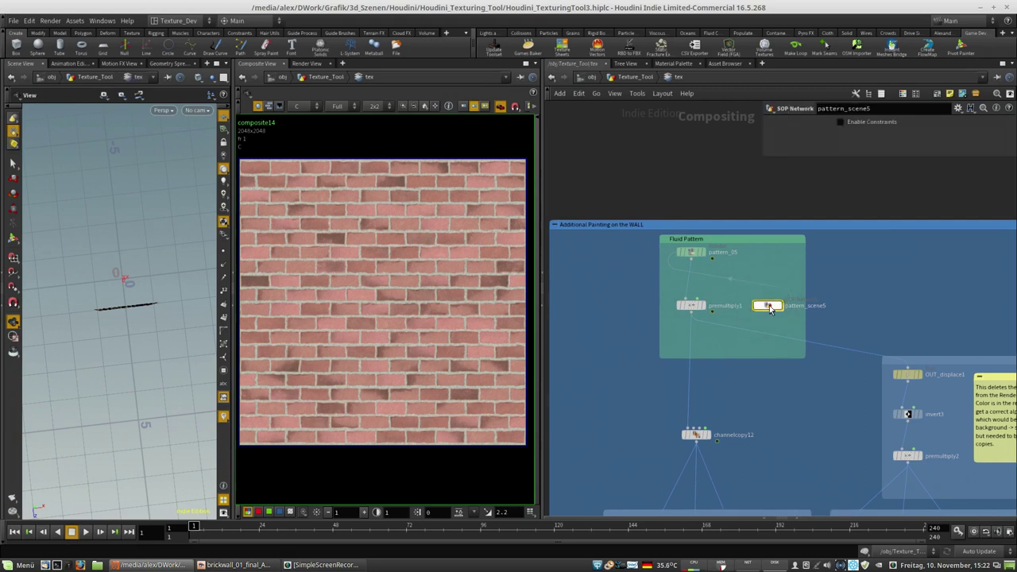
pyautogui.moveTo(757, 307); pyautogui.dragTo(700, 324, button='middle')
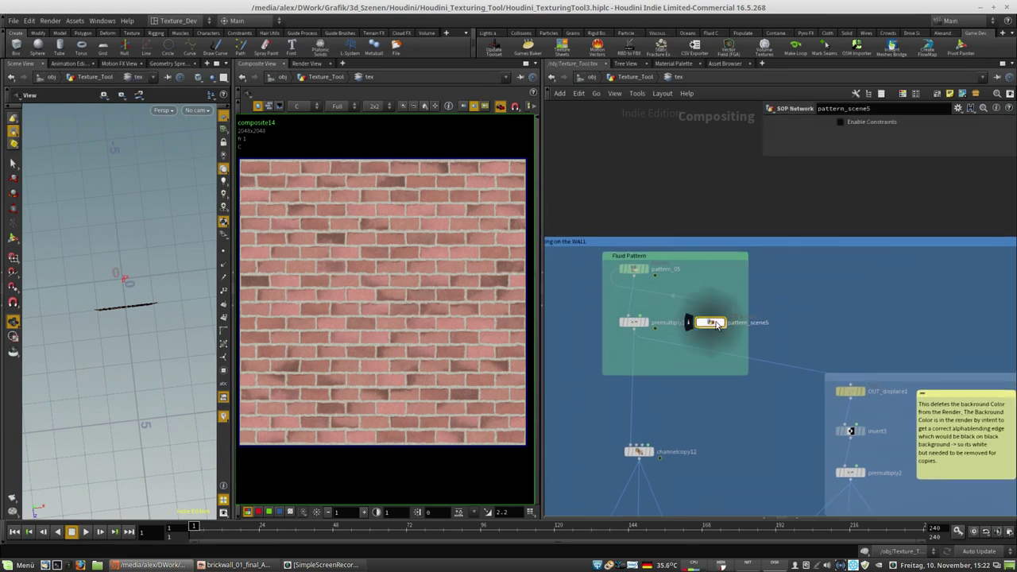
pyautogui.doubleClick(713, 324)
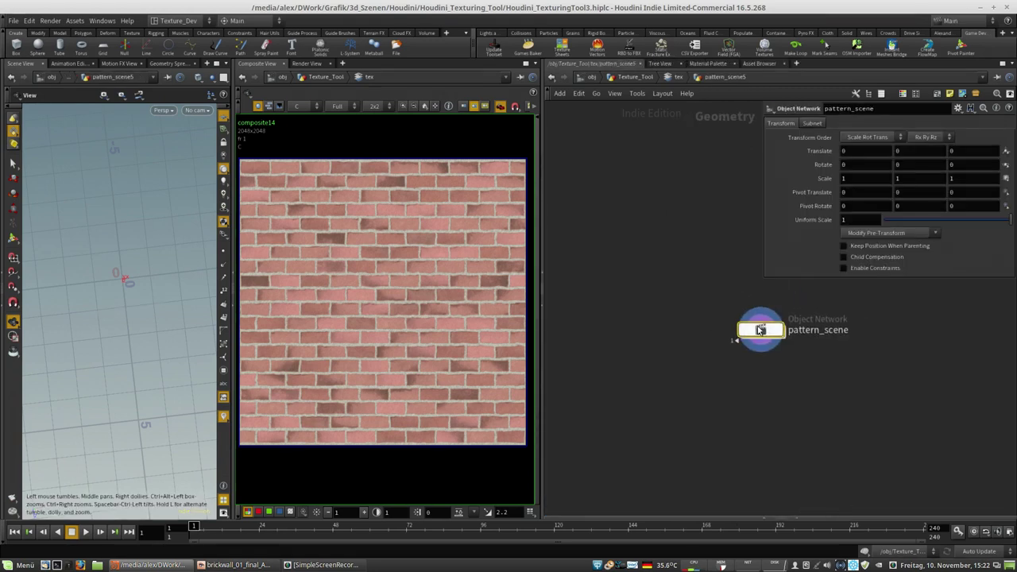
pyautogui.doubleClick(765, 308)
pyautogui.moveTo(233, 270); pyautogui.dragTo(289, 152)
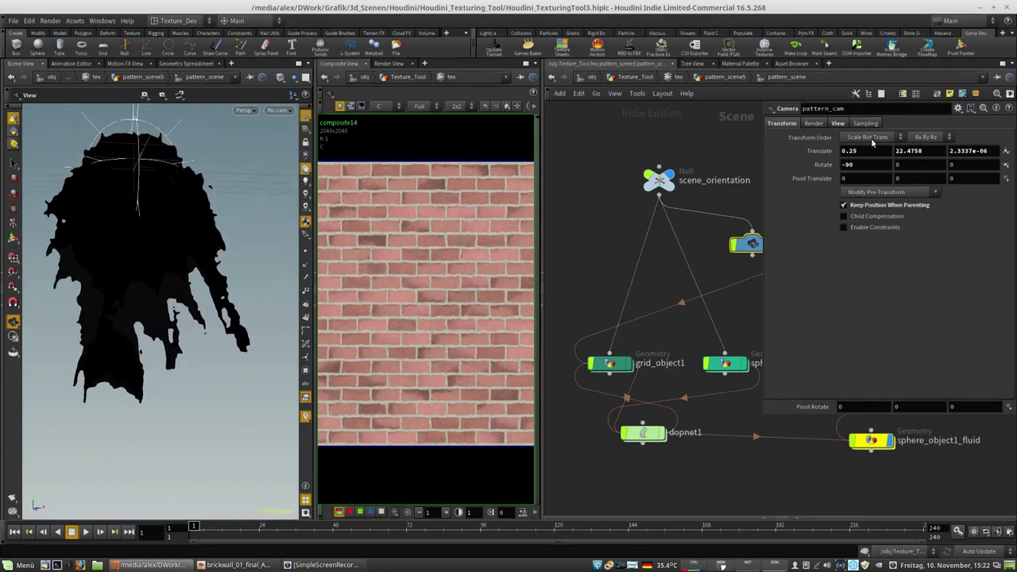
# Step: Hide the parameter overlay in the network editor and expand the separate parameter pane above the network to roughly half height
pyautogui.press('p')
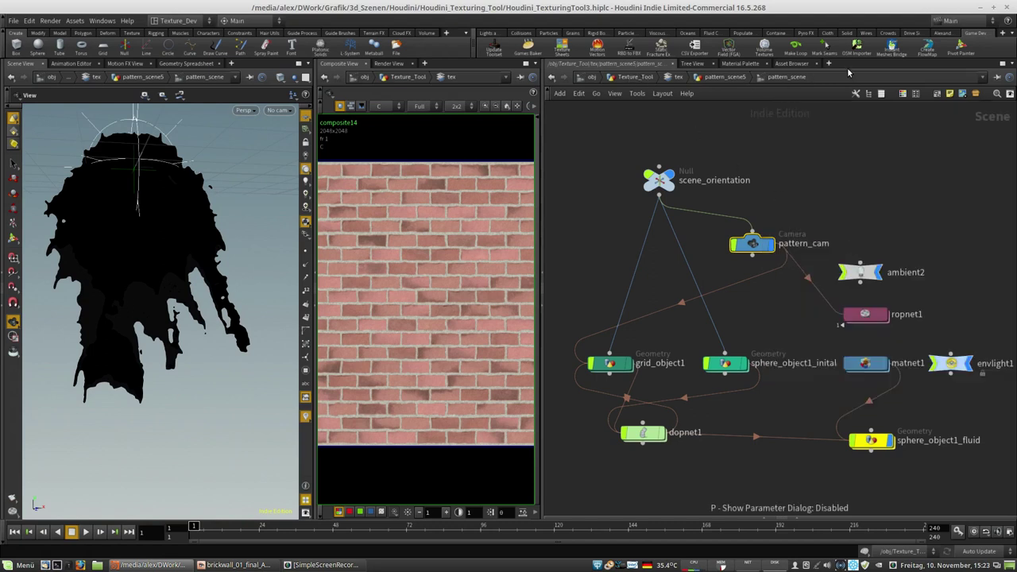
pyautogui.click(781, 519)
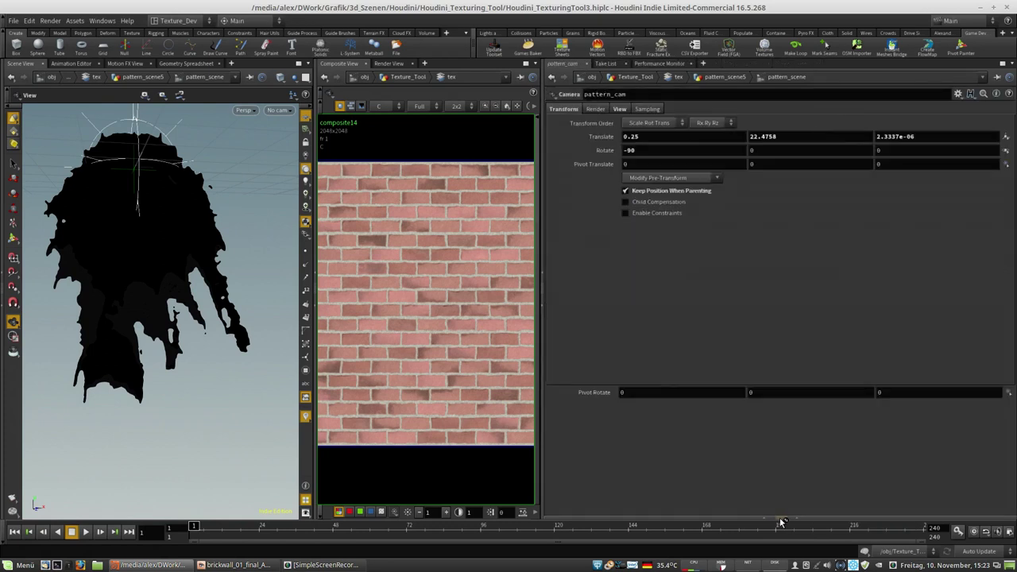
pyautogui.moveTo(782, 522); pyautogui.dragTo(699, 271)
pyautogui.moveTo(778, 437); pyautogui.dragTo(803, 379, button='middle')
# Step: Enter sphere_object1_inital, set the display flag on attribvop1_add_random_viscosity, and show that node's parameters
pyautogui.doubleClick(755, 412)
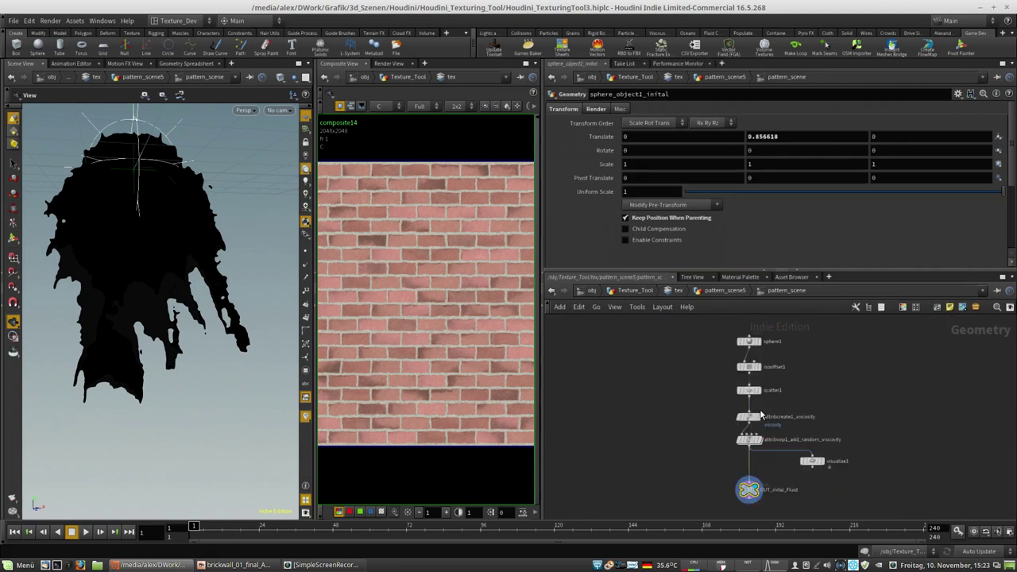
pyautogui.moveTo(139, 209); pyautogui.dragTo(101, 218)
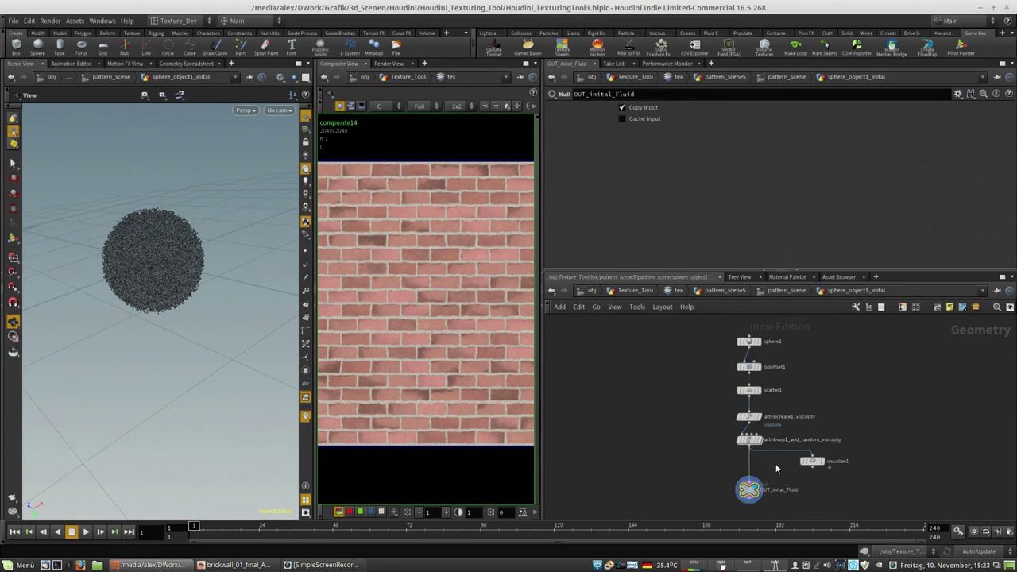
pyautogui.scroll(4, 751, 438)
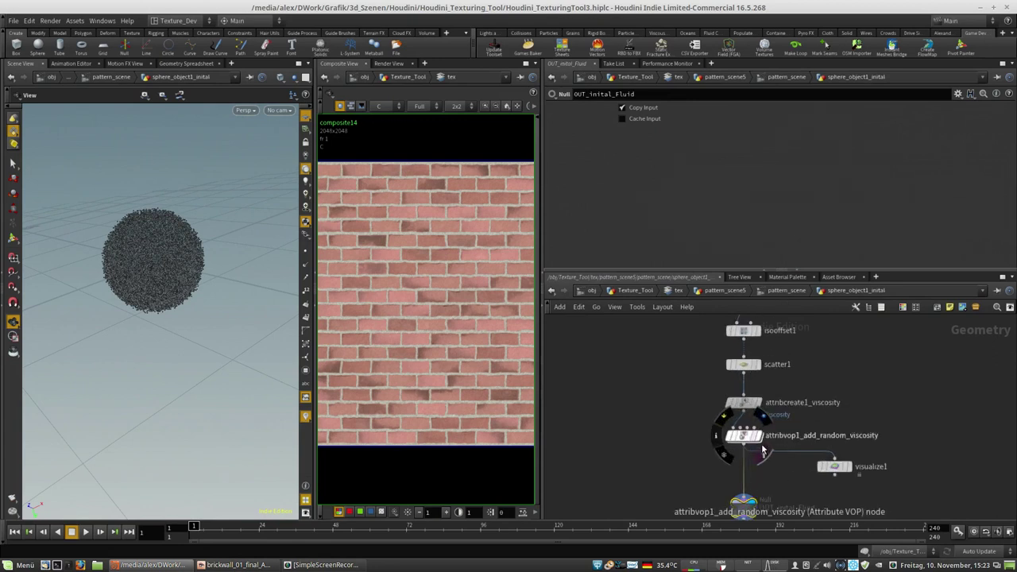
pyautogui.moveTo(771, 418)
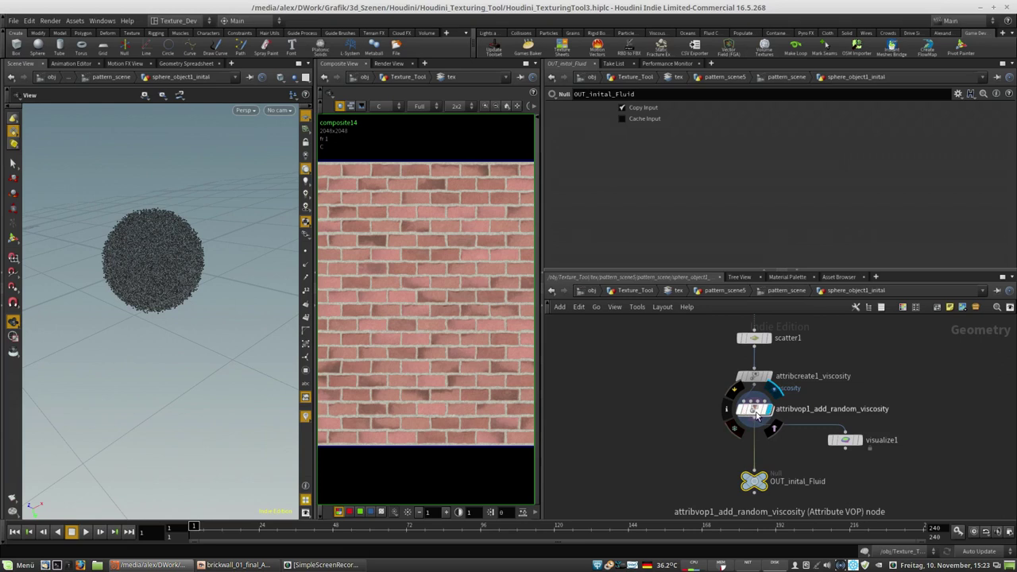
pyautogui.click(755, 410)
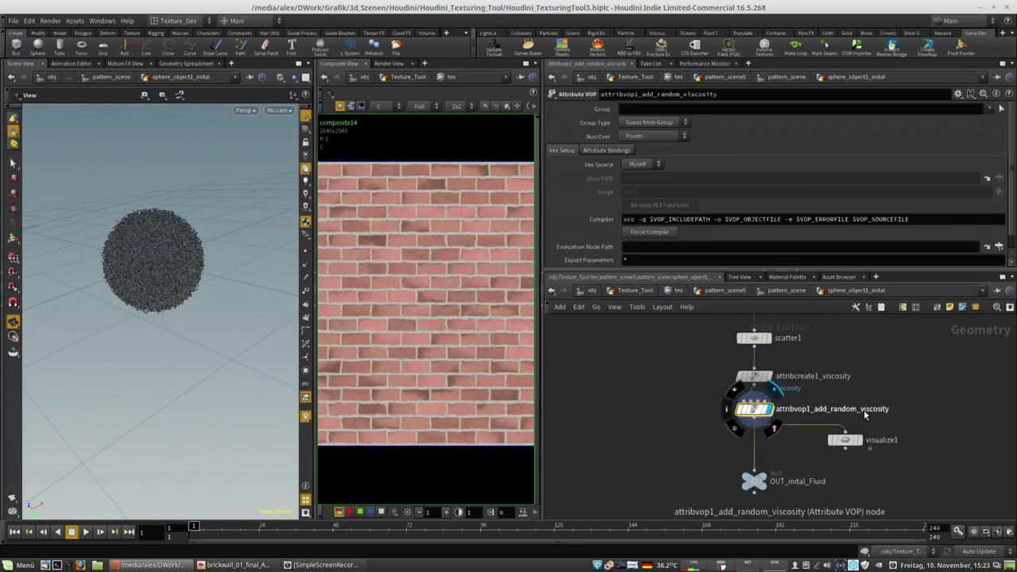
# Step: Return to pattern_scene, enter grid_object1, and examine the brick-textured grid up close from several angles
pyautogui.click(789, 292)
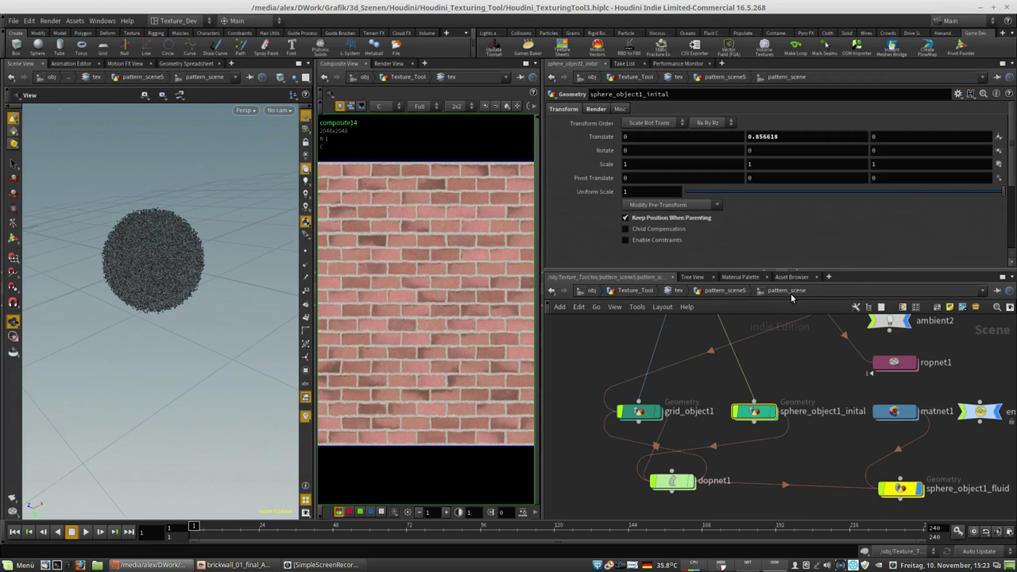
pyautogui.click(645, 413)
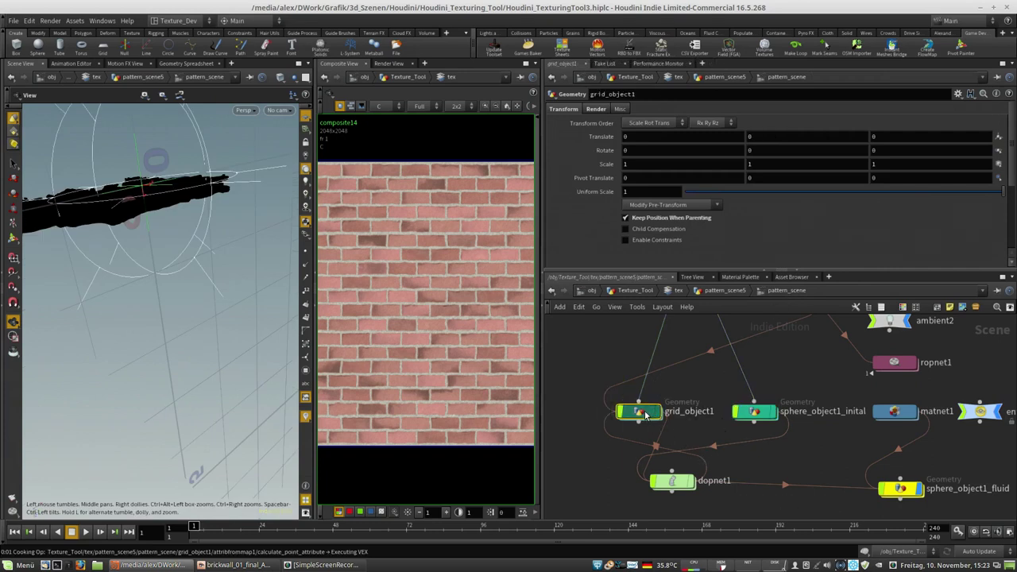
pyautogui.doubleClick(646, 412)
pyautogui.moveTo(243, 240); pyautogui.dragTo(161, 250, button='right')
pyautogui.press('h')
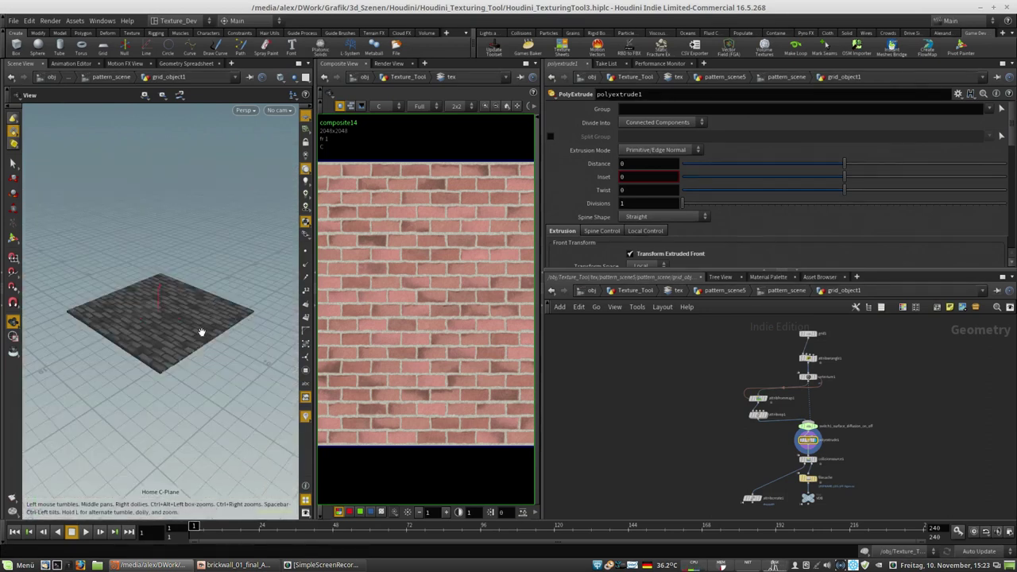
pyautogui.moveTo(200, 331); pyautogui.dragTo(222, 259)
pyautogui.moveTo(223, 259); pyautogui.dragTo(209, 308, button='right')
pyautogui.moveTo(208, 307); pyautogui.dragTo(227, 363)
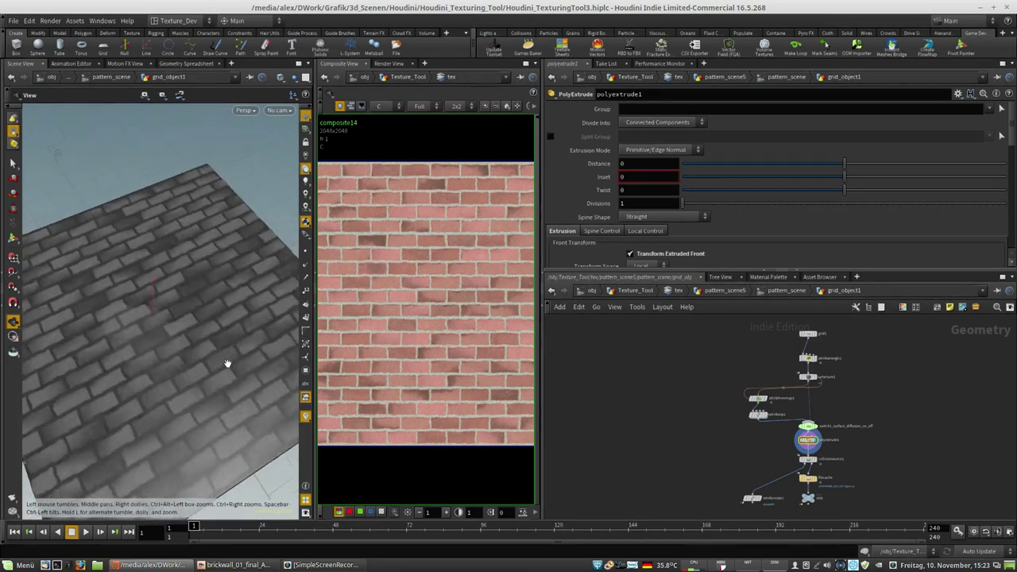
pyautogui.moveTo(164, 336)
pyautogui.mouseDown()
pyautogui.moveTo(188, 302)
pyautogui.moveTo(170, 310)
pyautogui.moveTo(191, 305)
pyautogui.moveTo(154, 330)
pyautogui.moveTo(168, 320)
pyautogui.mouseUp()
pyautogui.moveTo(116, 347)
pyautogui.mouseDown()
pyautogui.moveTo(127, 334)
pyautogui.moveTo(119, 350)
pyautogui.moveTo(47, 362)
pyautogui.moveTo(124, 351)
pyautogui.moveTo(136, 337)
pyautogui.moveTo(128, 352)
pyautogui.mouseUp()
# Step: Set the display flag on attribfrommap1, show its parameters, and highlight the displace.exr part of the texture map path
pyautogui.scroll(3, 849, 413)
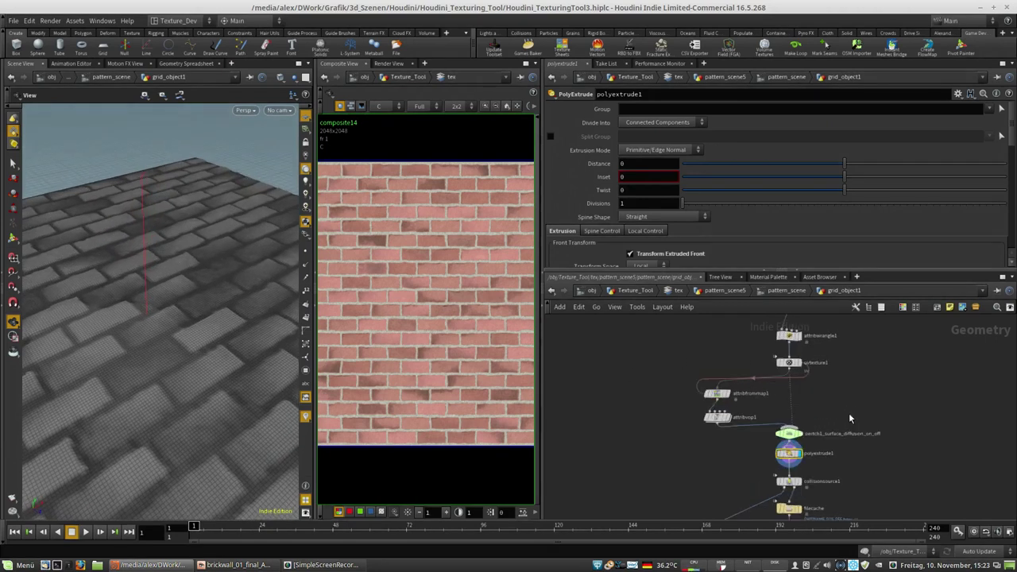
pyautogui.moveTo(805, 458); pyautogui.dragTo(844, 459, button='middle')
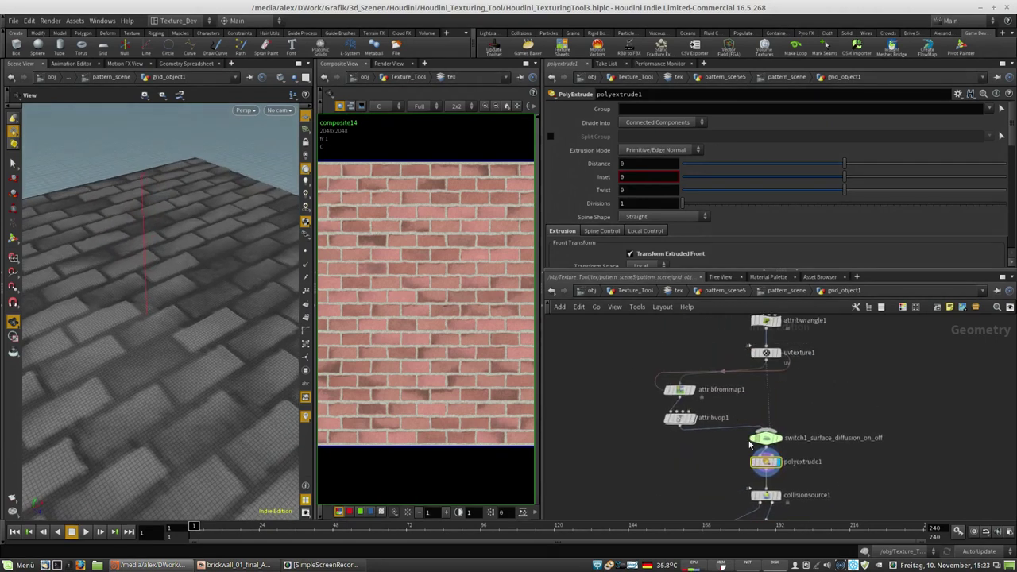
pyautogui.click(696, 393)
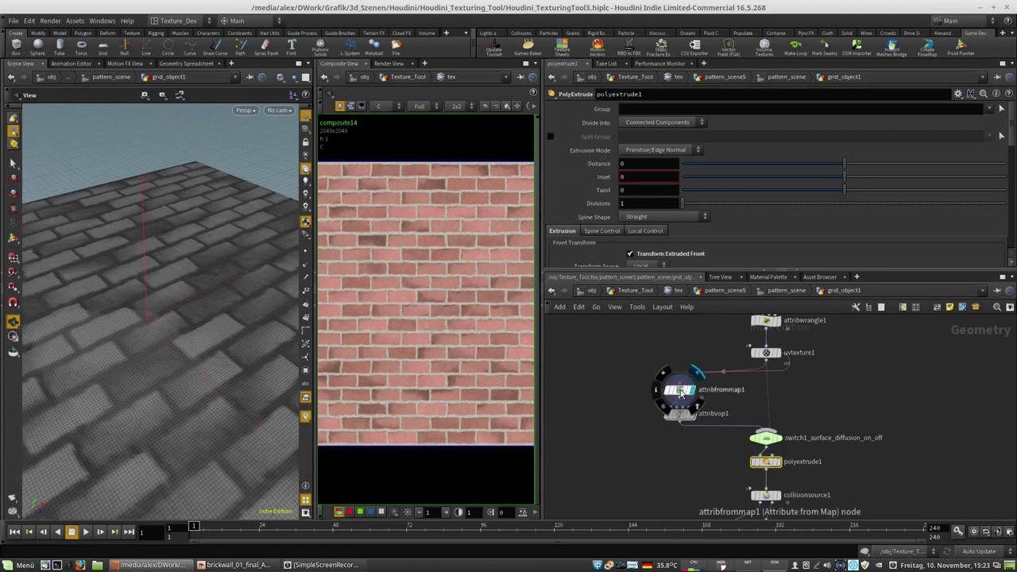
pyautogui.click(681, 389)
pyautogui.moveTo(835, 123); pyautogui.dragTo(914, 125)
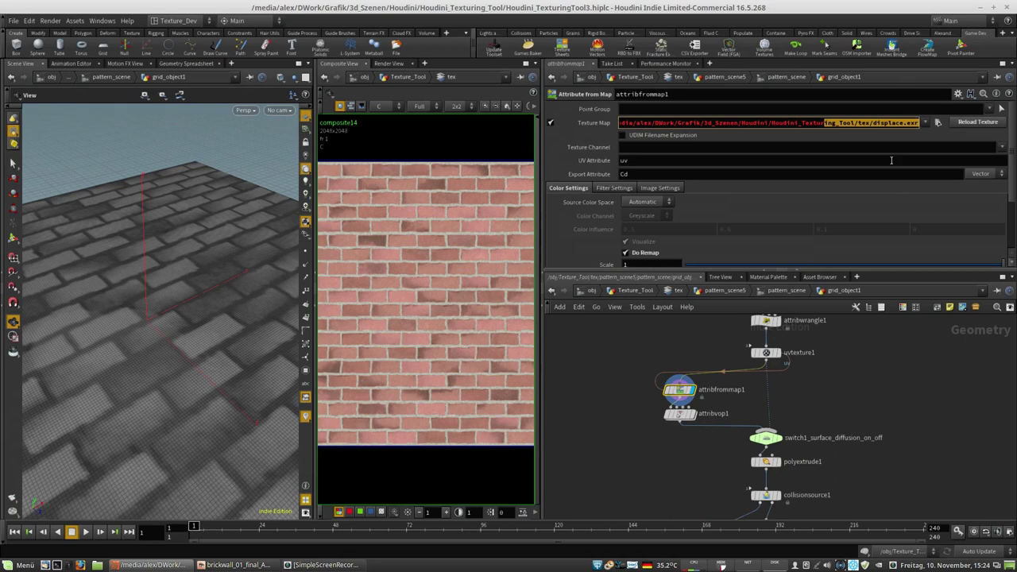
# Step: Set the display flag on attribvop1, show its parameters, and go inside to examine the displacement network
pyautogui.click(693, 414)
pyautogui.click(680, 415)
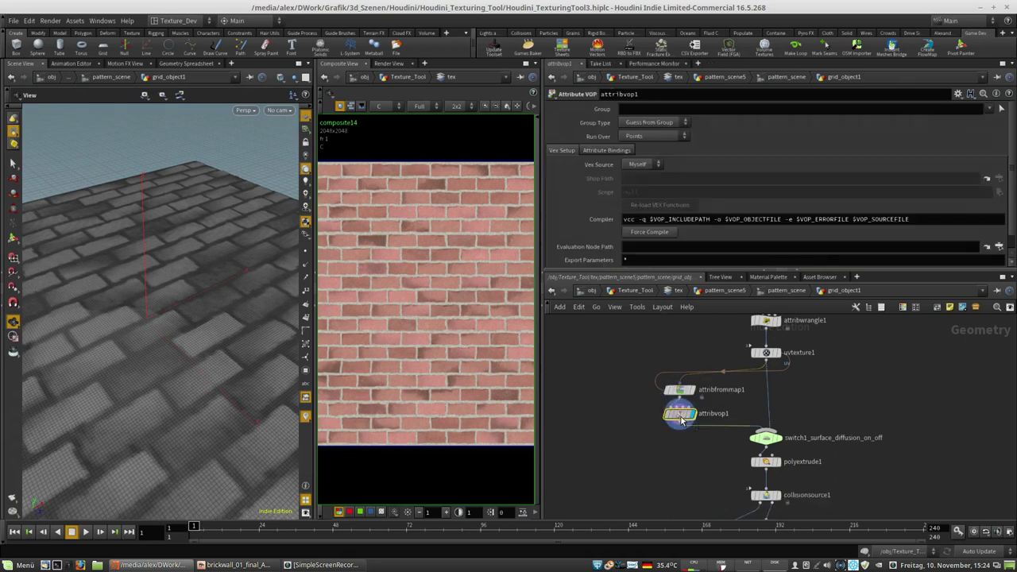
pyautogui.doubleClick(681, 416)
pyautogui.moveTo(774, 389); pyautogui.dragTo(804, 385)
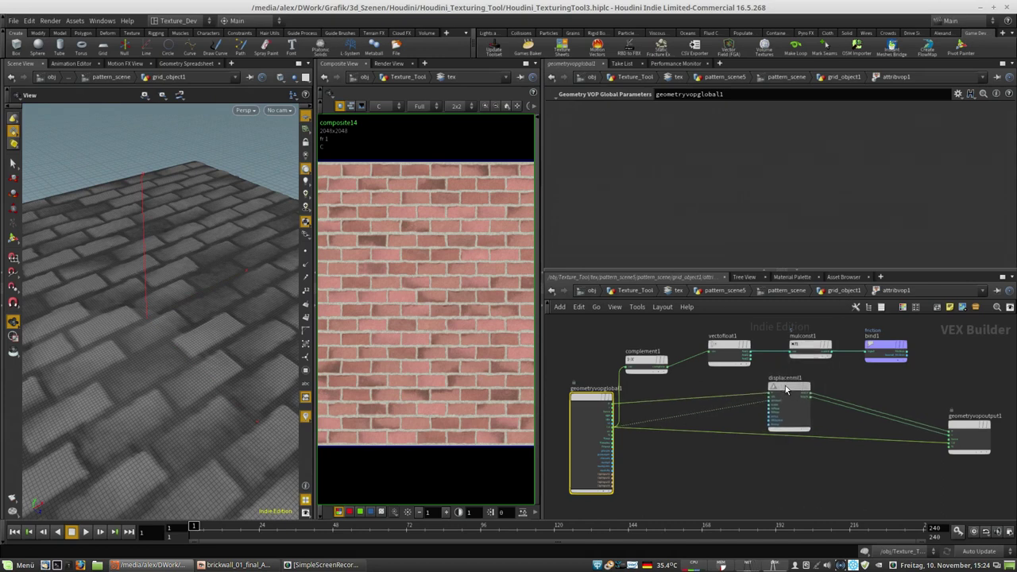
# Step: Return to grid_object1, show the parameters of switch1_surface_diffusion_on_off, and select the collisionsource1, filecache, VDB and attribcreate1 nodes
pyautogui.click(836, 294)
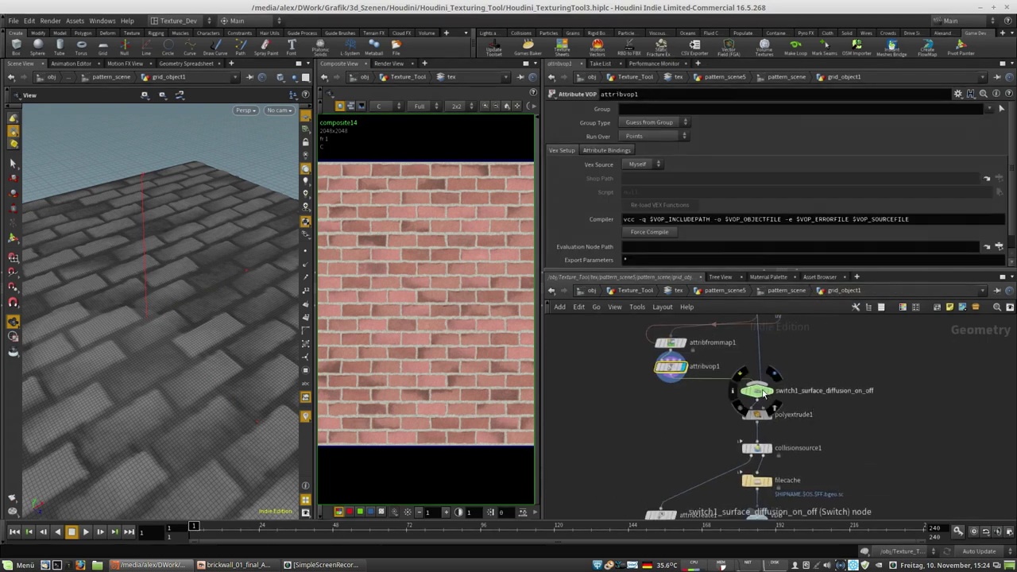
pyautogui.click(761, 391)
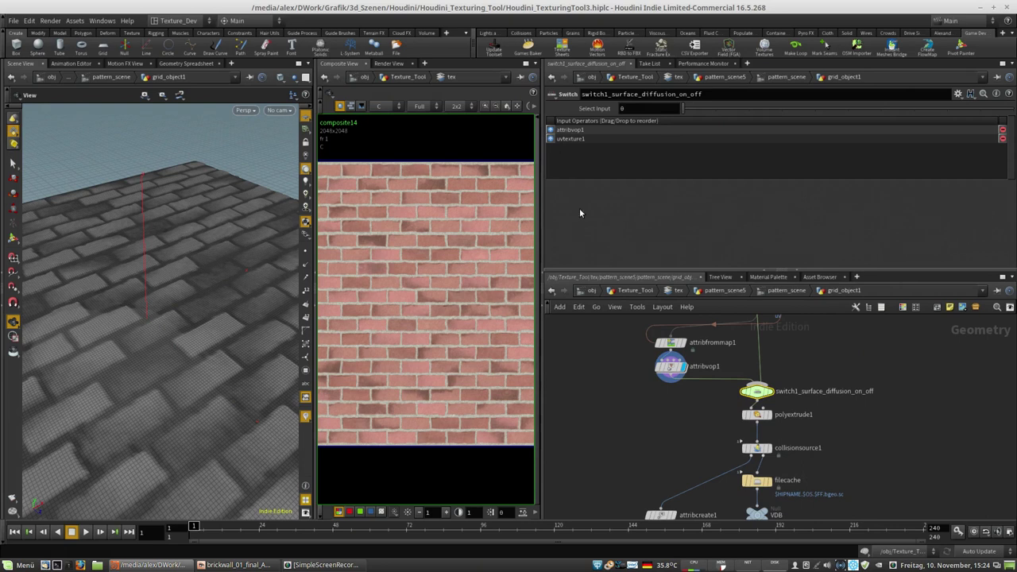
pyautogui.moveTo(858, 482); pyautogui.dragTo(856, 445, button='middle')
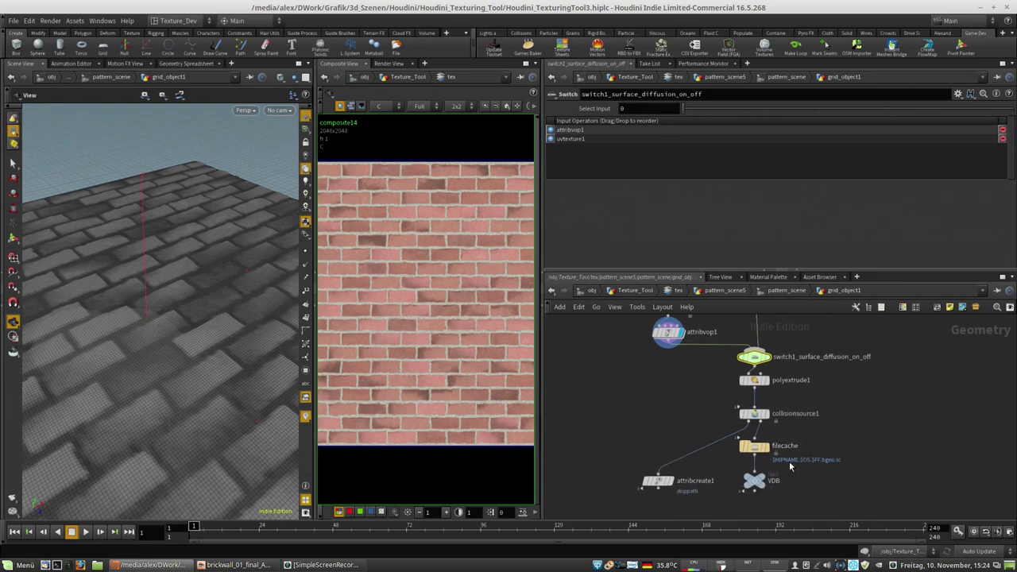
pyautogui.moveTo(607, 387); pyautogui.dragTo(797, 507)
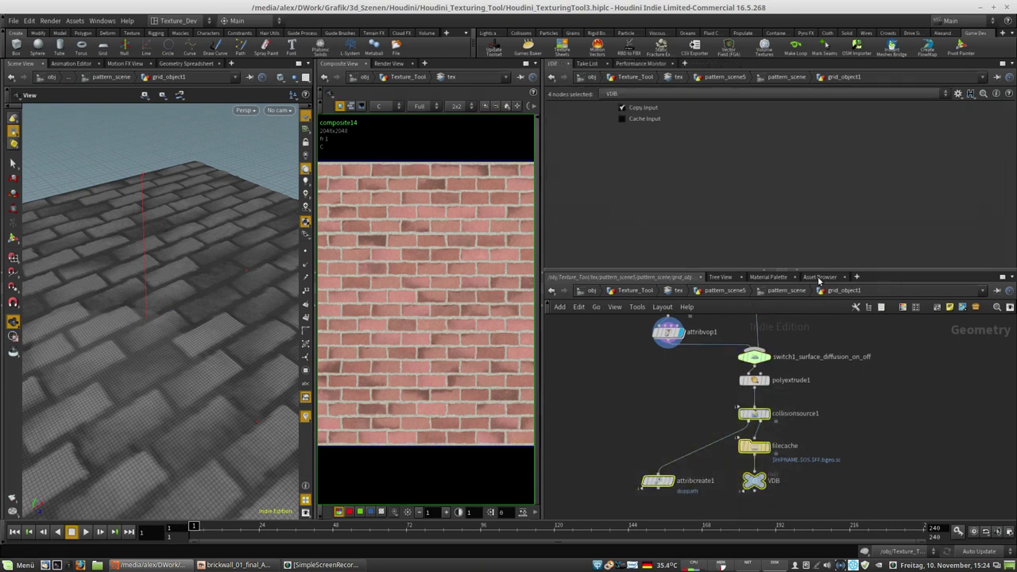
# Step: Return to pattern_scene, look briefly into sphere_object1_inital, then enter dopnet1 and orient the scene view on the fluid sphere at the brick wall
pyautogui.click(777, 289)
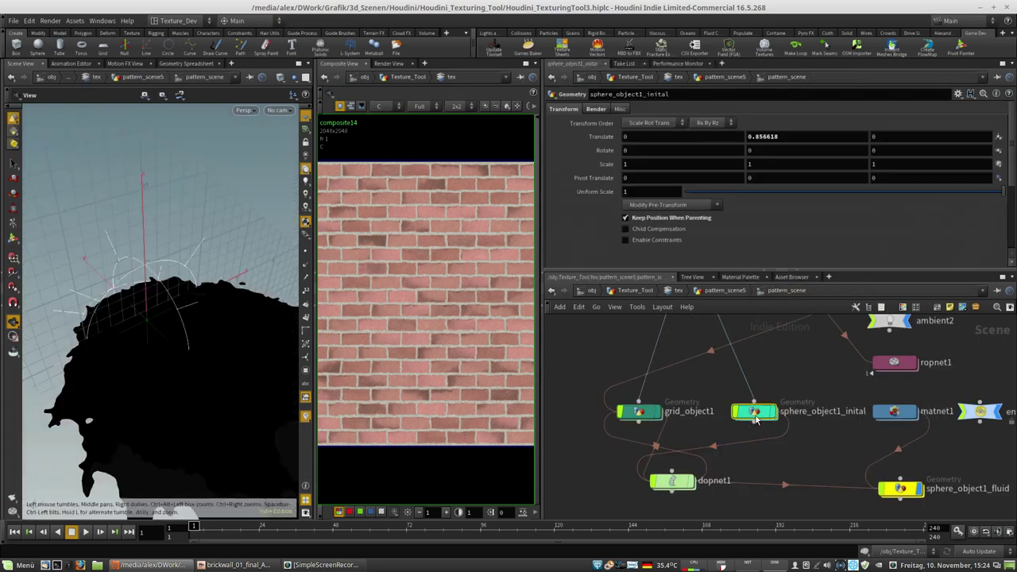
pyautogui.doubleClick(755, 411)
pyautogui.click(787, 291)
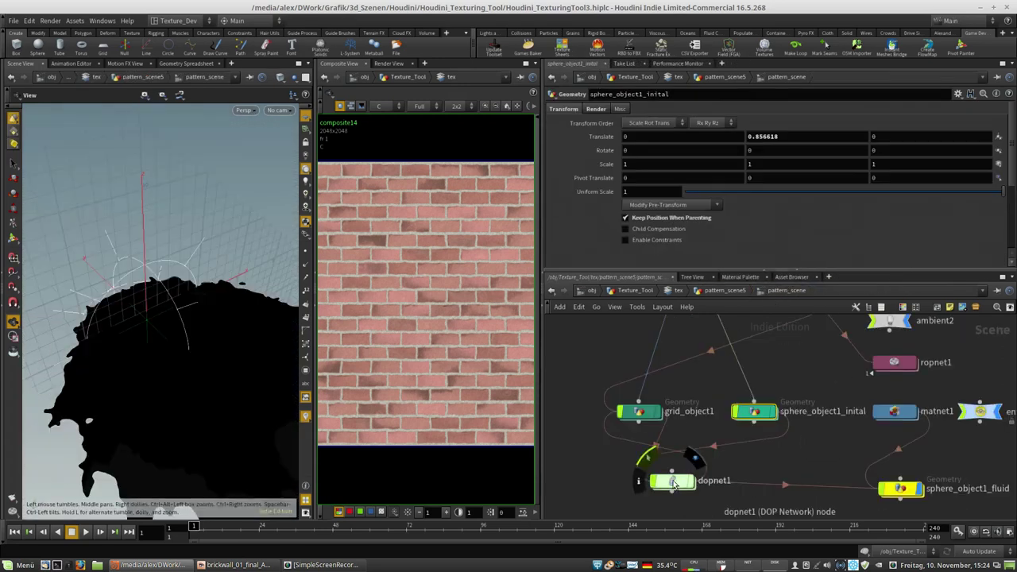
pyautogui.doubleClick(672, 481)
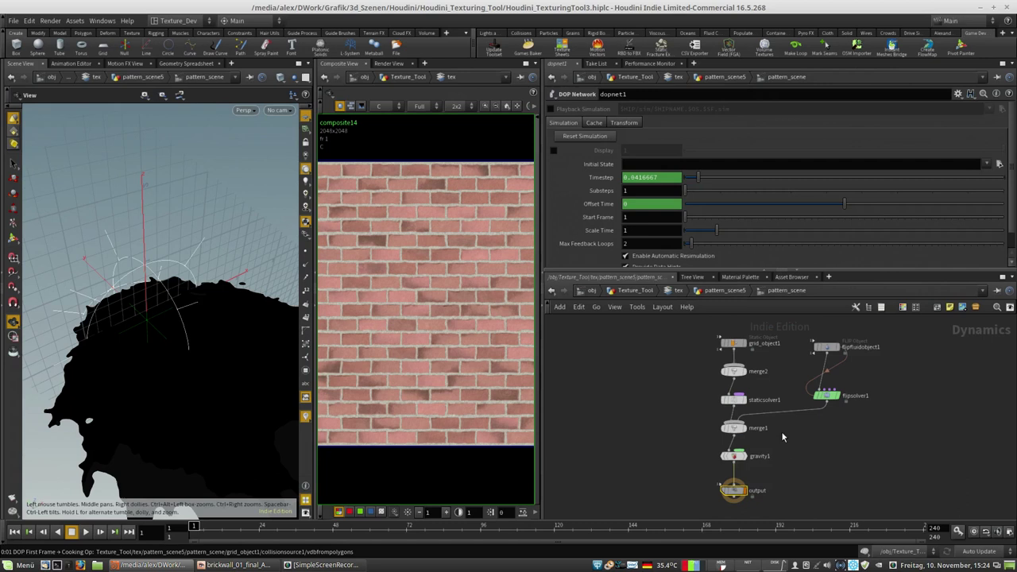
pyautogui.moveTo(225, 268); pyautogui.dragTo(161, 266, button='right')
pyautogui.moveTo(161, 266); pyautogui.dragTo(147, 311)
pyautogui.moveTo(148, 311); pyautogui.dragTo(125, 387, button='right')
# Step: Play the fluid simulation up to frame 21 and widen the scene view over the composite view
pyautogui.click(89, 532)
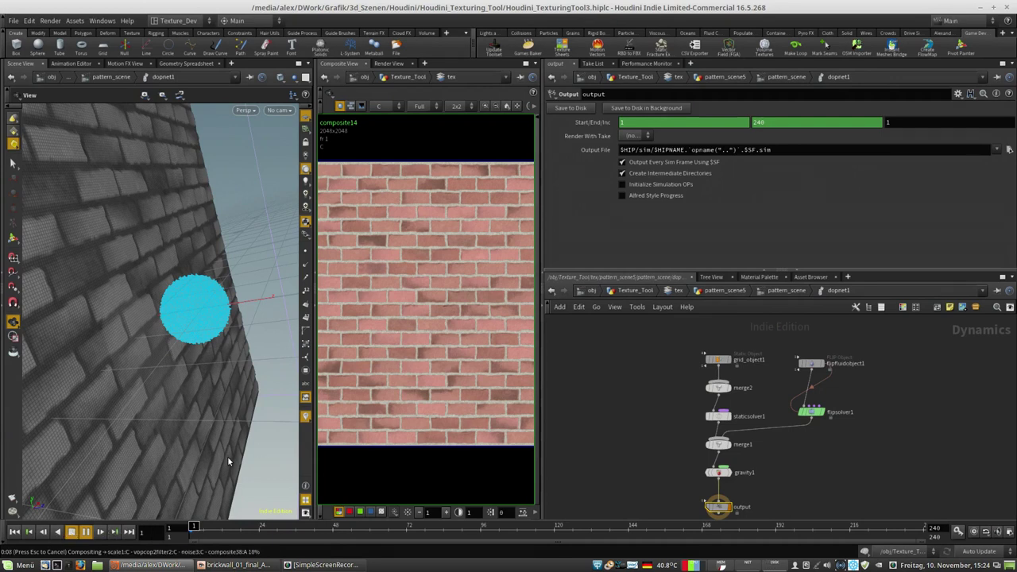
pyautogui.click(86, 533)
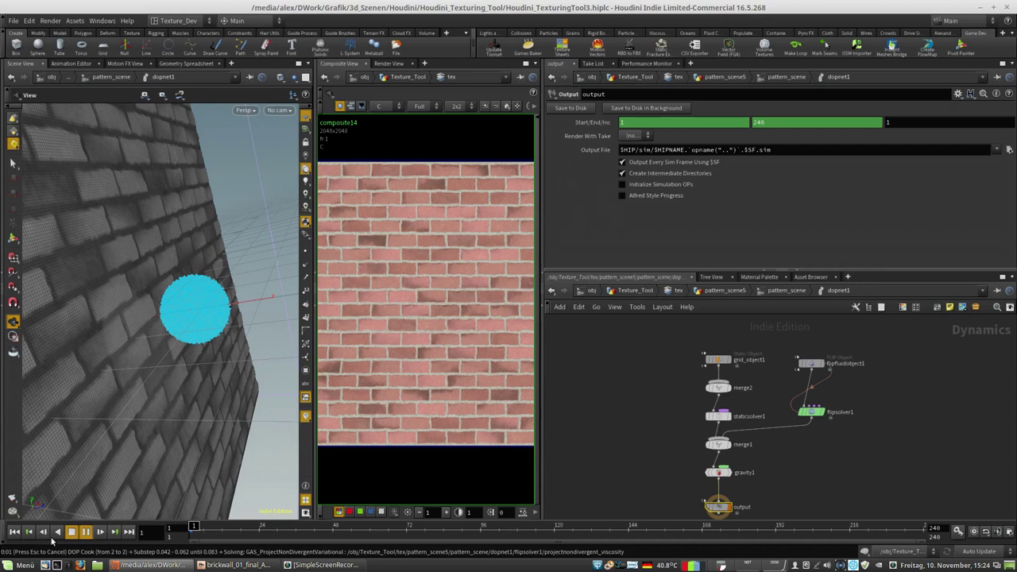
pyautogui.click(315, 309)
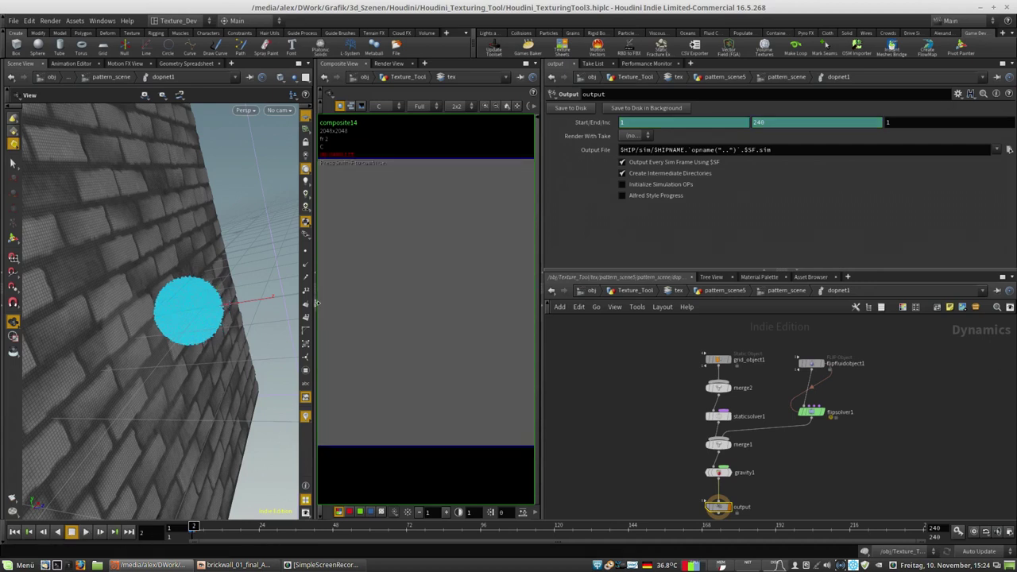
pyautogui.click(85, 533)
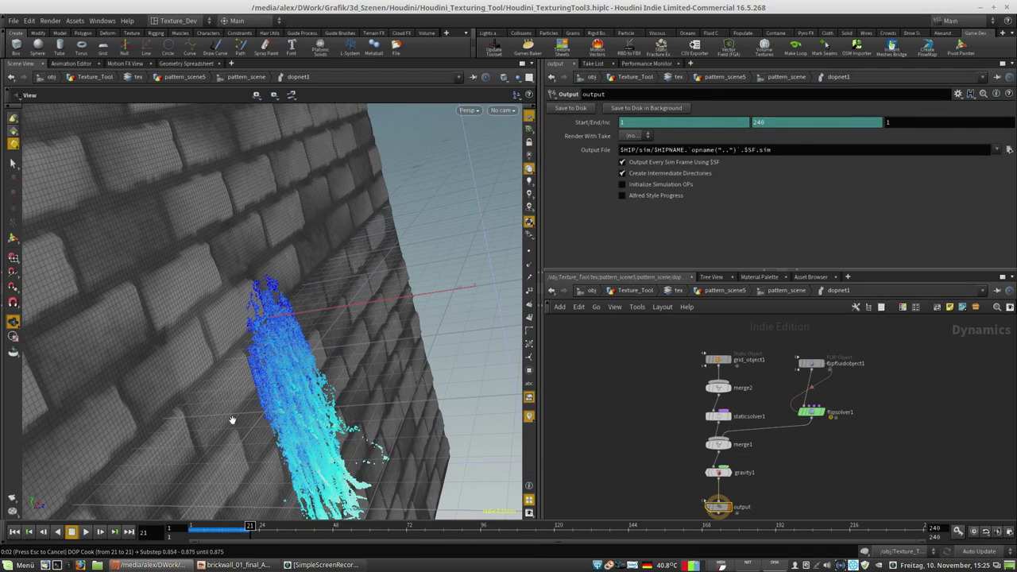
# Step: Examine the simulated fluid particles running down the brick wall from the front
pyautogui.moveTo(252, 407); pyautogui.dragTo(364, 340)
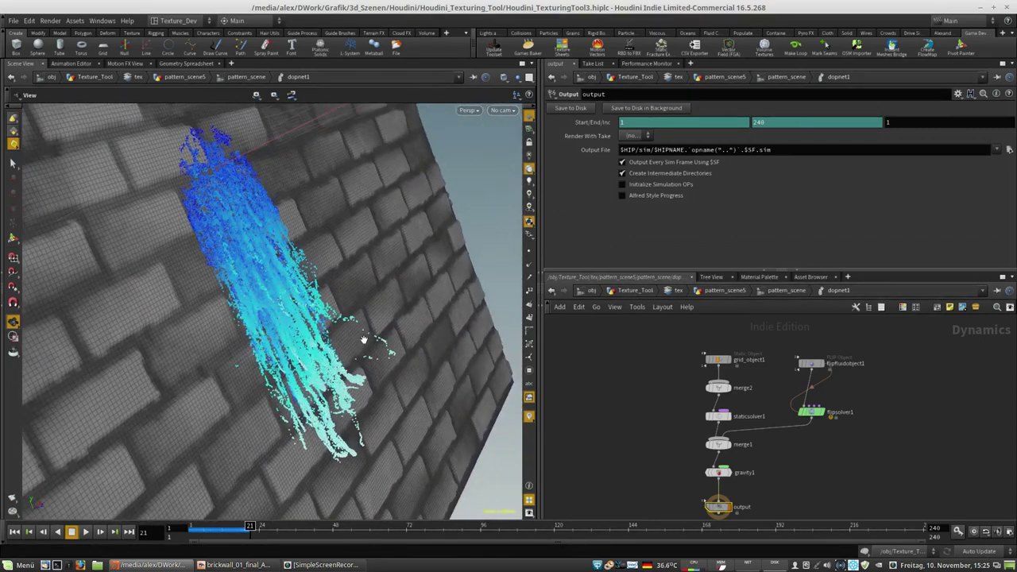
pyautogui.press('h')
pyautogui.moveTo(271, 357); pyautogui.dragTo(322, 338)
pyautogui.moveTo(230, 359); pyautogui.dragTo(393, 354, button='right')
pyautogui.moveTo(268, 356); pyautogui.dragTo(287, 275, button='middle')
pyautogui.moveTo(189, 343)
pyautogui.mouseDown(button='right')
pyautogui.moveTo(246, 343)
pyautogui.moveTo(201, 349)
pyautogui.mouseUp(button='right')
pyautogui.moveTo(786, 443); pyautogui.dragTo(762, 418, button='middle')
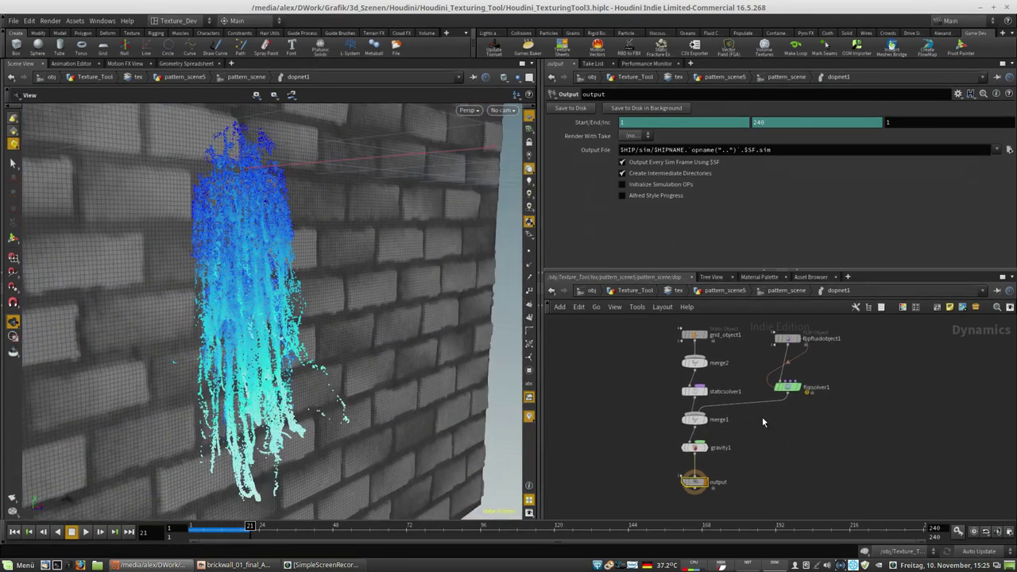
# Step: Return to pattern_scene, enter sphere_object1_fluid, set the display flag on import_sphere_object1, and show its parameters
pyautogui.click(765, 291)
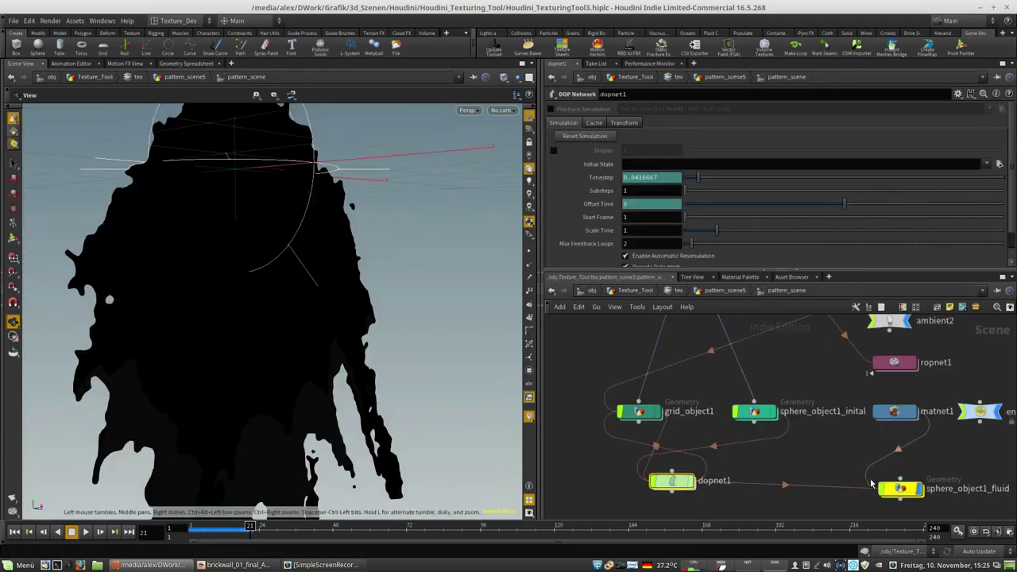
pyautogui.doubleClick(901, 489)
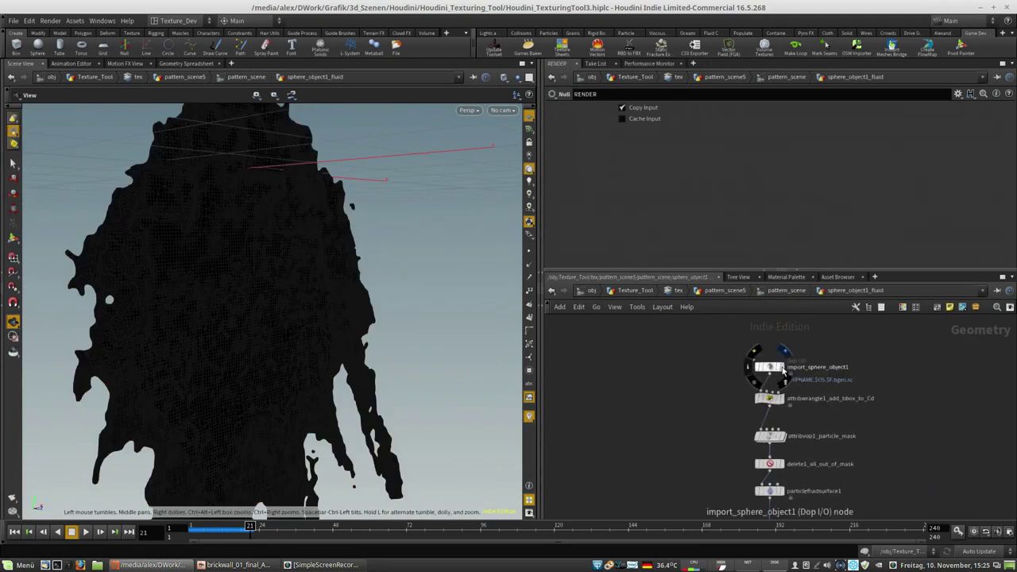
pyautogui.click(776, 369)
pyautogui.click(777, 369)
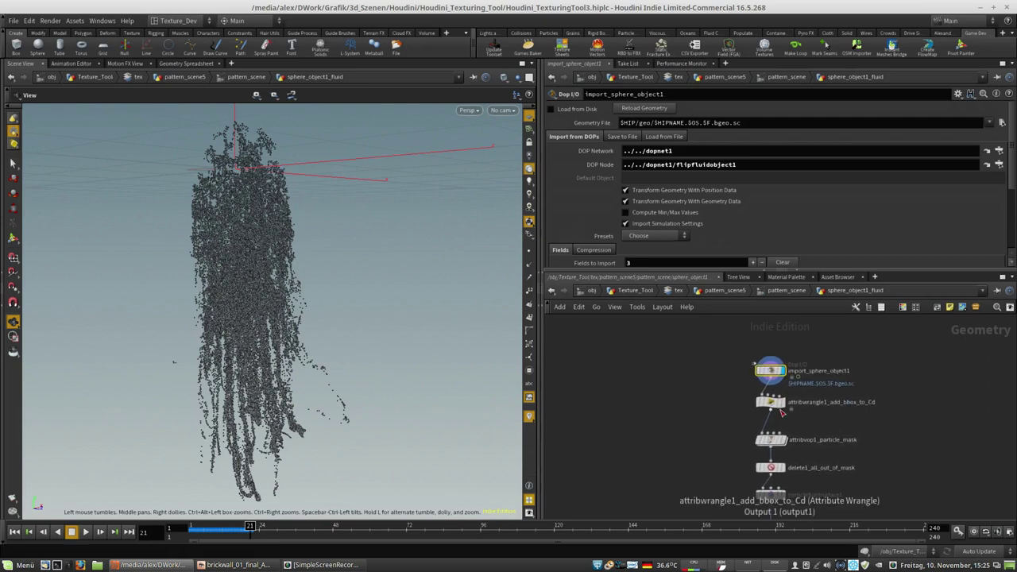
# Step: Display attribwrangle1_add_bbox_to_Cd, show its bounding box color expression, and view the colored particles from the side
pyautogui.moveTo(778, 408)
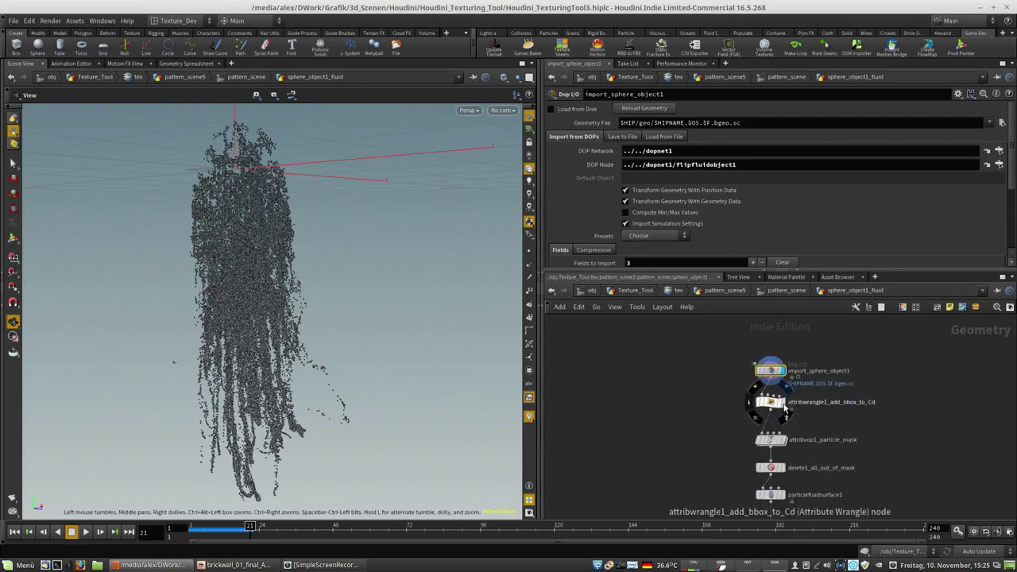
pyautogui.click(785, 406)
pyautogui.click(775, 406)
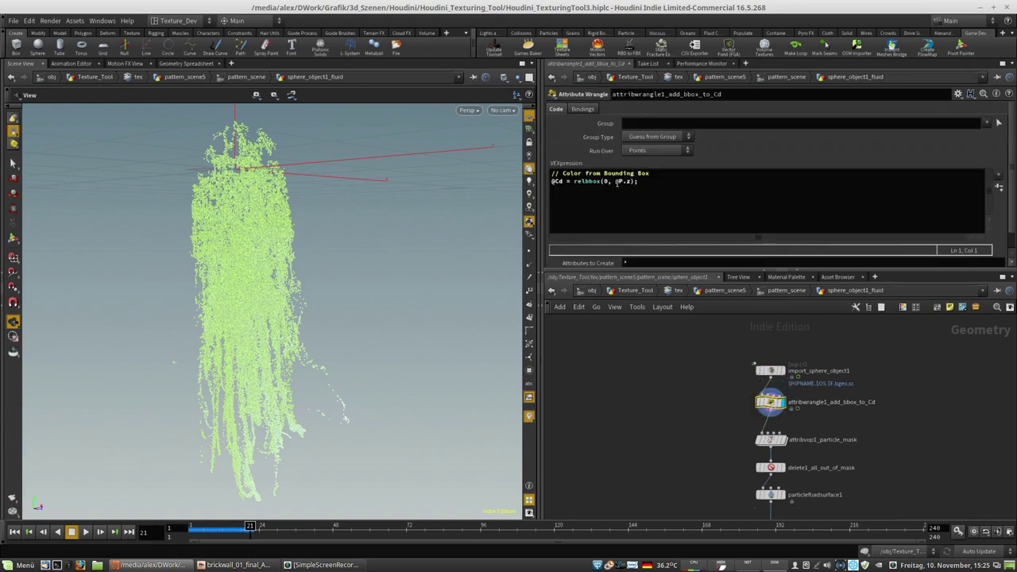
pyautogui.moveTo(282, 267); pyautogui.dragTo(323, 424)
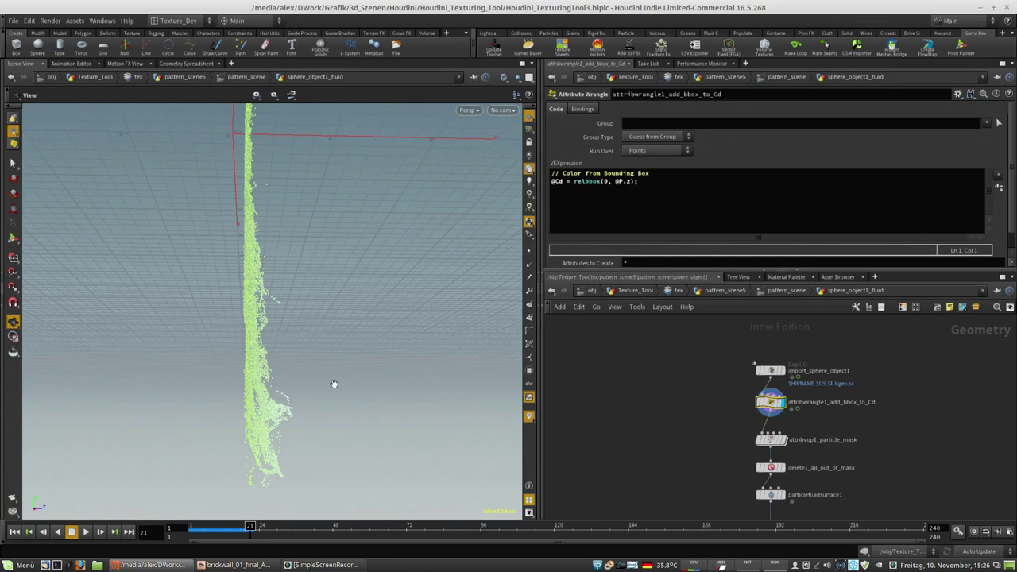
pyautogui.moveTo(297, 408)
pyautogui.mouseDown()
pyautogui.moveTo(296, 422)
pyautogui.moveTo(290, 386)
pyautogui.moveTo(295, 404)
pyautogui.mouseUp()
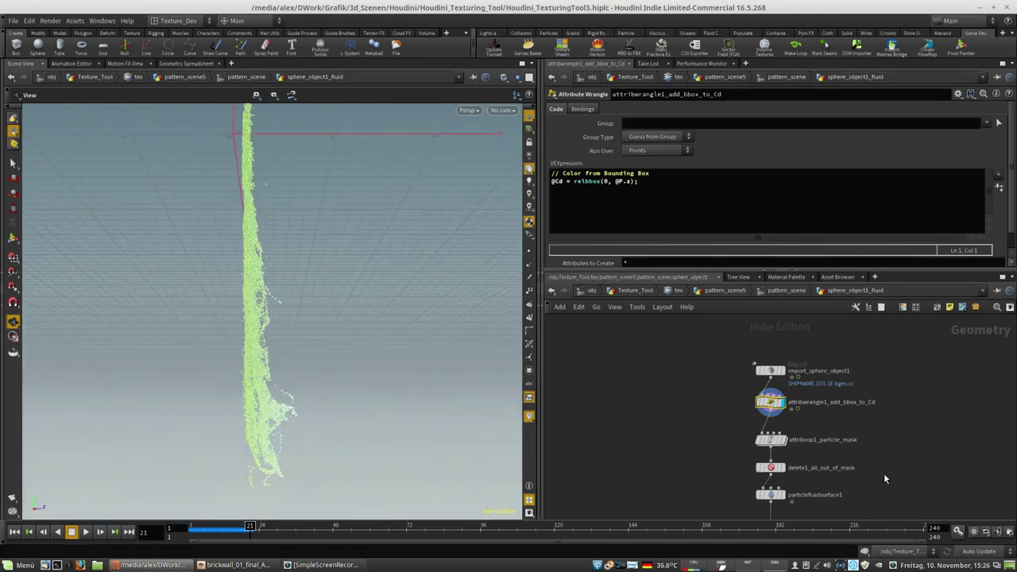
# Step: Display attribvop1_particle_mask and move its ramp's black point to position 0.586466 to widen the white mask area
pyautogui.click(781, 442)
pyautogui.moveTo(374, 276); pyautogui.dragTo(456, 269)
pyautogui.scroll(-3, 676, 190)
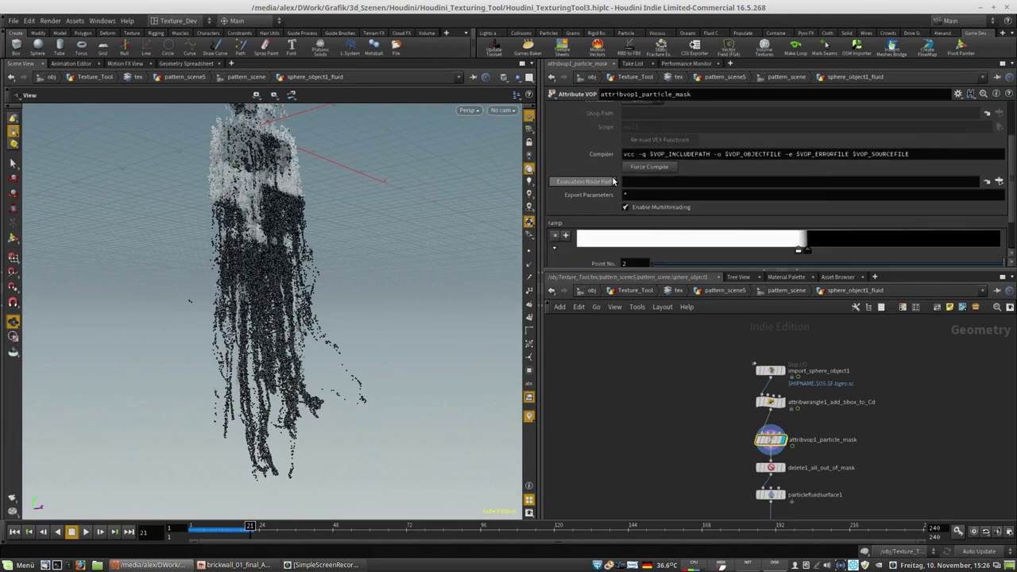
pyautogui.moveTo(809, 228); pyautogui.dragTo(826, 230)
pyautogui.moveTo(218, 245)
pyautogui.mouseDown()
pyautogui.moveTo(265, 231)
pyautogui.moveTo(268, 240)
pyautogui.moveTo(237, 247)
pyautogui.mouseUp()
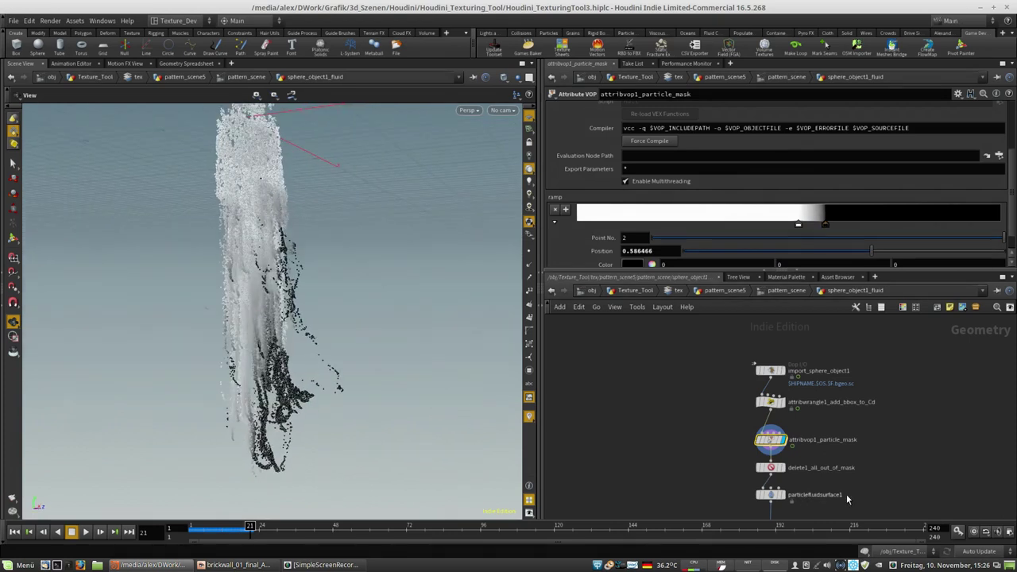
# Step: Display delete1_all_out_of_mask, inspect its filter expression, and switch the display and parameters back to attribvop1_particle_mask
pyautogui.click(783, 469)
pyautogui.click(785, 473)
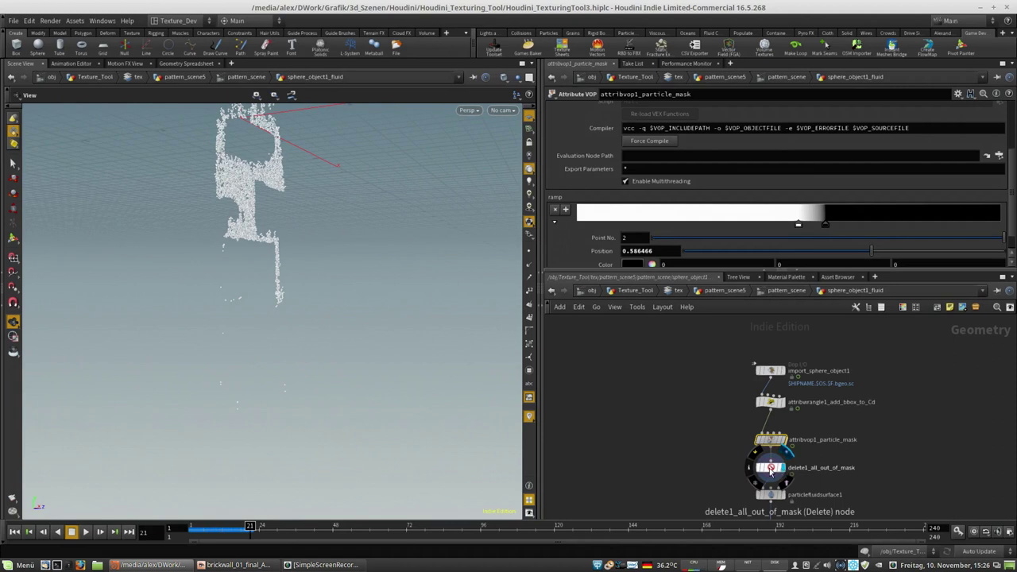
pyautogui.click(770, 469)
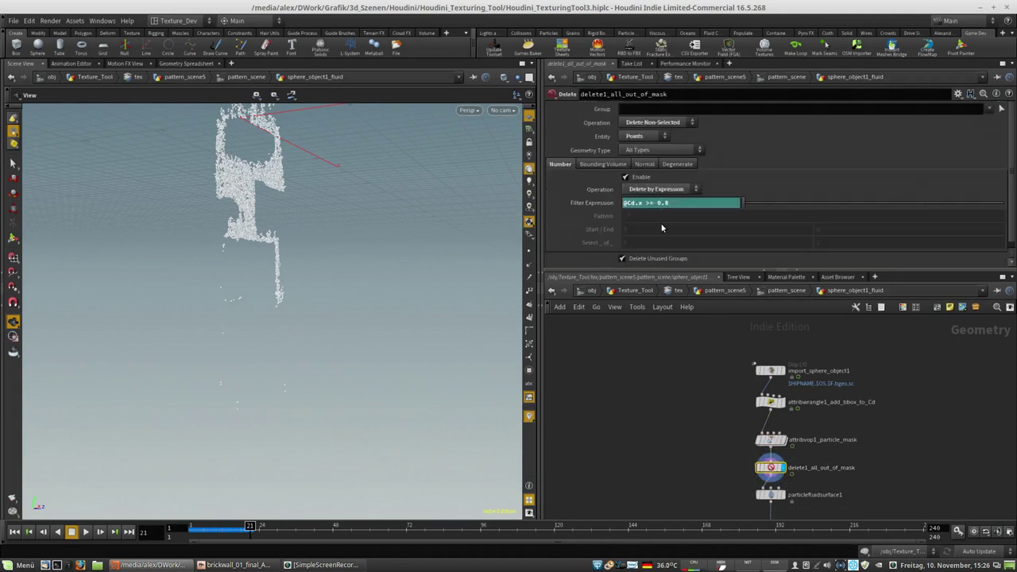
pyautogui.click(783, 440)
pyautogui.click(774, 440)
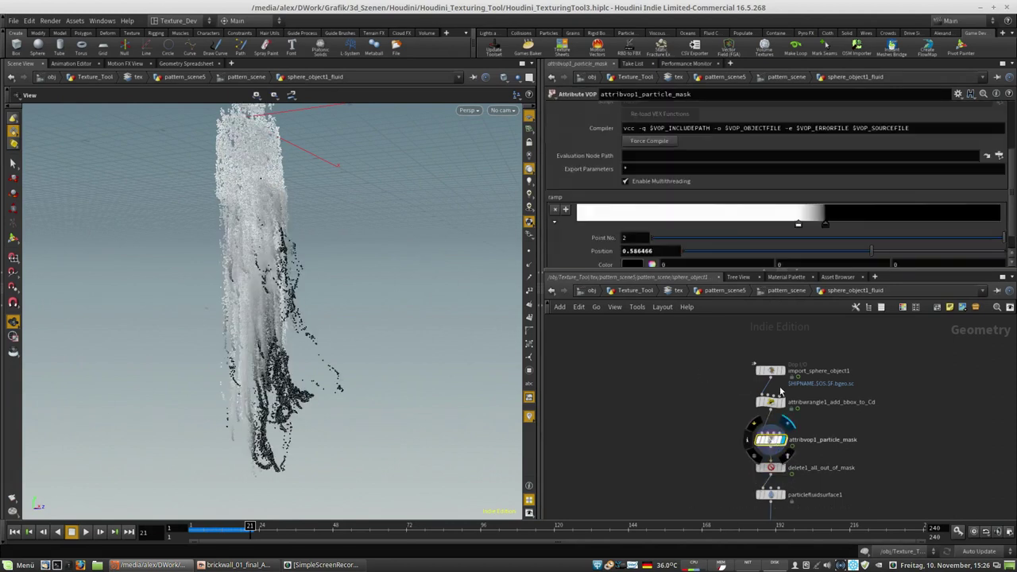
# Step: Reverse the particle mask ramp to run from black to white with the black point at position 0.566416, and display delete1_all_out_of_mask
pyautogui.moveTo(800, 225)
pyautogui.mouseDown()
pyautogui.moveTo(845, 227)
pyautogui.moveTo(818, 228)
pyautogui.mouseUp()
pyautogui.moveTo(251, 332); pyautogui.dragTo(318, 342)
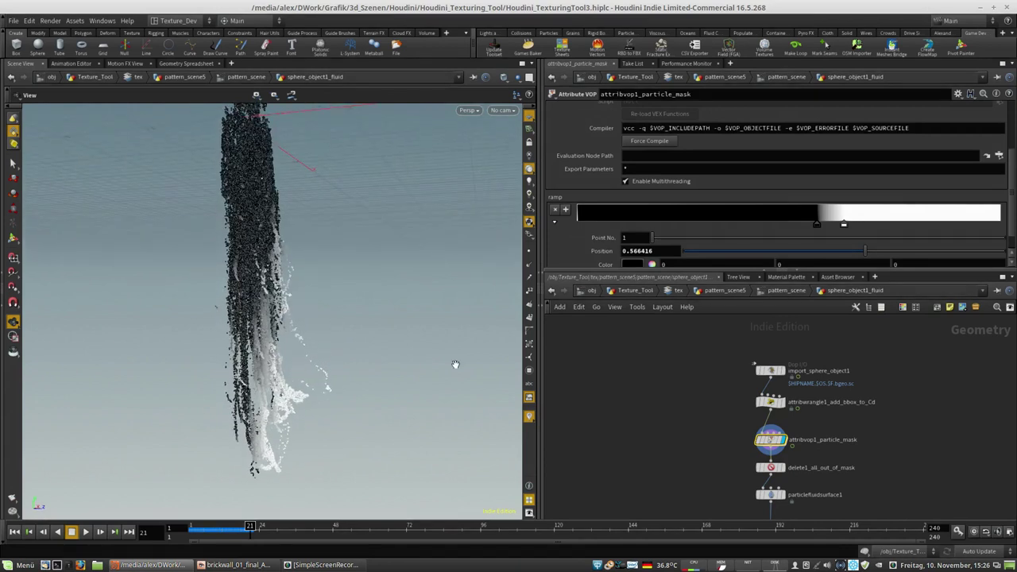
pyautogui.click(779, 469)
pyautogui.click(774, 469)
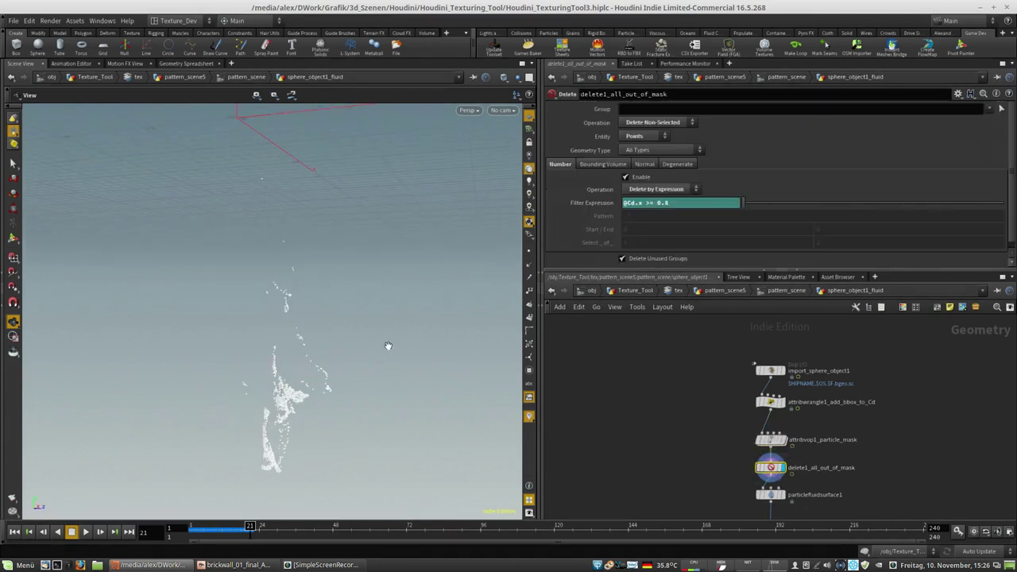
# Step: Switch delete1_all_out_of_mask's operation from Delete Non-Selected to its opposite and check the remaining particles from the side
pyautogui.click(652, 122)
pyautogui.click(650, 135)
pyautogui.moveTo(415, 279); pyautogui.dragTo(315, 273)
# Step: Move the white point of attribvop1_particle_mask's ramp to position 0.566416 for a hard mask edge
pyautogui.click(771, 439)
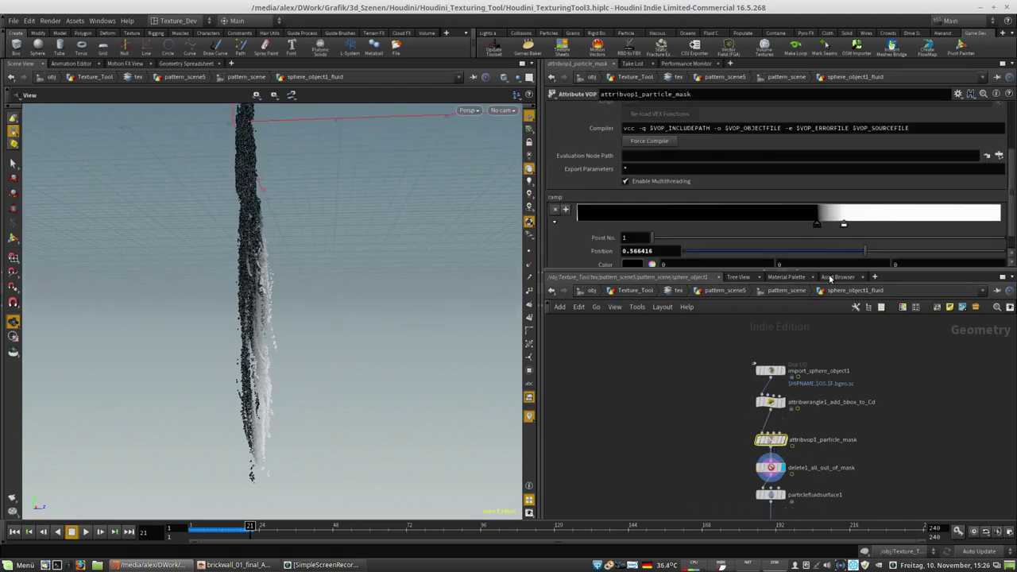
pyautogui.moveTo(817, 228)
pyautogui.mouseDown()
pyautogui.moveTo(805, 226)
pyautogui.moveTo(818, 230)
pyautogui.mouseUp()
pyautogui.moveTo(279, 264); pyautogui.dragTo(247, 294)
pyautogui.moveTo(929, 531); pyautogui.dragTo(914, 528, button='middle')
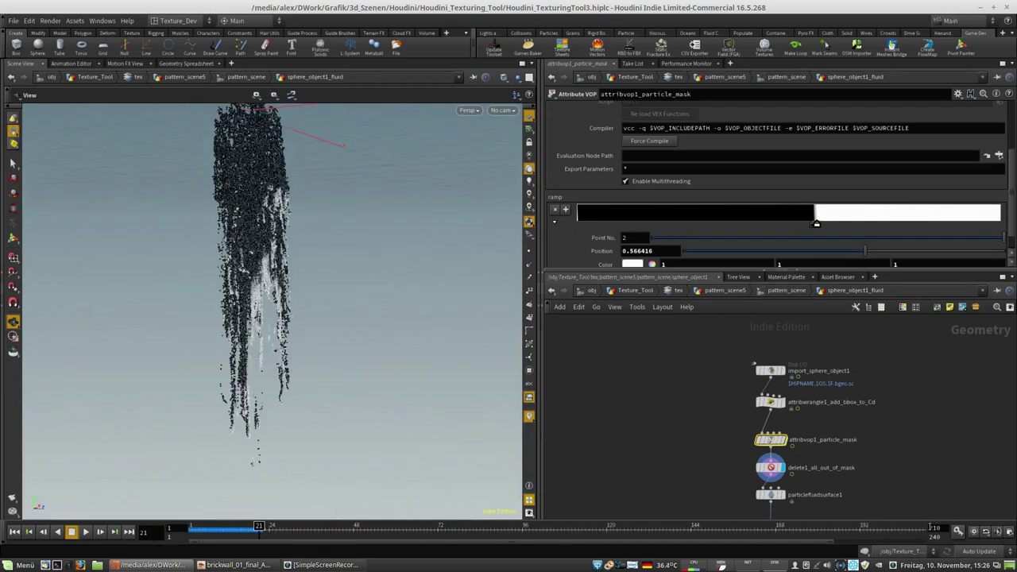
# Step: Display particlefluidsurface1 and reveal the channel expression behind its Particle Separation value
pyautogui.moveTo(907, 475); pyautogui.dragTo(900, 371, button='middle')
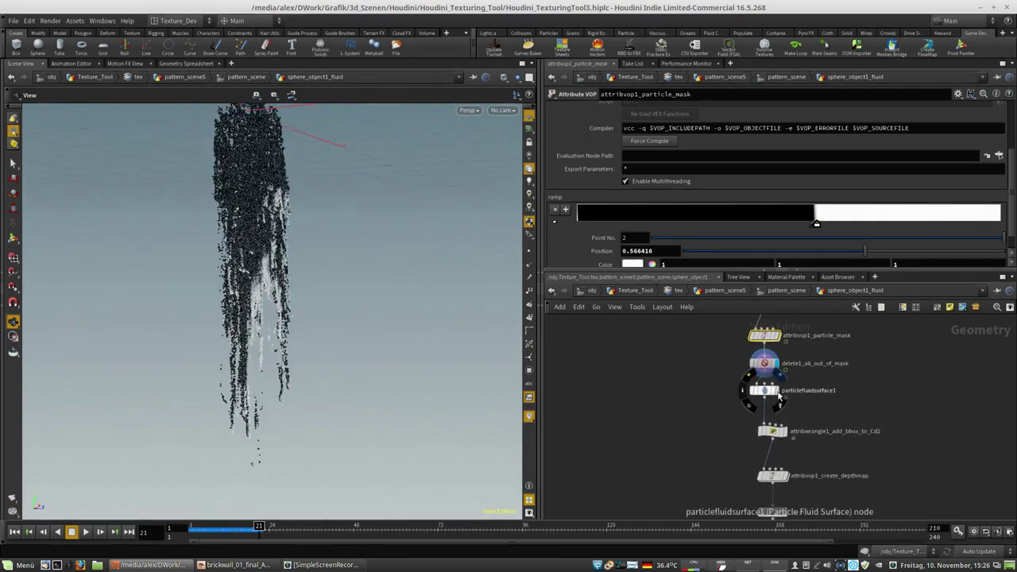
pyautogui.click(778, 394)
pyautogui.click(764, 392)
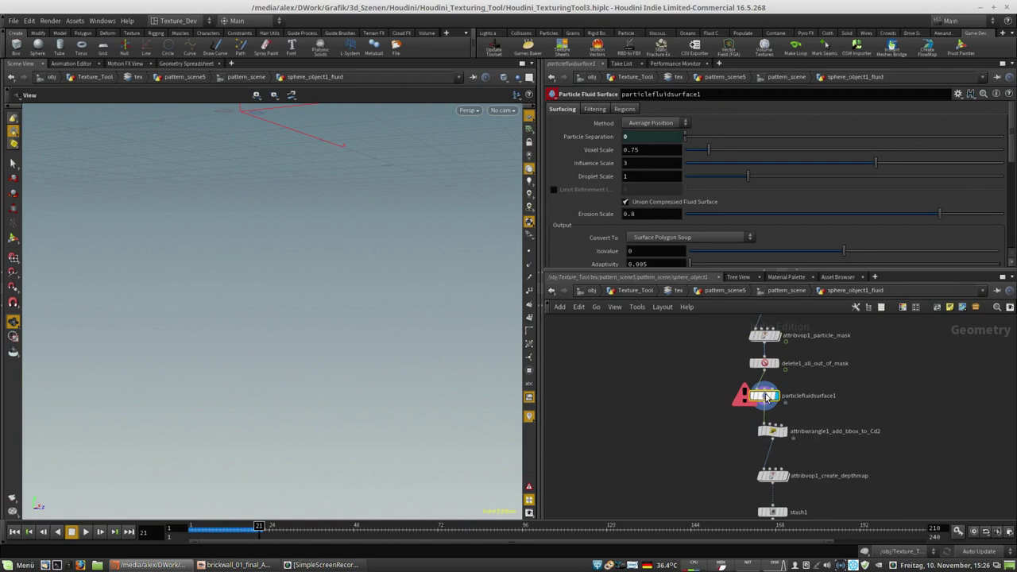
pyautogui.click(580, 137)
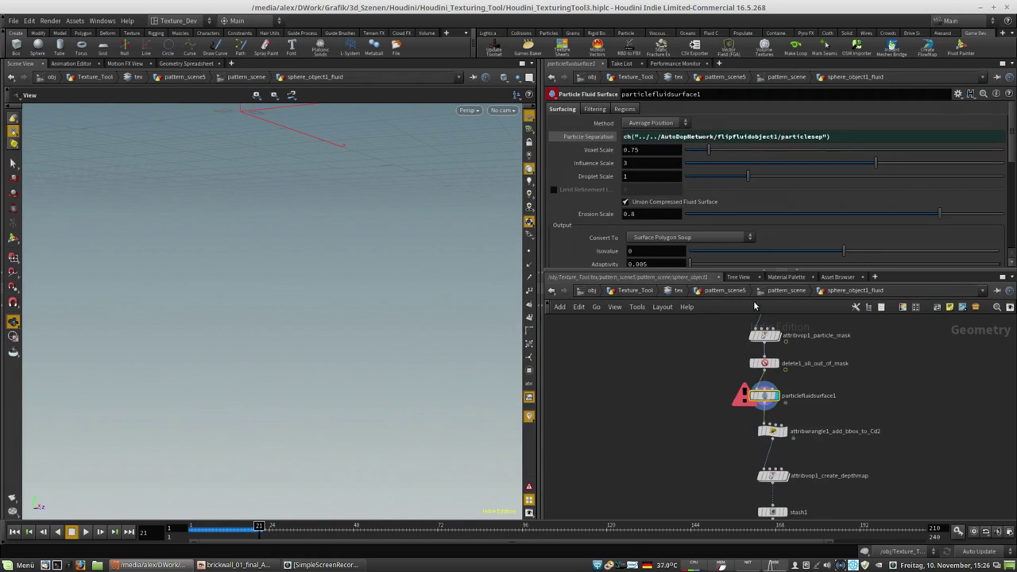
# Step: Look inside dopnet1 in pattern_scene for the referenced flipfluidobject1, and return to the sphere_object1_fluid network
pyautogui.click(786, 291)
pyautogui.moveTo(778, 376); pyautogui.dragTo(794, 361, button='middle')
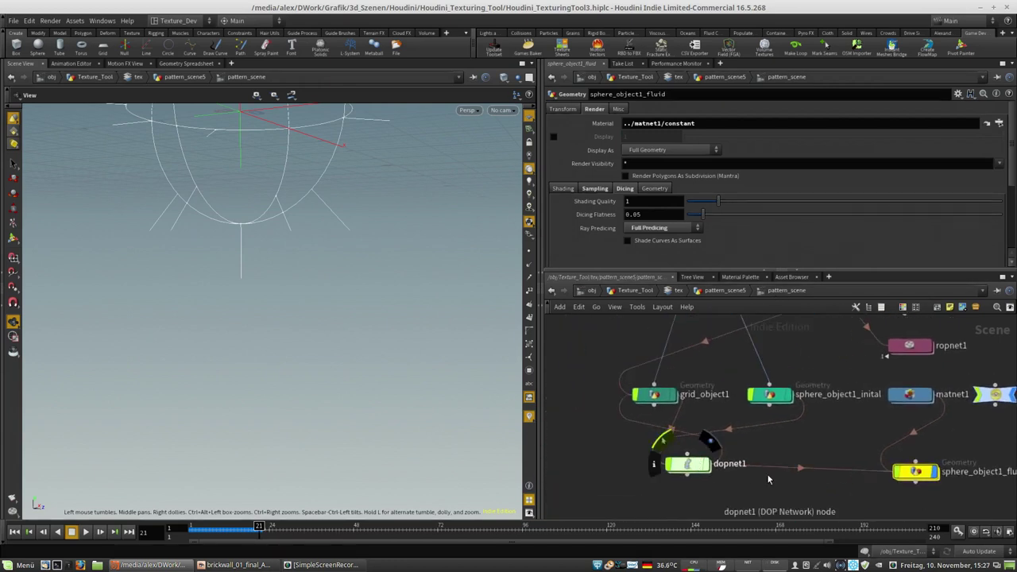
pyautogui.moveTo(920, 476)
pyautogui.doubleClick(689, 465)
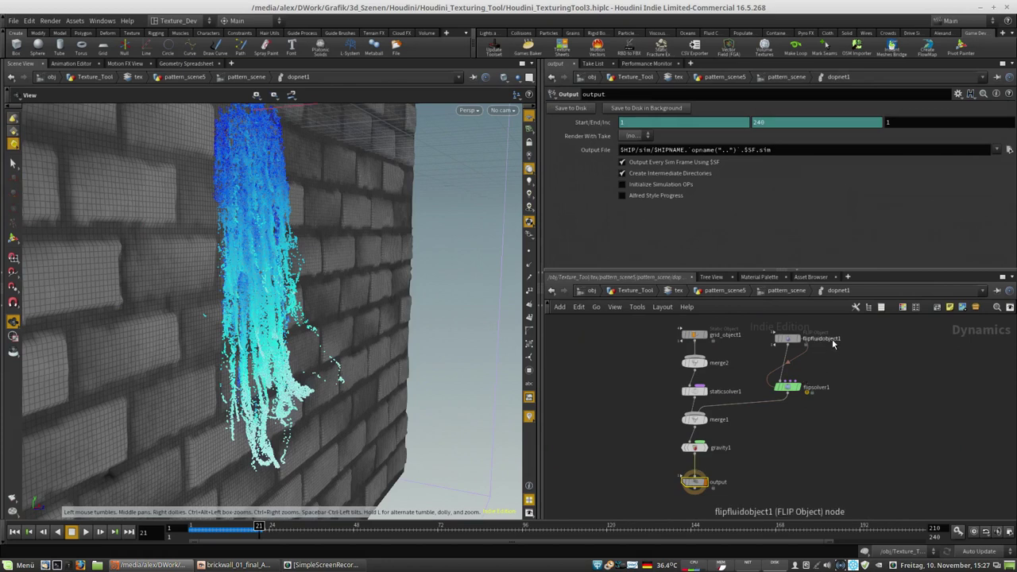
pyautogui.doubleClick(833, 341)
pyautogui.moveTo(849, 340); pyautogui.dragTo(756, 347)
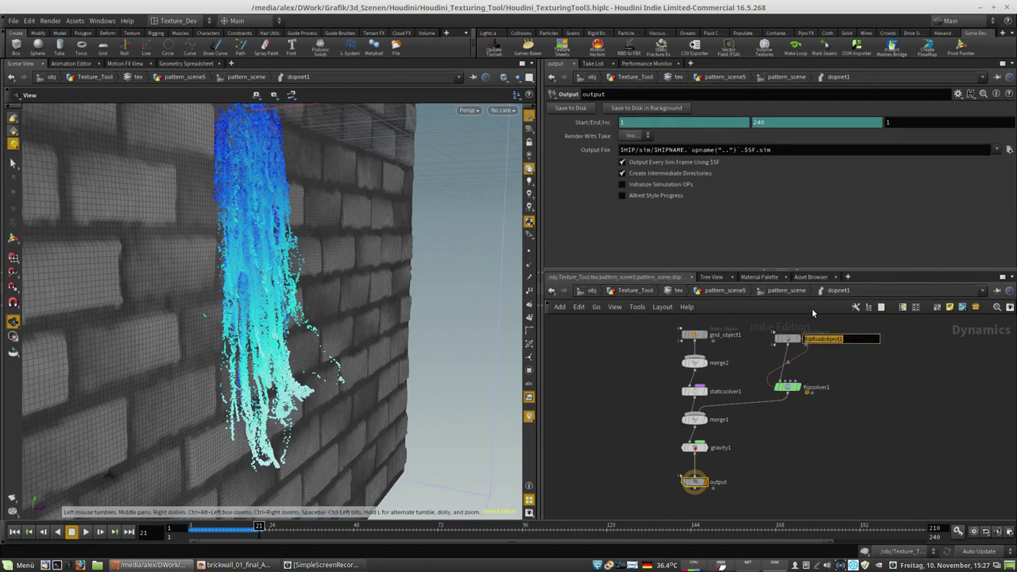
pyautogui.click(787, 290)
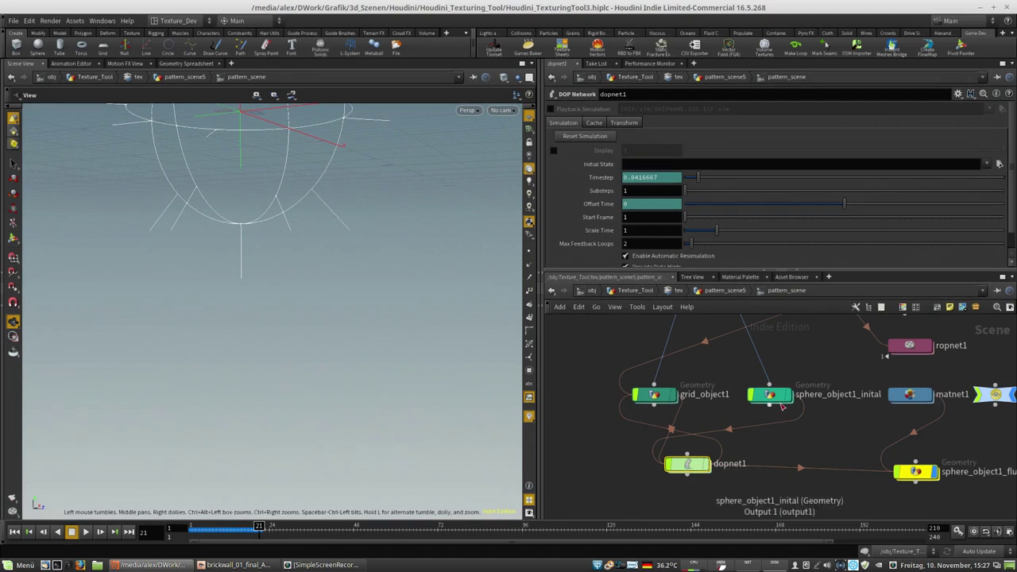
pyautogui.doubleClick(916, 474)
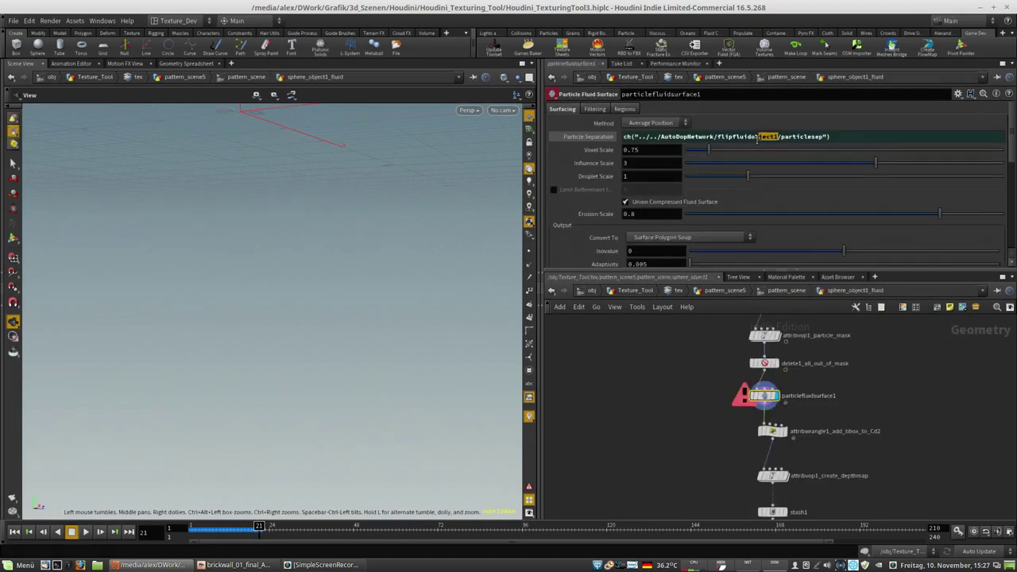
# Step: Remove the channel reference from particlefluidsurface1's Particle Separation and enter the value 0.01
pyautogui.rightClick(589, 137)
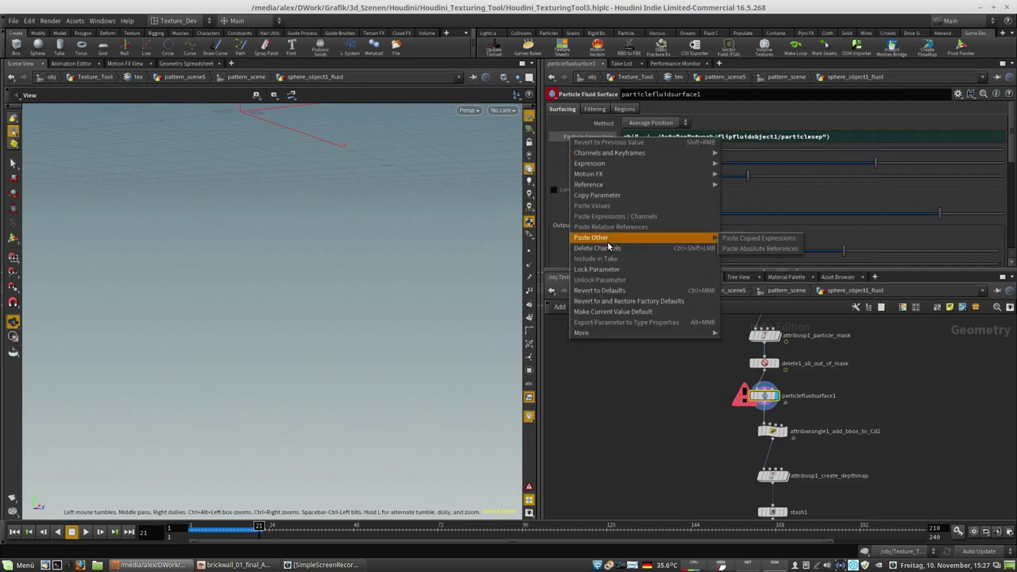
pyautogui.click(606, 237)
pyautogui.click(644, 138)
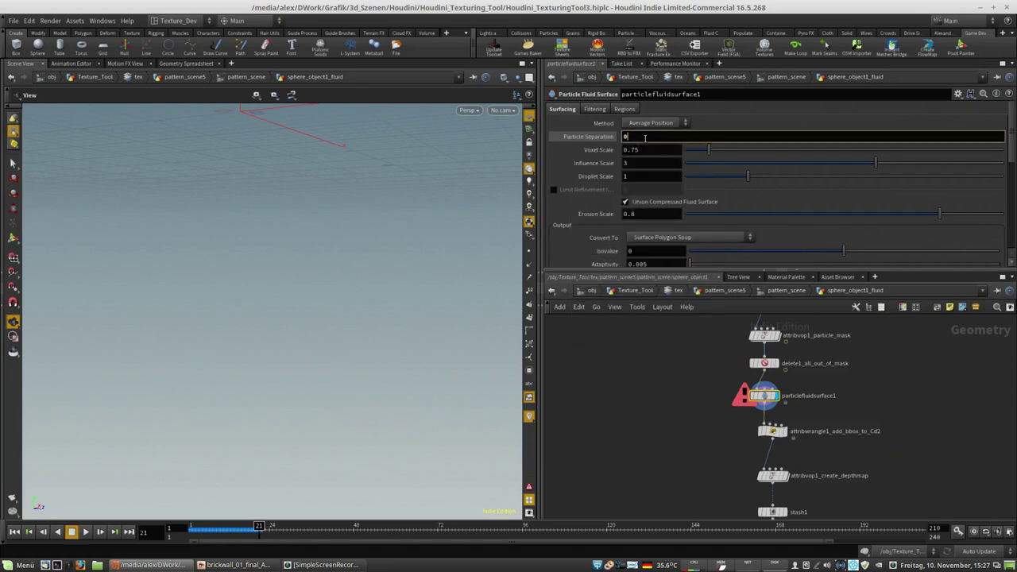
pyautogui.write('.01')
pyautogui.press('Return')
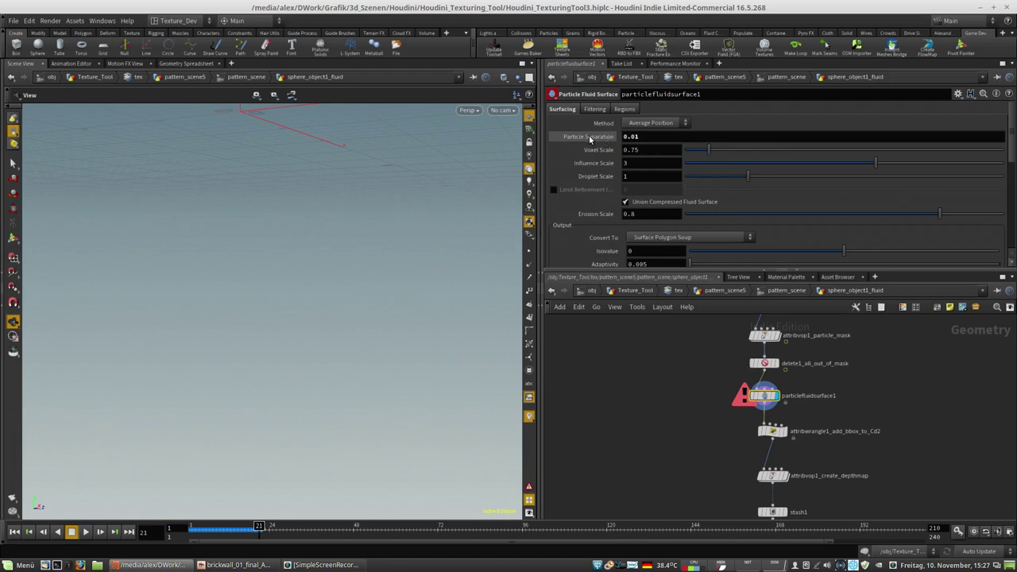
# Step: Try a coarser fluid surface by raising the Particle Separation to 0.05
pyautogui.click(656, 140)
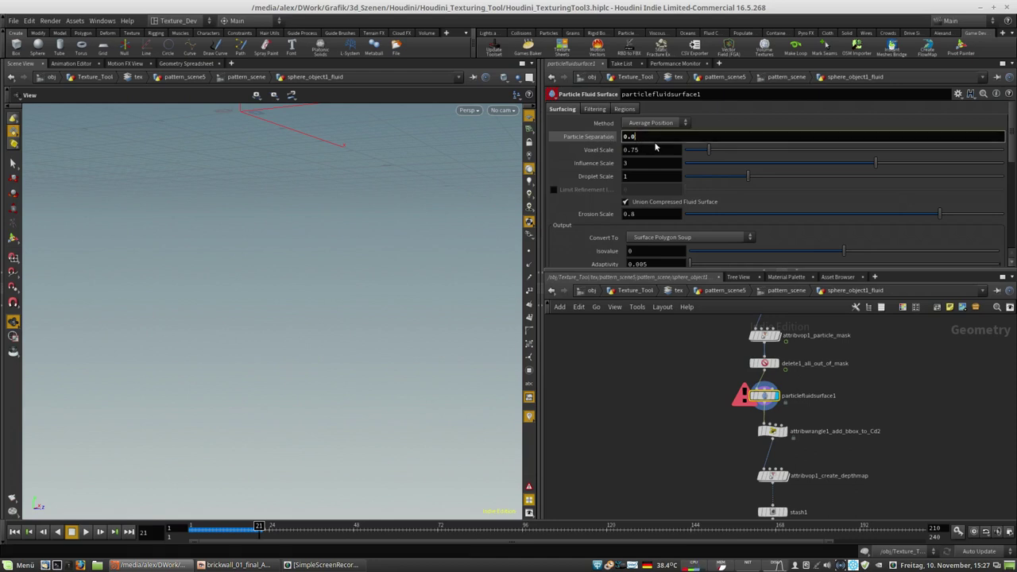
pyautogui.press('Return')
pyautogui.doubleClick(634, 136)
pyautogui.write('10')
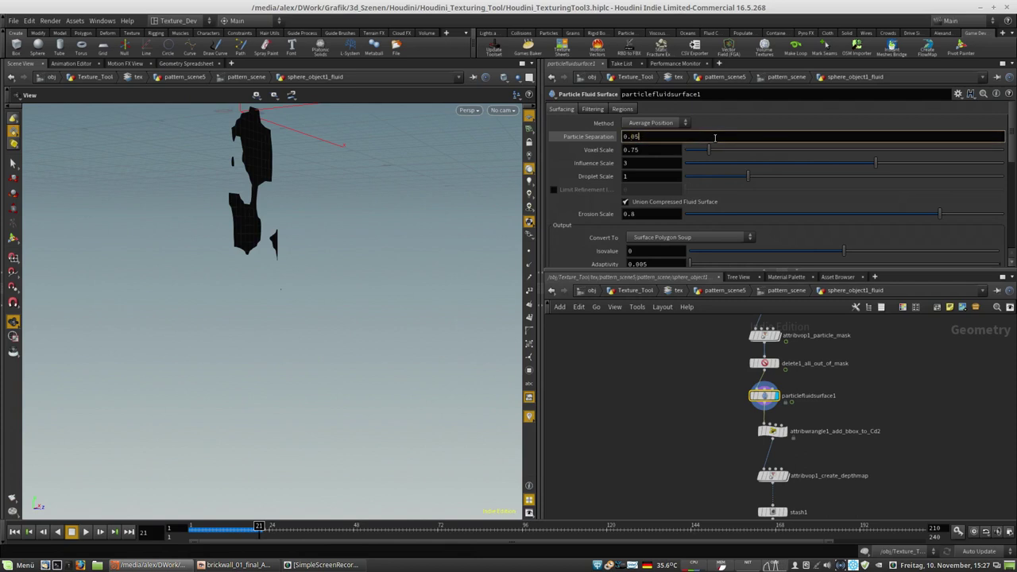
pyautogui.press('Return')
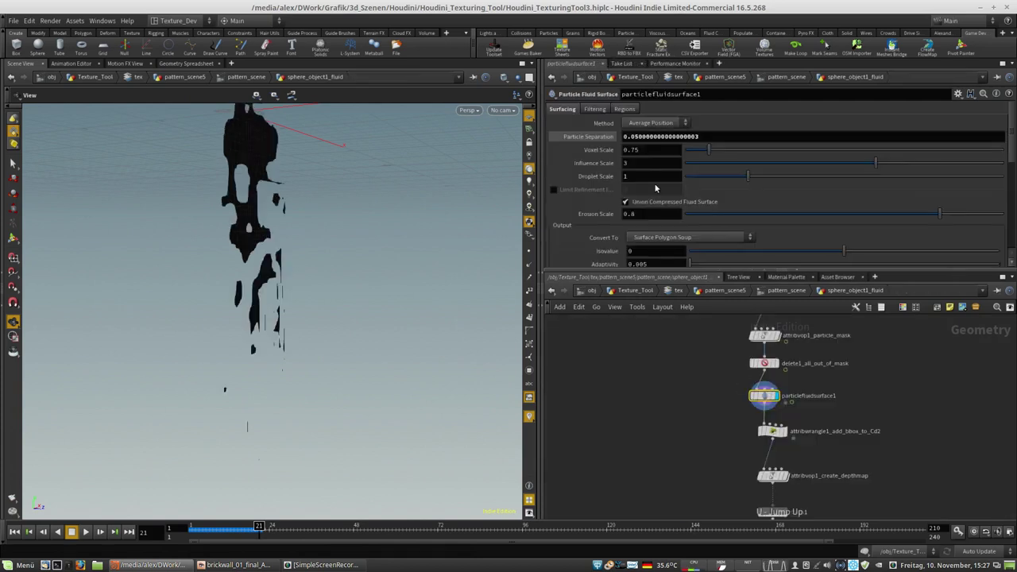
# Step: Set particlefluidsurface1's Particle Separation to 0.01 for a finer fluid surface
pyautogui.doubleClick(634, 138)
pyautogui.write('01')
pyautogui.press('Return')
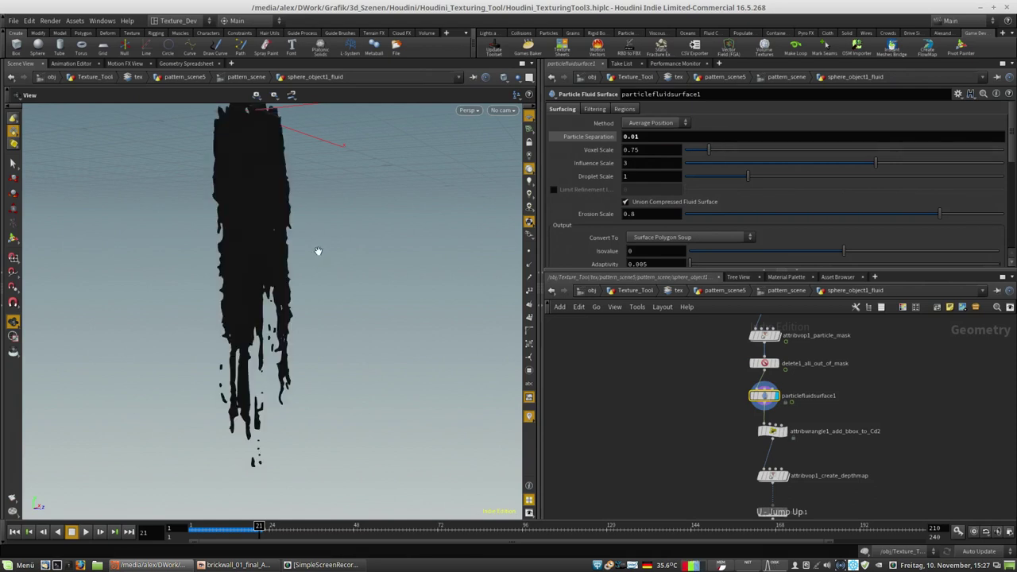
# Step: Change the viewport lighting so the fluid surface is drawn in flat unlit color, and inspect it from several angles
pyautogui.click(504, 77)
pyautogui.click(515, 173)
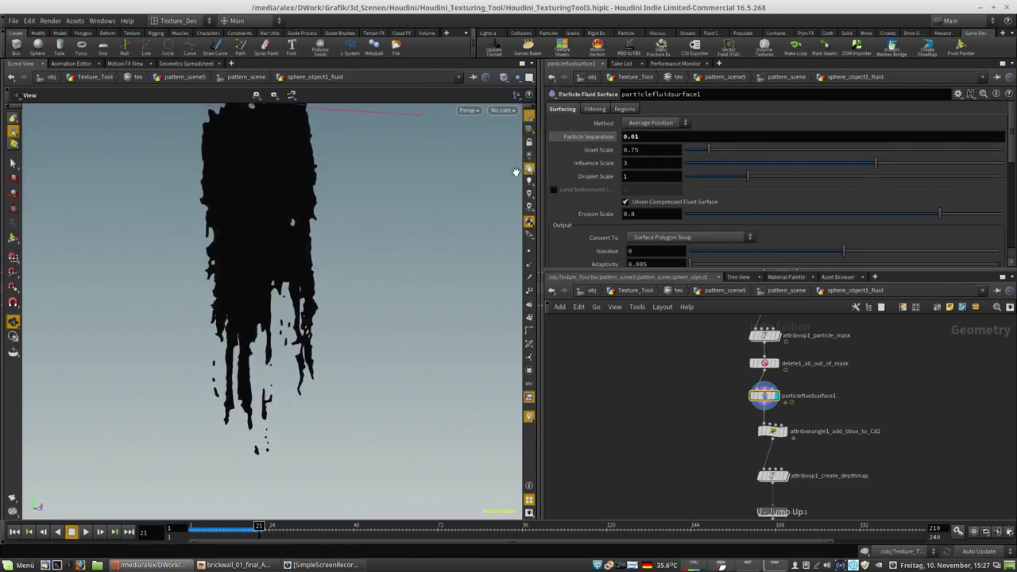
pyautogui.click(528, 220)
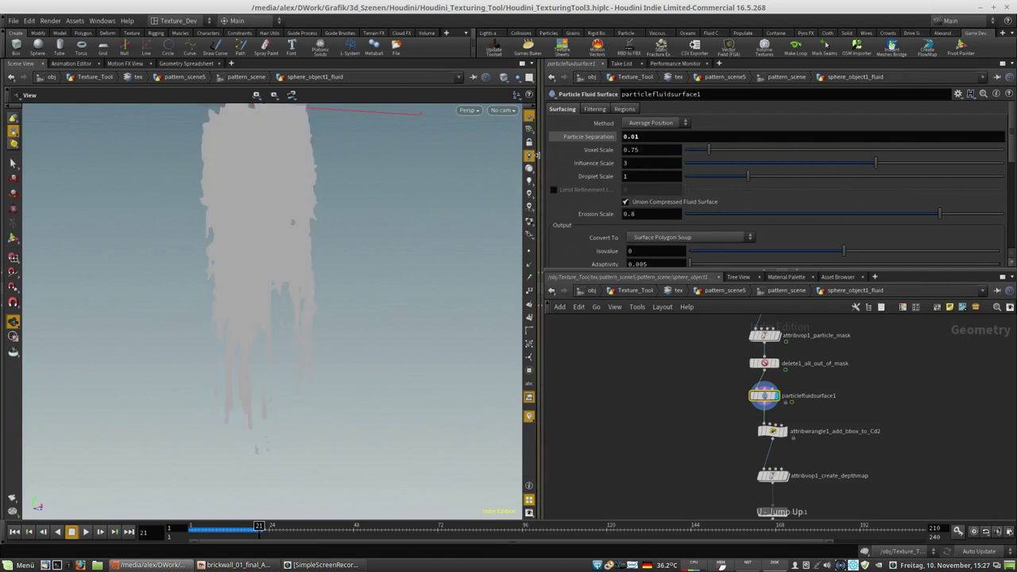
pyautogui.moveTo(291, 205); pyautogui.dragTo(391, 171)
pyautogui.click(503, 77)
pyautogui.click(538, 185)
pyautogui.moveTo(379, 219); pyautogui.dragTo(239, 235)
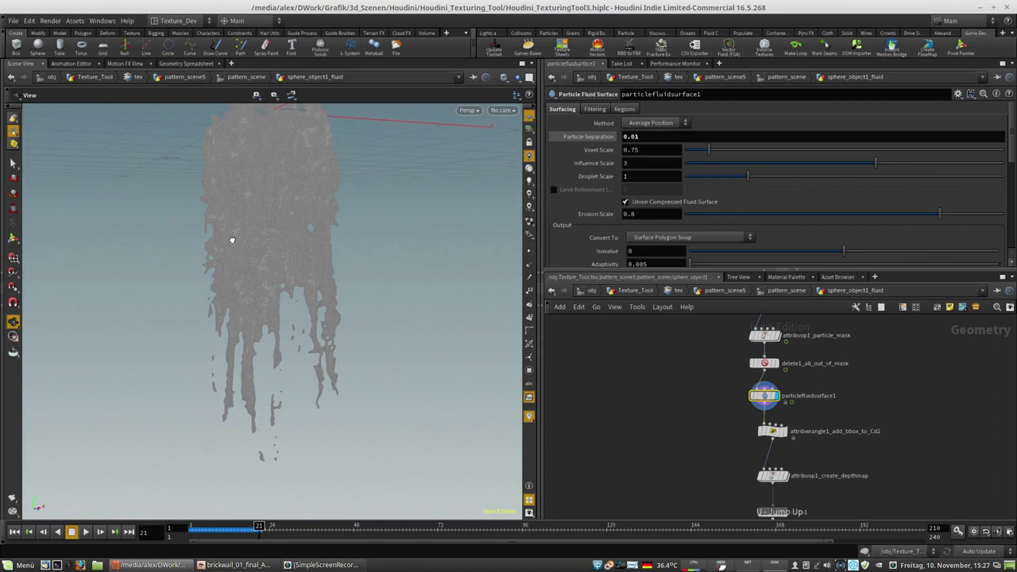
# Step: Display attribwrangle1_add_bbox_to_Cd2 and show its bounding box color expression
pyautogui.click(789, 439)
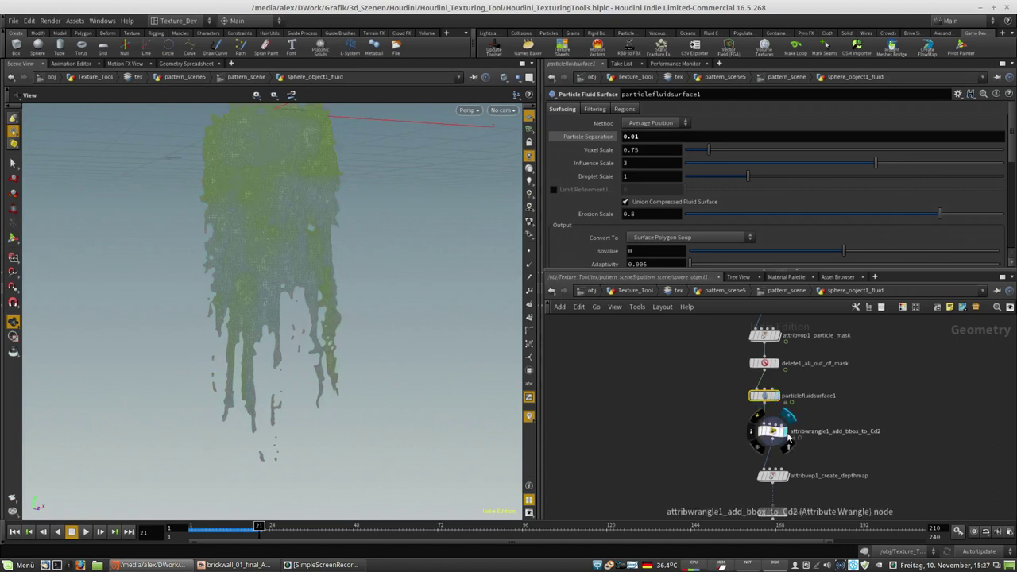
pyautogui.click(764, 434)
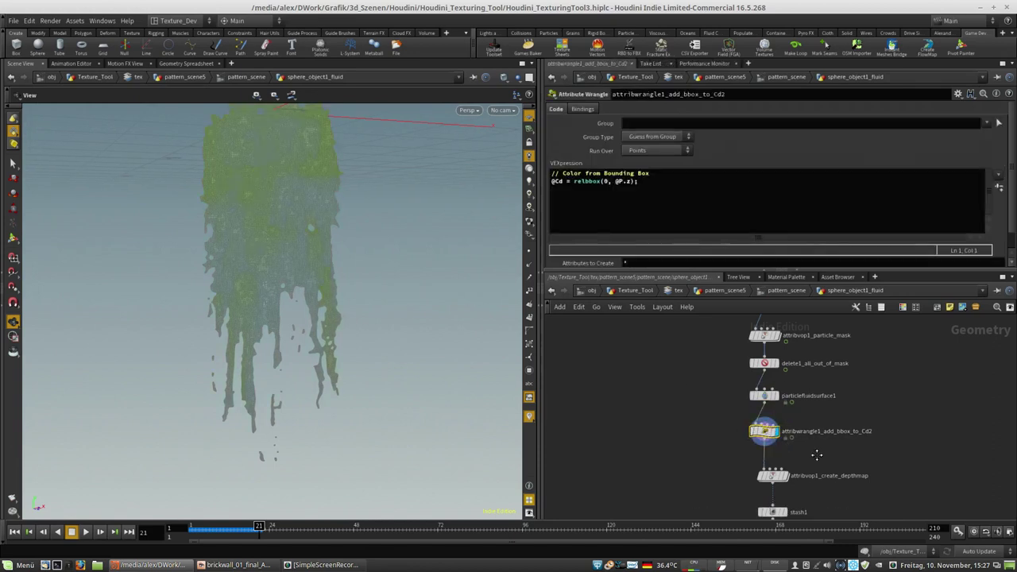
pyautogui.moveTo(765, 434); pyautogui.dragTo(766, 367, button='middle')
# Step: Display attribvop1_create_depthmap, show its ramp, and examine the resulting fluid surface from several angles
pyautogui.click(790, 411)
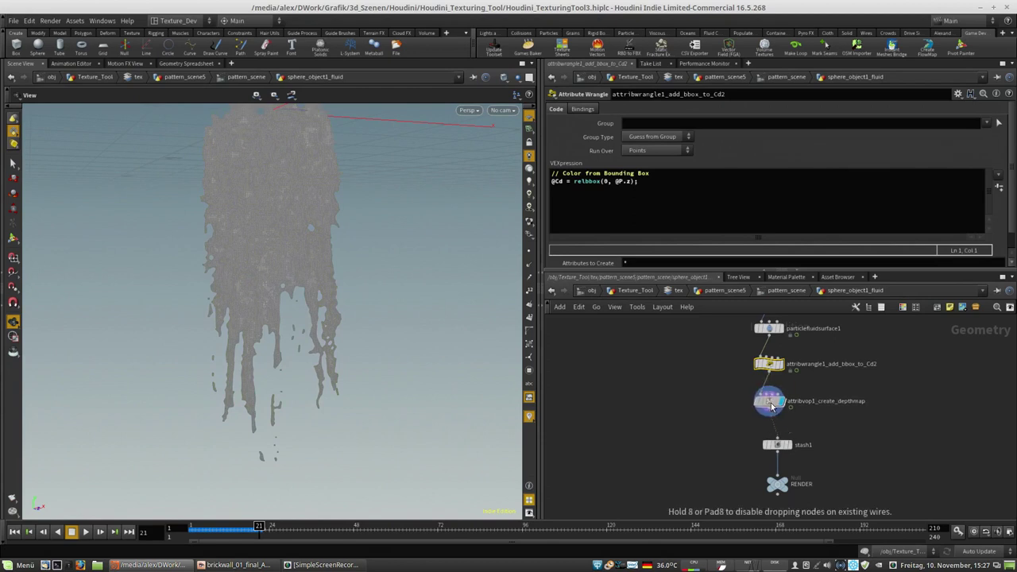
pyautogui.click(770, 408)
pyautogui.moveTo(295, 204); pyautogui.dragTo(459, 174)
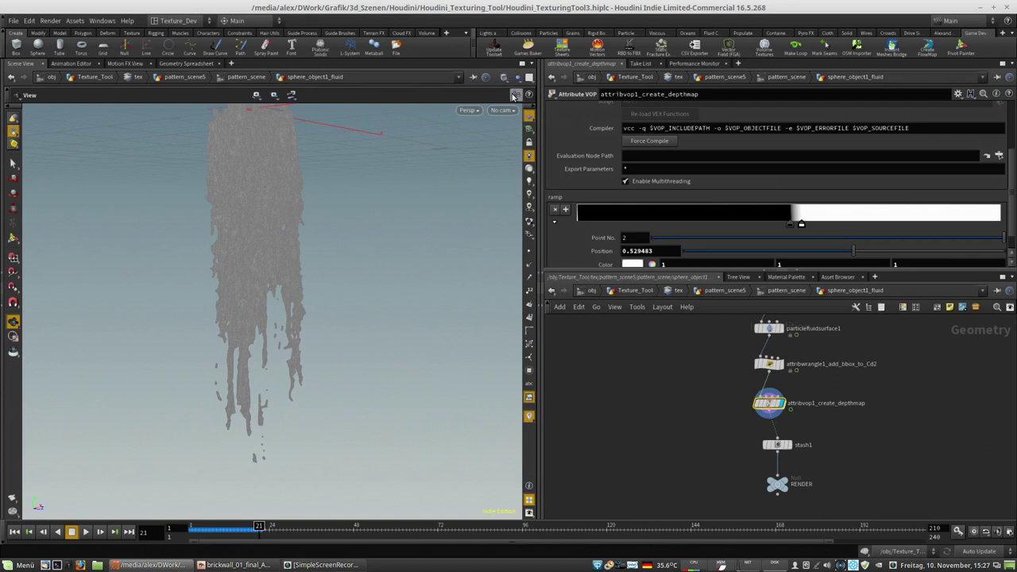
pyautogui.click(504, 78)
pyautogui.click(303, 201)
pyautogui.moveTo(325, 267); pyautogui.dragTo(262, 259)
pyautogui.moveTo(351, 256); pyautogui.dragTo(344, 280, button='middle')
pyautogui.moveTo(343, 280); pyautogui.dragTo(301, 295)
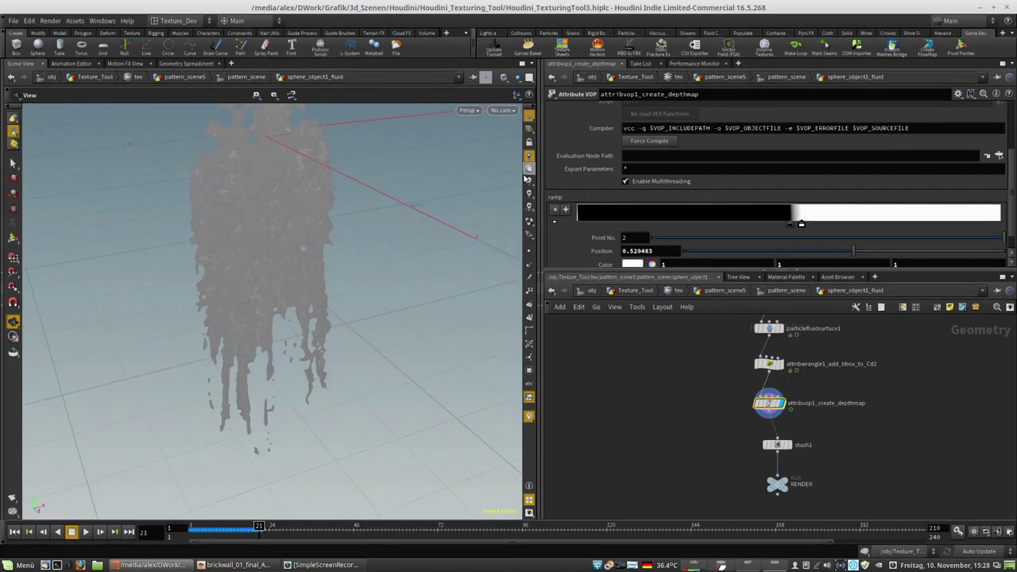
pyautogui.click(504, 77)
pyautogui.click(513, 173)
pyautogui.moveTo(316, 252); pyautogui.dragTo(472, 218)
# Step: Adjust the depth map ramp by moving the black point to position 0.582707 and the white point to 0.64787
pyautogui.moveTo(800, 229)
pyautogui.mouseDown()
pyautogui.moveTo(876, 225)
pyautogui.moveTo(866, 225)
pyautogui.mouseUp()
pyautogui.moveTo(788, 228); pyautogui.dragTo(823, 224)
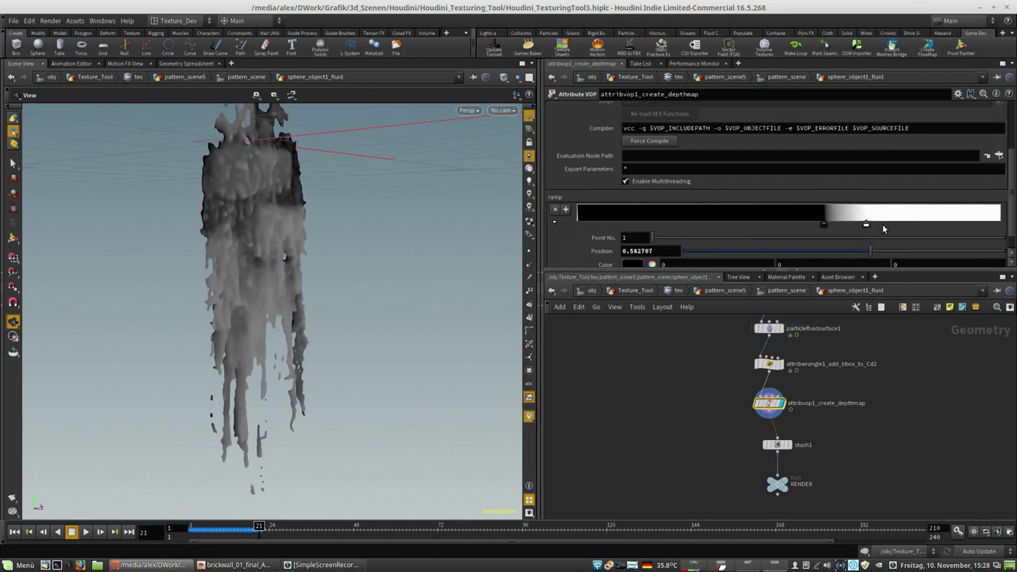
pyautogui.moveTo(867, 226); pyautogui.dragTo(861, 227)
pyautogui.moveTo(850, 228); pyautogui.dragTo(852, 229)
pyautogui.moveTo(204, 256); pyautogui.dragTo(179, 268)
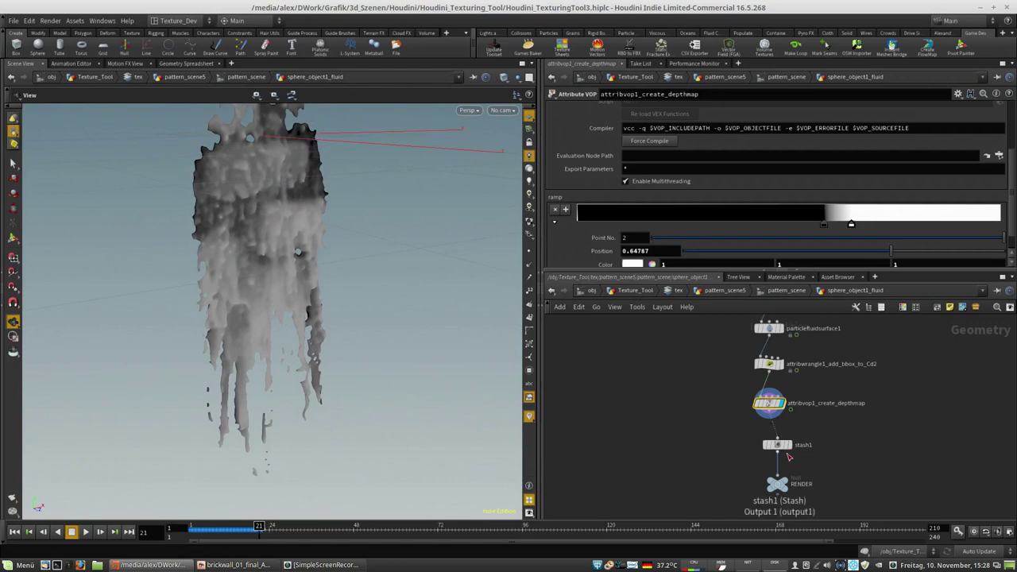
# Step: Stash the depth map geometry in stash1 and set the display flag on the RENDER node
pyautogui.click(778, 444)
pyautogui.click(642, 118)
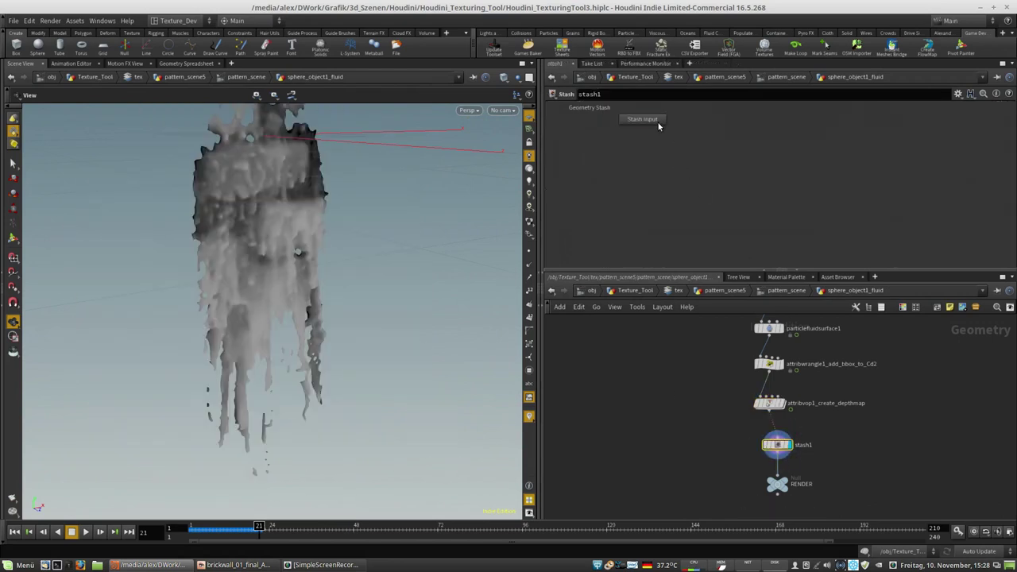
pyautogui.click(780, 485)
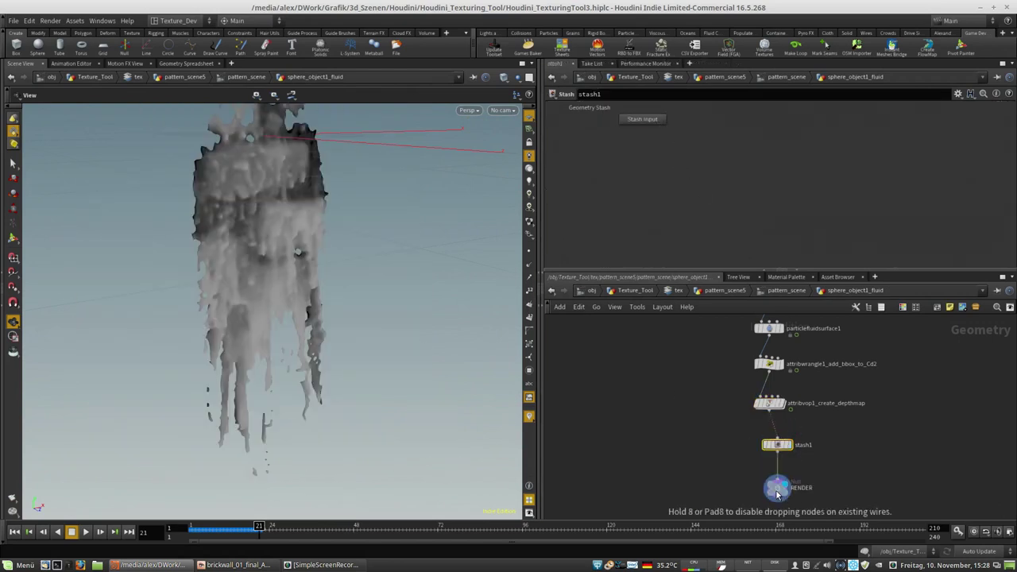
# Step: Go back up through pattern_scene and pattern_scene5 to the tex compositing network
pyautogui.click(769, 291)
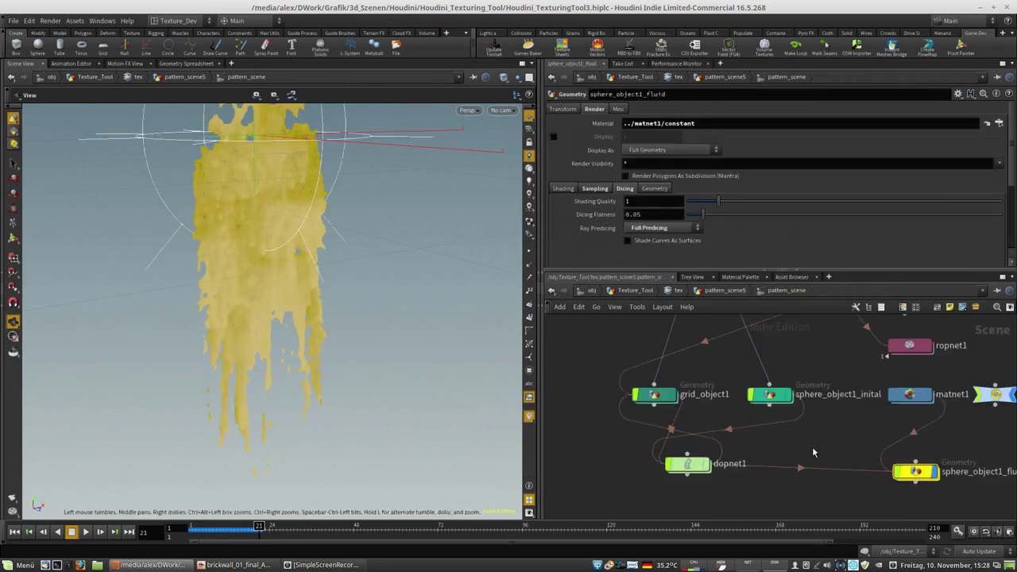
pyautogui.moveTo(855, 437); pyautogui.dragTo(795, 431, button='middle')
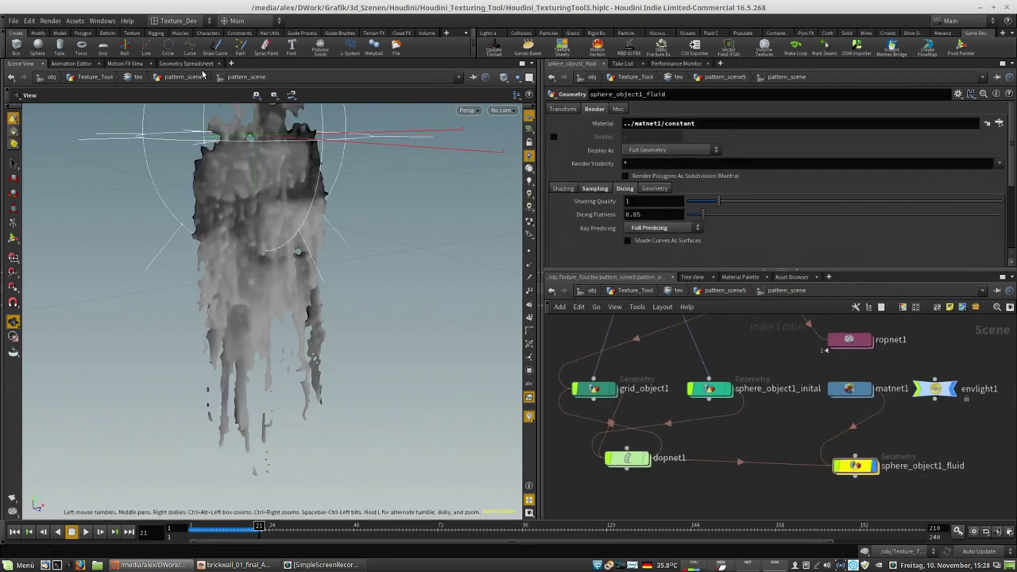
pyautogui.click(730, 291)
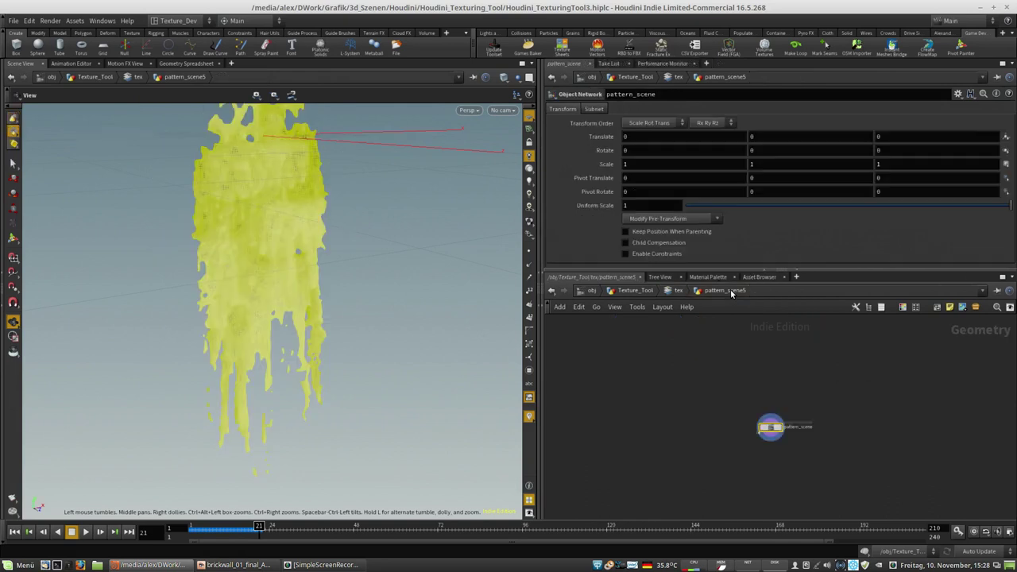
pyautogui.click(676, 291)
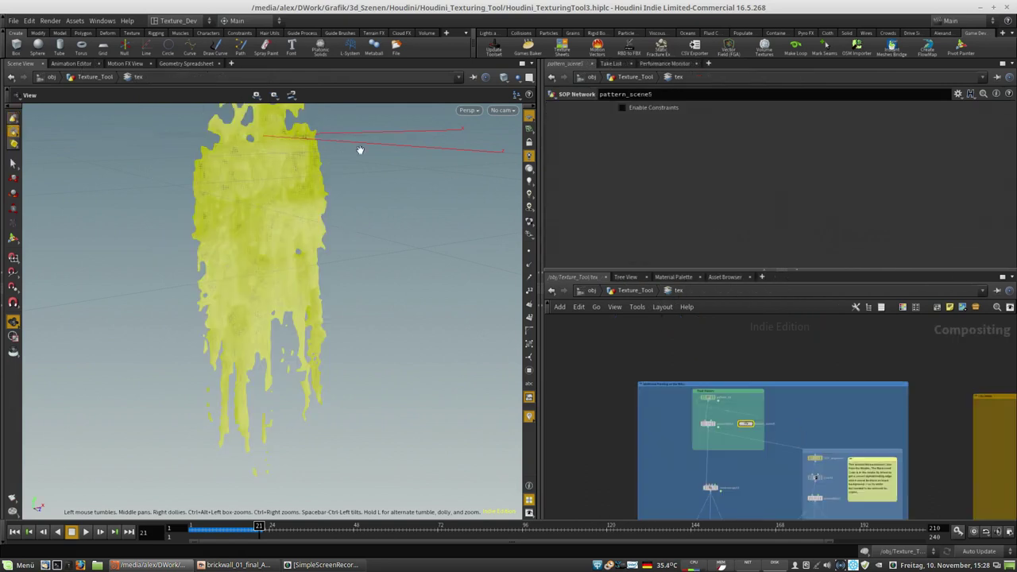
# Step: Reveal the composite view beside the 3D viewport and display the rendered image of pattern_05 in the Fluid Pattern group
pyautogui.click(539, 312)
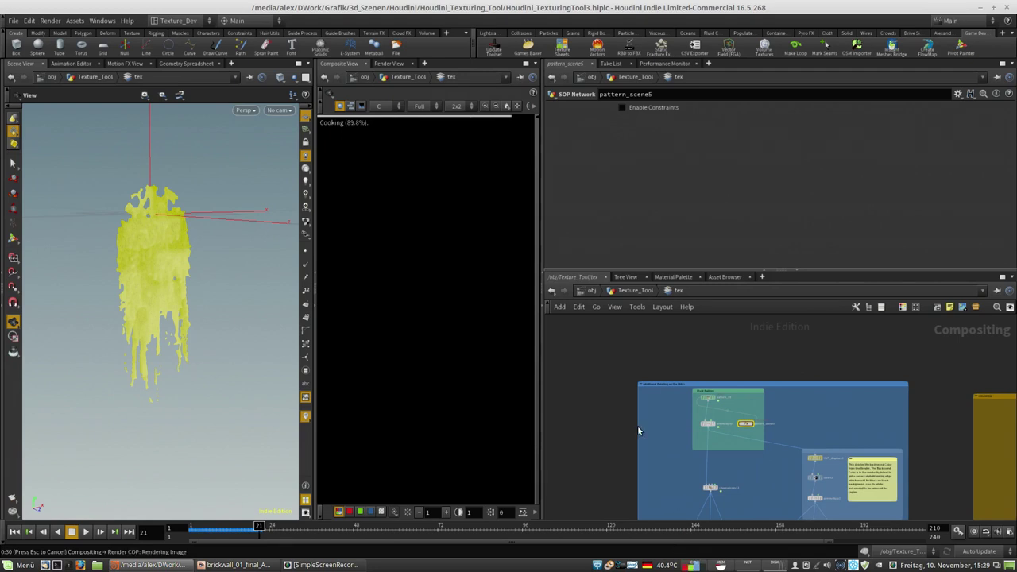
pyautogui.scroll(3, 617, 368)
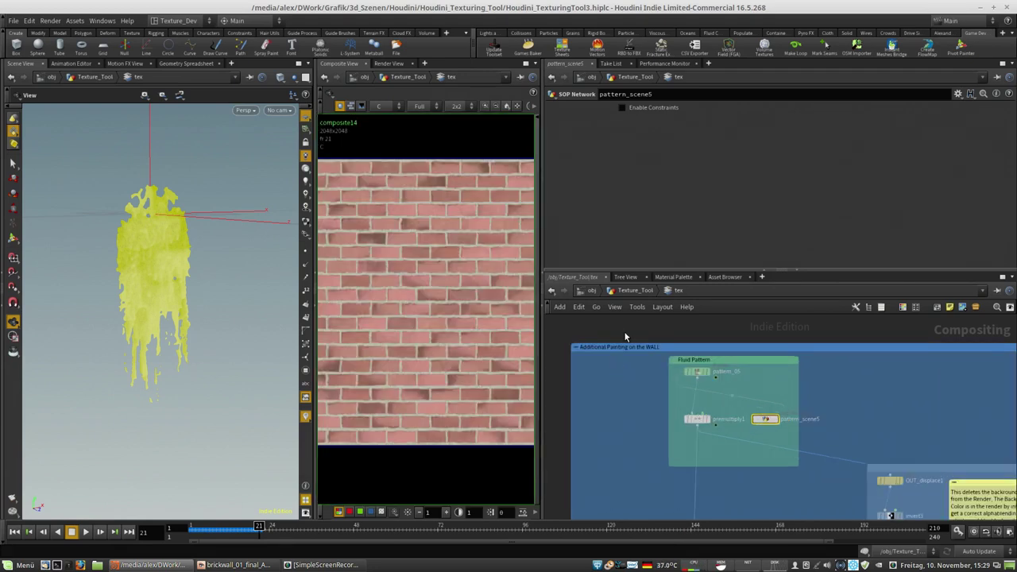
pyautogui.moveTo(711, 380)
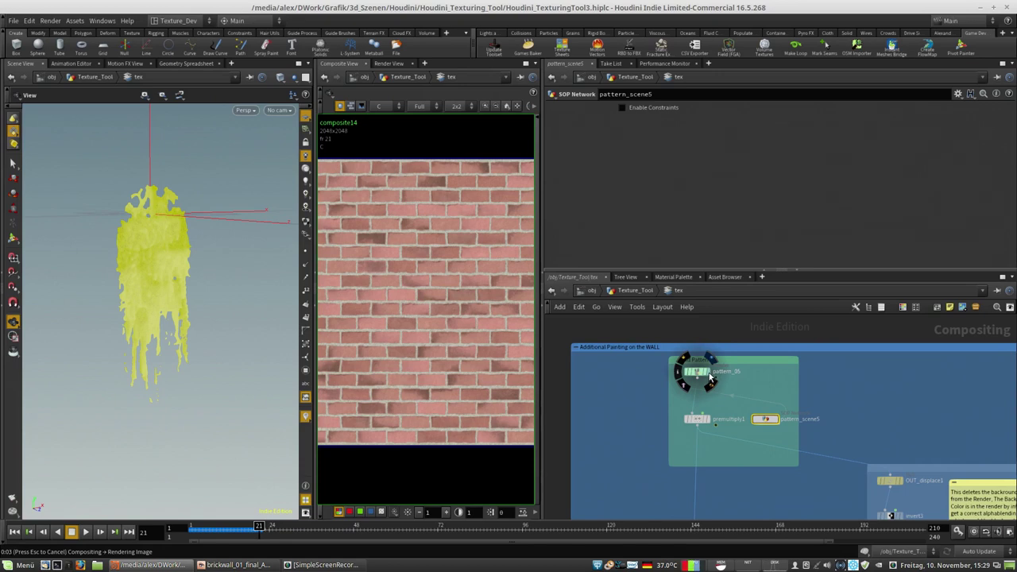
pyautogui.click(711, 380)
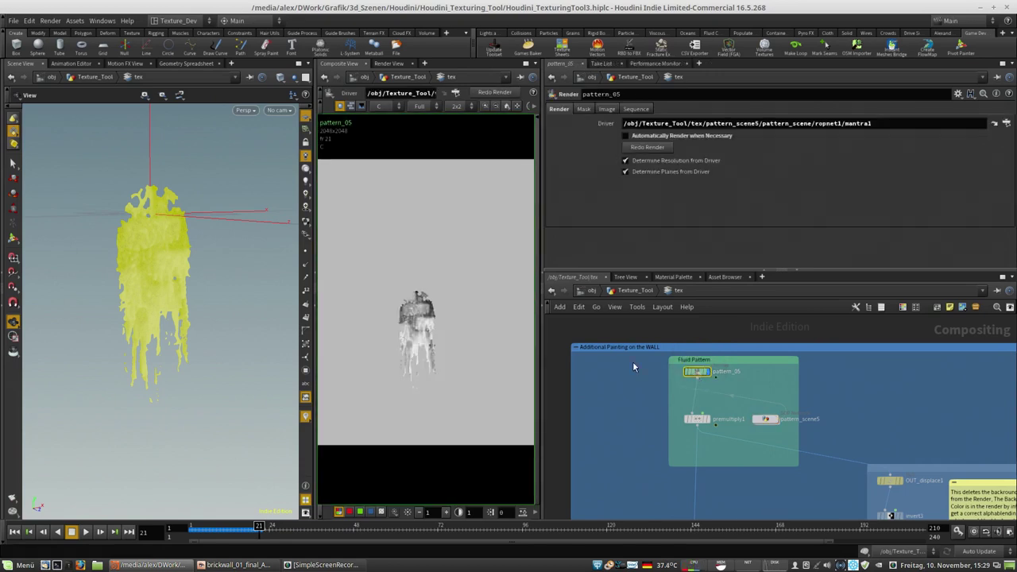
# Step: Examine the pattern_05 depth render up close, from the upper fluid edges down to the drips
pyautogui.scroll(5, 419, 337)
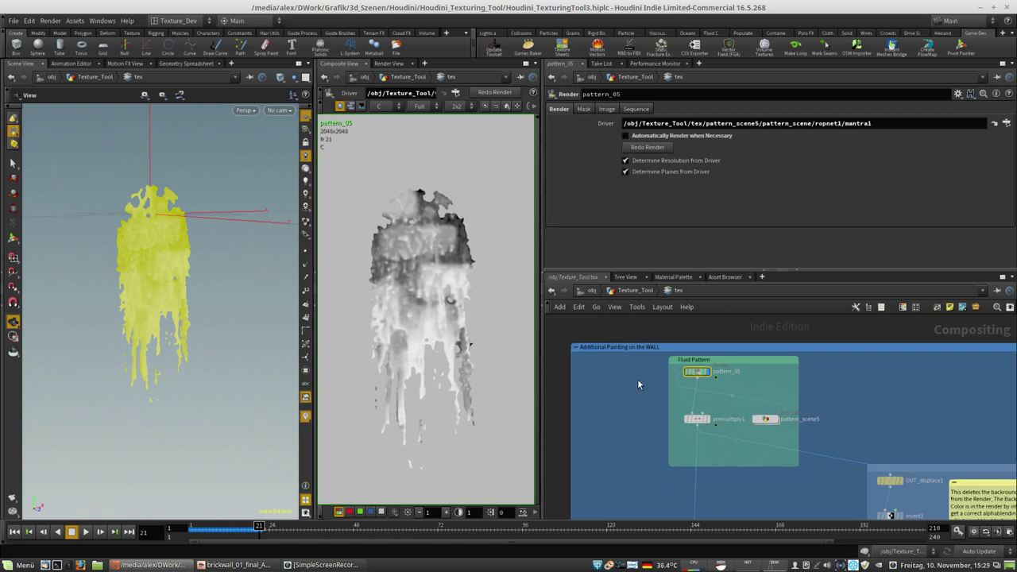
pyautogui.scroll(8, 469, 200)
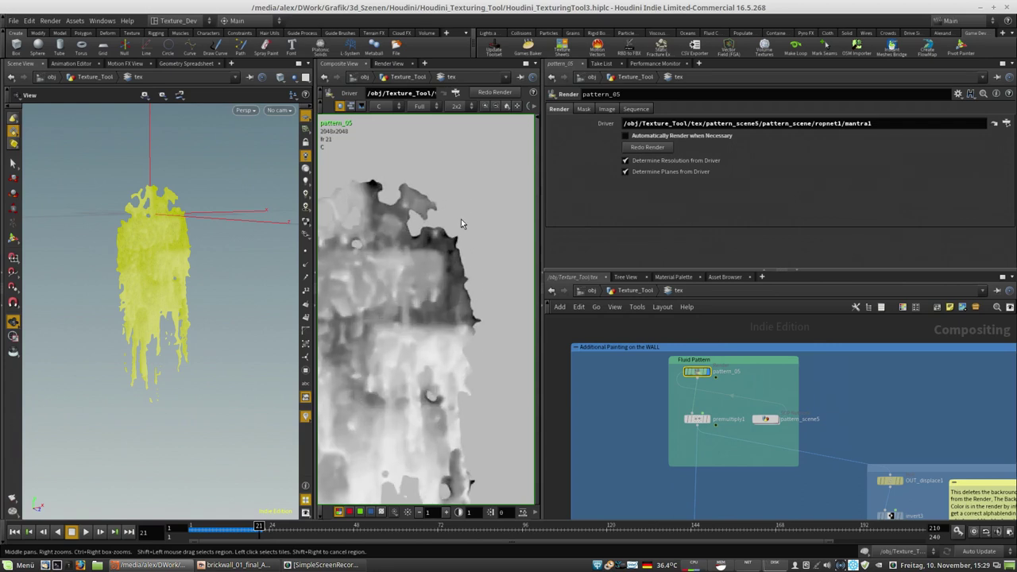
pyautogui.moveTo(391, 202); pyautogui.dragTo(436, 249, button='middle')
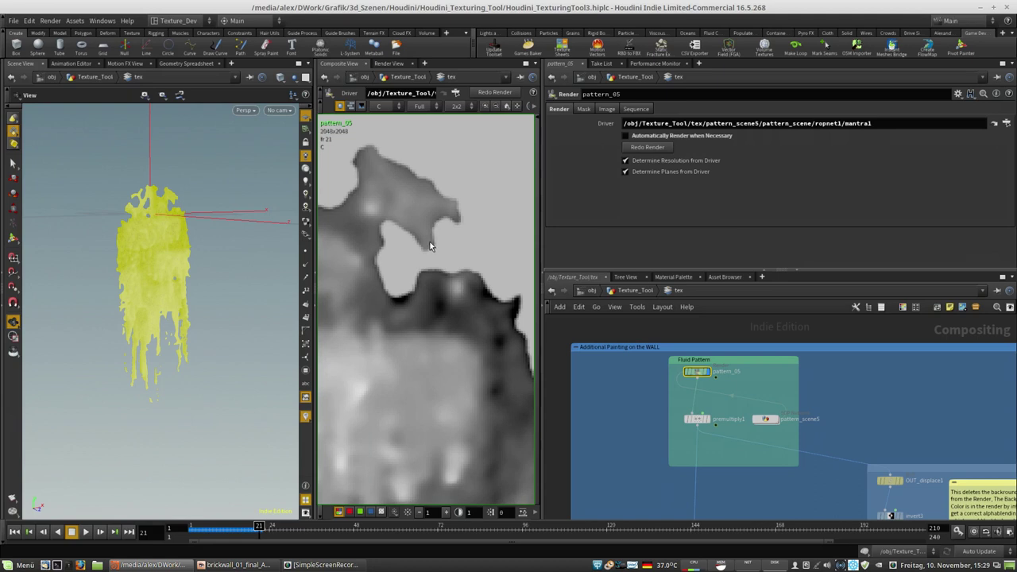
pyautogui.scroll(-3, 426, 254)
pyautogui.moveTo(373, 263); pyautogui.dragTo(417, 218, button='middle')
pyautogui.moveTo(426, 281); pyautogui.dragTo(429, 175, button='middle')
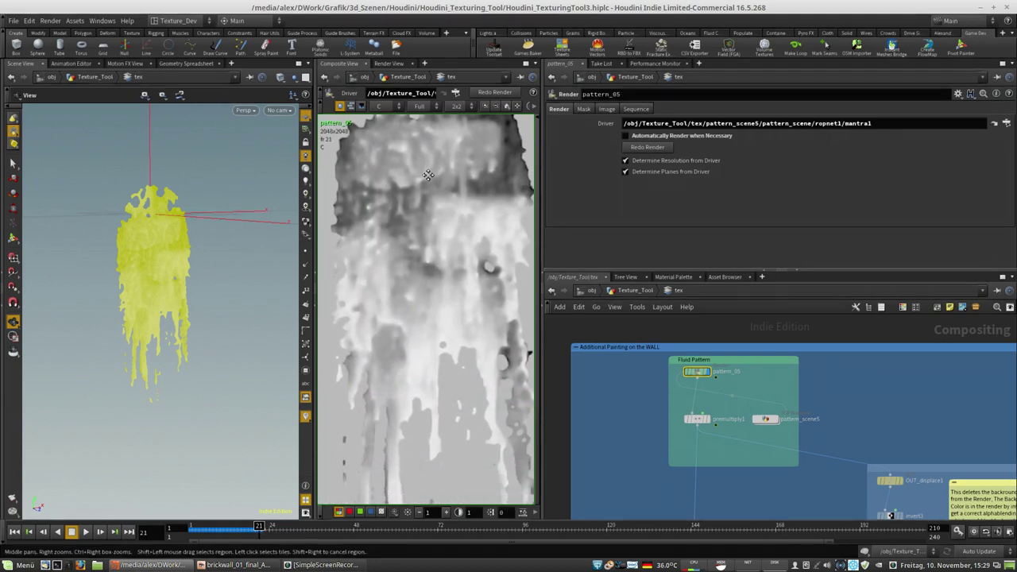
pyautogui.moveTo(399, 331); pyautogui.dragTo(386, 393, button='middle')
pyautogui.moveTo(463, 210); pyautogui.dragTo(456, 262, button='middle')
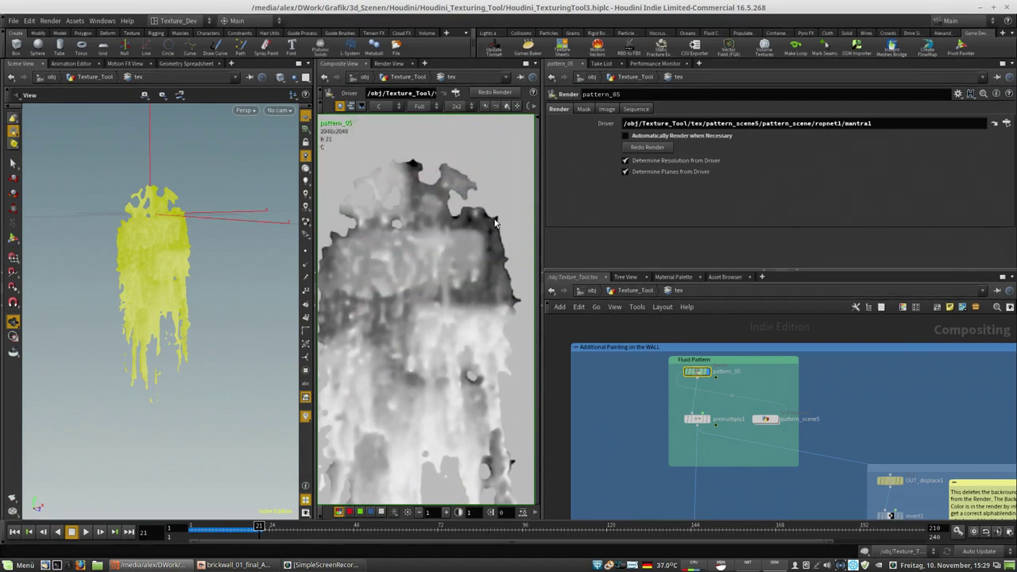
pyautogui.scroll(2, 492, 218)
pyautogui.scroll(-5, 444, 205)
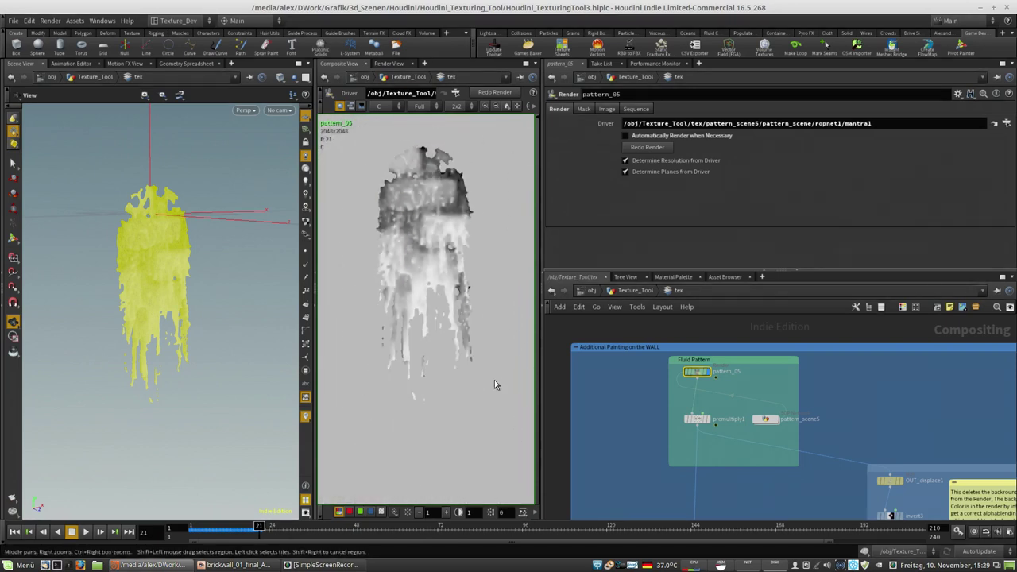
pyautogui.moveTo(440, 159); pyautogui.dragTo(433, 197, button='middle')
pyautogui.scroll(3, 436, 212)
pyautogui.moveTo(466, 311); pyautogui.dragTo(466, 246, button='middle')
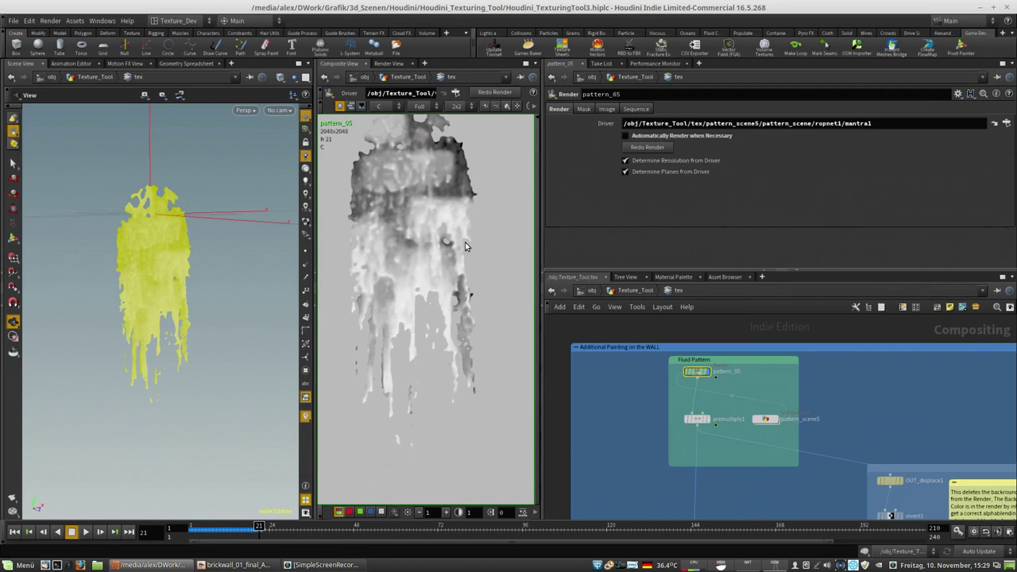
# Step: Display premultiply1 with its parameters and inspect the alpha edges of the fluid pattern against the background
pyautogui.click(707, 420)
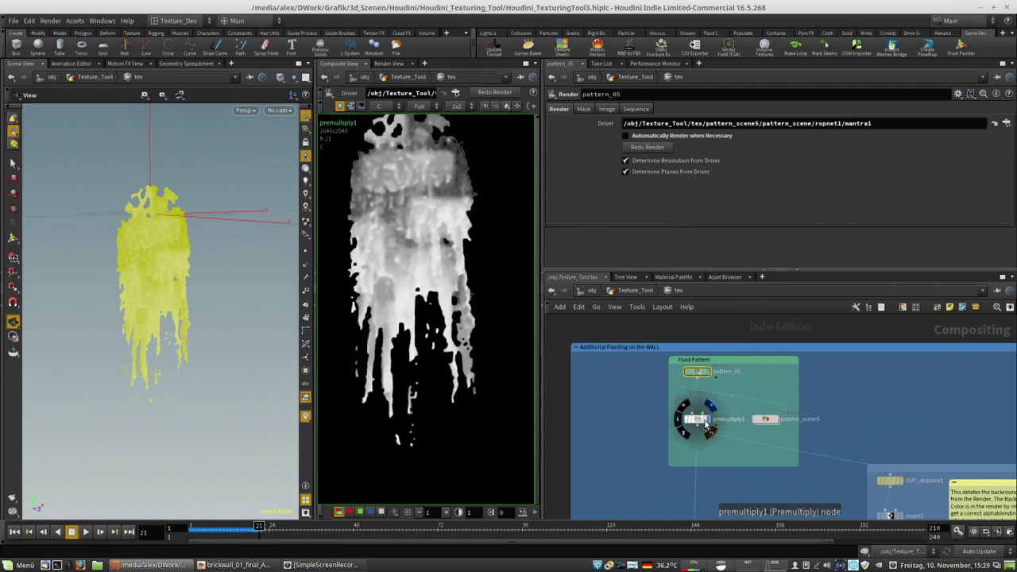
pyautogui.click(701, 421)
pyautogui.moveTo(417, 198); pyautogui.dragTo(413, 234, button='middle')
pyautogui.scroll(10, 454, 170)
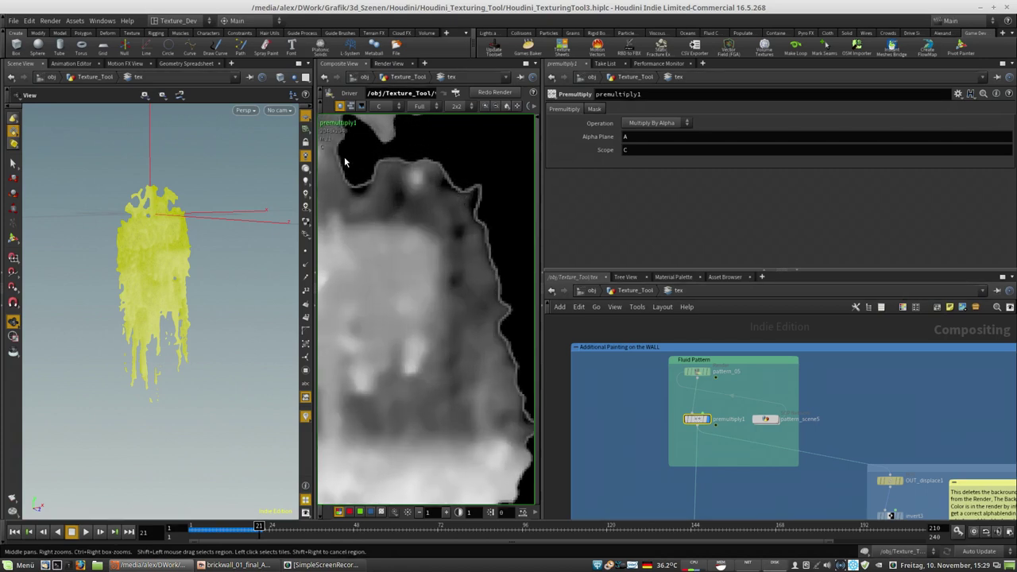
pyautogui.scroll(-9, 469, 180)
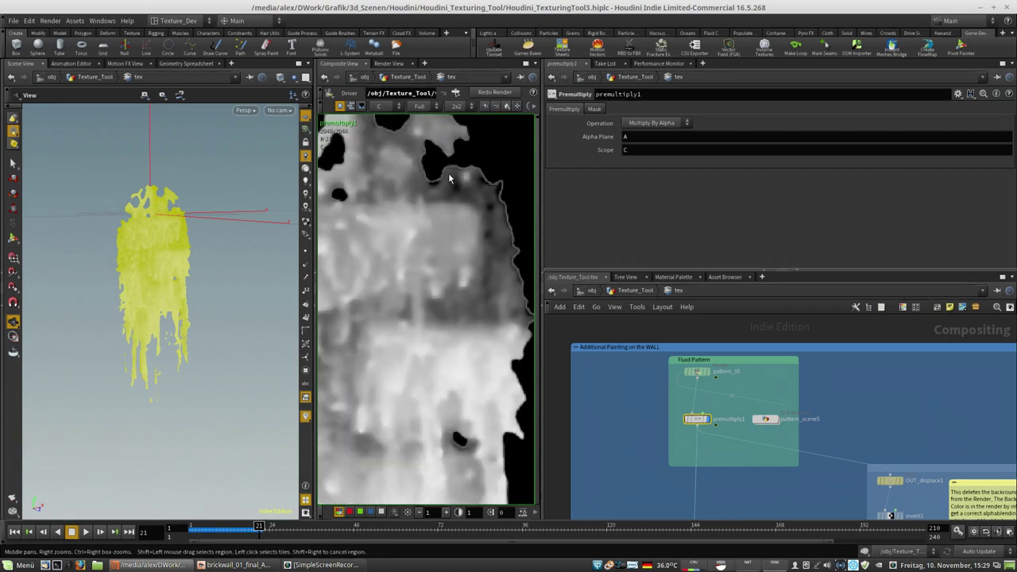
# Step: Find the node set that duplicates the fluid splash colour values and display xform3 with its transform parameters
pyautogui.moveTo(754, 474); pyautogui.dragTo(760, 378, button='middle')
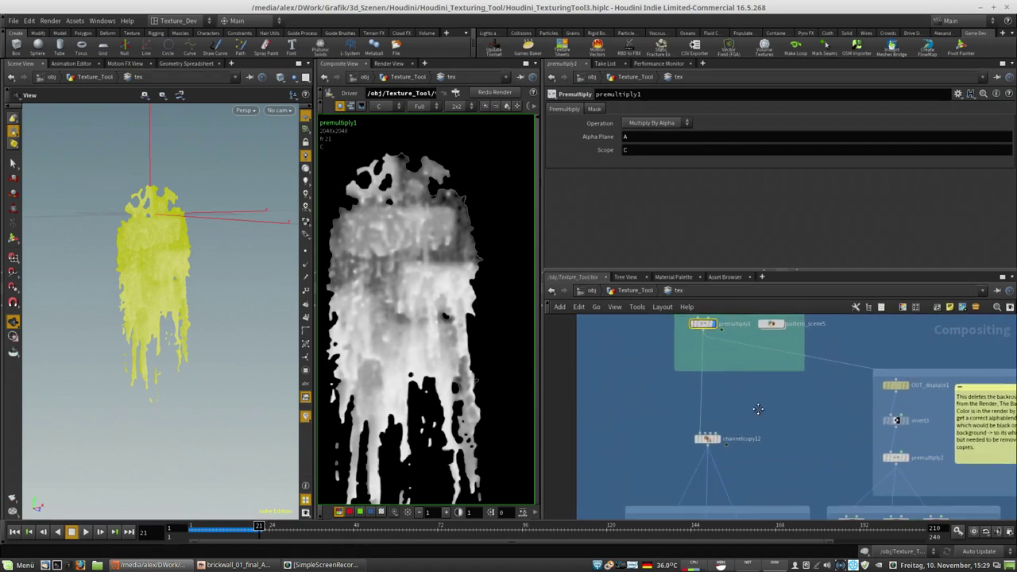
pyautogui.moveTo(751, 413); pyautogui.dragTo(768, 348, button='middle')
pyautogui.moveTo(785, 402); pyautogui.dragTo(797, 327, button='middle')
pyautogui.moveTo(831, 391); pyautogui.dragTo(747, 384, button='middle')
pyautogui.moveTo(805, 370); pyautogui.dragTo(787, 310, button='middle')
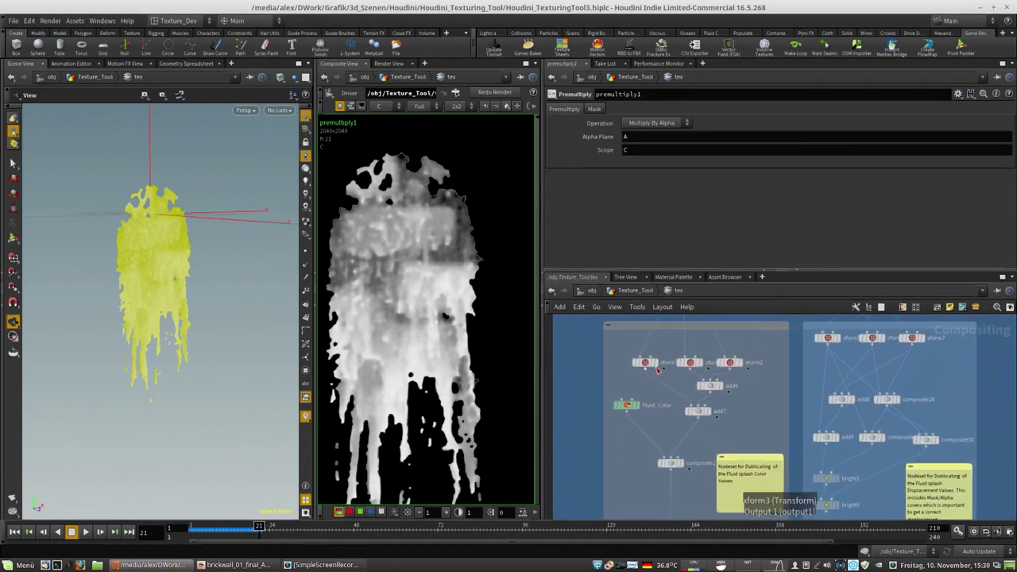
pyautogui.moveTo(657, 369)
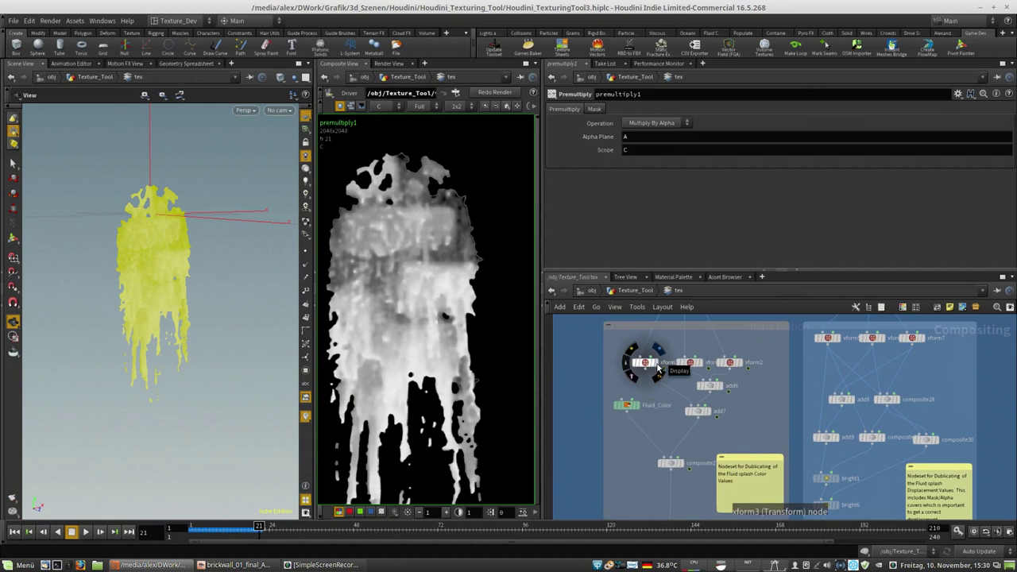
pyautogui.click(657, 368)
pyautogui.click(645, 363)
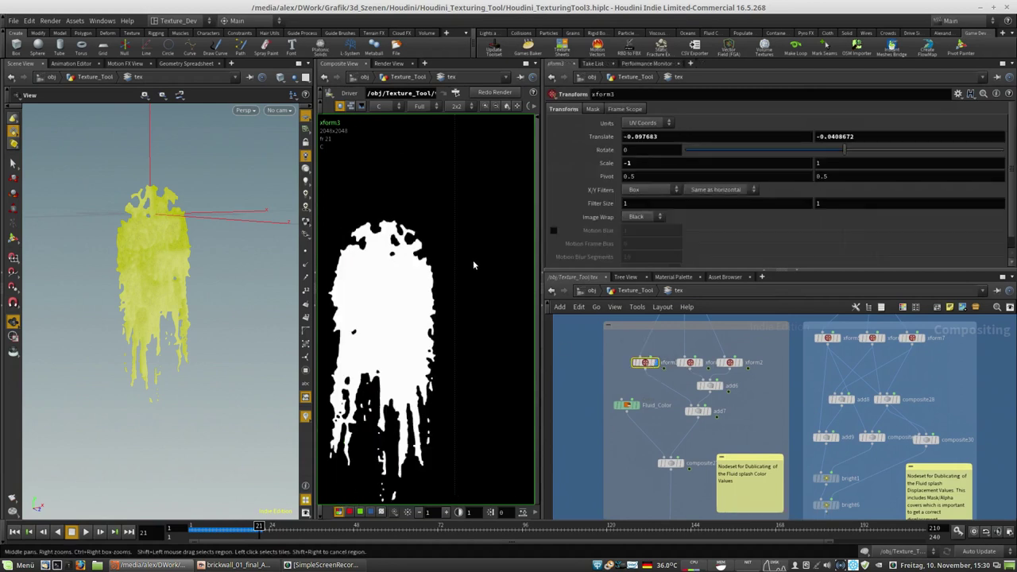
pyautogui.moveTo(425, 293); pyautogui.dragTo(456, 278, button='middle')
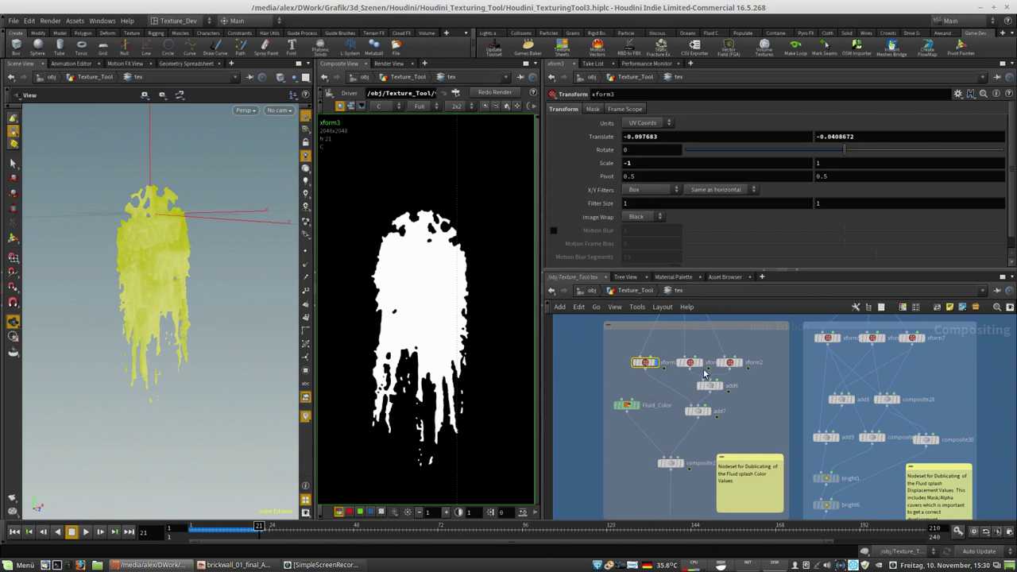
# Step: Display xform4, xform2 and the merged mask of add7 in turn, and shift the add7 node slightly away from add6
pyautogui.moveTo(703, 368)
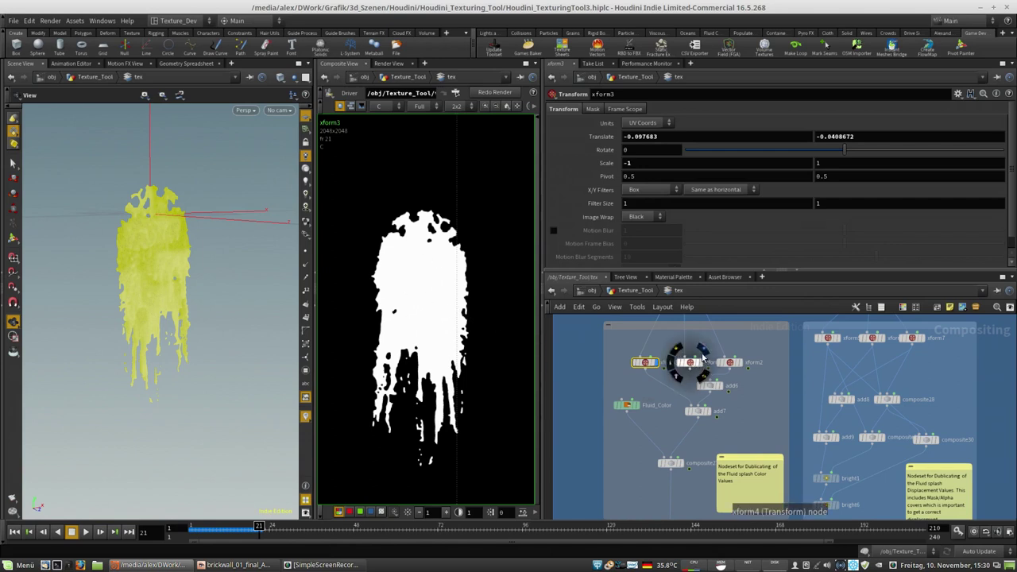
pyautogui.click(704, 353)
pyautogui.click(744, 358)
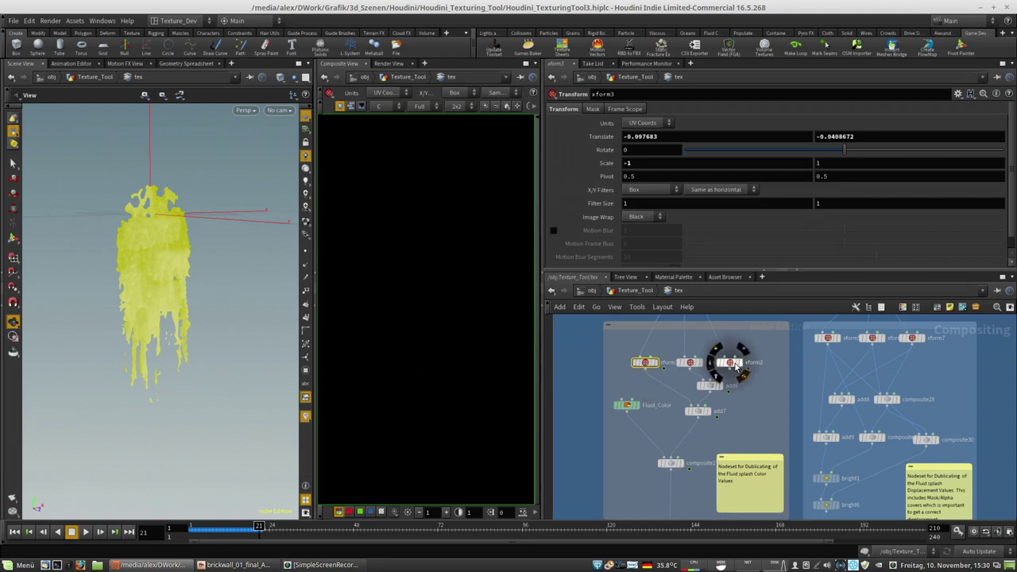
pyautogui.click(697, 413)
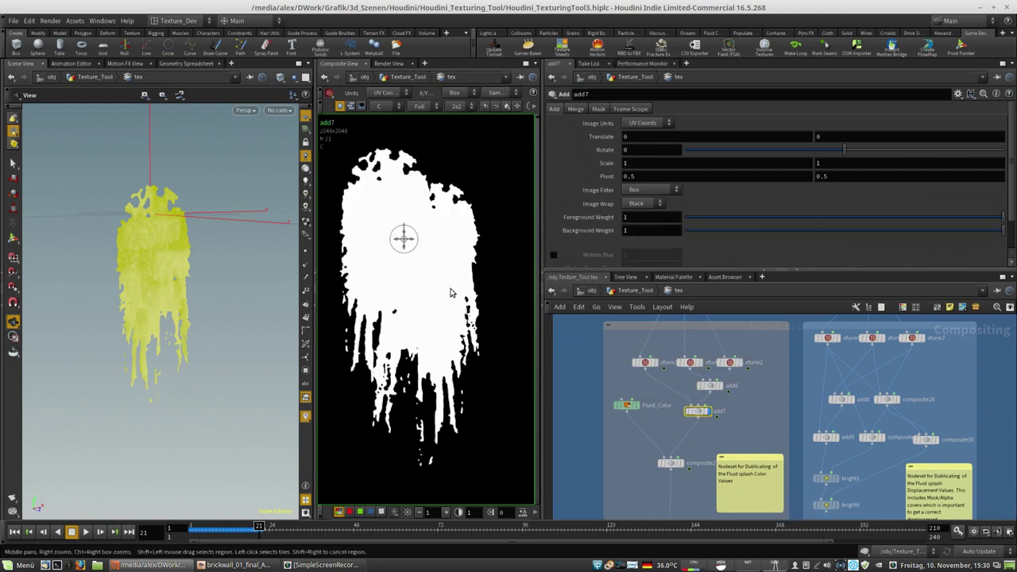
pyautogui.moveTo(698, 412); pyautogui.dragTo(680, 422)
# Step: Find the node set that removes the background colour and display OUT_displace1, invert3 and premultiply2 in turn
pyautogui.moveTo(725, 424); pyautogui.dragTo(647, 461, button='middle')
pyautogui.moveTo(875, 389); pyautogui.dragTo(855, 436, button='middle')
pyautogui.moveTo(821, 385); pyautogui.dragTo(834, 363, button='middle')
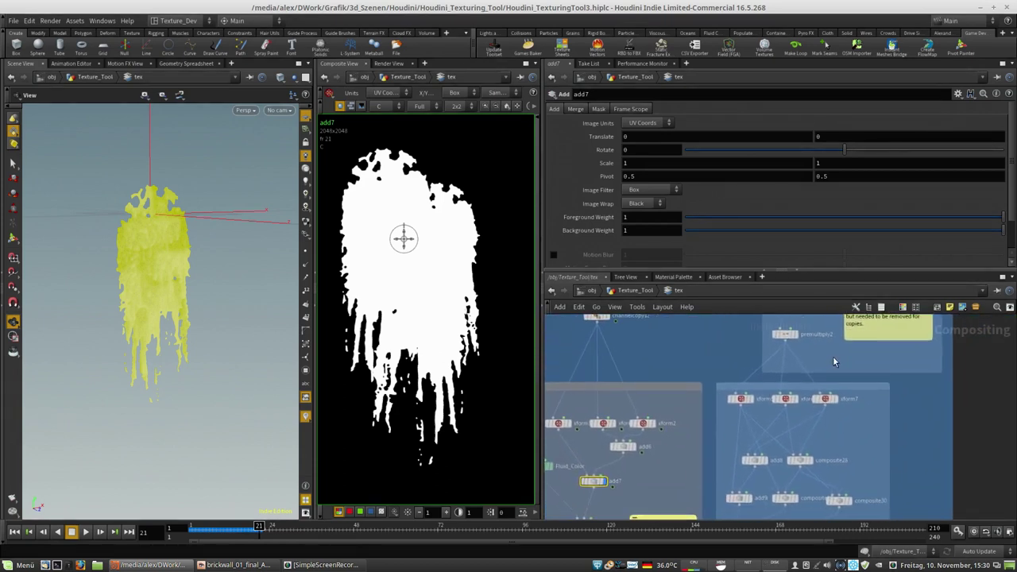
pyautogui.moveTo(859, 406); pyautogui.dragTo(840, 467, button='middle')
pyautogui.scroll(-3, 839, 466)
pyautogui.scroll(1, 812, 365)
pyautogui.scroll(1, 720, 429)
pyautogui.moveTo(719, 429); pyautogui.dragTo(688, 351, button='middle')
pyautogui.moveTo(755, 326); pyautogui.dragTo(738, 354, button='middle')
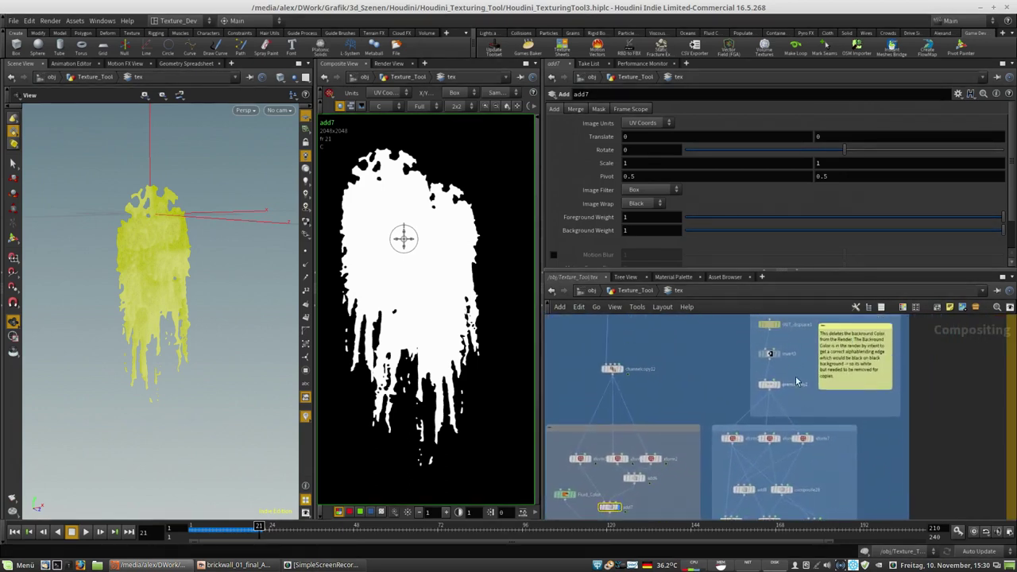
pyautogui.click(776, 328)
pyautogui.moveTo(437, 266); pyautogui.dragTo(413, 274, button='middle')
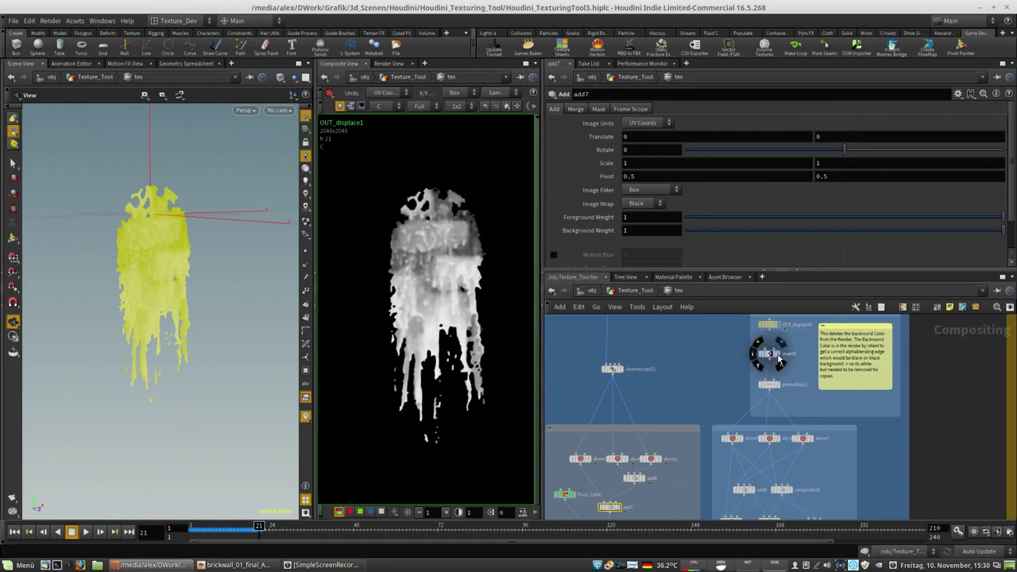
pyautogui.click(771, 353)
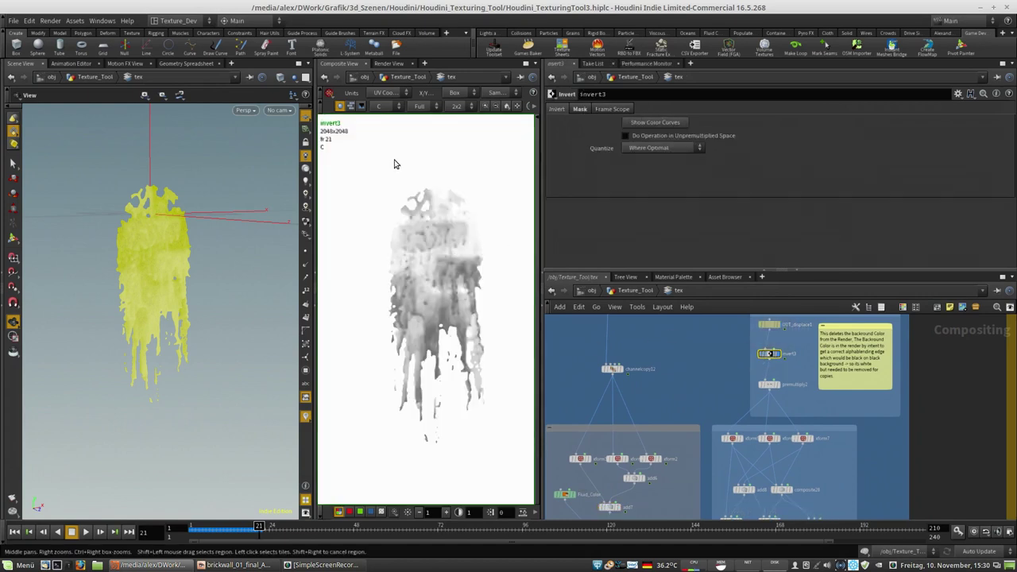
pyautogui.click(776, 386)
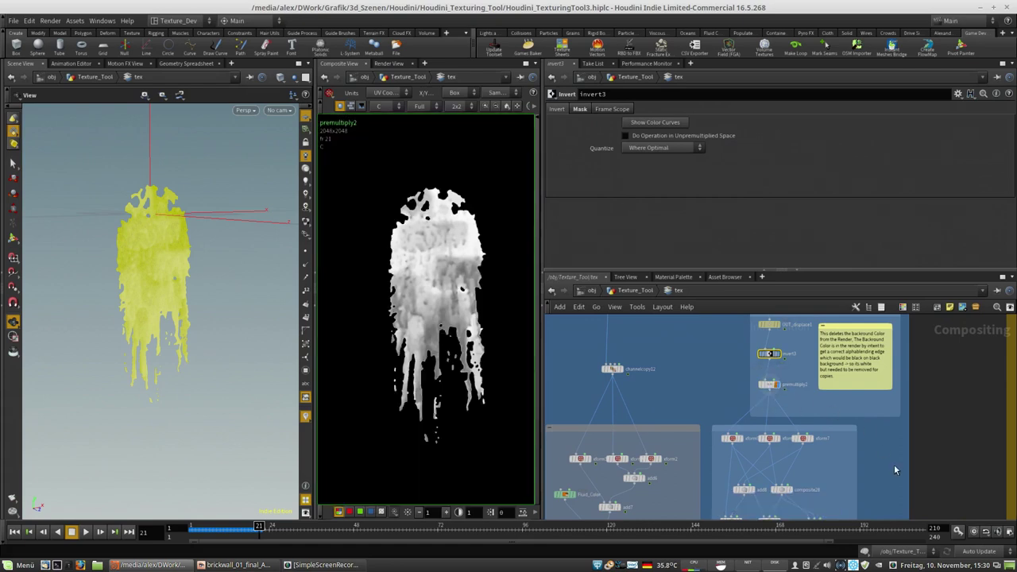
# Step: Display the three transformed displacement copies from xform5 to xform7 and show the parameters of xform7
pyautogui.moveTo(894, 464); pyautogui.dragTo(891, 384, button='middle')
pyautogui.scroll(3, 744, 369)
pyautogui.click(739, 355)
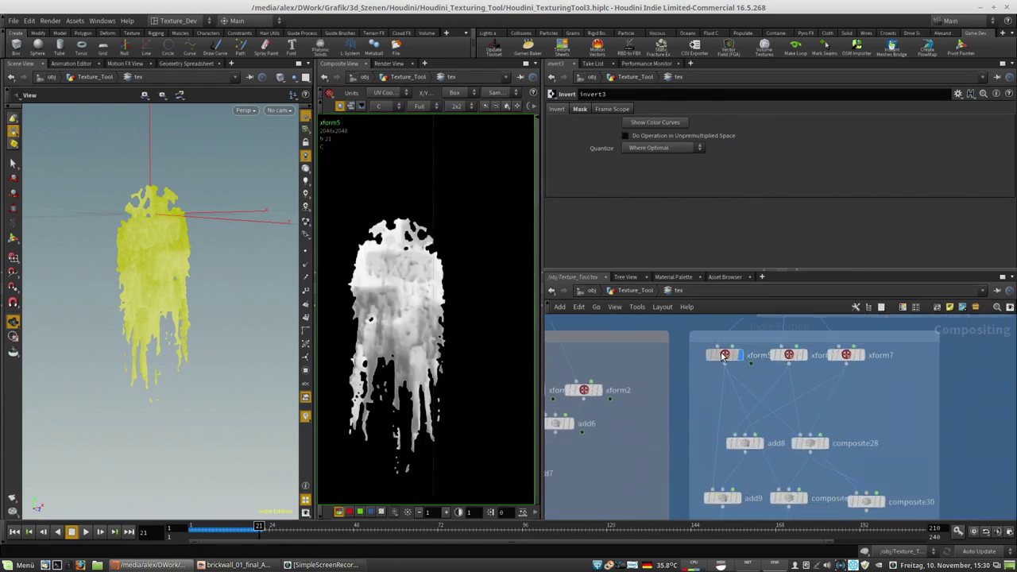
pyautogui.click(724, 355)
pyautogui.click(803, 354)
pyautogui.click(863, 354)
pyautogui.click(846, 355)
pyautogui.moveTo(847, 354); pyautogui.dragTo(879, 338, button='middle')
pyautogui.moveTo(897, 415); pyautogui.dragTo(920, 360, button='middle')
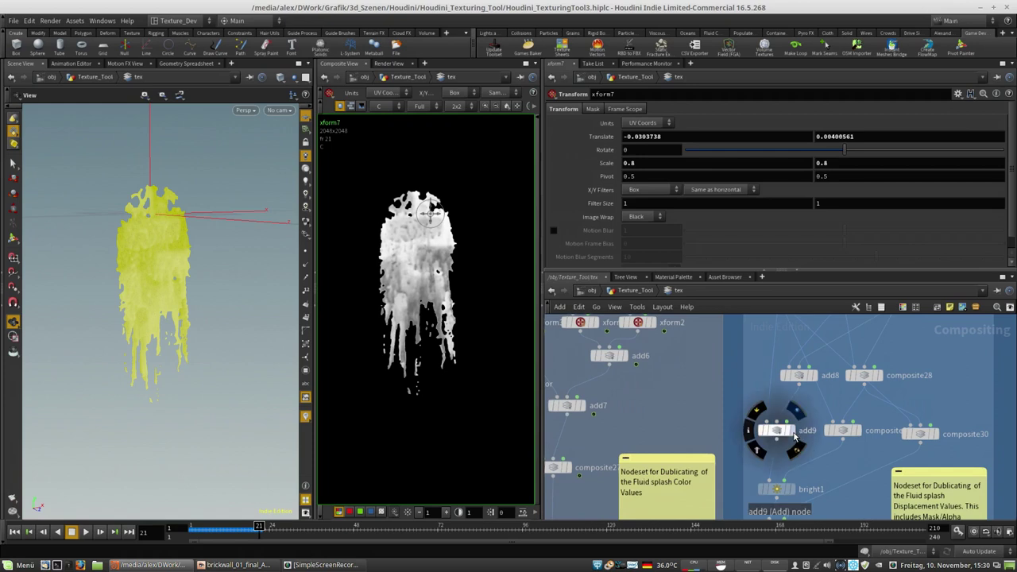
# Step: Compare the merge results of add9, composite29 and composite30 in the displacement duplication node set
pyautogui.click(794, 434)
pyautogui.click(777, 430)
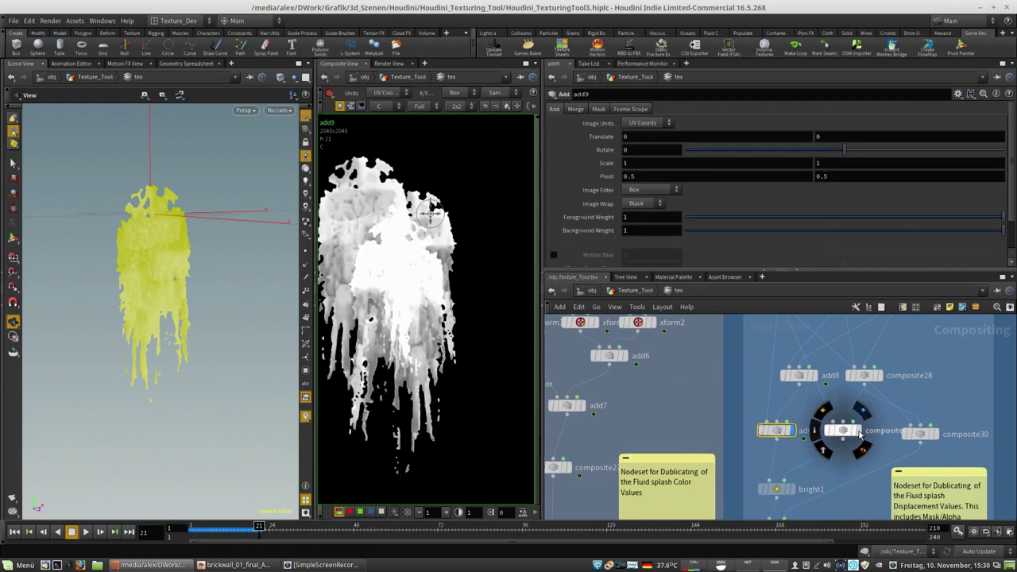
pyautogui.click(852, 431)
pyautogui.click(924, 434)
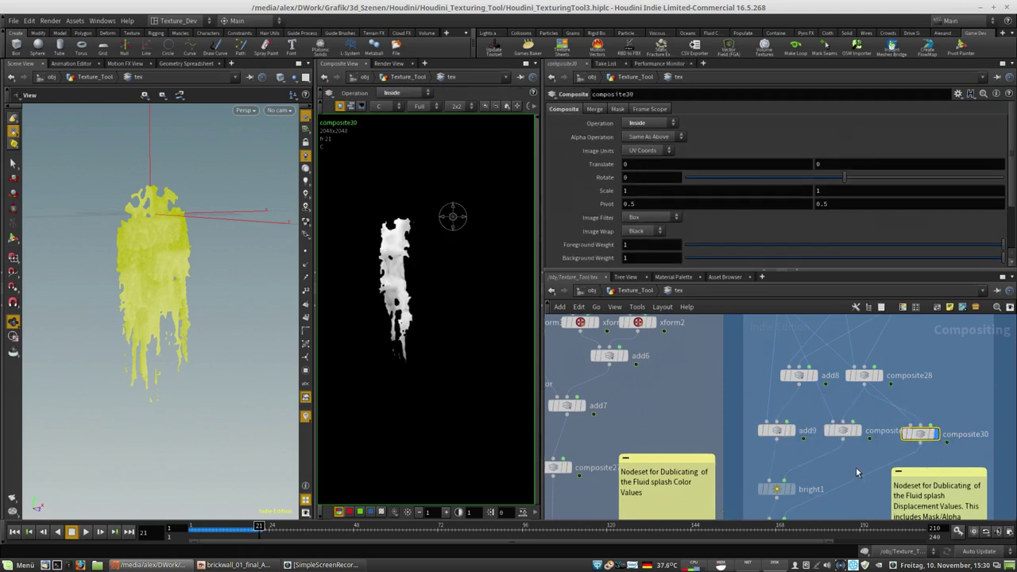
# Step: Spread out the displacement merge nodes by placing composite28 above composite30, and display composite29
pyautogui.moveTo(847, 466); pyautogui.dragTo(828, 463, button='middle')
pyautogui.moveTo(905, 431); pyautogui.dragTo(899, 431)
pyautogui.moveTo(852, 373); pyautogui.dragTo(904, 372)
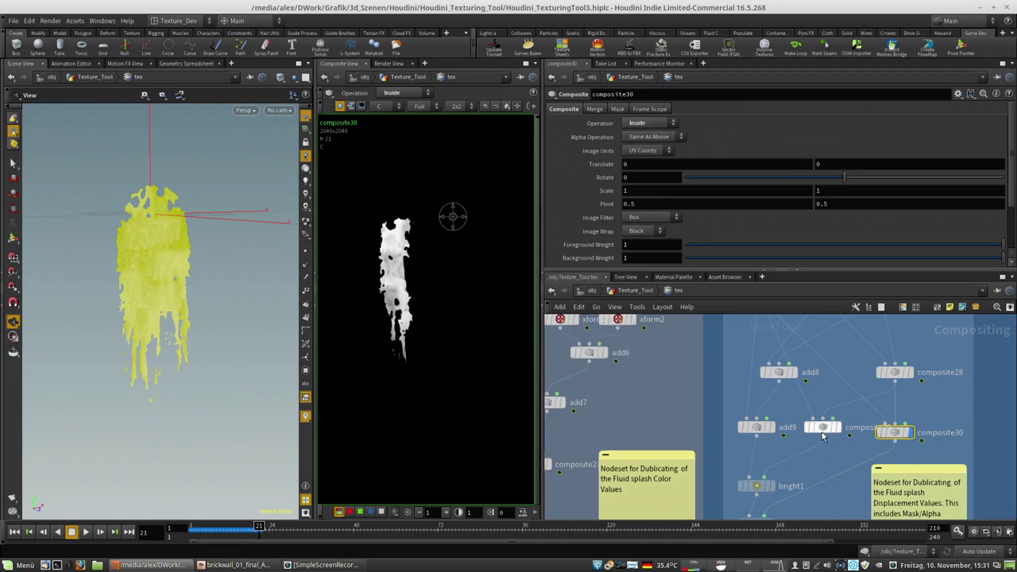
pyautogui.click(837, 429)
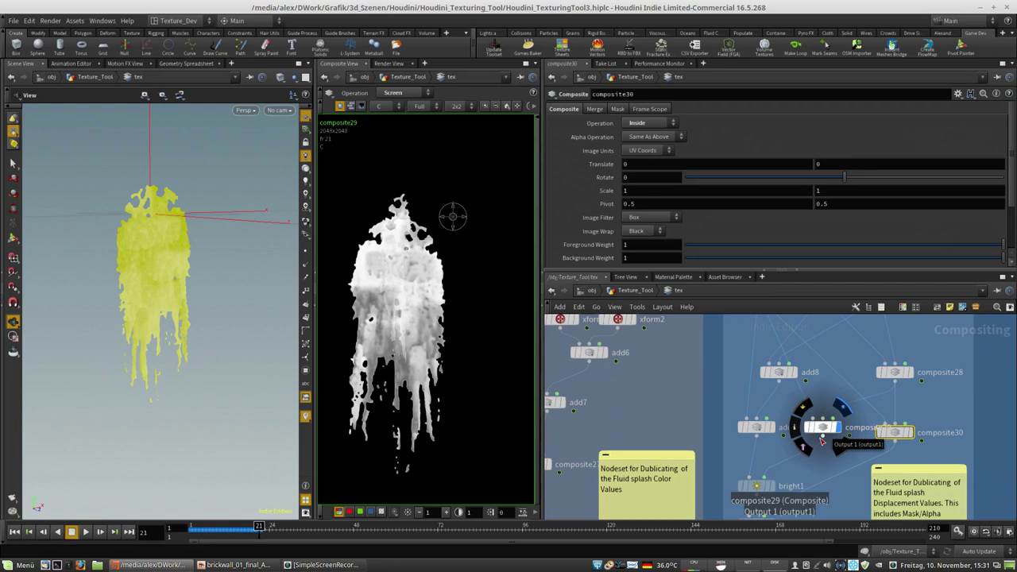
# Step: Display bright6 with its brightness parameters and inspect the combined fluid displacement image
pyautogui.moveTo(825, 461); pyautogui.dragTo(856, 383, button='middle')
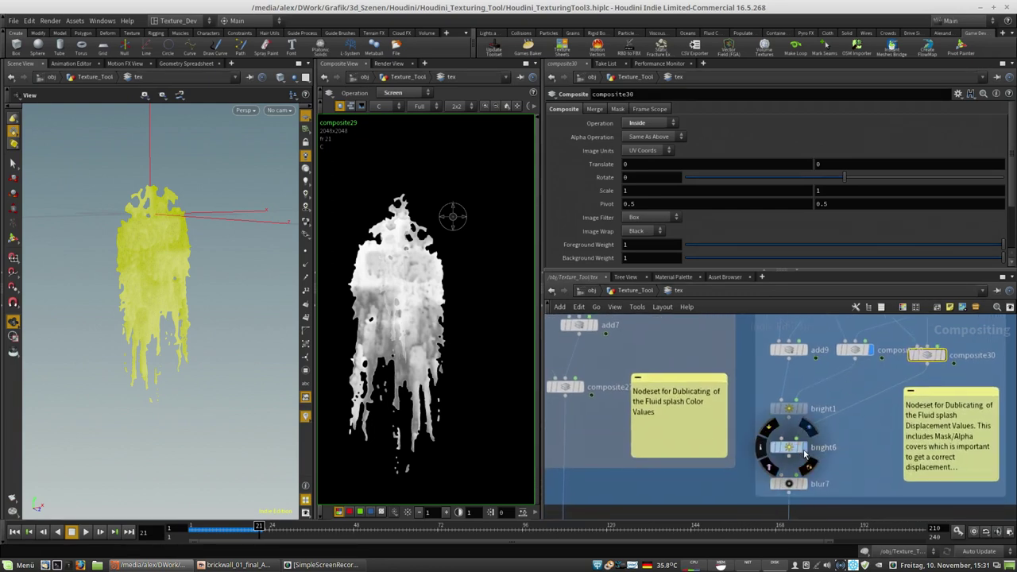
pyautogui.click(804, 455)
pyautogui.click(790, 449)
pyautogui.moveTo(376, 216); pyautogui.dragTo(397, 230, button='middle')
pyautogui.moveTo(822, 481); pyautogui.dragTo(853, 395, button='middle')
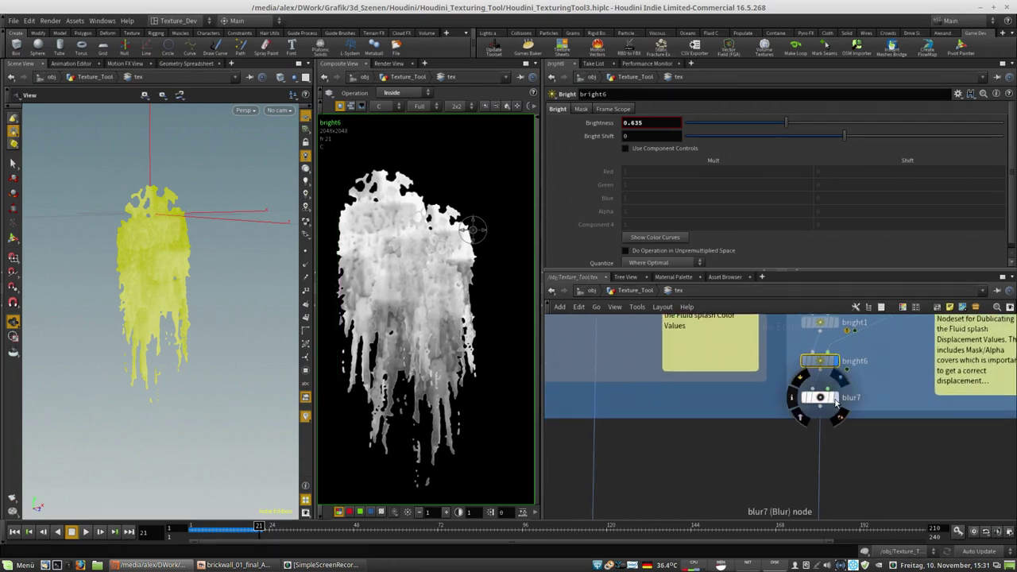
# Step: Display blur7 below bright6 and show its blur parameters
pyautogui.click(853, 395)
pyautogui.click(821, 397)
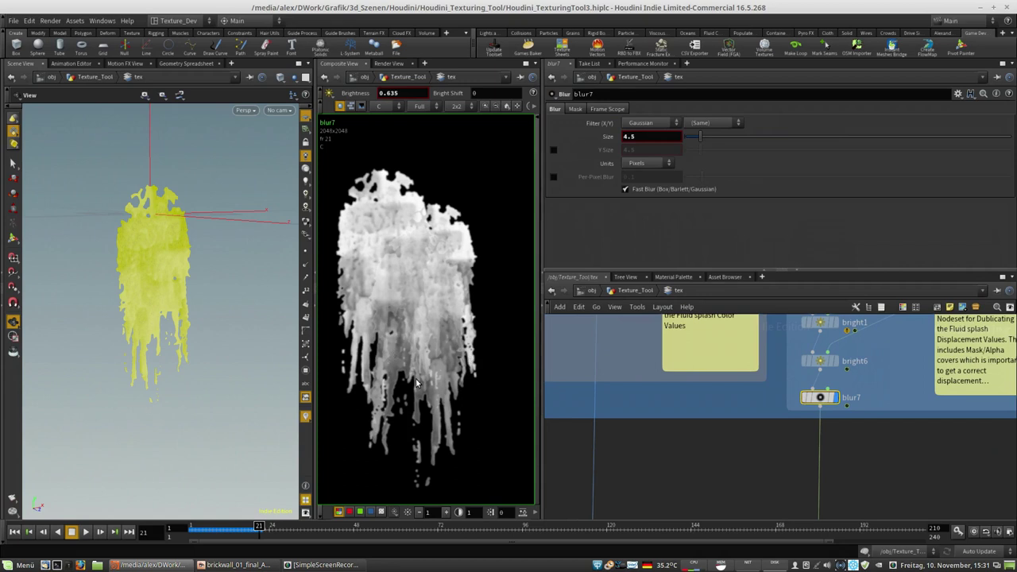
pyautogui.moveTo(723, 395); pyautogui.dragTo(677, 314, button='middle')
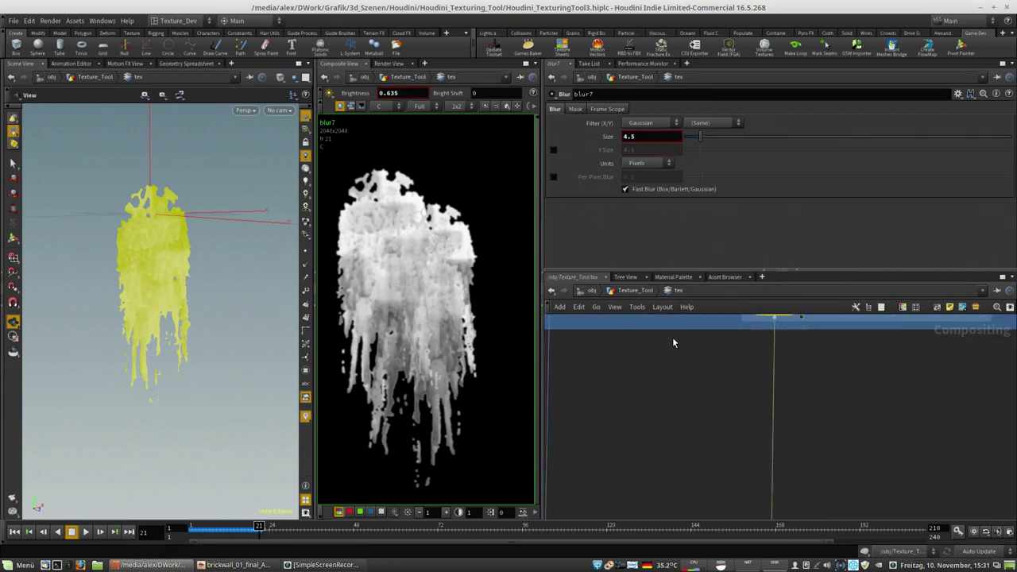
# Step: Follow the network down to the output node sets, display composite21 and inspect the yellow paint composited over the brick wall
pyautogui.scroll(-5, 676, 349)
pyautogui.scroll(6, 786, 426)
pyautogui.moveTo(799, 469); pyautogui.dragTo(721, 368, button='middle')
pyautogui.scroll(3, 823, 404)
pyautogui.moveTo(834, 446); pyautogui.dragTo(650, 429, button='middle')
pyautogui.scroll(-3, 651, 428)
pyautogui.moveTo(883, 417); pyautogui.dragTo(826, 449, button='middle')
pyautogui.scroll(4, 739, 371)
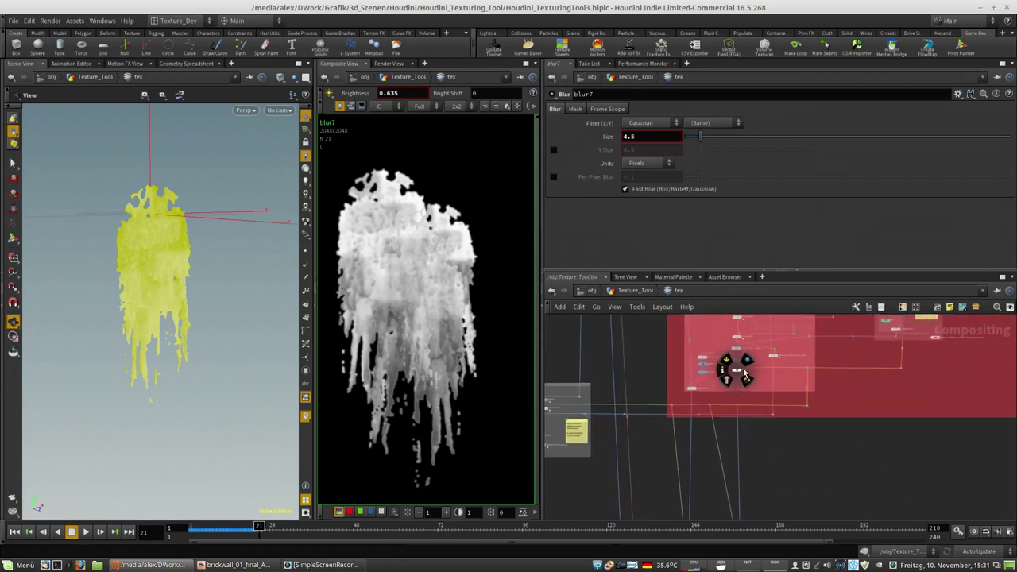
pyautogui.scroll(-7, 927, 388)
pyautogui.scroll(6, 847, 392)
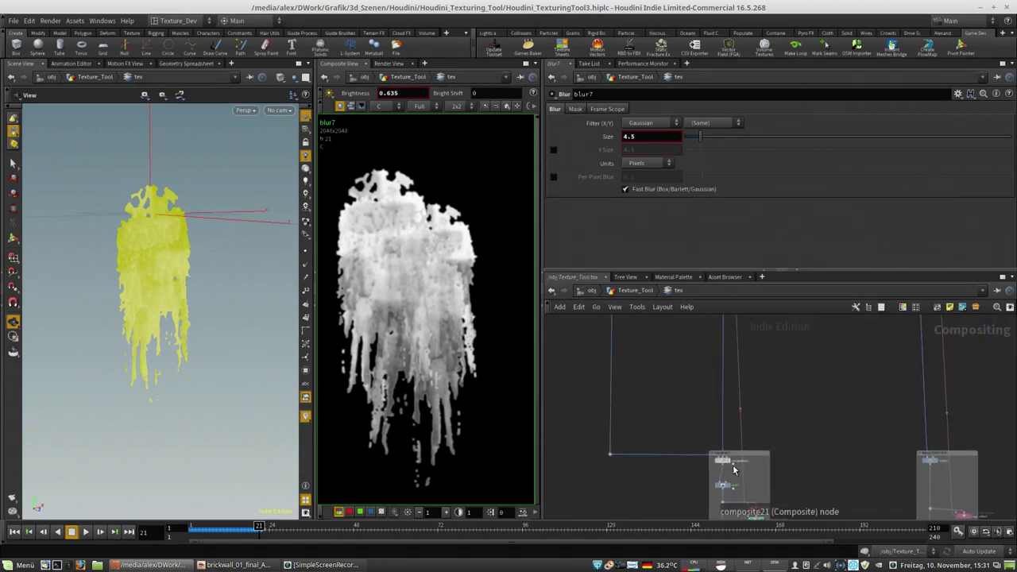
pyautogui.moveTo(732, 464)
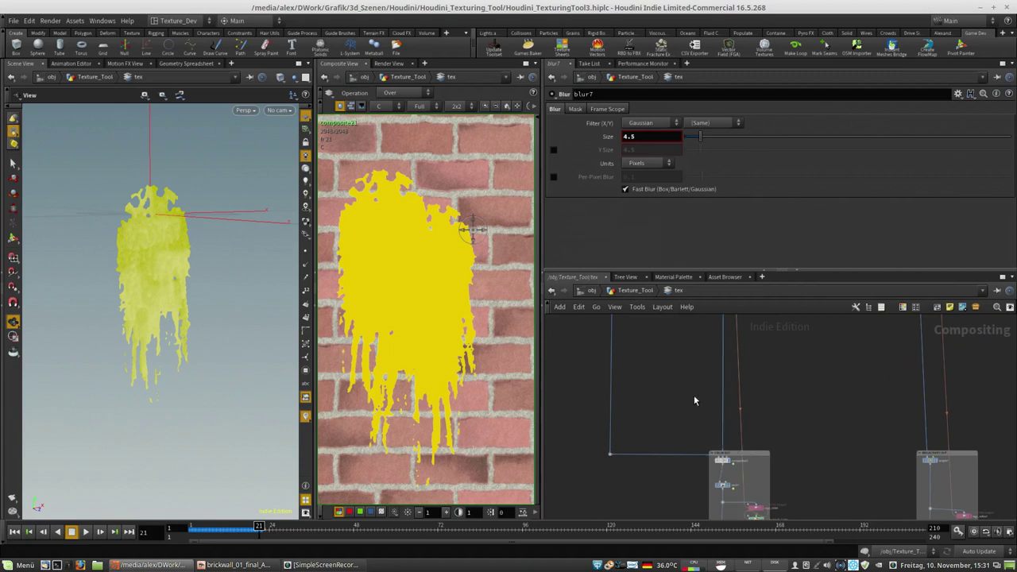
pyautogui.scroll(2, 398, 230)
pyautogui.scroll(-3, 398, 231)
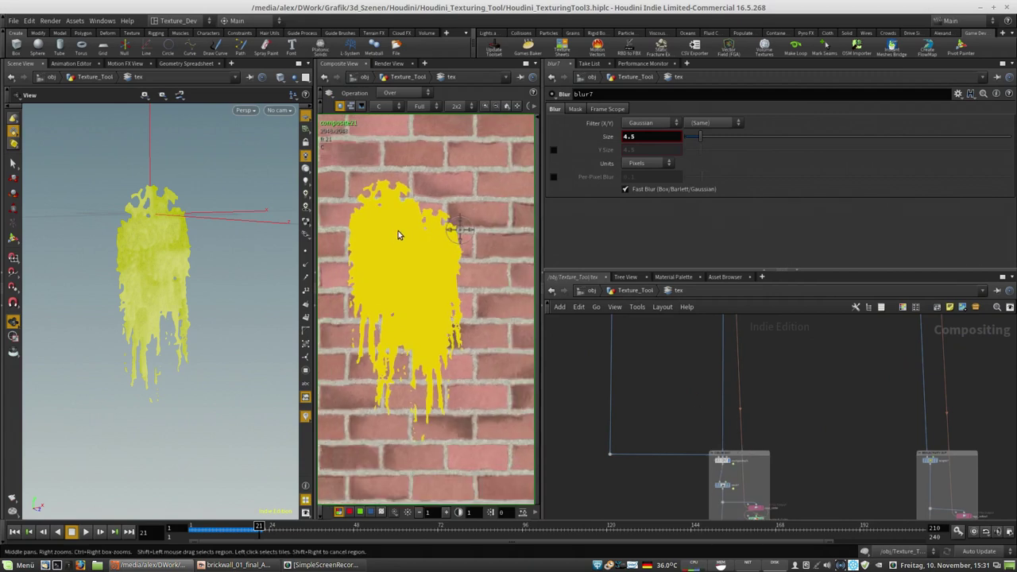
pyautogui.scroll(1, 395, 229)
pyautogui.scroll(1, 826, 407)
# Step: Display composite24 in the ROUGHNESS OUT node set
pyautogui.moveTo(827, 407); pyautogui.dragTo(737, 396, button='middle')
pyautogui.scroll(-5, 669, 443)
pyautogui.scroll(3, 738, 395)
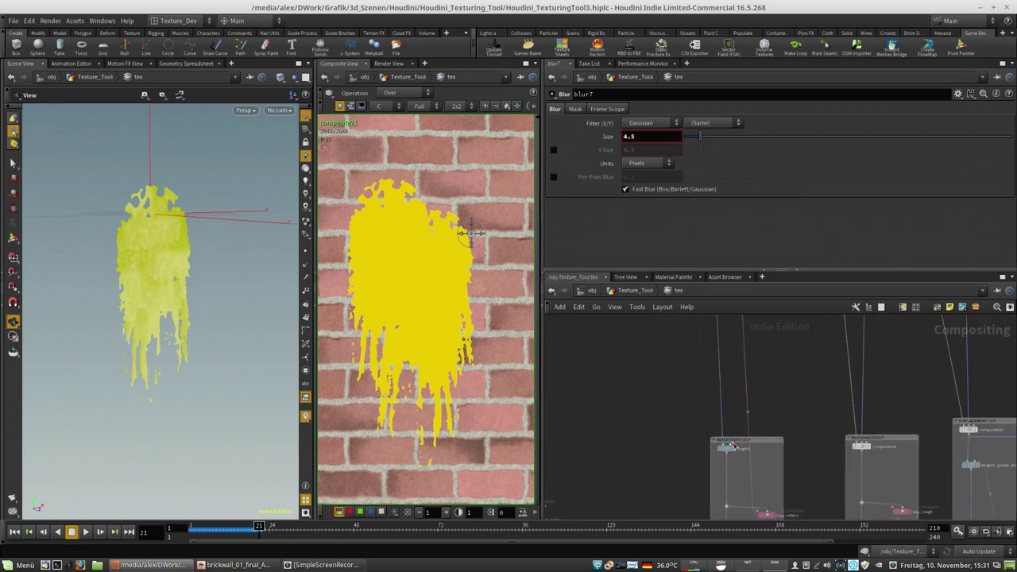
pyautogui.scroll(-3, 653, 410)
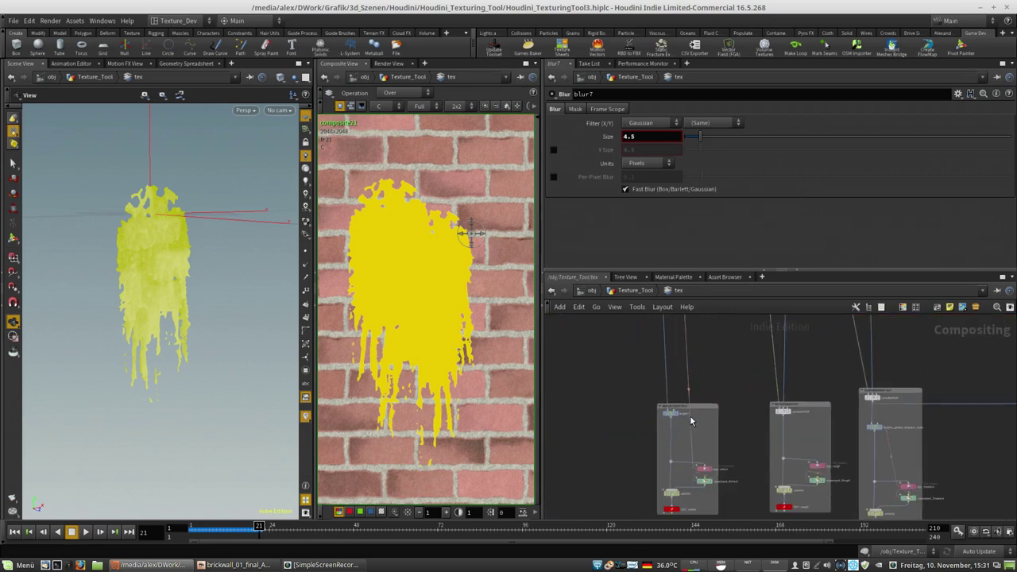
pyautogui.scroll(3, 686, 419)
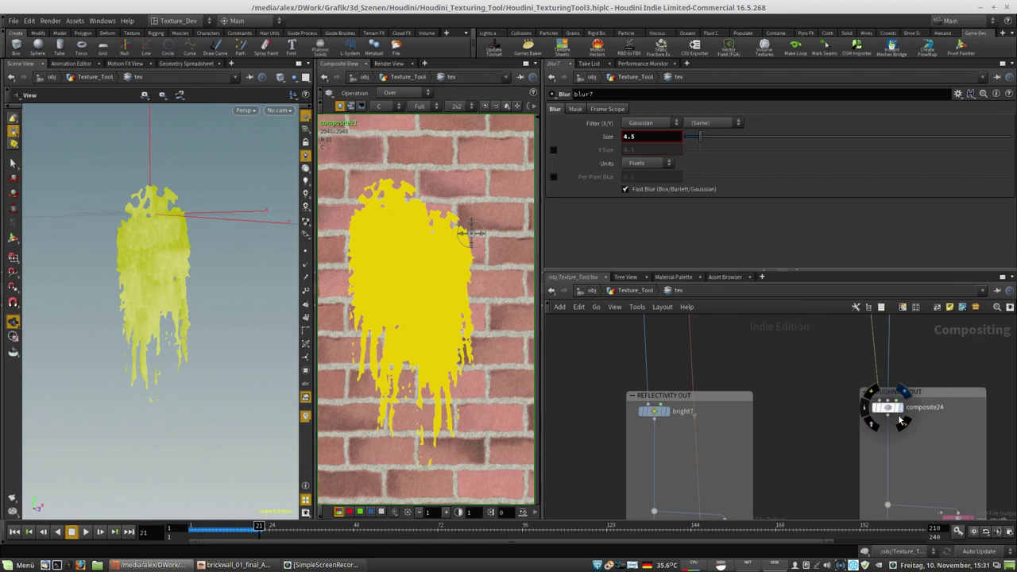
pyautogui.click(902, 415)
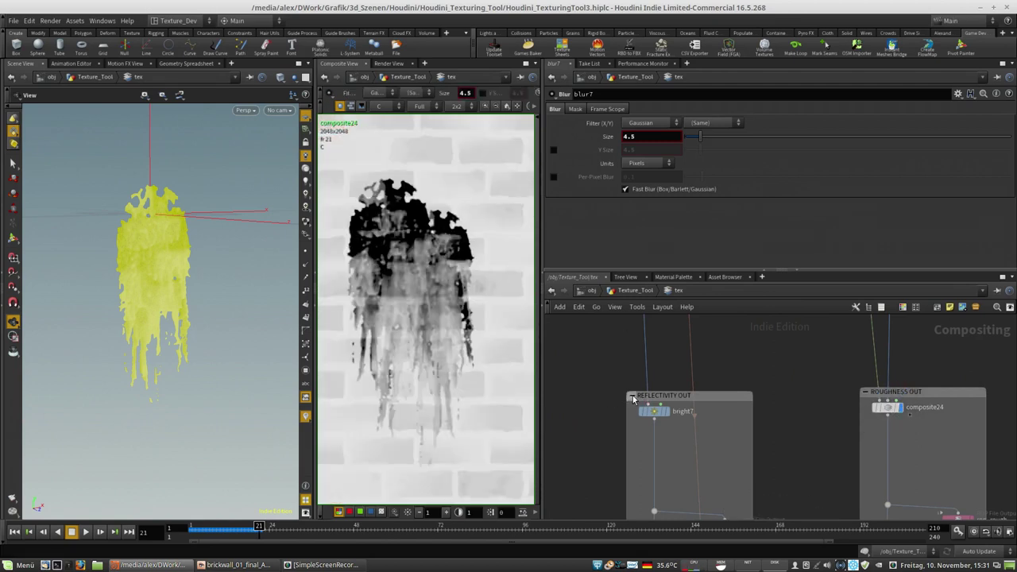
# Step: Display composite26 in the DISPLACEMENT OUT node set and inspect the brick wall displacement image
pyautogui.scroll(-3, 764, 431)
pyautogui.moveTo(842, 402); pyautogui.dragTo(783, 405, button='middle')
pyautogui.scroll(4, 782, 406)
pyautogui.moveTo(766, 419)
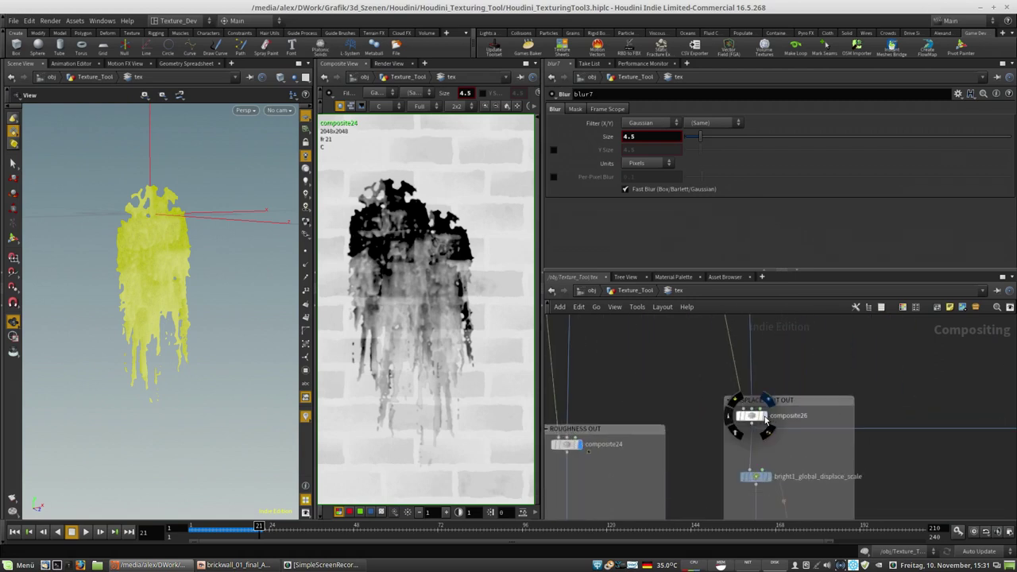
pyautogui.click(768, 400)
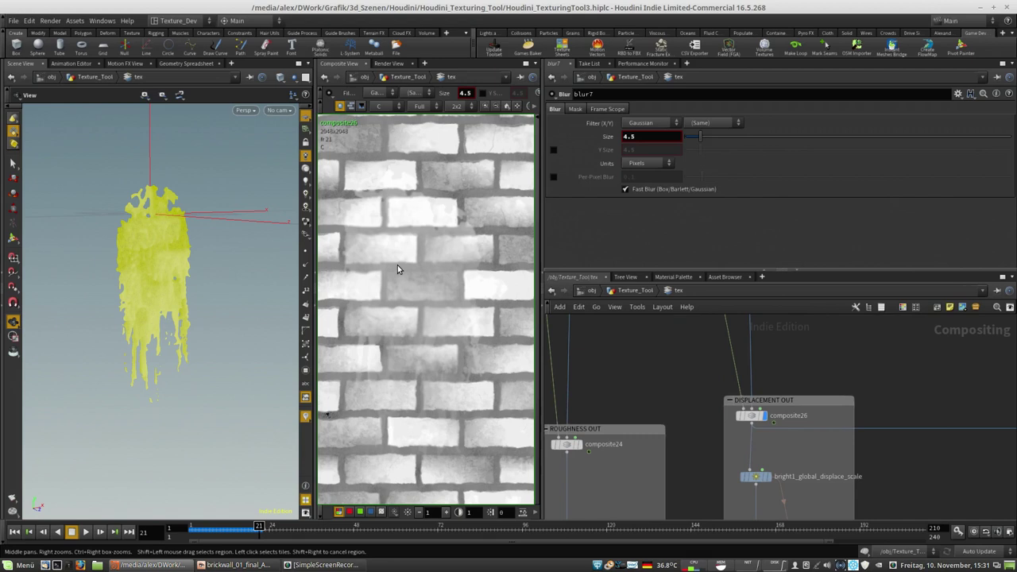
pyautogui.scroll(2, 423, 264)
pyautogui.scroll(-3, 447, 361)
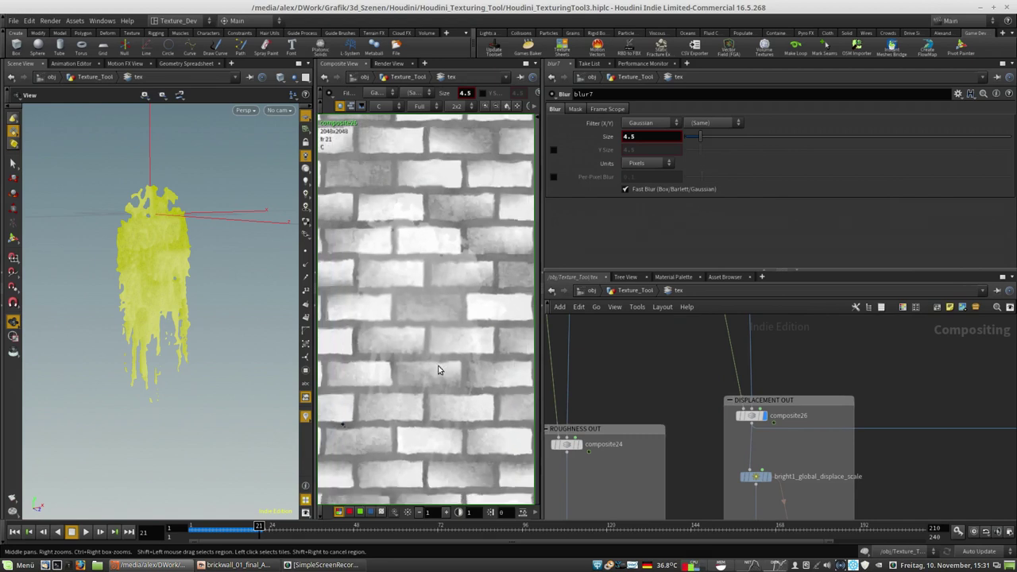
# Step: Trace the wiring back up to the node set that gets rid of noise where paint has dropped onto the wall
pyautogui.moveTo(786, 383); pyautogui.dragTo(787, 499, button='middle')
pyautogui.scroll(-4, 774, 490)
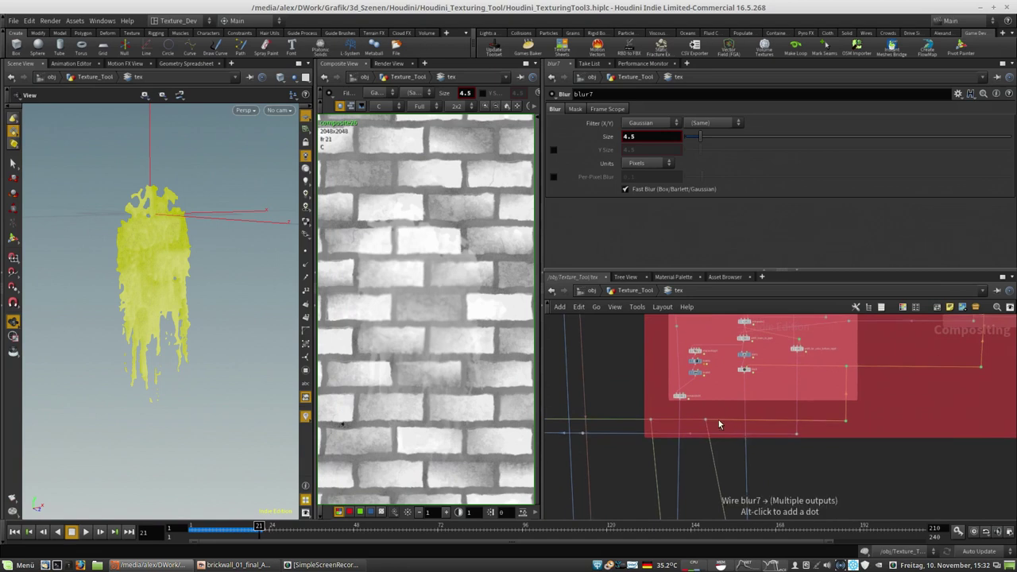
pyautogui.moveTo(874, 448); pyautogui.dragTo(677, 501, button='middle')
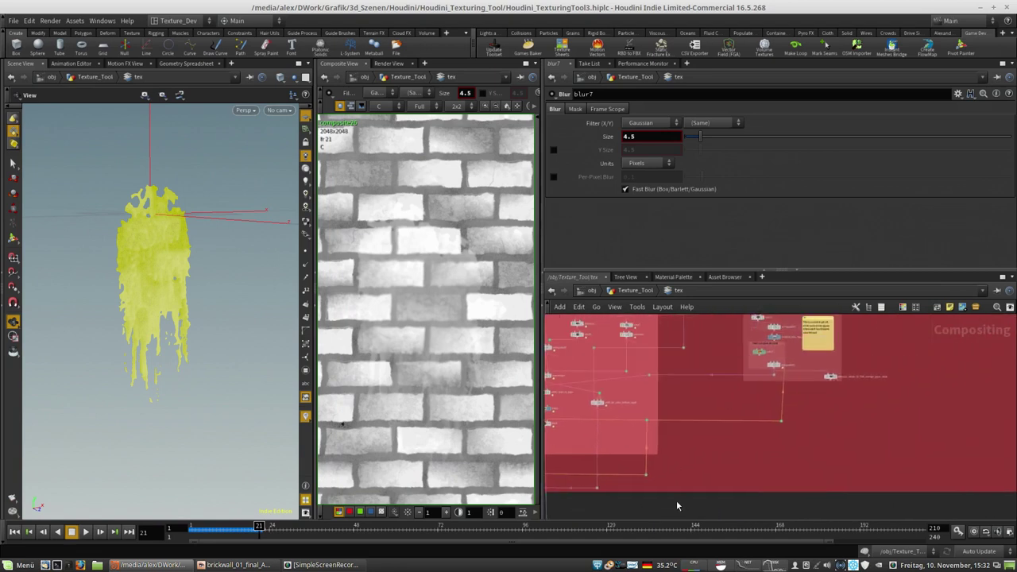
pyautogui.scroll(-3, 712, 483)
pyautogui.scroll(5, 771, 444)
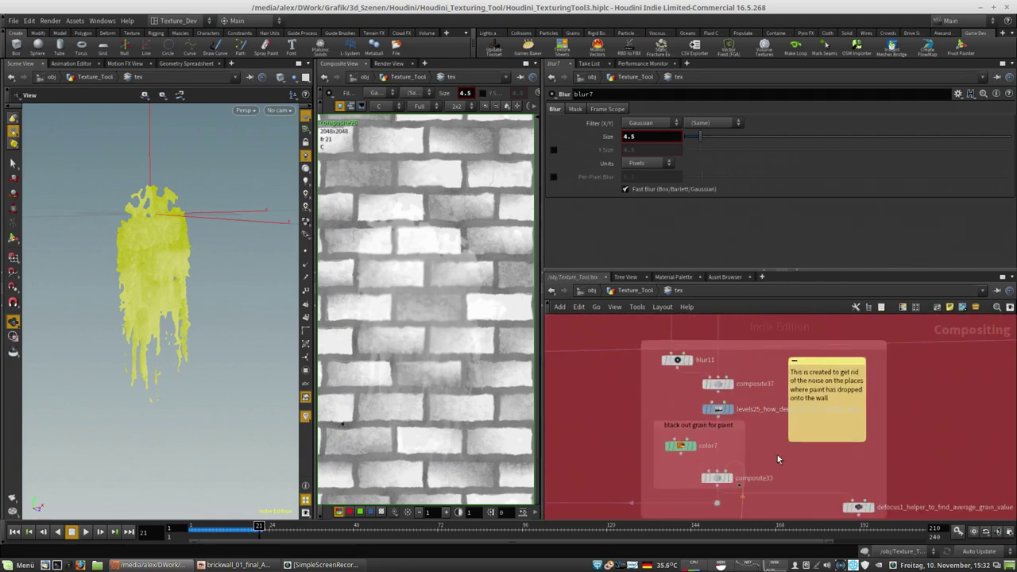
pyautogui.moveTo(779, 461); pyautogui.dragTo(838, 470, button='middle')
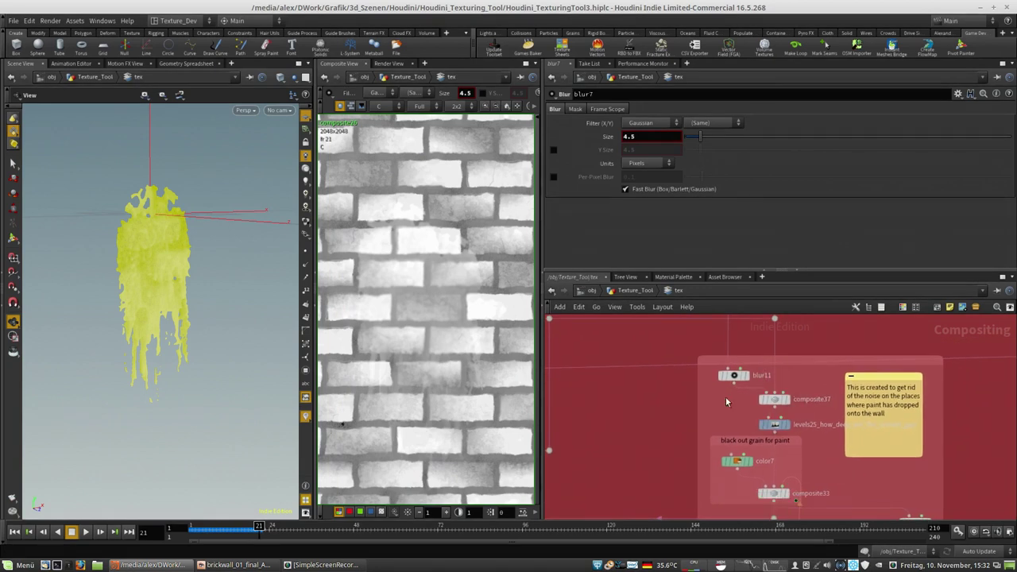
pyautogui.moveTo(823, 465); pyautogui.dragTo(850, 422, button='middle')
pyautogui.scroll(-6, 917, 424)
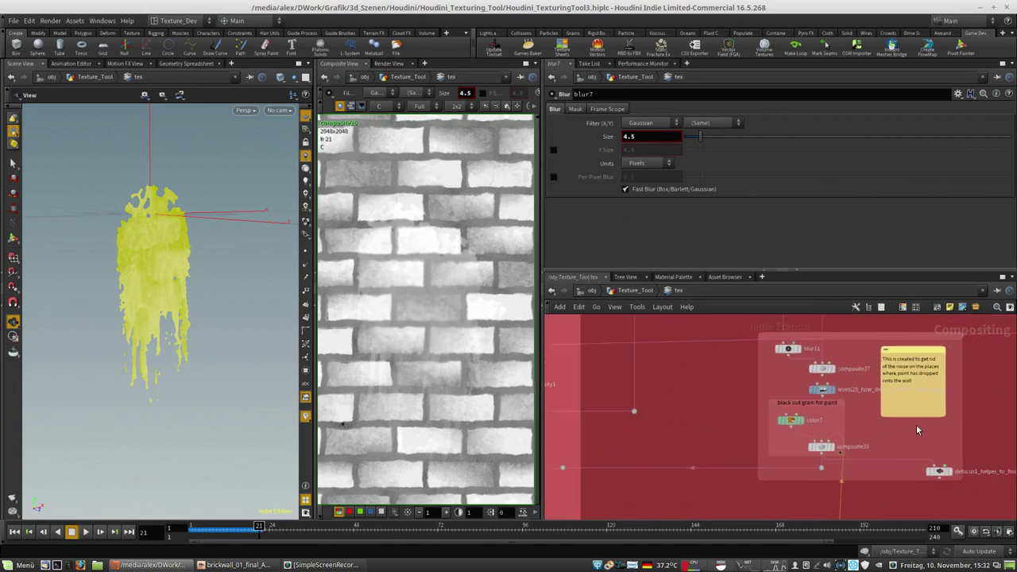
# Step: Examine the grain node chain in the red network and inspect the brick displacement image of composite26 up close
pyautogui.scroll(3, 770, 403)
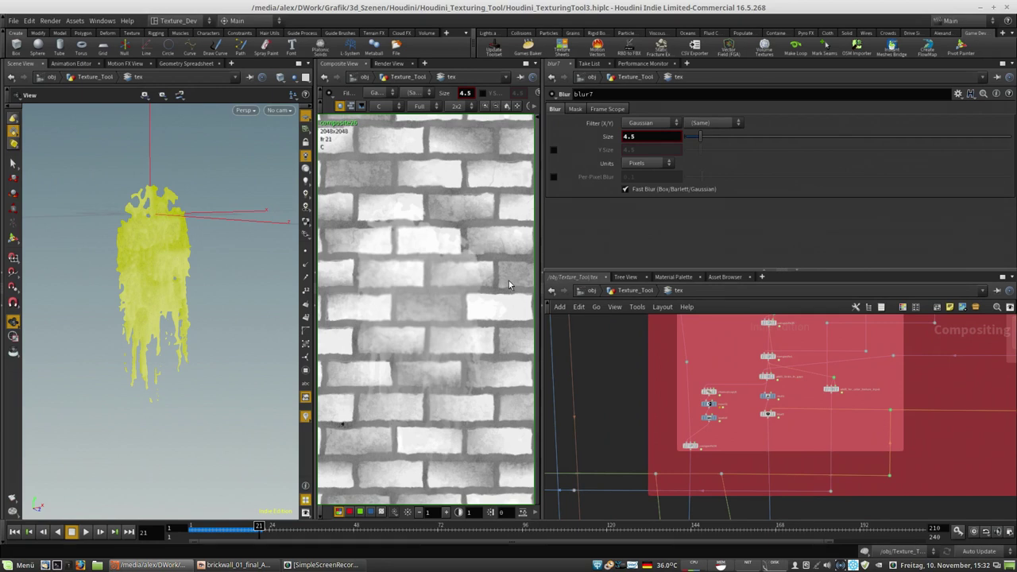
pyautogui.scroll(2, 795, 405)
pyautogui.moveTo(791, 403); pyautogui.dragTo(799, 380, button='middle')
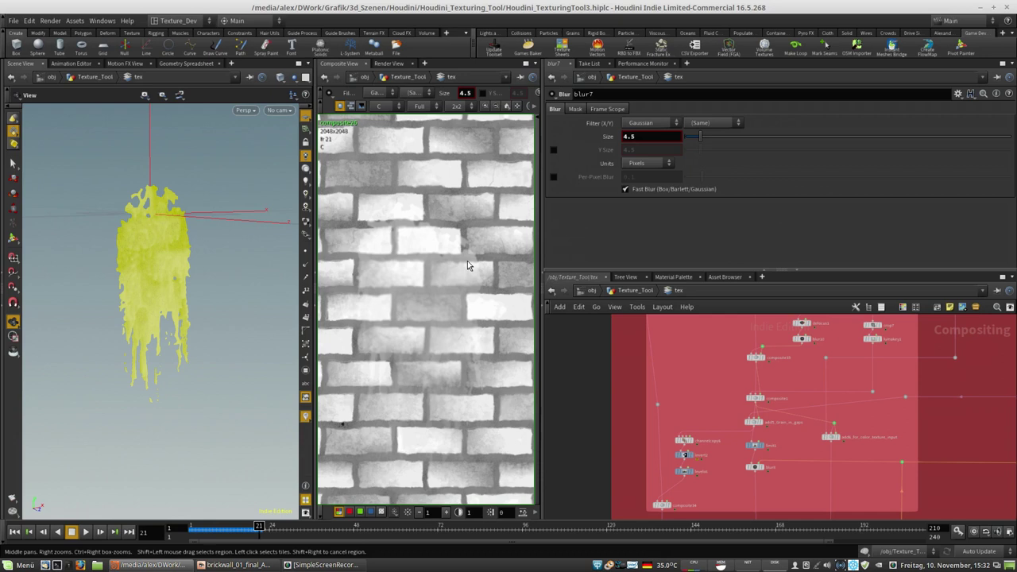
pyautogui.moveTo(721, 480); pyautogui.dragTo(746, 455, button='middle')
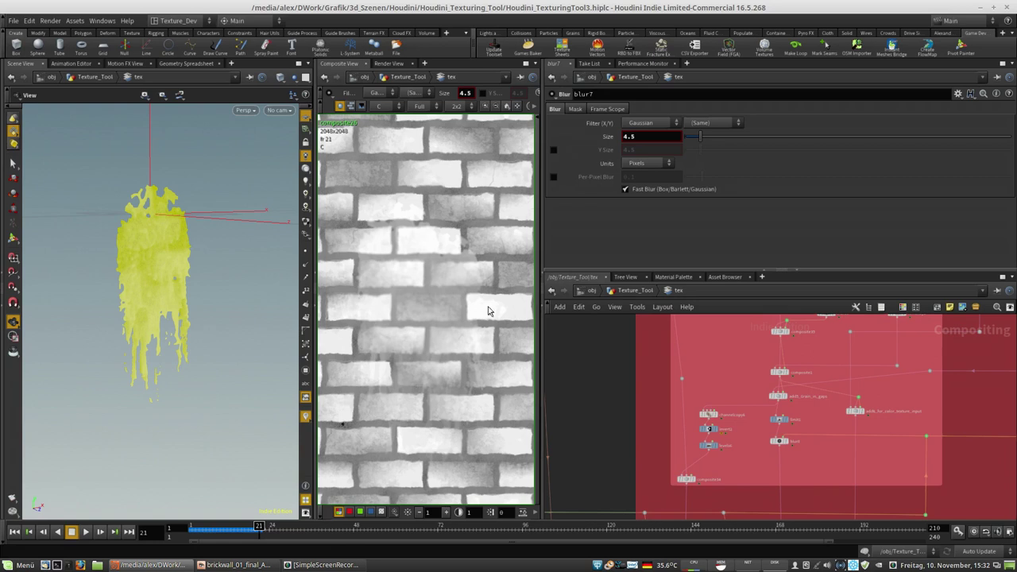
pyautogui.moveTo(831, 416); pyautogui.dragTo(797, 467, button='middle')
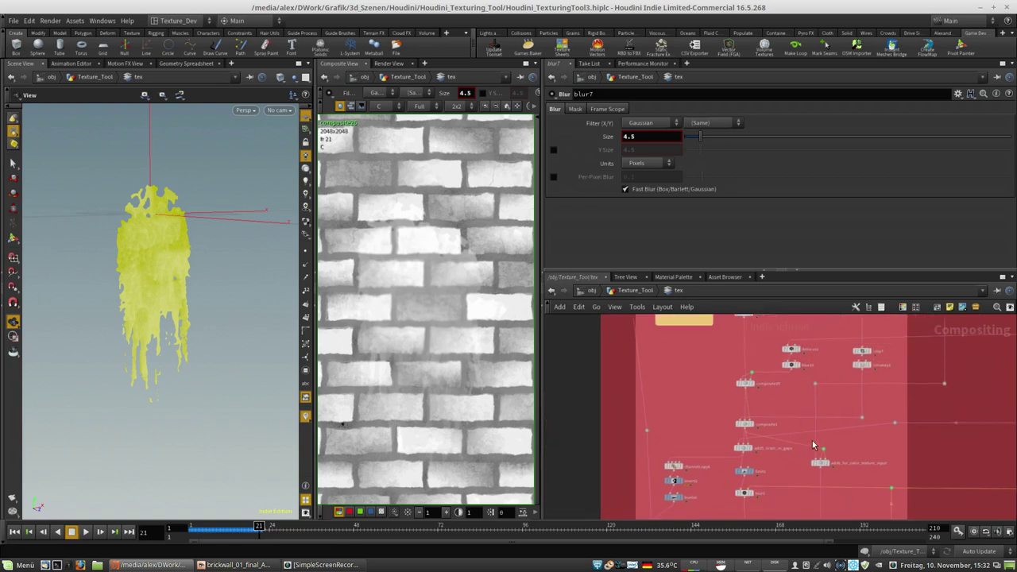
pyautogui.moveTo(927, 410); pyautogui.dragTo(780, 414, button='middle')
pyautogui.scroll(2, 803, 397)
pyautogui.moveTo(802, 398); pyautogui.dragTo(802, 407)
pyautogui.scroll(5, 492, 286)
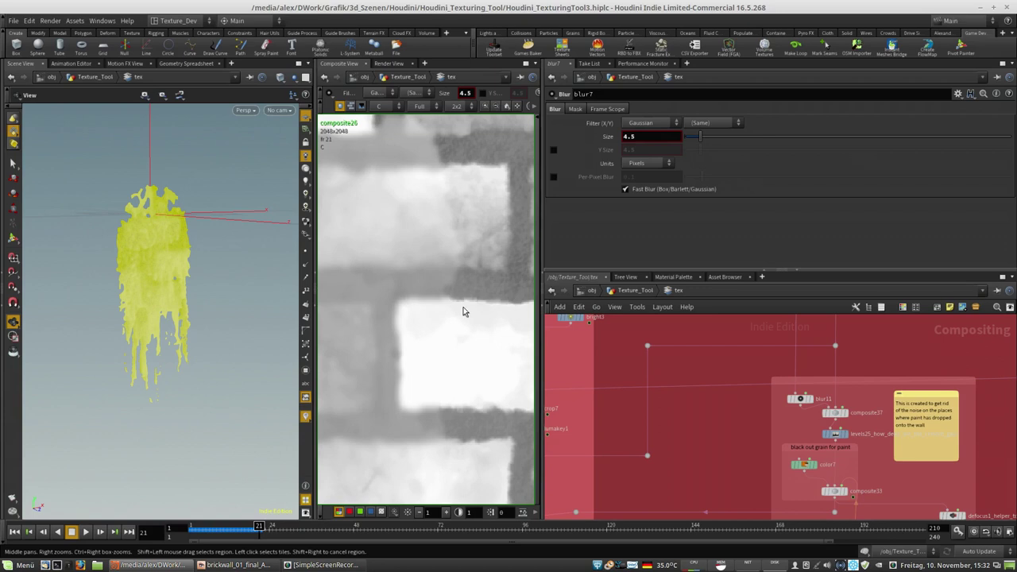
pyautogui.scroll(-5, 387, 303)
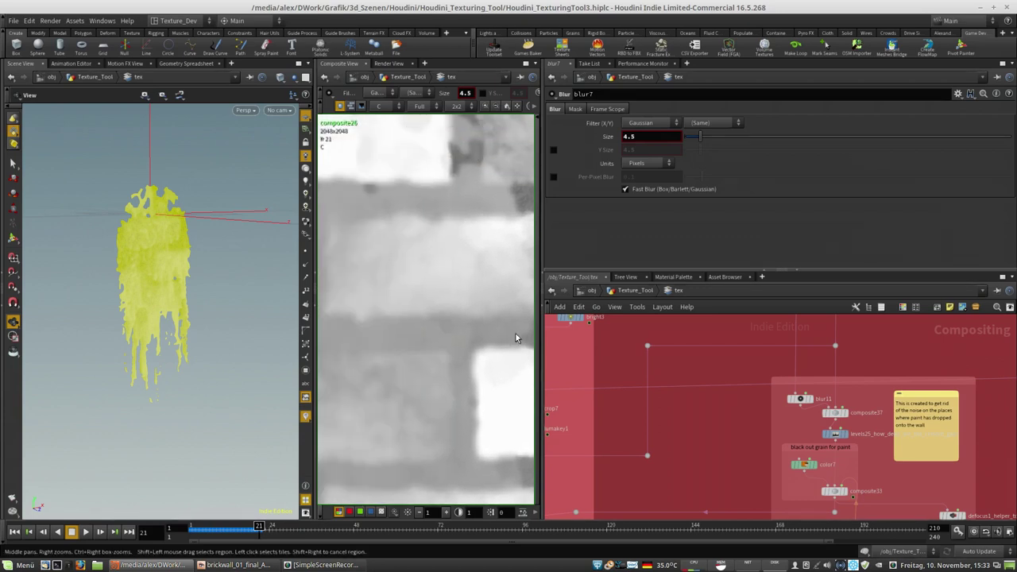
pyautogui.scroll(3, 445, 283)
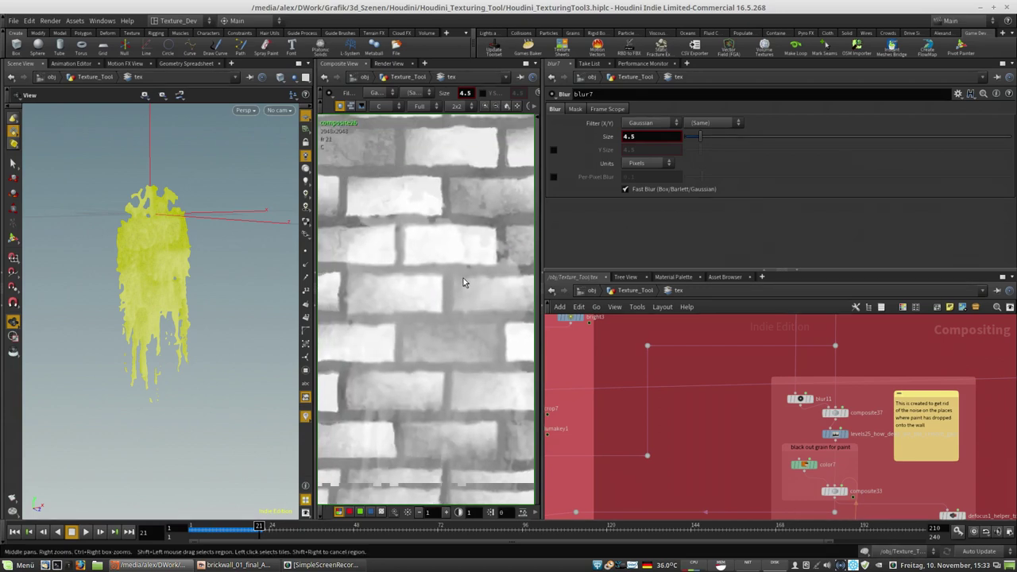
pyautogui.moveTo(368, 264); pyautogui.dragTo(373, 173, button='middle')
# Step: Display composite37 in the noise removal node set and inspect its grain pattern
pyautogui.scroll(-4, 708, 390)
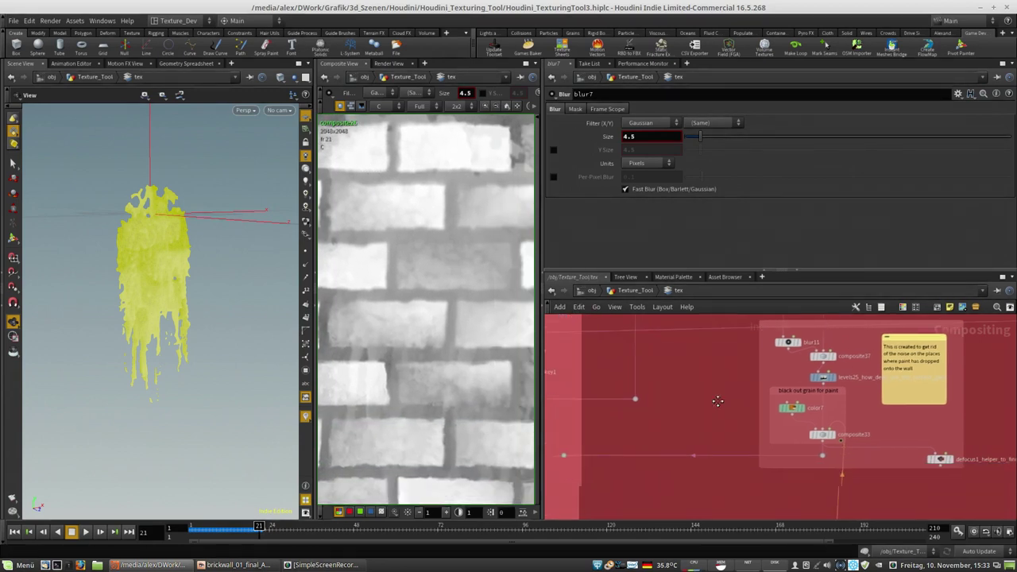
pyautogui.scroll(3, 773, 381)
pyautogui.click(808, 389)
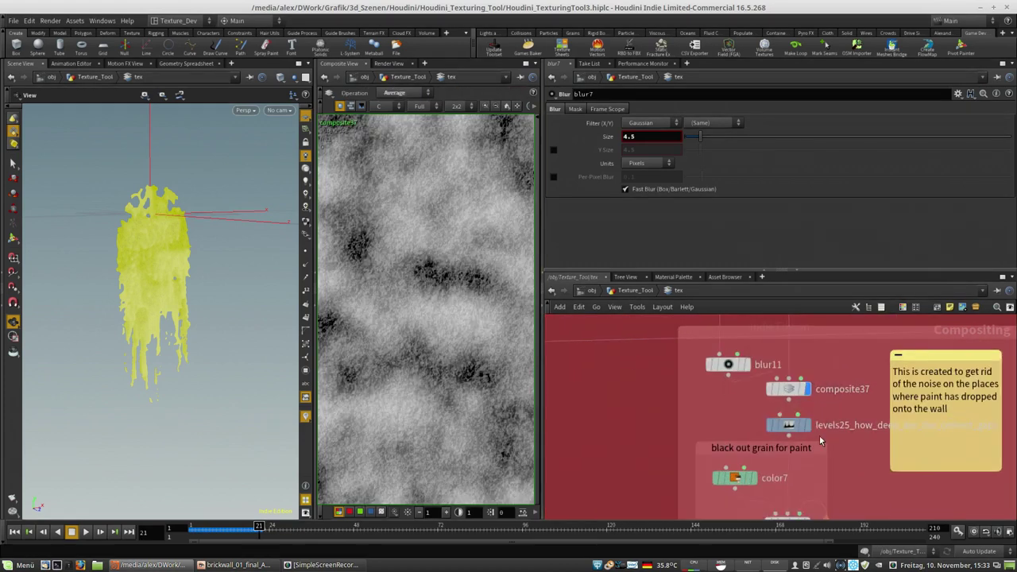
pyautogui.scroll(-3, 444, 270)
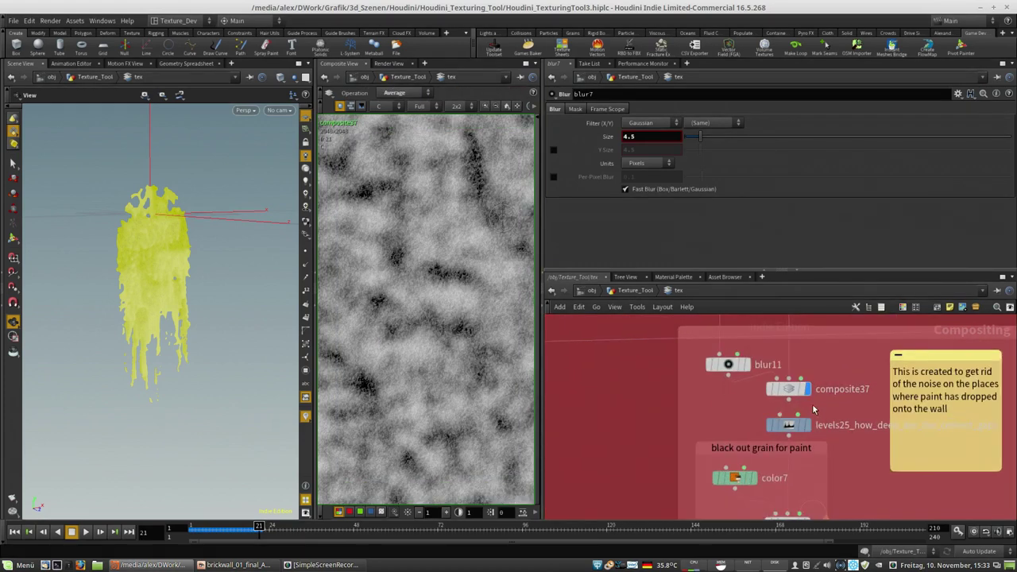
# Step: Display color7 in the "black out grain for paint" box and show its colour parameters
pyautogui.moveTo(852, 472); pyautogui.dragTo(861, 412, button='middle')
pyautogui.moveTo(775, 425)
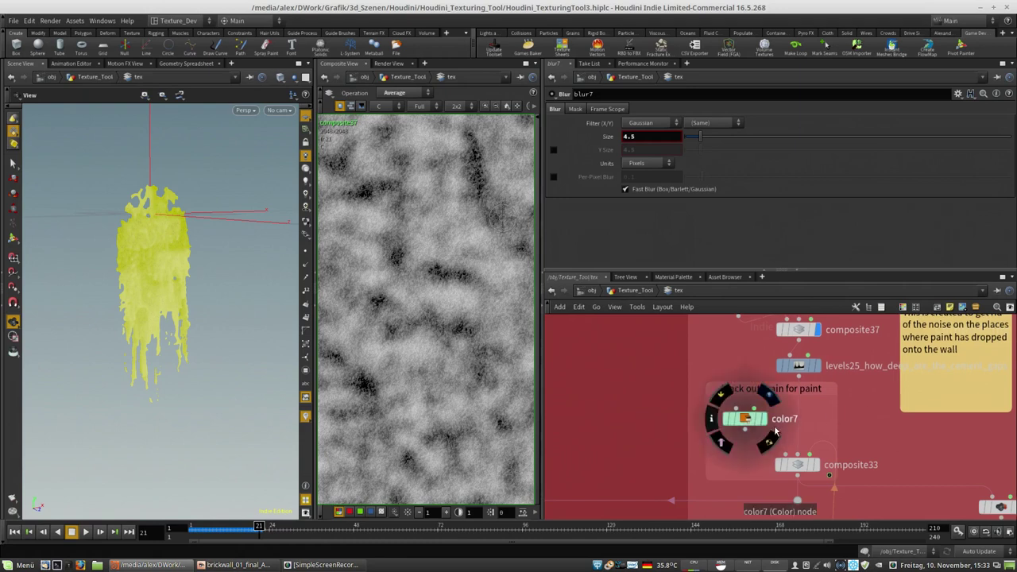
pyautogui.click(744, 419)
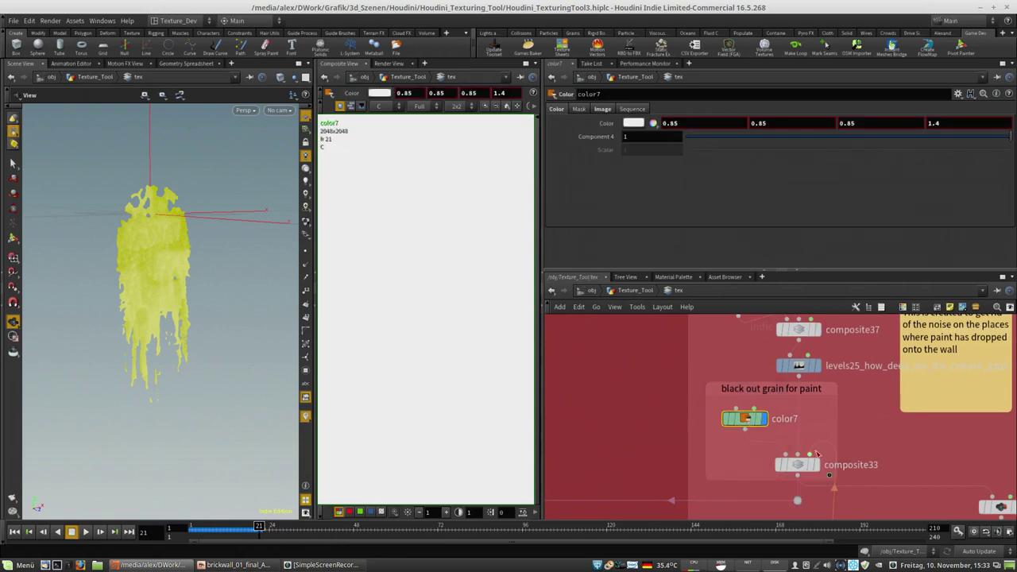
# Step: Display composite33 with its composite parameters and inspect the grain masked out in the paint area
pyautogui.click(798, 465)
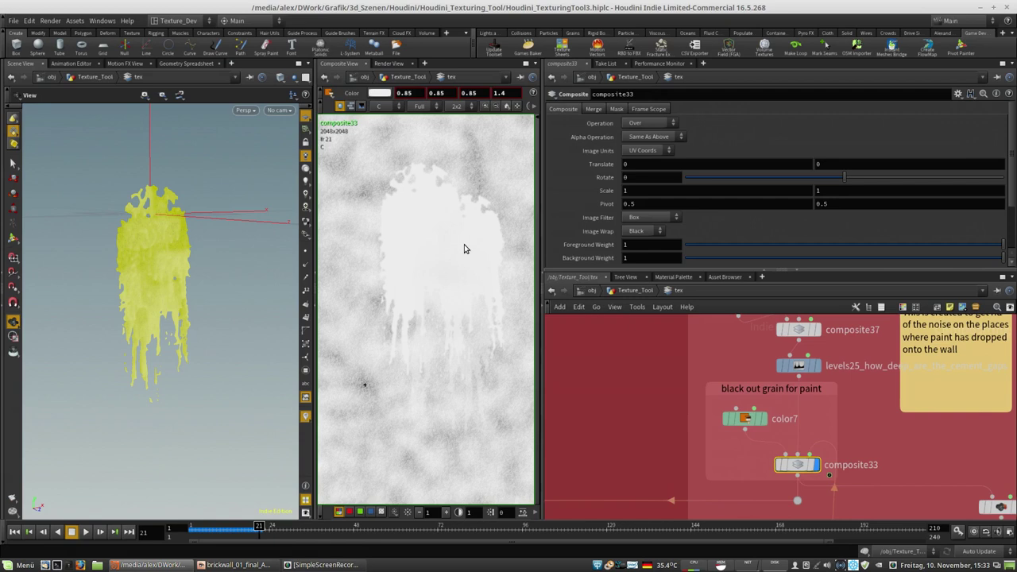
pyautogui.scroll(2, 451, 245)
pyautogui.scroll(2, 418, 214)
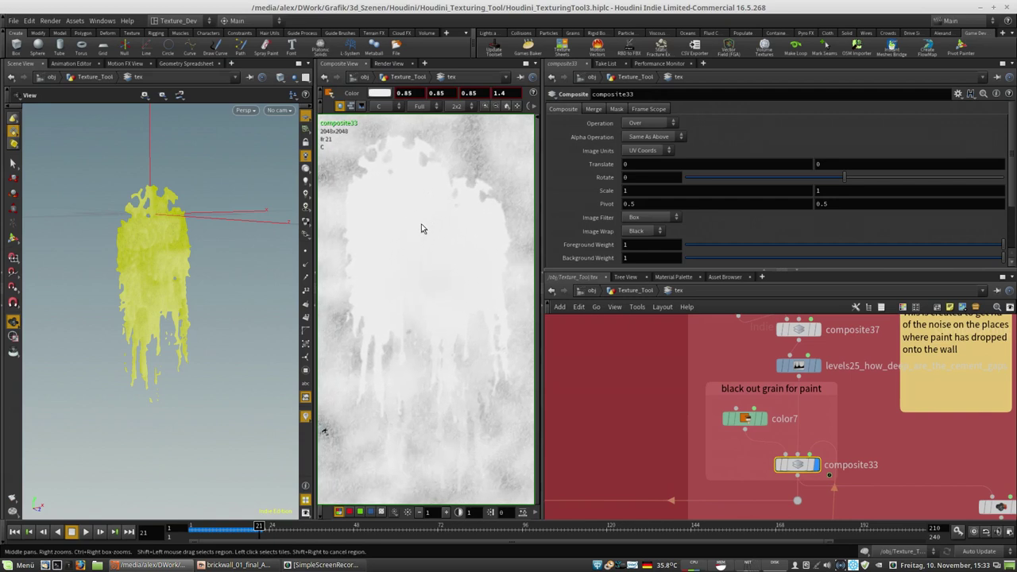
# Step: Return to the main grain node chain and display add5_Grain_in_gaps
pyautogui.scroll(-6, 926, 392)
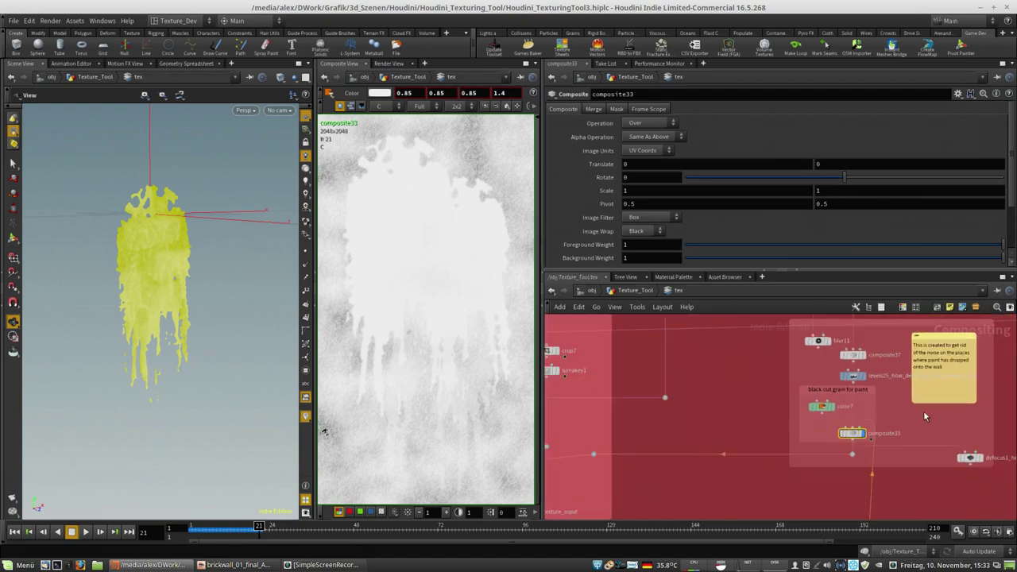
pyautogui.scroll(5, 768, 445)
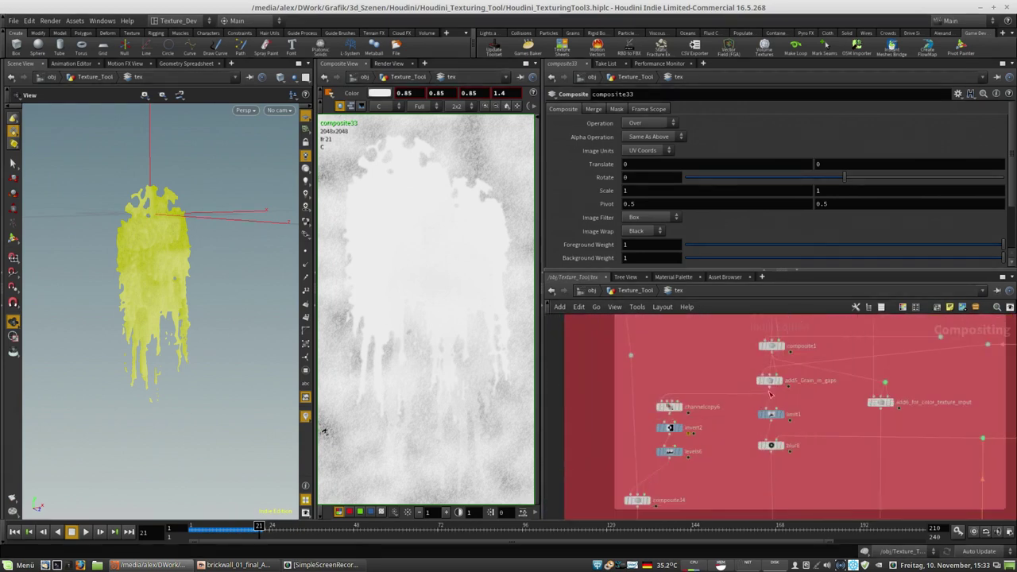
pyautogui.scroll(3, 782, 386)
pyautogui.click(783, 381)
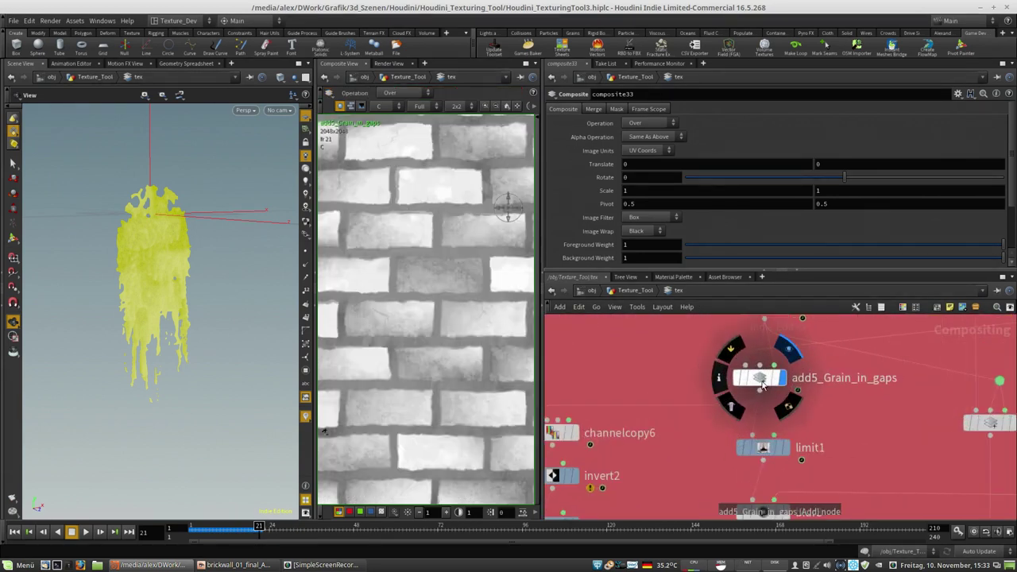
# Step: Try foreground weights of 0.644 and 0.839 on add5_Grain_in_gaps, and set the weight back to 0.3
pyautogui.moveTo(854, 364); pyautogui.dragTo(837, 446, button='middle')
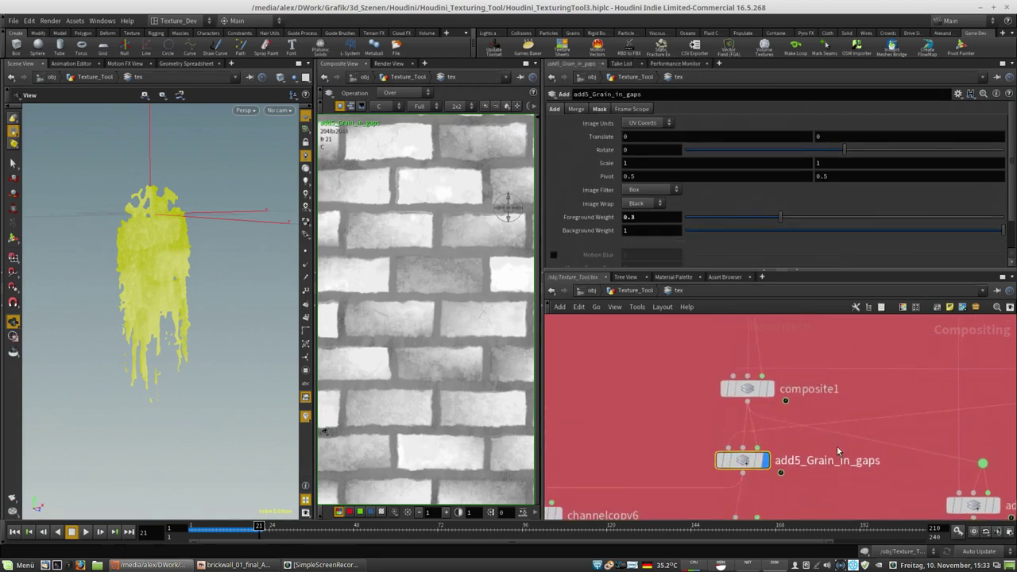
pyautogui.scroll(-2, 478, 298)
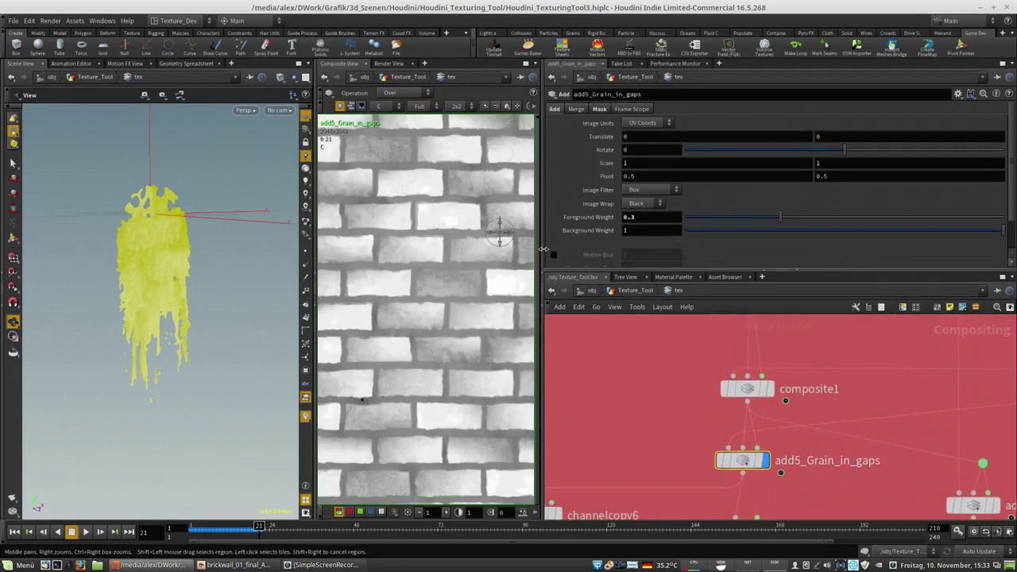
pyautogui.moveTo(783, 220); pyautogui.dragTo(889, 218)
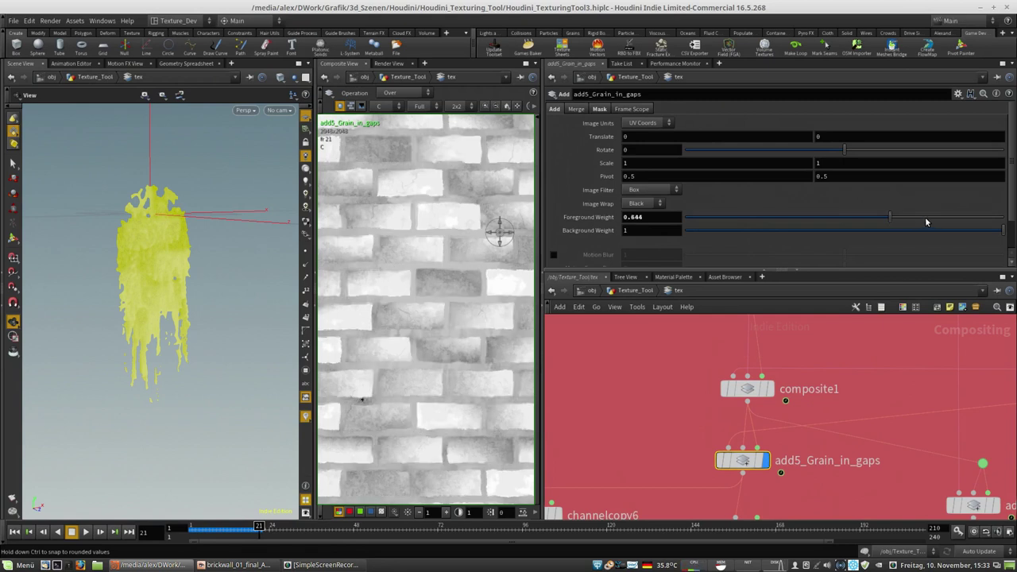
pyautogui.click(951, 217)
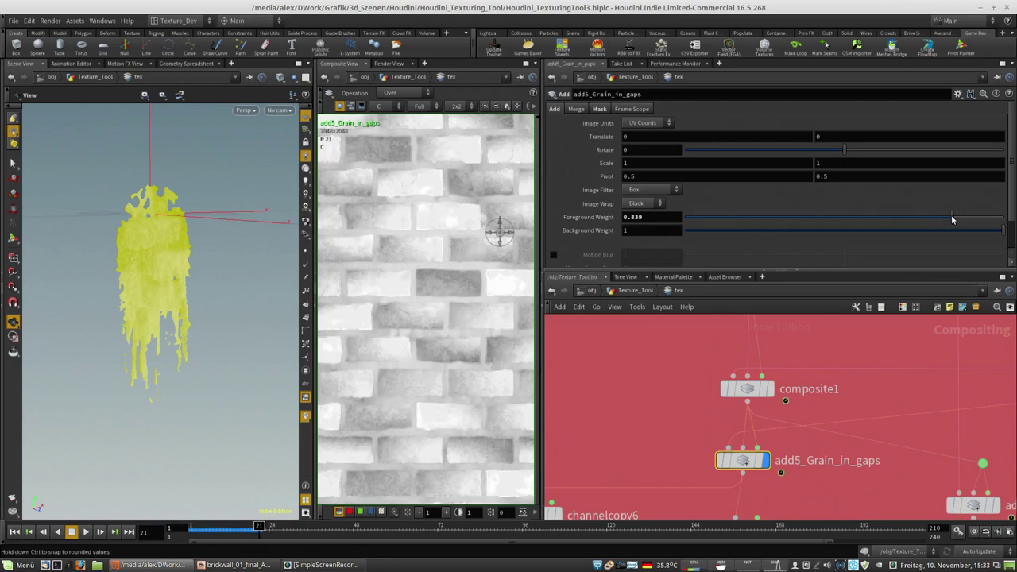
pyautogui.click(748, 217)
pyautogui.moveTo(633, 229); pyautogui.dragTo(630, 228)
pyautogui.press('Return')
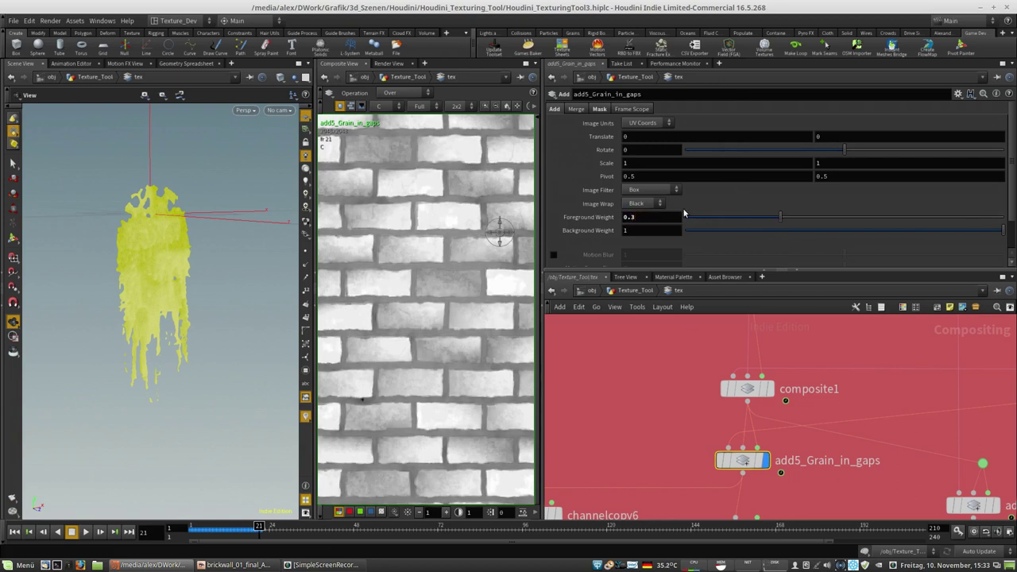
# Step: Display blur8 below limit1 and inspect the blurred brick pattern up close with its blur parameters shown
pyautogui.moveTo(834, 443); pyautogui.dragTo(822, 372, button='middle')
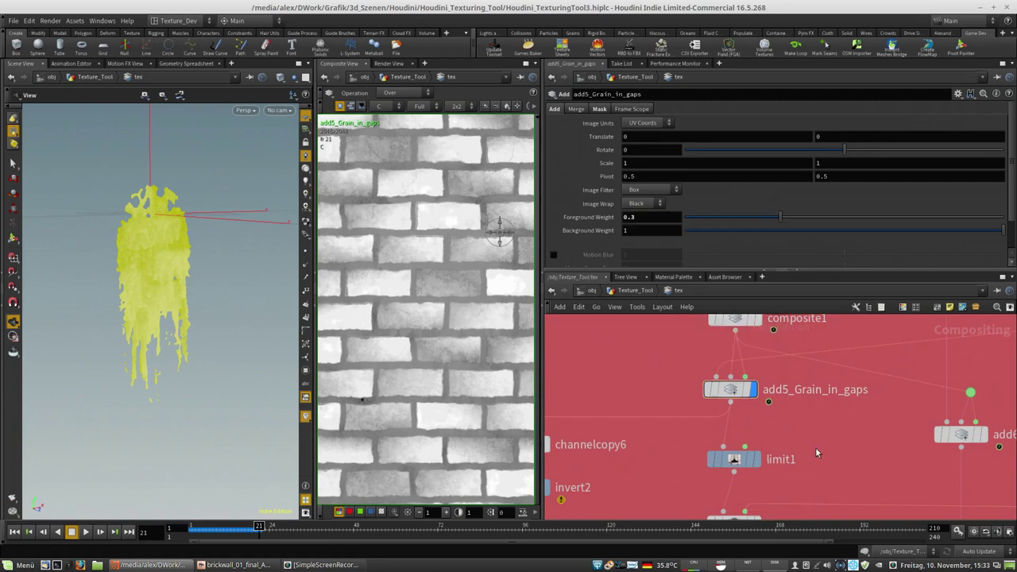
pyautogui.moveTo(816, 448); pyautogui.dragTo(846, 332, button='middle')
pyautogui.scroll(-5, 779, 422)
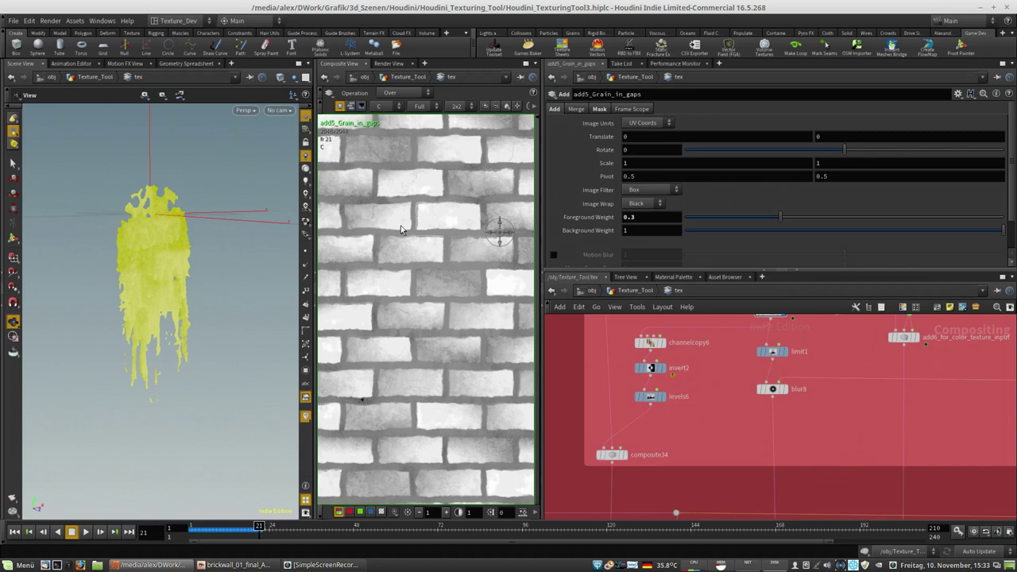
pyautogui.click(773, 389)
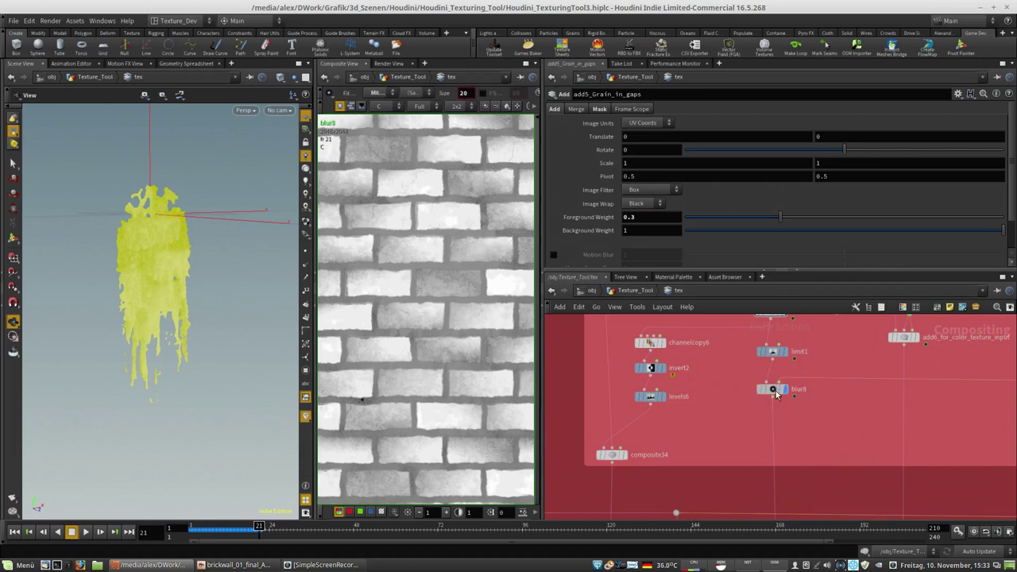
pyautogui.scroll(3, 471, 254)
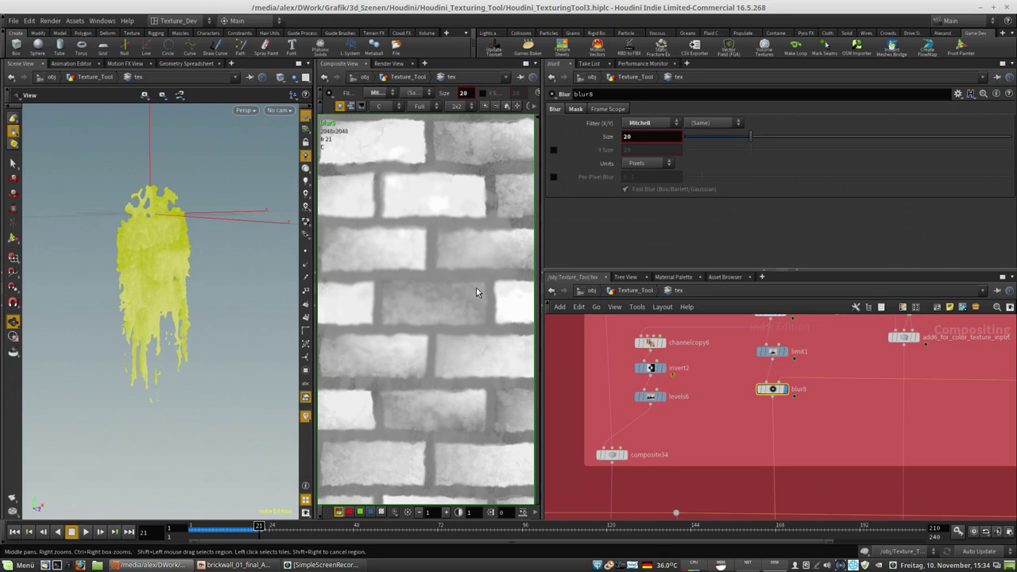
# Step: Show blur8's mask settings and trace its mask input back to composite33 in the paint blackout box
pyautogui.moveTo(775, 401)
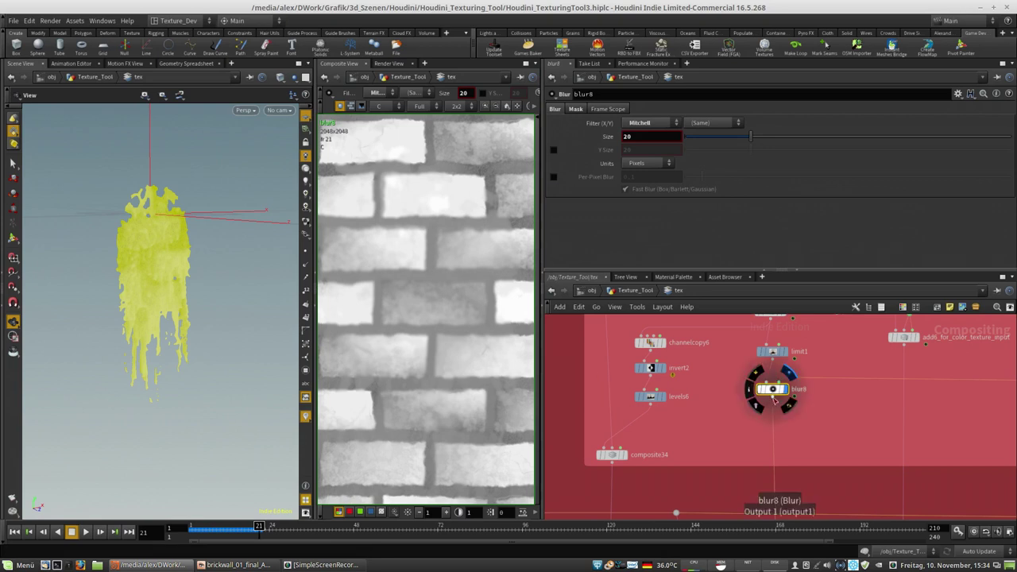
pyautogui.click(575, 109)
pyautogui.scroll(-6, 816, 388)
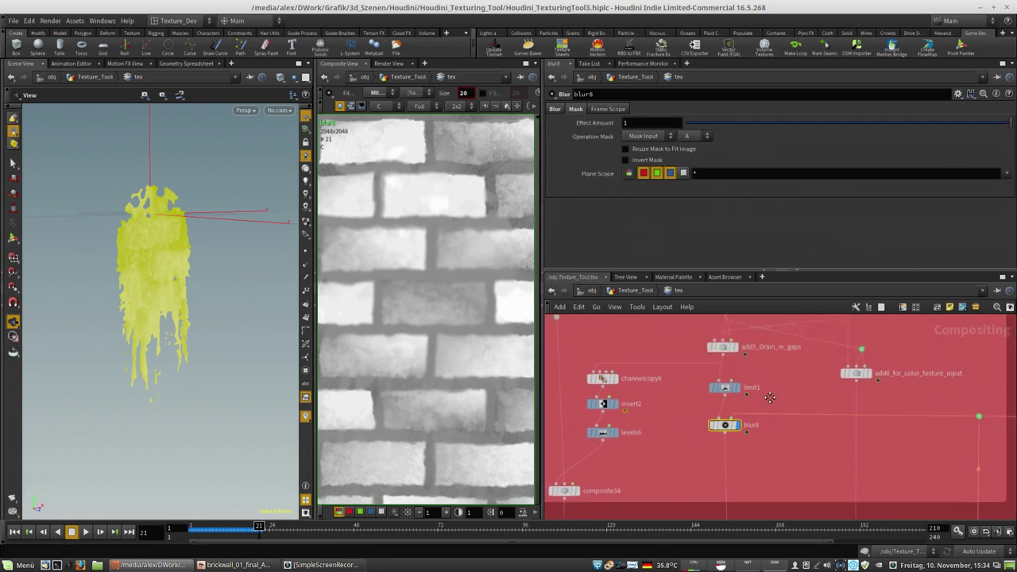
pyautogui.moveTo(778, 380); pyautogui.dragTo(769, 389, button='middle')
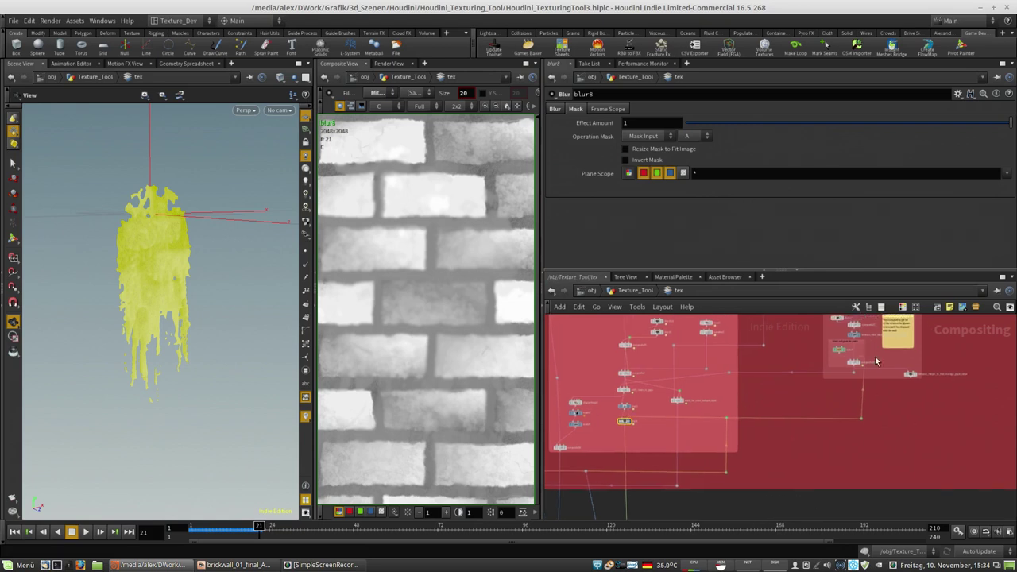
pyautogui.scroll(5, 857, 376)
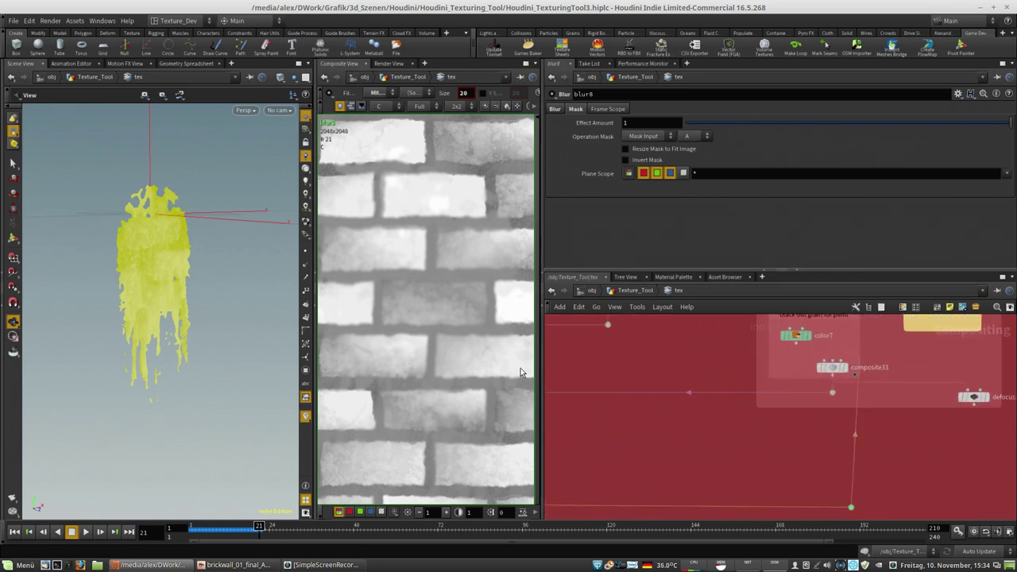
pyautogui.scroll(-5, 739, 460)
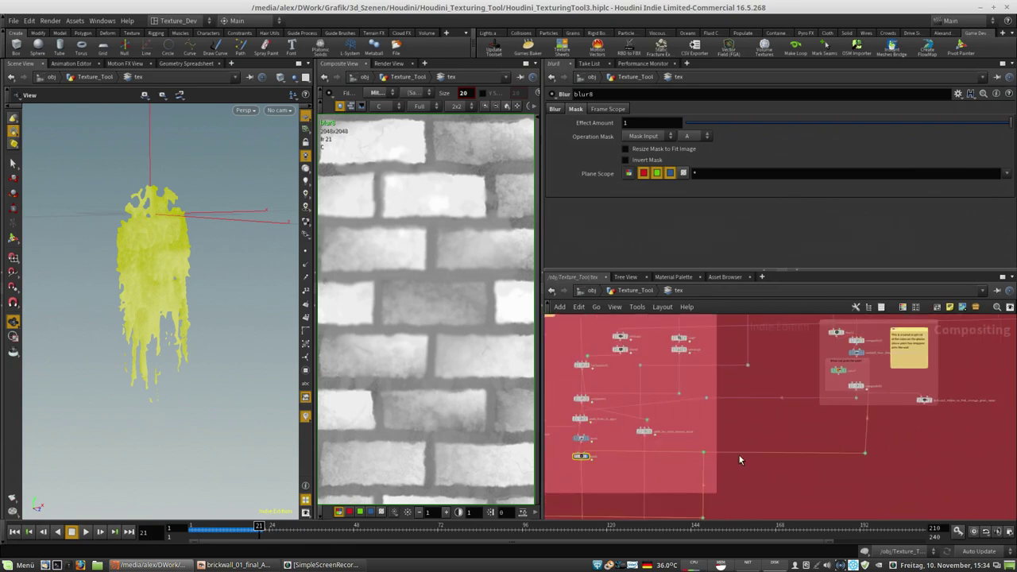
# Step: Set the blur size of blur8 to 25 pixels
pyautogui.press('f')
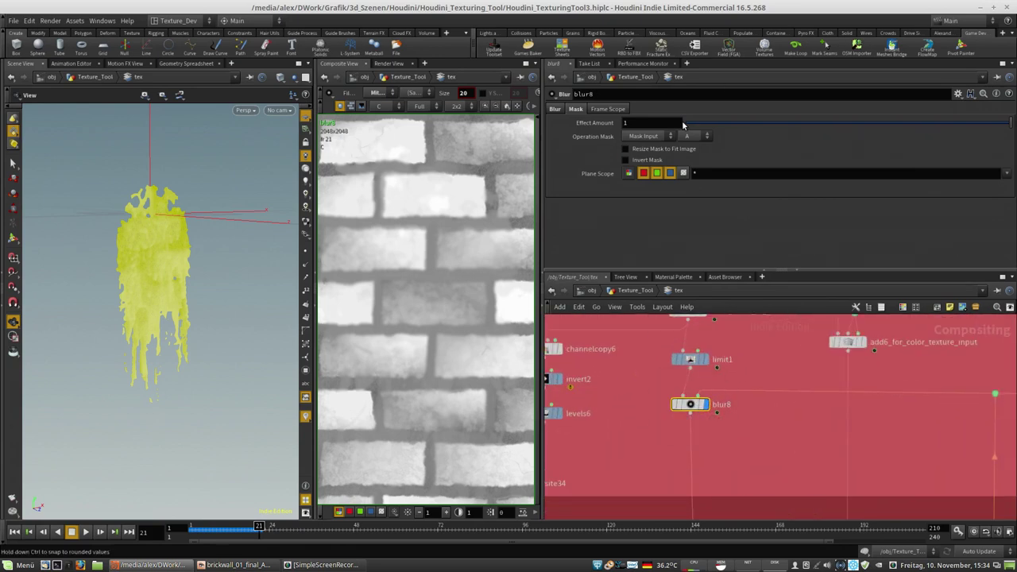
pyautogui.click(555, 108)
pyautogui.doubleClick(648, 137)
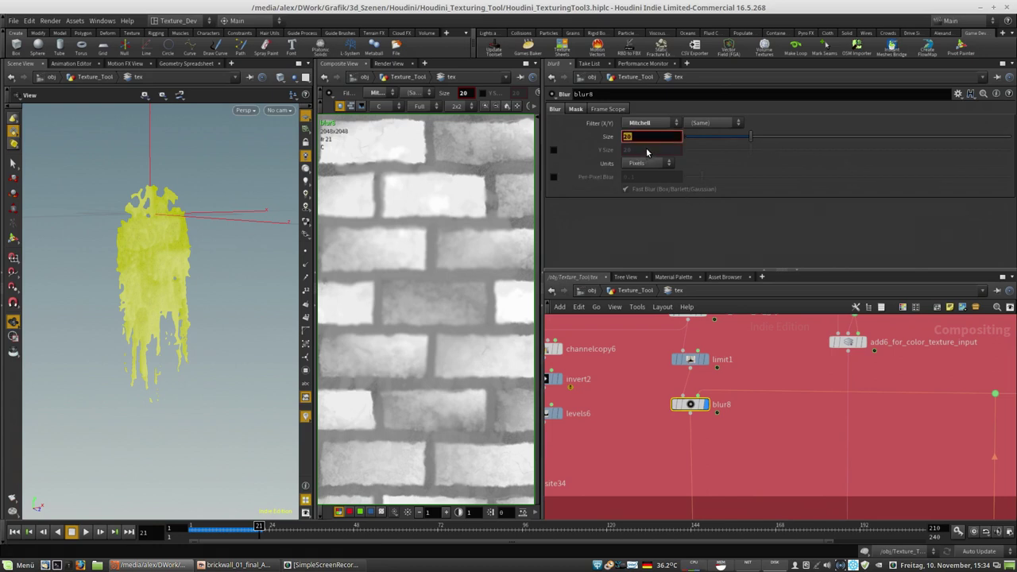
pyautogui.write('25')
pyautogui.press('Return')
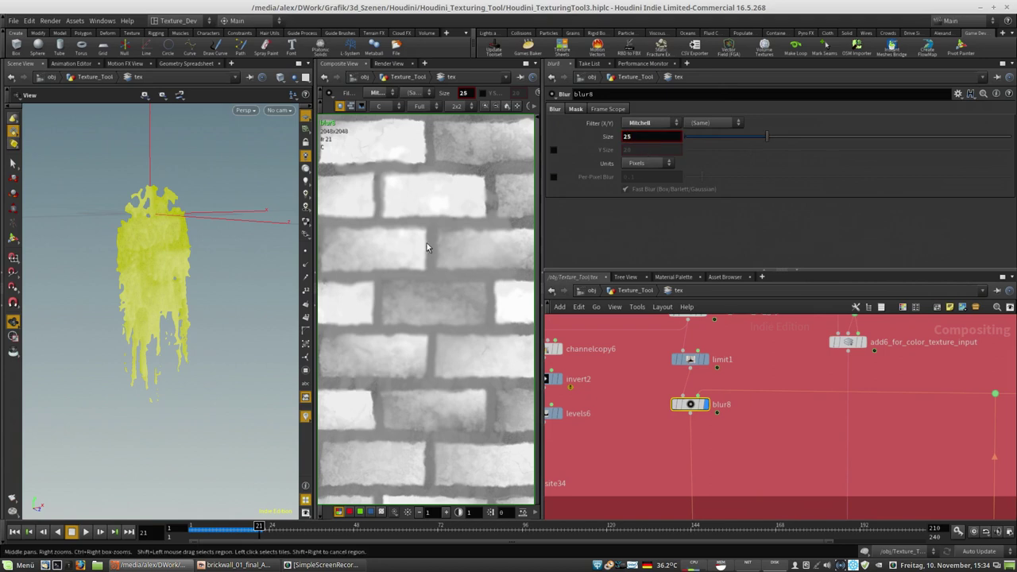
# Step: Go back up to the Texture_Tool level and enlarge the parameter area showing tex's texture caching options
pyautogui.moveTo(746, 487); pyautogui.dragTo(775, 350, button='middle')
pyautogui.scroll(-4, 728, 337)
pyautogui.moveTo(769, 434); pyautogui.dragTo(831, 360, button='middle')
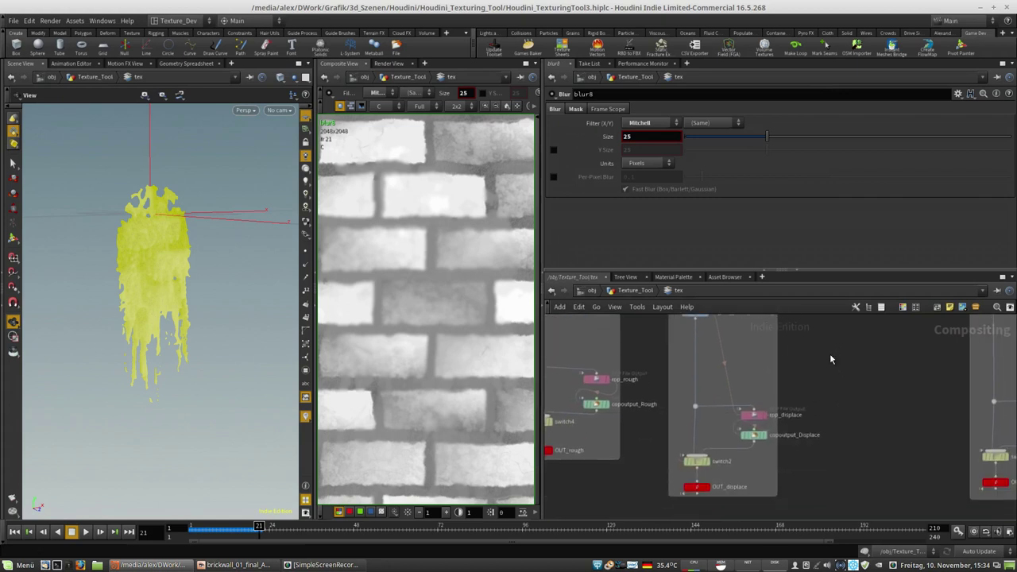
pyautogui.click(640, 293)
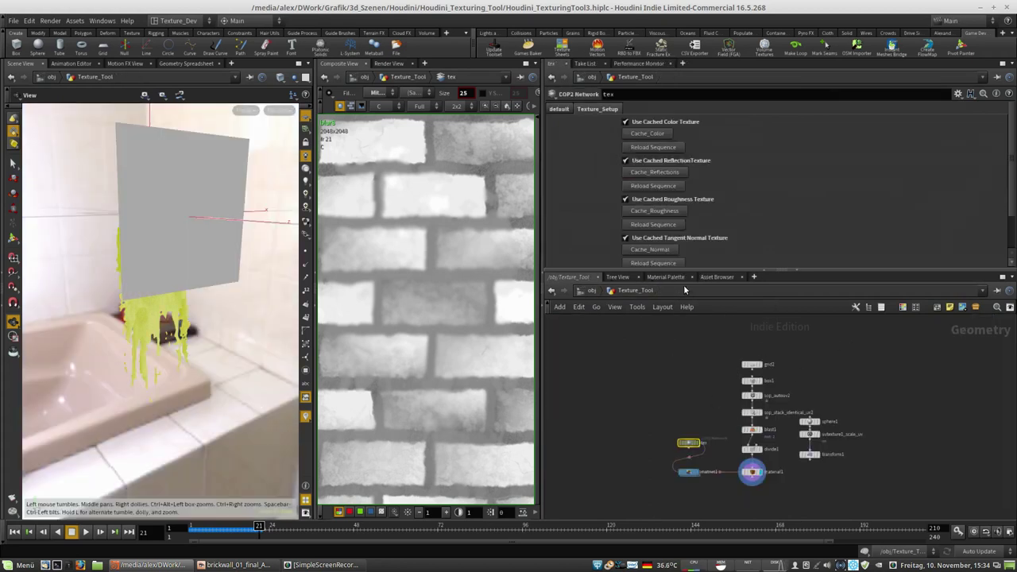
pyautogui.moveTo(689, 271); pyautogui.dragTo(688, 307)
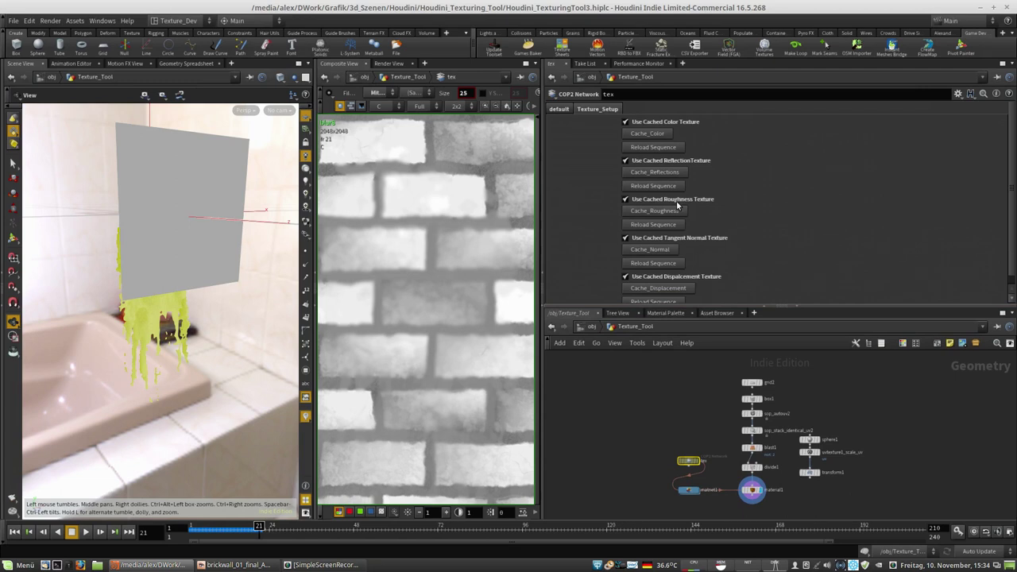
# Step: Cache the color, reflection, roughness, tangent normal and displacement textures of the tex network
pyautogui.click(644, 134)
pyautogui.click(664, 173)
pyautogui.click(655, 212)
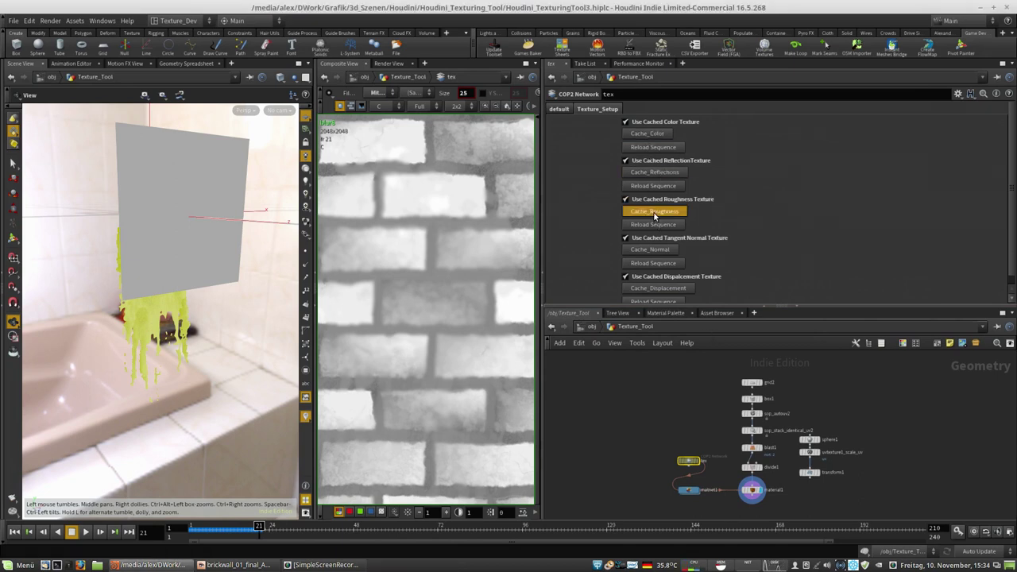
pyautogui.click(652, 251)
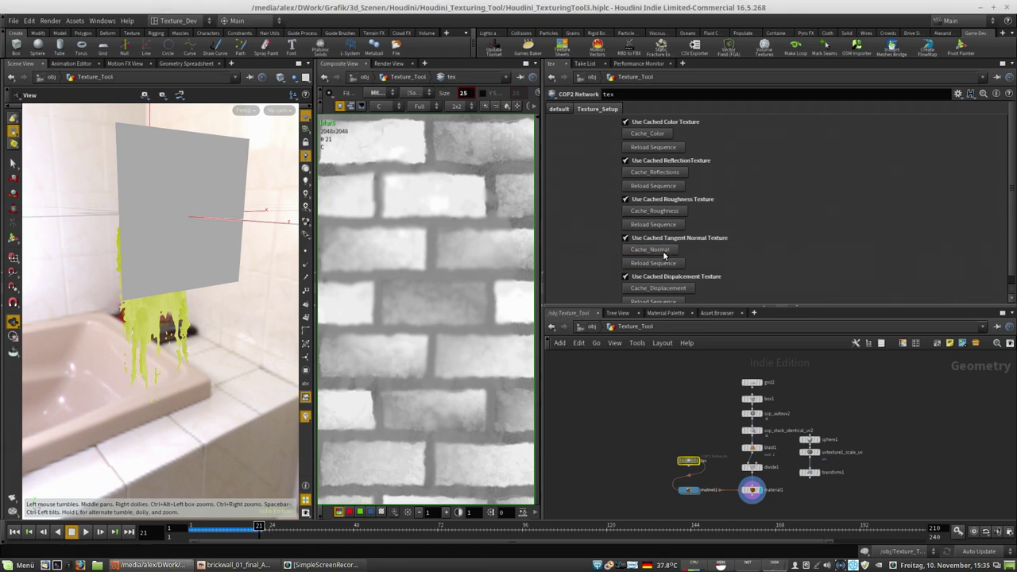
pyautogui.scroll(-1, 719, 262)
pyautogui.click(664, 280)
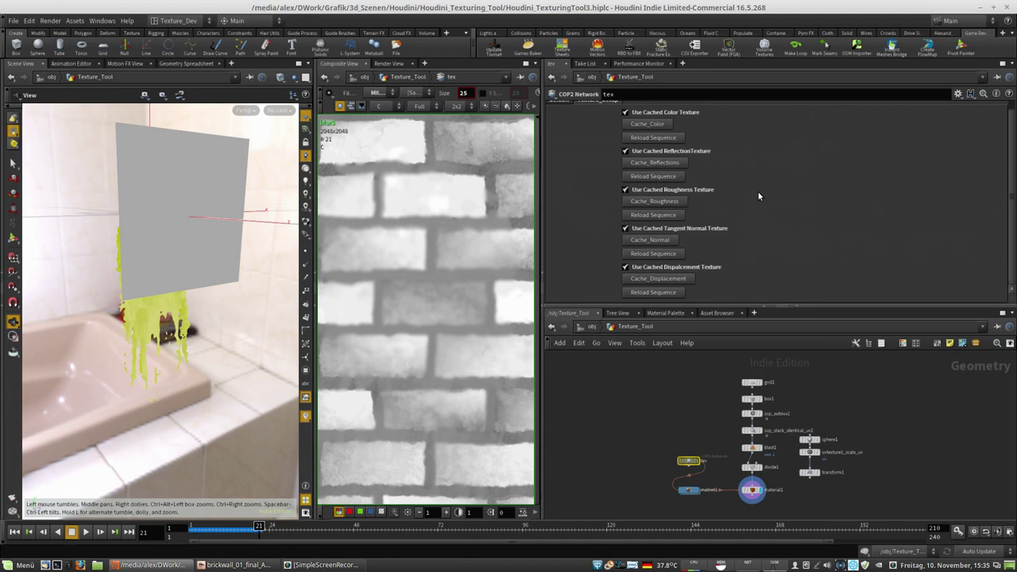
pyautogui.scroll(1, 757, 191)
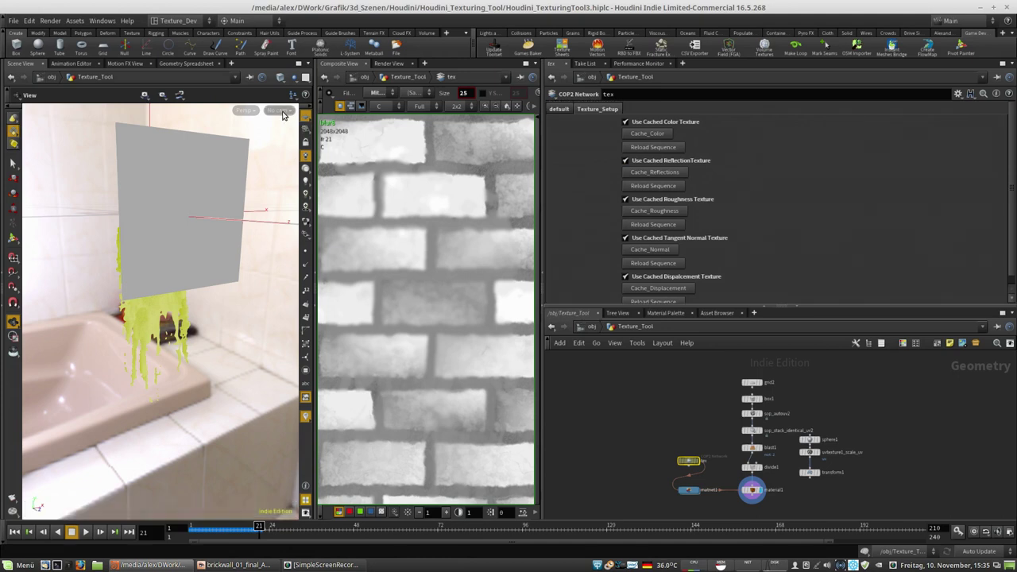
# Step: Go up to the obj level and select the Texture_Tool geometry in the scene view
pyautogui.click(592, 327)
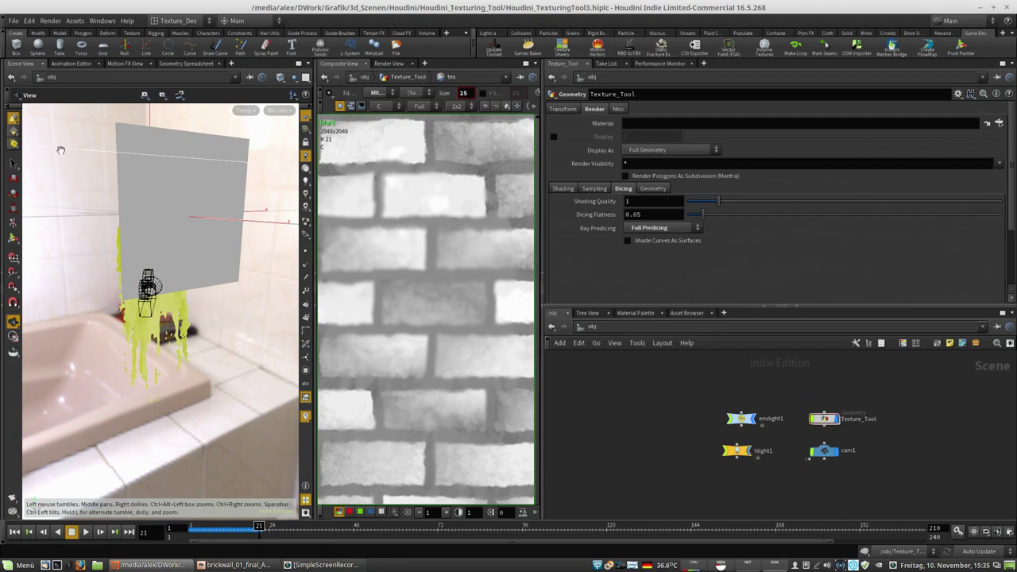
pyautogui.click(14, 163)
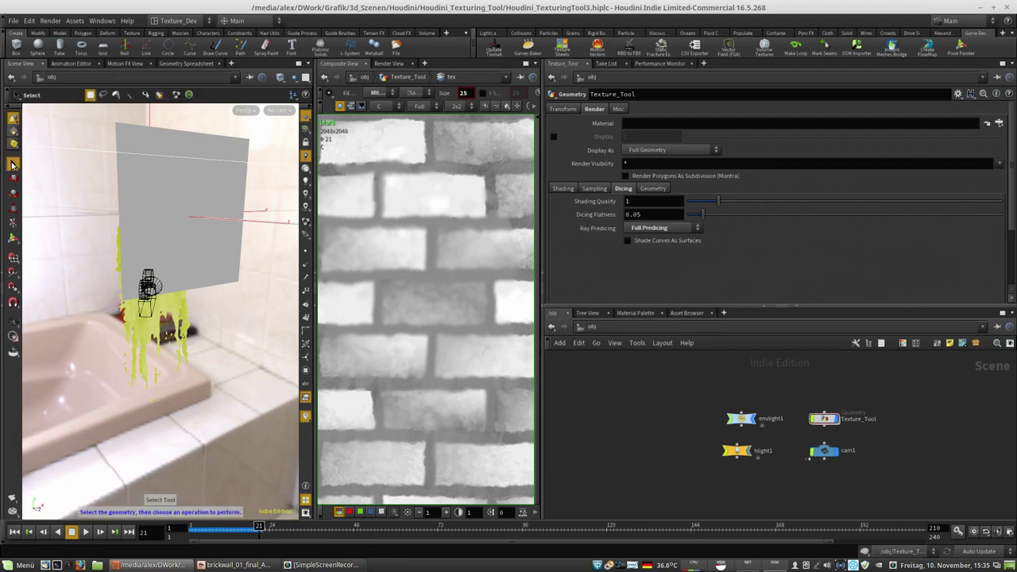
pyautogui.click(159, 137)
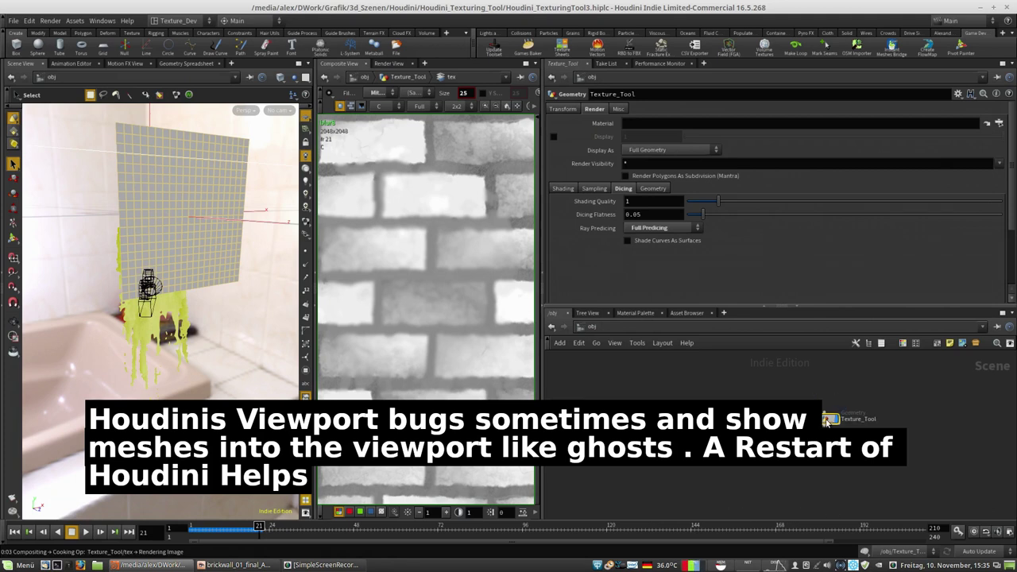
# Step: Re-enter the tex network inside Texture_Tool and locate the Fluid Pattern nodes in the wall section
pyautogui.doubleClick(826, 419)
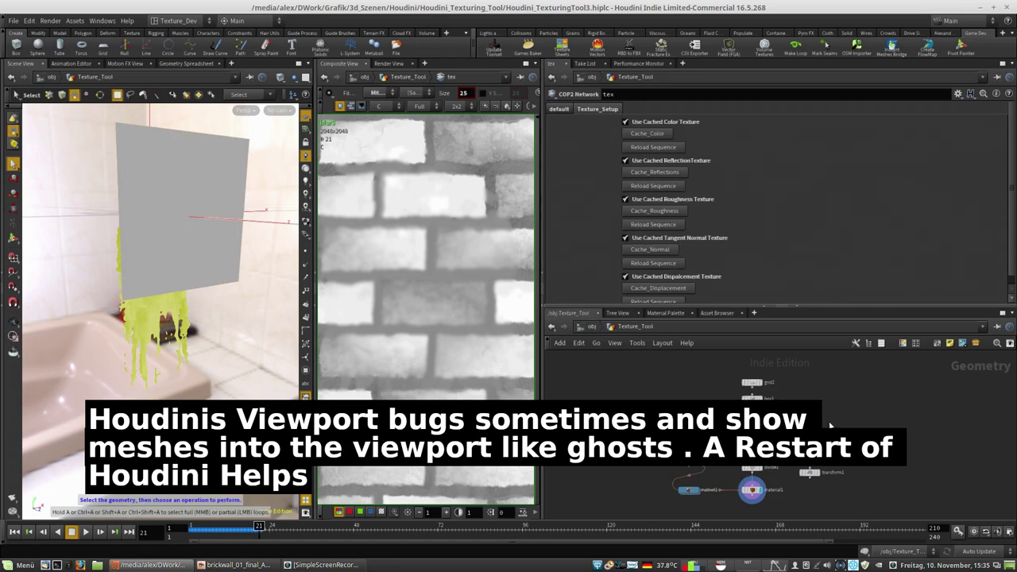
pyautogui.doubleClick(689, 464)
pyautogui.scroll(-8, 841, 495)
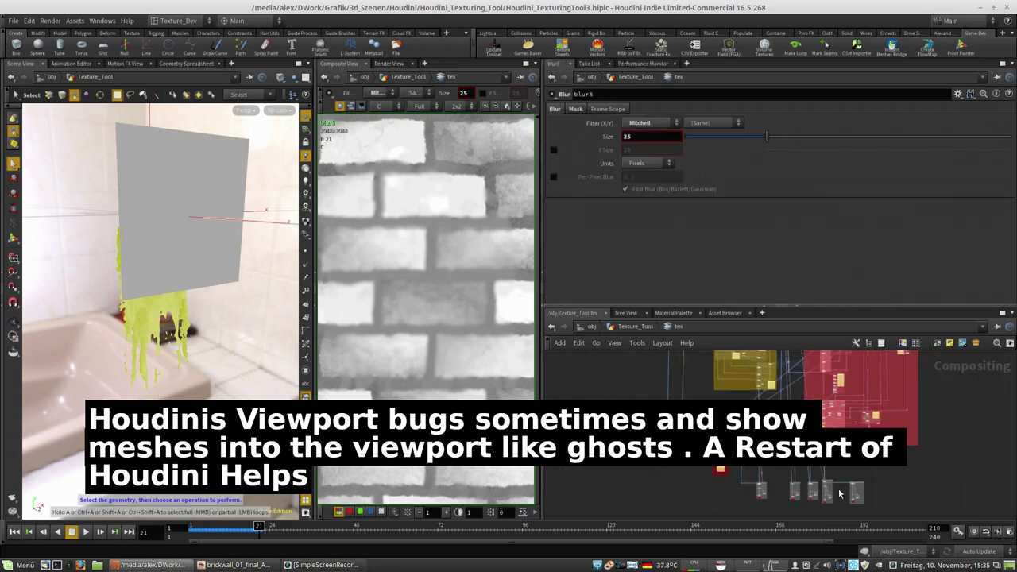
pyautogui.moveTo(717, 423); pyautogui.dragTo(713, 506, button='middle')
pyautogui.scroll(6, 713, 505)
pyautogui.moveTo(716, 429); pyautogui.dragTo(719, 493, button='middle')
pyautogui.moveTo(654, 362); pyautogui.dragTo(654, 395, button='middle')
pyautogui.scroll(1, 653, 395)
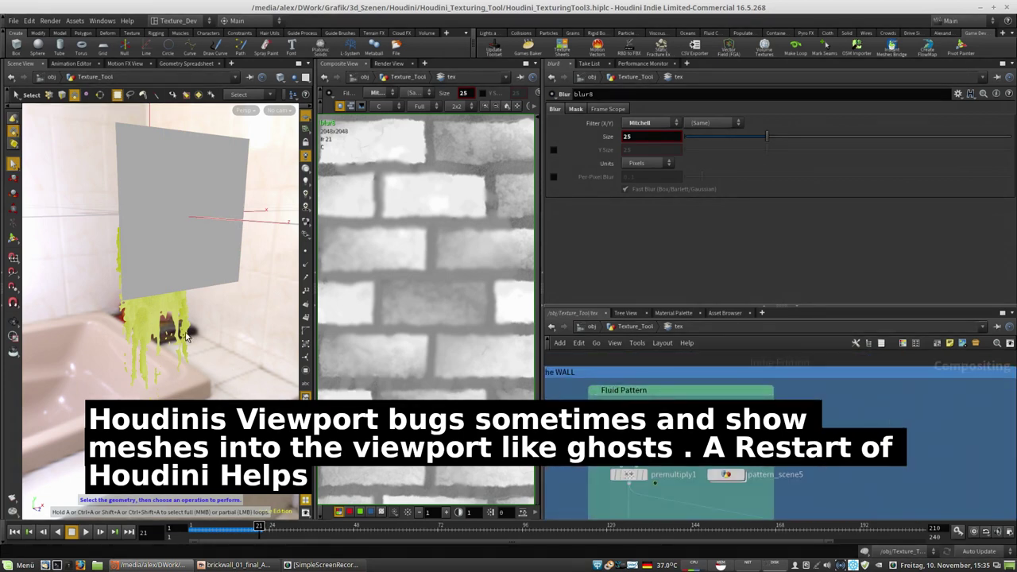
# Step: Return to the Texture_Tool geometry network and check the material1 node at the end of its chain
pyautogui.click(636, 326)
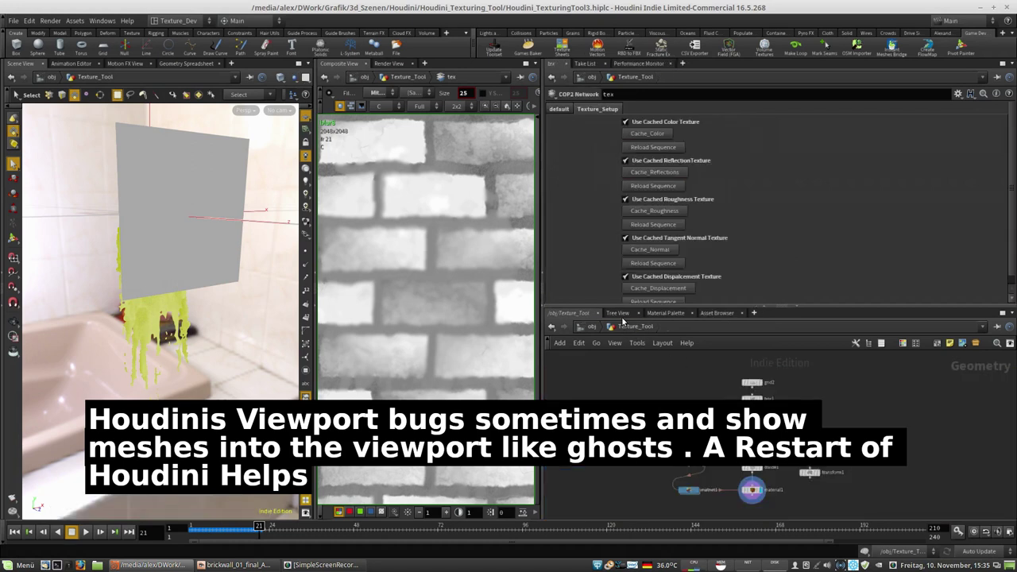
pyautogui.scroll(3, 763, 477)
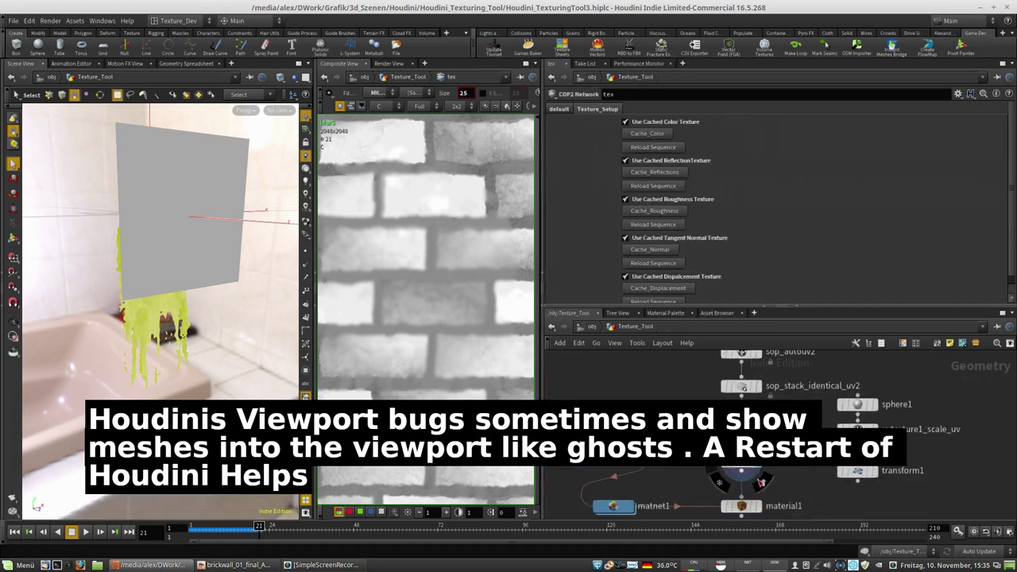
pyautogui.click(744, 507)
# Step: Go up to the obj level and look through cam1 in the scene view
pyautogui.click(591, 327)
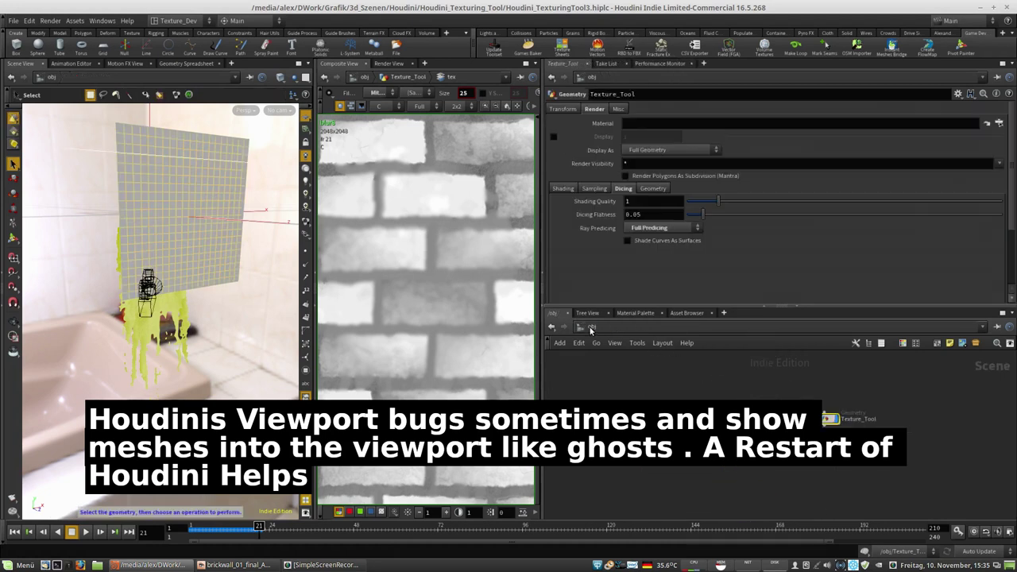
pyautogui.click(277, 111)
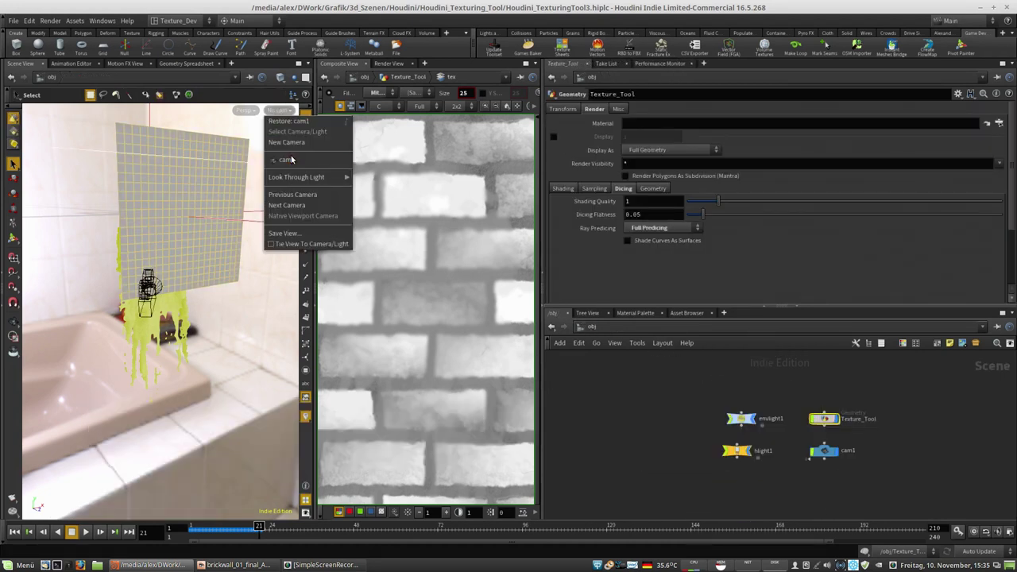
pyautogui.click(275, 177)
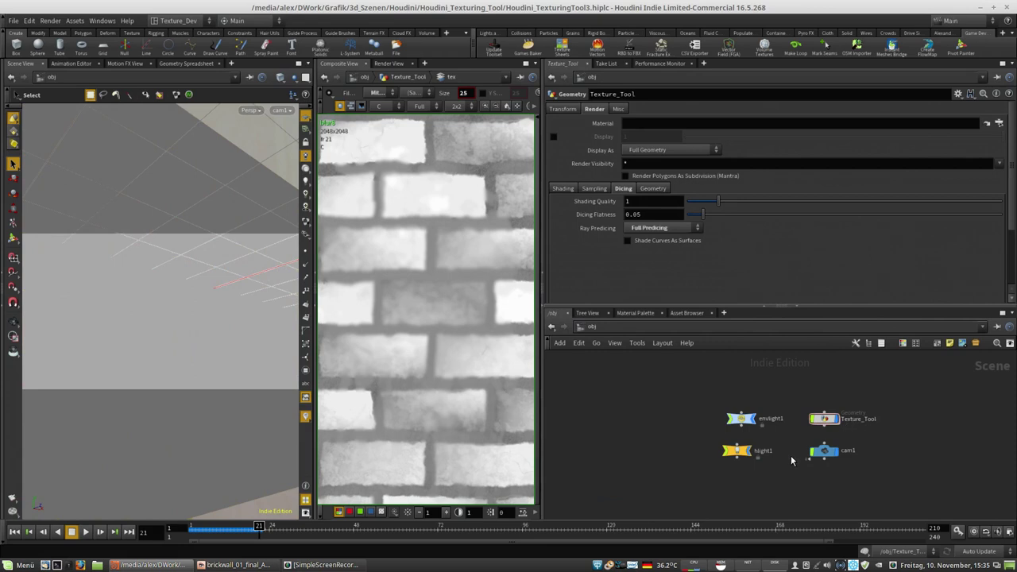
# Step: Display materials on the wall in the scene view at obj level, and widen the scene view slightly
pyautogui.doubleClick(824, 419)
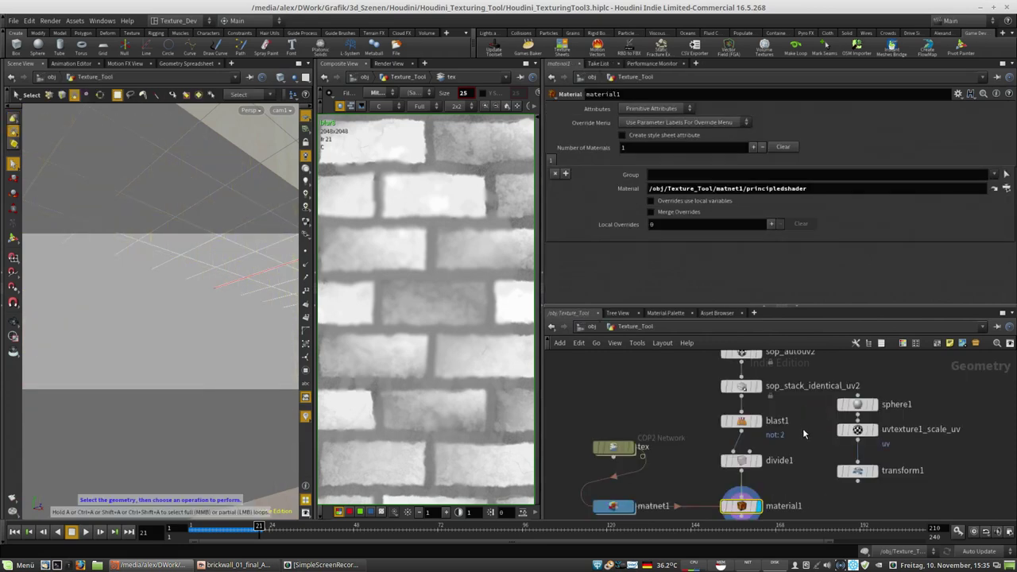
pyautogui.click(596, 327)
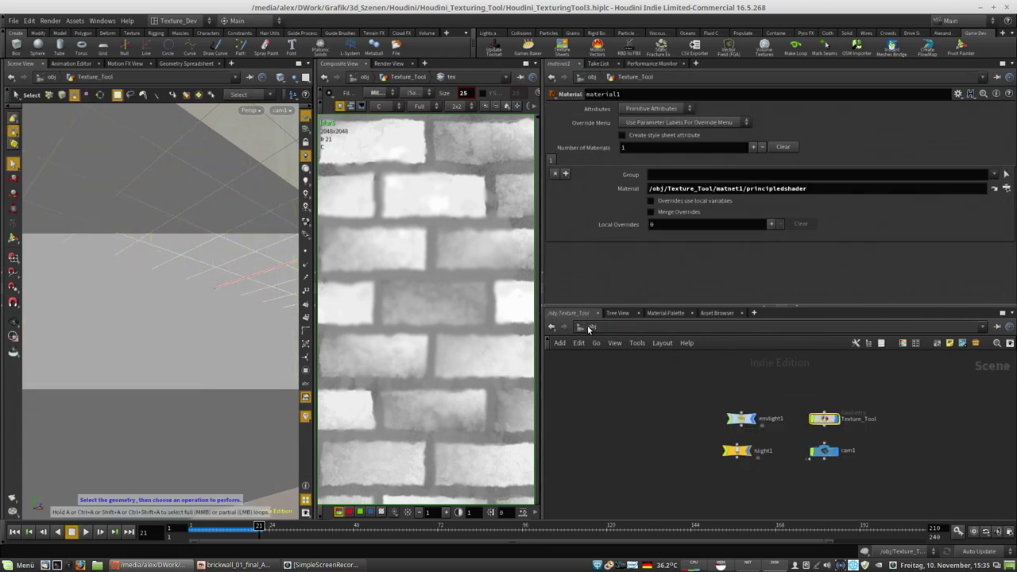
pyautogui.click(306, 222)
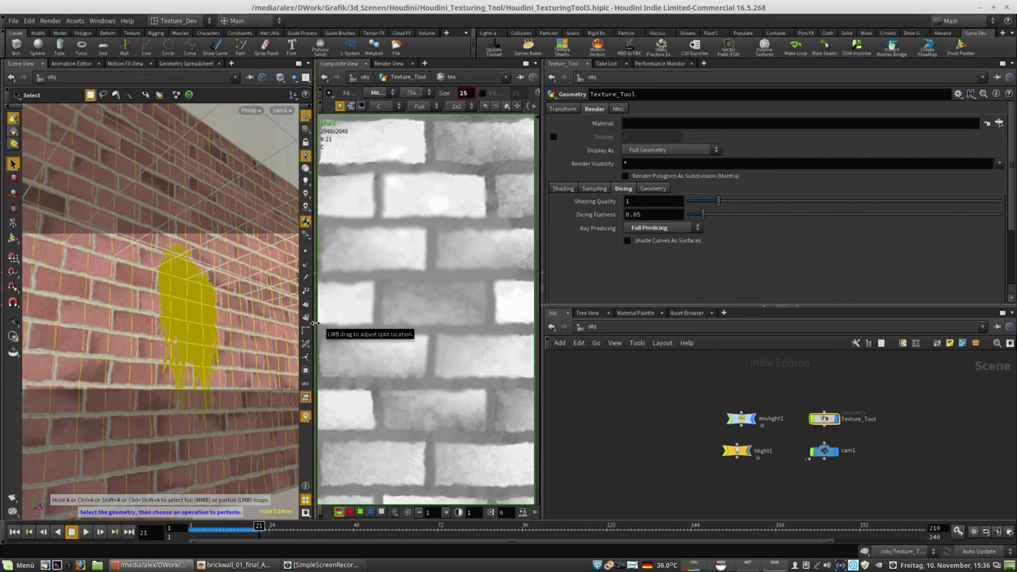
pyautogui.moveTo(314, 317); pyautogui.dragTo(339, 322)
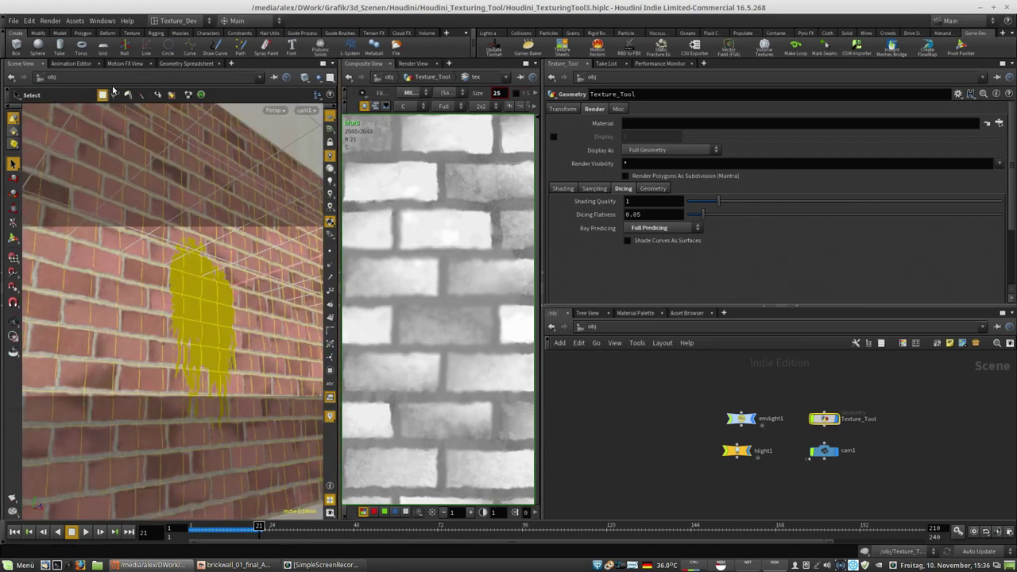
# Step: Update the textures shown in the scene, and deselect the Texture_Tool geometry to view the wall without selection wires
pyautogui.click(76, 21)
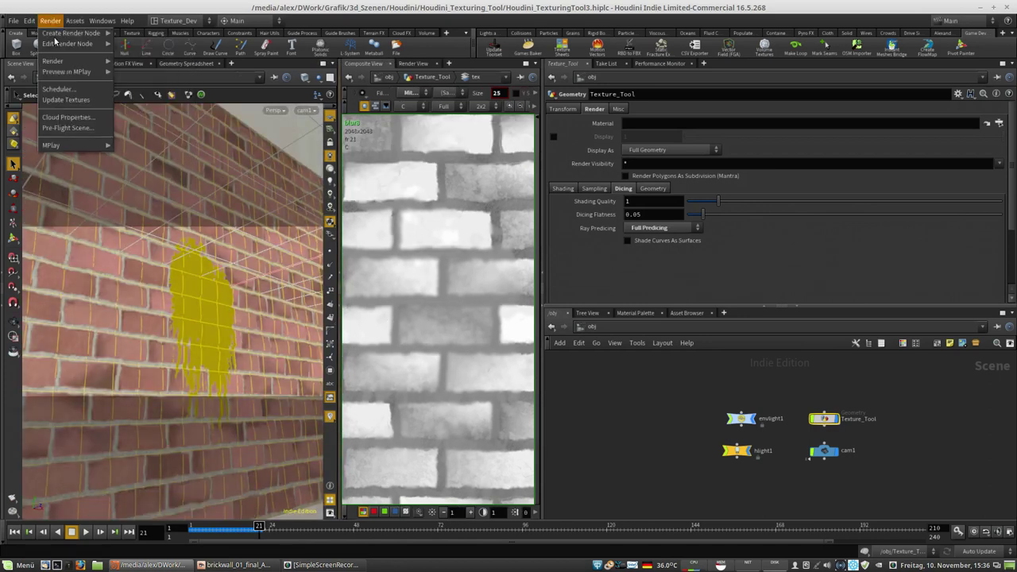
pyautogui.click(74, 105)
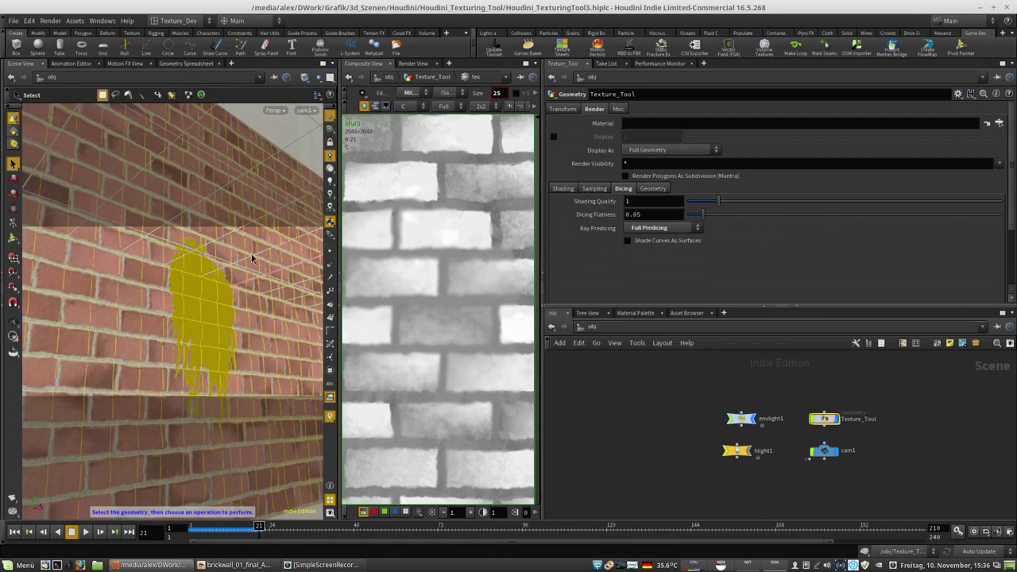
pyautogui.click(659, 434)
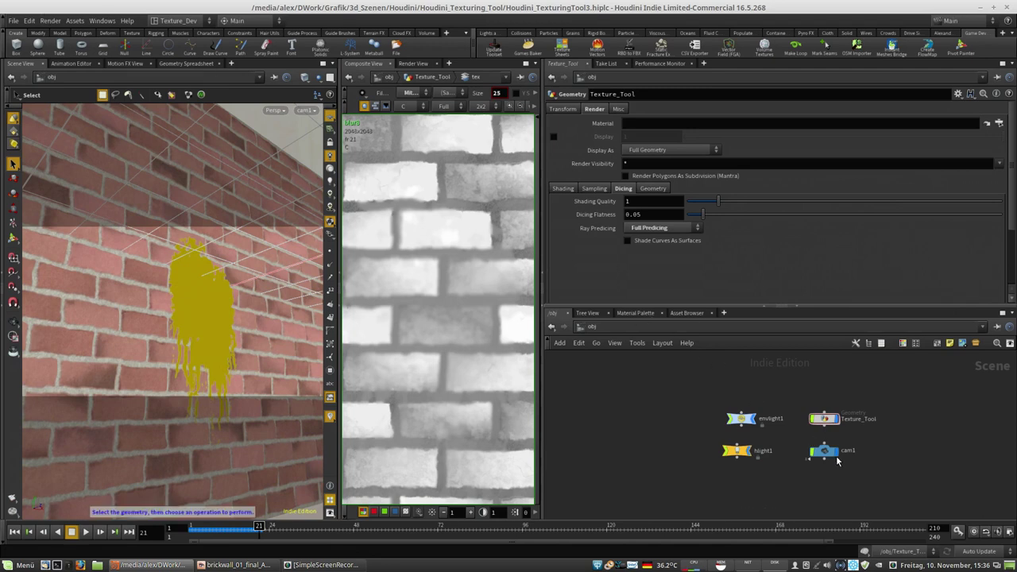
pyautogui.moveTo(615, 360); pyautogui.dragTo(628, 430)
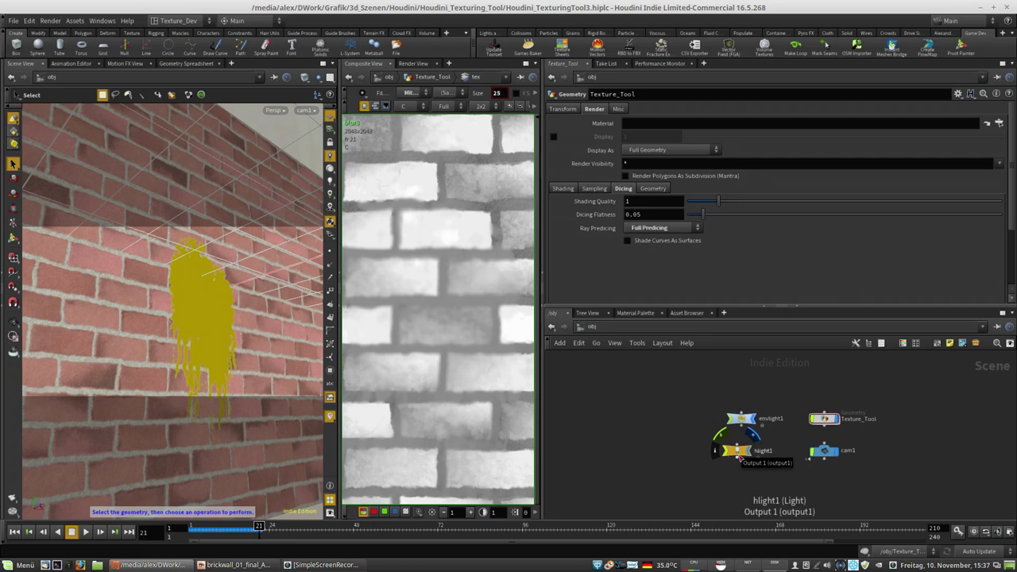
pyautogui.rightClick(895, 566)
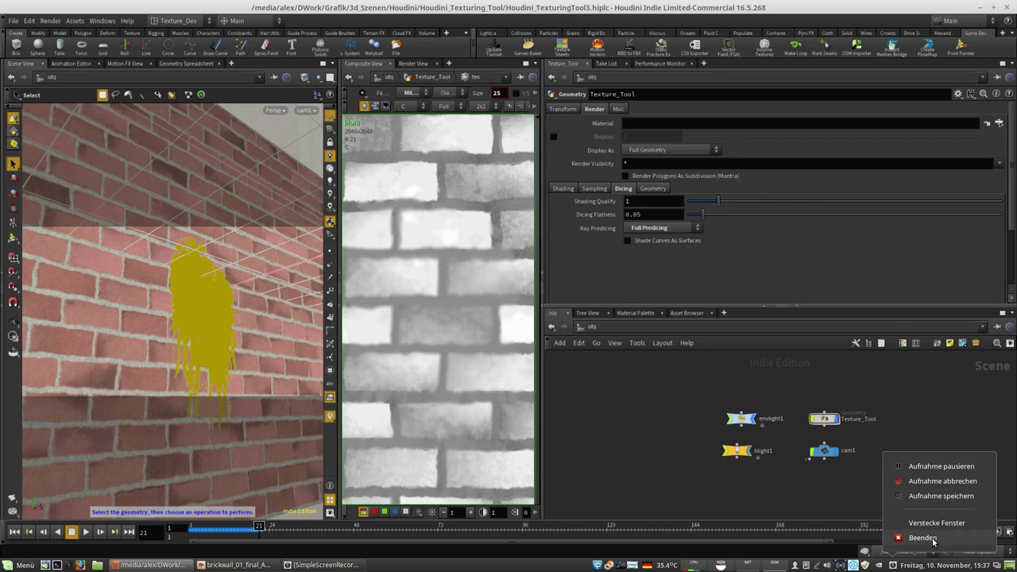
pyautogui.click(919, 494)
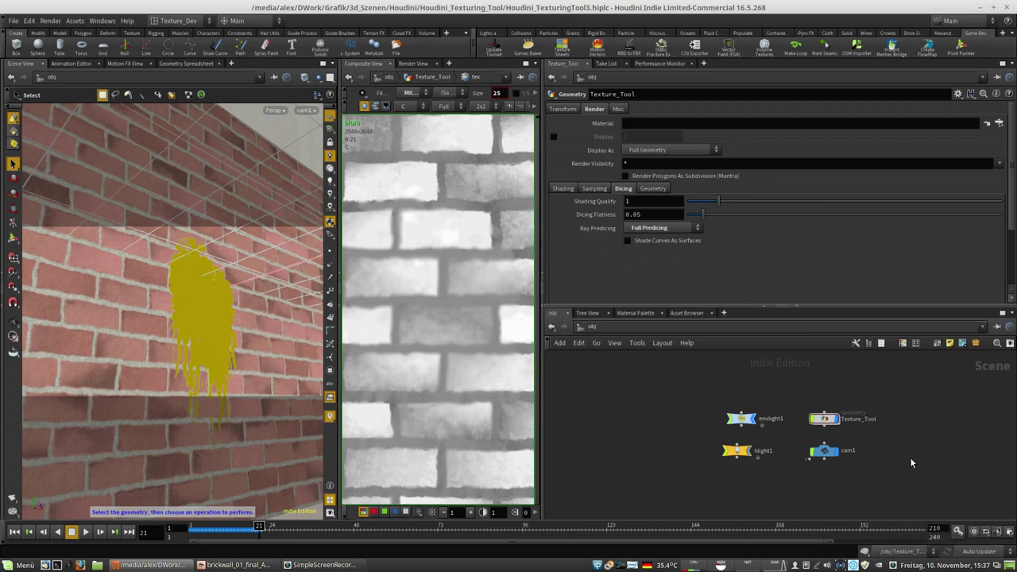